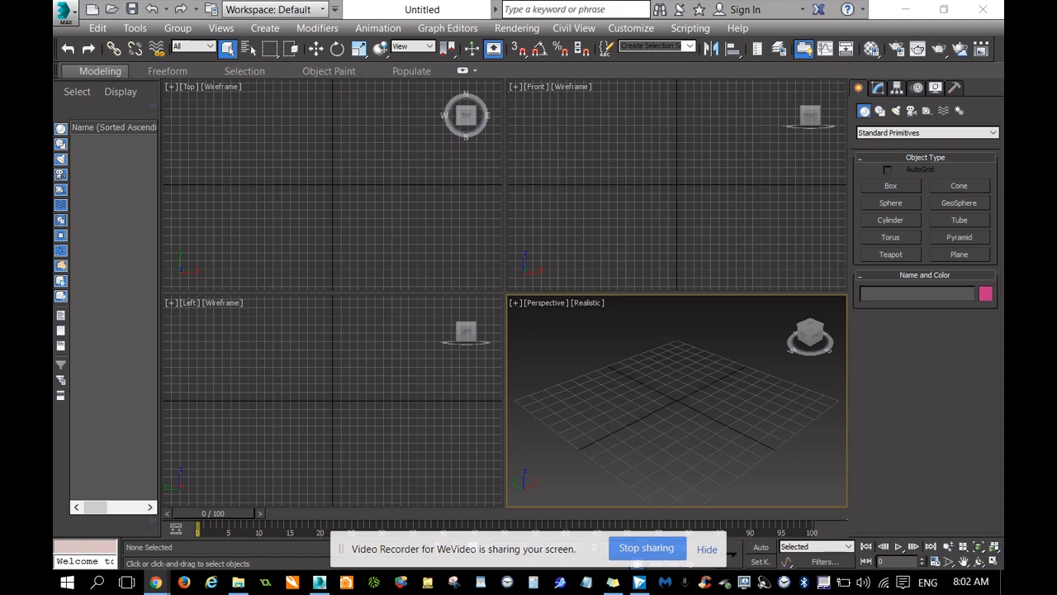
# Bring the browser window over the workspace, examine the lightsaber hilt reference images, and move the window away again.
pyautogui.moveTo(1003, 92); pyautogui.dragTo(731, 37)
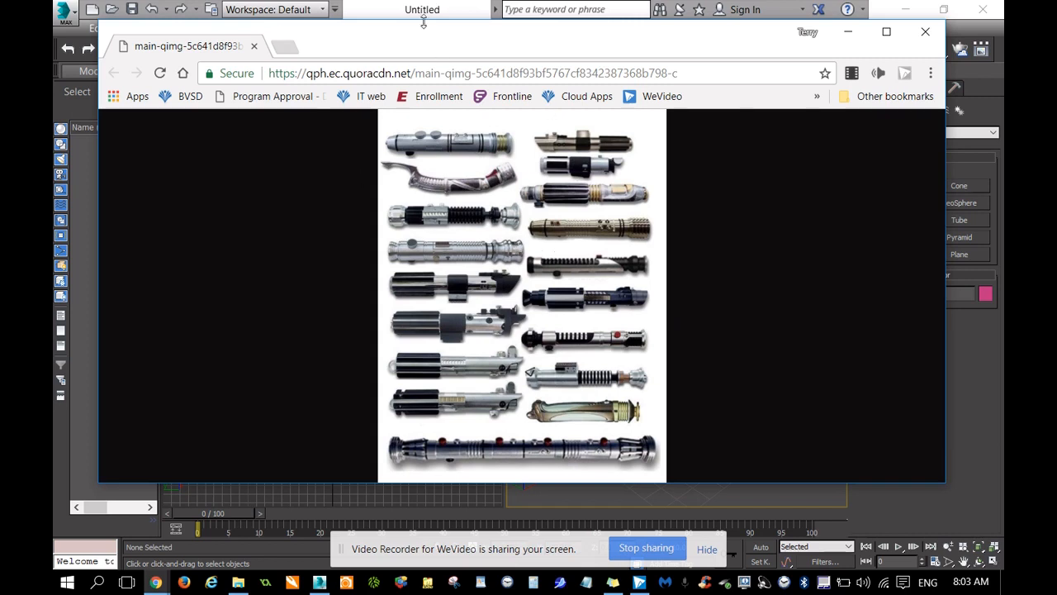
pyautogui.moveTo(423, 28); pyautogui.dragTo(1003, 108)
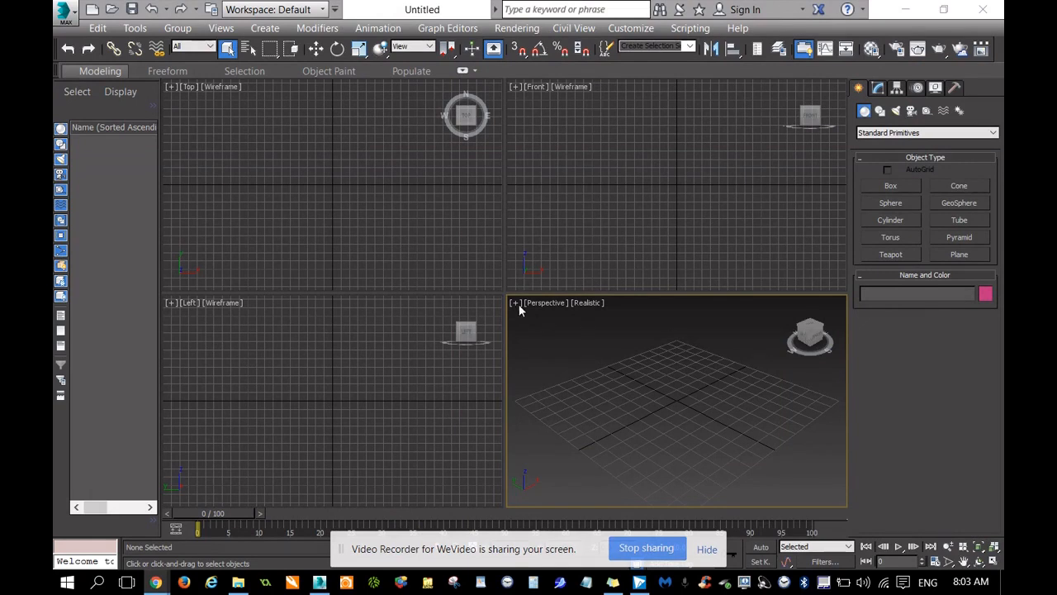
# Enlarge the Perspective viewport and create a standard cylinder near the grid centre, about 10 in radius and 54 high.
pyautogui.moveTo(504, 292); pyautogui.dragTo(320, 207)
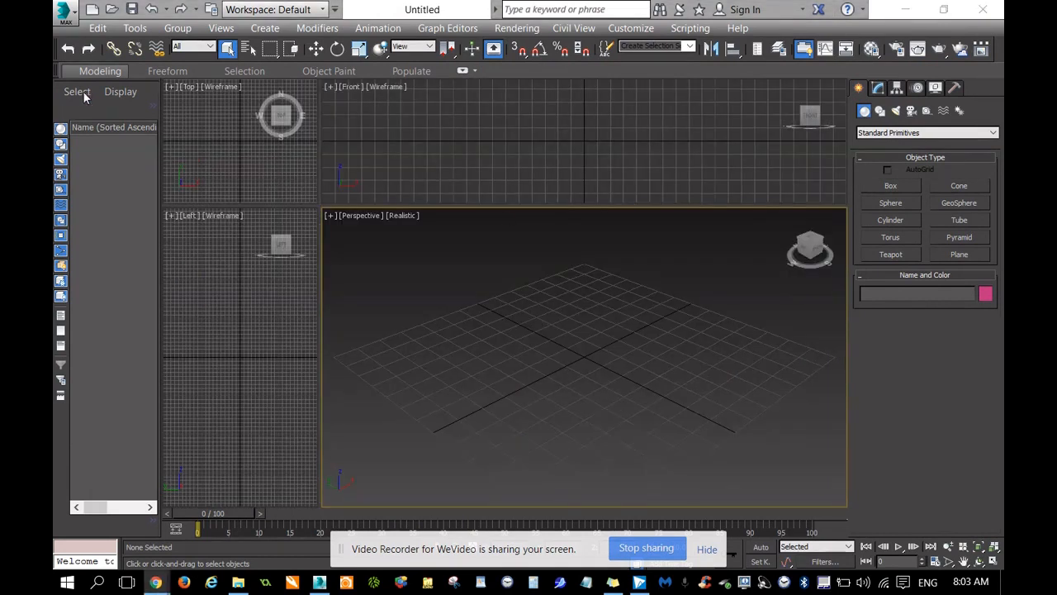
pyautogui.click(266, 28)
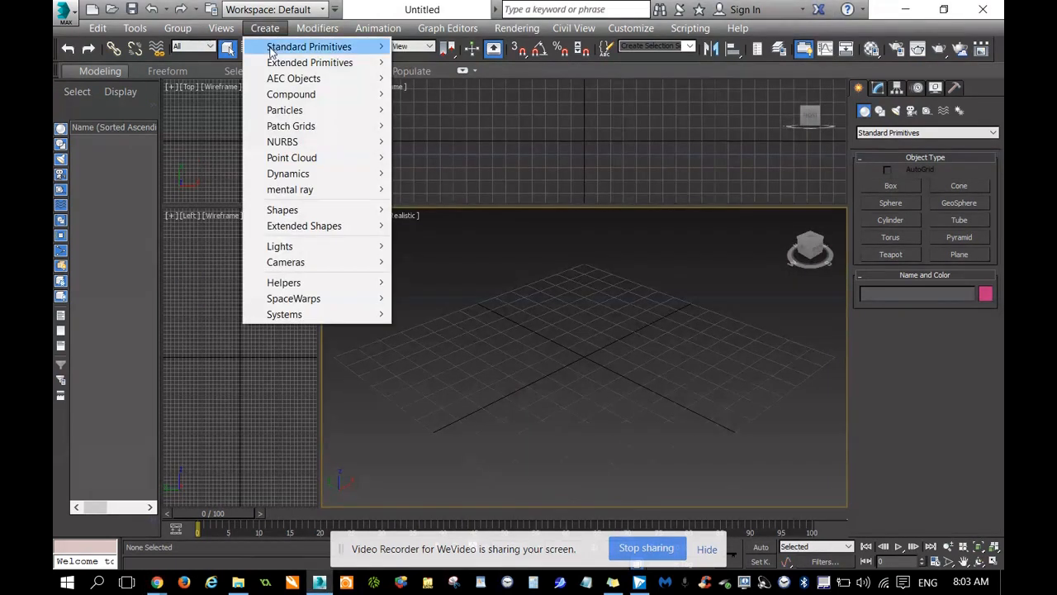
pyautogui.moveTo(272, 53)
pyautogui.click(440, 113)
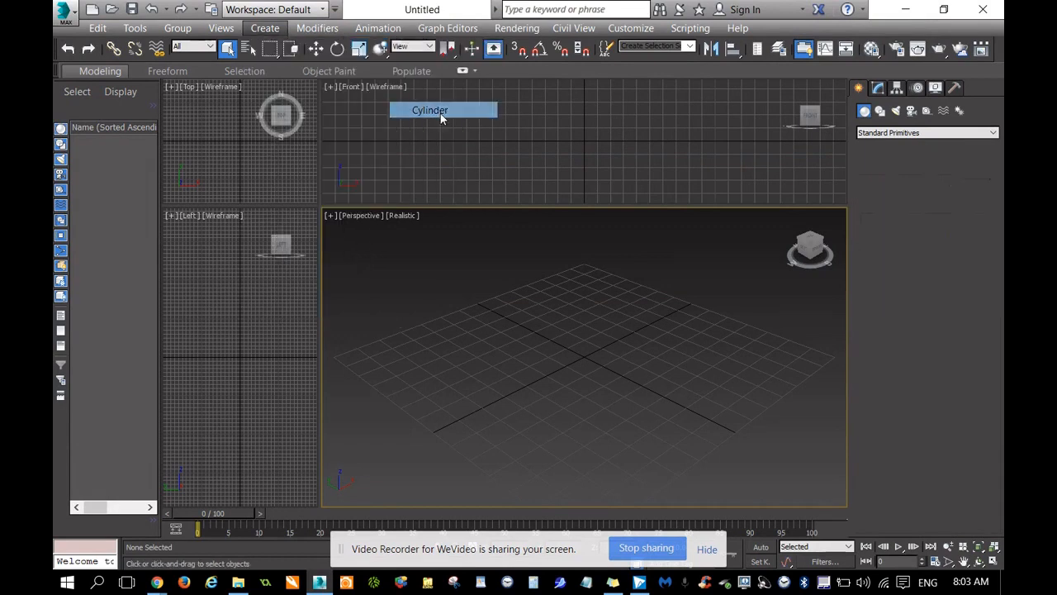
pyautogui.moveTo(571, 366); pyautogui.dragTo(577, 373)
pyautogui.click(578, 230)
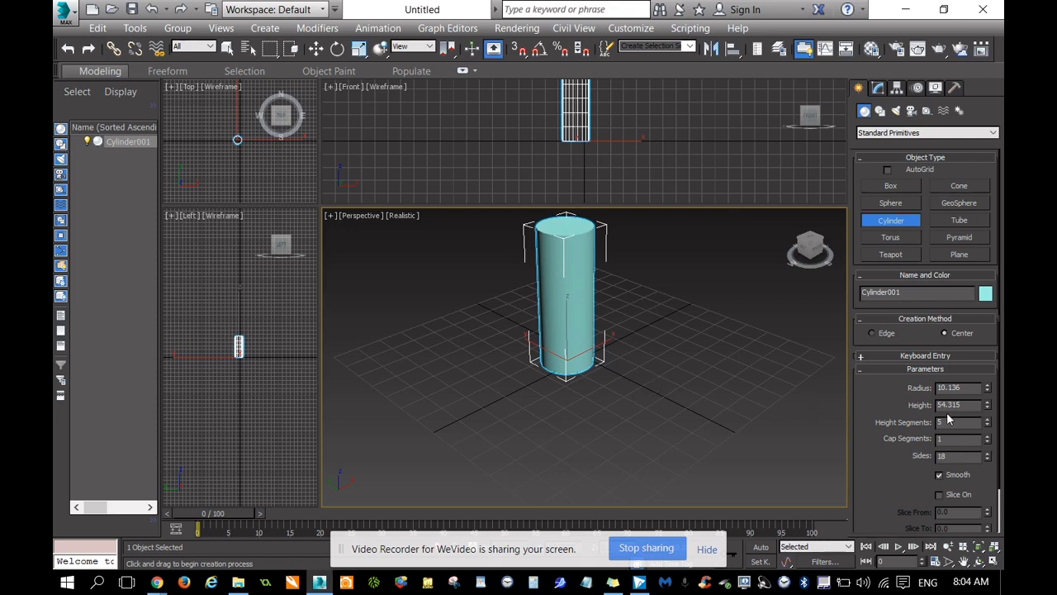
# Set the cylinder's sides to 24 and turn on Edged Faces shading in the Perspective viewport.
pyautogui.moveTo(948, 456); pyautogui.dragTo(918, 457)
pyautogui.write('24')
pyautogui.click(401, 217)
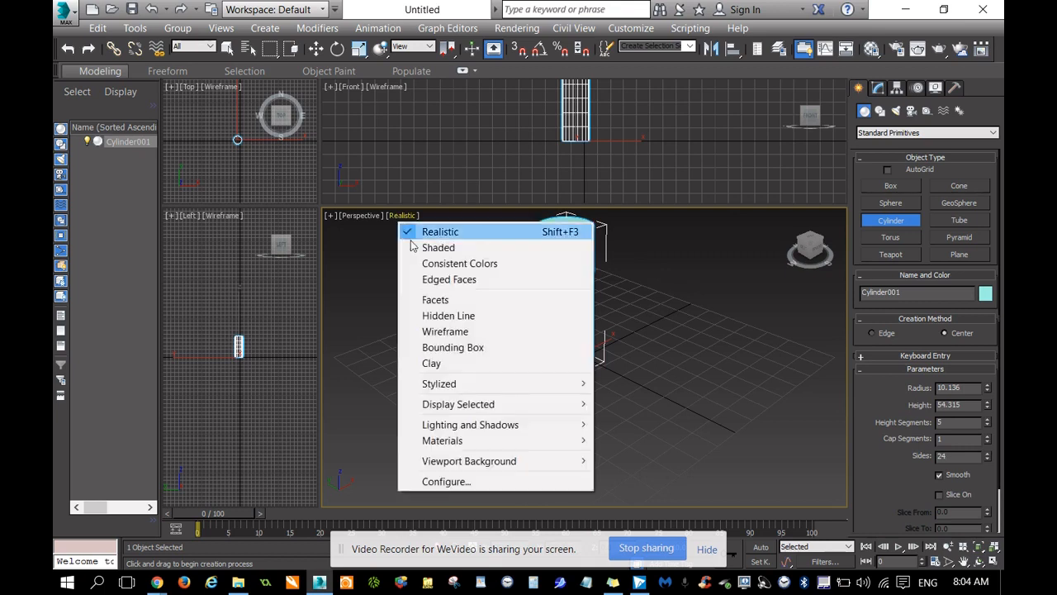
pyautogui.click(431, 278)
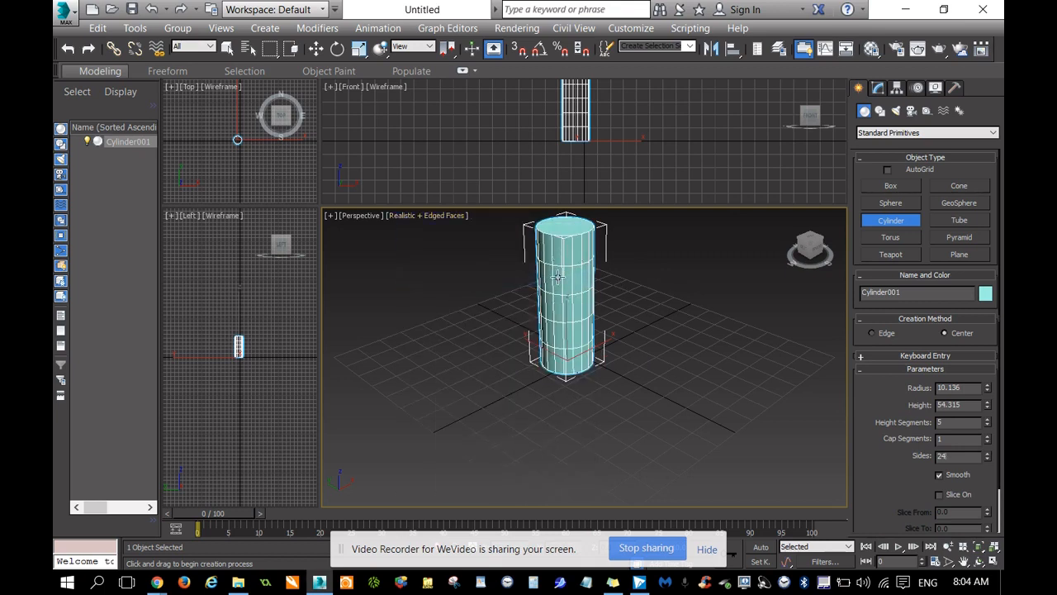
pyautogui.scroll(3, 251, 351)
pyautogui.scroll(5, 197, 353)
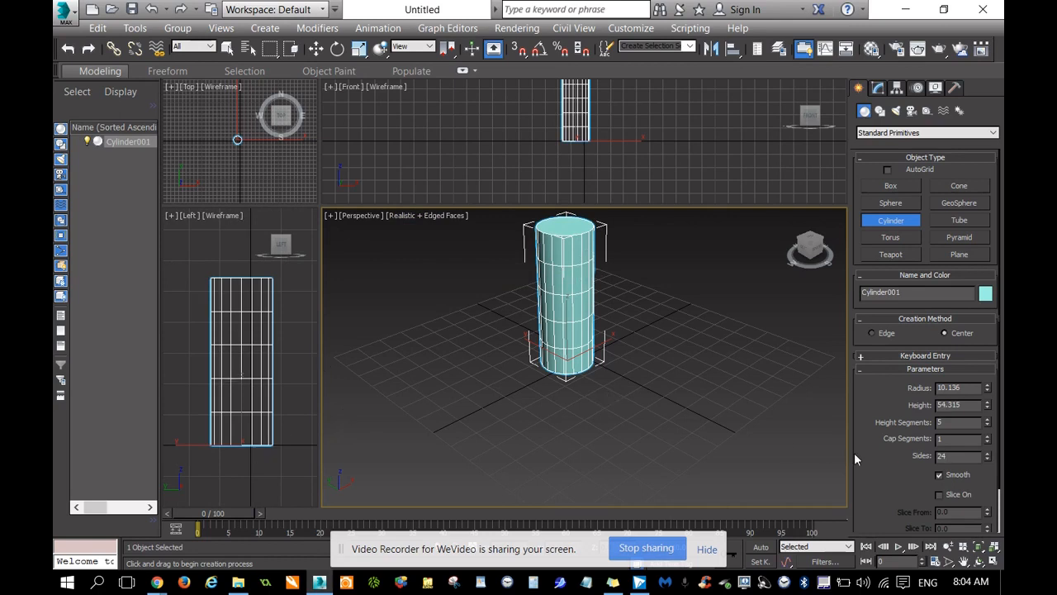
# Set the cylinder's height segments to 20.
pyautogui.click(960, 422)
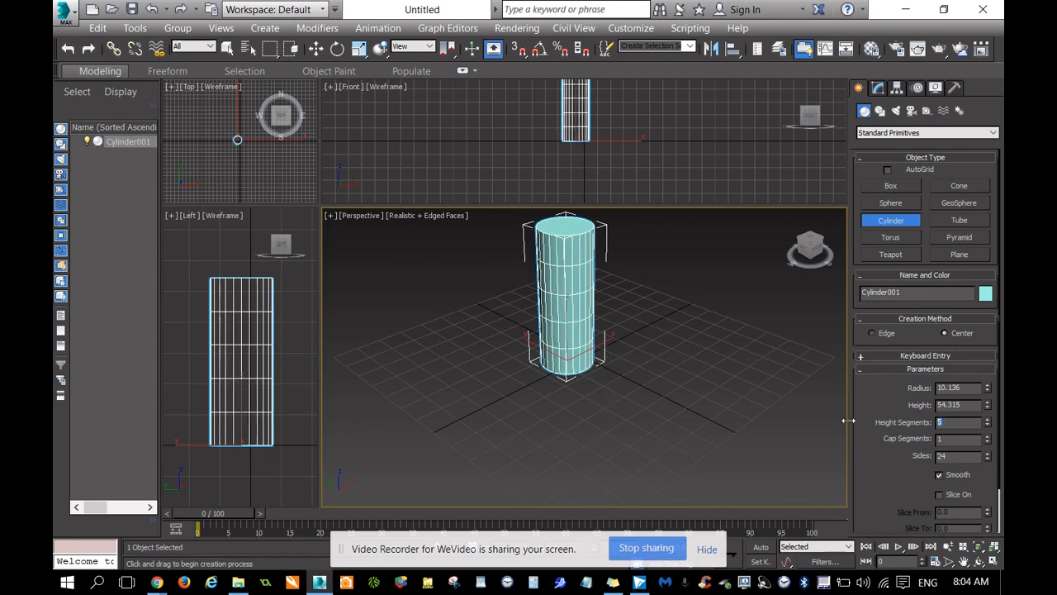
pyautogui.write('20')
pyautogui.click(968, 441)
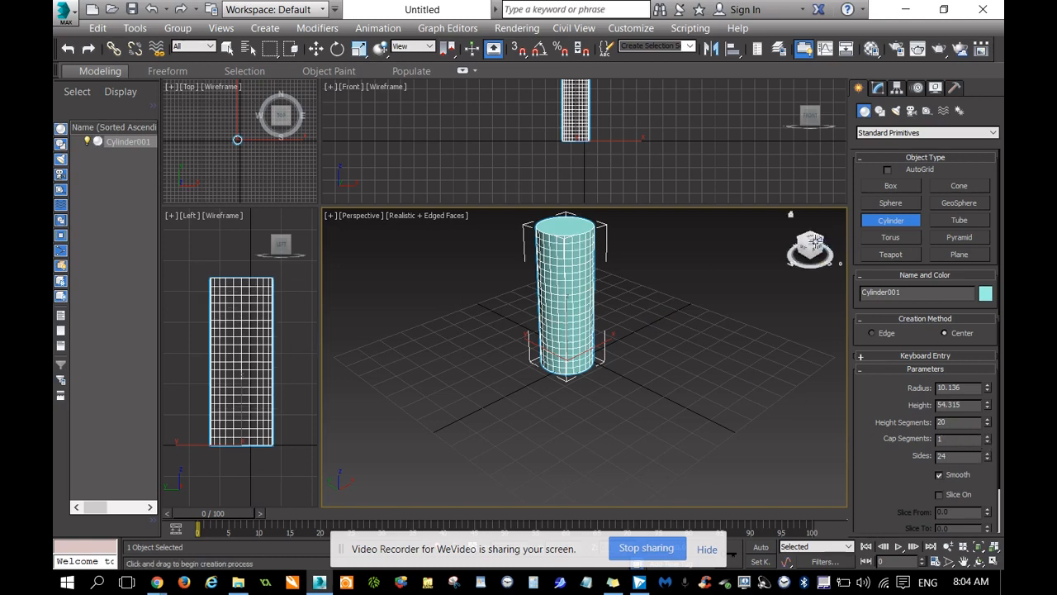
# Set the cylinder's cap segments to 4.
pyautogui.moveTo(810, 246); pyautogui.dragTo(835, 264)
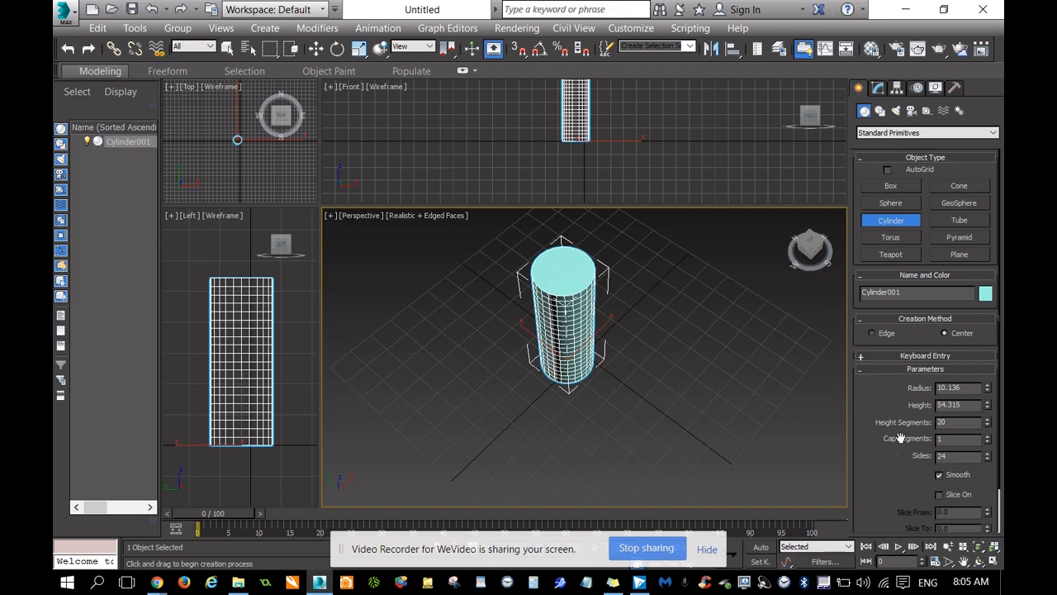
pyautogui.click(988, 436)
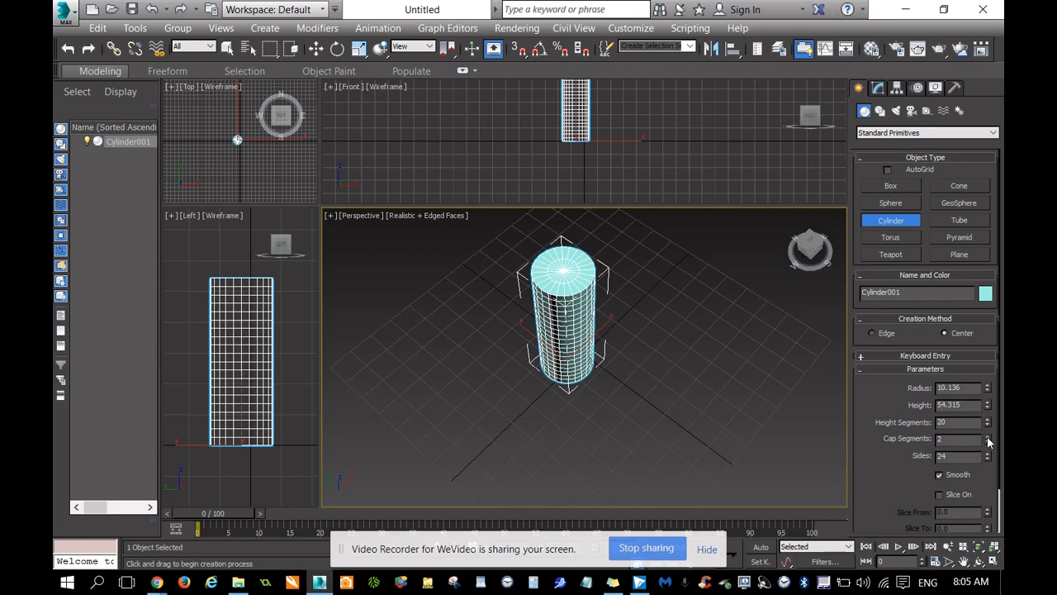
pyautogui.click(963, 562)
pyautogui.scroll(3, 686, 389)
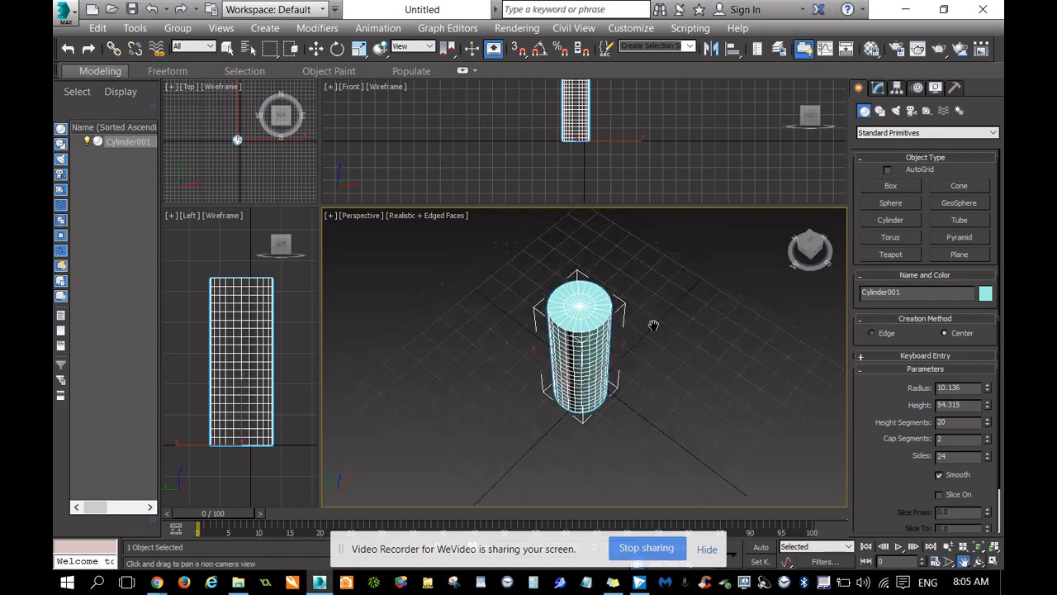
pyautogui.scroll(5, 564, 292)
pyautogui.scroll(-4, 504, 292)
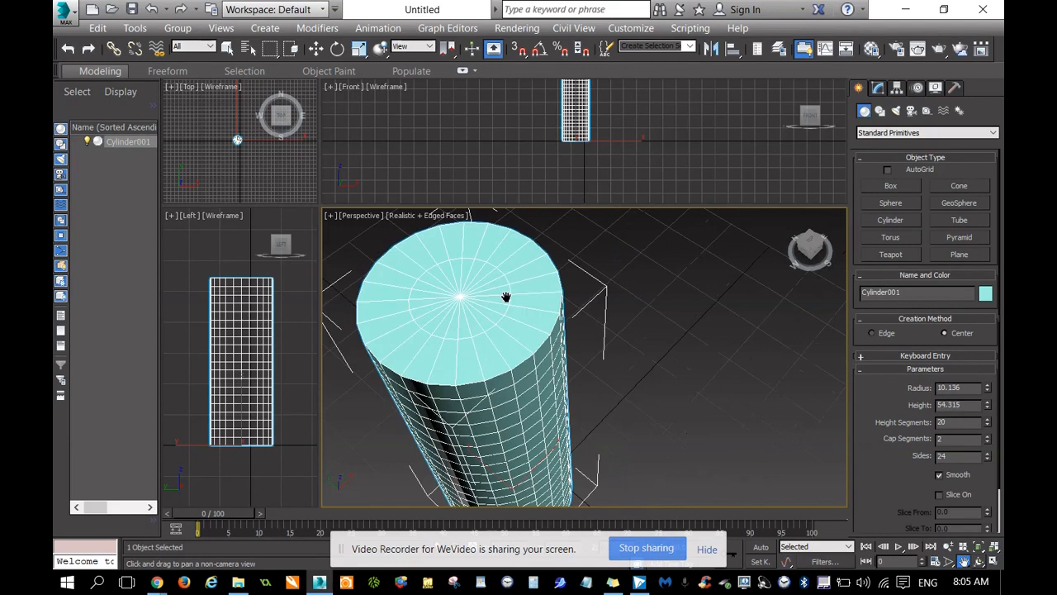
pyautogui.scroll(2, 575, 307)
pyautogui.moveTo(575, 307); pyautogui.dragTo(608, 306)
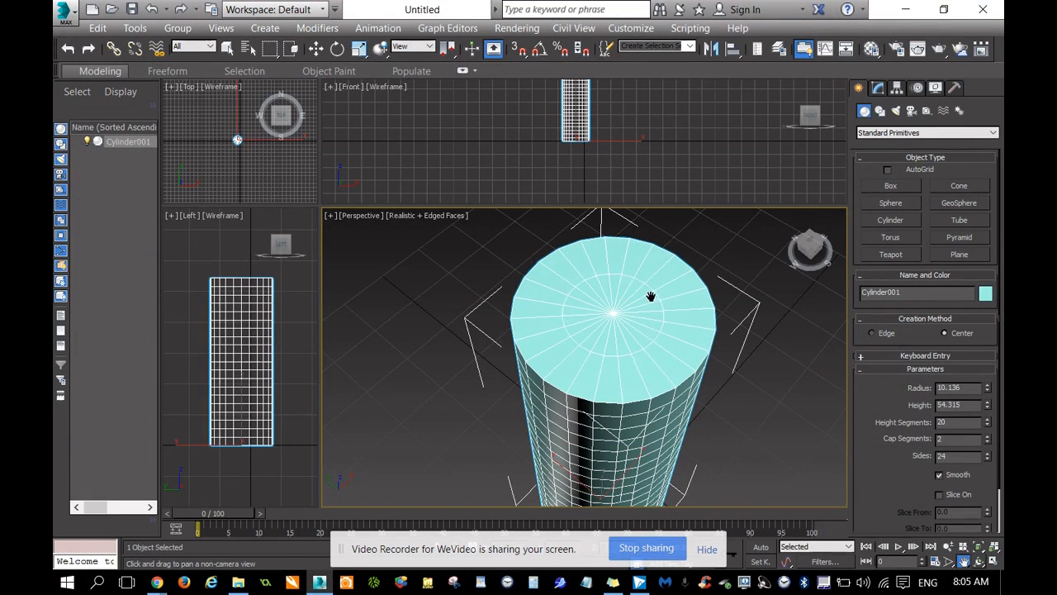
pyautogui.click(987, 436)
pyautogui.click(987, 436)
# Scale the cylinder along its Z axis to about 171 percent to lengthen it, and hide the screen-sharing notification.
pyautogui.moveTo(814, 248); pyautogui.dragTo(812, 159)
pyautogui.moveTo(648, 490); pyautogui.dragTo(624, 446)
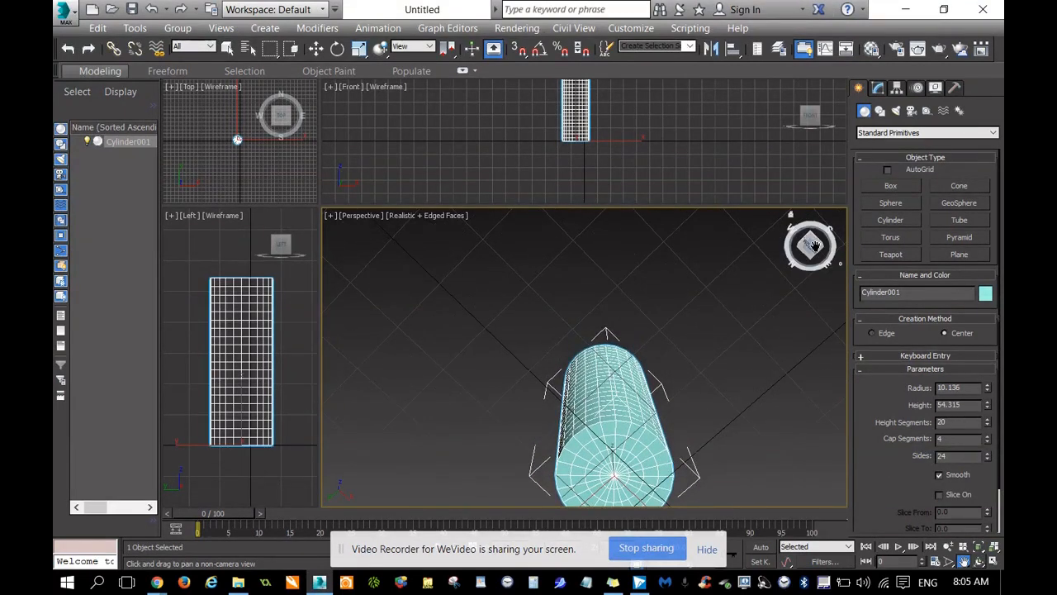
pyautogui.moveTo(813, 247); pyautogui.dragTo(814, 275)
pyautogui.scroll(-5, 671, 309)
pyautogui.moveTo(737, 282); pyautogui.dragTo(710, 350)
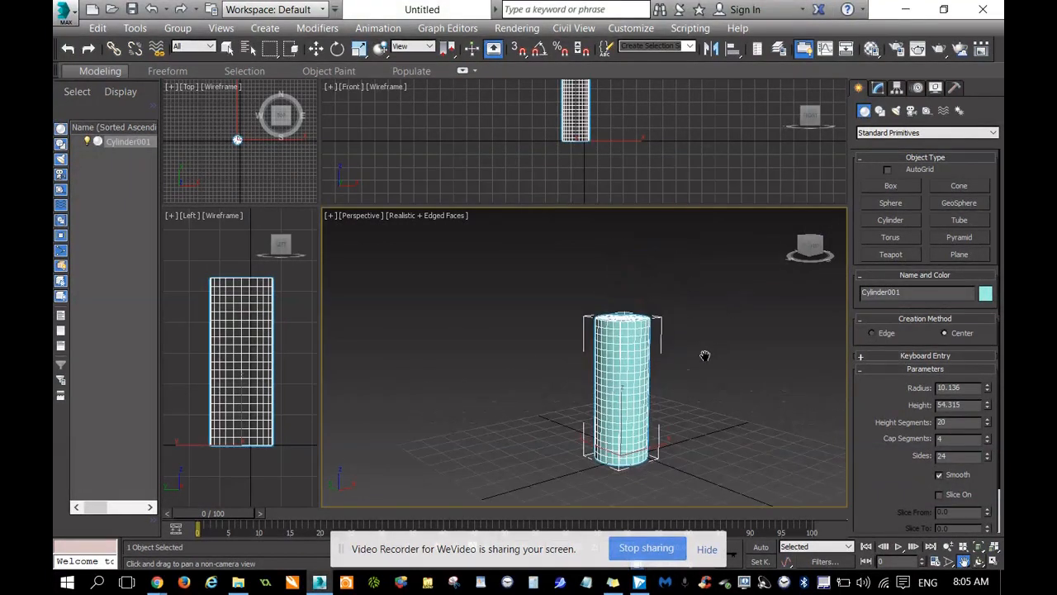
pyautogui.rightClick(618, 357)
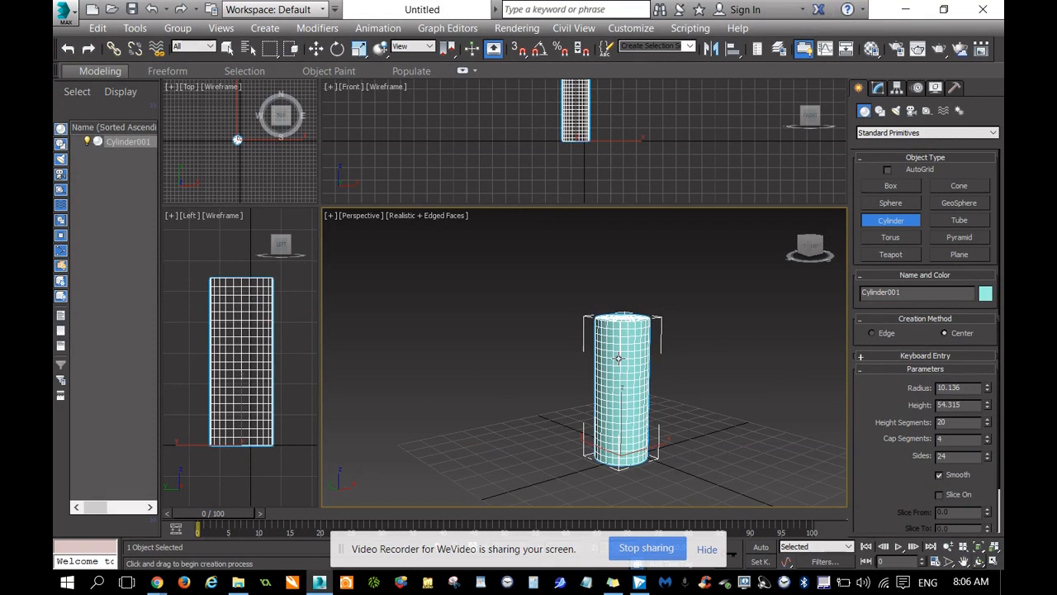
pyautogui.rightClick(618, 358)
pyautogui.rightClick(632, 419)
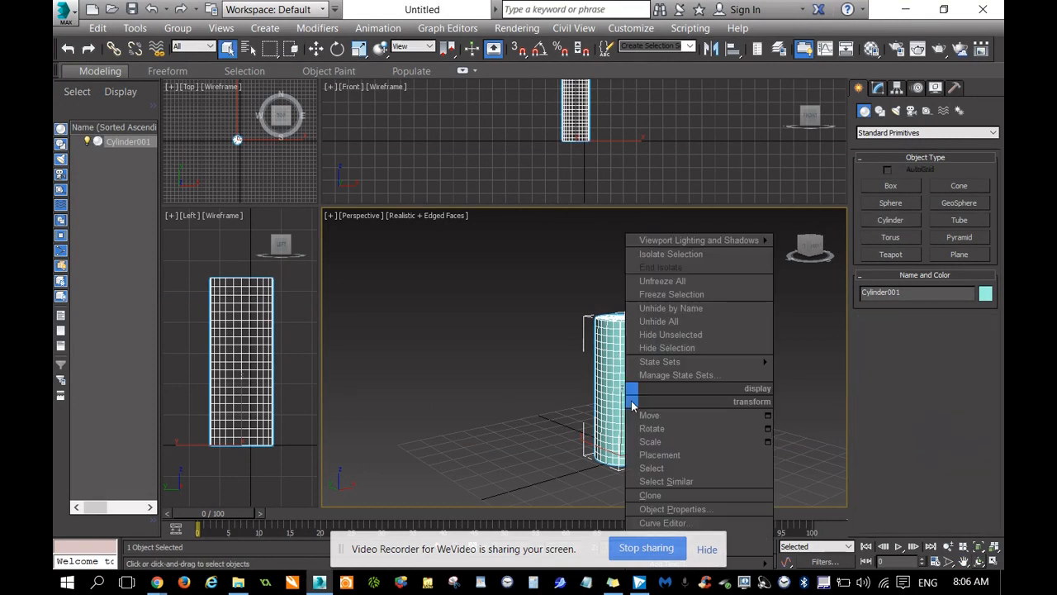
pyautogui.click(690, 443)
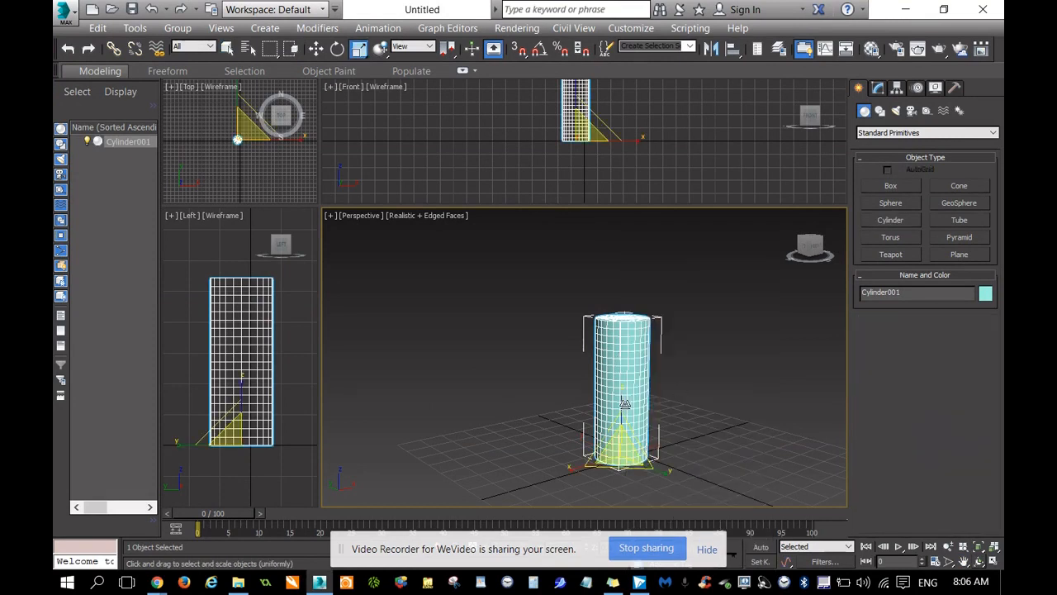
pyautogui.moveTo(623, 399); pyautogui.dragTo(622, 355)
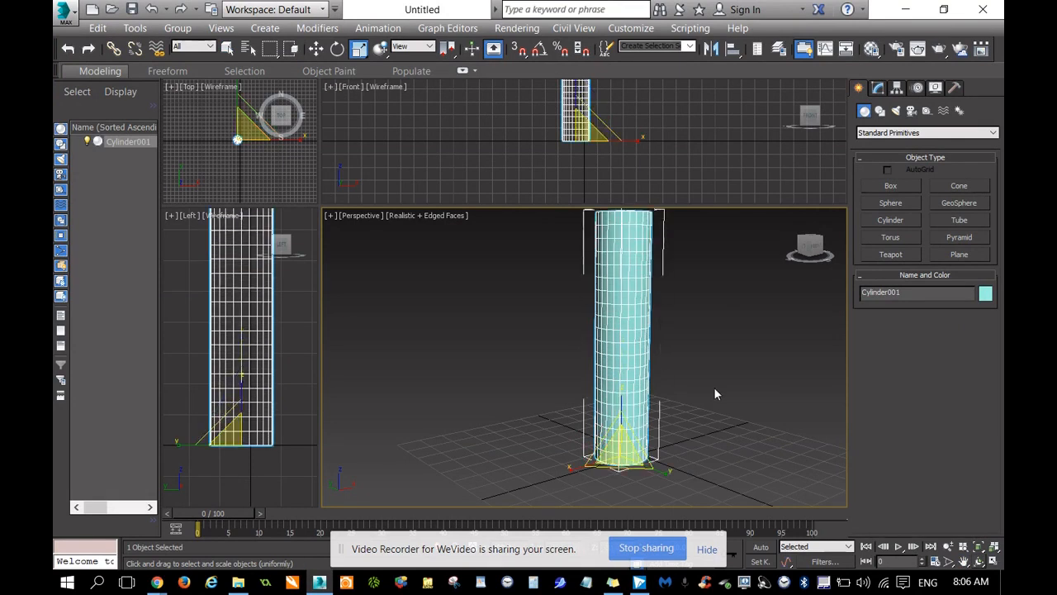
pyautogui.scroll(-2, 747, 405)
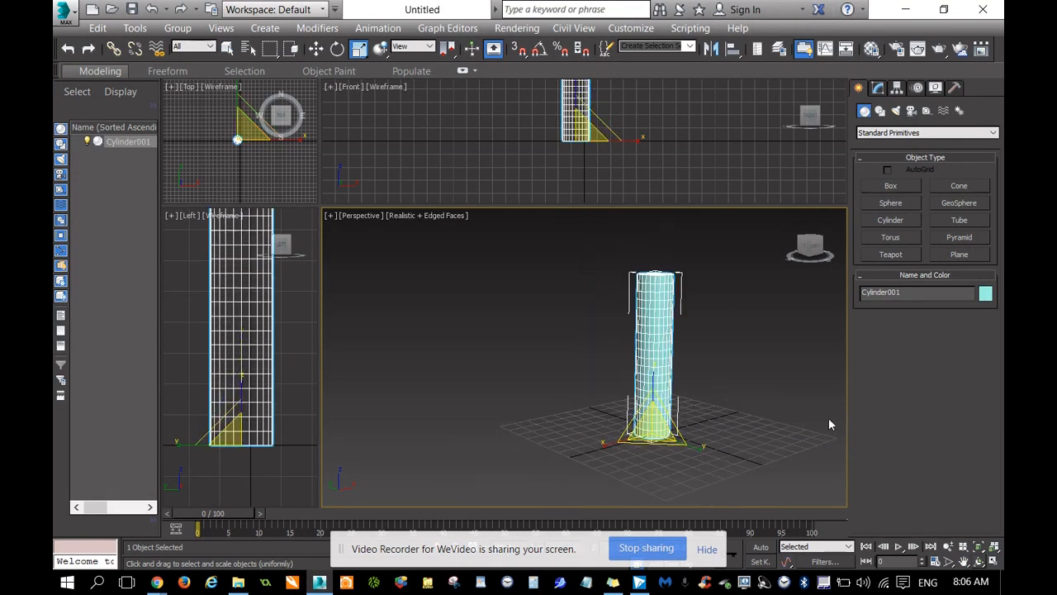
pyautogui.click(707, 549)
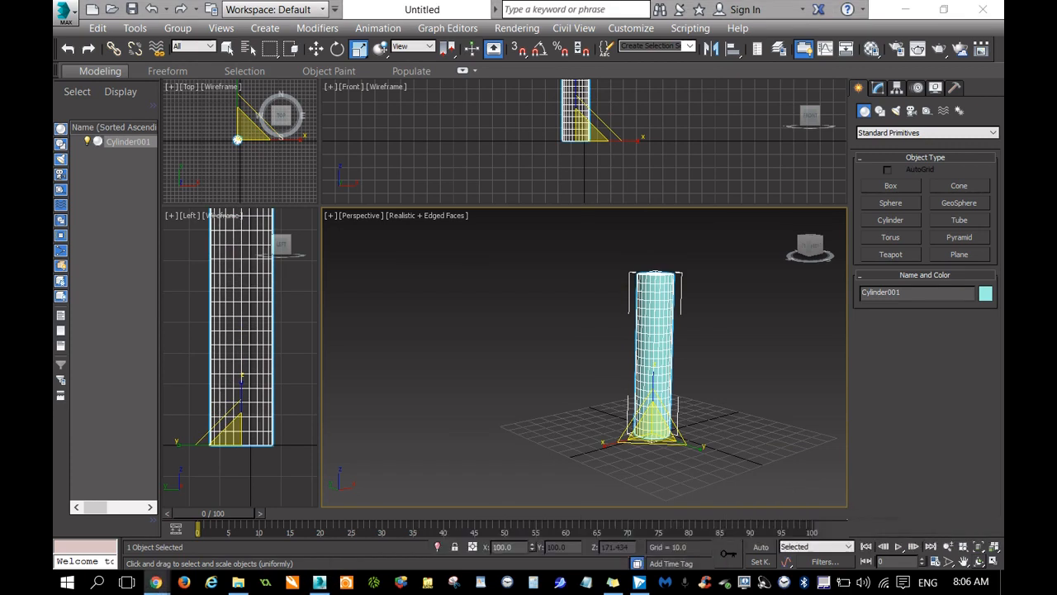
# Convert the stretched cylinder to an Editable Poly.
pyautogui.moveTo(813, 246); pyautogui.dragTo(772, 397)
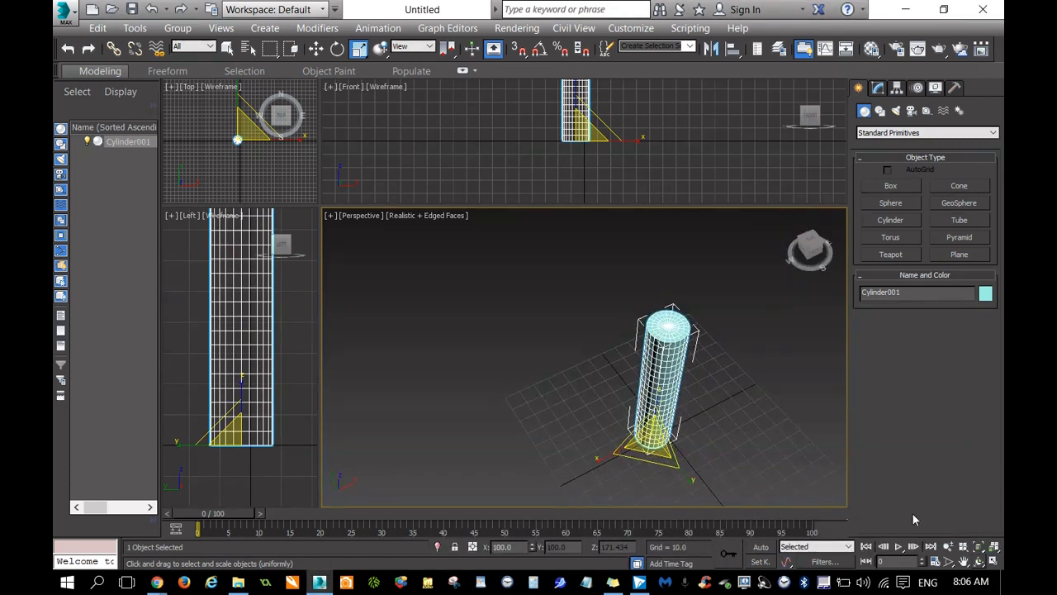
pyautogui.click(963, 561)
pyautogui.moveTo(743, 358); pyautogui.dragTo(668, 382)
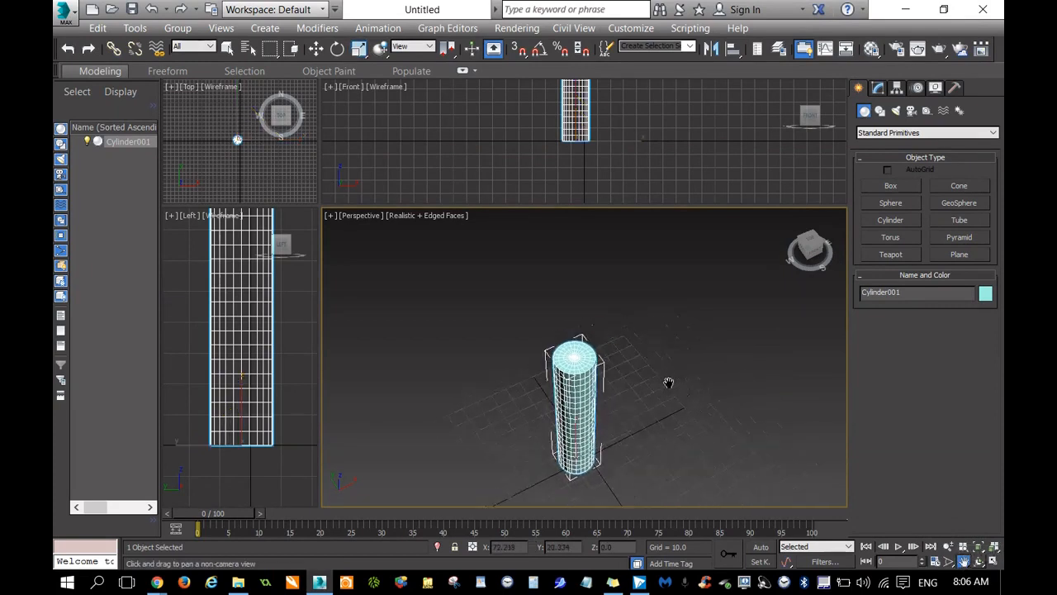
pyautogui.scroll(5, 647, 349)
pyautogui.moveTo(521, 314); pyautogui.dragTo(618, 289)
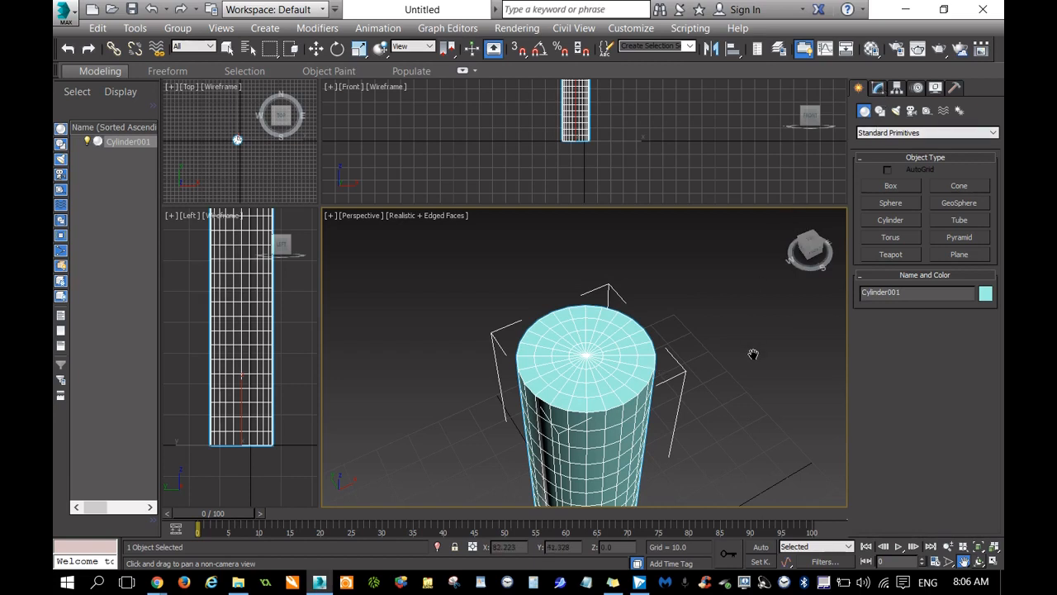
pyautogui.press('r')
pyautogui.rightClick(591, 357)
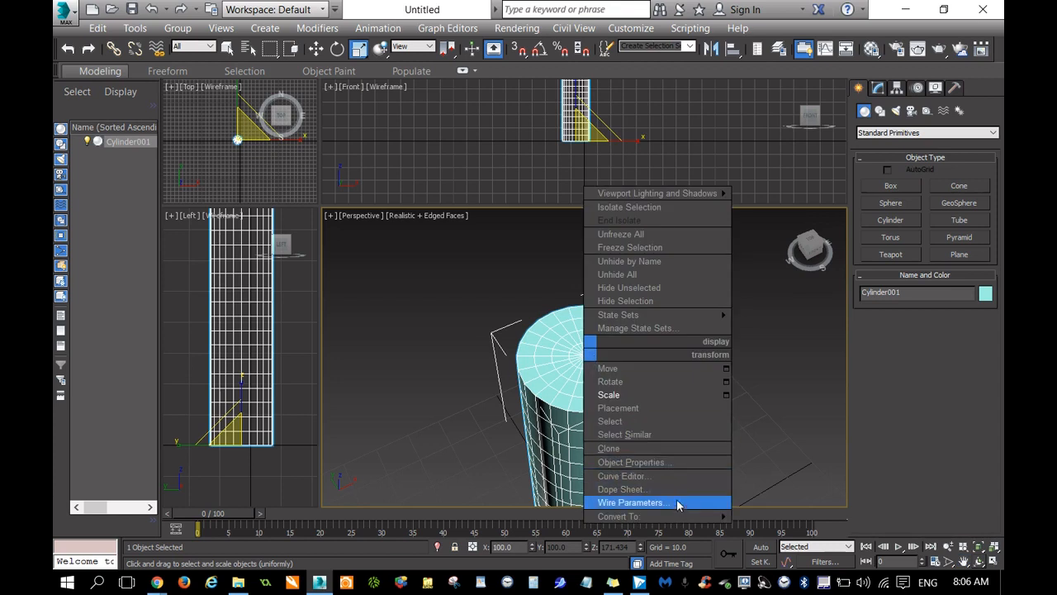
pyautogui.moveTo(682, 515)
pyautogui.click(768, 503)
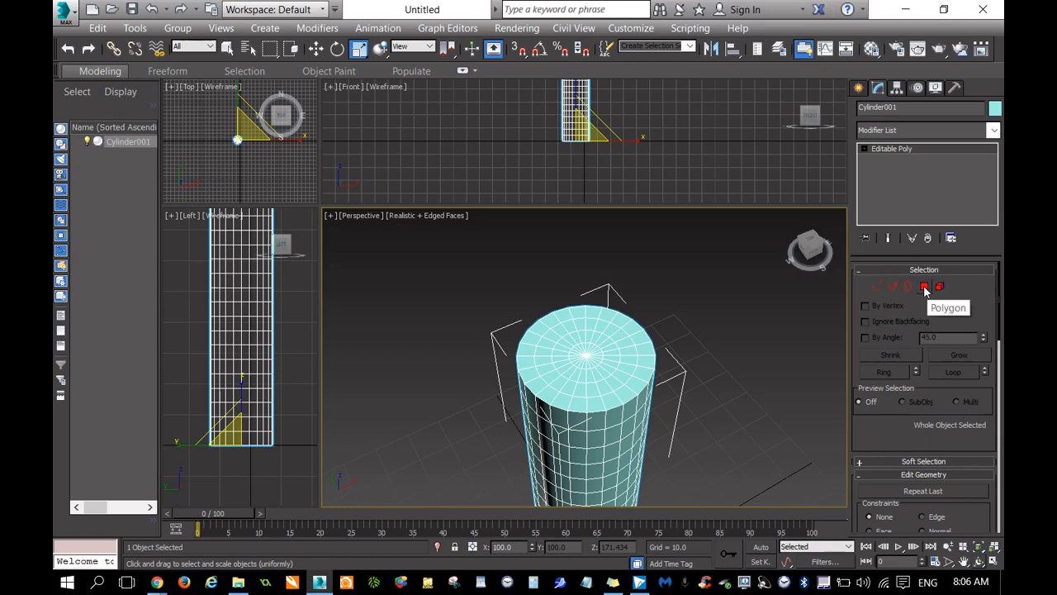
# At Polygon level, region-select the polygons of the two inner rings on the top cap and check the selection around the cylinder.
pyautogui.click(924, 286)
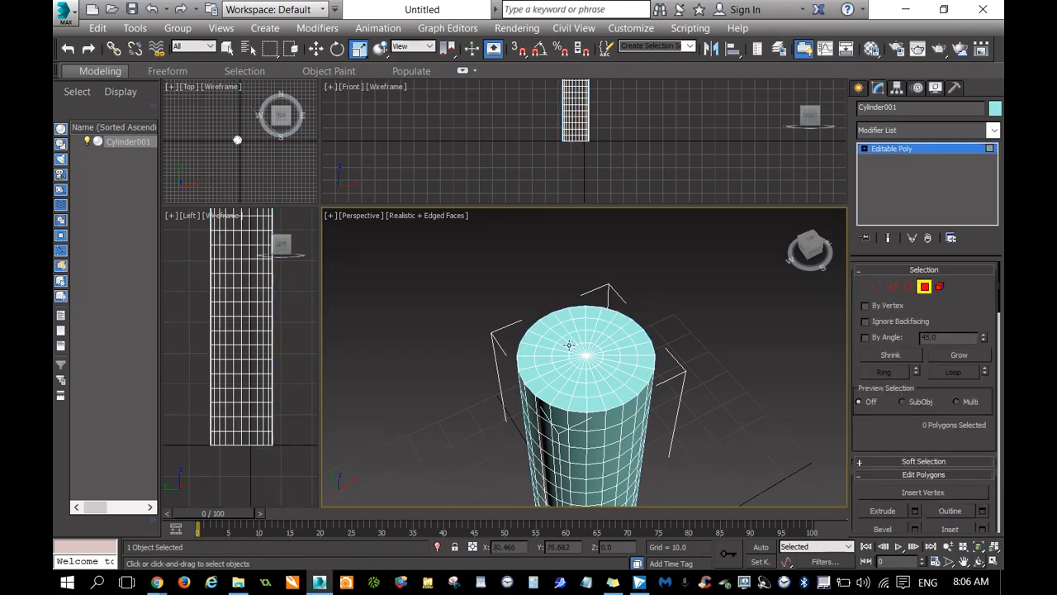
pyautogui.scroll(5, 579, 347)
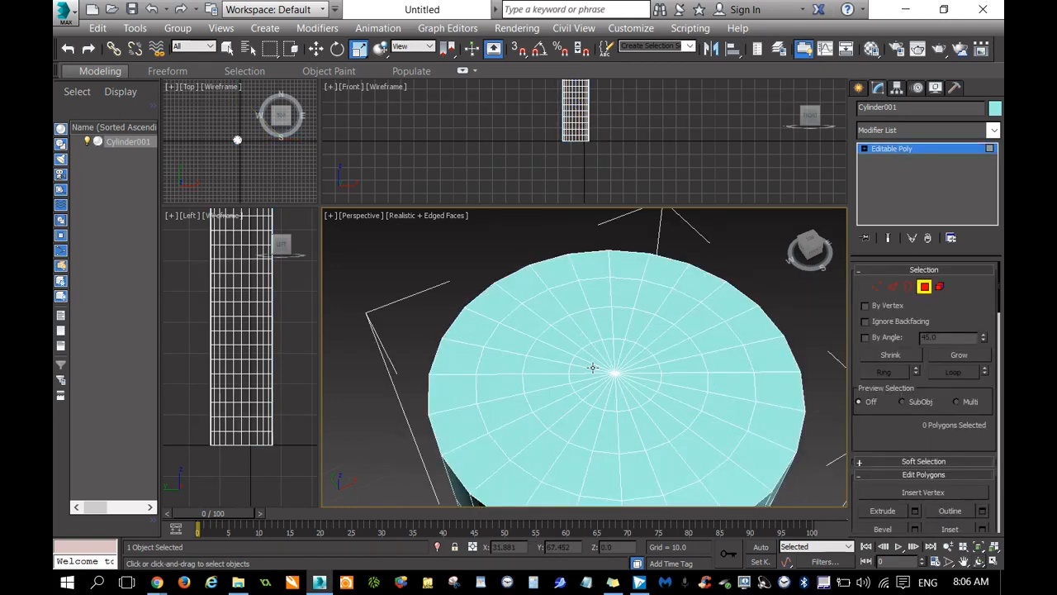
pyautogui.click(226, 50)
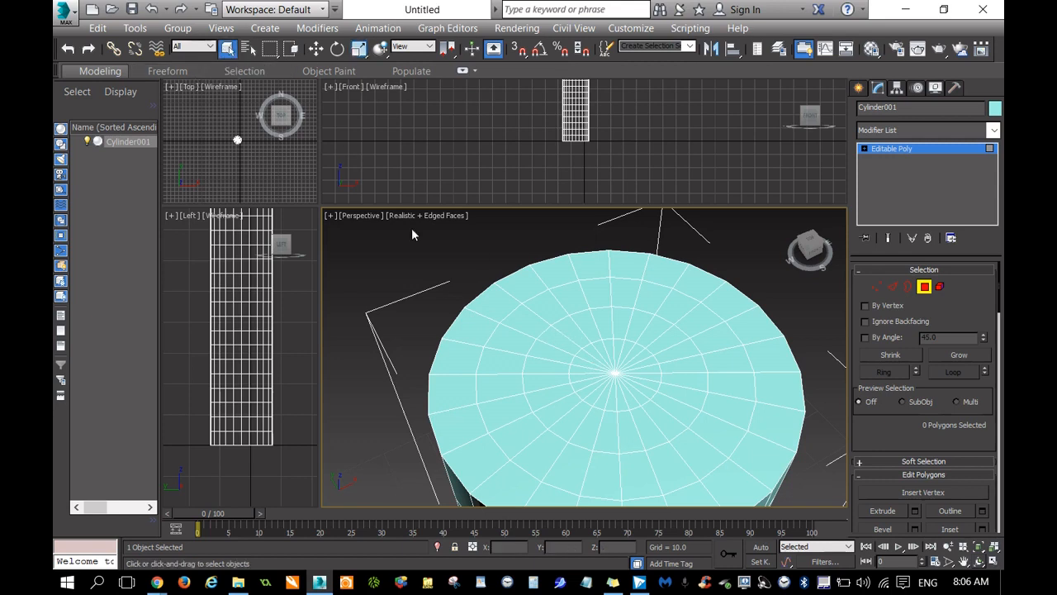
pyautogui.moveTo(555, 334); pyautogui.dragTo(677, 425)
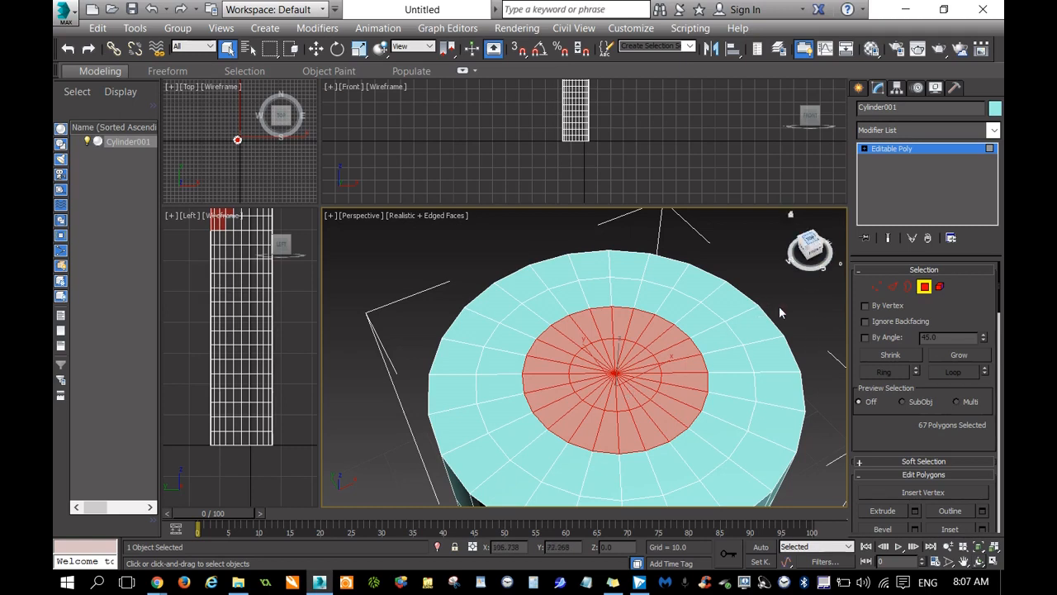
pyautogui.click(812, 248)
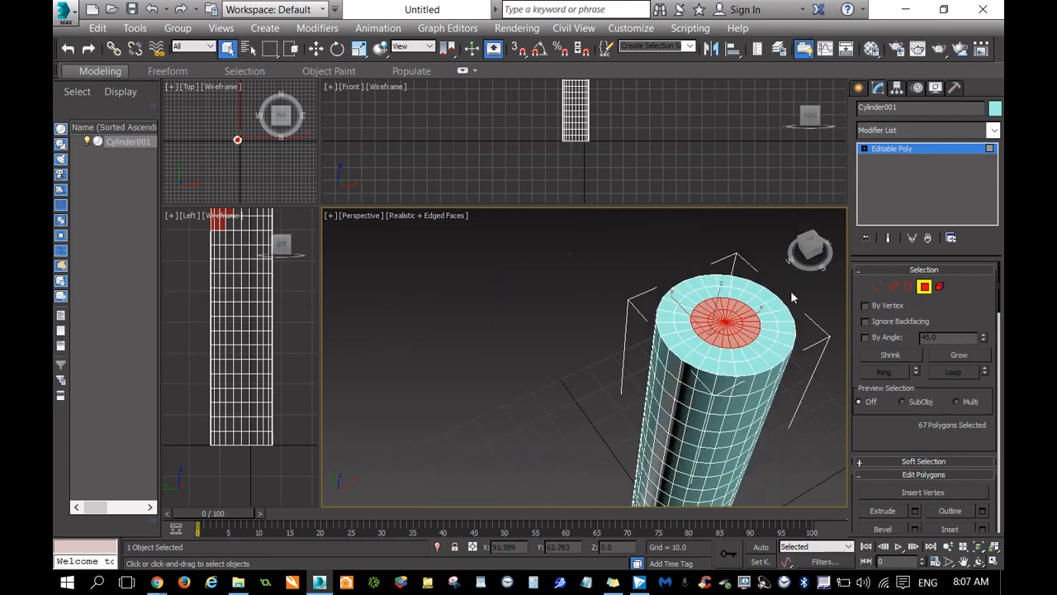
pyautogui.moveTo(809, 256); pyautogui.dragTo(675, 244)
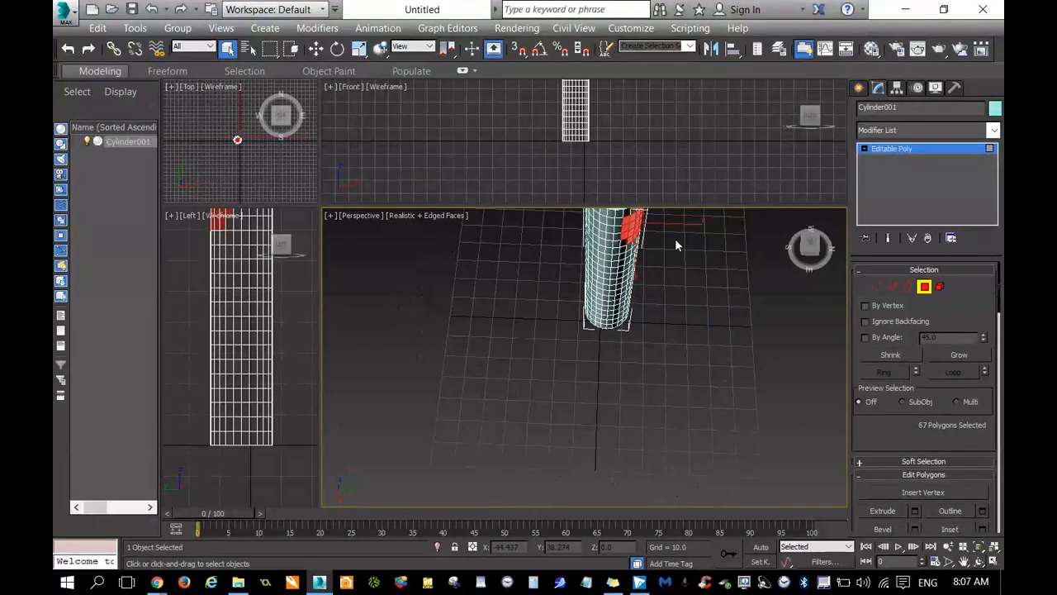
# Examine the selected polygons on the cylinder's cap and side wall in the perspective, front and left views.
pyautogui.click(965, 562)
pyautogui.moveTo(641, 287); pyautogui.dragTo(625, 367)
pyautogui.scroll(2, 625, 331)
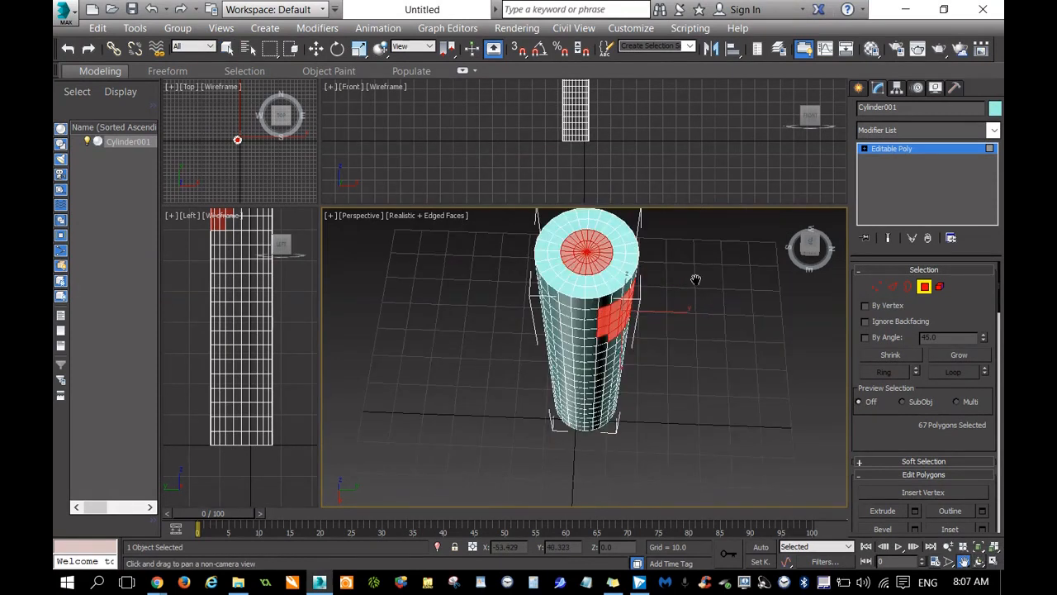
pyautogui.moveTo(696, 279); pyautogui.dragTo(698, 304)
pyautogui.moveTo(618, 102); pyautogui.dragTo(618, 199)
pyautogui.scroll(3, 567, 125)
pyautogui.moveTo(531, 166); pyautogui.dragTo(533, 152)
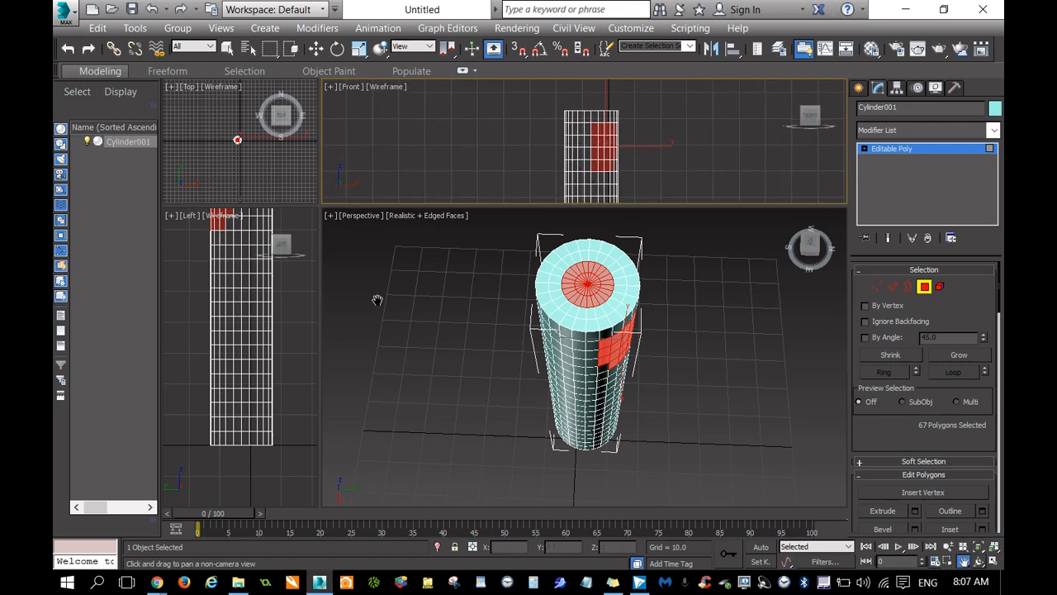
pyautogui.click(291, 309)
pyautogui.moveTo(291, 309); pyautogui.dragTo(290, 416)
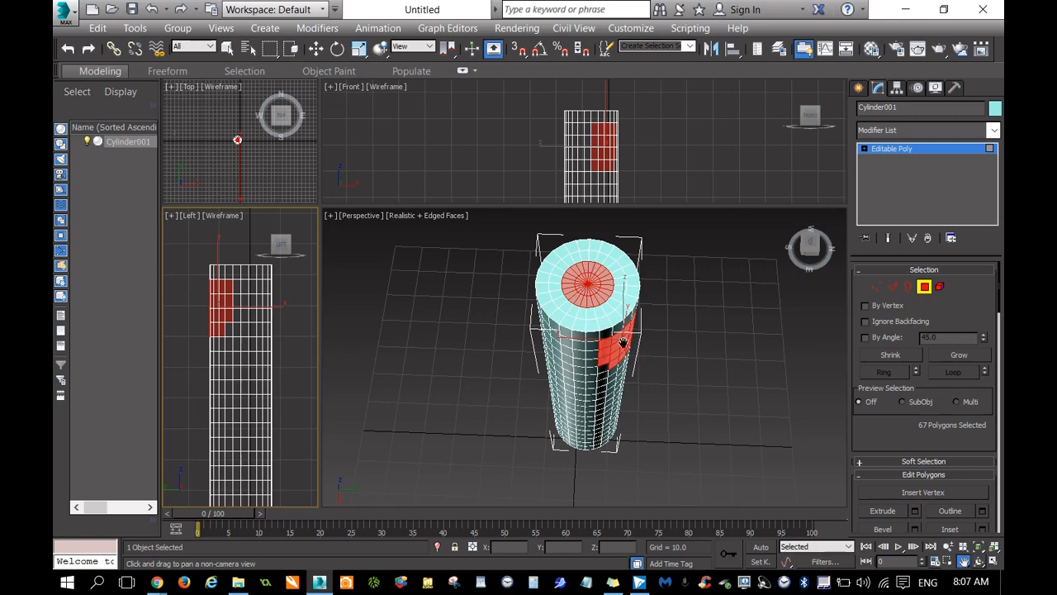
# Enable Ignore Backfacing, clear the selection and region-select only the two inner polygon rings on the top cap.
pyautogui.click(863, 320)
pyautogui.moveTo(815, 248); pyautogui.dragTo(800, 254)
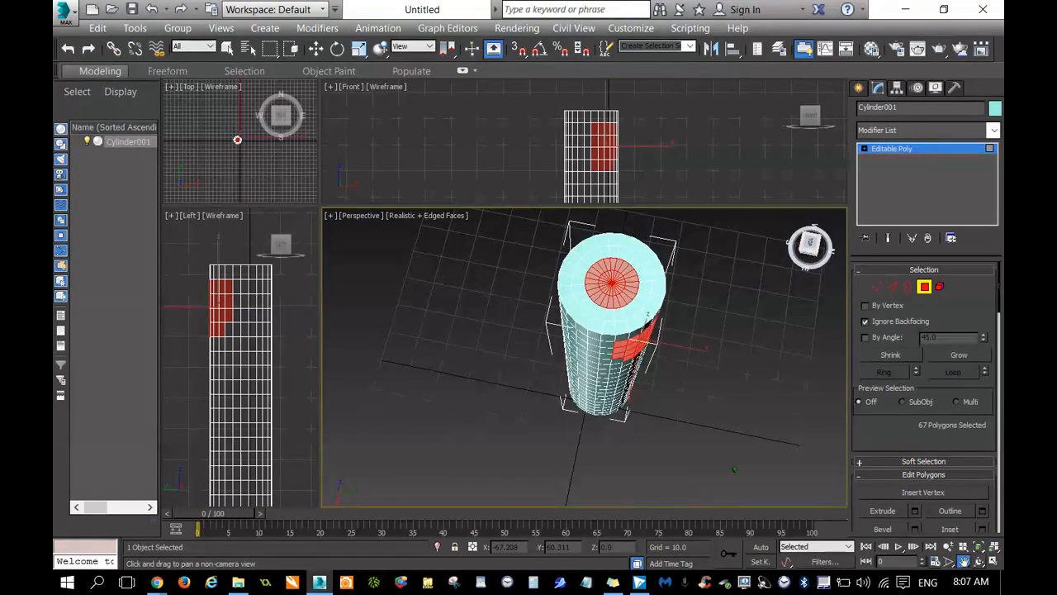
pyautogui.scroll(6, 698, 331)
pyautogui.scroll(-3, 724, 309)
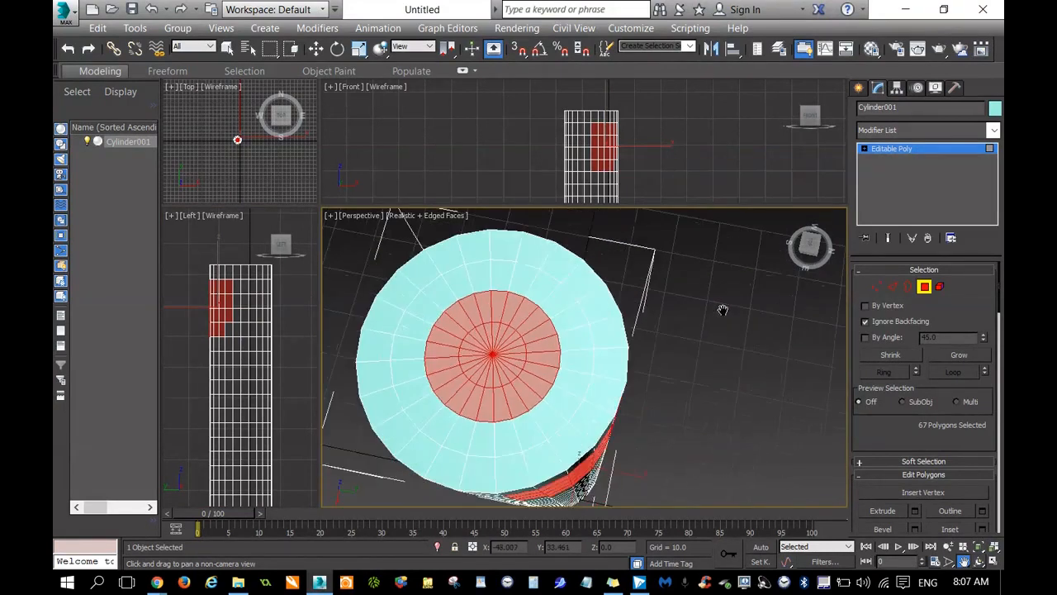
pyautogui.press('Escape')
pyautogui.click(706, 307)
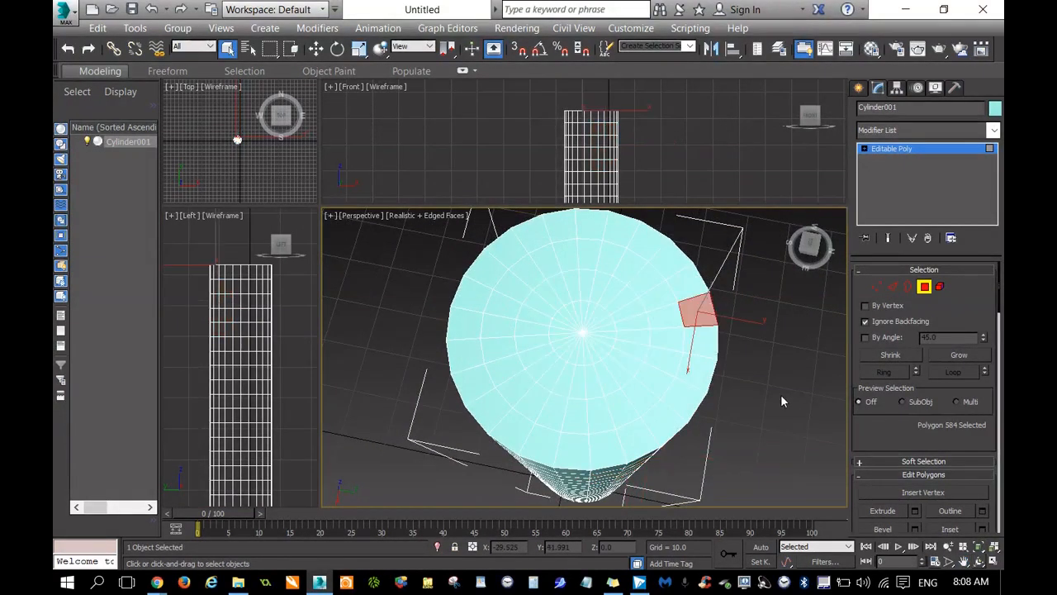
pyautogui.scroll(3, 587, 341)
pyautogui.scroll(-3, 587, 341)
pyautogui.moveTo(542, 293); pyautogui.dragTo(627, 383)
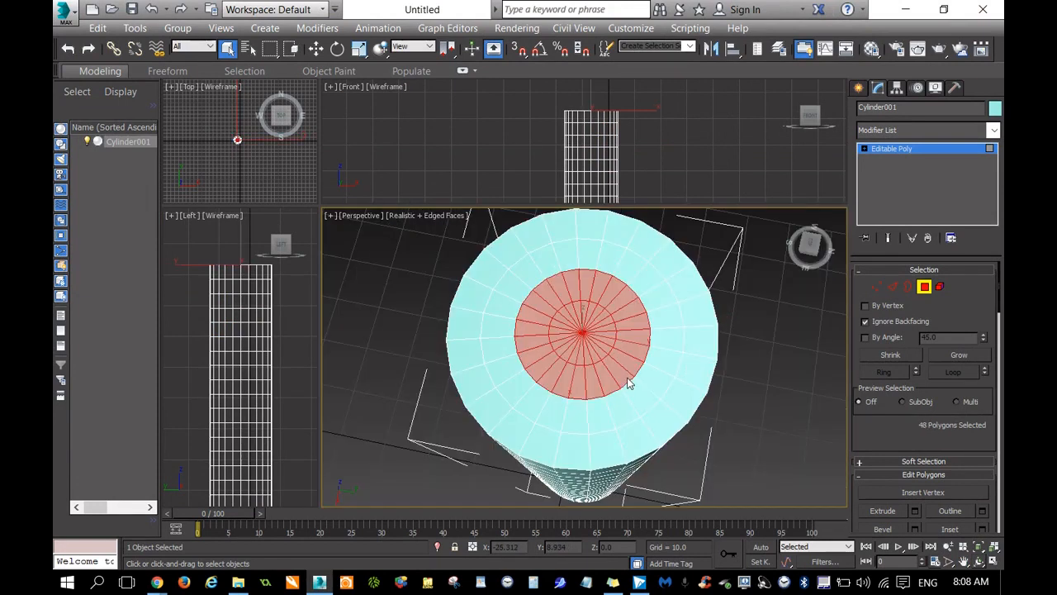
# Expand the top cap's polygon selection to the three inner rings with Grow and Shrink.
pyautogui.click(809, 243)
pyautogui.keyDown('alt'); pyautogui.moveTo(570, 353); pyautogui.dragTo(570, 353, button='middle'); pyautogui.keyUp('alt')
pyautogui.click(810, 247)
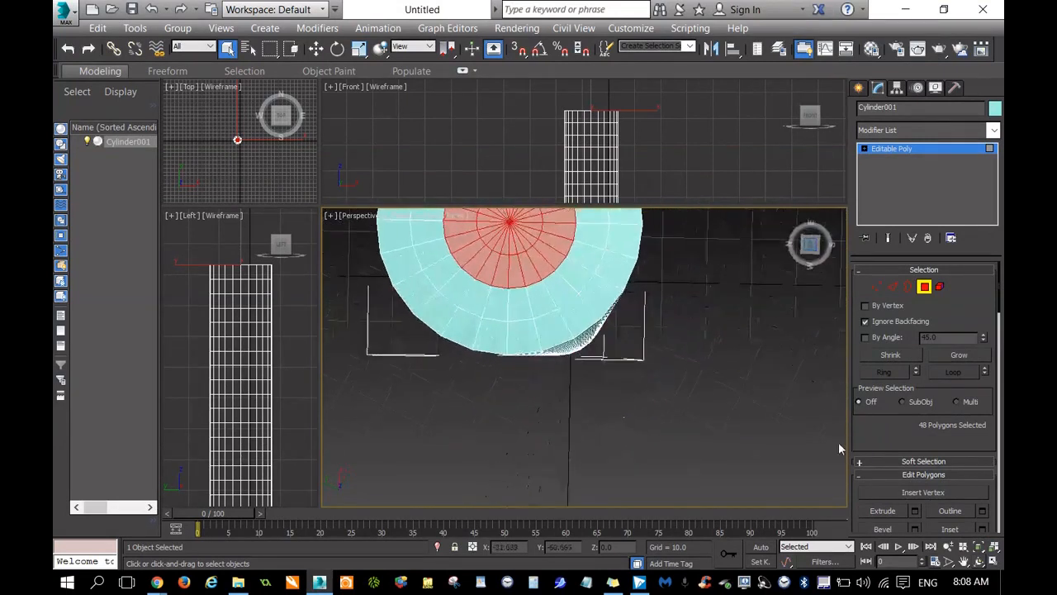
pyautogui.moveTo(805, 245); pyautogui.dragTo(762, 233)
pyautogui.click(963, 561)
pyautogui.moveTo(734, 277); pyautogui.dragTo(711, 553)
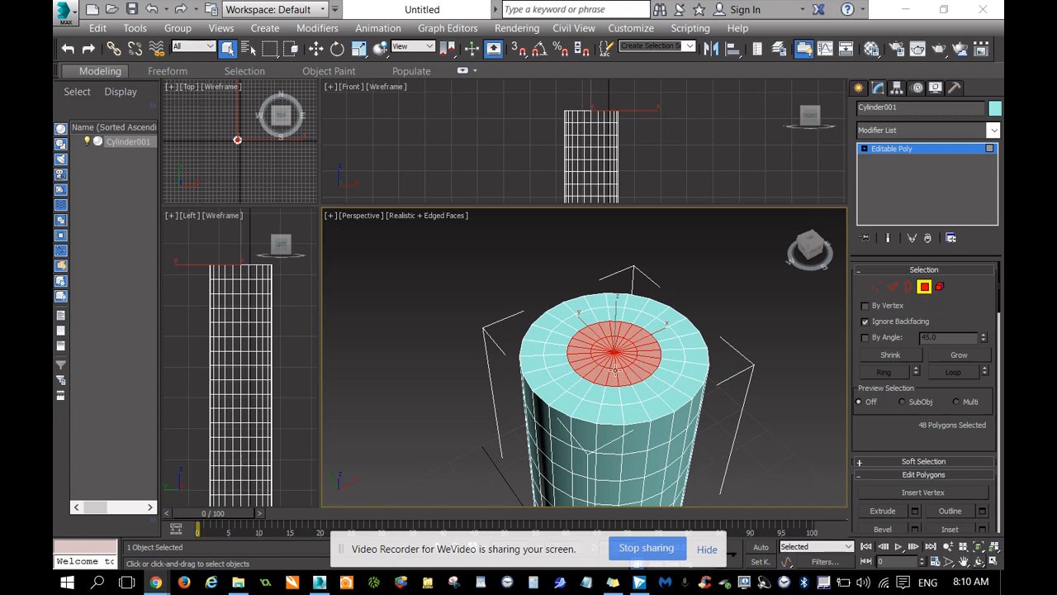
pyautogui.click(956, 354)
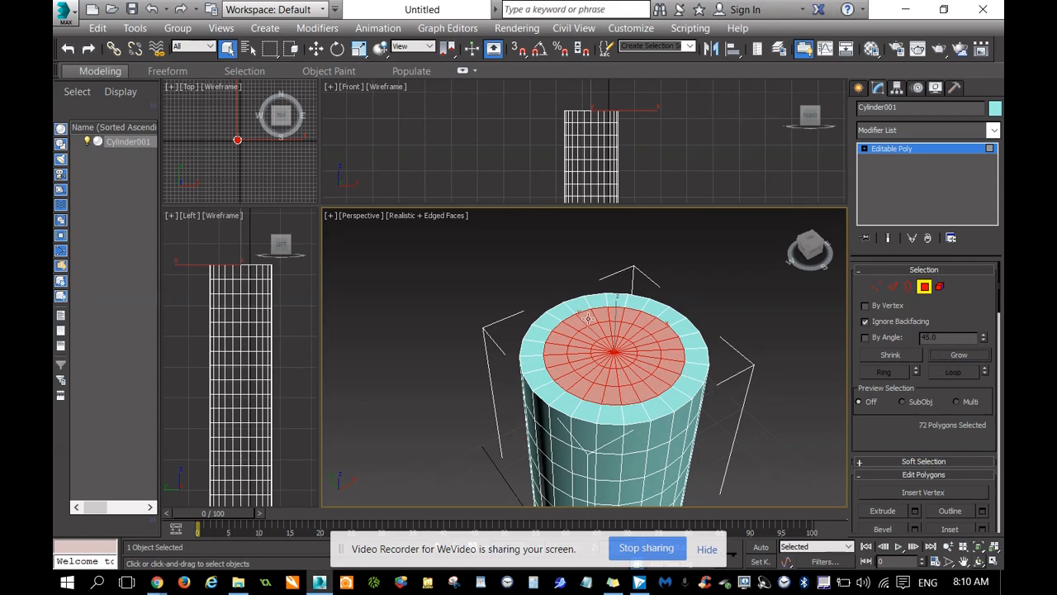
pyautogui.click(897, 354)
pyautogui.click(897, 354)
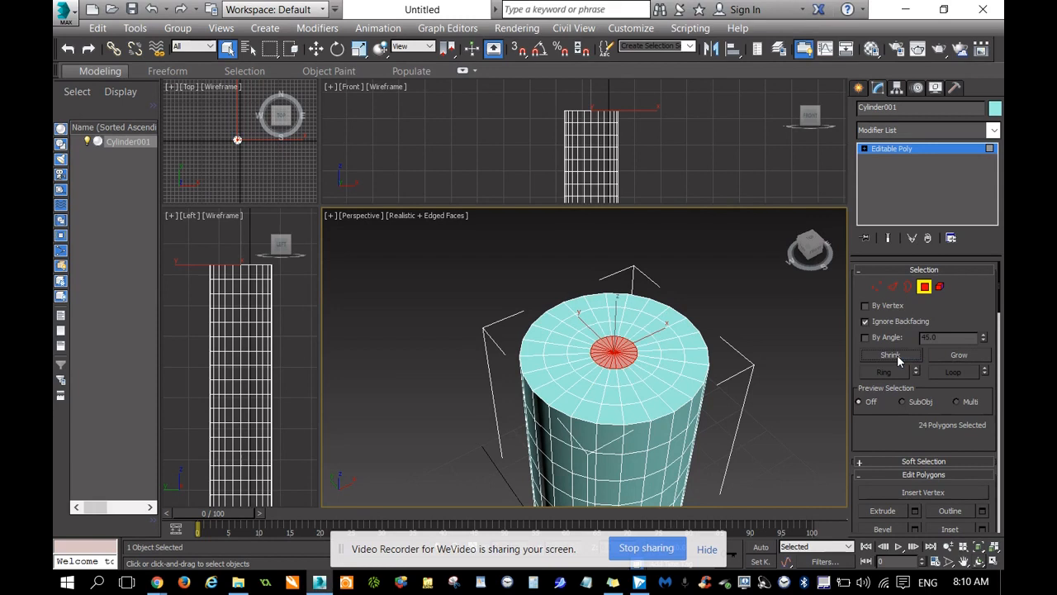
pyautogui.click(958, 356)
pyautogui.click(958, 356)
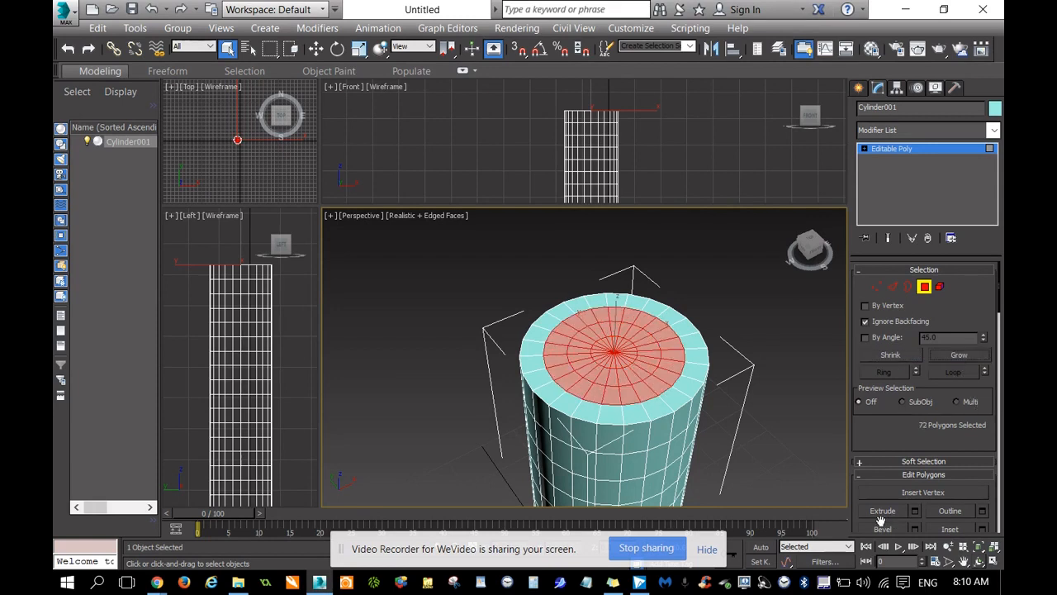
# Bevel the selected cap polygons down into the cylinder with a slightly tapered wall to form a recess.
pyautogui.scroll(-3, 895, 454)
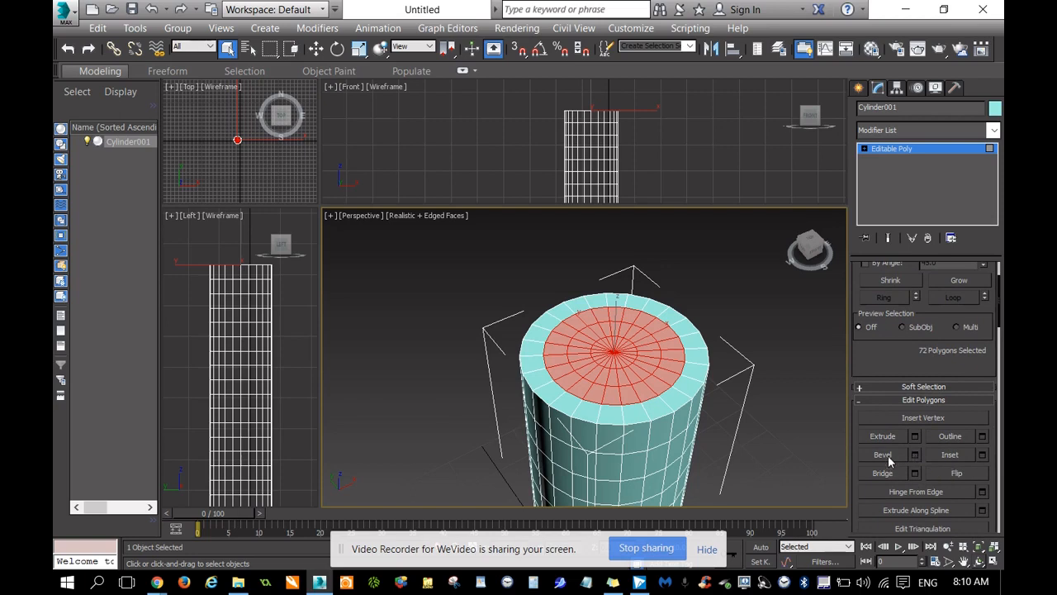
pyautogui.click(888, 459)
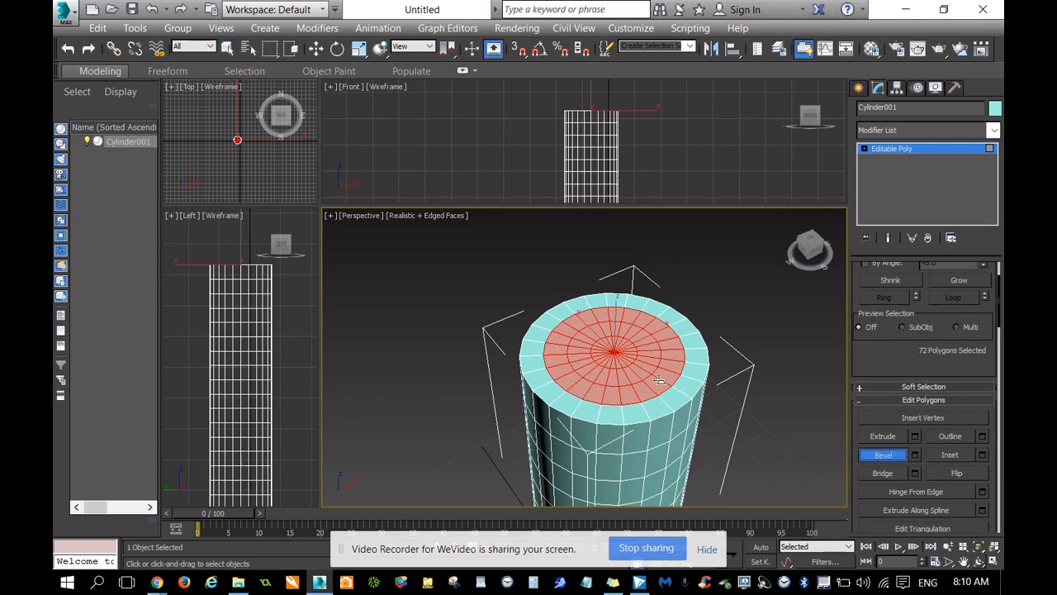
pyautogui.moveTo(660, 378); pyautogui.dragTo(666, 384)
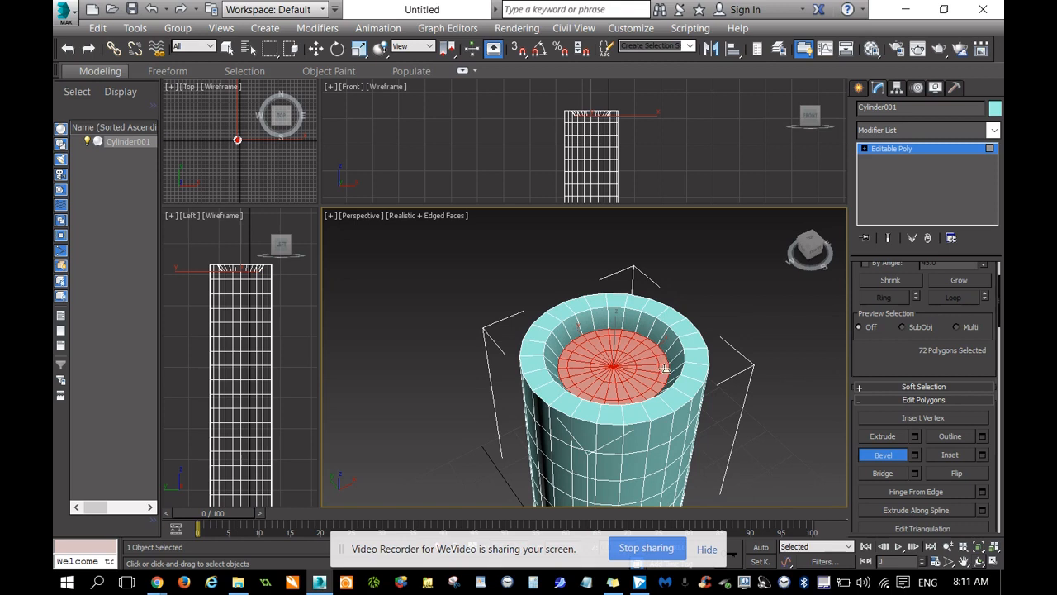
# Shrink the selection by one ring and bevel those polygons upward into a tapered raised disc inside the recess.
pyautogui.scroll(2, 902, 373)
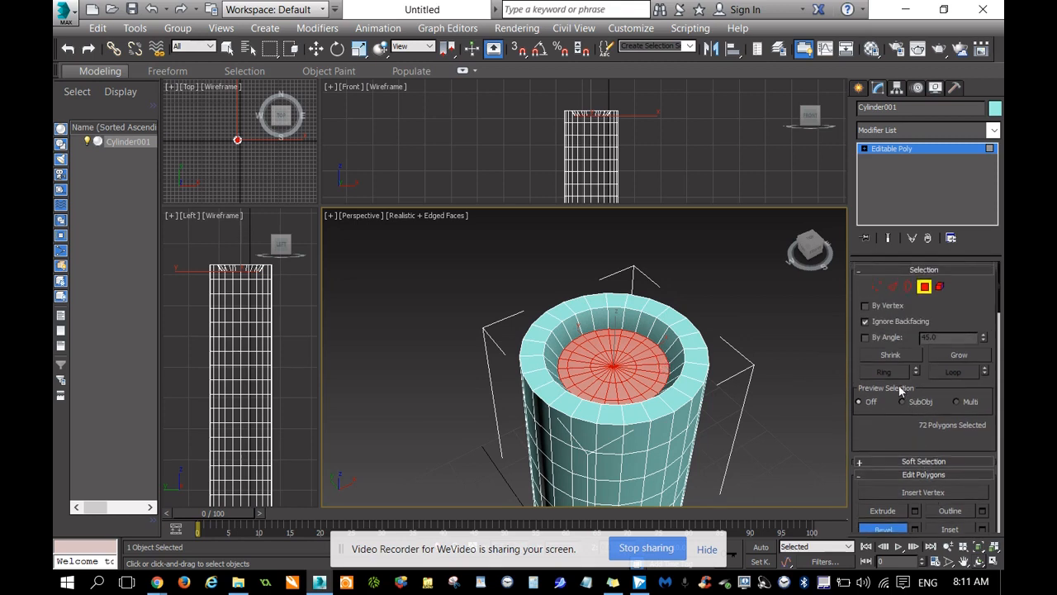
pyautogui.click(891, 356)
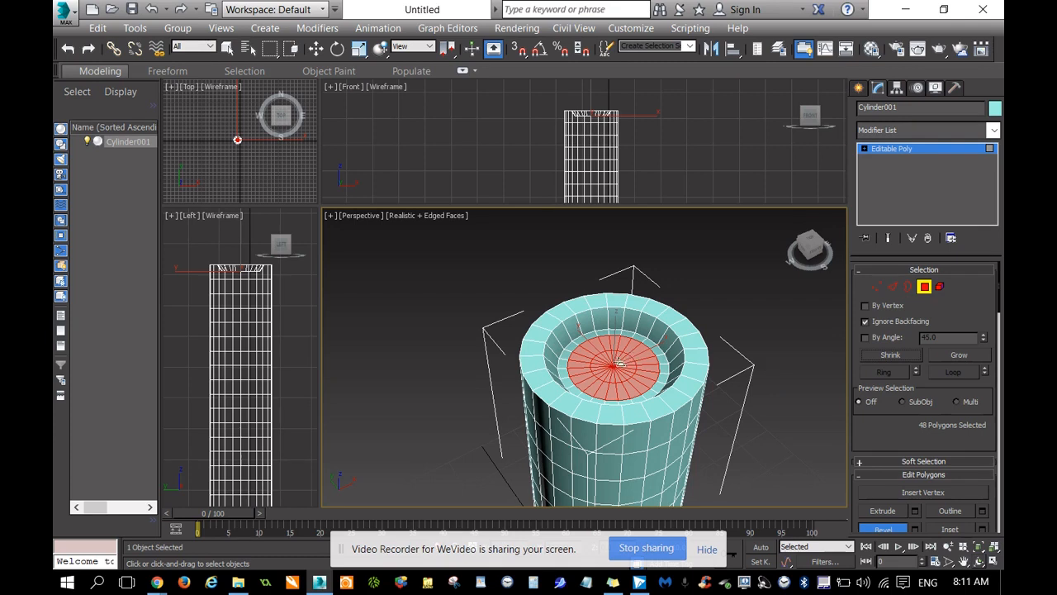
pyautogui.scroll(-1, 891, 453)
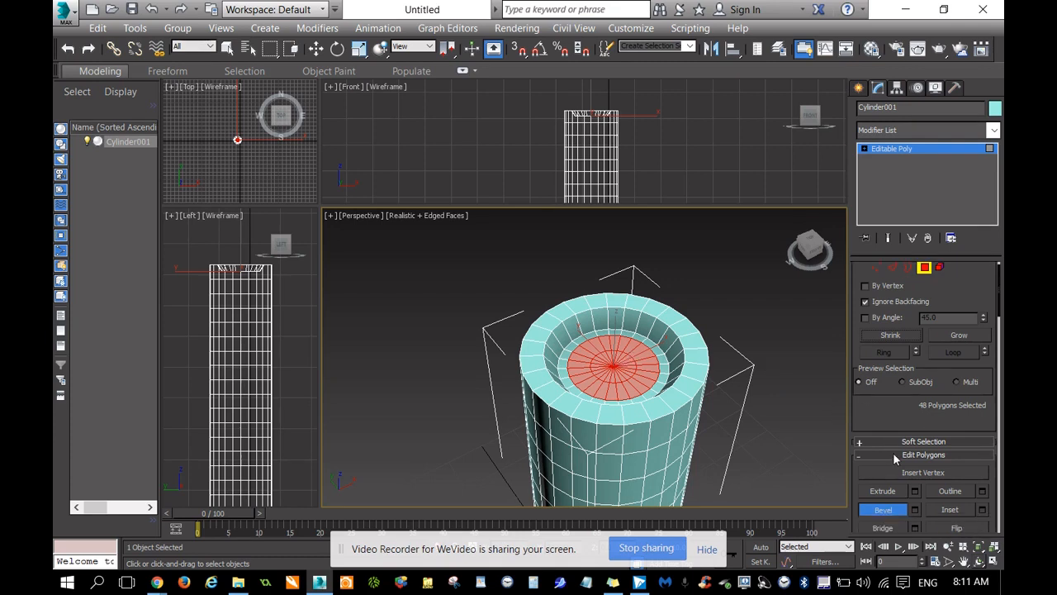
pyautogui.moveTo(649, 370); pyautogui.dragTo(656, 375)
pyautogui.click(655, 374)
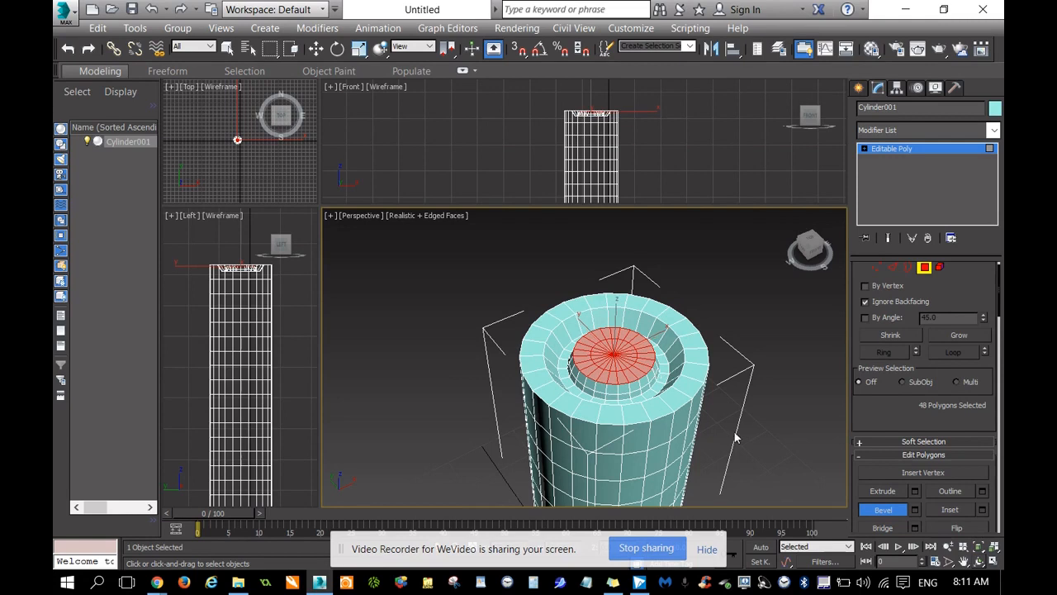
# At Vertex level, move the raised disc's centre vertex up along Z to form a pointed cone.
pyautogui.click(877, 268)
pyautogui.click(613, 354)
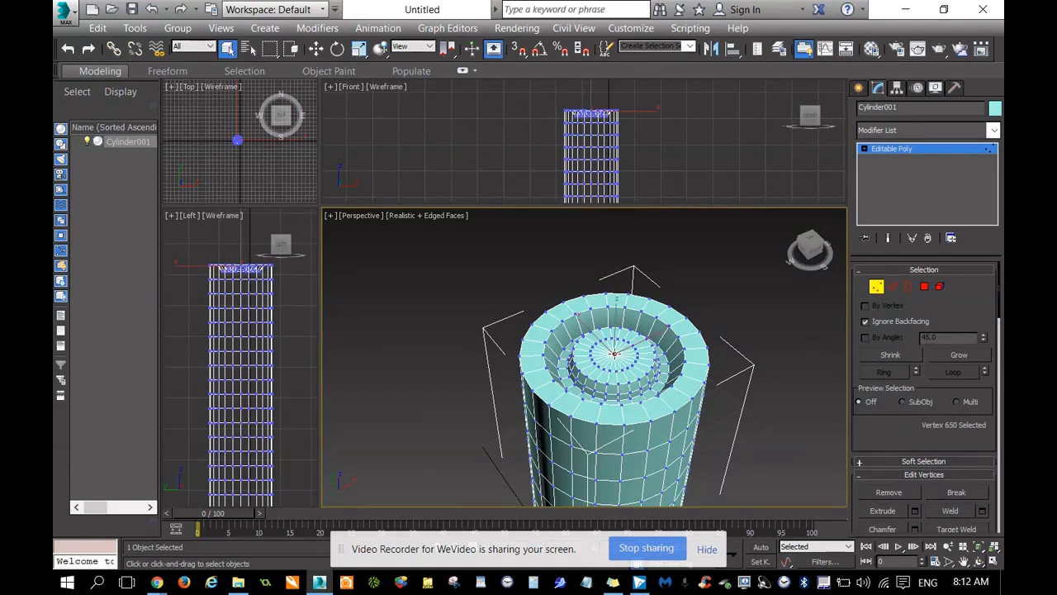
pyautogui.rightClick(613, 353)
pyautogui.click(632, 369)
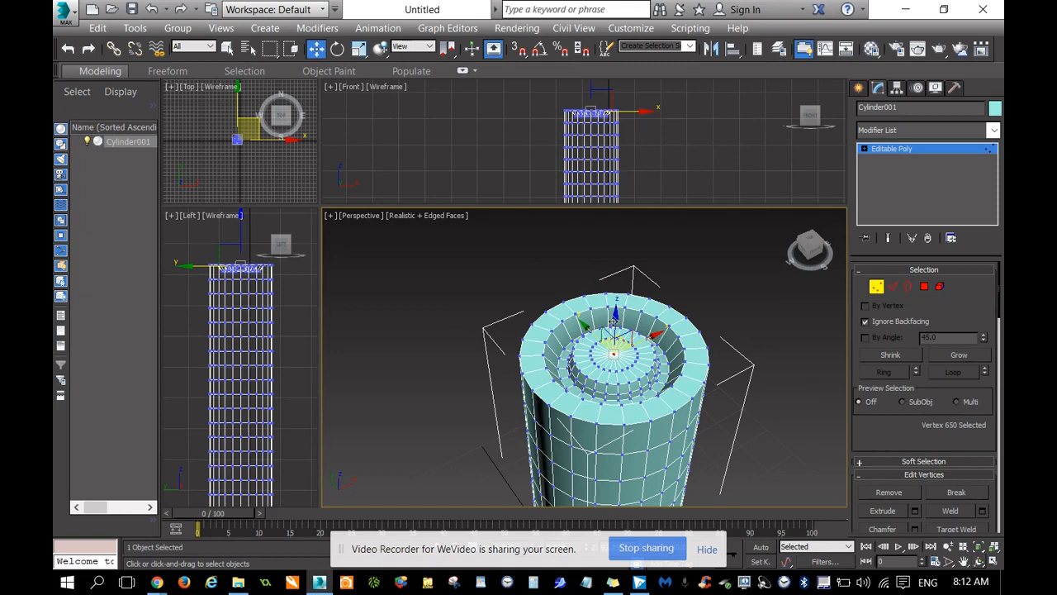
pyautogui.moveTo(614, 313); pyautogui.dragTo(615, 297)
pyautogui.click(797, 254)
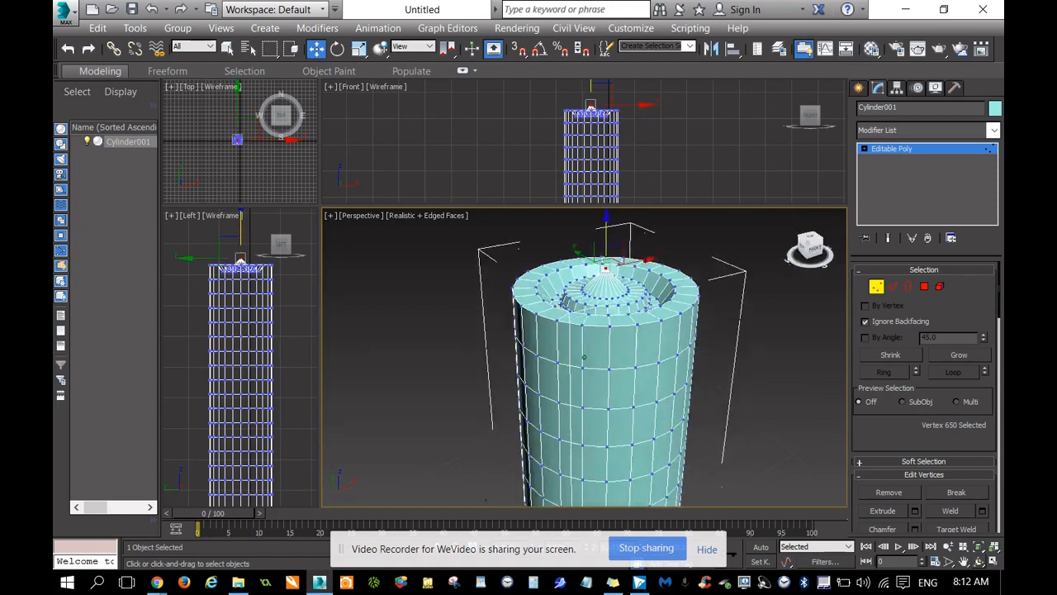
pyautogui.moveTo(808, 248); pyautogui.dragTo(810, 269)
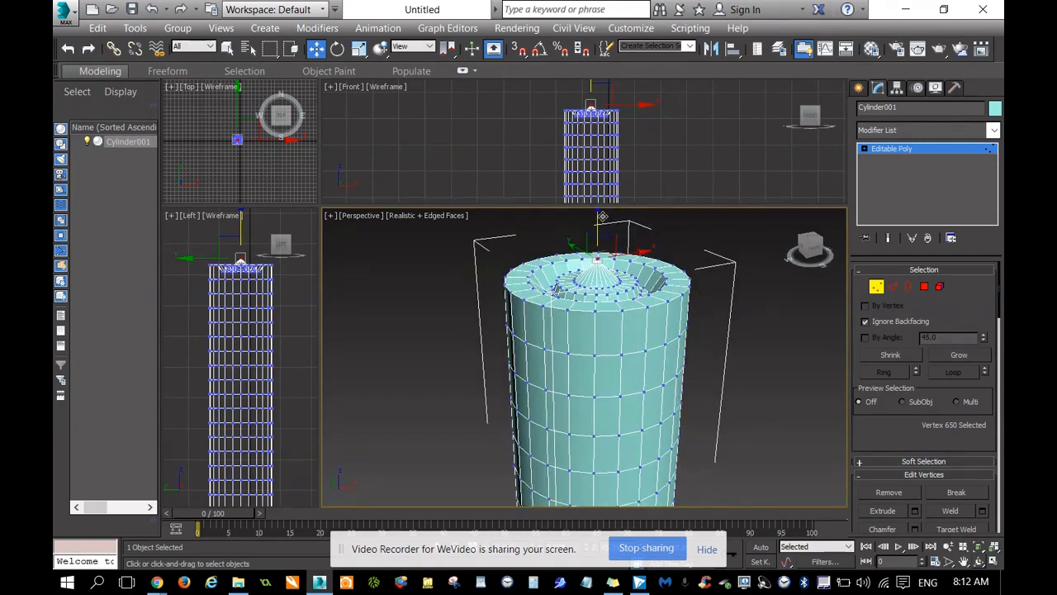
pyautogui.moveTo(604, 218); pyautogui.dragTo(606, 209)
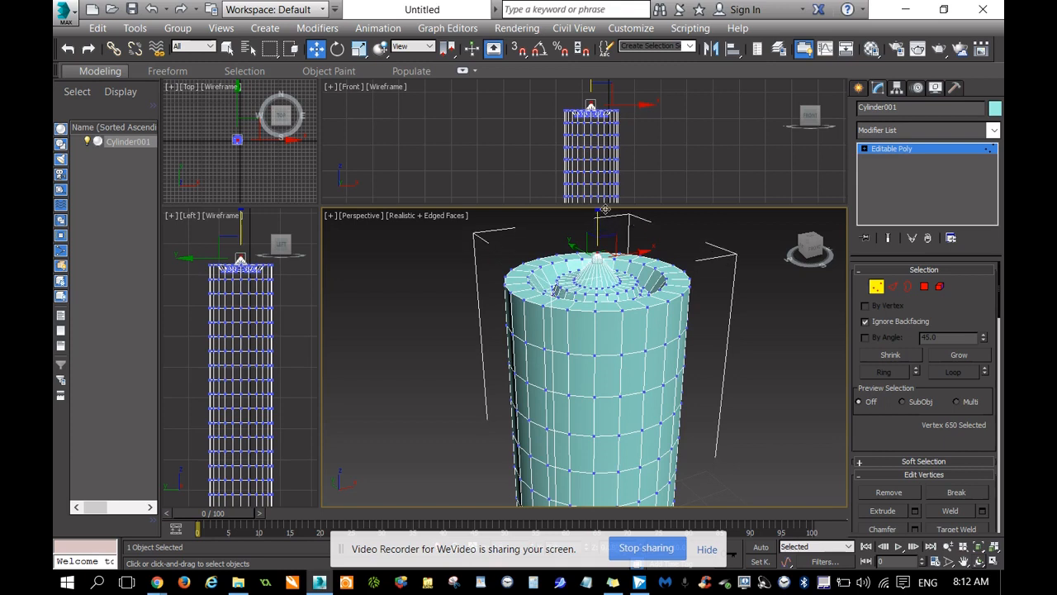
pyautogui.moveTo(807, 245); pyautogui.dragTo(818, 253)
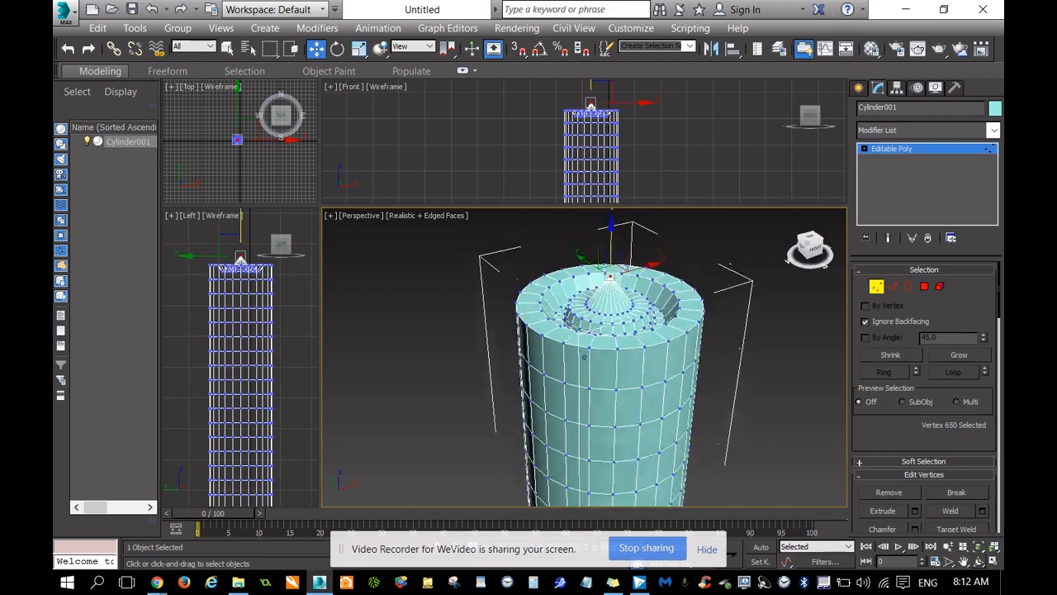
# At Polygon level, grow the selection from the cone to the whole recess floor and move it down along Z, deeper into the cylinder.
pyautogui.click(924, 286)
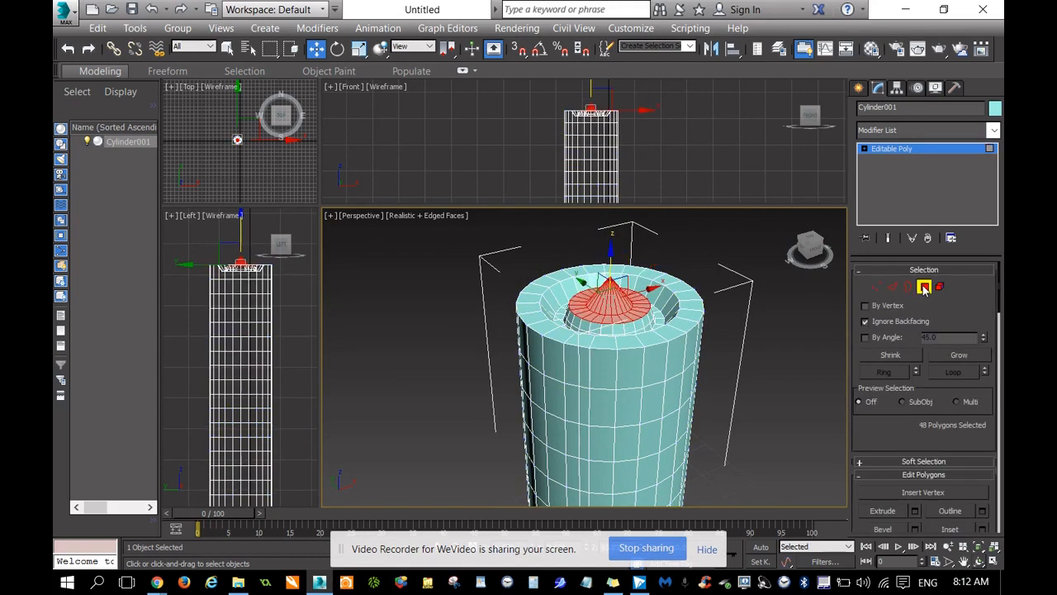
pyautogui.click(956, 355)
pyautogui.click(956, 355)
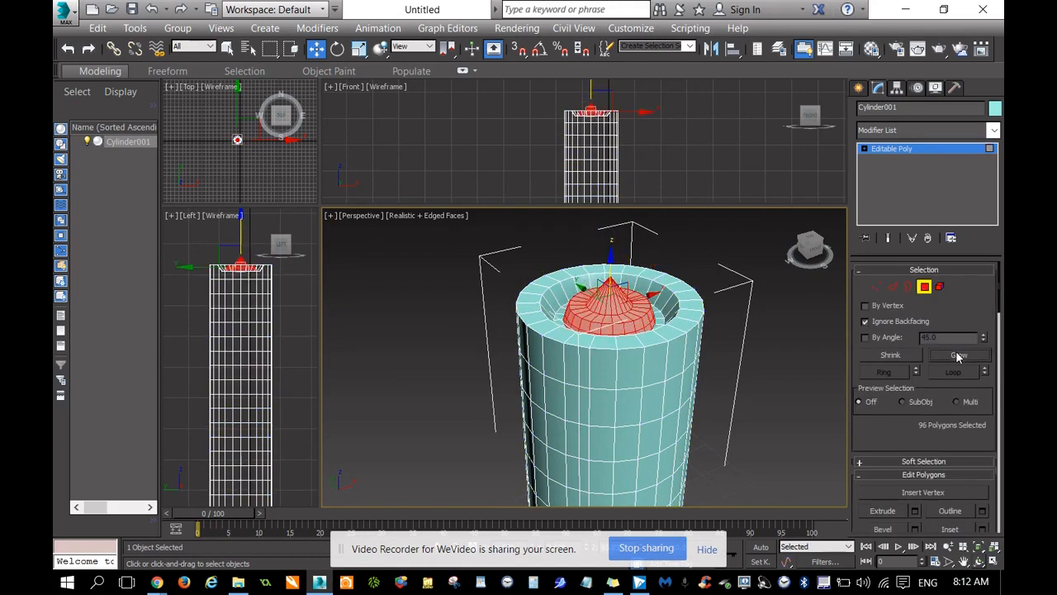
pyautogui.click(957, 355)
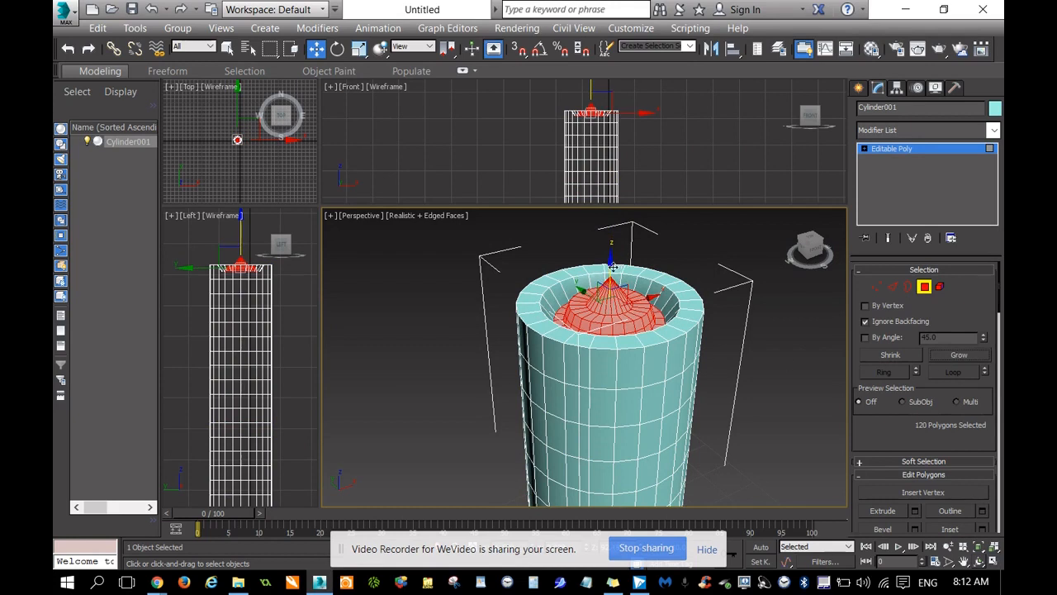
pyautogui.moveTo(612, 266); pyautogui.dragTo(615, 283)
pyautogui.click(813, 252)
pyautogui.moveTo(812, 252); pyautogui.dragTo(812, 271)
pyautogui.moveTo(602, 259); pyautogui.dragTo(602, 271)
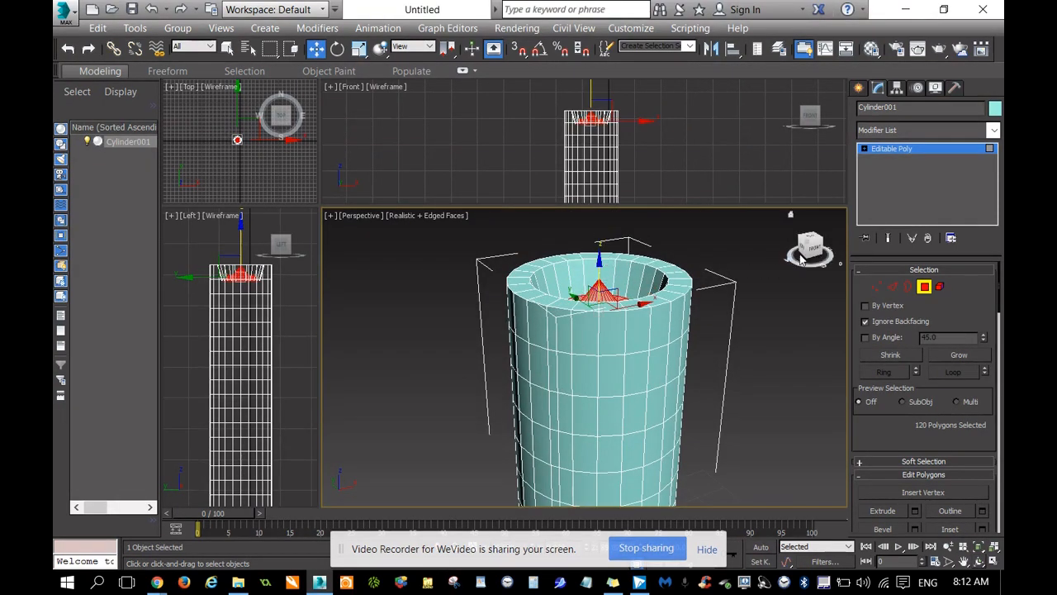
pyautogui.click(813, 250)
pyautogui.moveTo(813, 250); pyautogui.dragTo(826, 278)
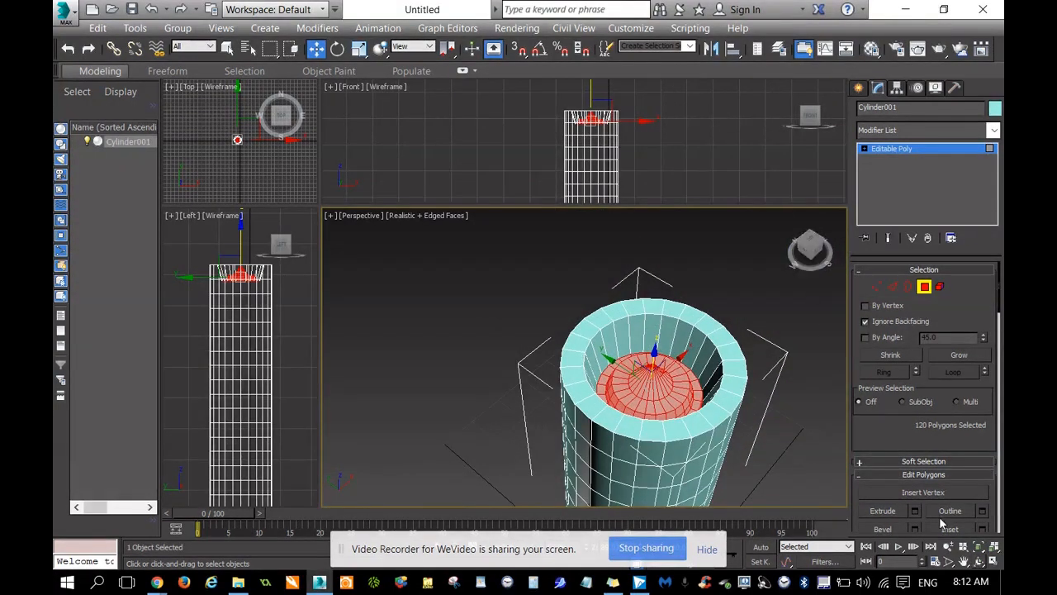
# At Edge level, select the full edge loop around the inner rim of the cylinder's top opening.
pyautogui.click(964, 564)
pyautogui.moveTo(822, 439); pyautogui.dragTo(772, 388)
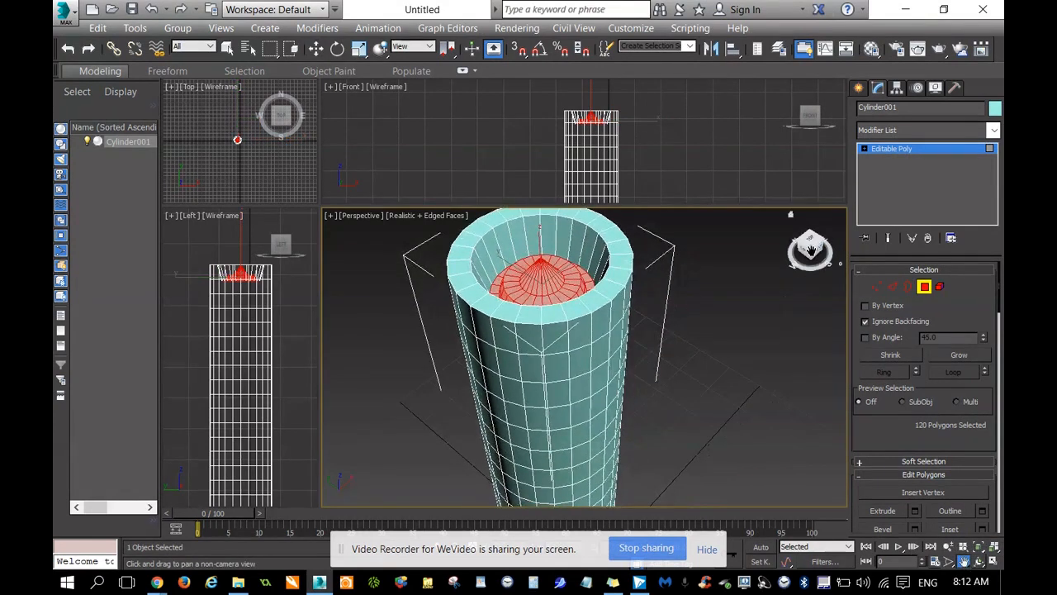
pyautogui.moveTo(812, 247); pyautogui.dragTo(805, 251)
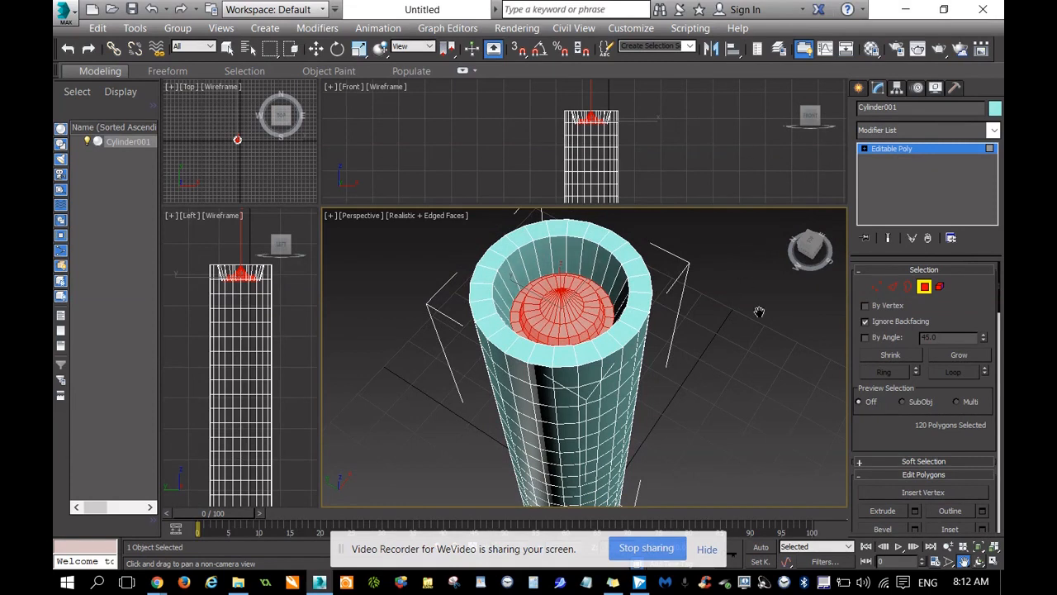
pyautogui.click(893, 287)
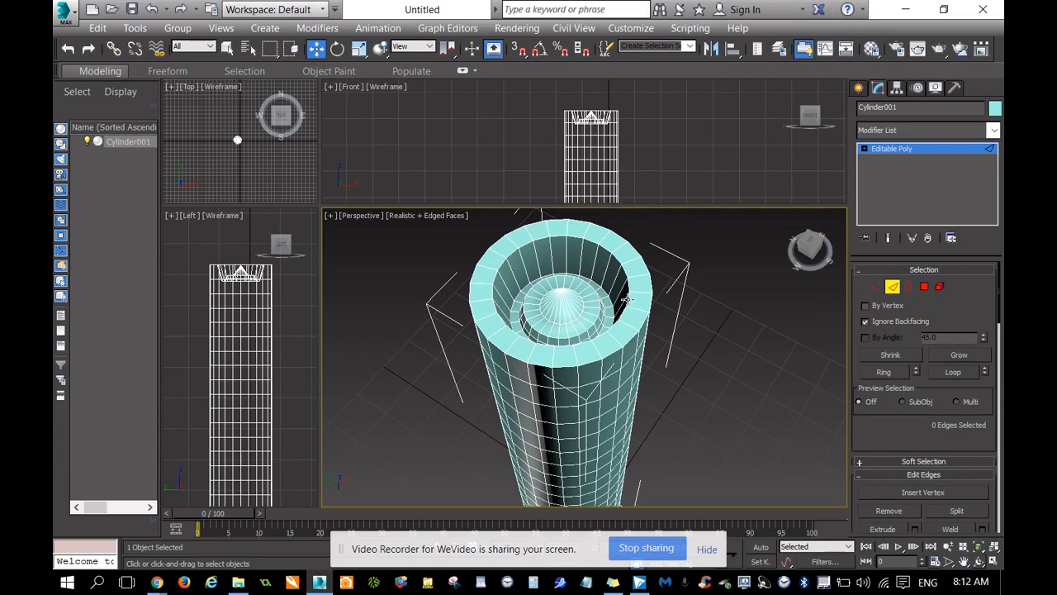
pyautogui.click(627, 300)
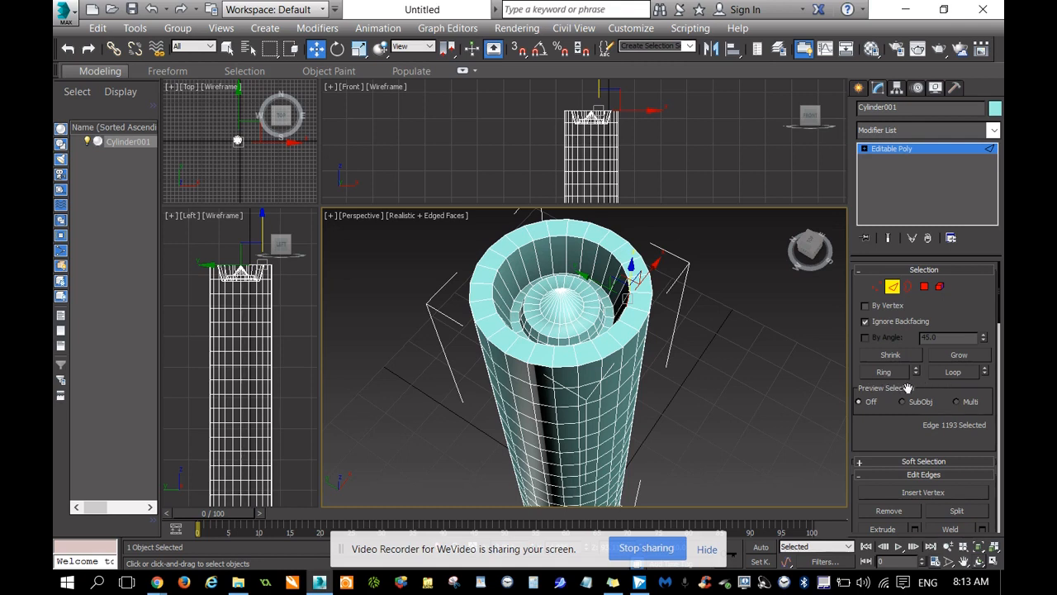
pyautogui.click(955, 373)
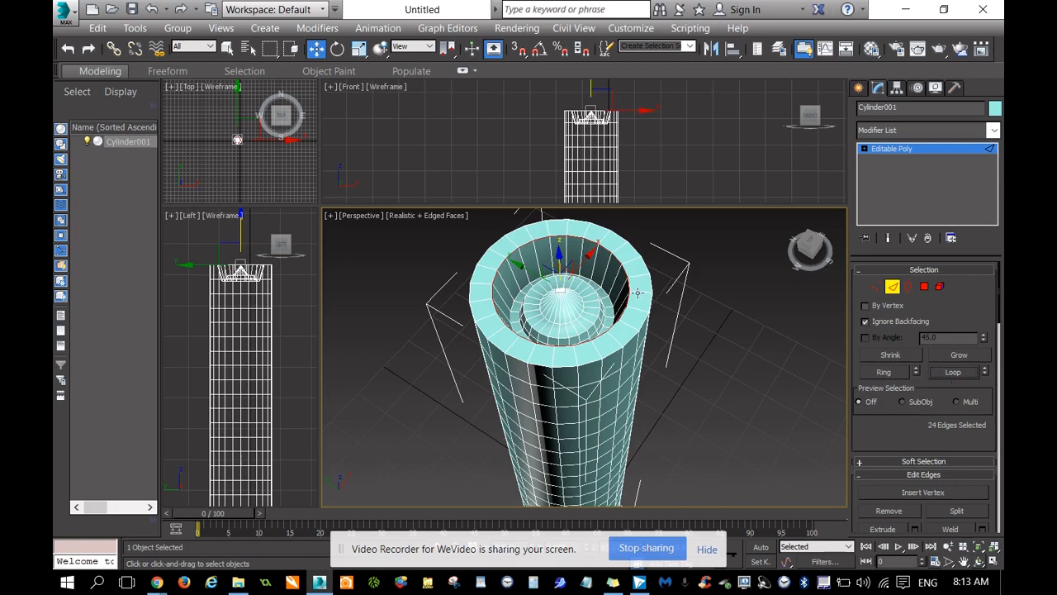
# Chamfer the selected inner rim edge loop of the top opening by a small amount into a narrow bevelled band.
pyautogui.click(963, 560)
pyautogui.moveTo(748, 364); pyautogui.dragTo(757, 395)
pyautogui.scroll(5, 758, 394)
pyautogui.moveTo(585, 335); pyautogui.dragTo(659, 349)
pyautogui.press('z')
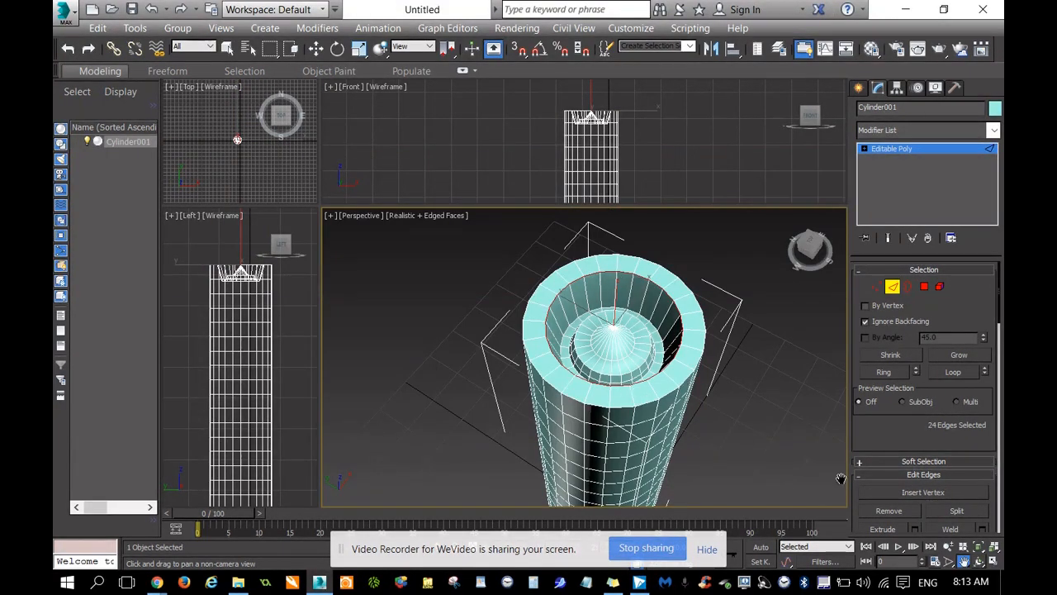
pyautogui.moveTo(874, 442); pyautogui.dragTo(866, 391)
pyautogui.scroll(-3, 866, 391)
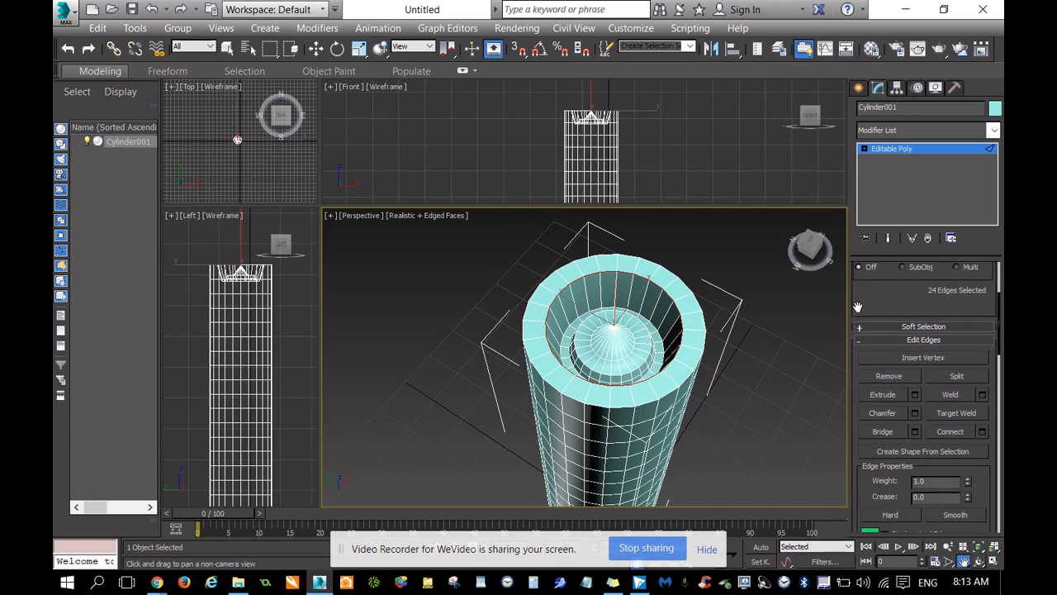
pyautogui.click(885, 412)
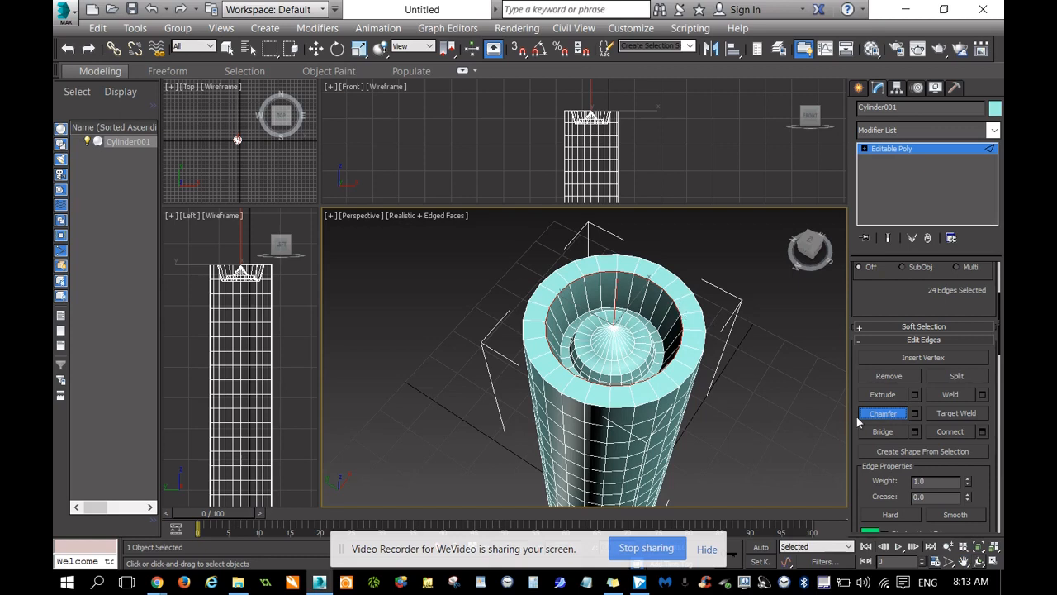
pyautogui.moveTo(676, 308); pyautogui.dragTo(677, 308)
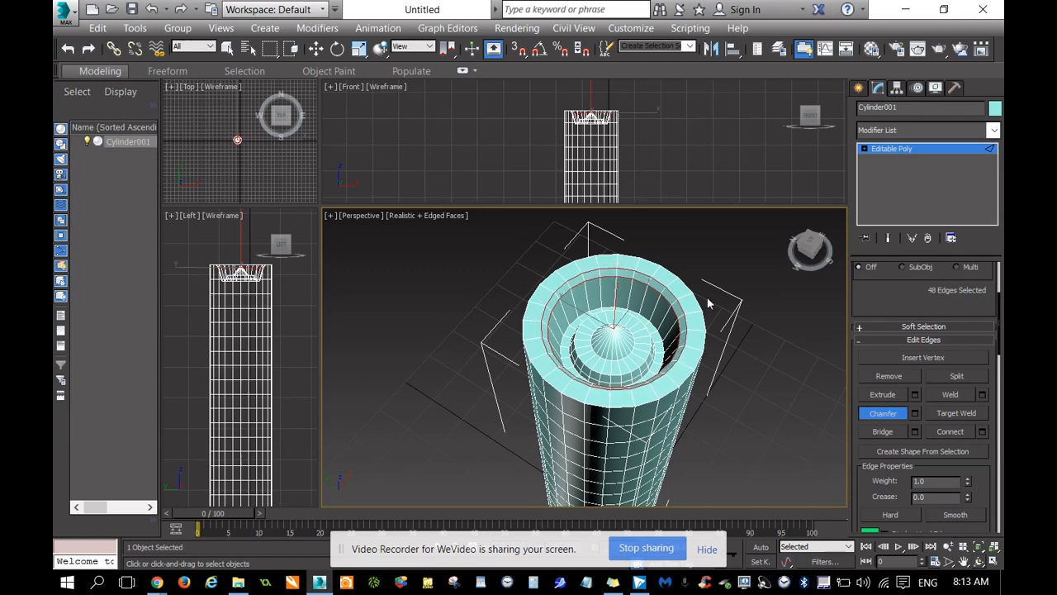
pyautogui.scroll(6, 707, 303)
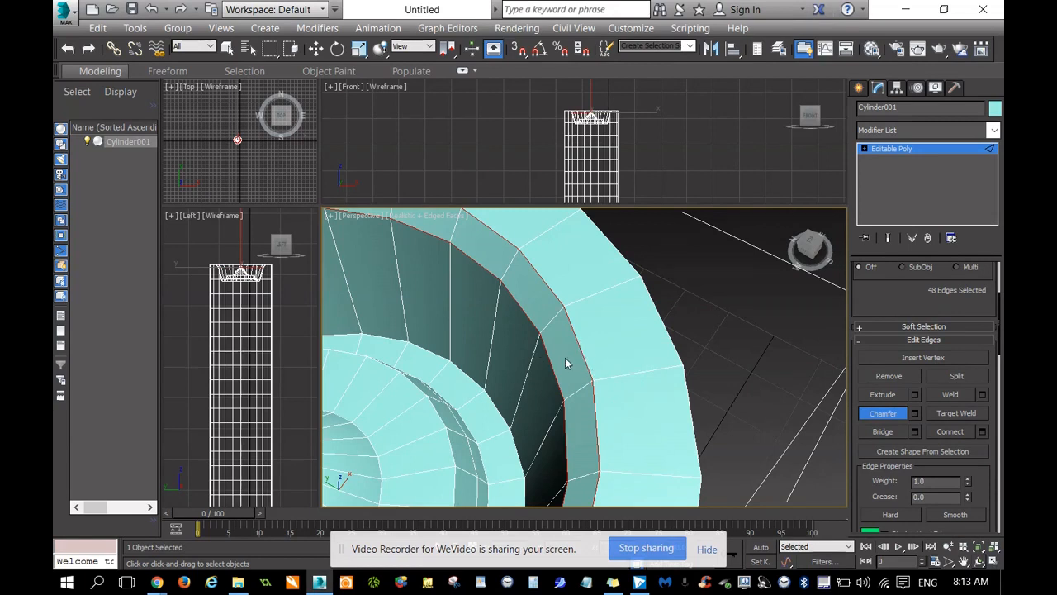
pyautogui.scroll(-6, 663, 342)
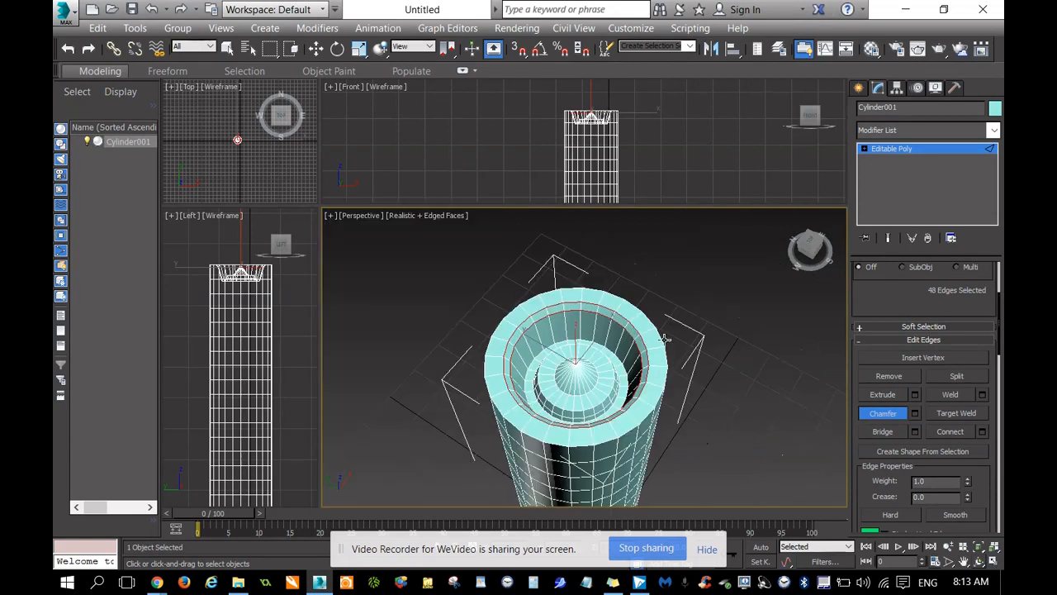
# At Edge level, select the full edge loop around the outer rim of the cylinder's top end.
pyautogui.moveTo(813, 247); pyautogui.dragTo(793, 240)
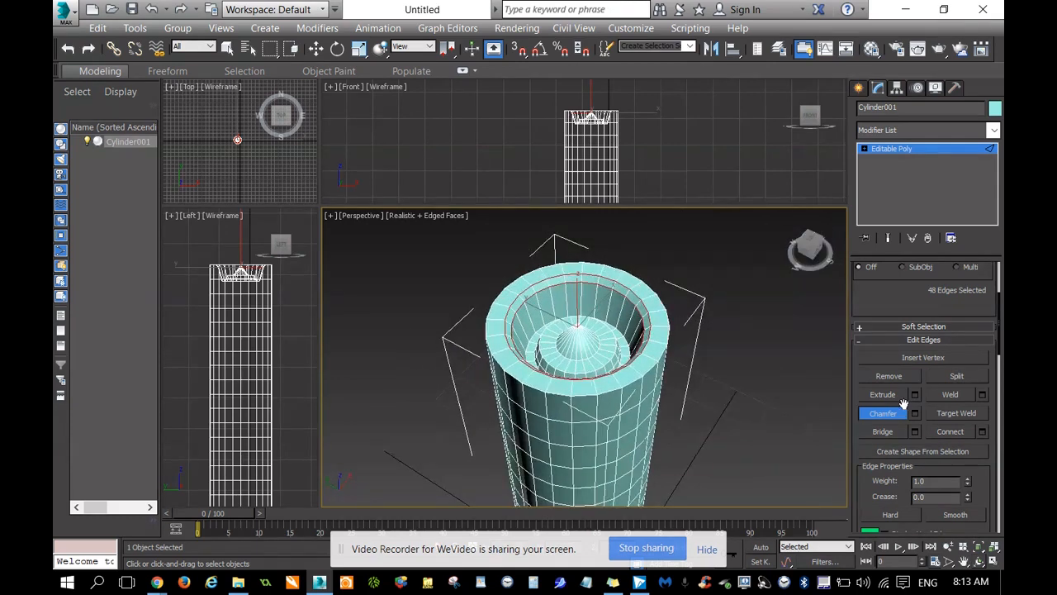
pyautogui.click(863, 150)
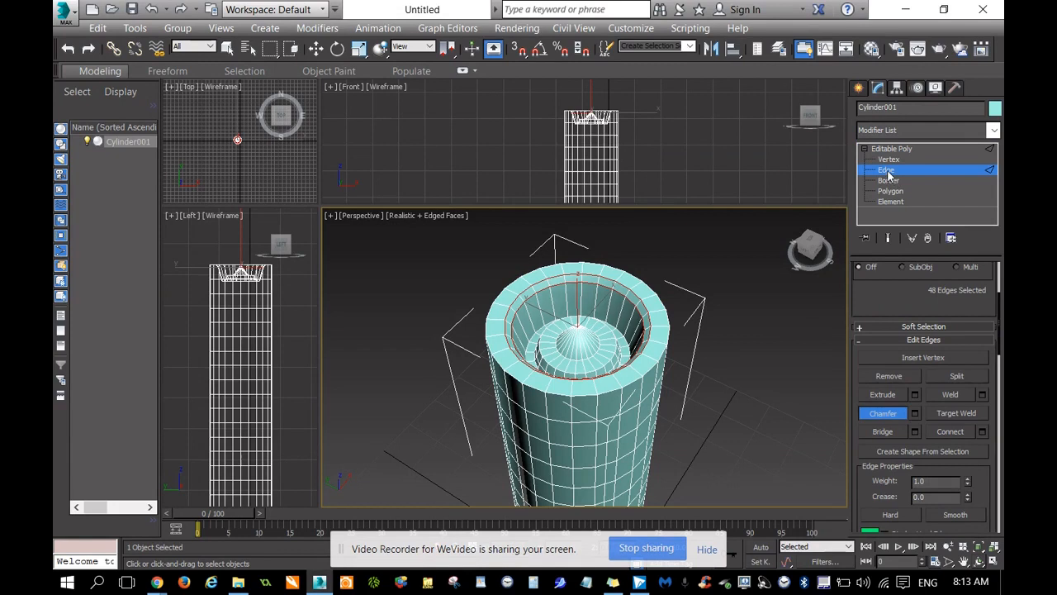
pyautogui.click(650, 372)
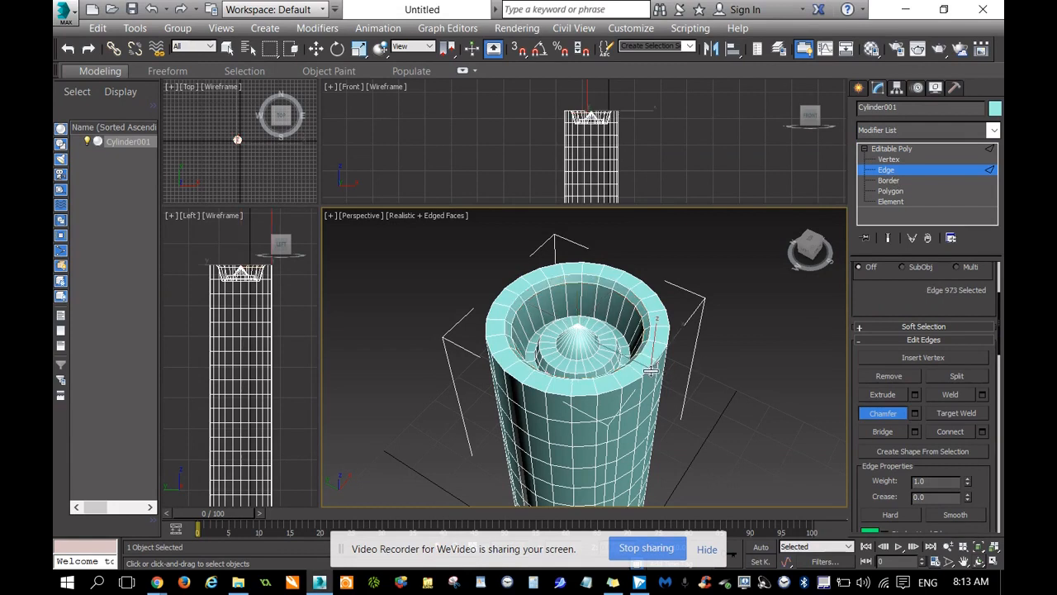
pyautogui.moveTo(893, 303); pyautogui.dragTo(892, 402)
pyautogui.click(954, 337)
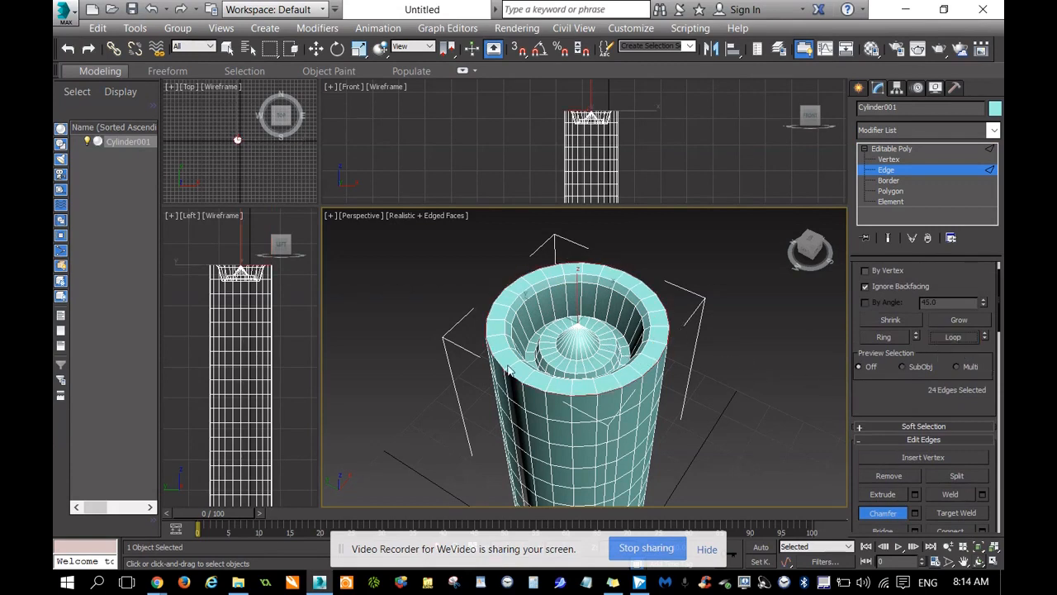
# Preview a chamfer on the outer rim loop with an amount of 0.467 and 5 connect edge segments.
pyautogui.click(964, 561)
pyautogui.moveTo(719, 401); pyautogui.dragTo(721, 376)
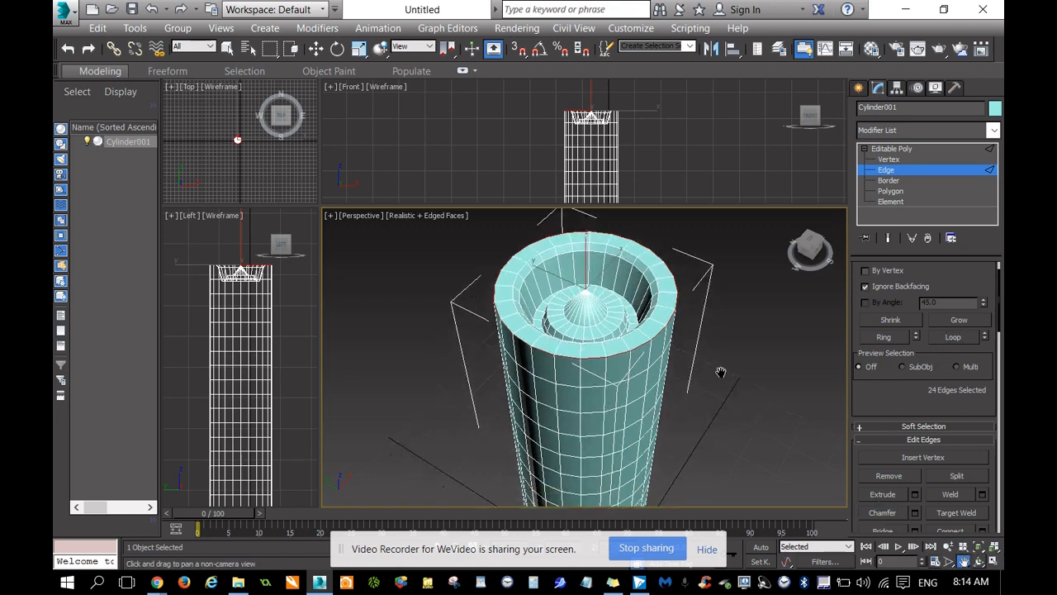
pyautogui.scroll(5, 720, 372)
pyautogui.moveTo(622, 295); pyautogui.dragTo(597, 306)
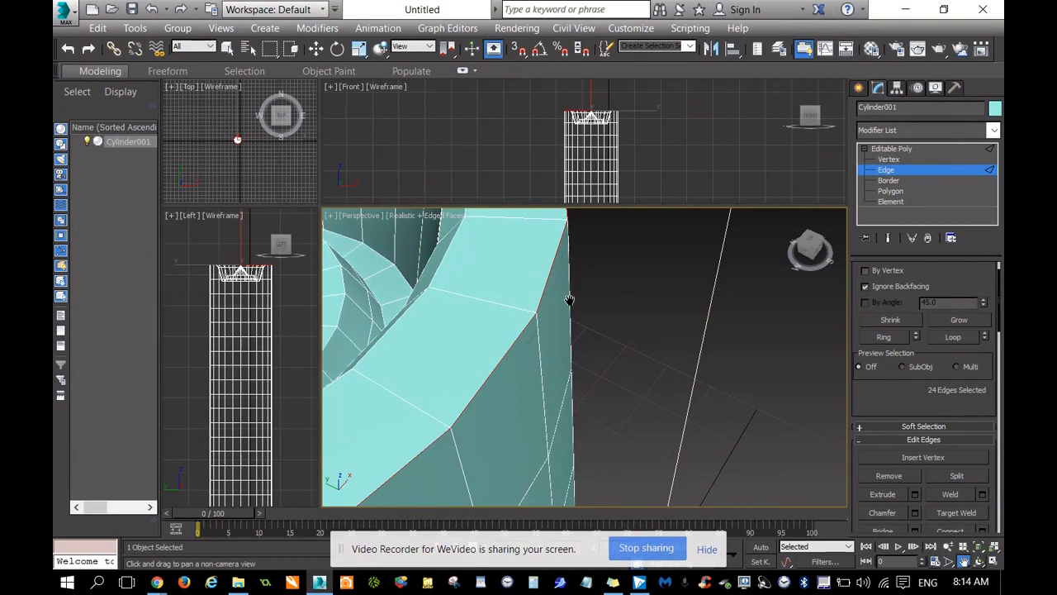
pyautogui.scroll(-3, 890, 408)
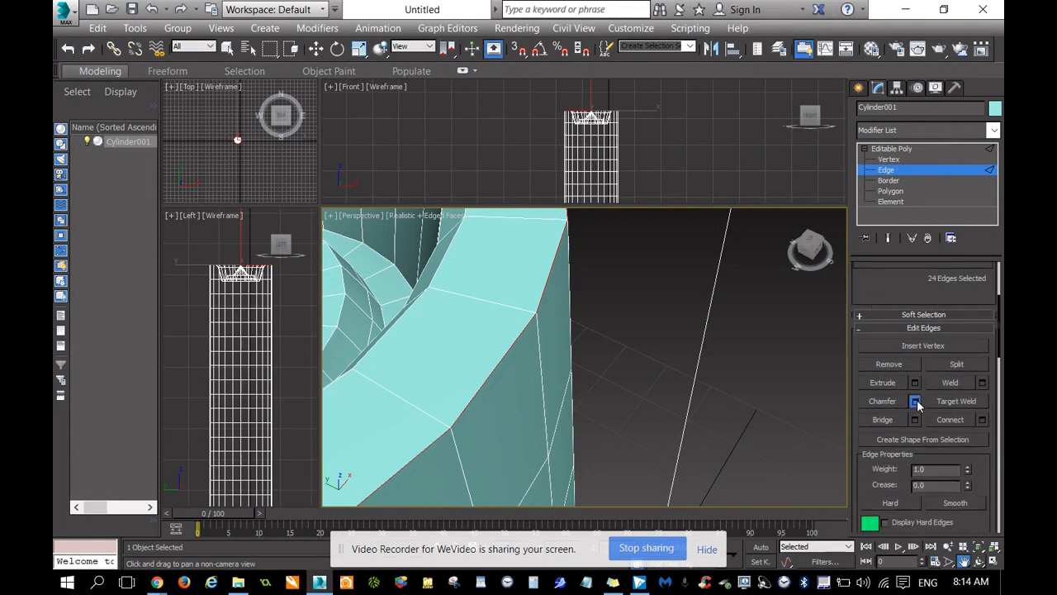
pyautogui.click(914, 401)
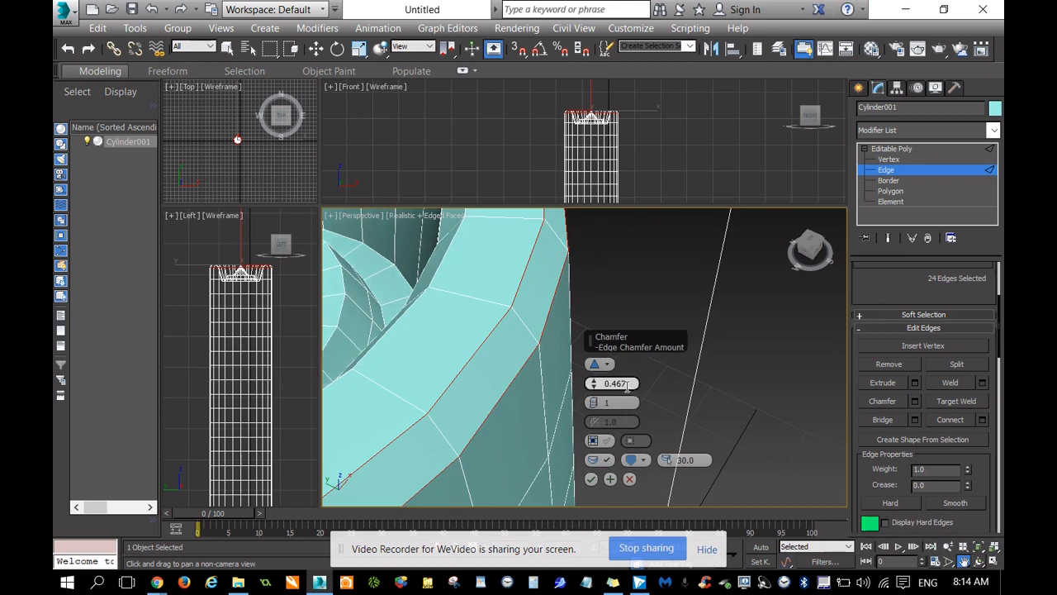
pyautogui.click(595, 400)
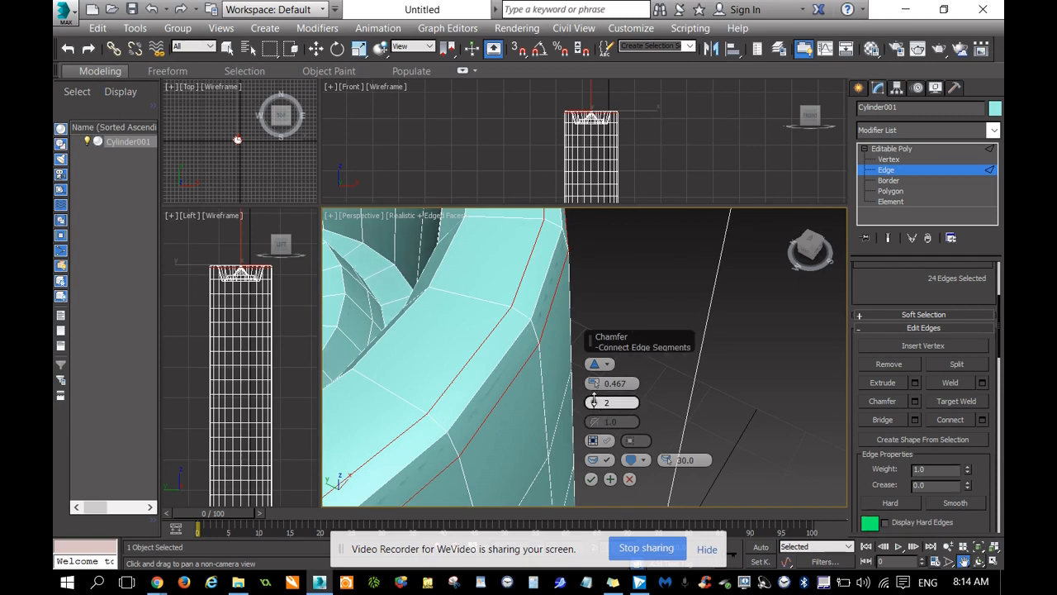
pyautogui.click(593, 398)
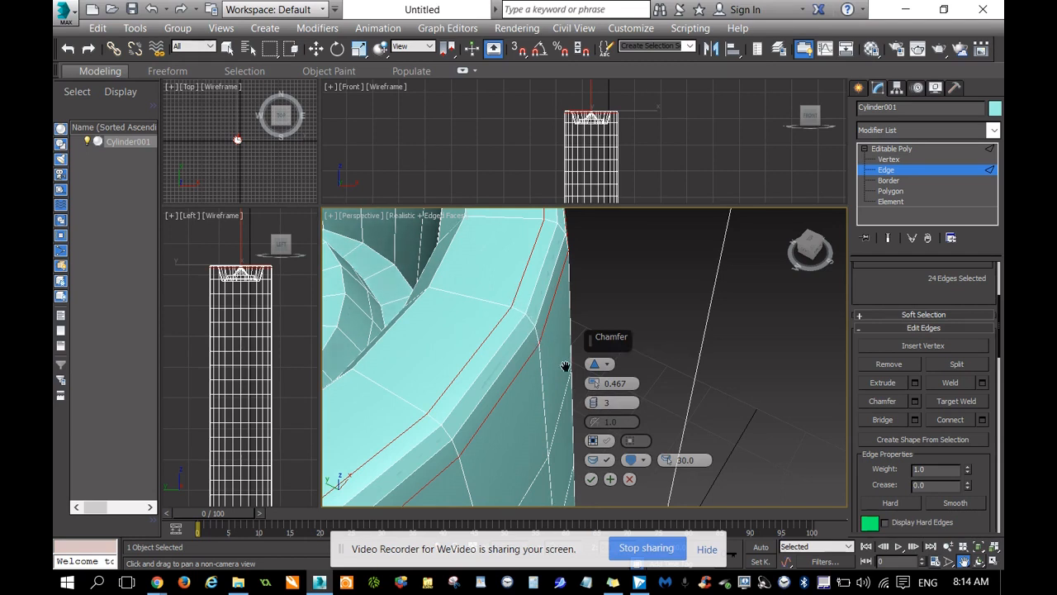
pyautogui.click(594, 398)
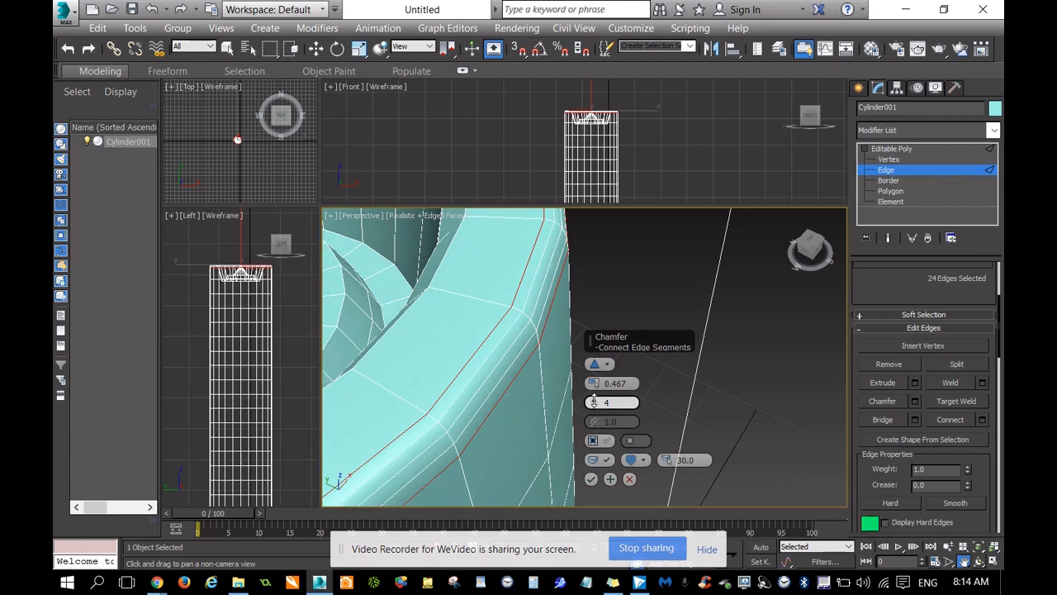
pyautogui.click(595, 401)
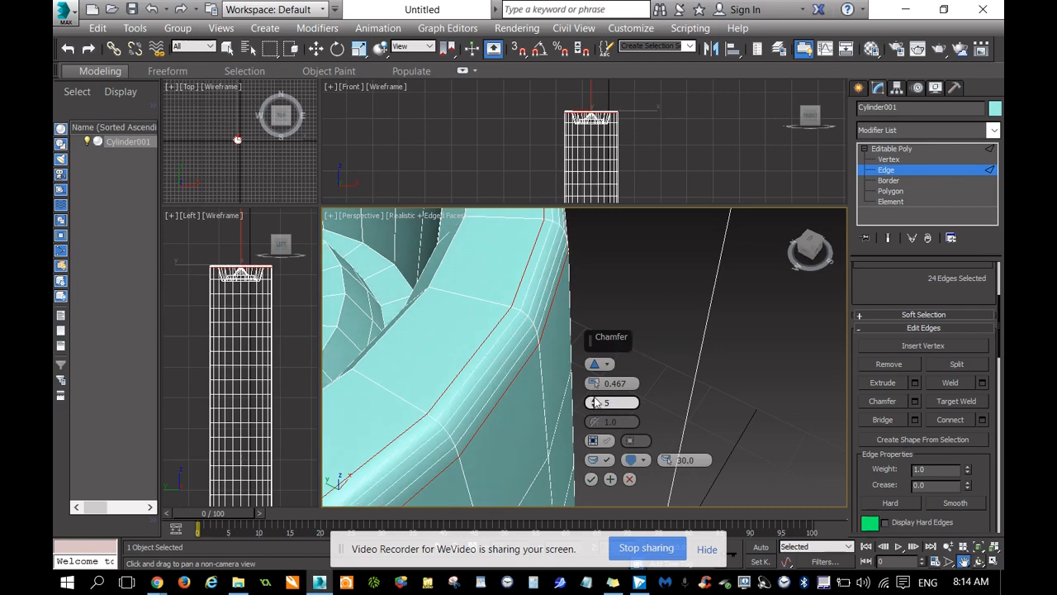
# Raise the outer rim chamfer to 7 segments and apply it.
pyautogui.moveTo(809, 239); pyautogui.dragTo(810, 226)
pyautogui.keyDown('alt'); pyautogui.moveTo(628, 330); pyautogui.dragTo(520, 231, button='middle'); pyautogui.keyUp('alt')
pyautogui.moveTo(797, 251); pyautogui.dragTo(814, 251)
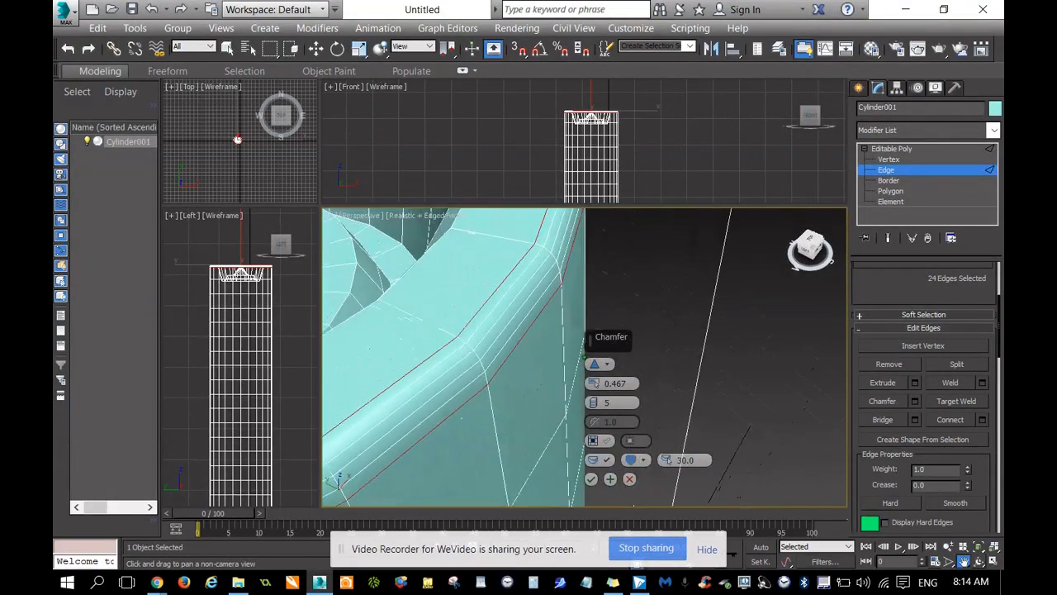
pyautogui.moveTo(594, 403); pyautogui.dragTo(594, 396)
pyautogui.moveTo(809, 242); pyautogui.dragTo(811, 246)
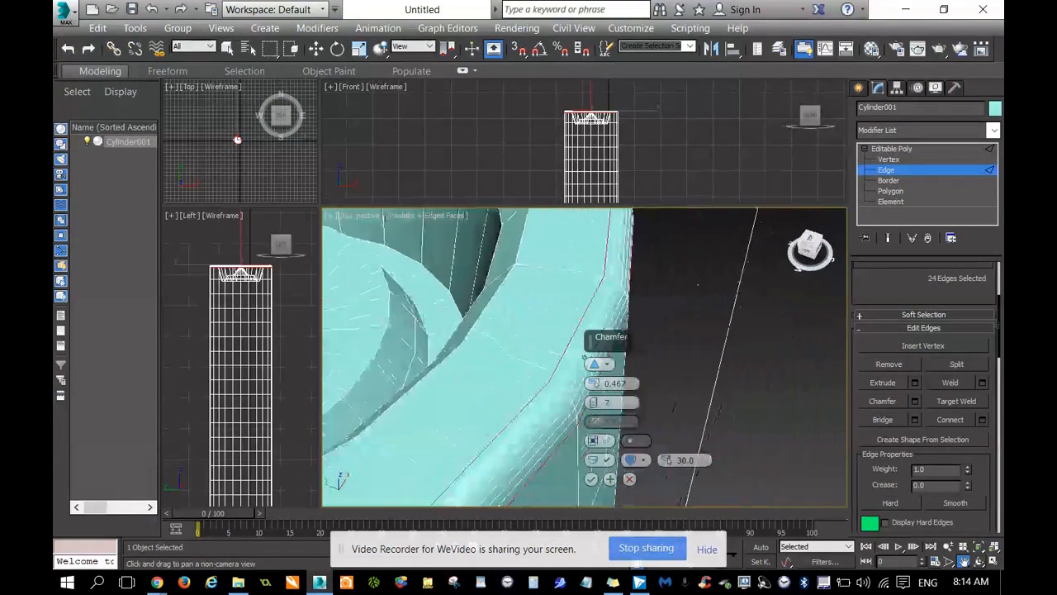
pyautogui.scroll(-8, 718, 307)
pyautogui.moveTo(733, 339); pyautogui.dragTo(734, 342, button='middle')
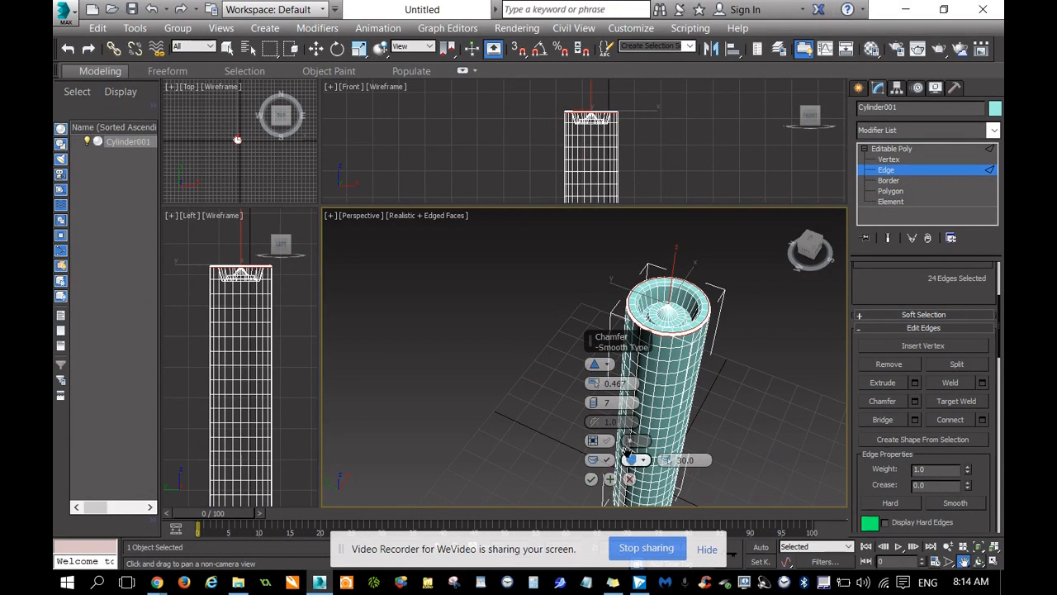
pyautogui.click(591, 480)
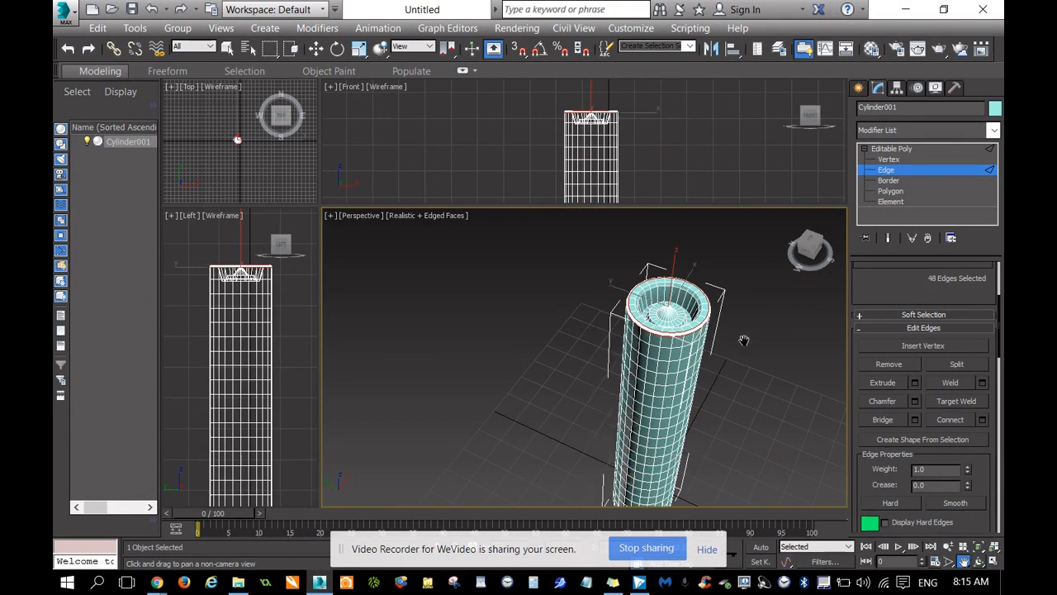
# Examine the chamfered rim, the cylinder body and the recessed emitter from the side and from directly above.
pyautogui.moveTo(743, 340); pyautogui.dragTo(721, 333)
pyautogui.click(811, 249)
pyautogui.keyDown('alt'); pyautogui.moveTo(673, 325); pyautogui.dragTo(673, 325, button='middle'); pyautogui.keyUp('alt')
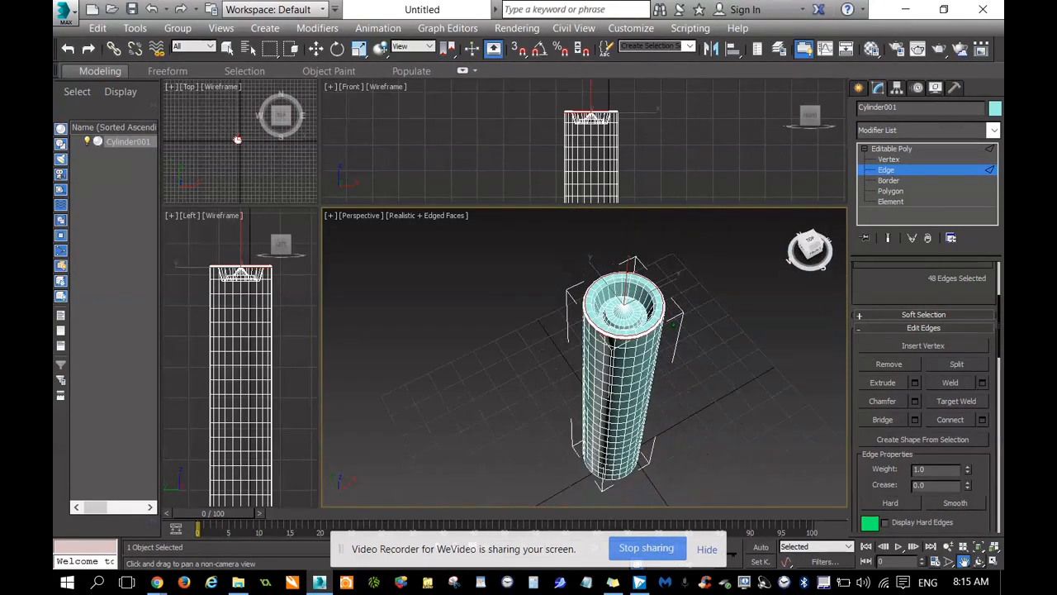
pyautogui.scroll(3, 739, 359)
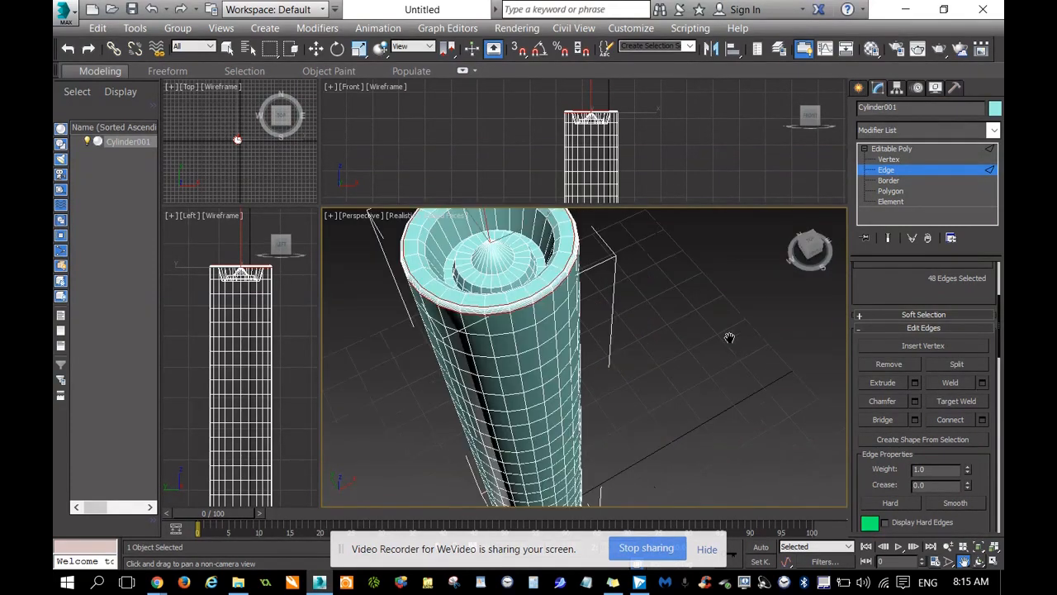
pyautogui.moveTo(729, 337); pyautogui.dragTo(704, 262)
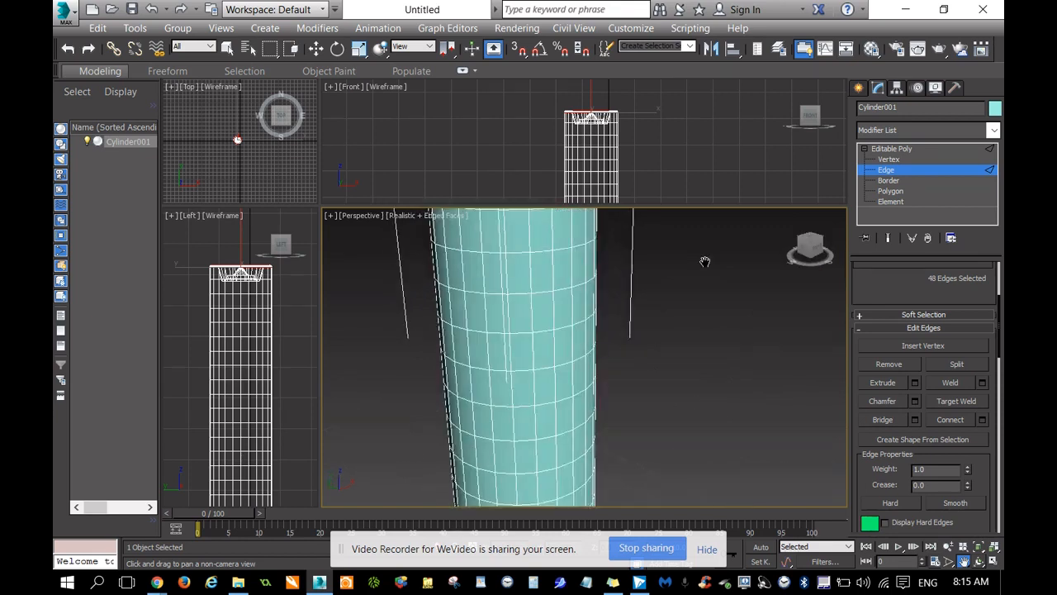
pyautogui.press('z')
pyautogui.moveTo(817, 246); pyautogui.dragTo(814, 268)
pyautogui.moveTo(755, 330); pyautogui.dragTo(770, 284)
pyautogui.click(817, 246)
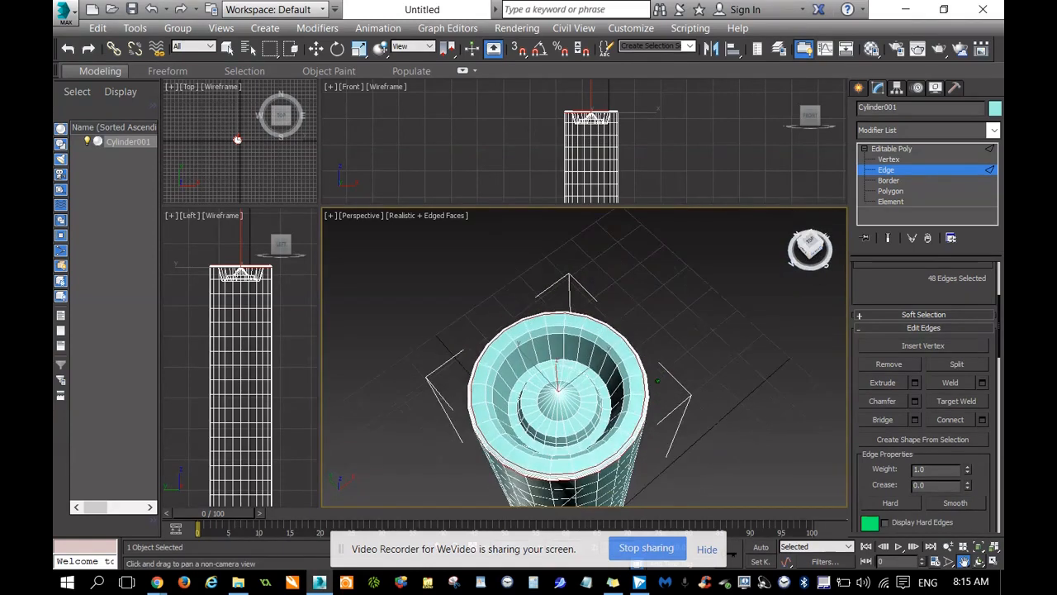
pyautogui.moveTo(757, 332); pyautogui.dragTo(758, 323)
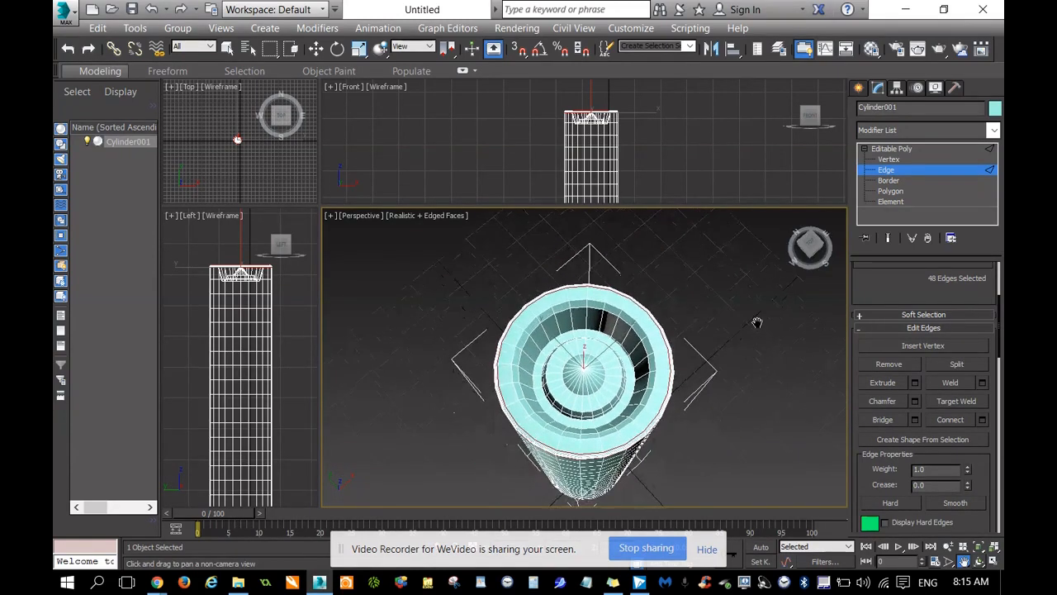
pyautogui.click(812, 244)
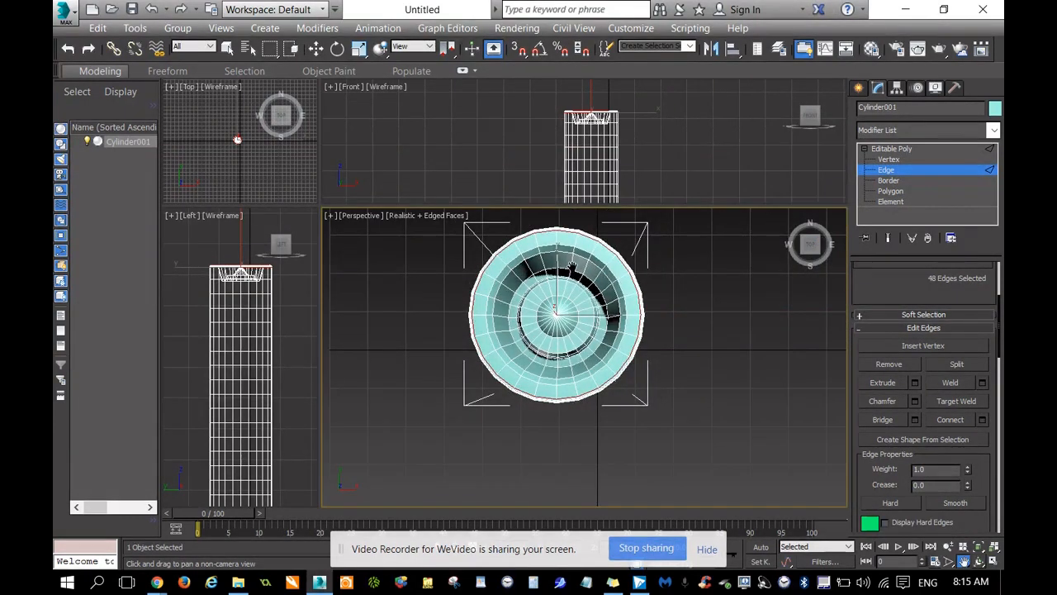
pyautogui.scroll(2, 564, 273)
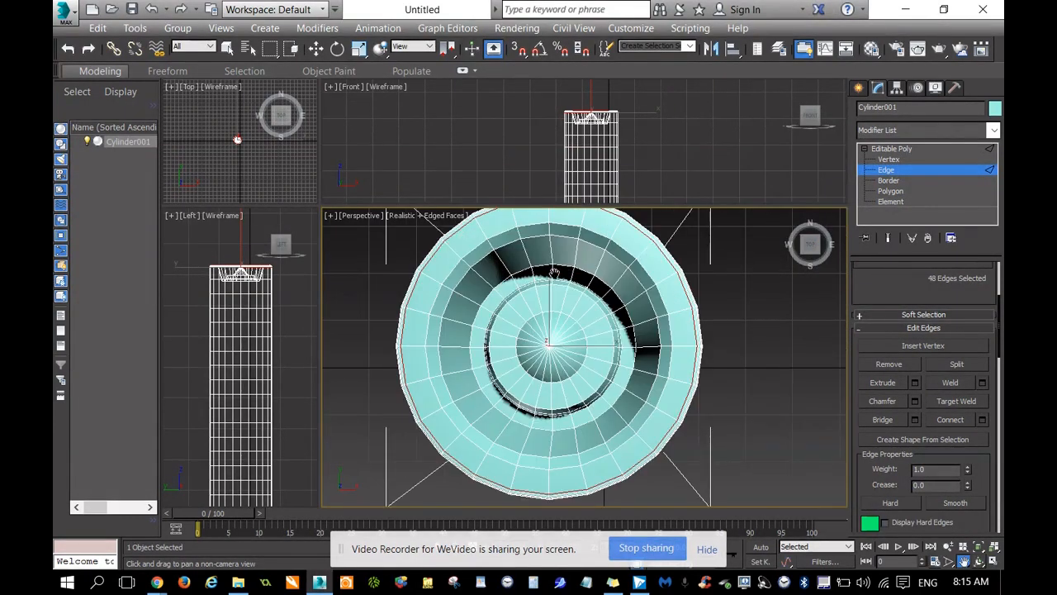
# Switch the cylinder to Polygon sub-object level for editing the inner wall of the emitter recess.
pyautogui.moveTo(810, 245); pyautogui.dragTo(811, 214)
pyautogui.moveTo(743, 276); pyautogui.dragTo(744, 314)
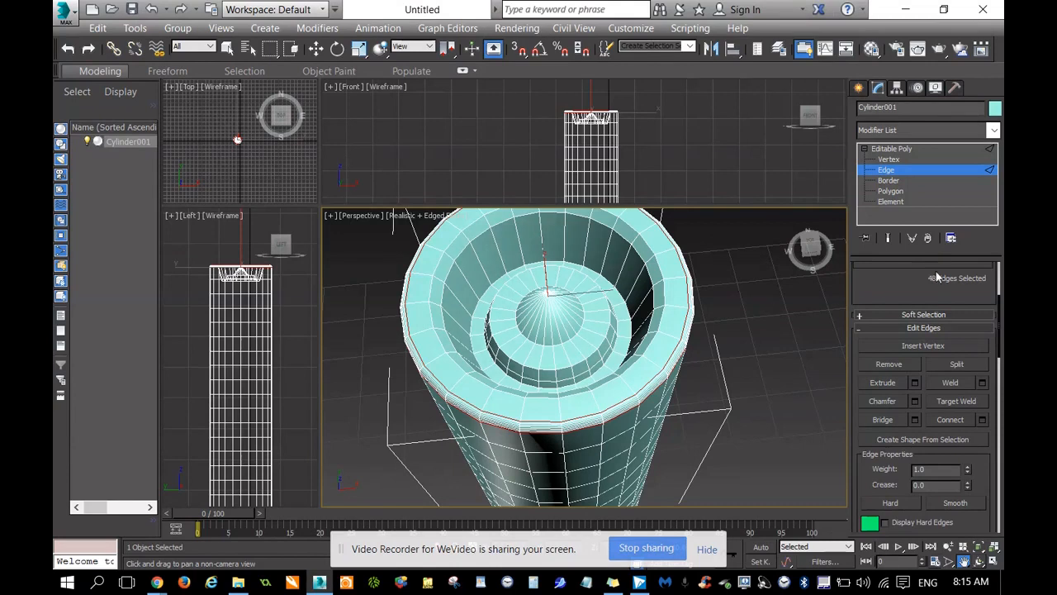
pyautogui.click(891, 191)
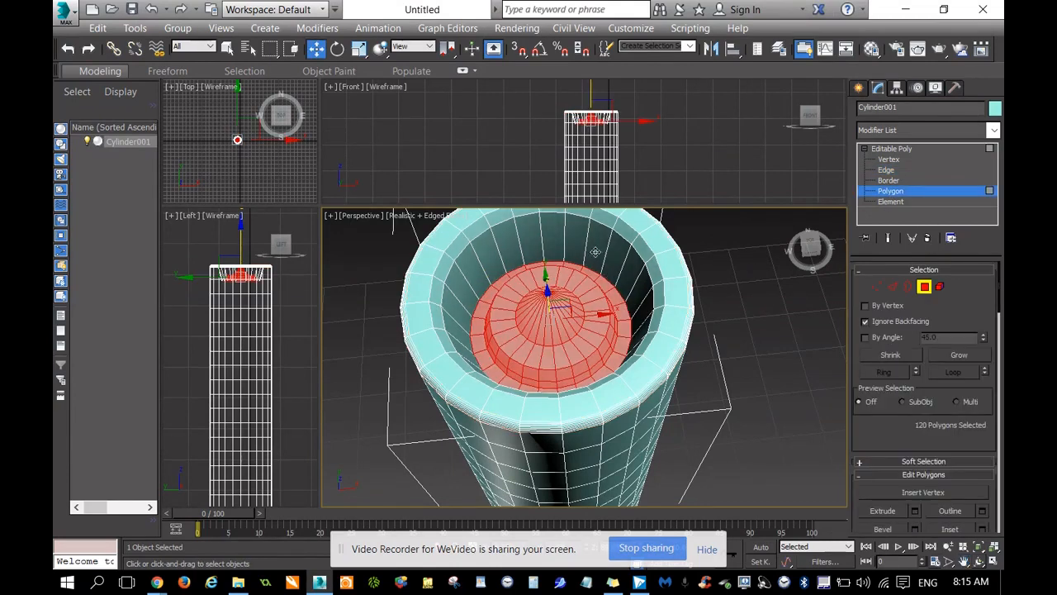
# Try to select alternating polygons around the inner wall of the recess.
pyautogui.click(595, 251)
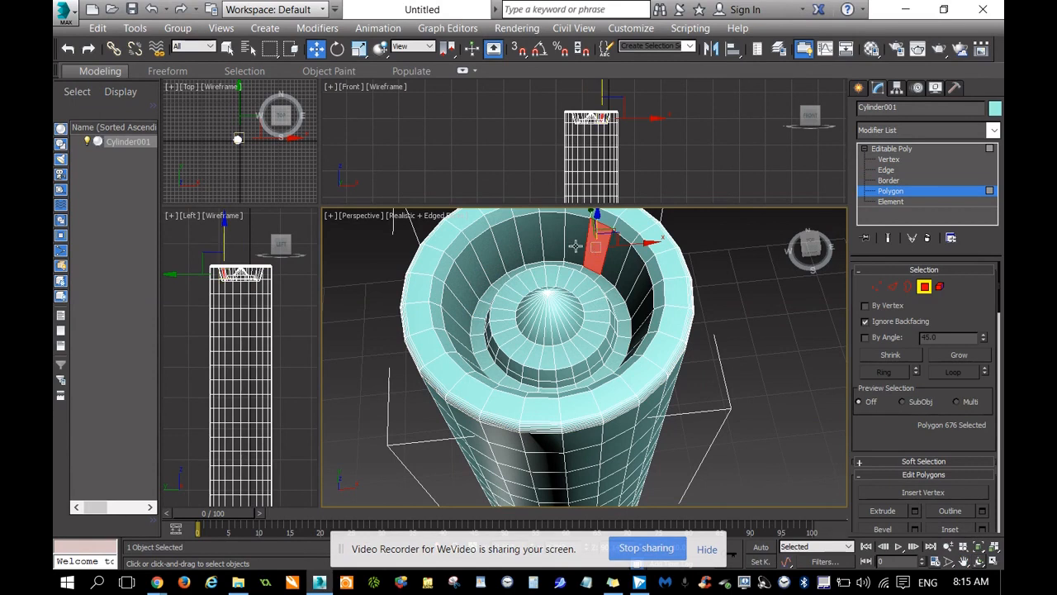
pyautogui.keyDown('ctrl'); pyautogui.click(555, 243); pyautogui.keyUp('ctrl')
pyautogui.keyDown('ctrl'); pyautogui.click(499, 262); pyautogui.keyUp('ctrl')
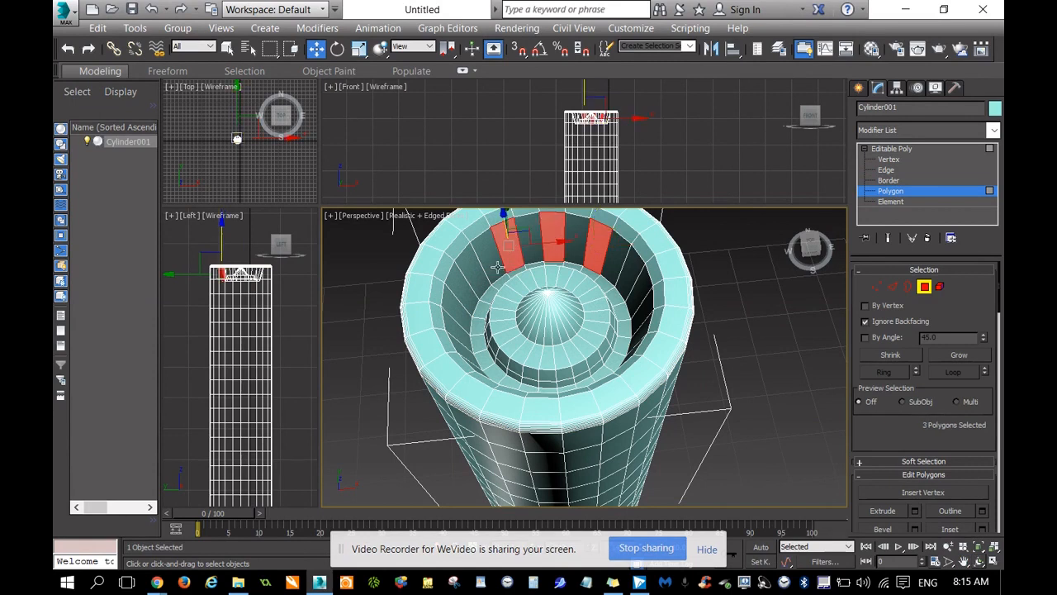
pyautogui.keyDown('ctrl'); pyautogui.click(482, 251); pyautogui.keyUp('ctrl')
pyautogui.keyDown('ctrl'); pyautogui.click(459, 297); pyautogui.keyUp('ctrl')
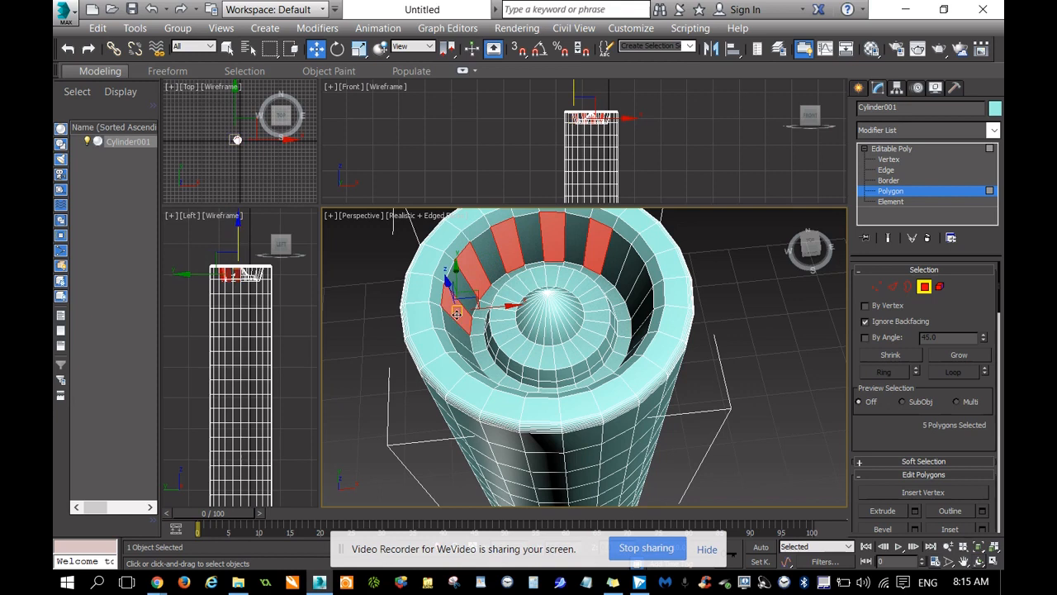
pyautogui.keyDown('ctrl'); pyautogui.click(465, 353); pyautogui.keyUp('ctrl')
pyautogui.keyDown('ctrl'); pyautogui.click(631, 277); pyautogui.keyUp('ctrl')
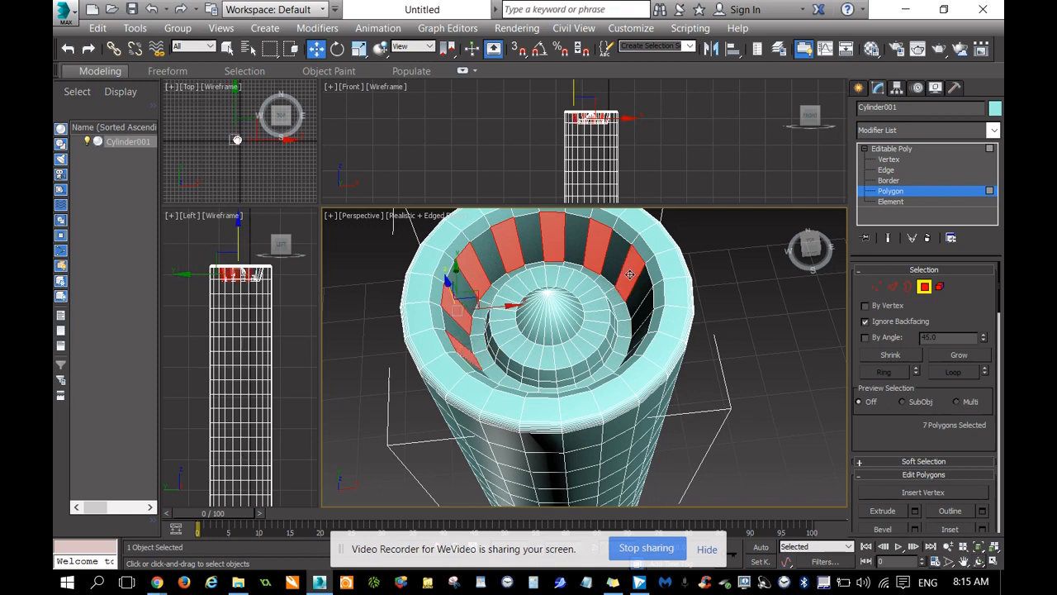
pyautogui.keyDown('ctrl'); pyautogui.click(650, 303); pyautogui.keyUp('ctrl')
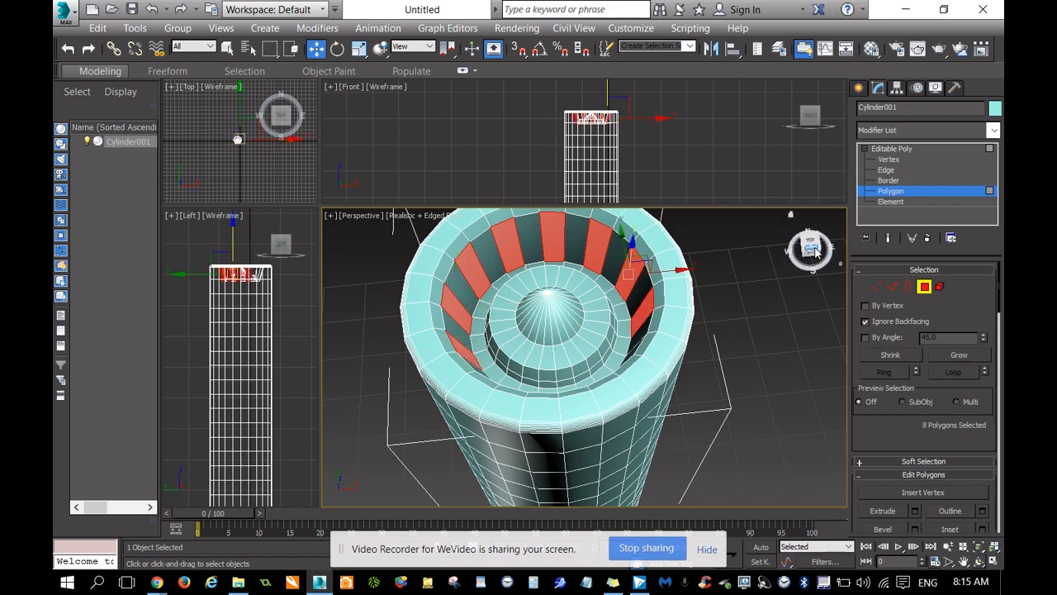
pyautogui.moveTo(812, 252); pyautogui.dragTo(812, 271)
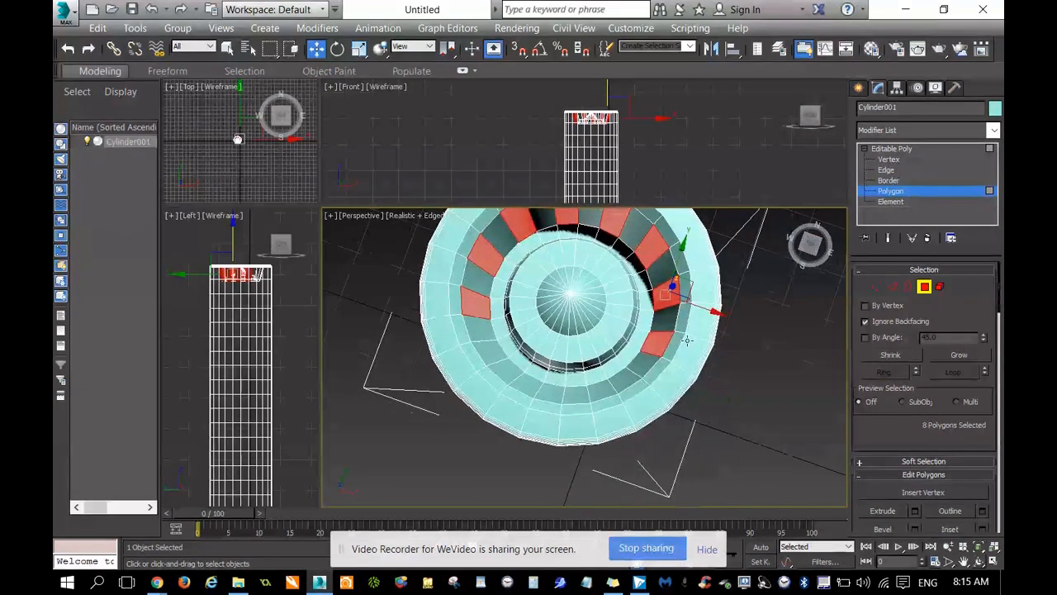
pyautogui.keyDown('ctrl'); pyautogui.click(625, 383); pyautogui.keyUp('ctrl')
pyautogui.keyDown('ctrl'); pyautogui.click(582, 394); pyautogui.keyUp('ctrl')
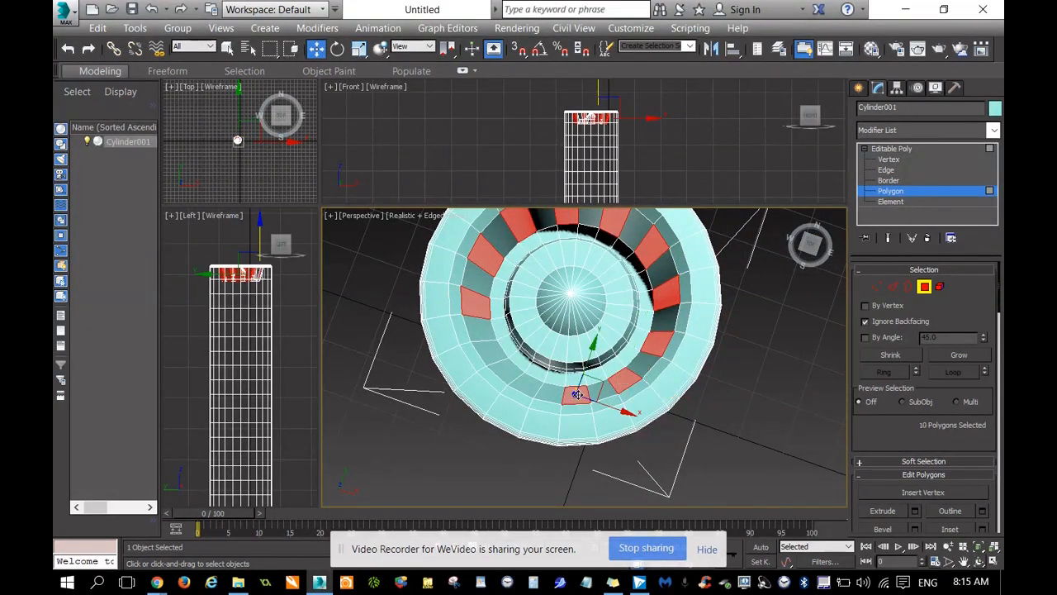
pyautogui.keyDown('ctrl'); pyautogui.click(547, 394); pyautogui.keyUp('ctrl')
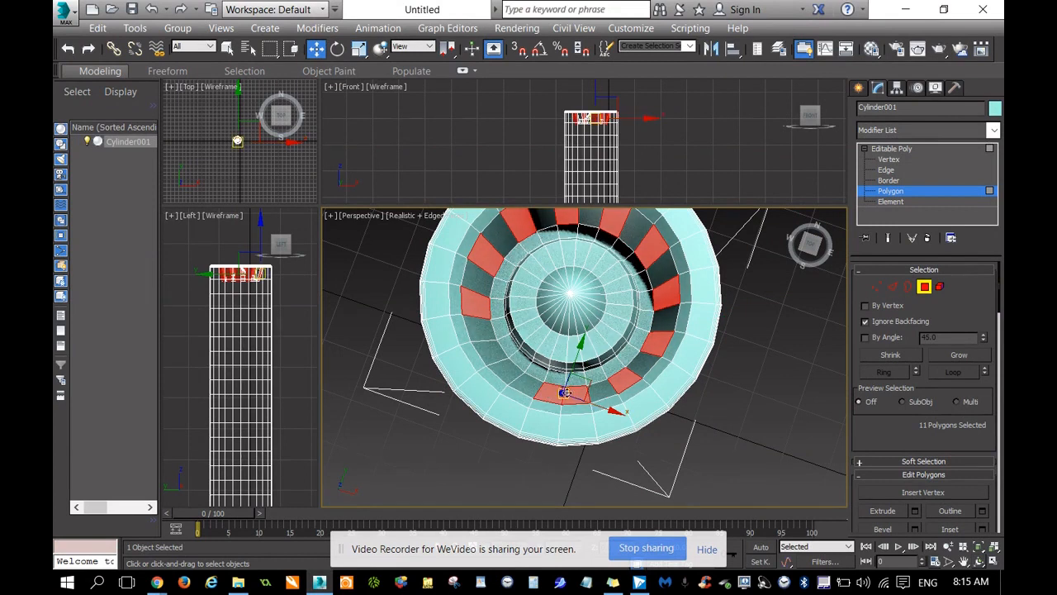
pyautogui.click(747, 382)
# Select every second polygon around the full inner wall of the recess, 12 polygons in all.
pyautogui.click(527, 383)
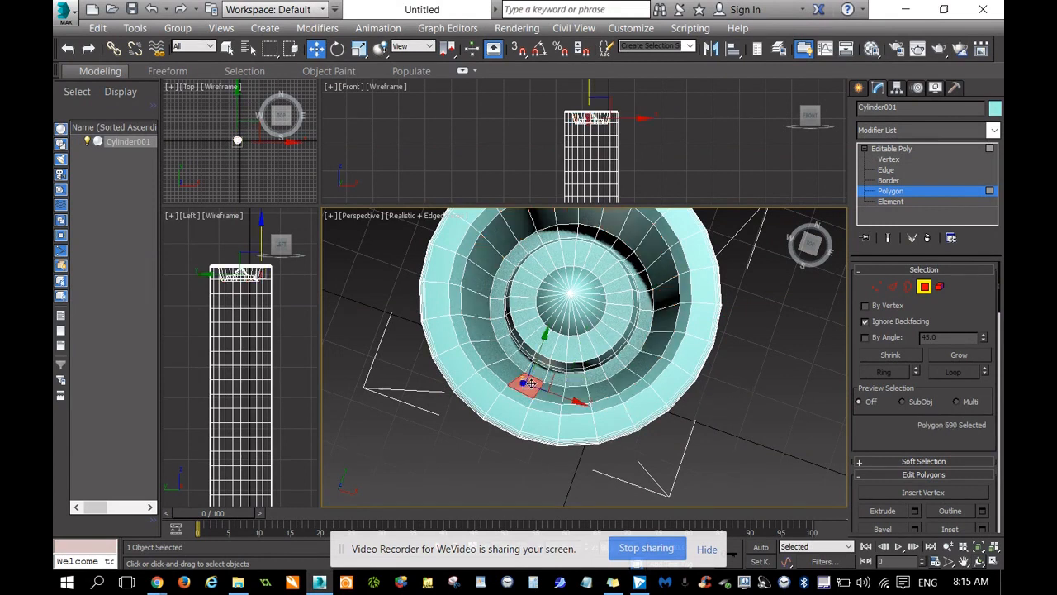
pyautogui.keyDown('ctrl'); pyautogui.click(491, 354); pyautogui.keyUp('ctrl')
pyautogui.keyDown('ctrl'); pyautogui.click(476, 303); pyautogui.keyUp('ctrl')
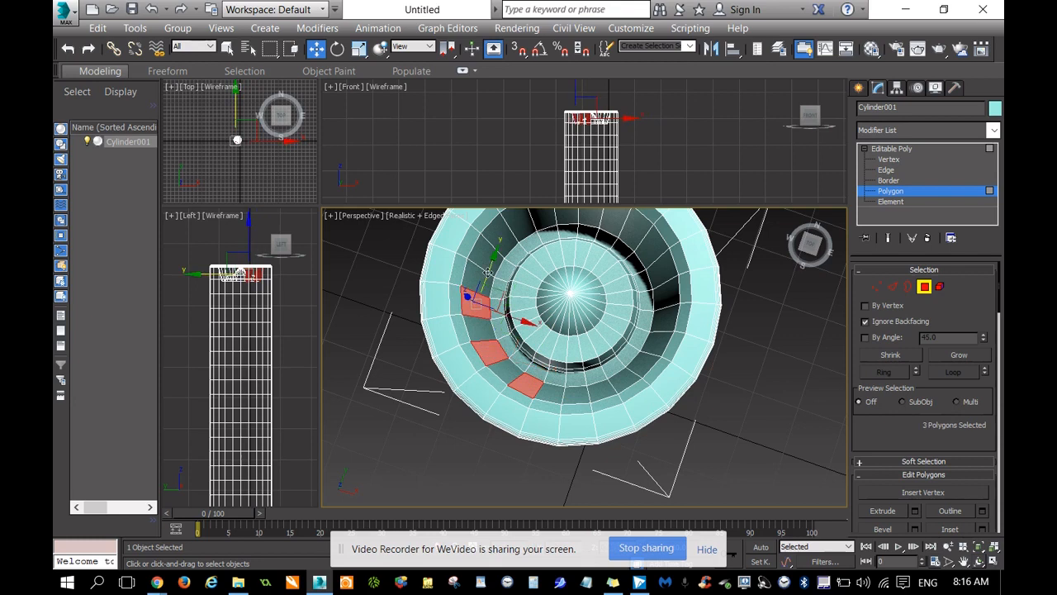
pyautogui.keyDown('ctrl'); pyautogui.click(484, 253); pyautogui.keyUp('ctrl')
pyautogui.keyDown('ctrl'); pyautogui.click(519, 225); pyautogui.keyUp('ctrl')
pyautogui.keyDown('ctrl'); pyautogui.click(566, 217); pyautogui.keyUp('ctrl')
pyautogui.keyDown('ctrl'); pyautogui.click(618, 220); pyautogui.keyUp('ctrl')
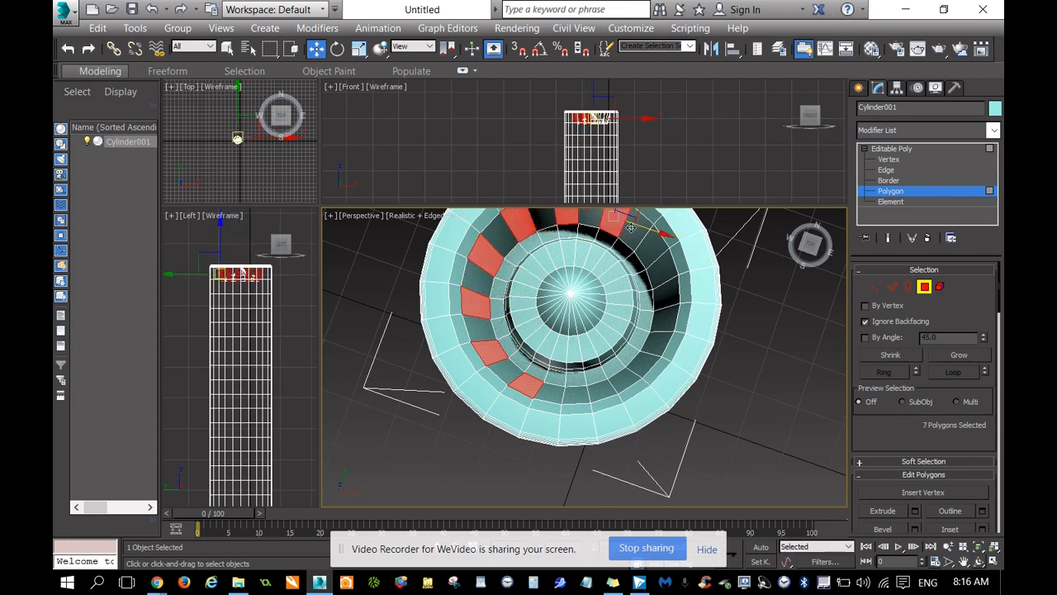
pyautogui.keyDown('ctrl'); pyautogui.click(650, 246); pyautogui.keyUp('ctrl')
pyautogui.keyDown('ctrl'); pyautogui.click(666, 298); pyautogui.keyUp('ctrl')
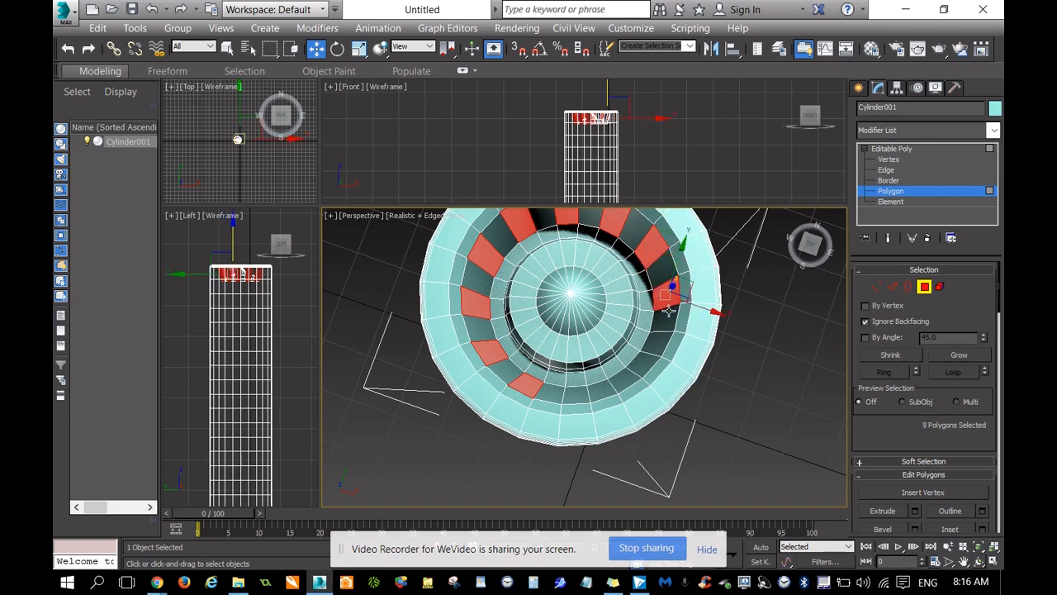
pyautogui.keyDown('ctrl'); pyautogui.click(657, 342); pyautogui.keyUp('ctrl')
pyautogui.keyDown('ctrl'); pyautogui.click(627, 378); pyautogui.keyUp('ctrl')
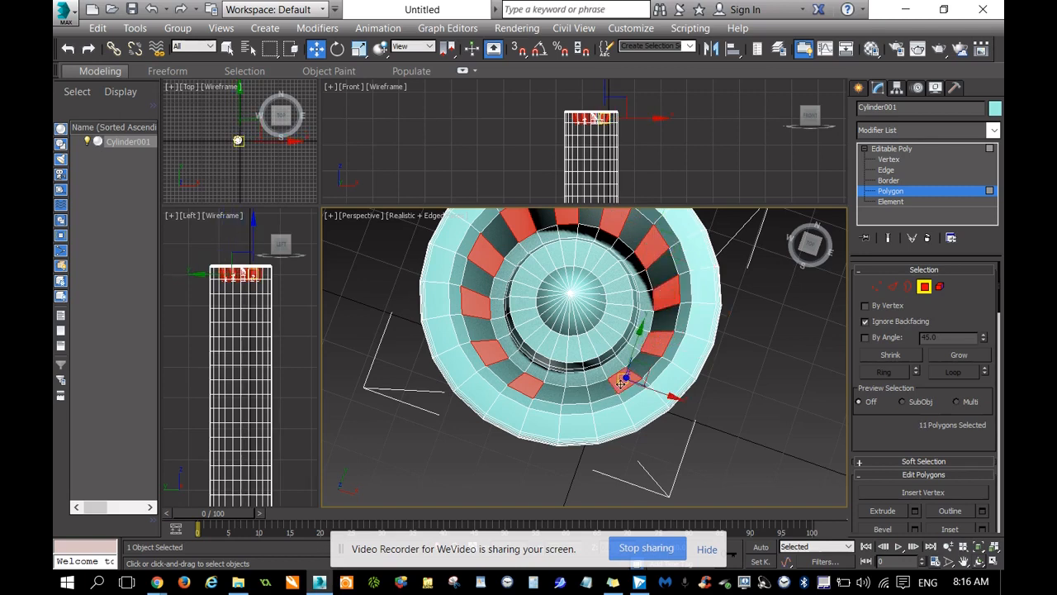
pyautogui.keyDown('ctrl'); pyautogui.click(578, 393); pyautogui.keyUp('ctrl')
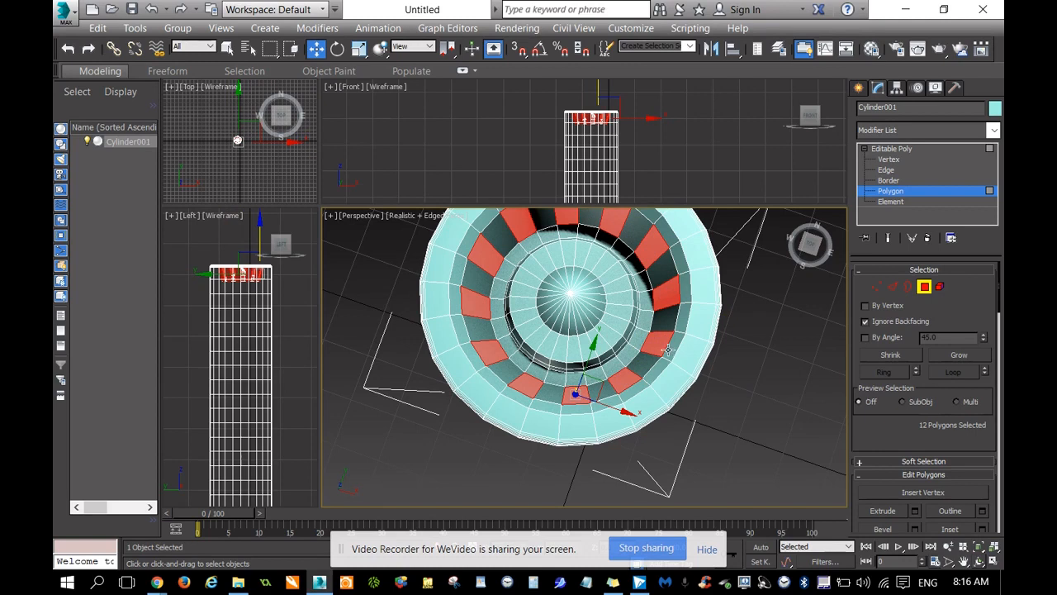
# Bevel the 12 selected inner-wall polygons out toward the central cone, with slightly narrowed end faces.
pyautogui.moveTo(909, 427); pyautogui.dragTo(916, 288)
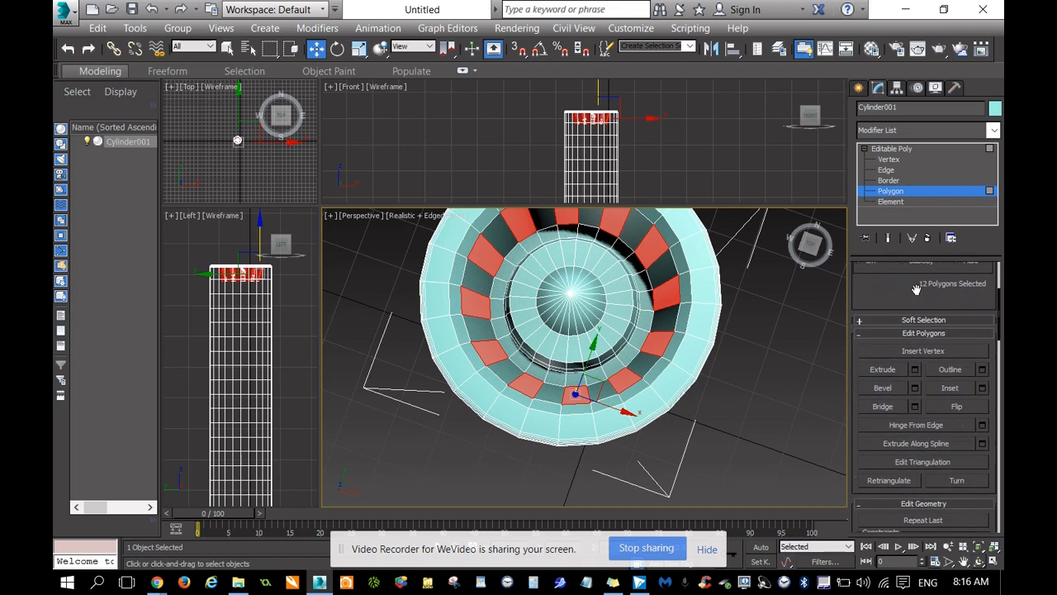
pyautogui.click(895, 390)
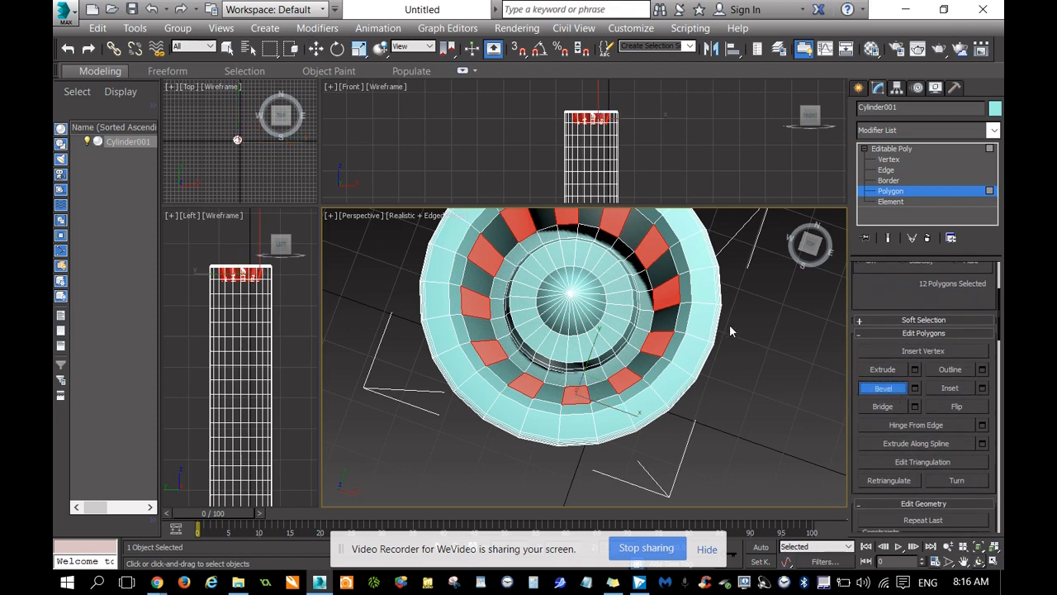
pyautogui.scroll(3, 677, 355)
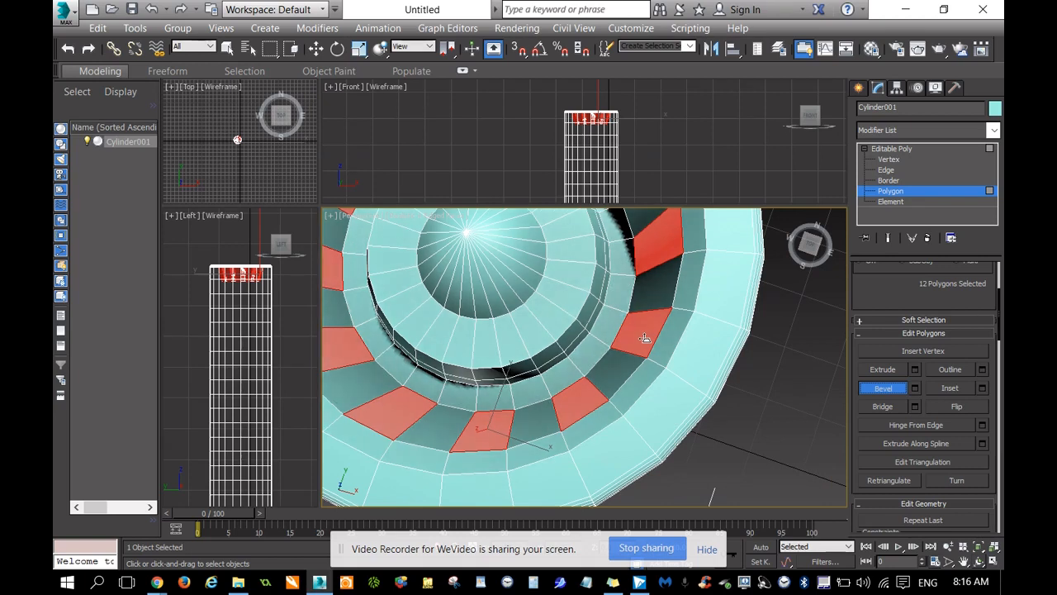
pyautogui.moveTo(645, 338)
pyautogui.mouseDown()
pyautogui.moveTo(645, 326)
pyautogui.moveTo(653, 335)
pyautogui.mouseUp()
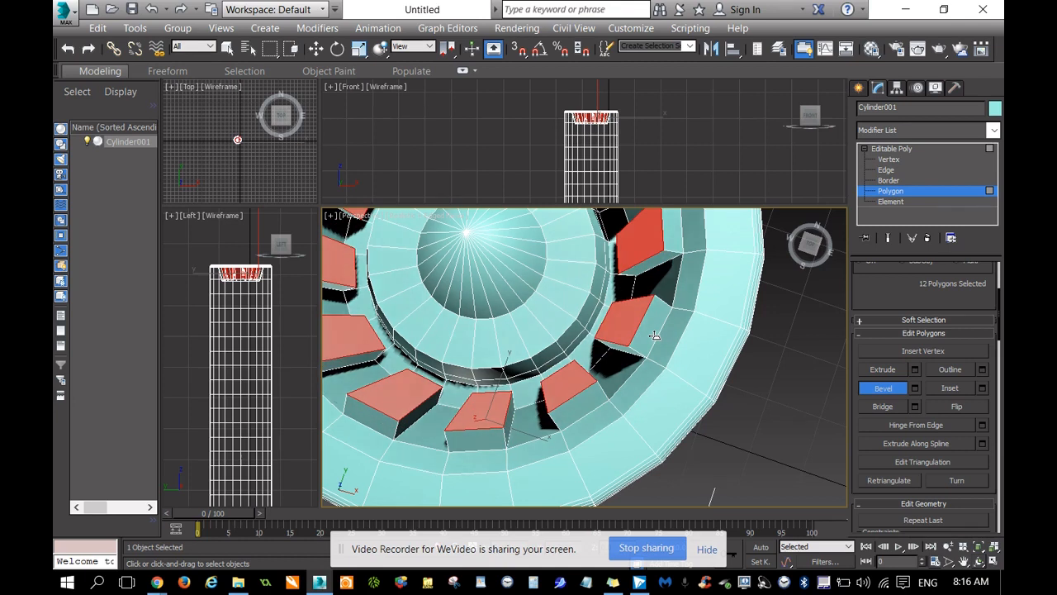
pyautogui.moveTo(654, 335); pyautogui.dragTo(653, 336)
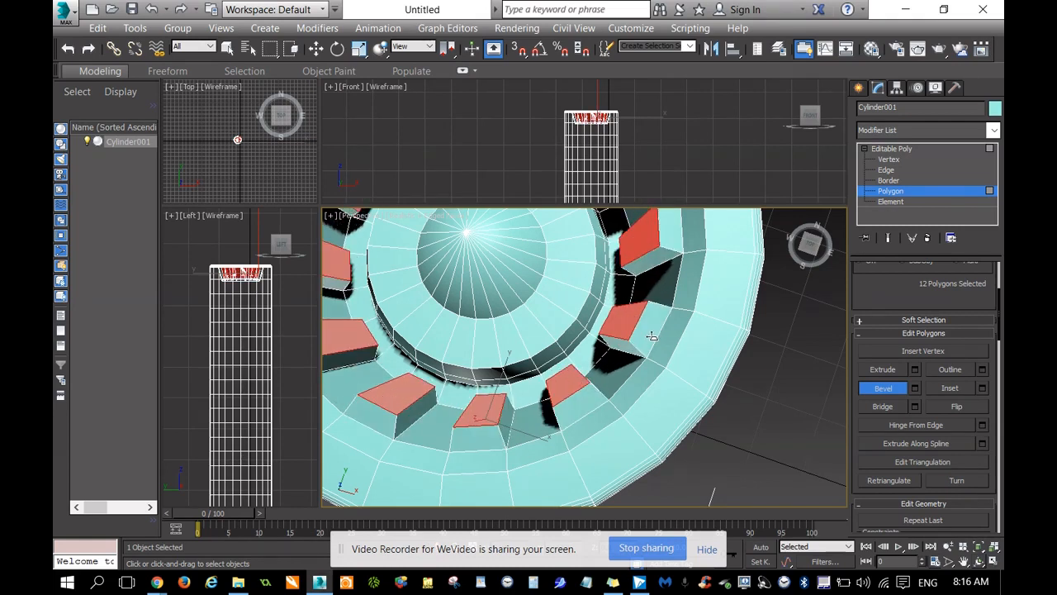
# Scale the end faces of the 12 beveled blocks down along the Z axis to shorten them.
pyautogui.click(811, 244)
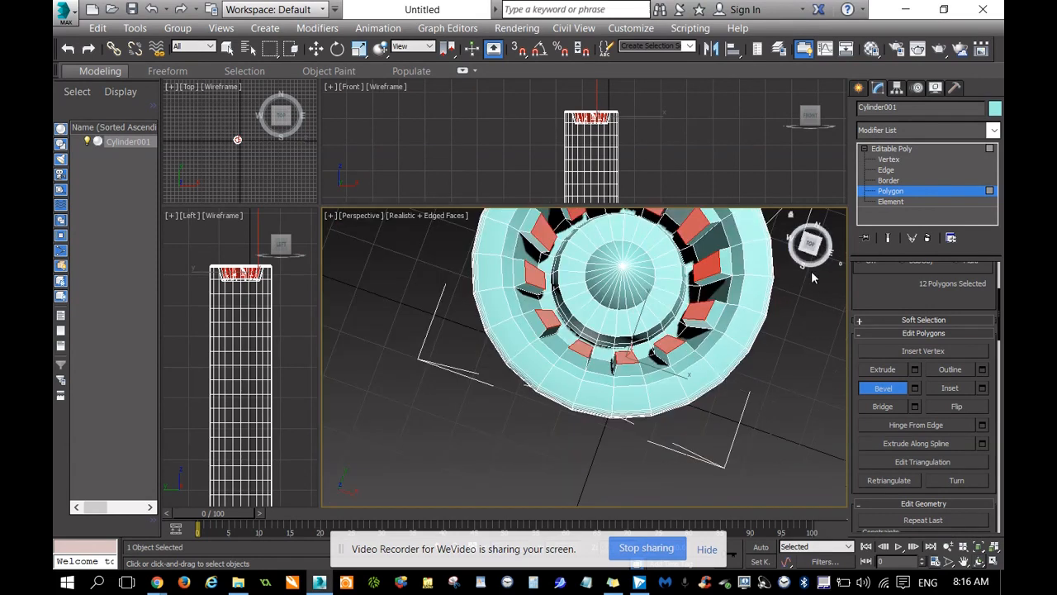
pyautogui.moveTo(810, 248); pyautogui.dragTo(800, 398)
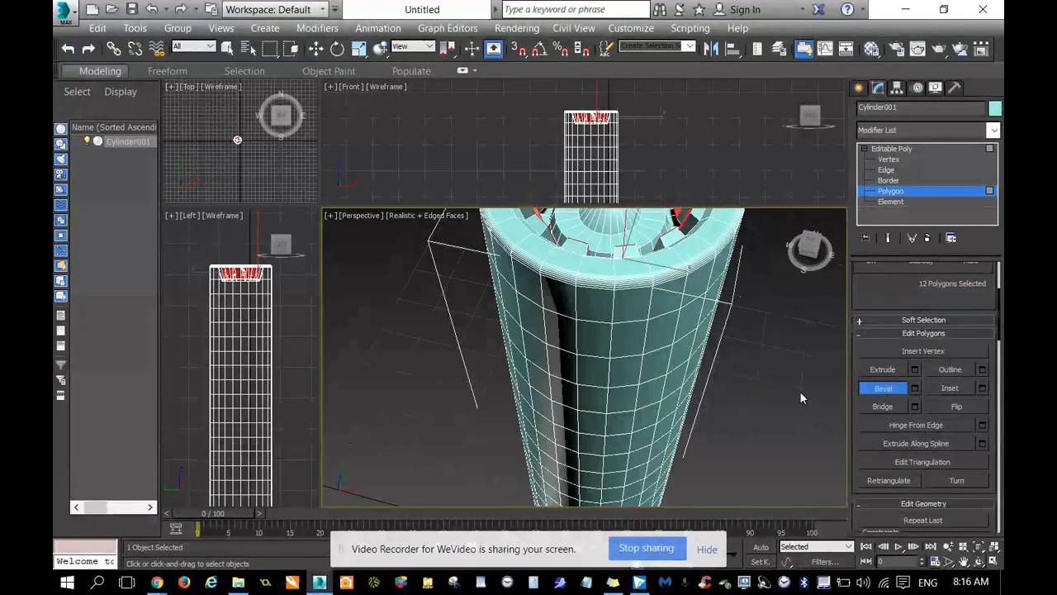
pyautogui.click(963, 562)
pyautogui.moveTo(777, 344); pyautogui.dragTo(774, 433)
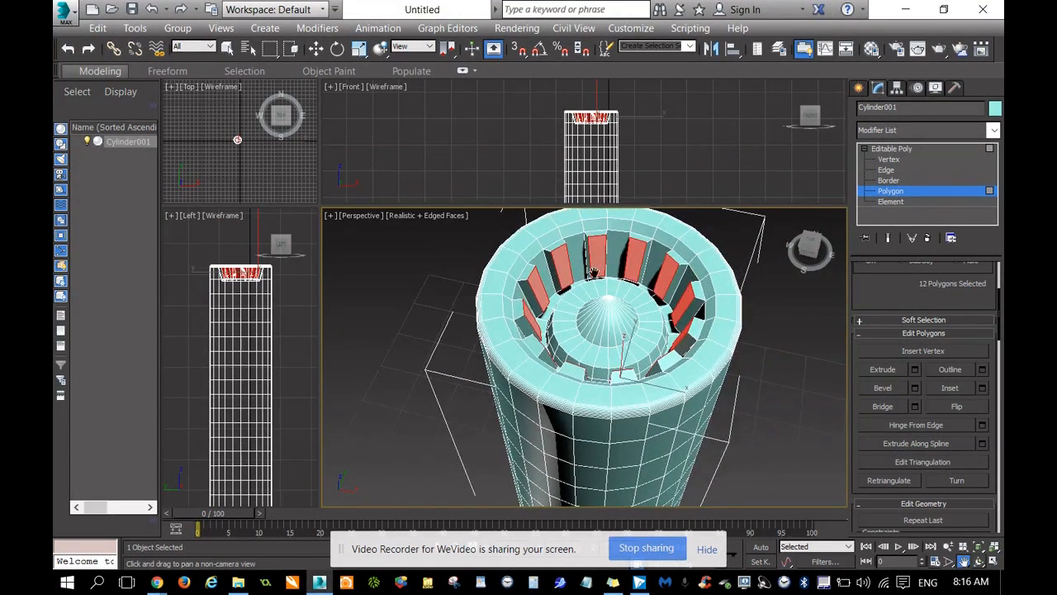
pyautogui.scroll(3, 560, 261)
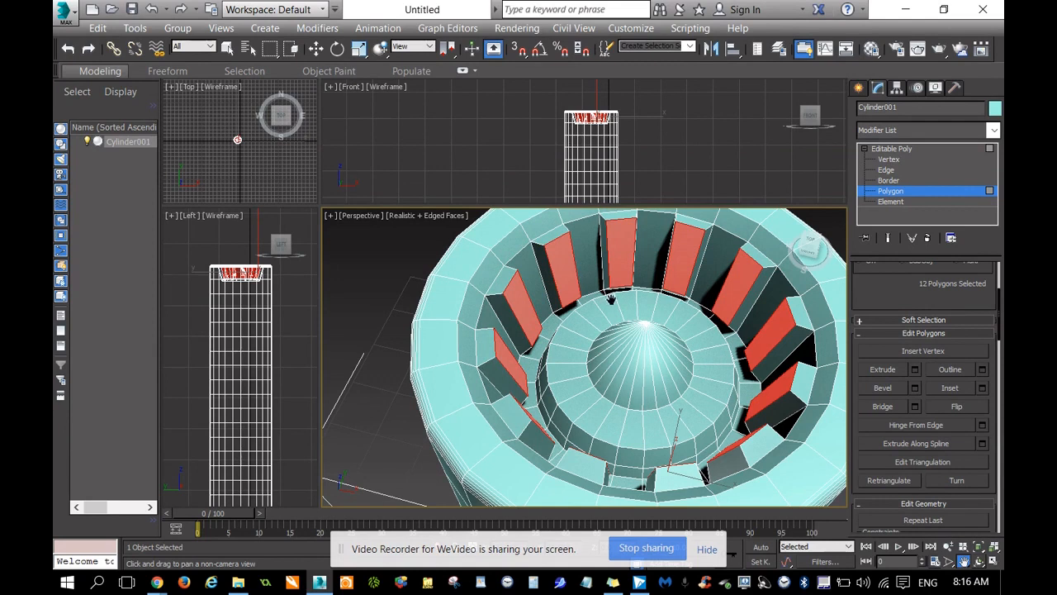
pyautogui.rightClick(562, 254)
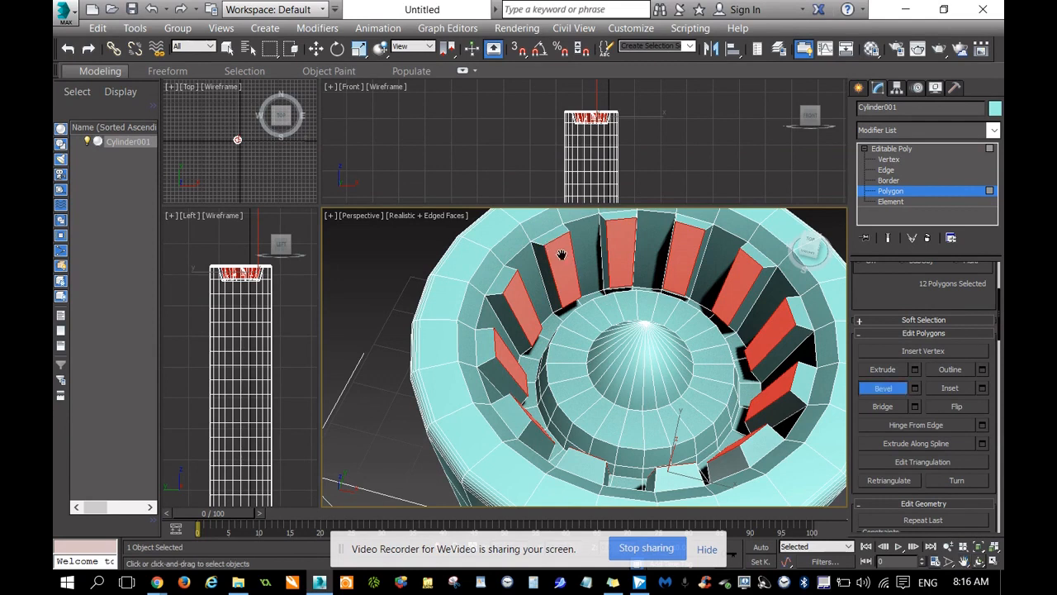
pyautogui.press('w')
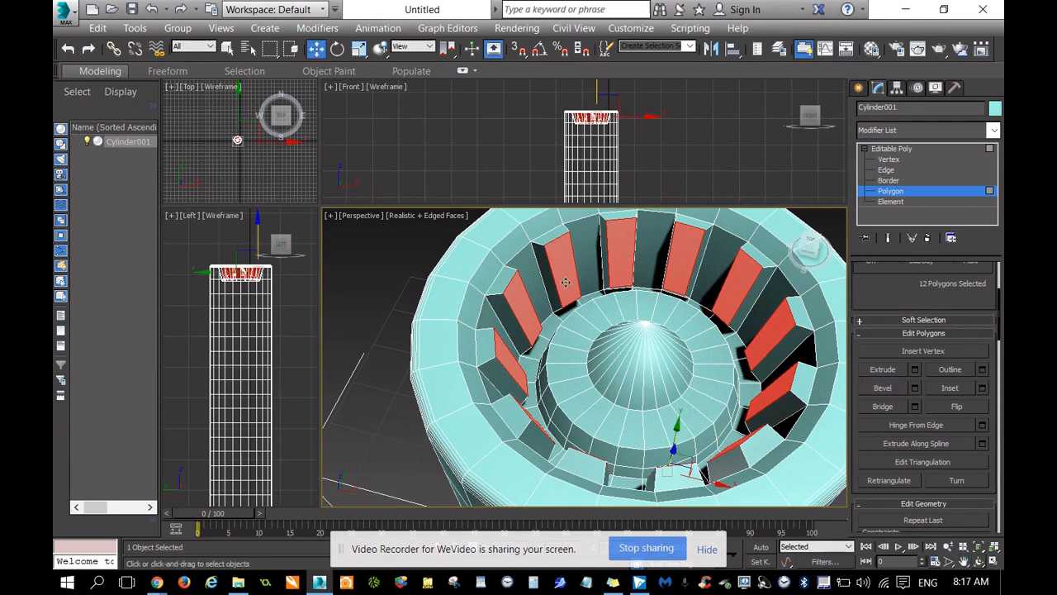
pyautogui.rightClick(565, 282)
pyautogui.click(604, 325)
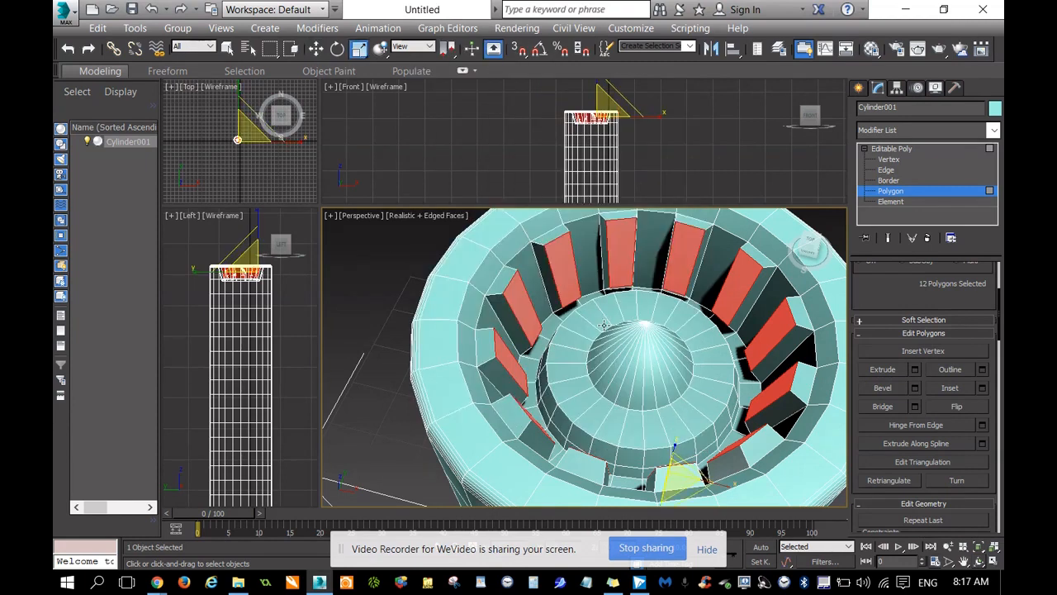
pyautogui.moveTo(809, 247); pyautogui.dragTo(808, 239)
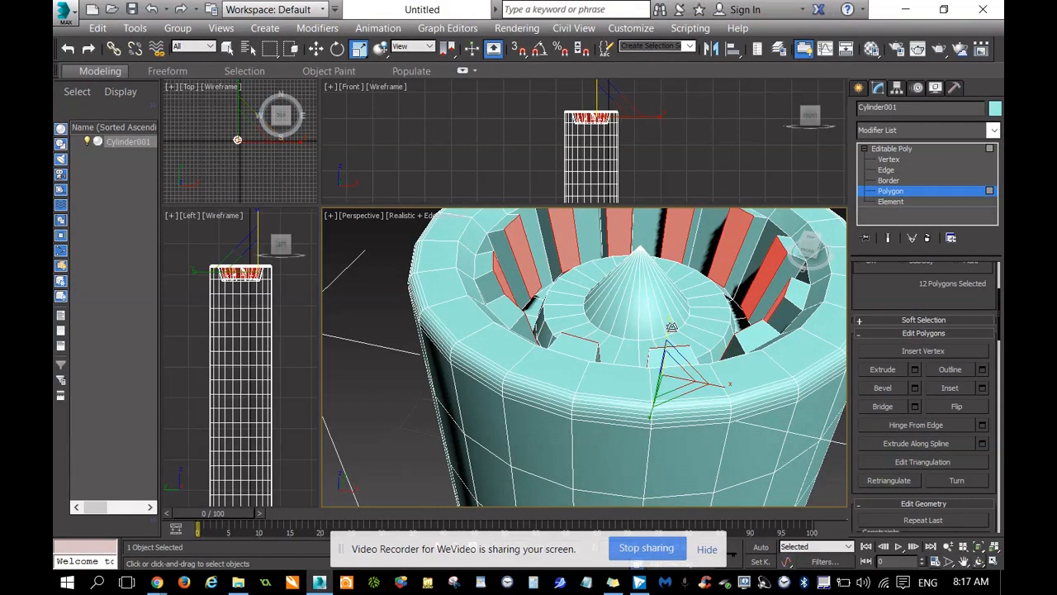
pyautogui.moveTo(671, 327); pyautogui.dragTo(673, 353)
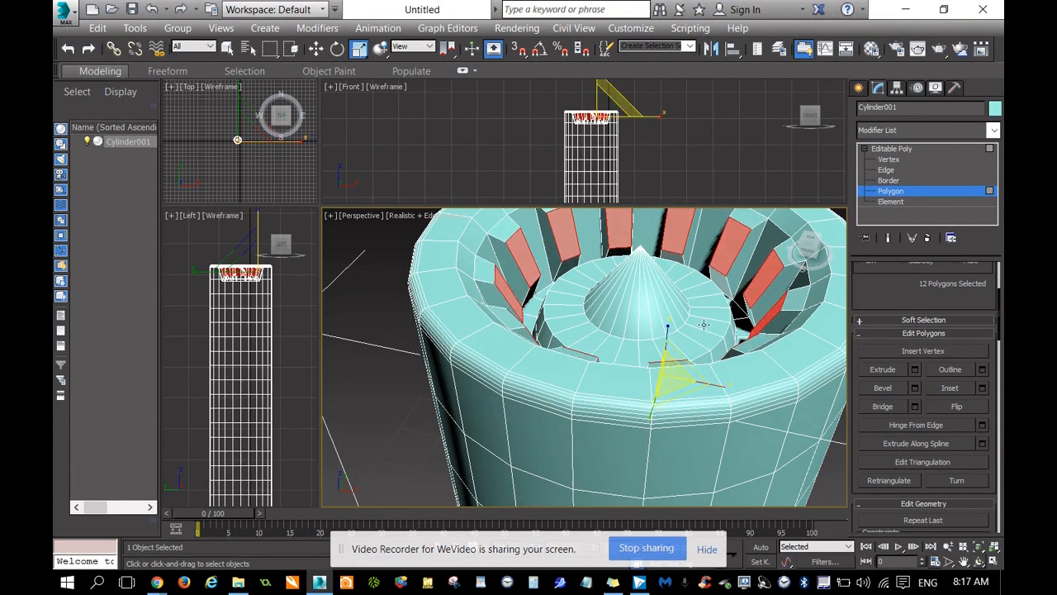
# Examine the upper cylinder body and outer rim from the side.
pyautogui.moveTo(815, 239)
pyautogui.mouseDown()
pyautogui.moveTo(829, 236)
pyautogui.moveTo(829, 281)
pyautogui.moveTo(801, 235)
pyautogui.moveTo(820, 251)
pyautogui.mouseUp()
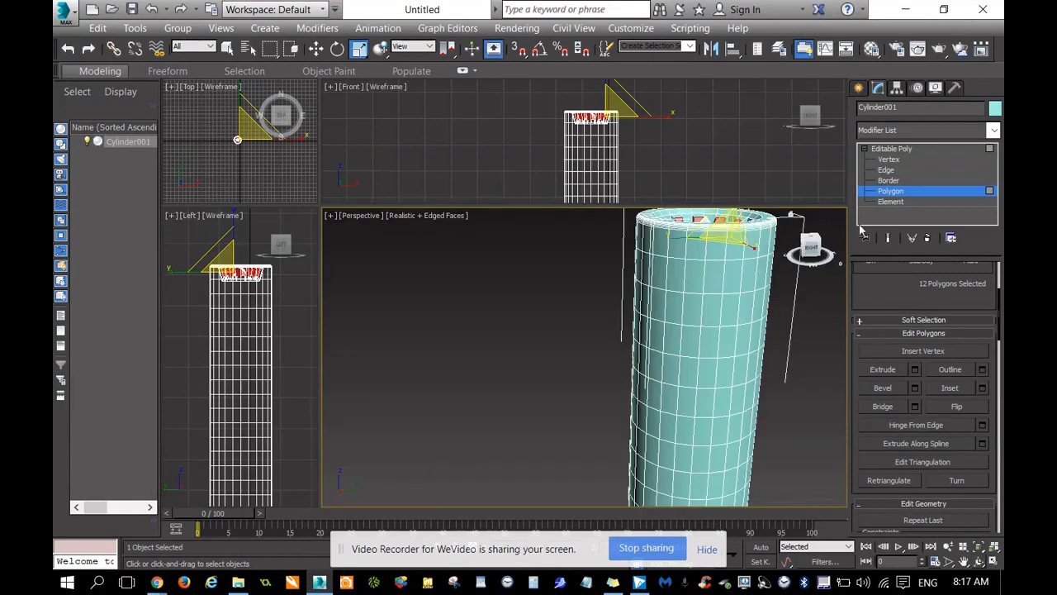
pyautogui.click(963, 561)
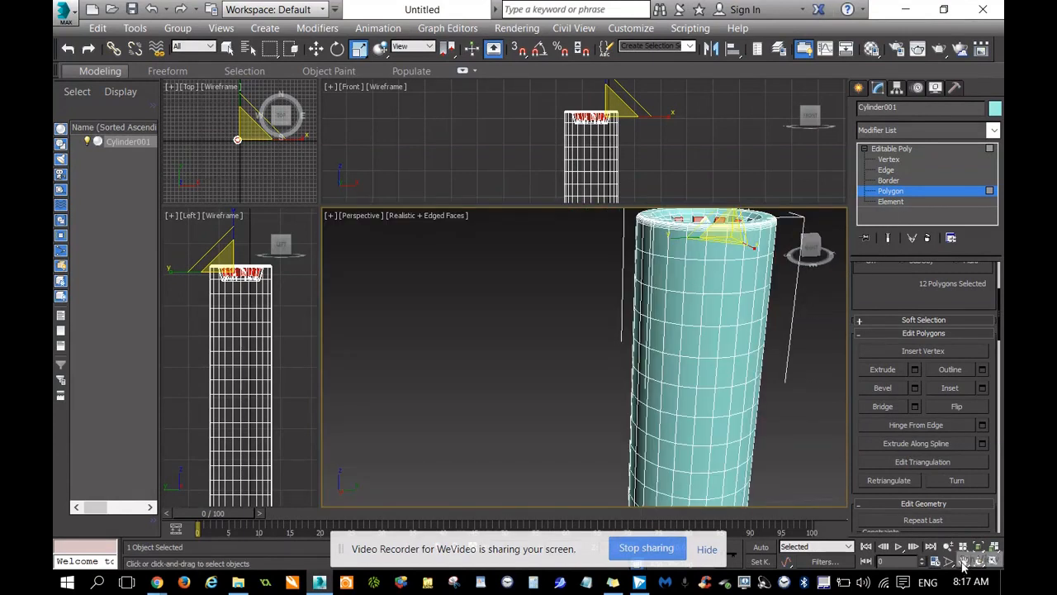
pyautogui.moveTo(796, 335); pyautogui.dragTo(569, 382)
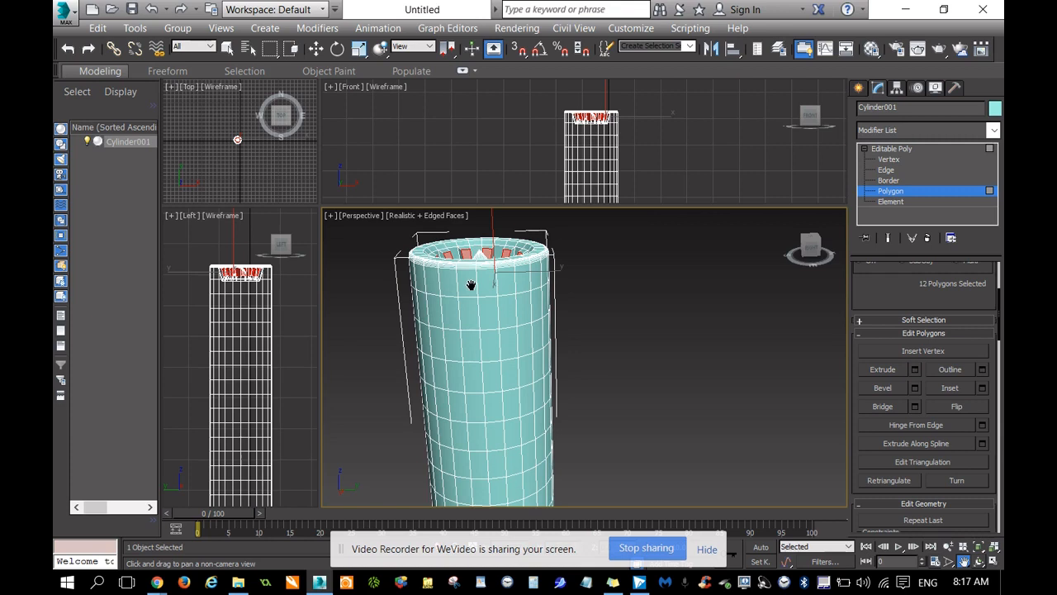
pyautogui.click(808, 248)
pyautogui.moveTo(682, 380)
pyautogui.mouseDown()
pyautogui.moveTo(682, 340)
pyautogui.moveTo(678, 386)
pyautogui.mouseUp()
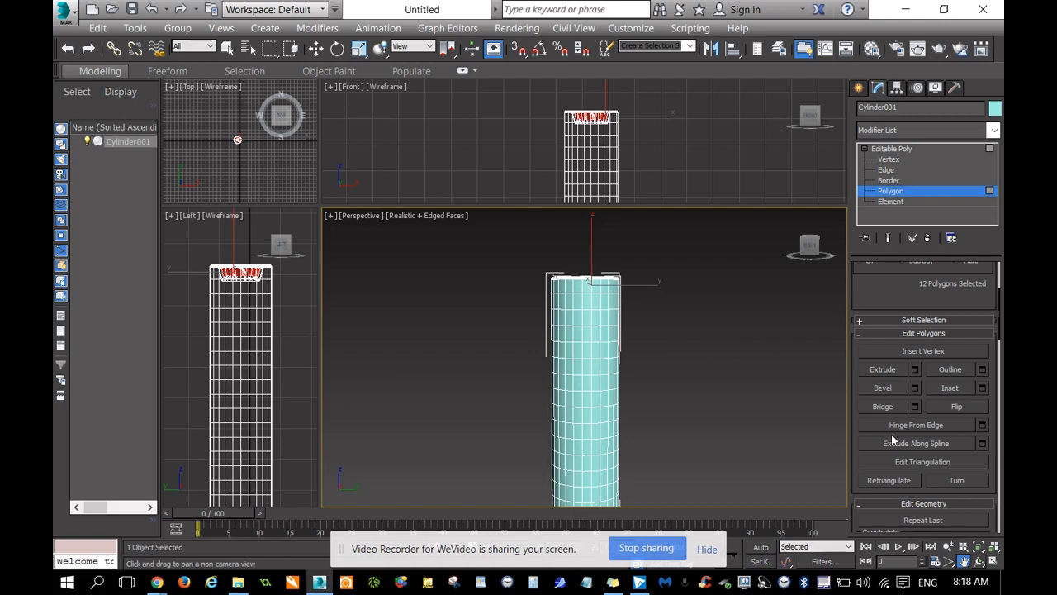
pyautogui.scroll(4, 673, 306)
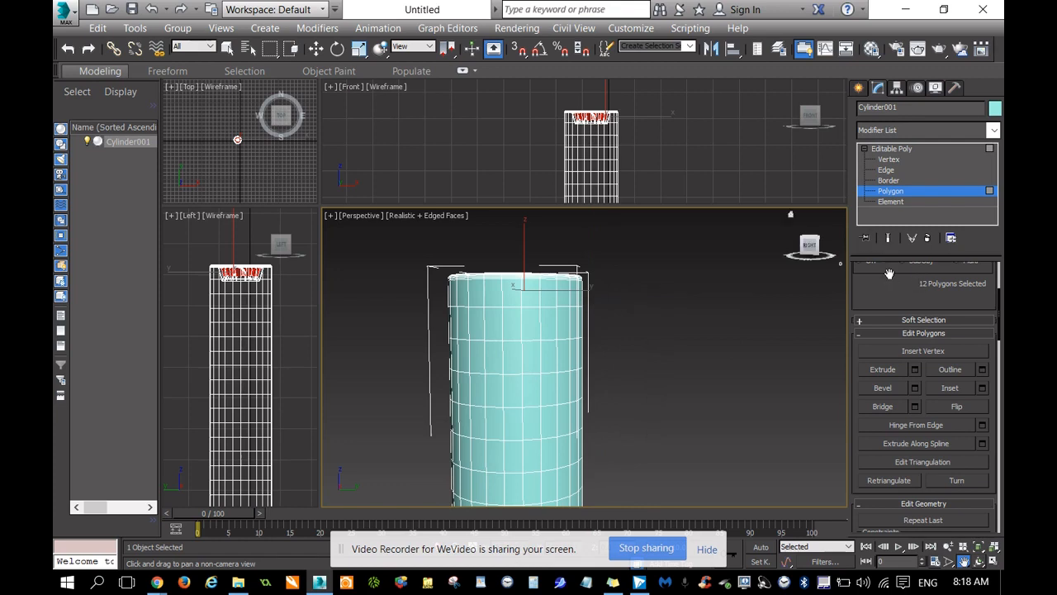
# Select a vertical column of four polygons on the outer cylinder wall, directly below the rim.
pyautogui.scroll(3, 890, 273)
pyautogui.scroll(-5, 618, 354)
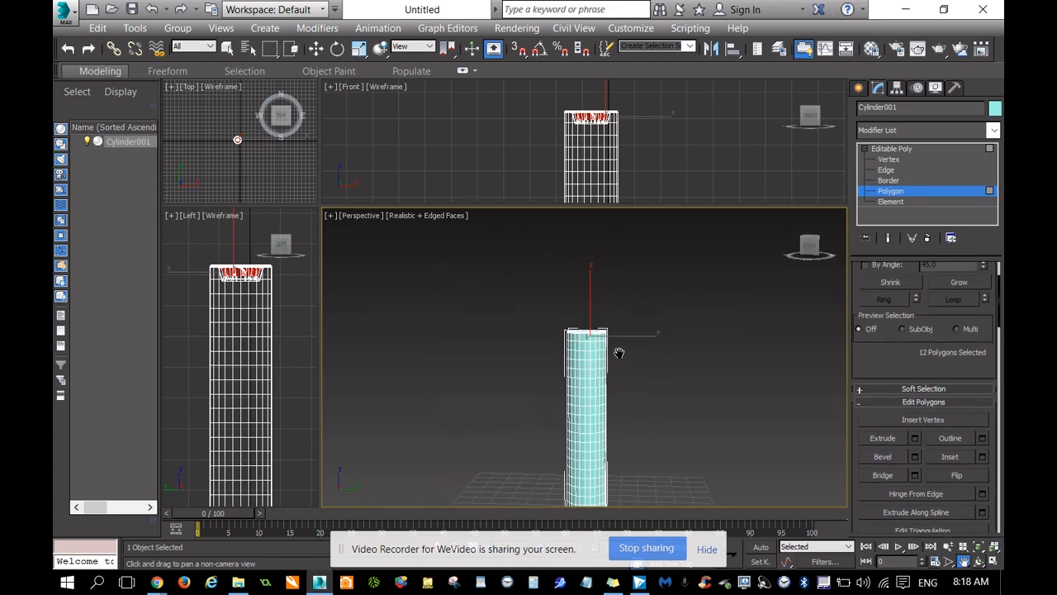
pyautogui.moveTo(628, 329); pyautogui.dragTo(626, 302, button='middle')
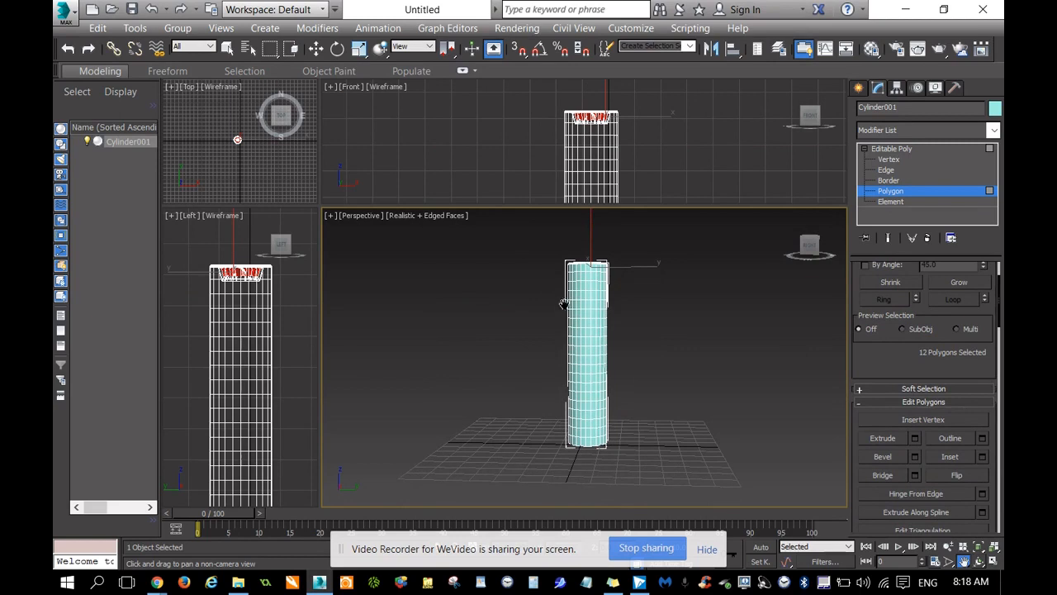
pyautogui.scroll(6, 630, 314)
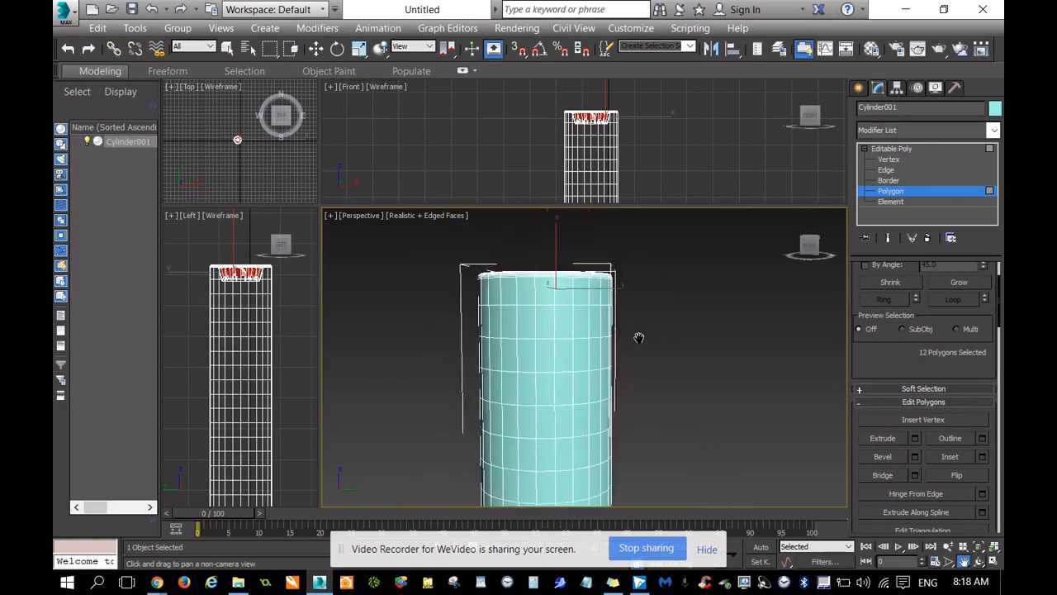
pyautogui.moveTo(638, 337); pyautogui.dragTo(650, 357, button='middle')
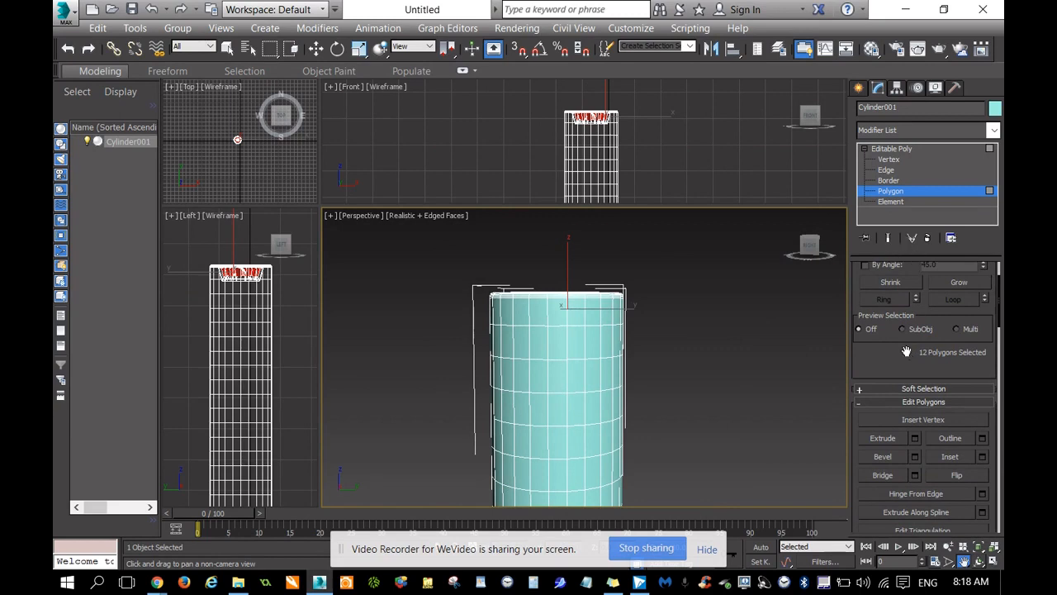
pyautogui.scroll(2, 906, 352)
pyautogui.press('r')
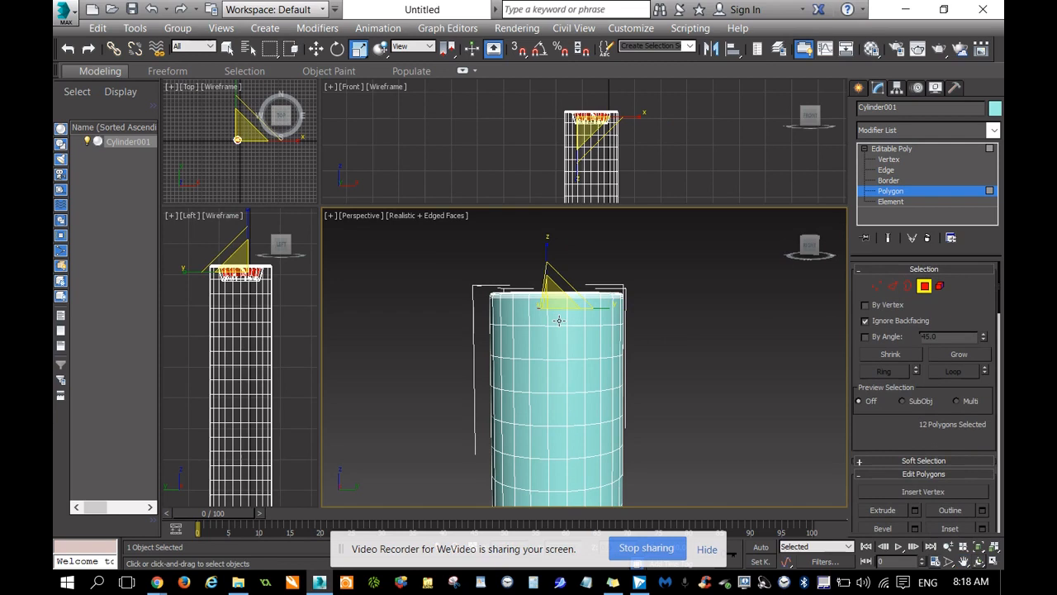
pyautogui.click(558, 321)
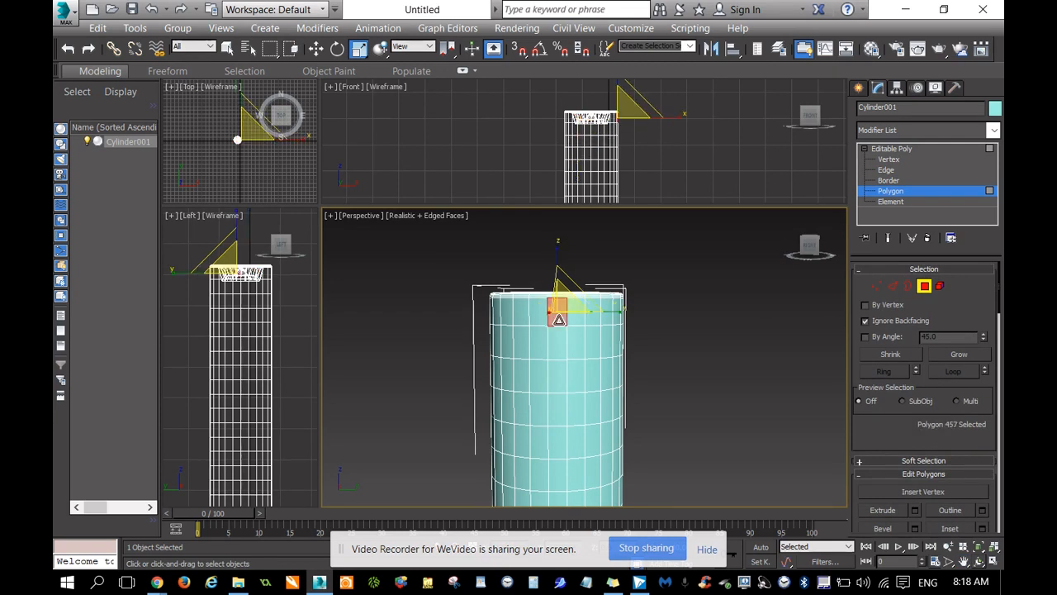
pyautogui.keyDown('ctrl'); pyautogui.click(560, 343); pyautogui.keyUp('ctrl')
pyautogui.keyDown('ctrl'); pyautogui.click(560, 378); pyautogui.keyUp('ctrl')
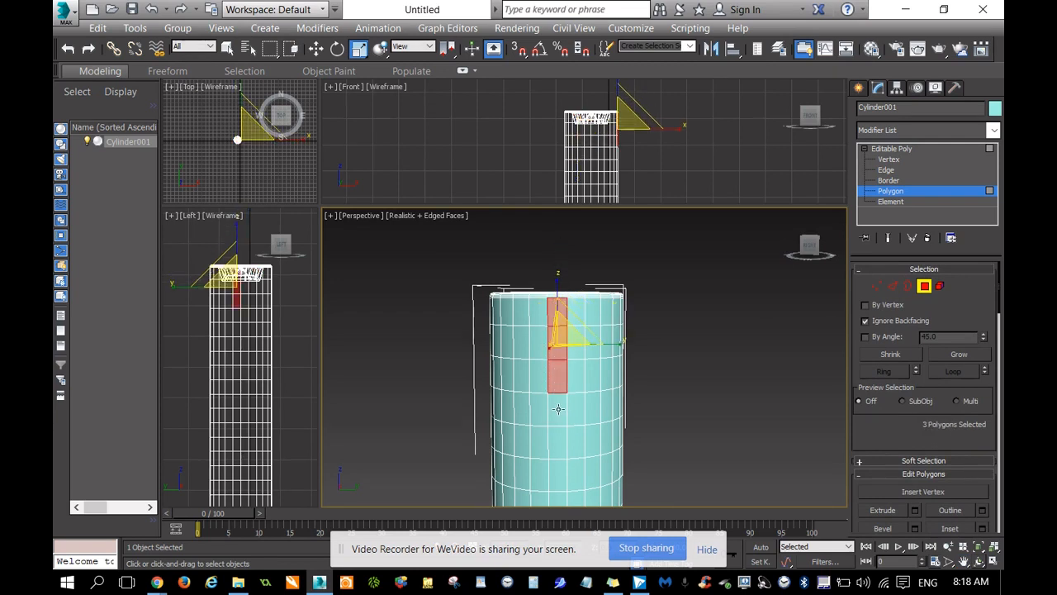
pyautogui.keyDown('ctrl'); pyautogui.click(559, 411); pyautogui.keyUp('ctrl')
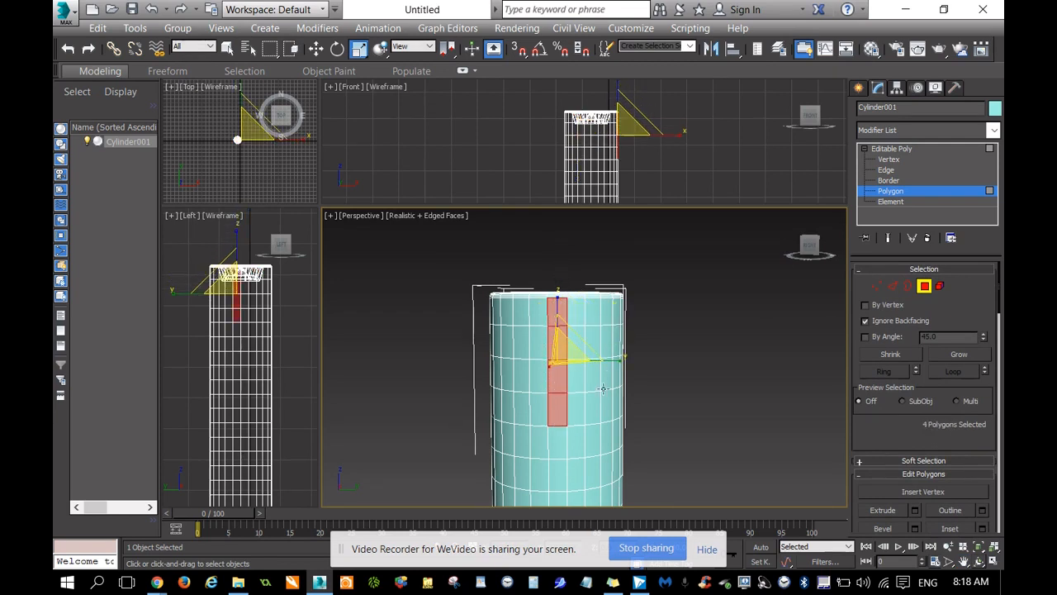
# Add a second column of four outer-wall polygons to the selection, leaving one column unselected in between.
pyautogui.keyDown('ctrl'); pyautogui.click(593, 315); pyautogui.keyUp('ctrl')
pyautogui.keyDown('ctrl'); pyautogui.click(593, 343); pyautogui.keyUp('ctrl')
pyautogui.keyDown('ctrl'); pyautogui.click(593, 371); pyautogui.keyUp('ctrl')
pyautogui.keyDown('ctrl'); pyautogui.click(592, 402); pyautogui.keyUp('ctrl')
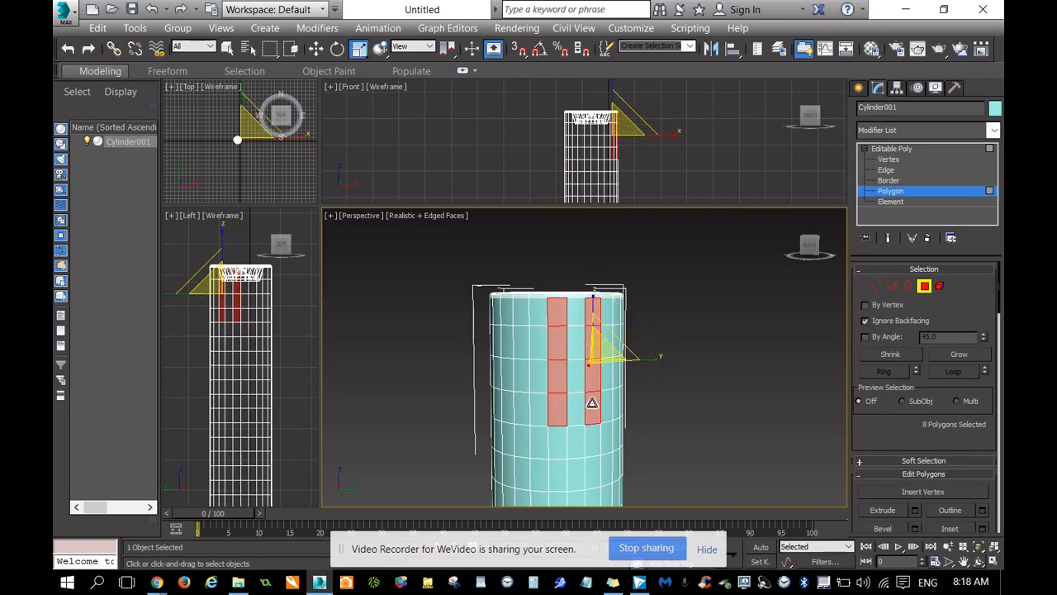
# Add two more alternating columns of four outer-wall polygons on the other side of the first column.
pyautogui.keyDown('ctrl'); pyautogui.click(519, 314); pyautogui.keyUp('ctrl')
pyautogui.keyDown('ctrl'); pyautogui.click(520, 343); pyautogui.keyUp('ctrl')
pyautogui.keyDown('ctrl'); pyautogui.click(521, 375); pyautogui.keyUp('ctrl')
pyautogui.keyDown('ctrl'); pyautogui.click(521, 408); pyautogui.keyUp('ctrl')
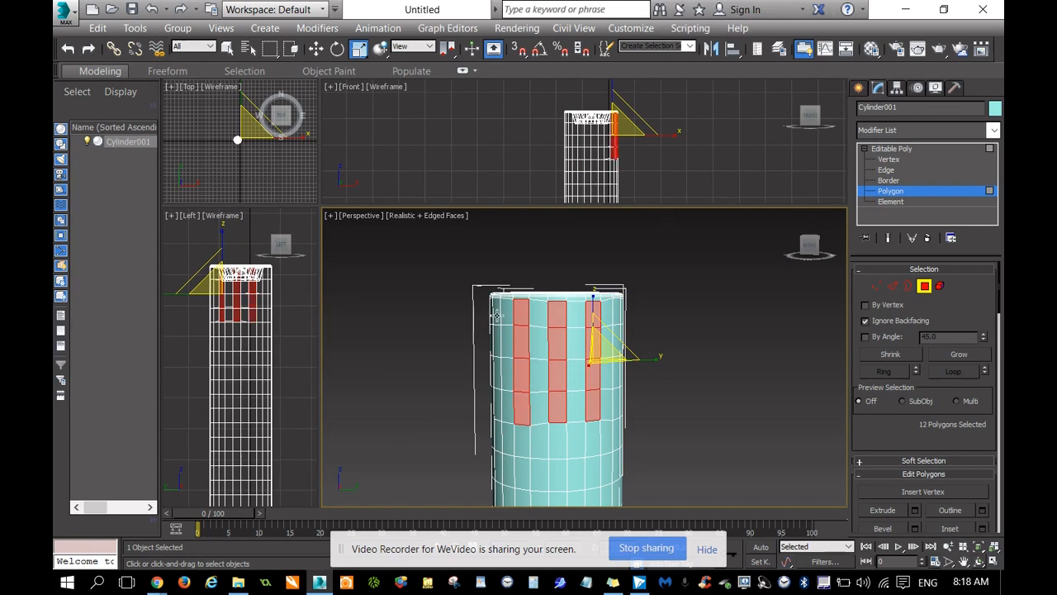
pyautogui.keyDown('ctrl'); pyautogui.click(496, 315); pyautogui.keyUp('ctrl')
pyautogui.keyDown('ctrl'); pyautogui.click(497, 342); pyautogui.keyUp('ctrl')
pyautogui.keyDown('ctrl'); pyautogui.click(498, 371); pyautogui.keyUp('ctrl')
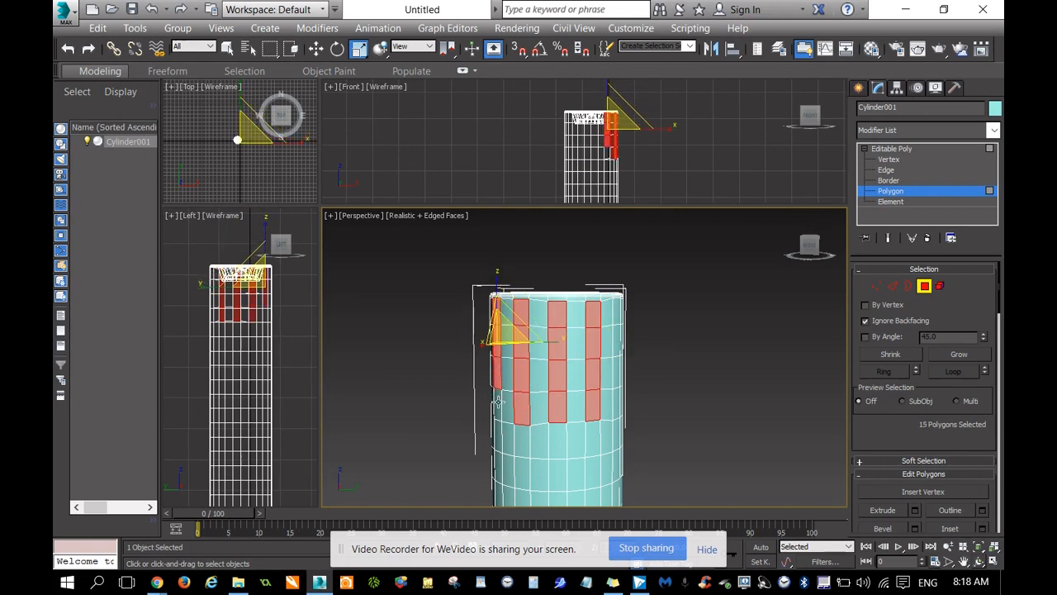
pyautogui.keyDown('ctrl'); pyautogui.click(498, 401); pyautogui.keyUp('ctrl')
# Add the top polygon of the next alternating column and inspect the selected columns up close around the rim.
pyautogui.moveTo(808, 245); pyautogui.dragTo(804, 248)
pyautogui.keyDown('alt'); pyautogui.moveTo(591, 368); pyautogui.dragTo(526, 369, button='middle'); pyautogui.keyUp('alt')
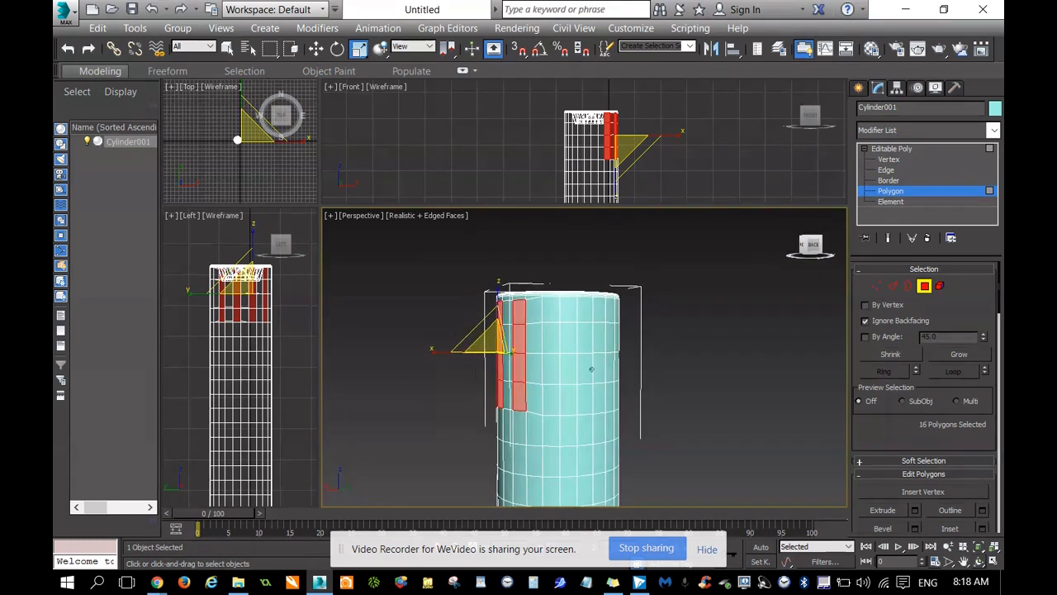
pyautogui.keyDown('ctrl'); pyautogui.click(554, 314); pyautogui.keyUp('ctrl')
pyautogui.moveTo(813, 245); pyautogui.dragTo(790, 261)
pyautogui.scroll(5, 695, 287)
pyautogui.scroll(-2, 648, 342)
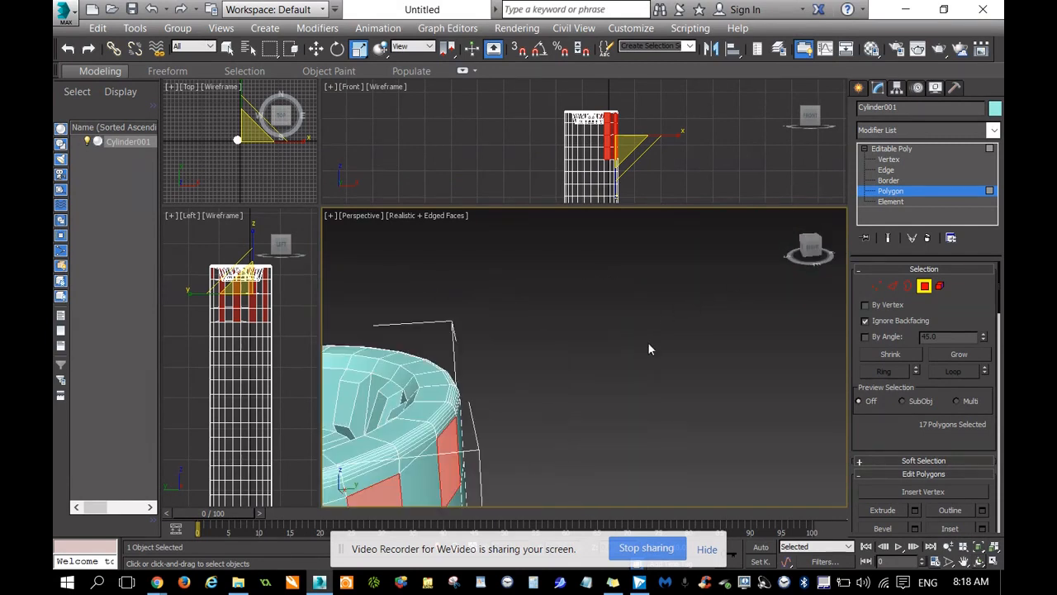
pyautogui.click(964, 562)
pyautogui.moveTo(613, 417); pyautogui.dragTo(632, 394)
pyautogui.moveTo(512, 399); pyautogui.dragTo(561, 396)
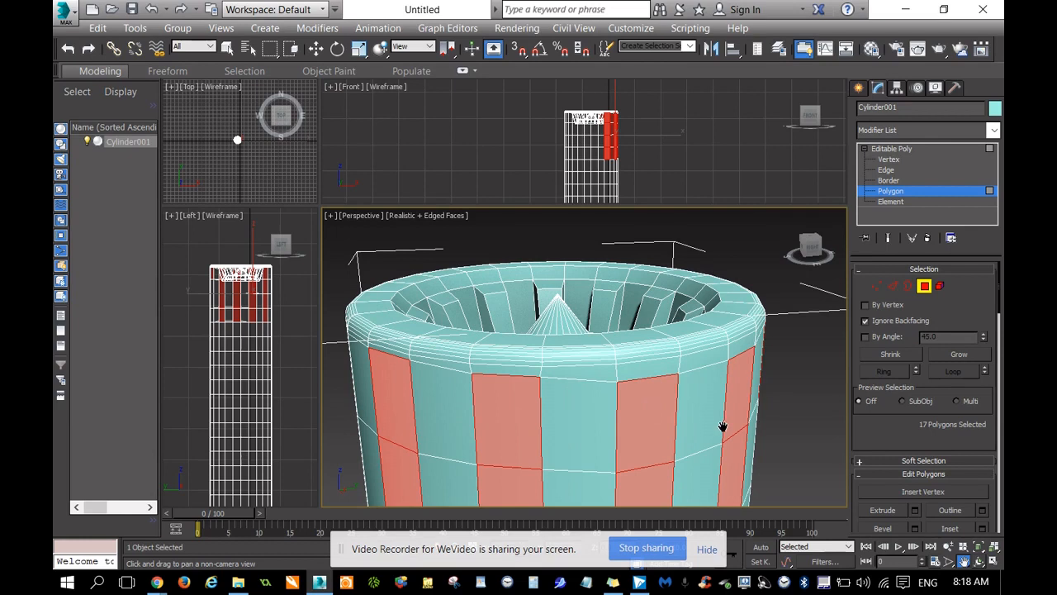
# Undo the recent polygon selections back to the first column and the upper two polygons of the second.
pyautogui.hotkey('ctrl', 'z')
pyautogui.hotkey('ctrl', 'z')
pyautogui.hotkey('ctrl', 'z')
pyautogui.hotkey('ctrl', 'z')
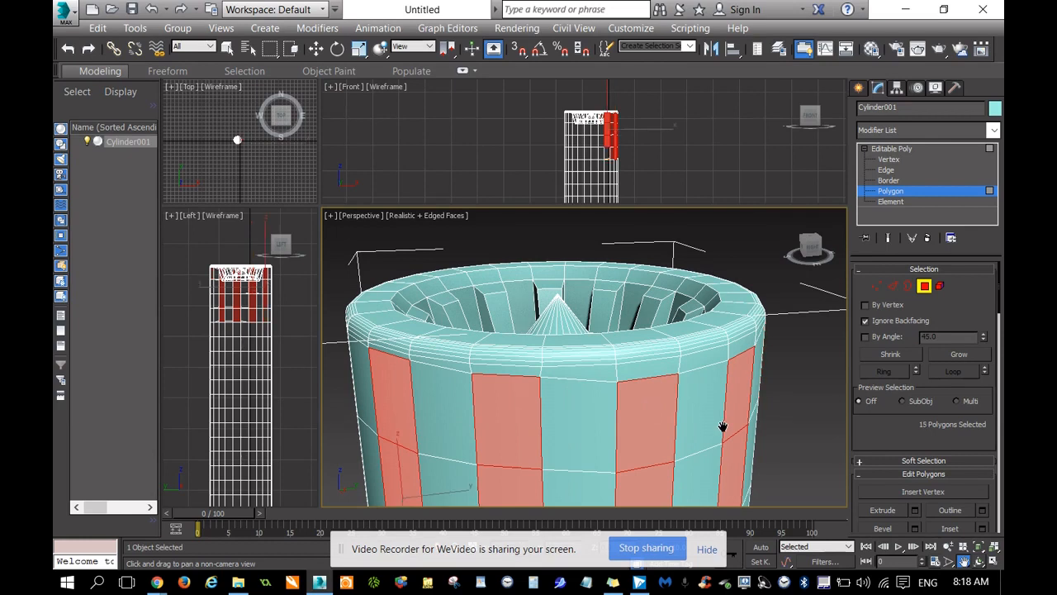
pyautogui.hotkey('ctrl', 'z')
pyautogui.hotkey('ctrl', 'z')
pyautogui.hotkey('ctrl', 'z')
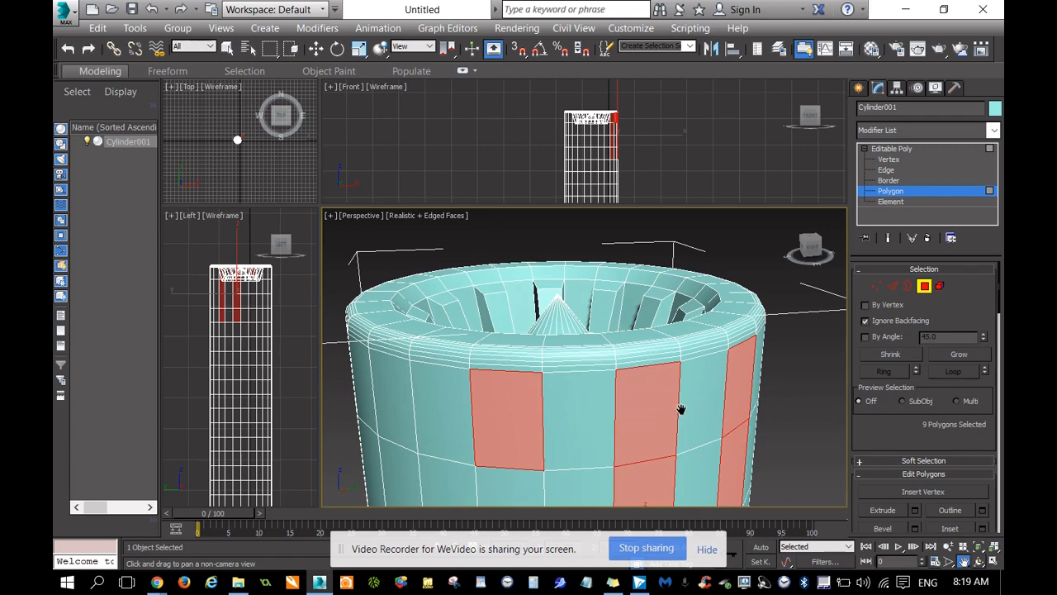
pyautogui.hotkey('ctrl', 'z')
pyautogui.hotkey('ctrl', 'z')
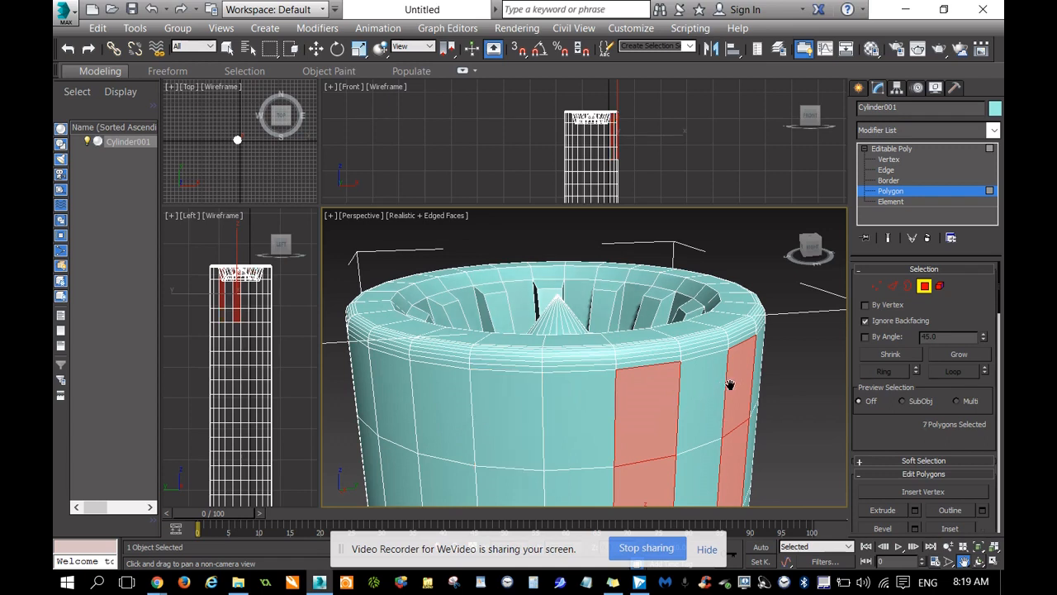
pyautogui.moveTo(783, 368); pyautogui.dragTo(698, 326)
pyautogui.scroll(-5, 780, 291)
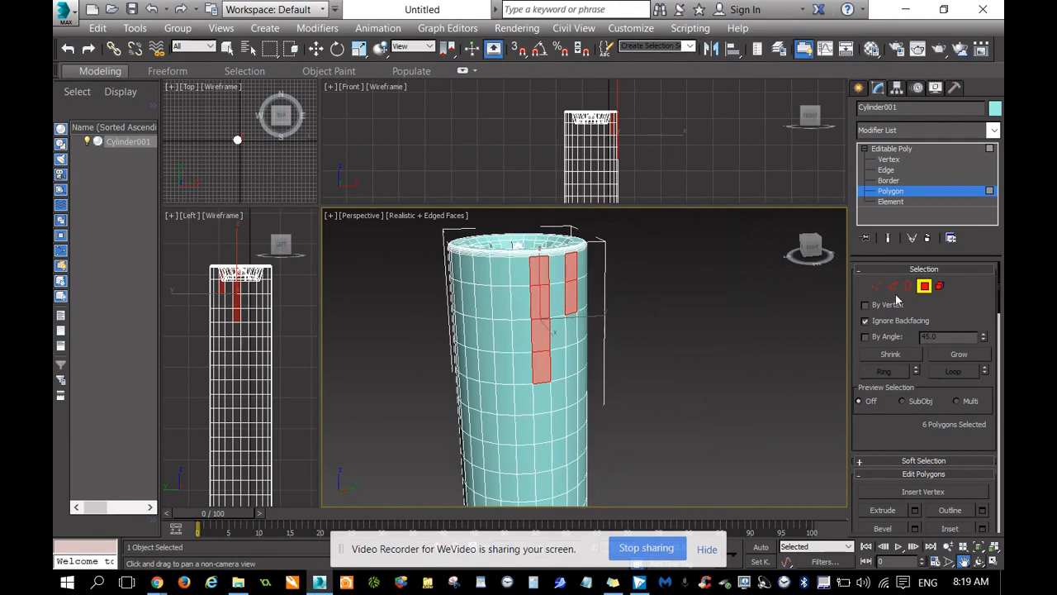
# Re-enter Polygon level and add the two lower polygons that complete the second four-polygon column.
pyautogui.click(923, 291)
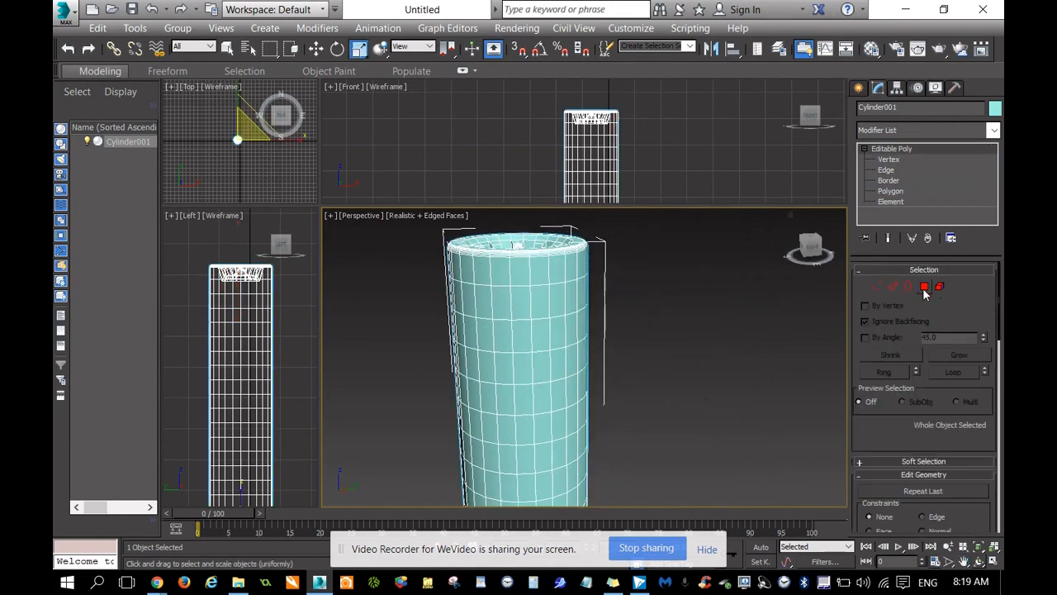
pyautogui.click(924, 289)
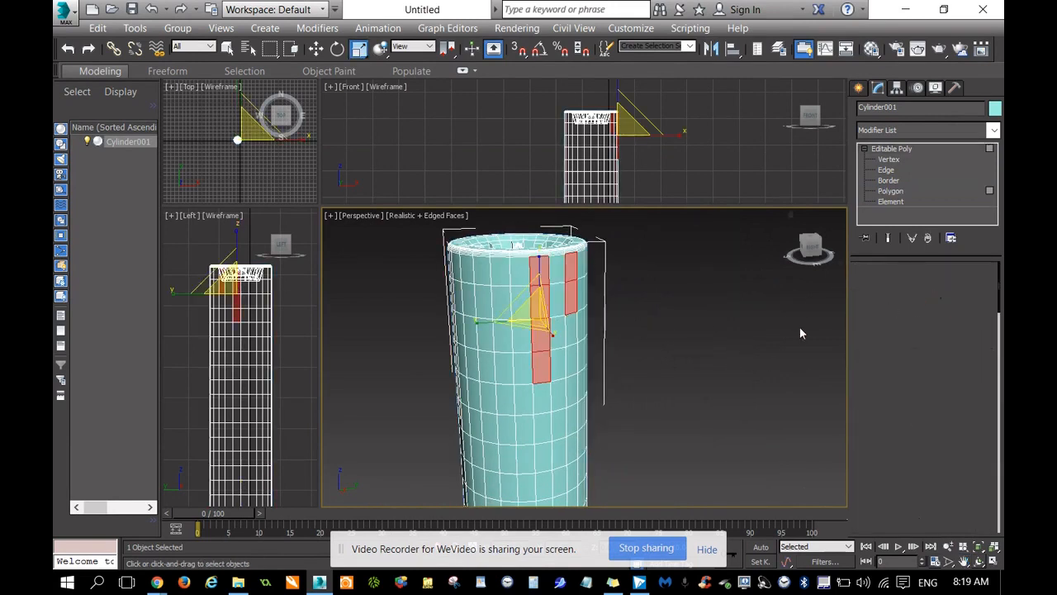
pyautogui.keyDown('ctrl'); pyautogui.click(573, 335); pyautogui.keyUp('ctrl')
pyautogui.keyDown('ctrl'); pyautogui.click(573, 356); pyautogui.keyUp('ctrl')
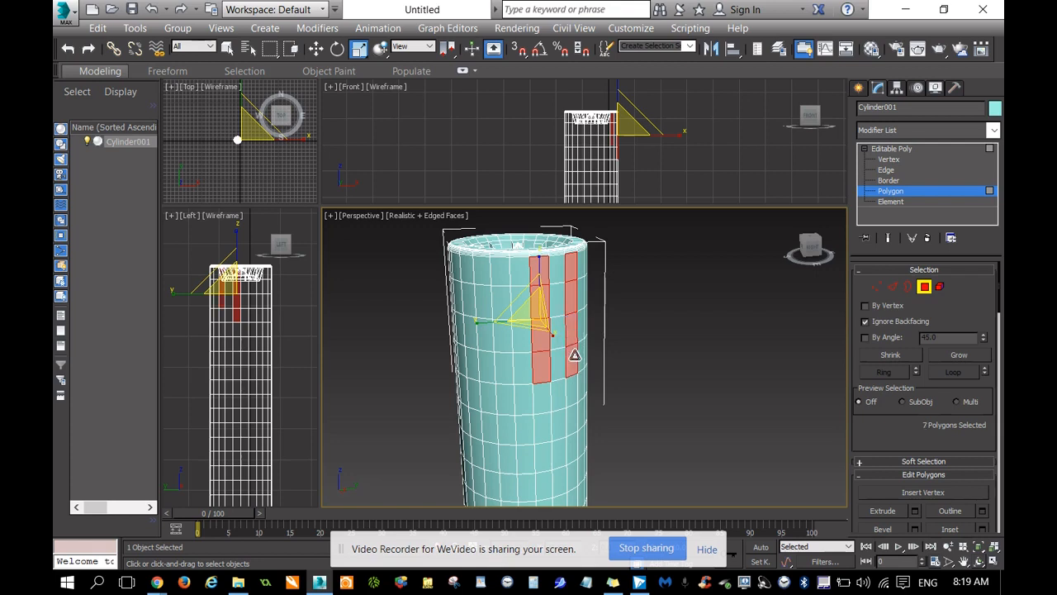
# Add the third and fourth alternating columns of four outer-wall polygons to the selection.
pyautogui.keyDown('ctrl'); pyautogui.click(500, 274); pyautogui.keyUp('ctrl')
pyautogui.keyDown('ctrl'); pyautogui.click(502, 302); pyautogui.keyUp('ctrl')
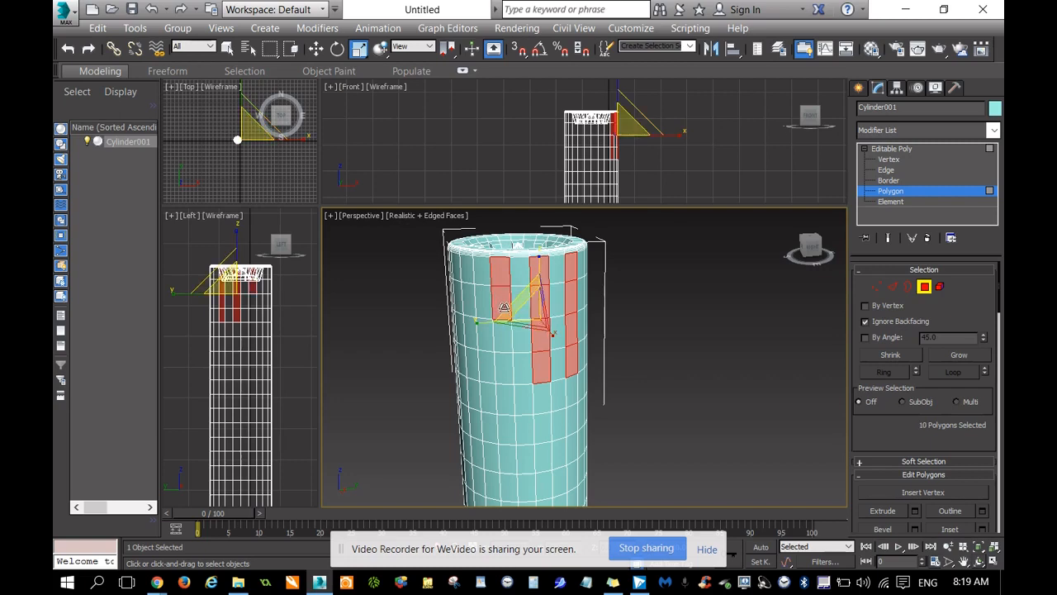
pyautogui.keyDown('ctrl'); pyautogui.click(505, 336); pyautogui.keyUp('ctrl')
pyautogui.keyDown('ctrl'); pyautogui.click(503, 367); pyautogui.keyUp('ctrl')
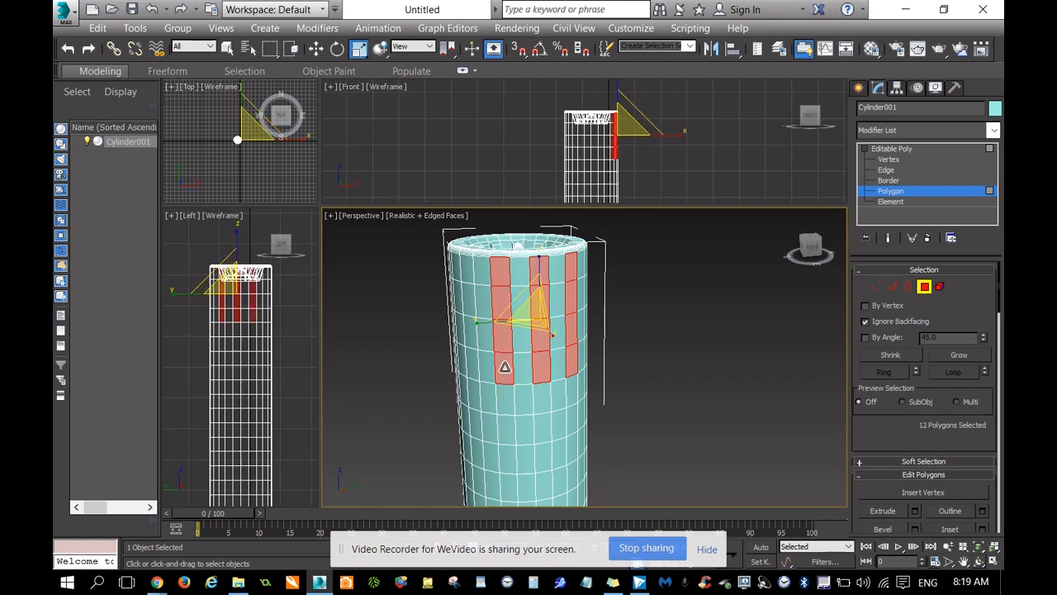
pyautogui.keyDown('ctrl'); pyautogui.click(473, 361); pyautogui.keyUp('ctrl')
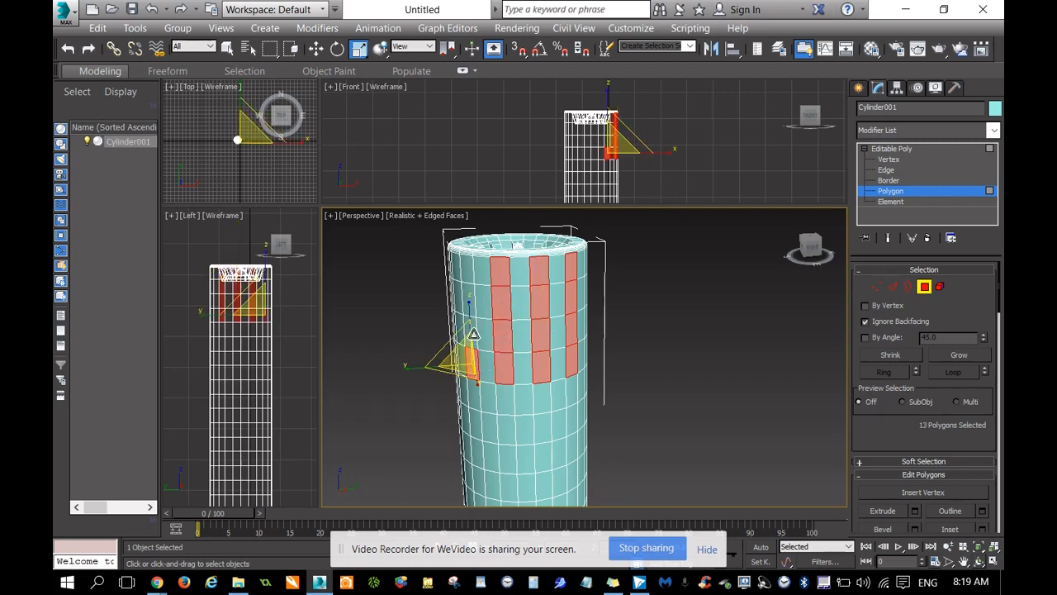
pyautogui.keyDown('ctrl'); pyautogui.click(474, 319); pyautogui.keyUp('ctrl')
pyautogui.keyDown('ctrl'); pyautogui.click(474, 302); pyautogui.keyUp('ctrl')
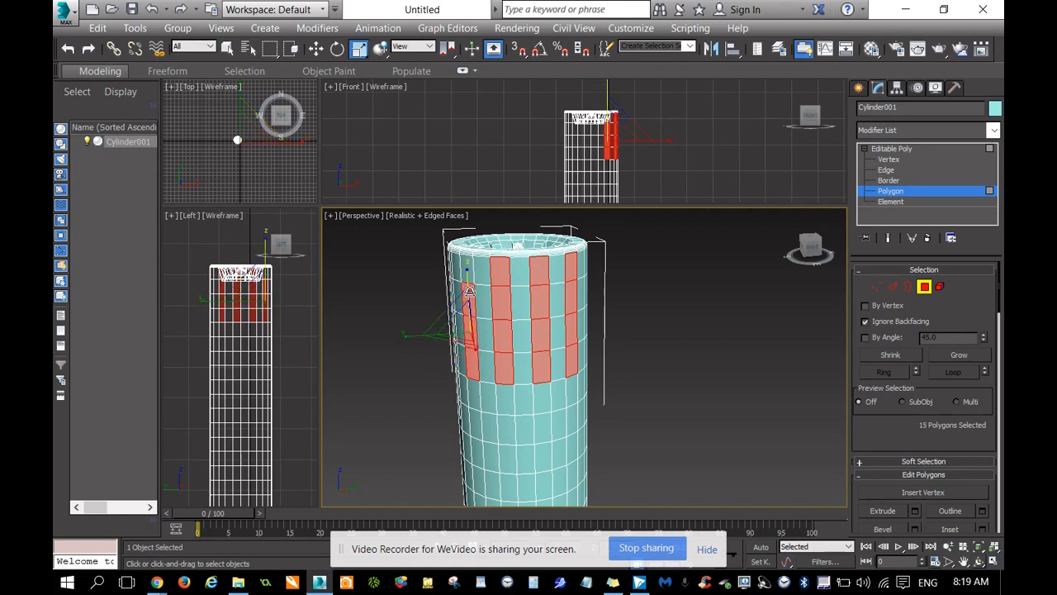
pyautogui.keyDown('ctrl'); pyautogui.click(469, 271); pyautogui.keyUp('ctrl')
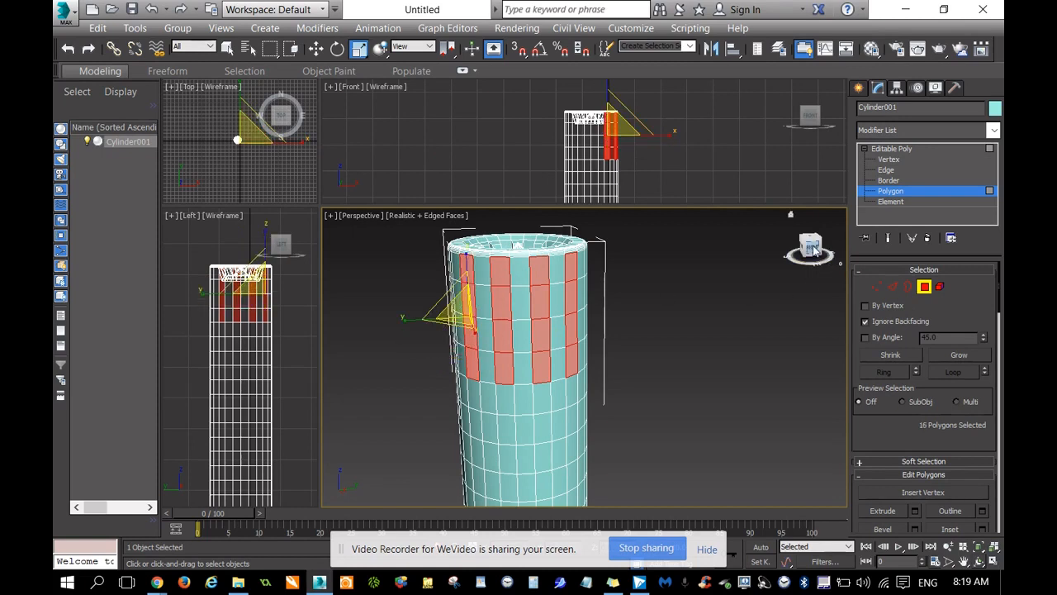
# Continue the alternating pattern around the back of the cylinder with the fifth, sixth and seventh four-polygon columns.
pyautogui.moveTo(813, 250); pyautogui.dragTo(781, 258)
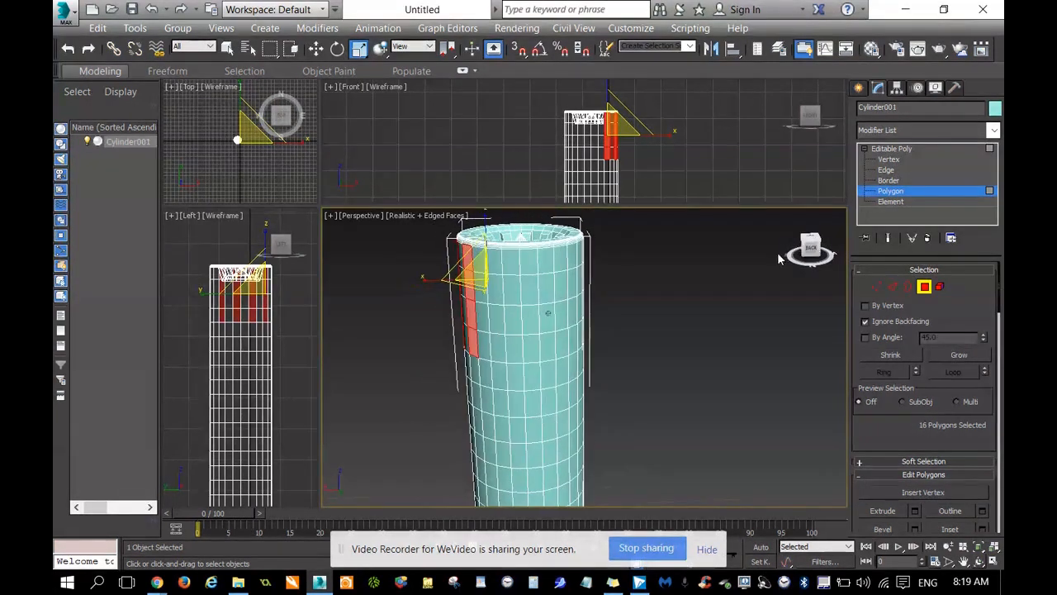
pyautogui.keyDown('ctrl'); pyautogui.click(494, 263); pyautogui.keyUp('ctrl')
pyautogui.keyDown('ctrl'); pyautogui.click(495, 290); pyautogui.keyUp('ctrl')
pyautogui.keyDown('ctrl'); pyautogui.click(497, 321); pyautogui.keyUp('ctrl')
pyautogui.keyDown('ctrl'); pyautogui.click(500, 351); pyautogui.keyUp('ctrl')
pyautogui.keyDown('ctrl'); pyautogui.click(534, 262); pyautogui.keyUp('ctrl')
pyautogui.keyDown('ctrl'); pyautogui.click(534, 291); pyautogui.keyUp('ctrl')
pyautogui.keyDown('ctrl'); pyautogui.click(534, 321); pyautogui.keyUp('ctrl')
pyautogui.keyDown('ctrl'); pyautogui.click(534, 349); pyautogui.keyUp('ctrl')
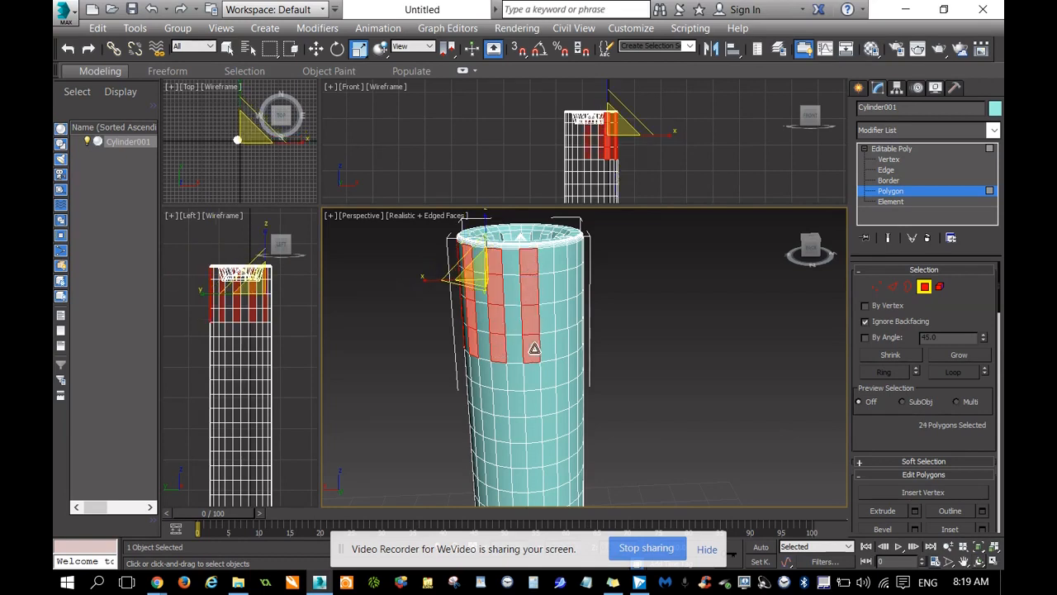
pyautogui.keyDown('ctrl'); pyautogui.click(563, 263); pyautogui.keyUp('ctrl')
pyautogui.keyDown('ctrl'); pyautogui.click(562, 290); pyautogui.keyUp('ctrl')
pyautogui.keyDown('ctrl'); pyautogui.click(563, 321); pyautogui.keyUp('ctrl')
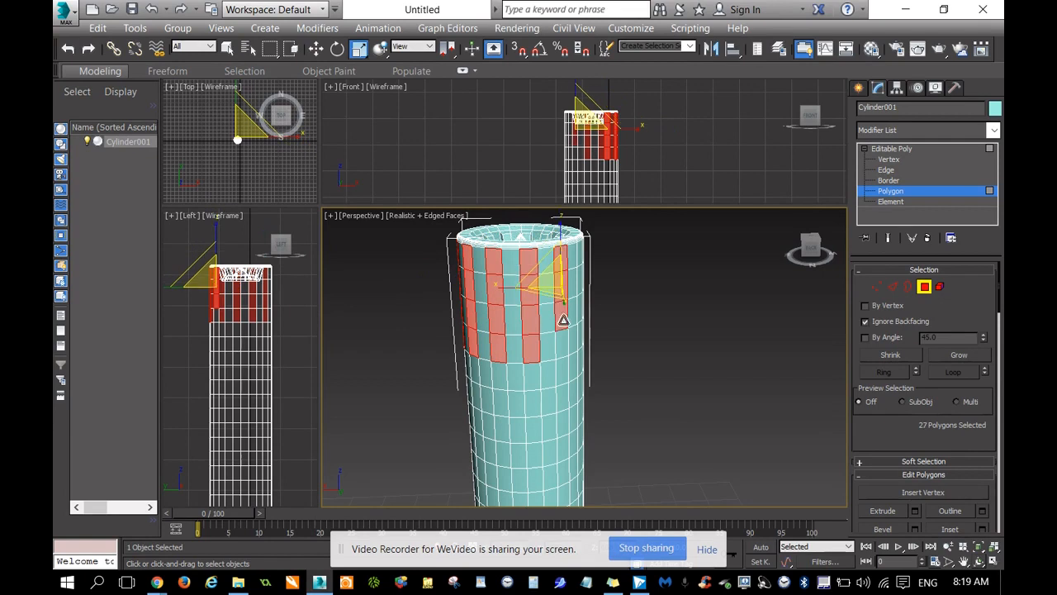
pyautogui.keyDown('ctrl'); pyautogui.click(562, 346); pyautogui.keyUp('ctrl')
# Add the eighth and ninth alternating columns of four polygons below the rim to the selection.
pyautogui.moveTo(810, 250); pyautogui.dragTo(635, 263)
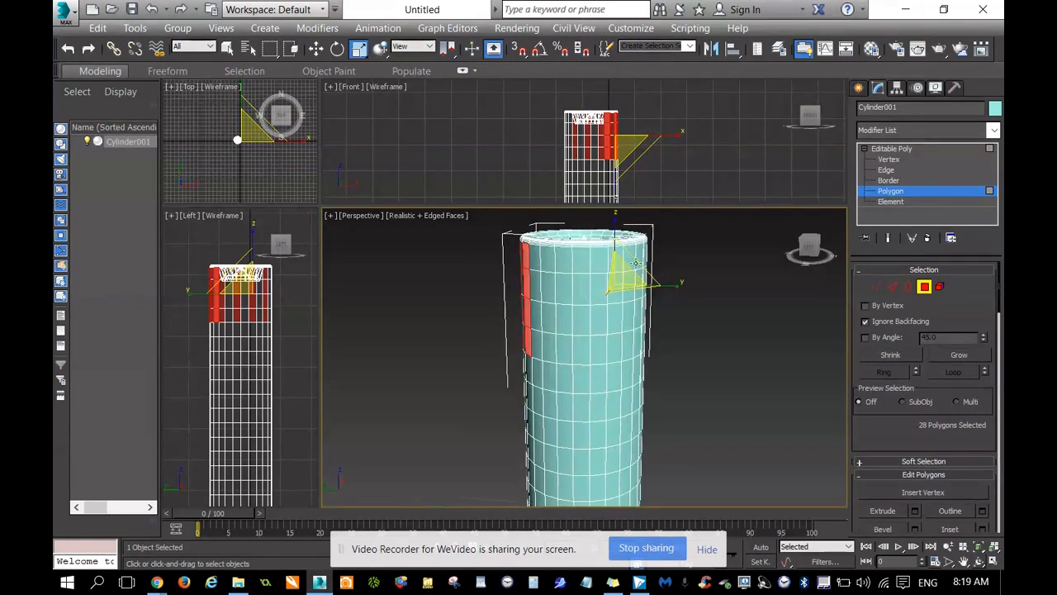
pyautogui.keyDown('ctrl'); pyautogui.click(546, 261); pyautogui.keyUp('ctrl')
pyautogui.keyDown('ctrl'); pyautogui.click(553, 291); pyautogui.keyUp('ctrl')
pyautogui.keyDown('ctrl'); pyautogui.click(555, 322); pyautogui.keyUp('ctrl')
pyautogui.keyDown('ctrl'); pyautogui.click(555, 340); pyautogui.keyUp('ctrl')
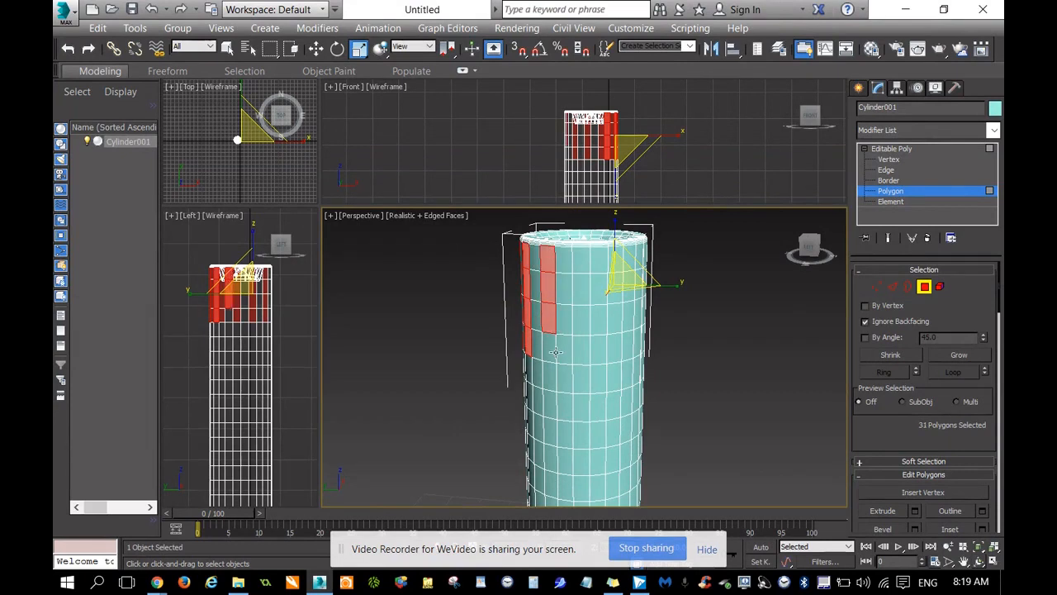
pyautogui.keyDown('ctrl'); pyautogui.click(584, 260); pyautogui.keyUp('ctrl')
pyautogui.keyDown('ctrl'); pyautogui.click(581, 291); pyautogui.keyUp('ctrl')
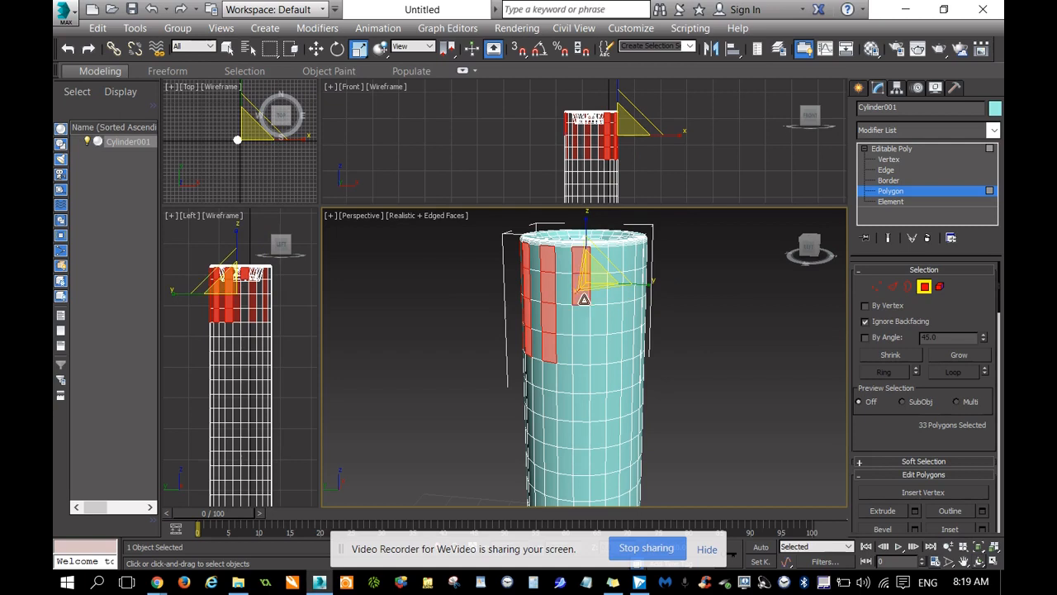
pyautogui.keyDown('ctrl'); pyautogui.click(584, 324); pyautogui.keyUp('ctrl')
pyautogui.keyDown('ctrl'); pyautogui.click(580, 351); pyautogui.keyUp('ctrl')
# Add the tenth and eleventh alternating columns of four outer-wall polygons below the rim to the selection.
pyautogui.keyDown('alt'); pyautogui.moveTo(579, 351); pyautogui.dragTo(683, 264, button='middle'); pyautogui.keyUp('alt')
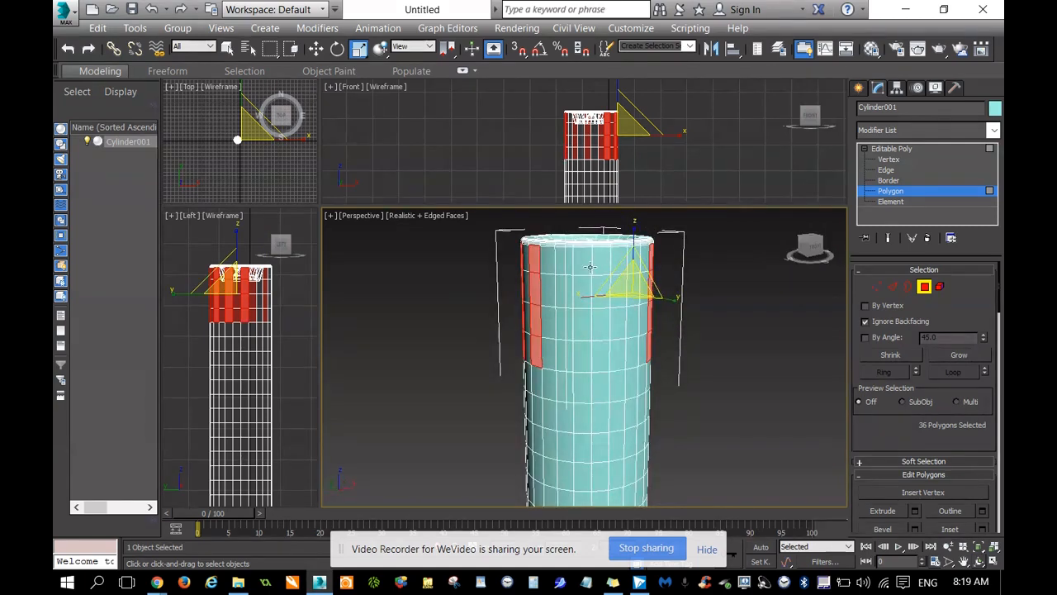
pyautogui.keyDown('ctrl'); pyautogui.click(558, 265); pyautogui.keyUp('ctrl')
pyautogui.keyDown('ctrl'); pyautogui.click(563, 294); pyautogui.keyUp('ctrl')
pyautogui.keyDown('ctrl'); pyautogui.click(561, 323); pyautogui.keyUp('ctrl')
pyautogui.keyDown('ctrl'); pyautogui.click(562, 355); pyautogui.keyUp('ctrl')
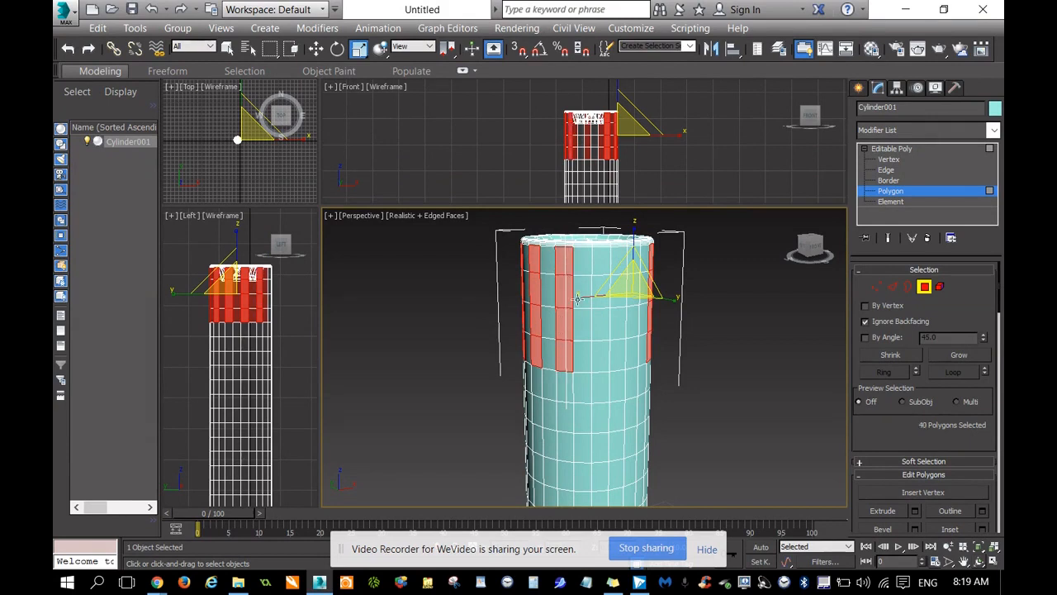
pyautogui.keyDown('ctrl'); pyautogui.click(601, 261); pyautogui.keyUp('ctrl')
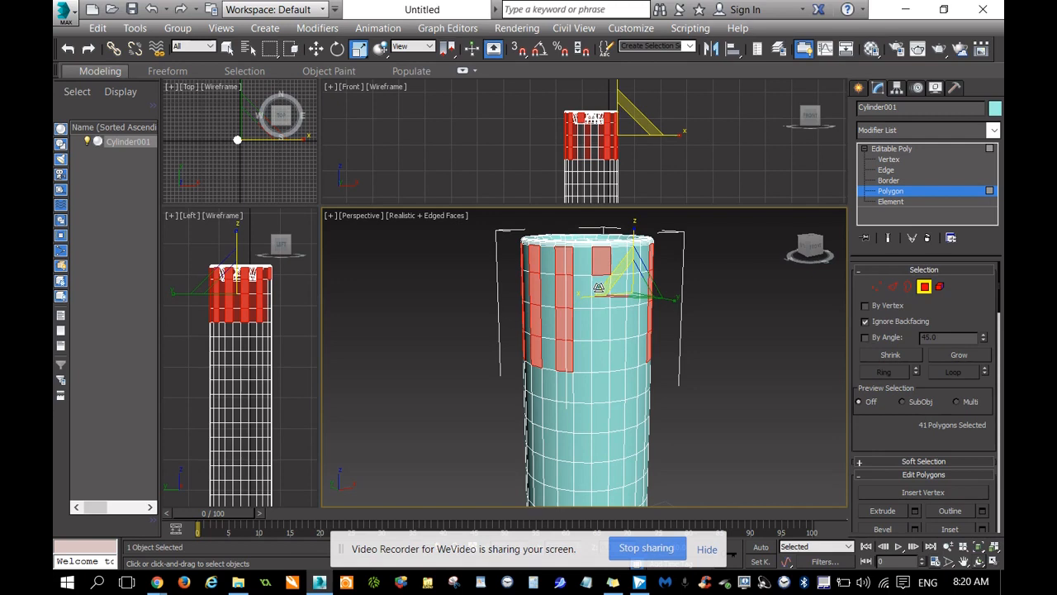
pyautogui.keyDown('ctrl'); pyautogui.click(599, 293); pyautogui.keyUp('ctrl')
pyautogui.keyDown('ctrl'); pyautogui.click(600, 325); pyautogui.keyUp('ctrl')
pyautogui.keyDown('ctrl'); pyautogui.click(600, 355); pyautogui.keyUp('ctrl')
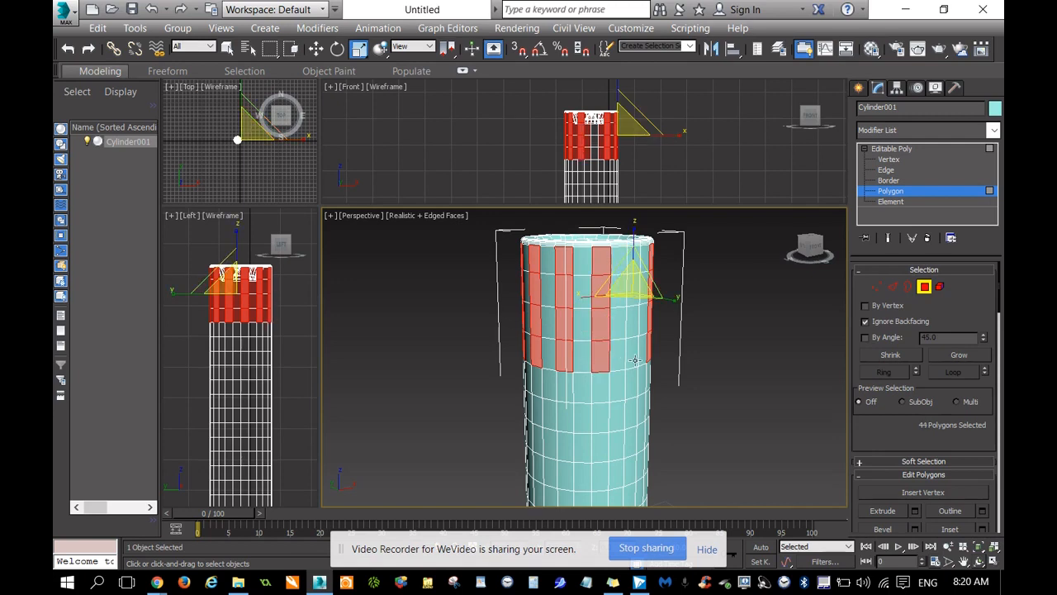
# Complete the alternating pattern by adding the twelfth column of four polygons to the selection.
pyautogui.keyDown('ctrl'); pyautogui.click(635, 360); pyautogui.keyUp('ctrl')
pyautogui.keyDown('ctrl'); pyautogui.click(635, 323); pyautogui.keyUp('ctrl')
pyautogui.keyDown('ctrl'); pyautogui.click(634, 293); pyautogui.keyUp('ctrl')
pyautogui.keyDown('ctrl'); pyautogui.click(635, 262); pyautogui.keyUp('ctrl')
# Bevel all the selected polygon columns outward into tapered vertical ribs around the hilt head.
pyautogui.moveTo(814, 246)
pyautogui.mouseDown()
pyautogui.moveTo(817, 260)
pyautogui.moveTo(823, 246)
pyautogui.moveTo(817, 263)
pyautogui.mouseUp()
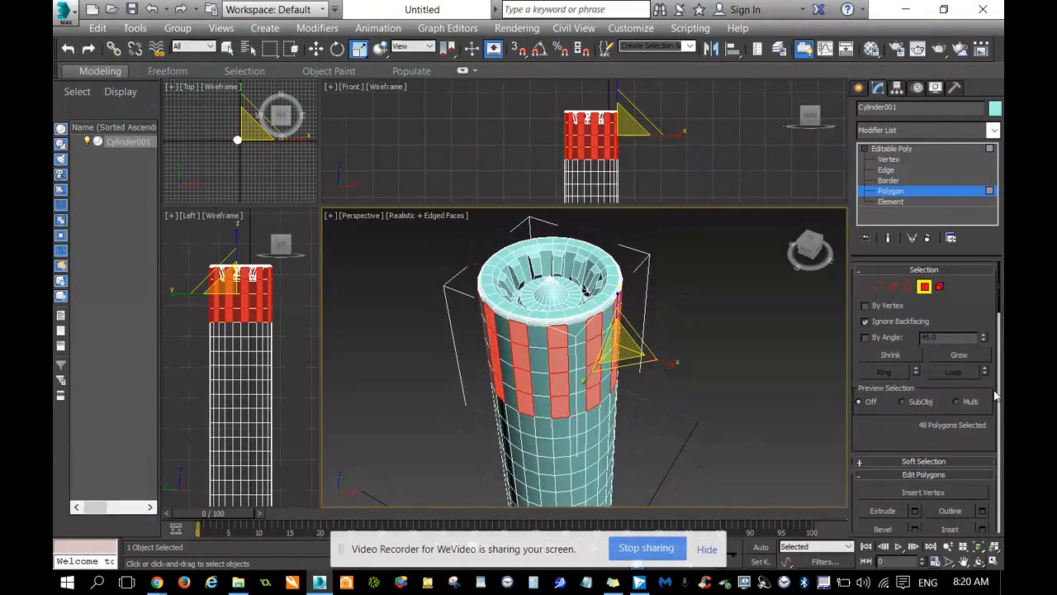
pyautogui.scroll(-3, 914, 422)
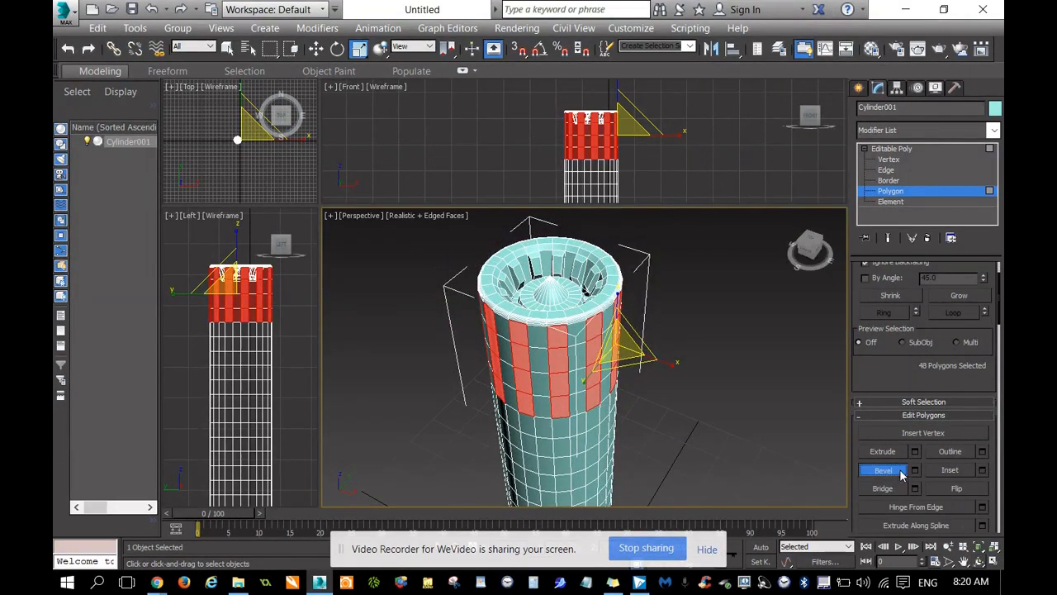
pyautogui.moveTo(560, 399); pyautogui.dragTo(562, 394)
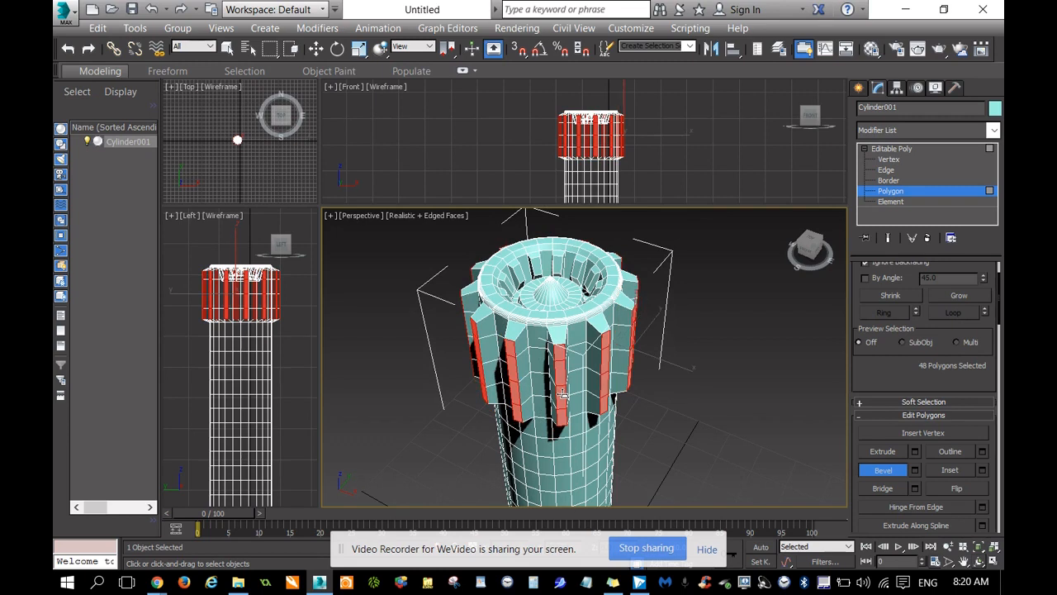
# Move the ribs' outer faces slightly down along the Z axis.
pyautogui.click(817, 251)
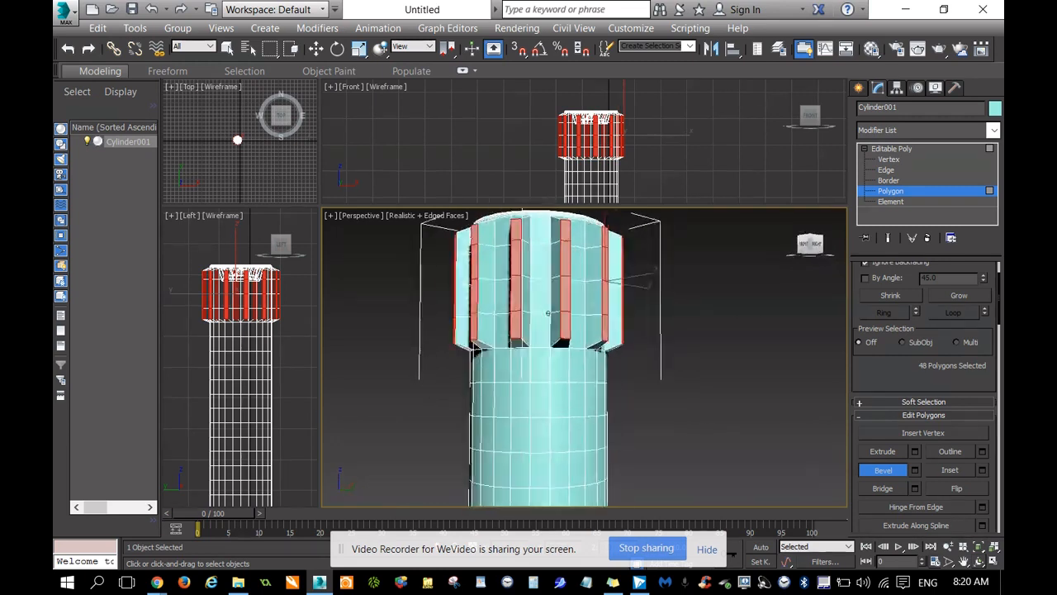
pyautogui.keyDown('alt'); pyautogui.moveTo(548, 313); pyautogui.dragTo(548, 313, button='middle'); pyautogui.keyUp('alt')
pyautogui.scroll(-3, 682, 277)
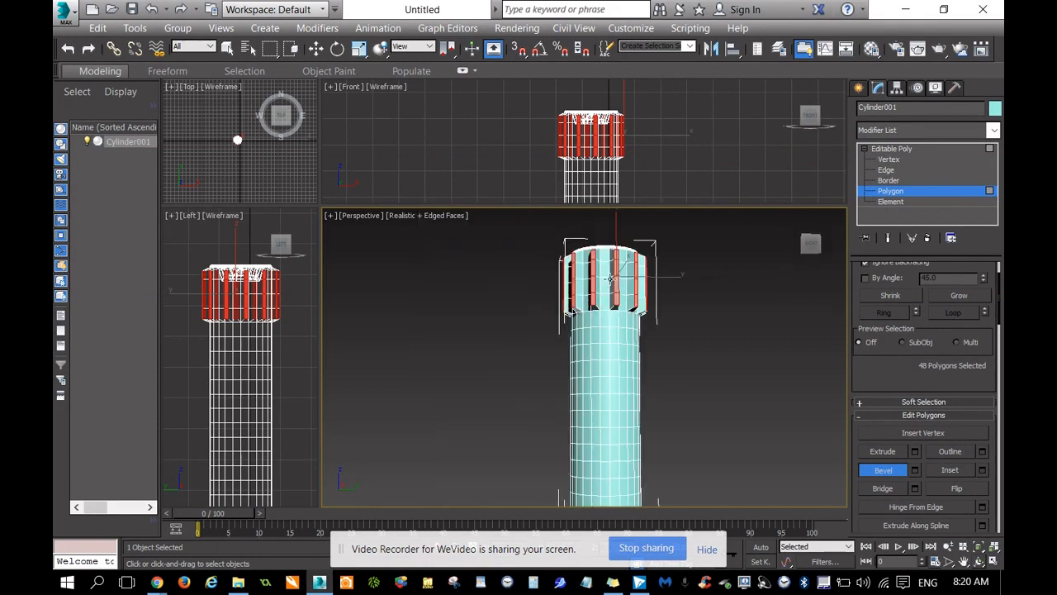
pyautogui.press('r')
pyautogui.rightClick(592, 279)
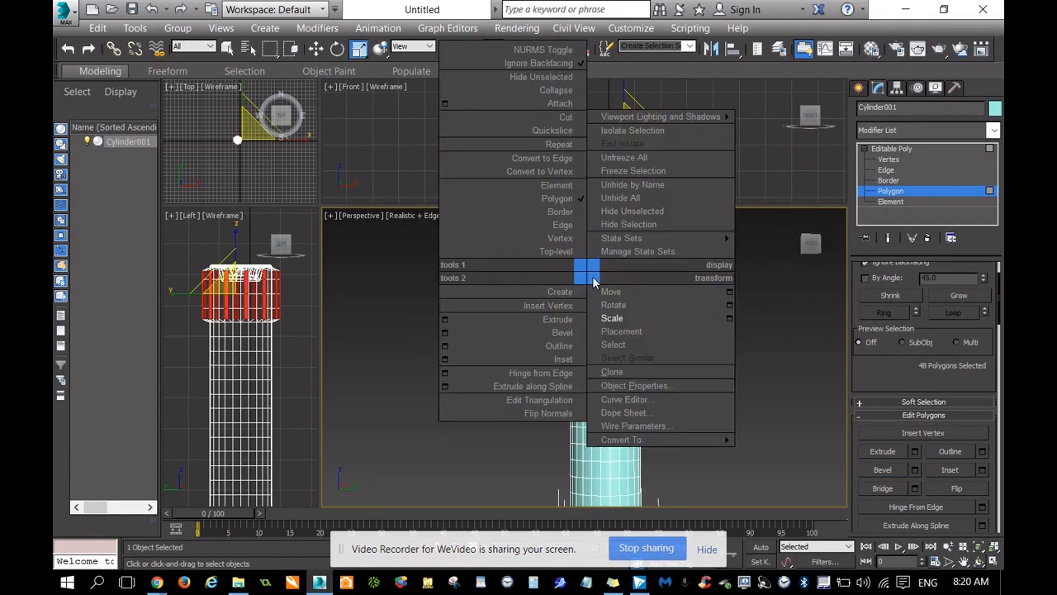
pyautogui.click(611, 292)
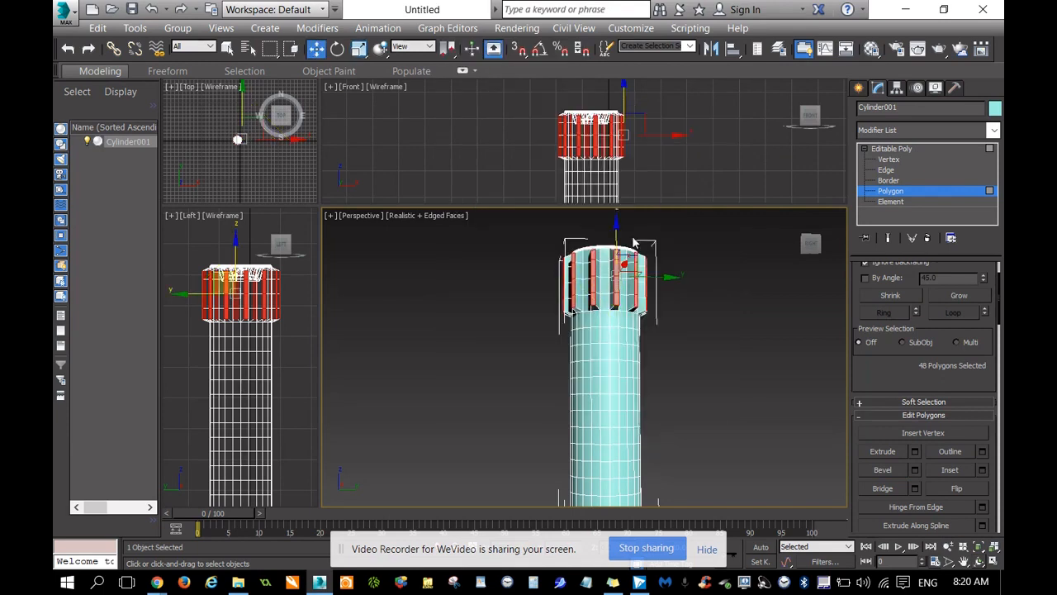
pyautogui.moveTo(616, 223); pyautogui.dragTo(616, 225)
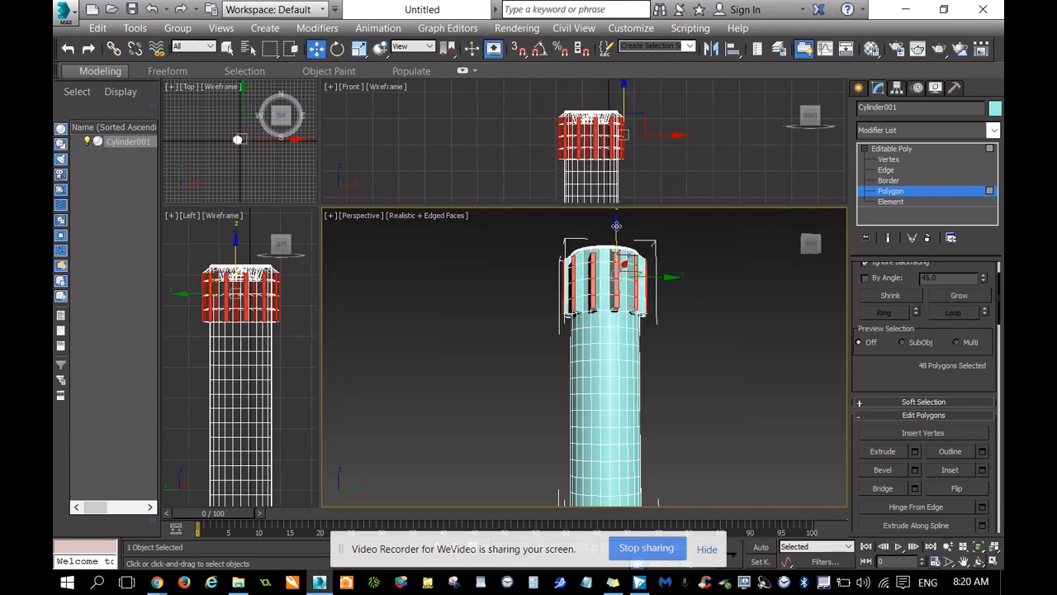
# Switch to Vertex level and box-select the row of rib vertices just above the ribs' lower ends.
pyautogui.scroll(3, 635, 248)
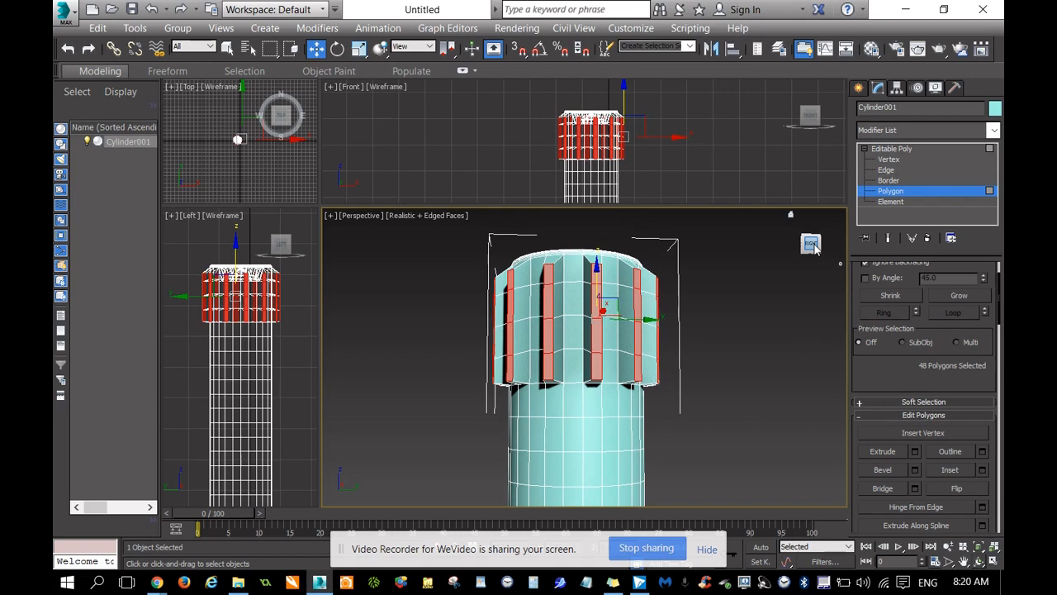
pyautogui.moveTo(814, 247); pyautogui.dragTo(730, 382)
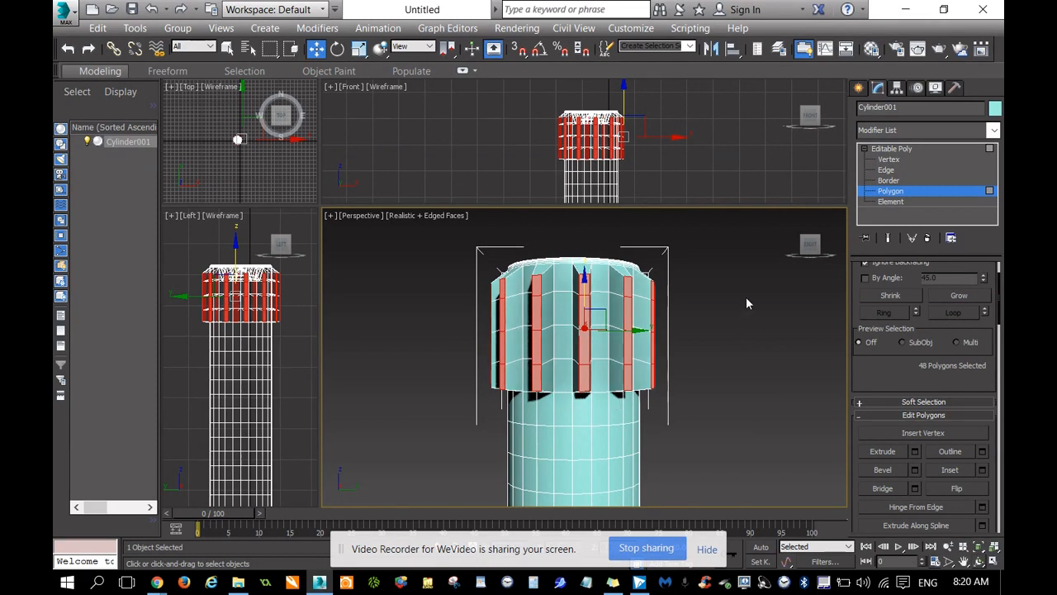
pyautogui.moveTo(810, 245); pyautogui.dragTo(795, 269)
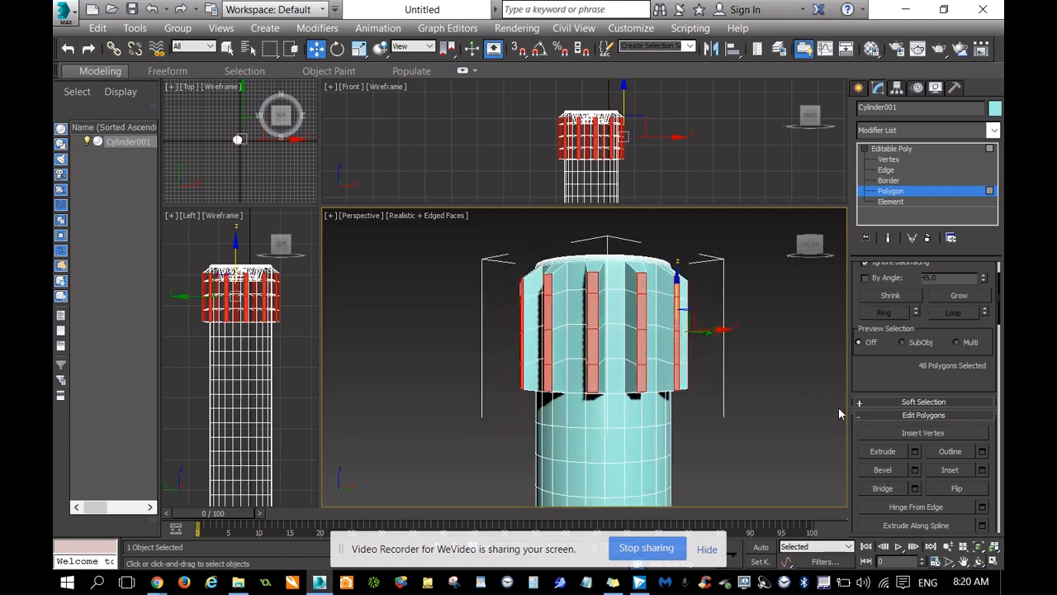
pyautogui.scroll(2, 890, 462)
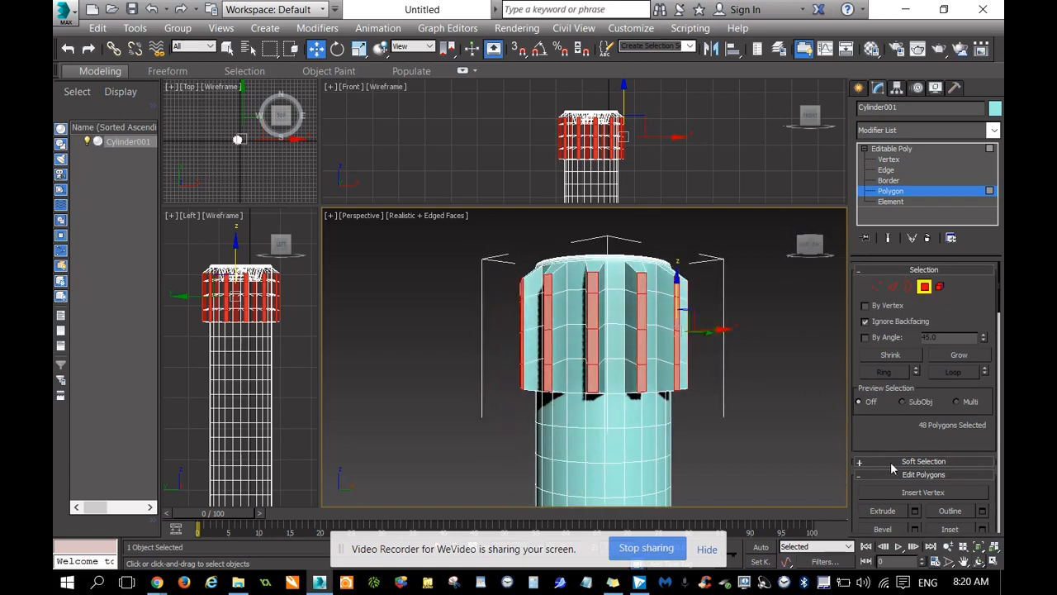
pyautogui.click(876, 287)
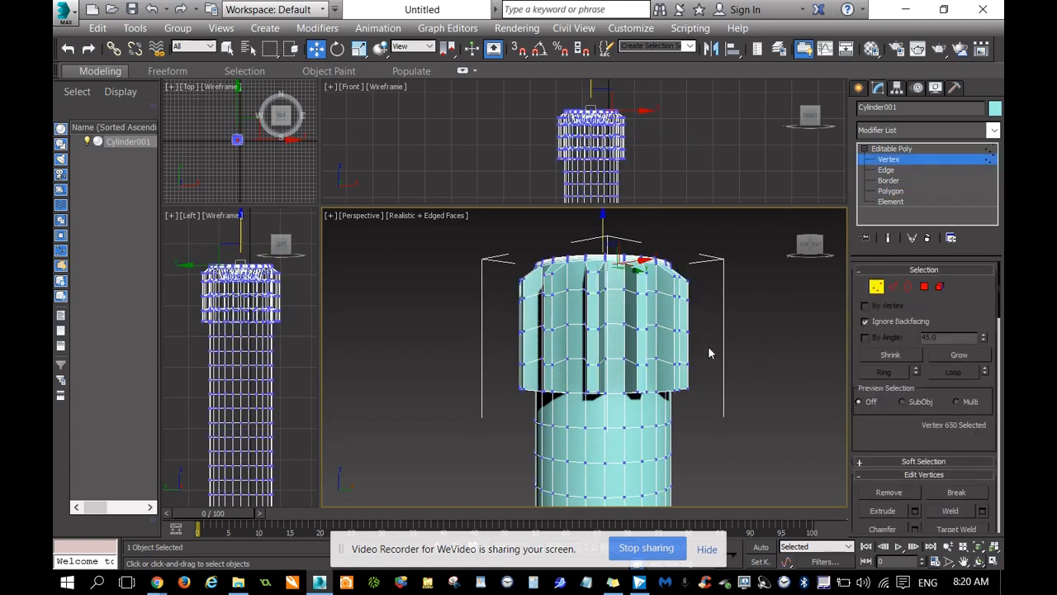
pyautogui.moveTo(708, 340); pyautogui.dragTo(493, 367)
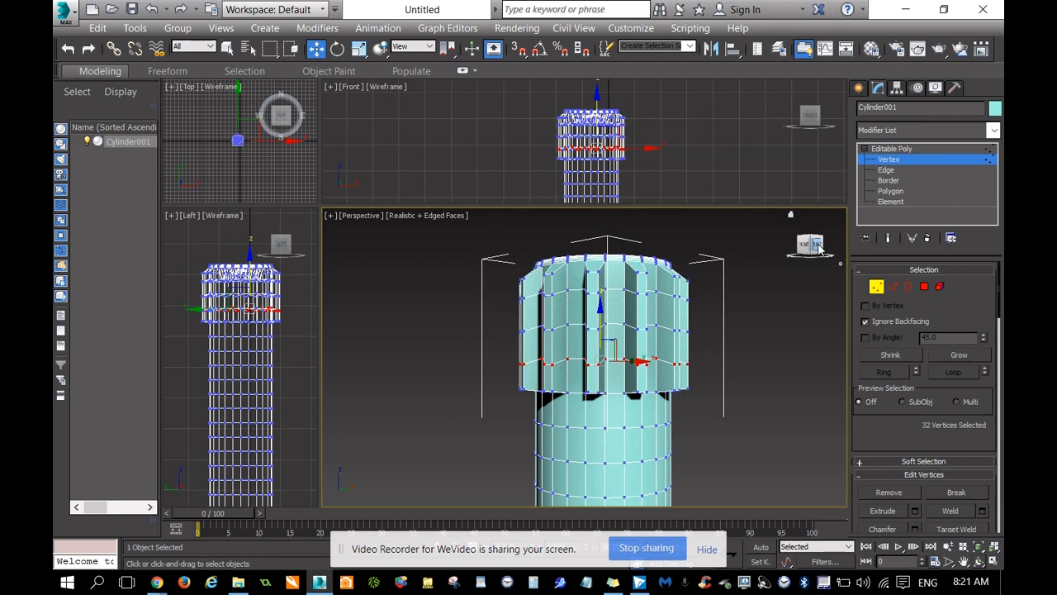
# Turn off Ignore Backfacing and reselect that vertex row around the whole circumference.
pyautogui.moveTo(809, 247)
pyautogui.mouseDown()
pyautogui.moveTo(605, 347)
pyautogui.moveTo(808, 243)
pyautogui.mouseUp()
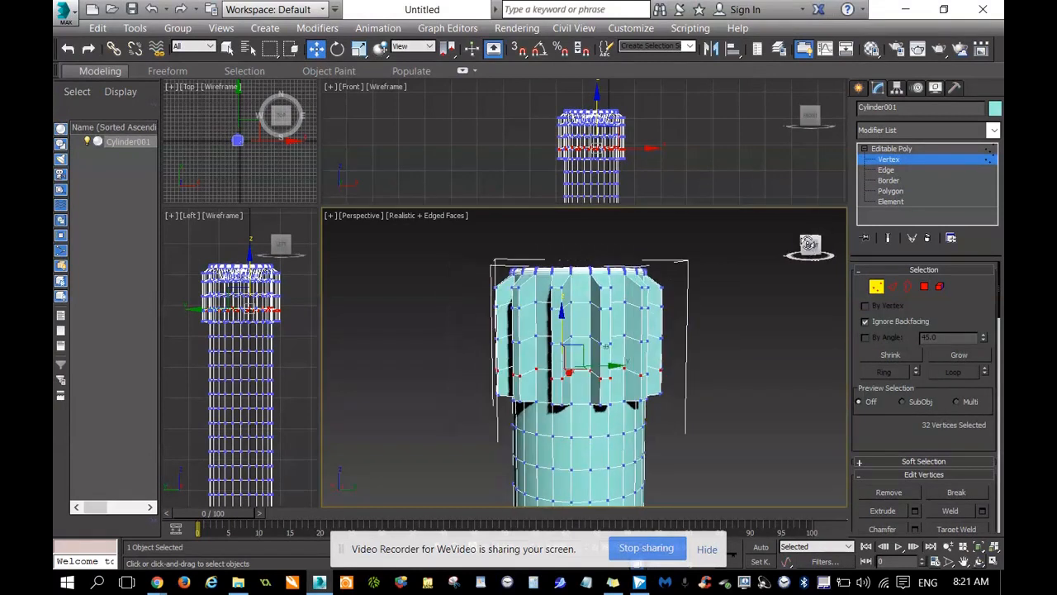
pyautogui.click(810, 245)
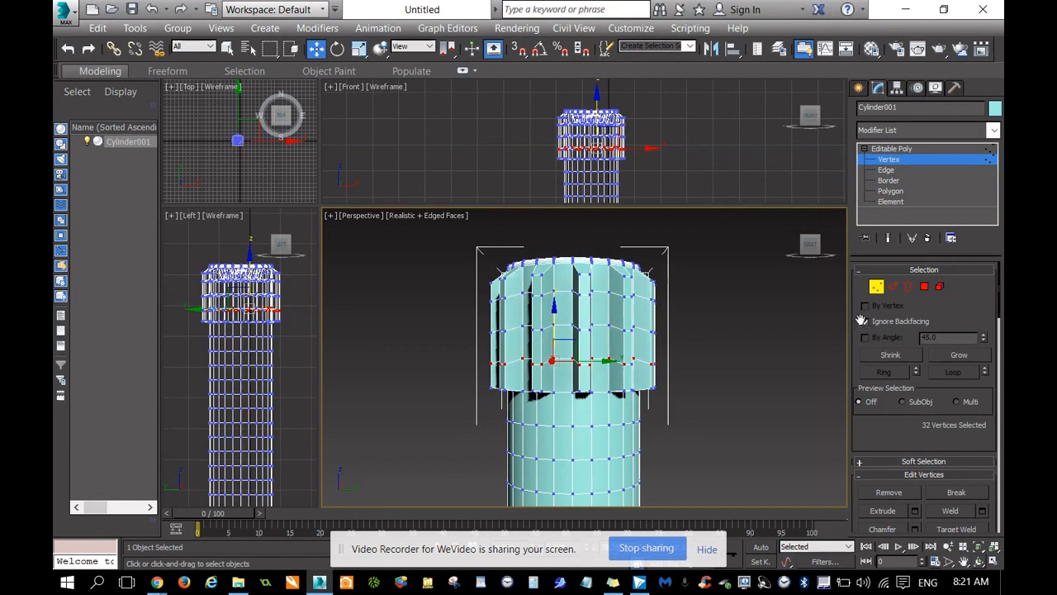
pyautogui.click(686, 361)
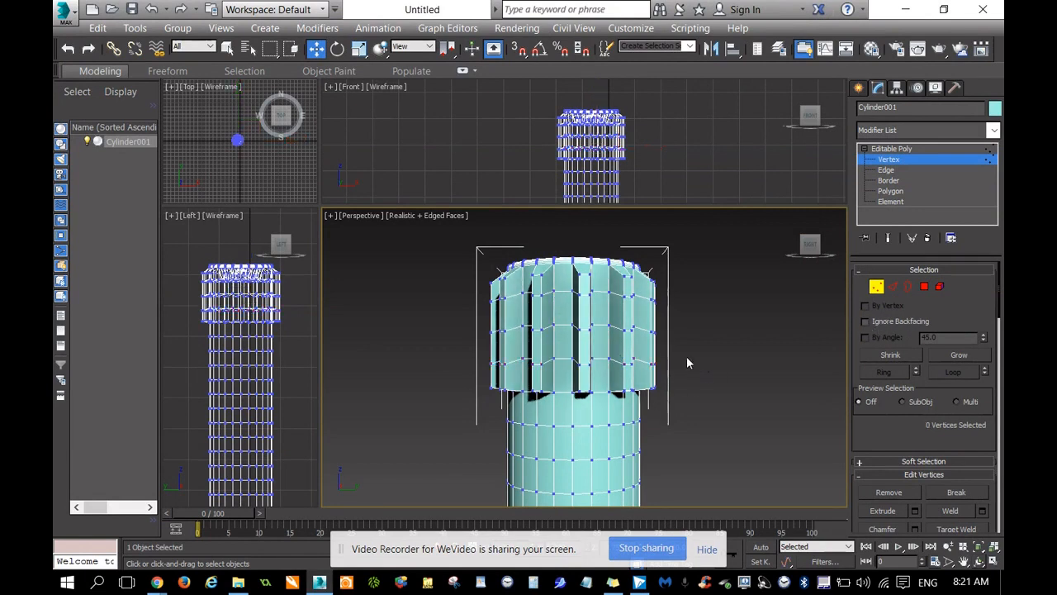
pyautogui.moveTo(678, 339); pyautogui.dragTo(474, 381)
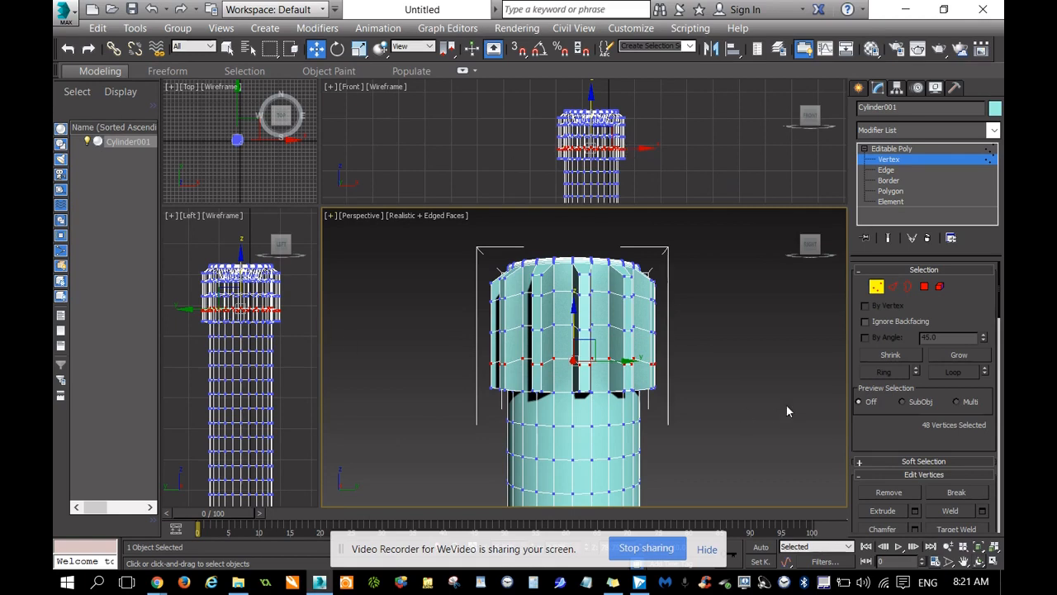
# Try scaling the selected vertex ring inward in the XY plane, and undo the scaling.
pyautogui.rightClick(628, 367)
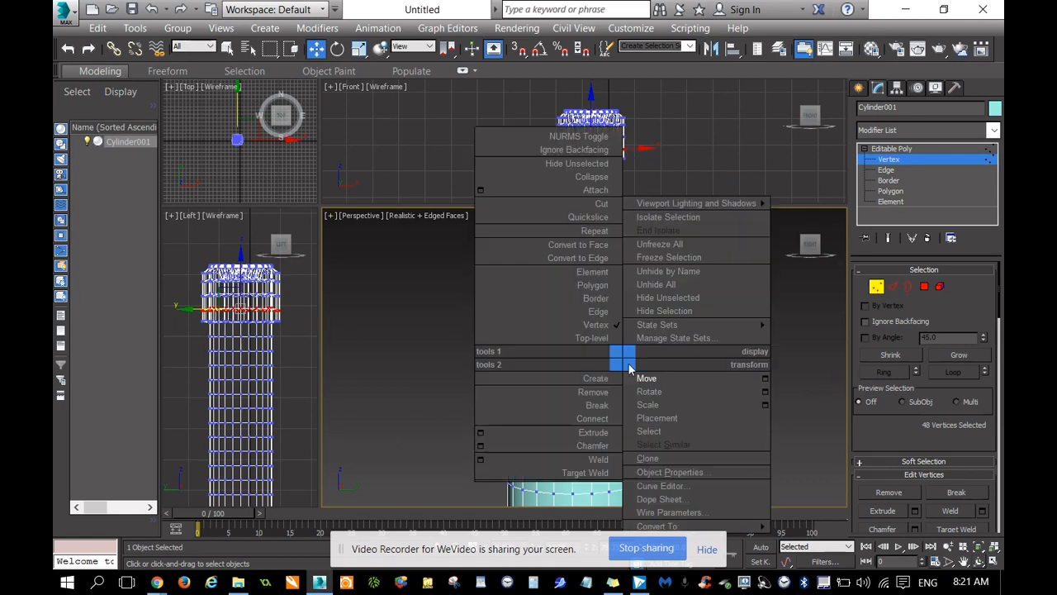
pyautogui.click(658, 405)
pyautogui.moveTo(814, 251); pyautogui.dragTo(807, 273)
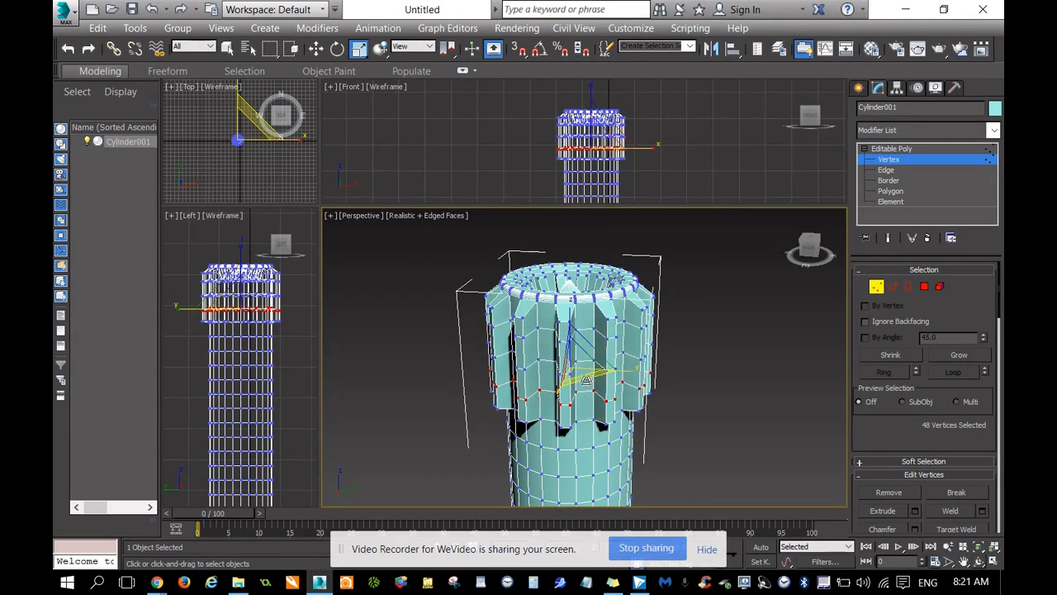
pyautogui.moveTo(592, 378)
pyautogui.mouseDown()
pyautogui.moveTo(600, 383)
pyautogui.moveTo(585, 384)
pyautogui.moveTo(604, 387)
pyautogui.moveTo(588, 378)
pyautogui.mouseUp()
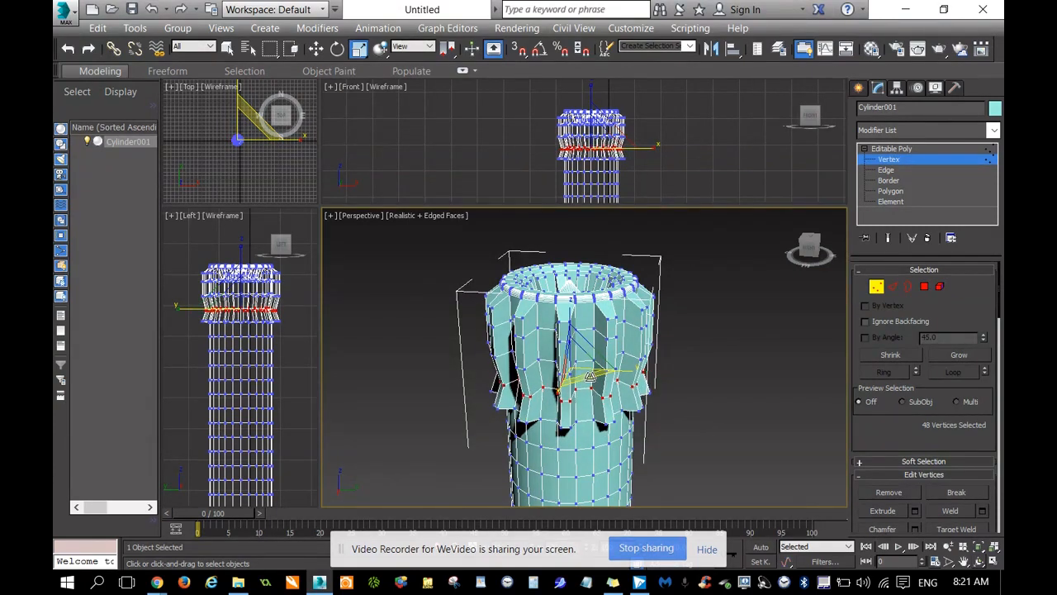
pyautogui.hotkey('ctrl', 'z')
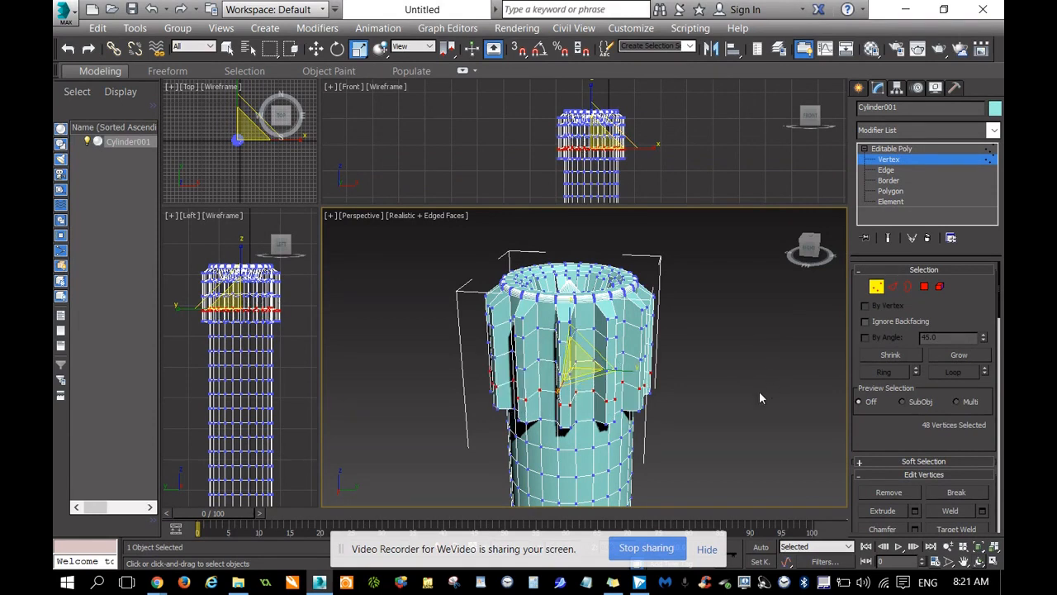
# Enable Soft Selection for the vertex ring, enter a falloff of 2 and raise it to 2.805.
pyautogui.click(861, 462)
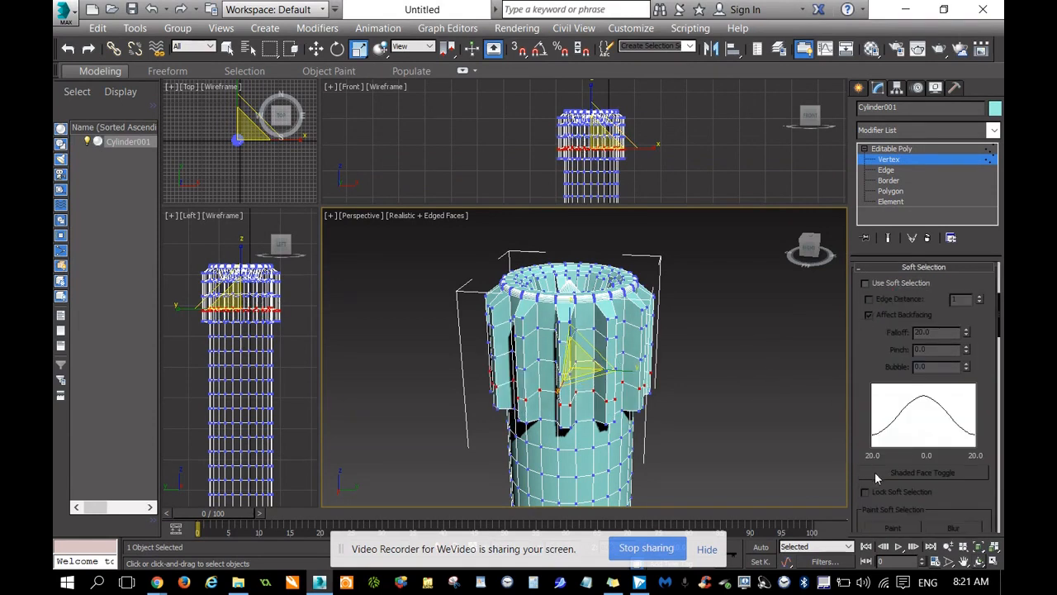
pyautogui.click(864, 283)
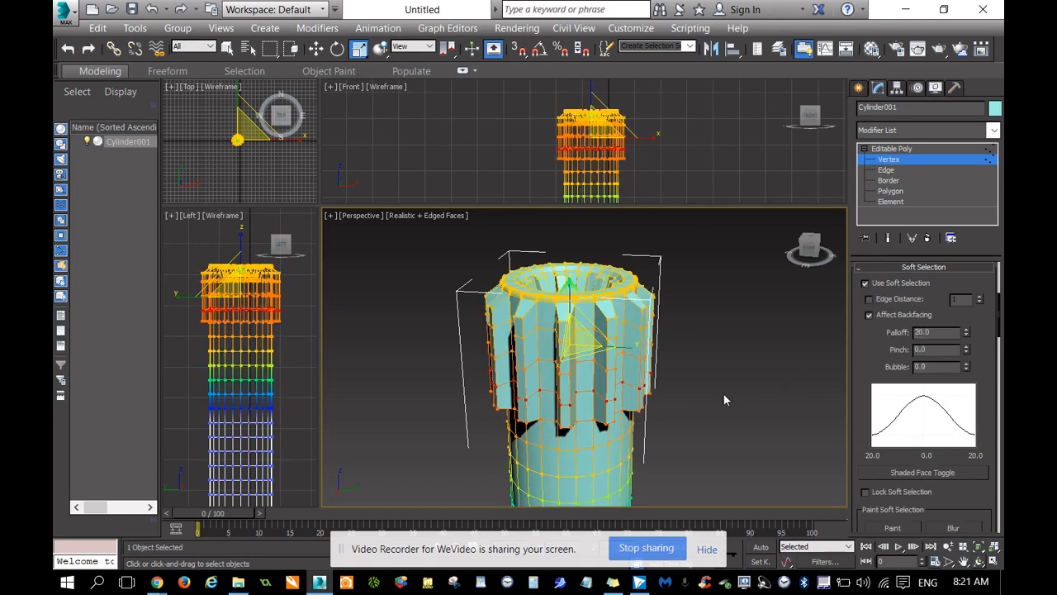
pyautogui.doubleClick(944, 331)
pyautogui.write('2')
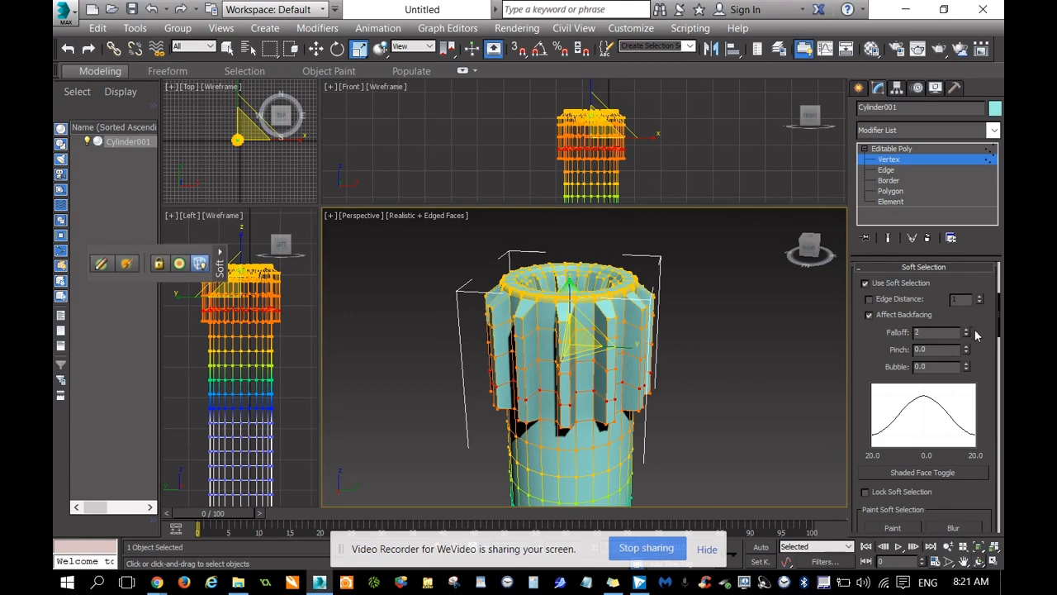
pyautogui.press('Return')
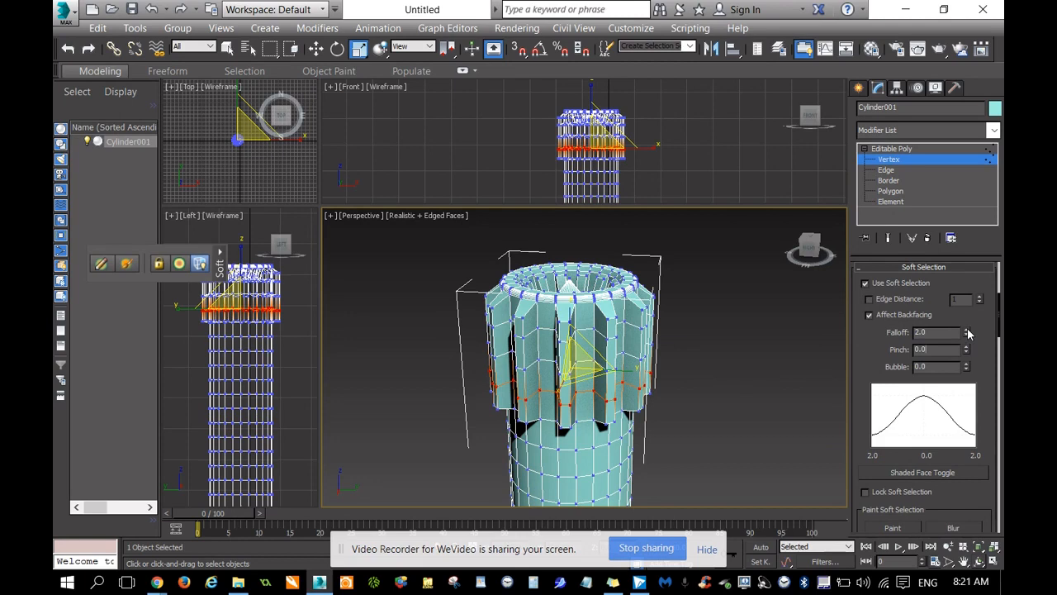
pyautogui.moveTo(968, 333); pyautogui.dragTo(968, 333)
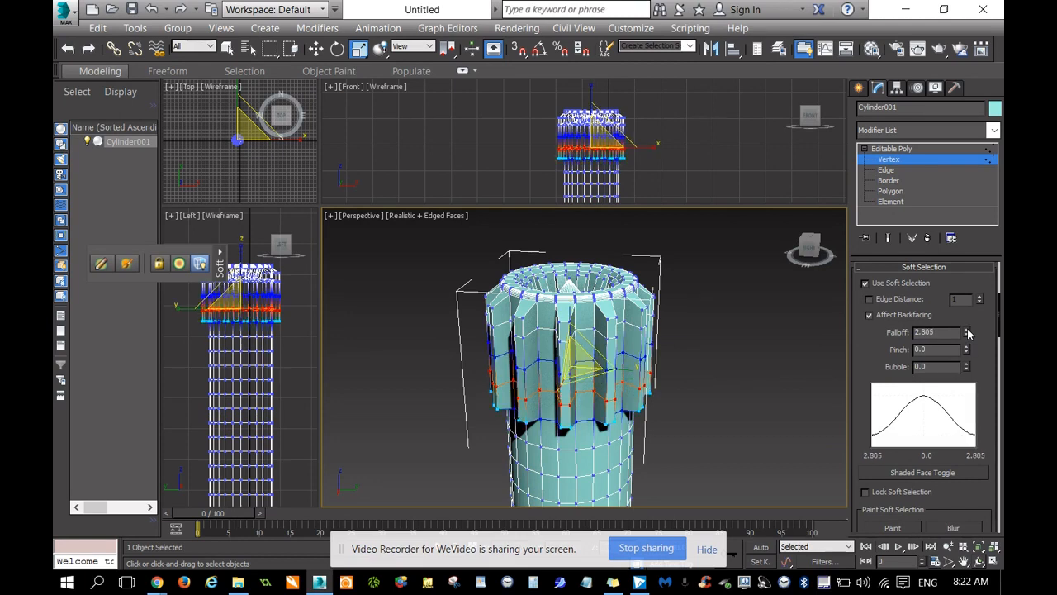
# Increase the soft selection falloff to 3.457 and scale the vertex ring slightly outward so the lower ribs bulge.
pyautogui.moveTo(588, 373)
pyautogui.mouseDown()
pyautogui.moveTo(599, 386)
pyautogui.moveTo(585, 373)
pyautogui.mouseUp()
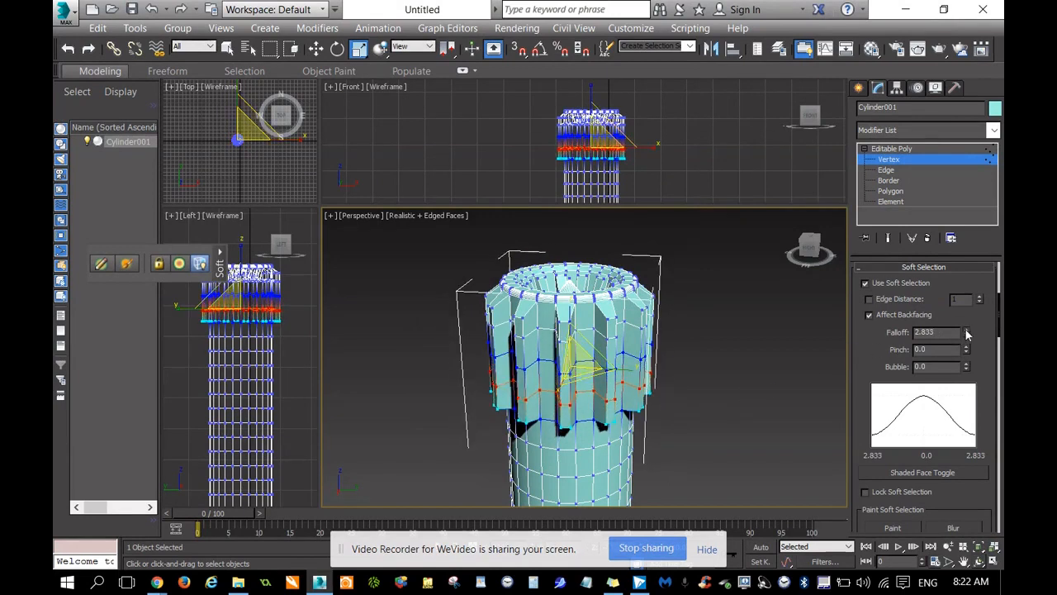
pyautogui.moveTo(968, 333); pyautogui.dragTo(968, 324)
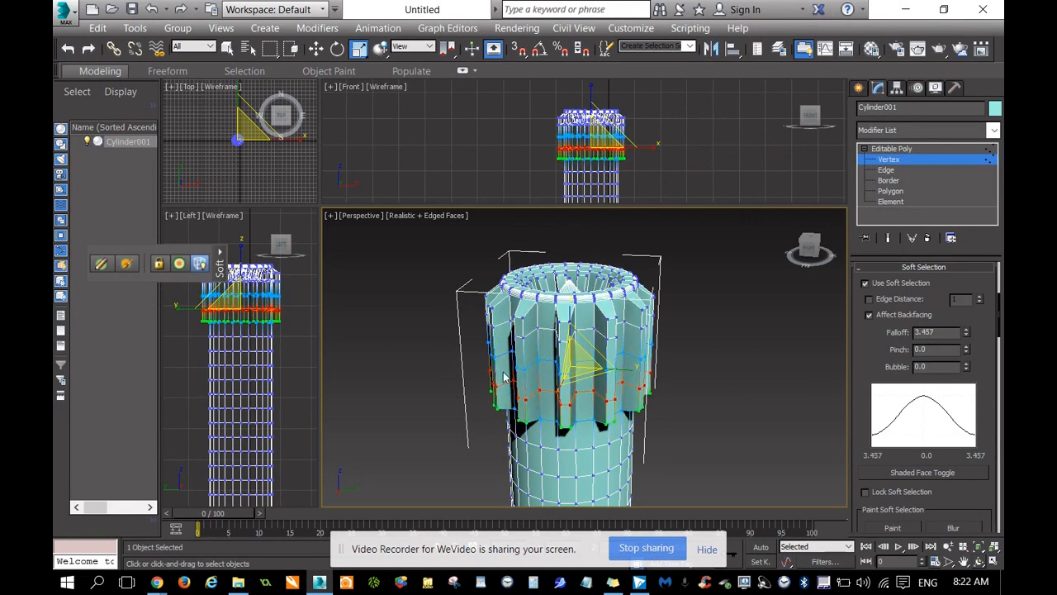
pyautogui.moveTo(594, 376); pyautogui.dragTo(597, 378)
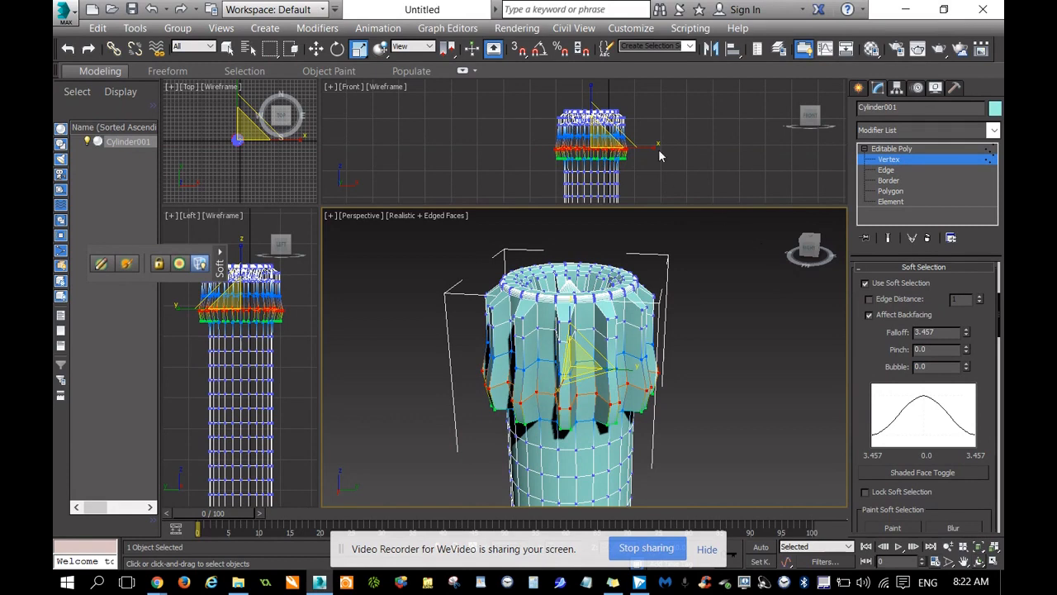
pyautogui.scroll(5, 590, 149)
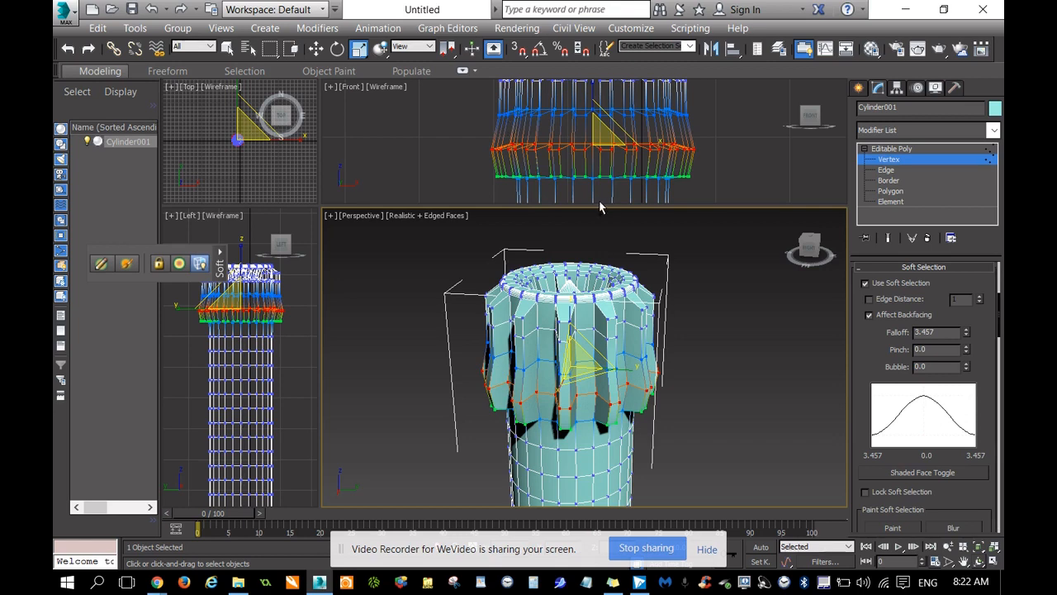
# Undo the last scaling of the vertex ring and raise the soft selection falloff to 4.613.
pyautogui.hotkey('ctrl', 'z')
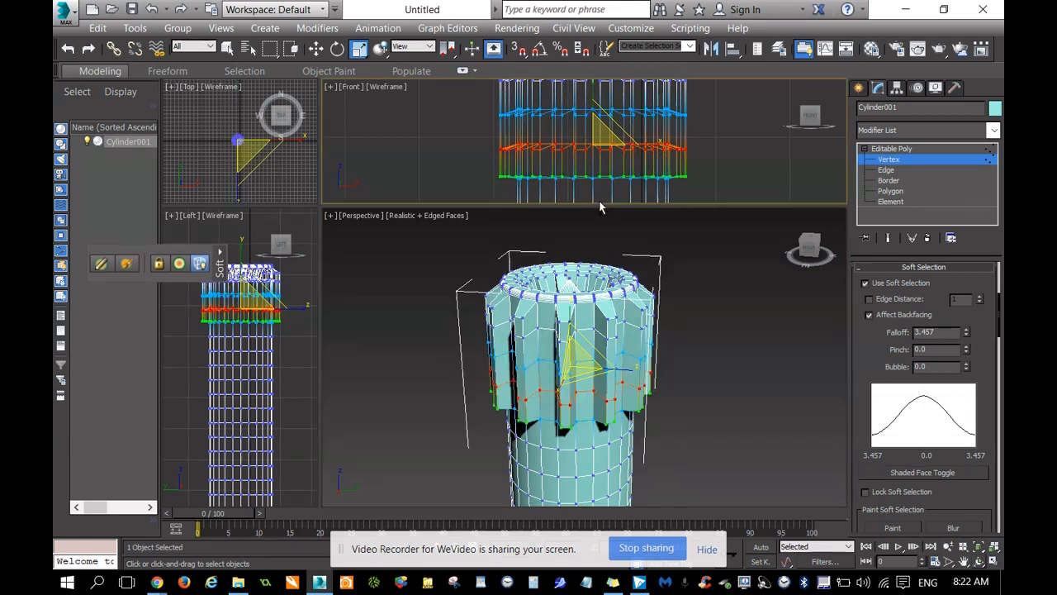
pyautogui.click(967, 330)
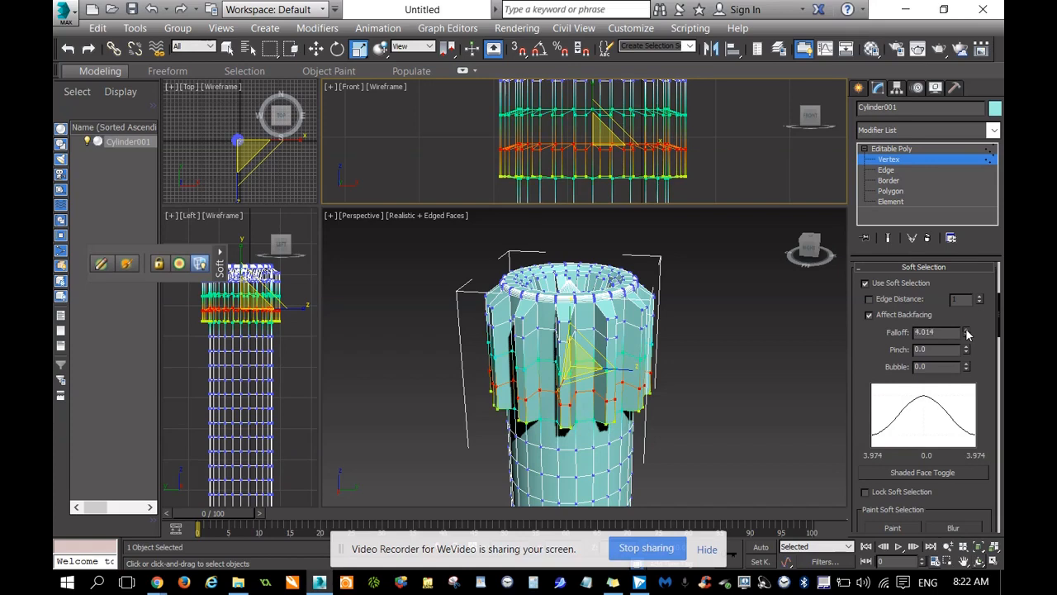
pyautogui.click(967, 330)
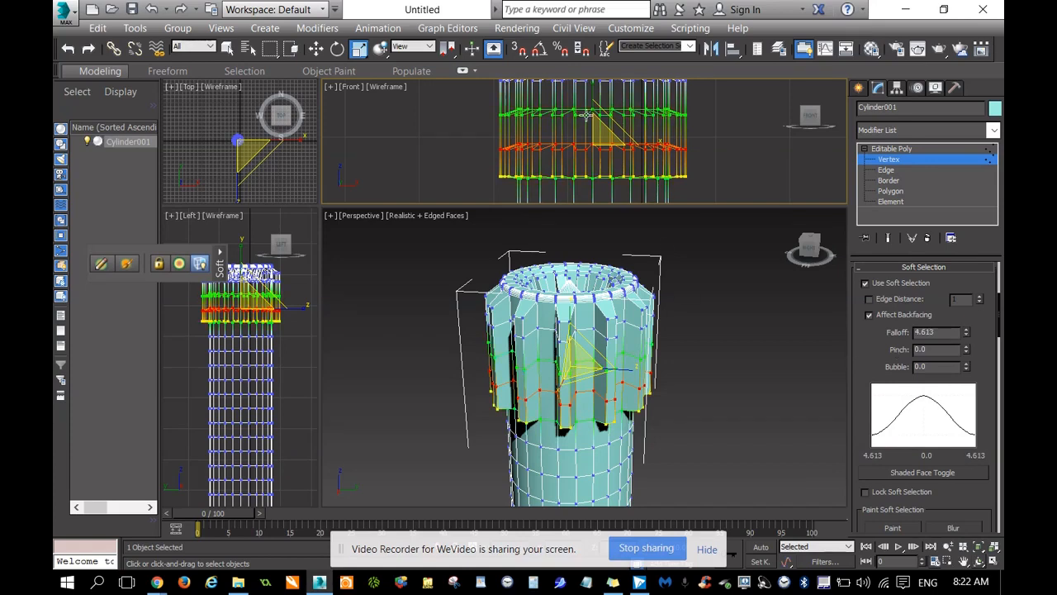
pyautogui.scroll(-3, 586, 119)
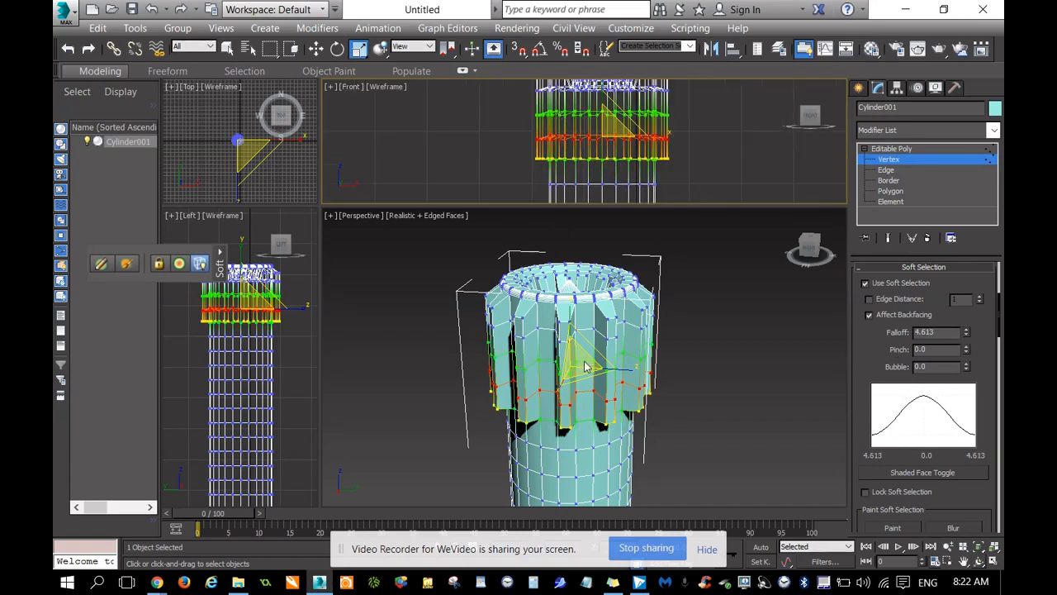
# Scale the soft-selected vertex ring outward in the XY plane so the lower part of the emitter head flares.
pyautogui.rightClick(686, 383)
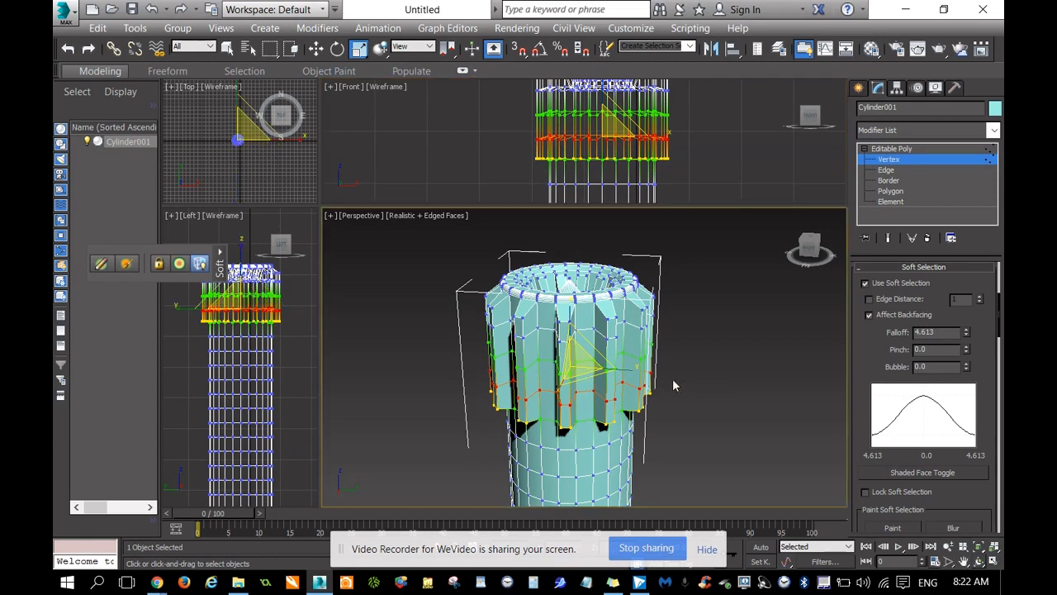
pyautogui.moveTo(587, 375); pyautogui.dragTo(761, 281)
pyautogui.moveTo(812, 252); pyautogui.dragTo(776, 247)
pyautogui.keyDown('alt'); pyautogui.moveTo(605, 346); pyautogui.dragTo(813, 315, button='middle'); pyautogui.keyUp('alt')
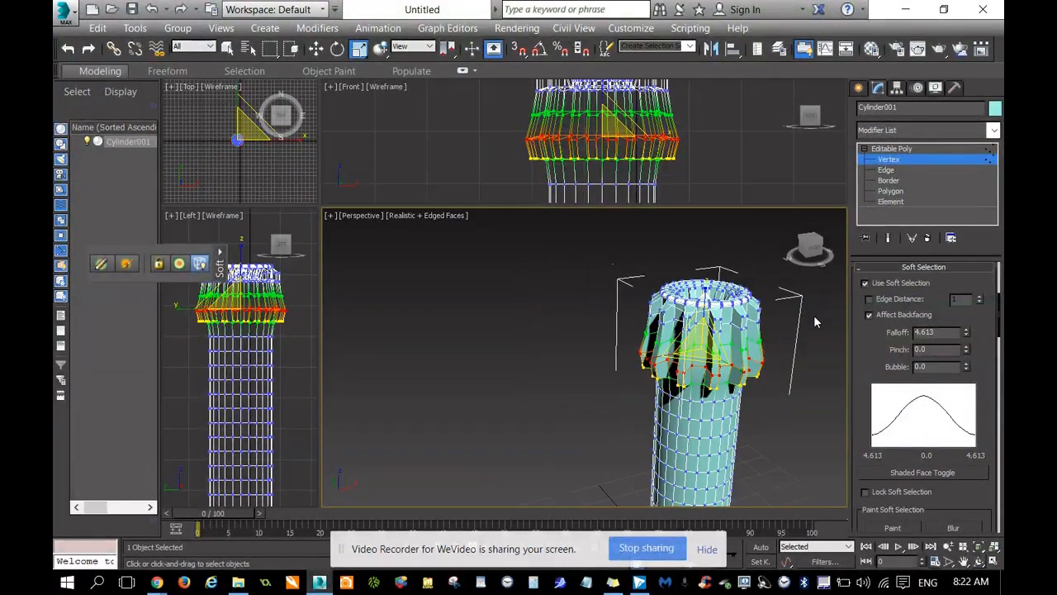
# Examine the flared emitter head and the plain hilt shaft at full length and close up.
pyautogui.click(964, 562)
pyautogui.moveTo(802, 420); pyautogui.dragTo(708, 365)
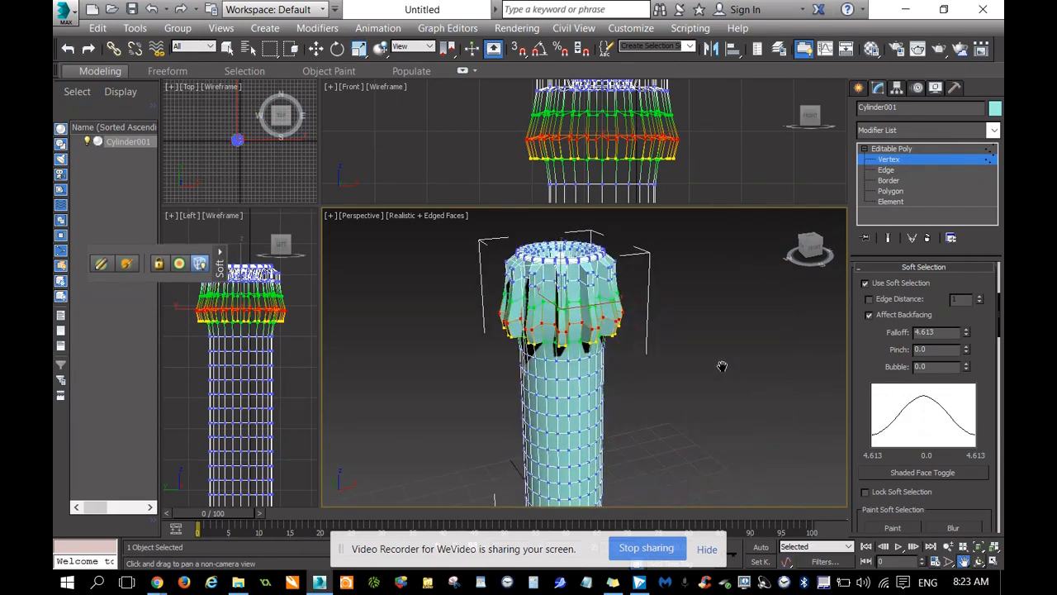
pyautogui.click(822, 247)
pyautogui.scroll(-3, 734, 349)
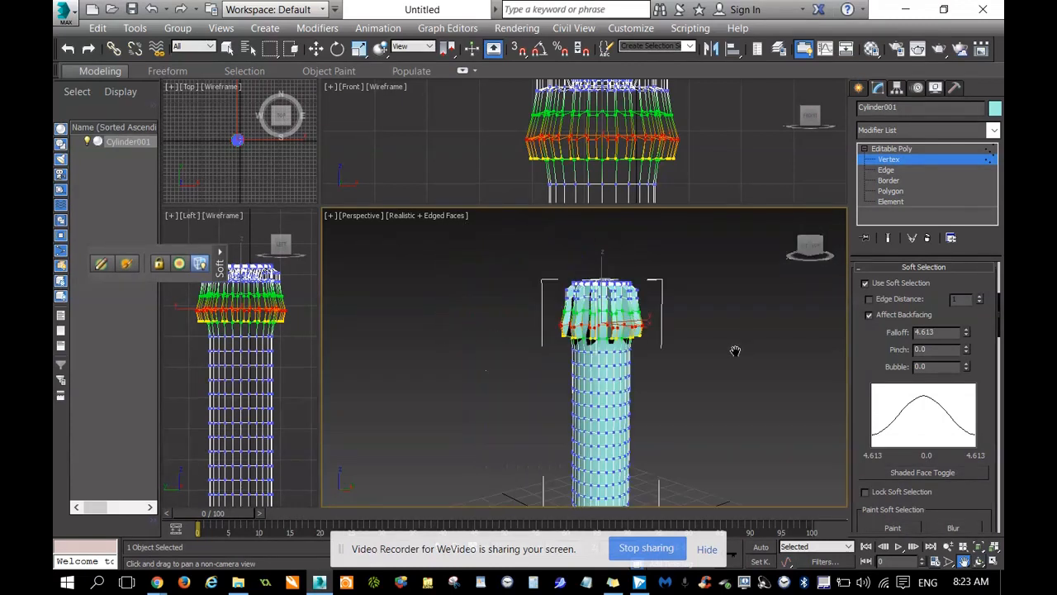
pyautogui.moveTo(771, 438); pyautogui.dragTo(757, 378)
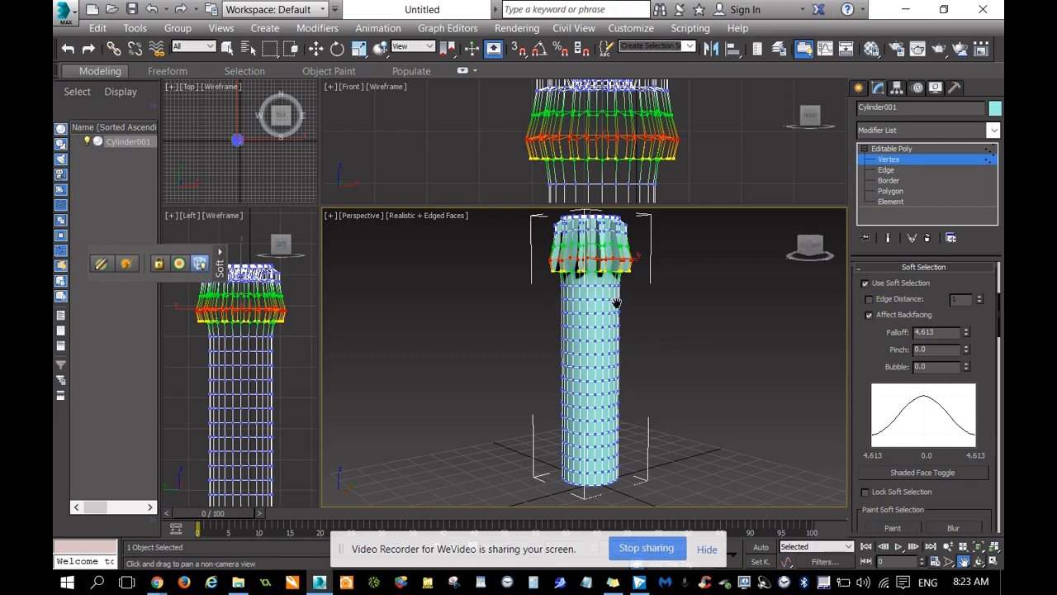
pyautogui.scroll(3, 598, 309)
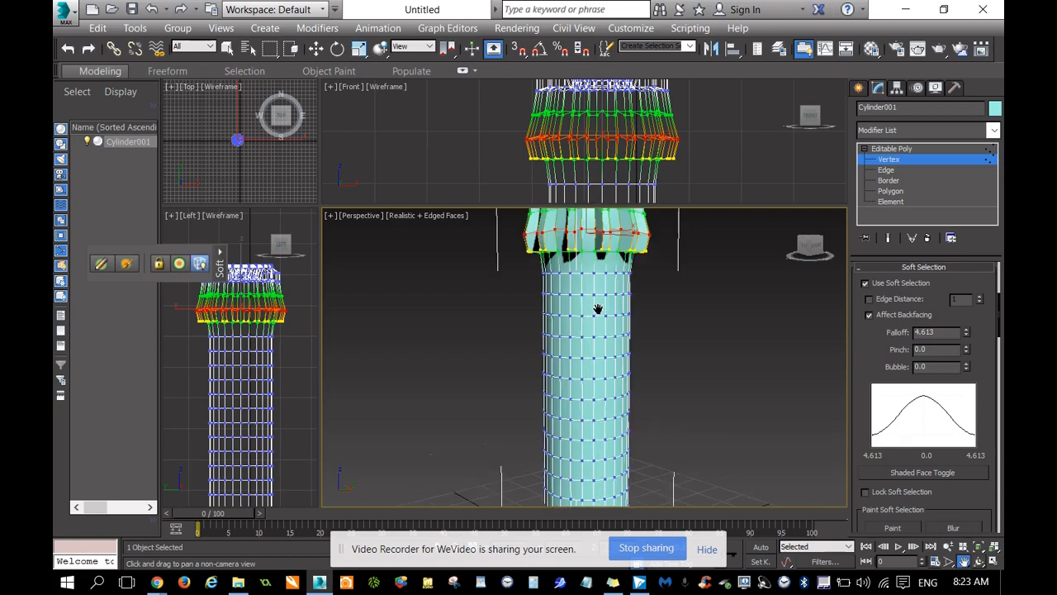
pyautogui.scroll(2, 598, 309)
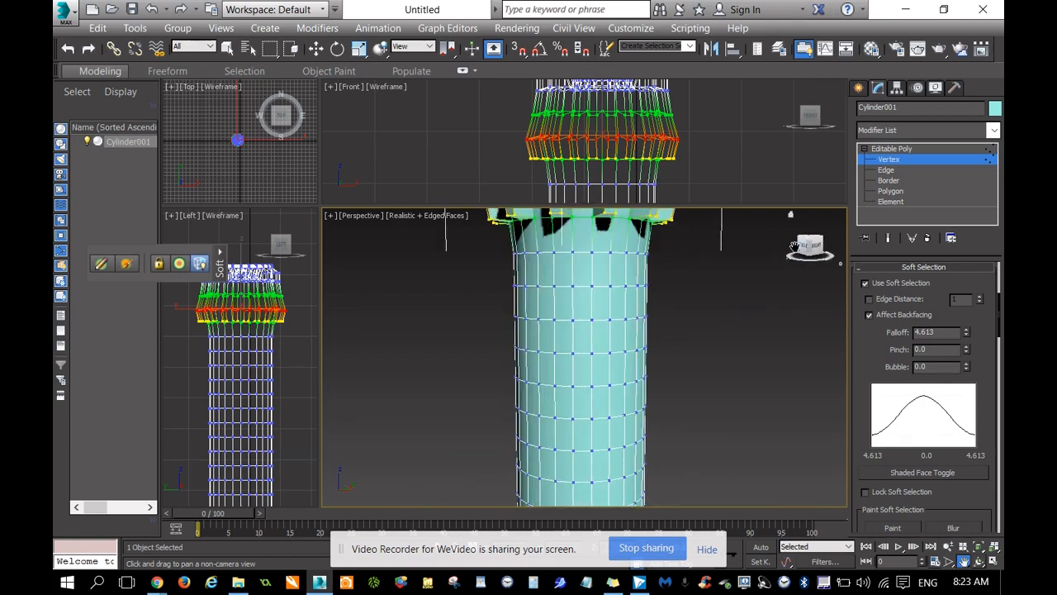
# Enlarge the Front viewport, select the vertex rows just below the head and scale them closer together vertically.
pyautogui.moveTo(703, 205); pyautogui.dragTo(690, 453)
pyautogui.moveTo(764, 348); pyautogui.dragTo(715, 238)
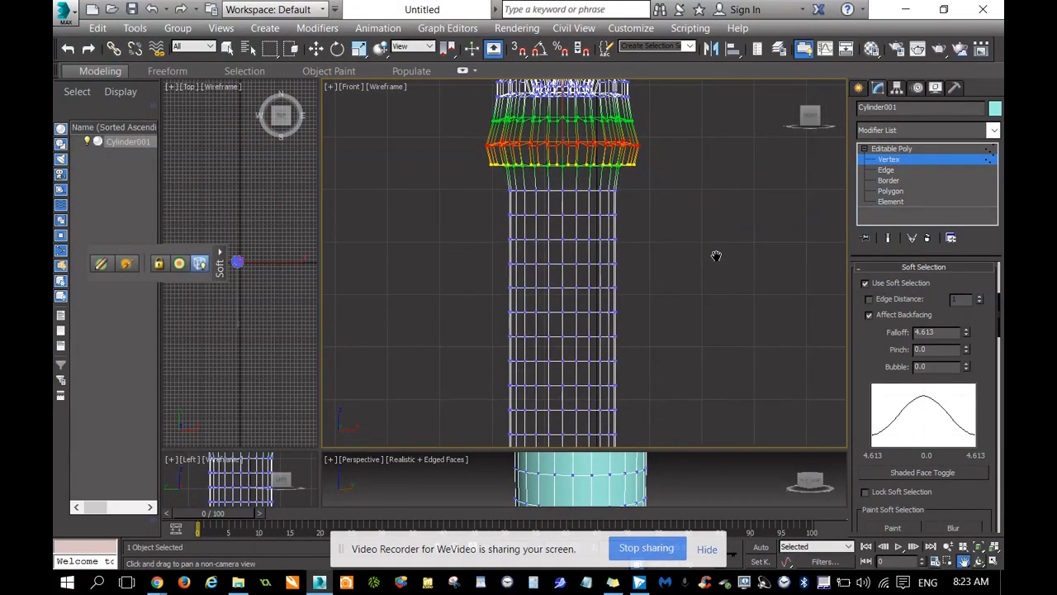
pyautogui.press('r')
pyautogui.moveTo(492, 184); pyautogui.dragTo(656, 373)
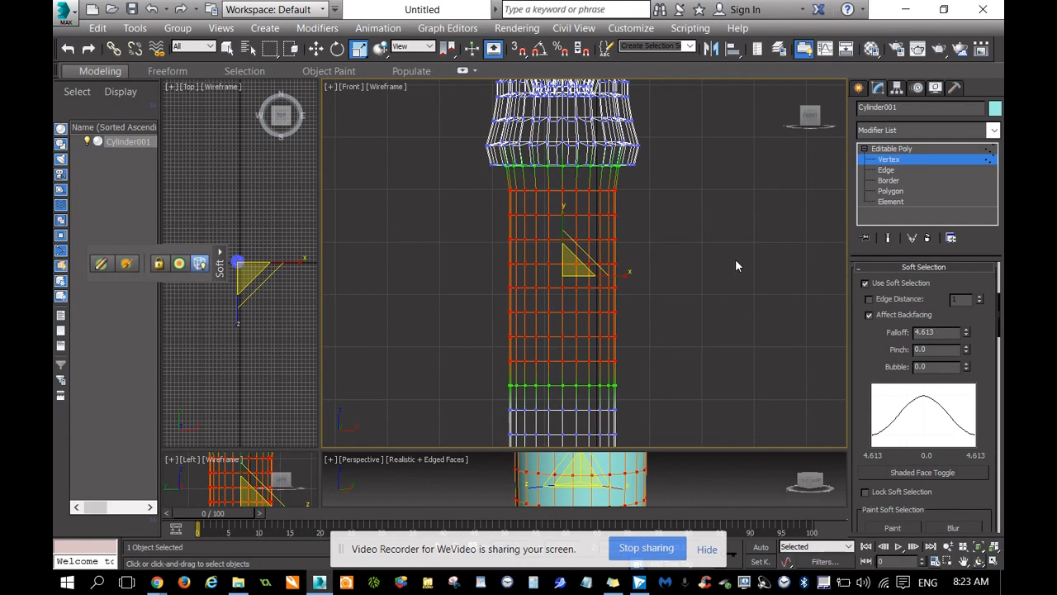
pyautogui.click(562, 210)
pyautogui.moveTo(563, 210); pyautogui.dragTo(571, 258)
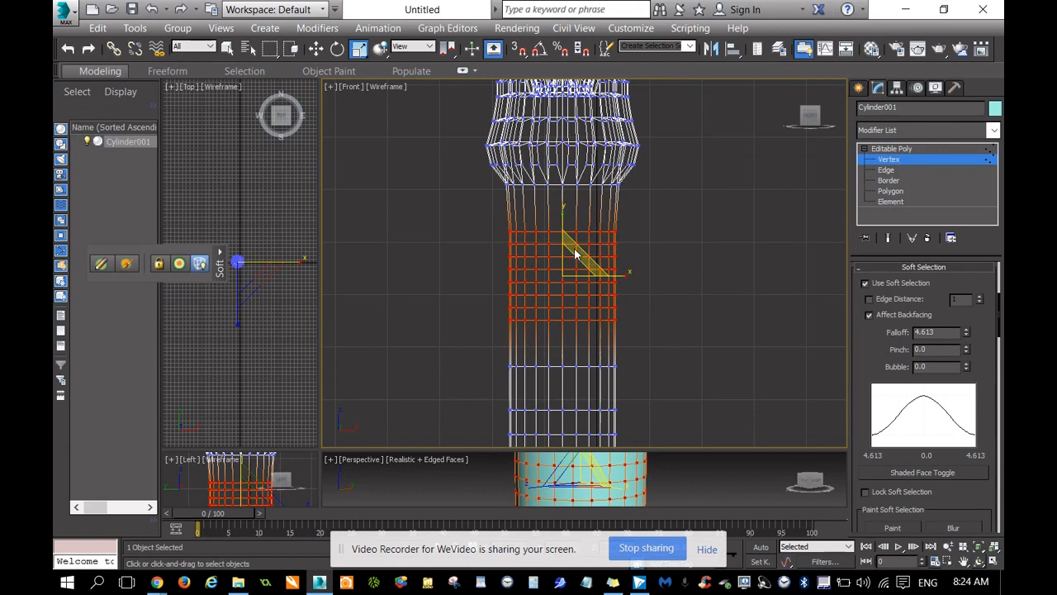
# Move the compressed vertex rows straight up to the base of the emitter head and clear the selection.
pyautogui.rightClick(544, 235)
pyautogui.click(570, 257)
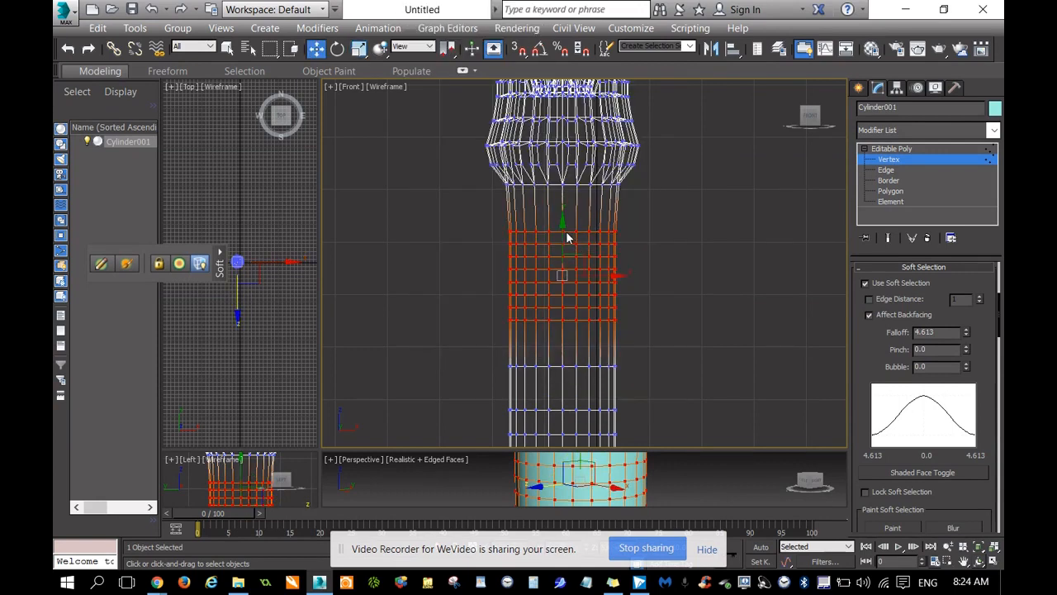
pyautogui.moveTo(564, 230); pyautogui.dragTo(565, 195)
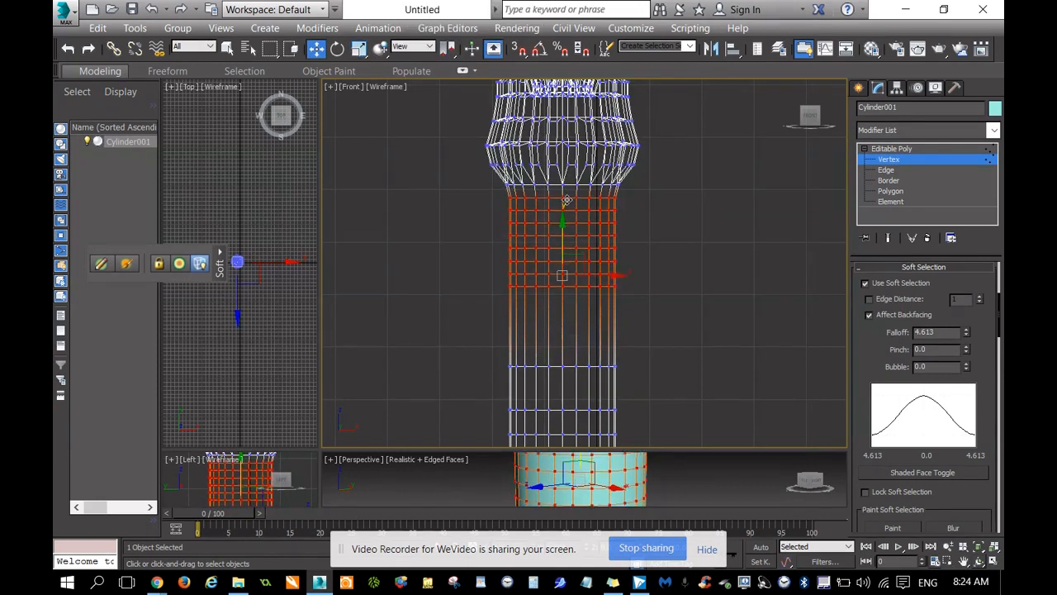
pyautogui.click(732, 225)
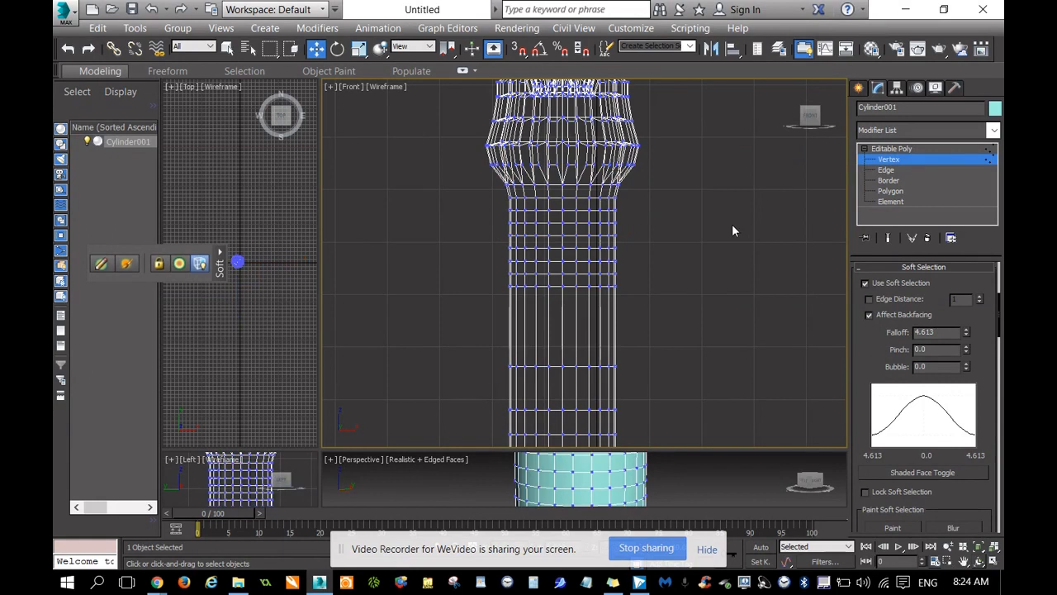
# At Polygon level, turn off Soft Selection and select four alternating polygon rings around the shaft below the head.
pyautogui.click(891, 191)
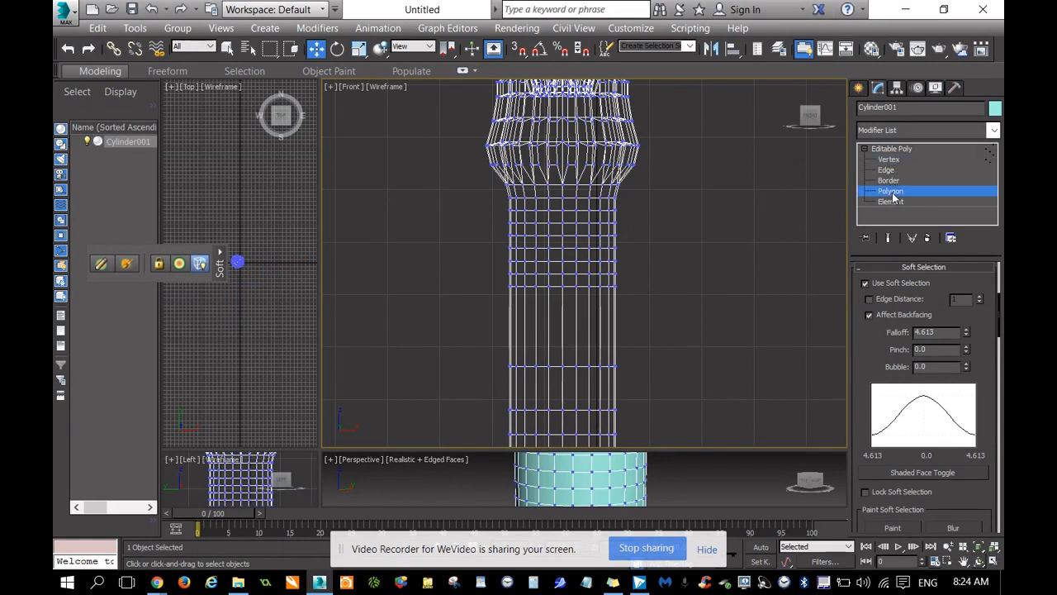
pyautogui.click(497, 213)
pyautogui.moveTo(498, 203); pyautogui.dragTo(638, 212)
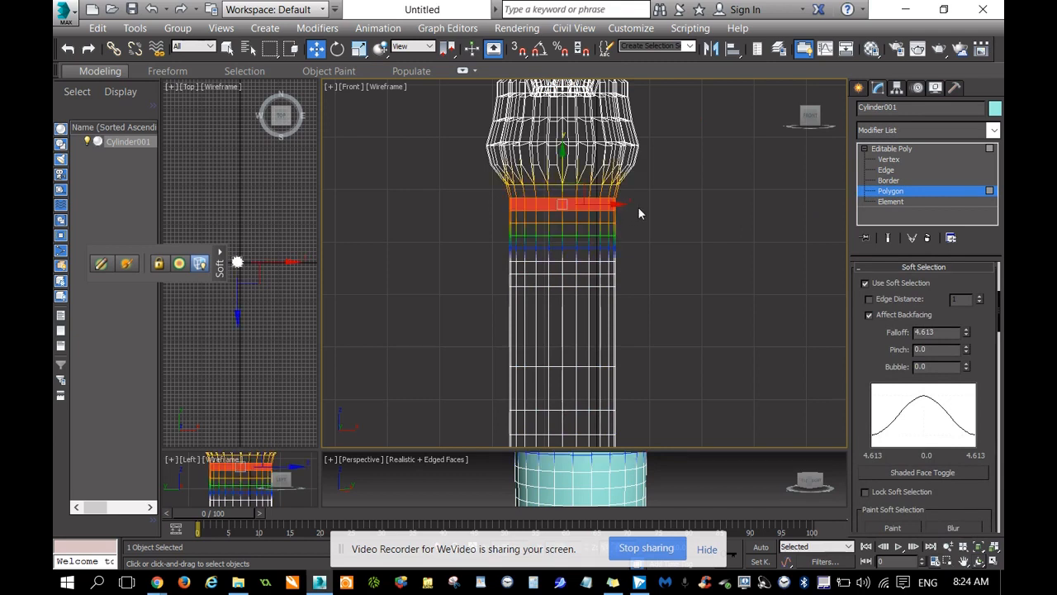
pyautogui.click(864, 282)
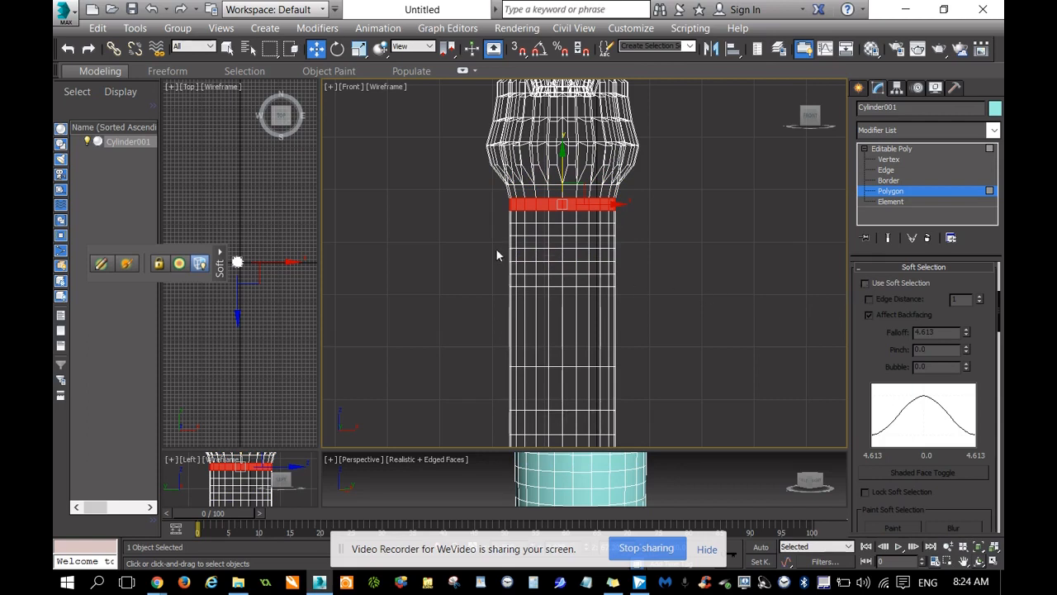
pyautogui.keyDown('ctrl'); pyautogui.moveTo(503, 227); pyautogui.dragTo(620, 249); pyautogui.keyUp('ctrl')
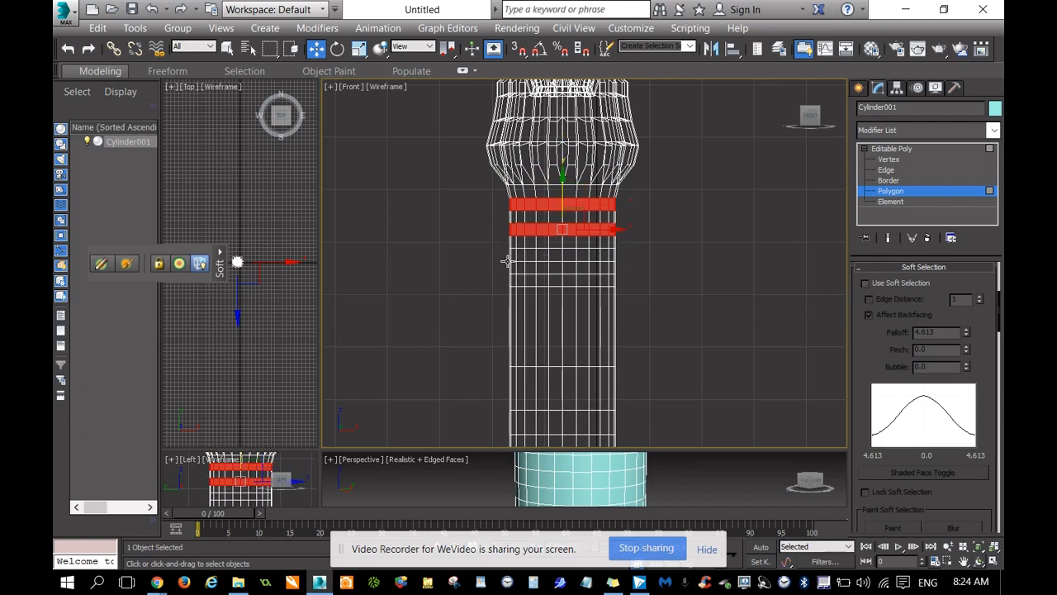
pyautogui.keyDown('ctrl'); pyautogui.moveTo(502, 260); pyautogui.dragTo(636, 258); pyautogui.keyUp('ctrl')
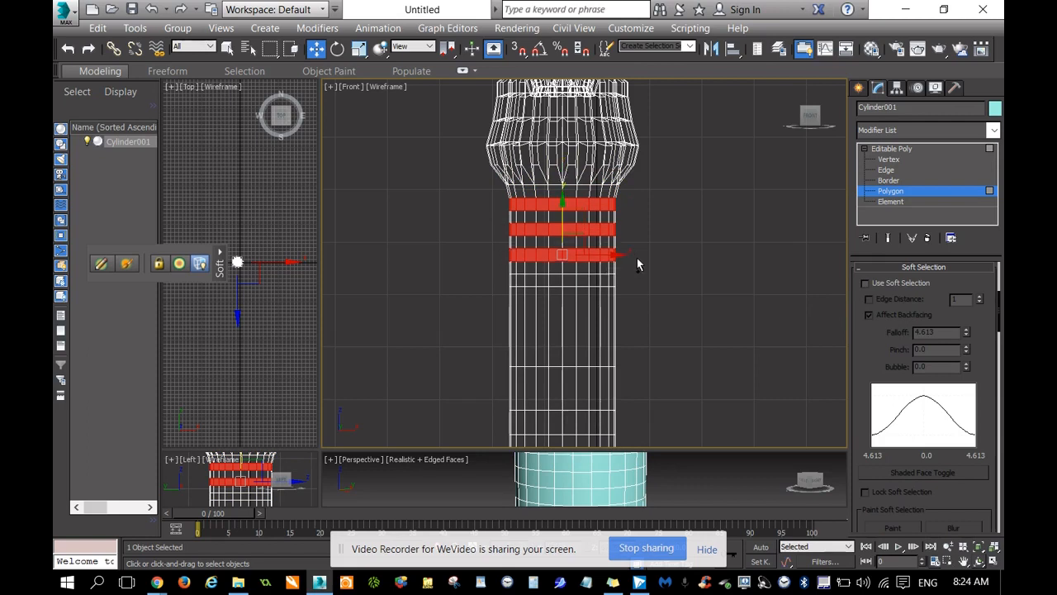
pyautogui.keyDown('ctrl'); pyautogui.moveTo(500, 286); pyautogui.dragTo(641, 283); pyautogui.keyUp('ctrl')
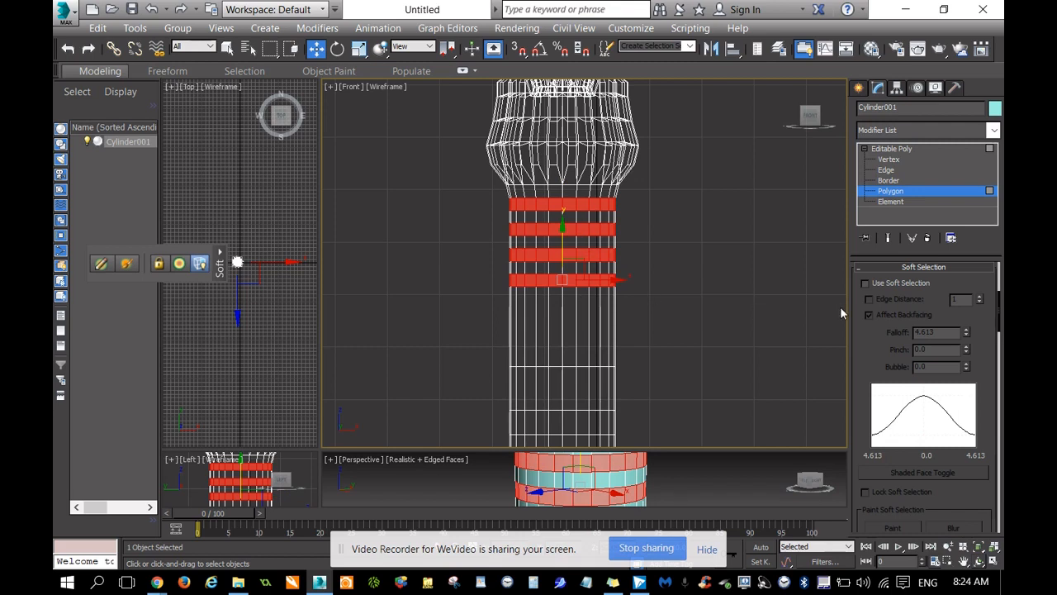
# Try to extrude the four selected polygon rings together, and undo the extrusion.
pyautogui.moveTo(810, 117); pyautogui.dragTo(806, 128)
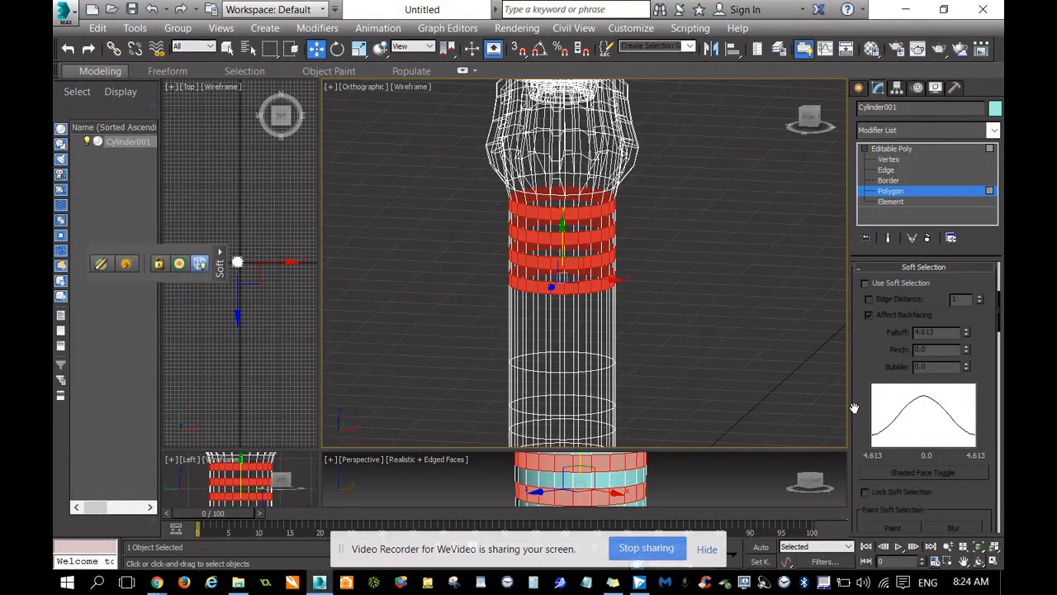
pyautogui.scroll(-5, 858, 417)
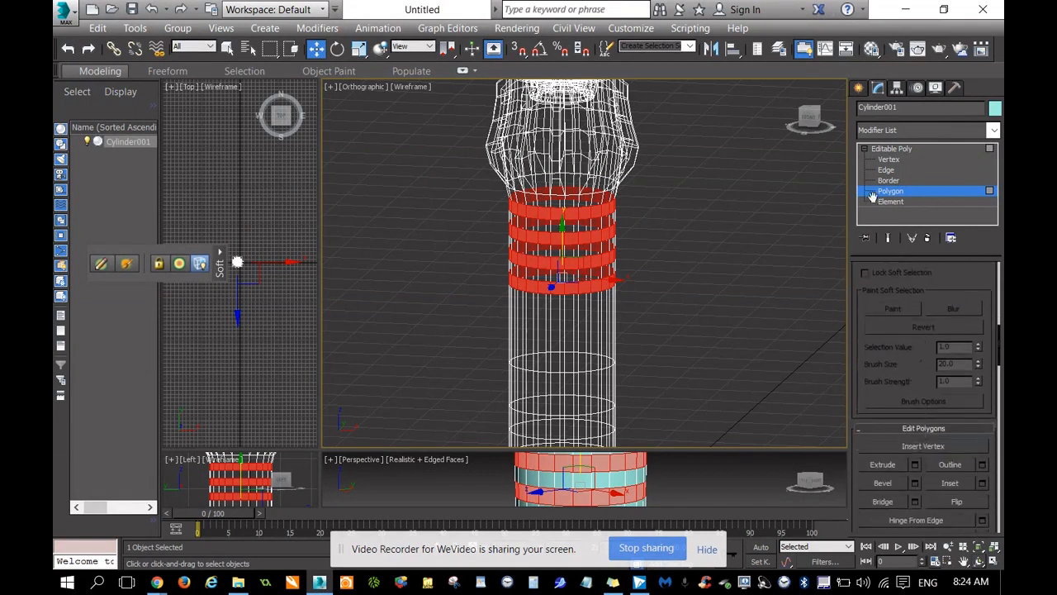
pyautogui.click(878, 459)
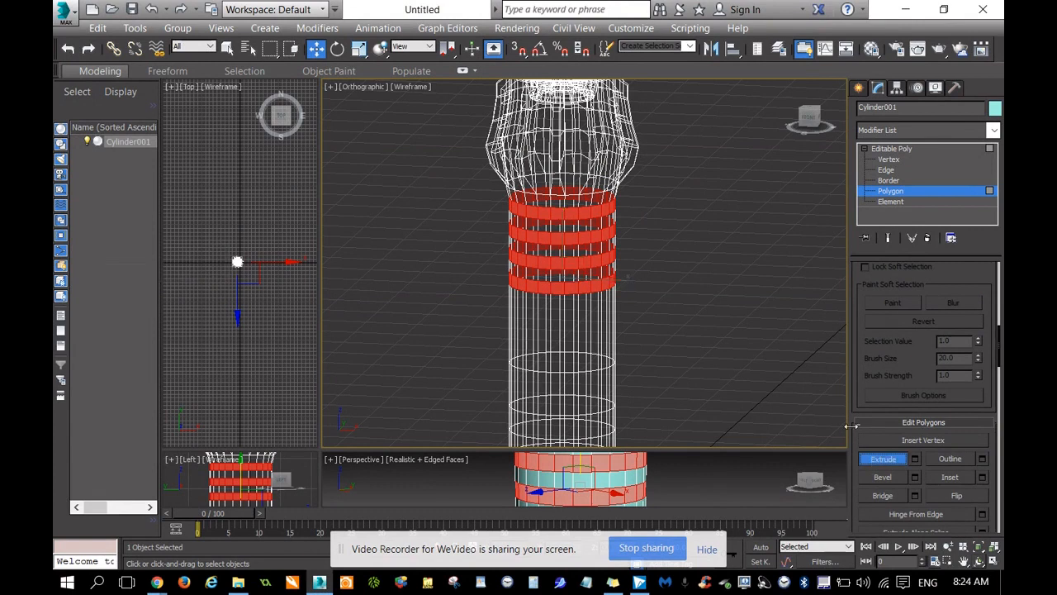
pyautogui.moveTo(606, 209); pyautogui.dragTo(628, 225)
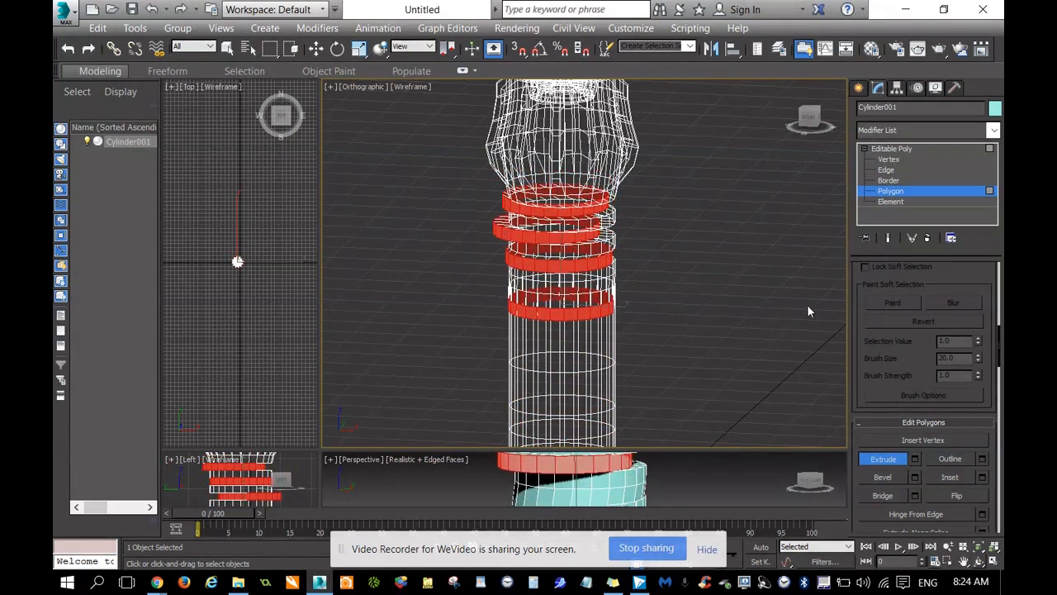
pyautogui.hotkey('ctrl', 'z')
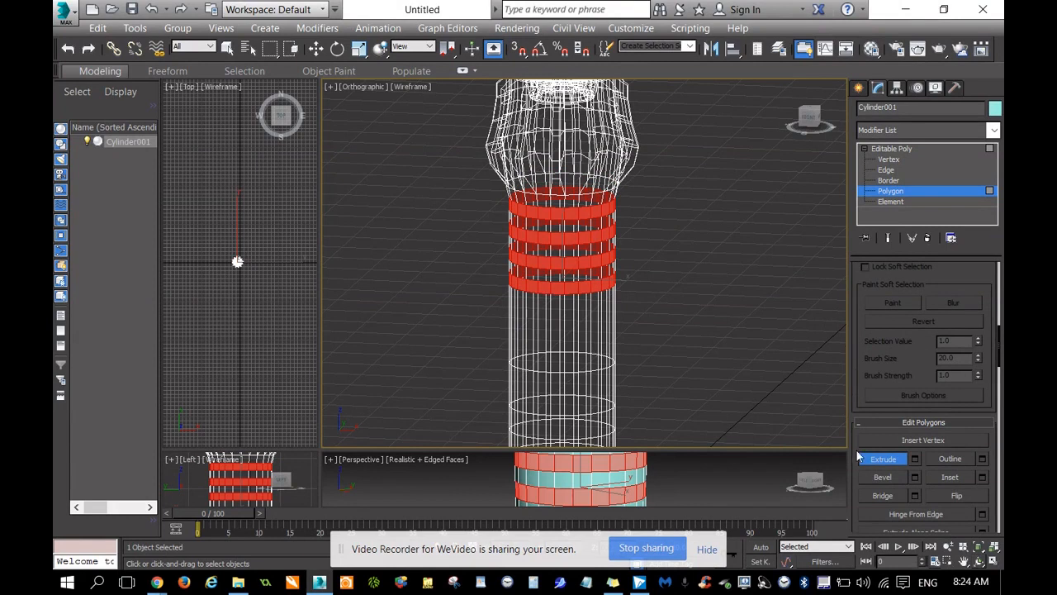
# Try to bevel the four selected polygon rings together, and cancel the bevel.
pyautogui.click(877, 482)
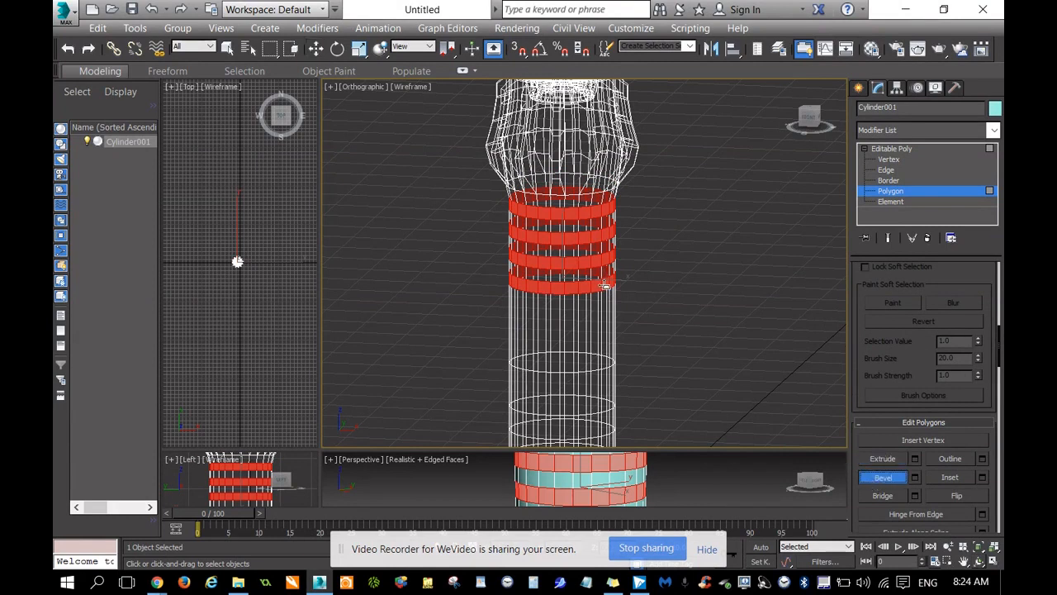
pyautogui.moveTo(604, 285); pyautogui.dragTo(624, 329)
pyautogui.rightClick(623, 329)
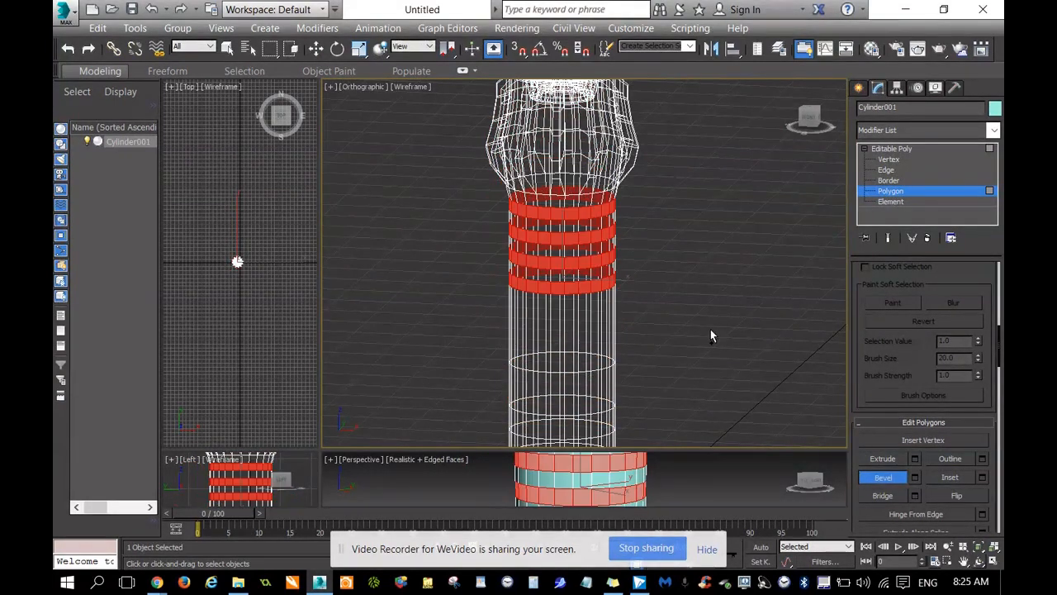
# Align the enlarged viewport to the Right view and select only the topmost narrow polygon ring below the head.
pyautogui.click(812, 122)
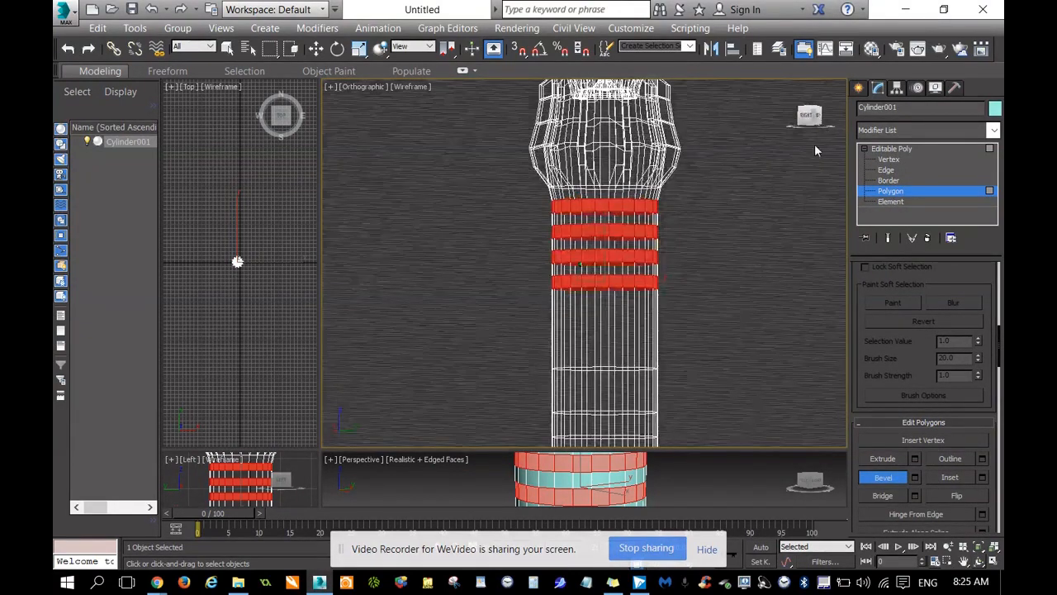
pyautogui.scroll(-2, 900, 355)
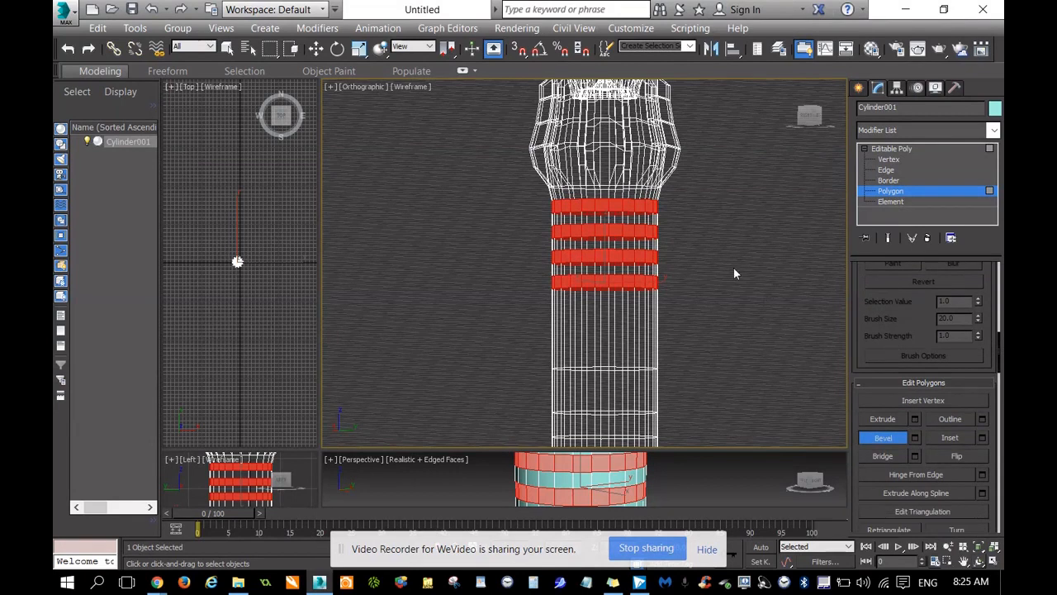
pyautogui.click(718, 258)
pyautogui.click(809, 116)
pyautogui.moveTo(535, 205); pyautogui.dragTo(674, 209)
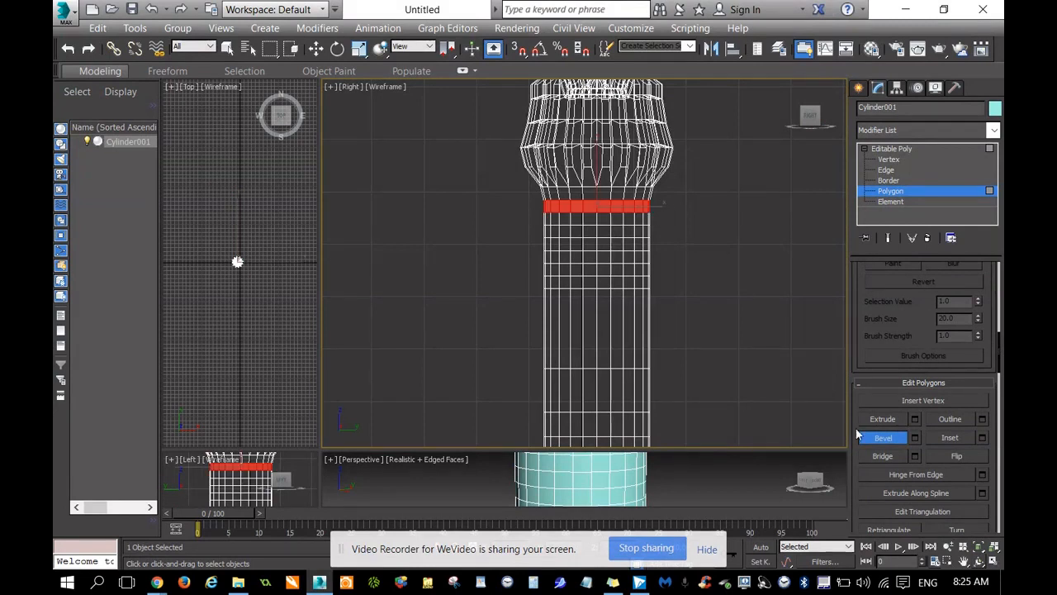
# Try to bevel the topmost narrow polygon ring below the head, and undo the bevel.
pyautogui.moveTo(811, 118); pyautogui.dragTo(806, 130)
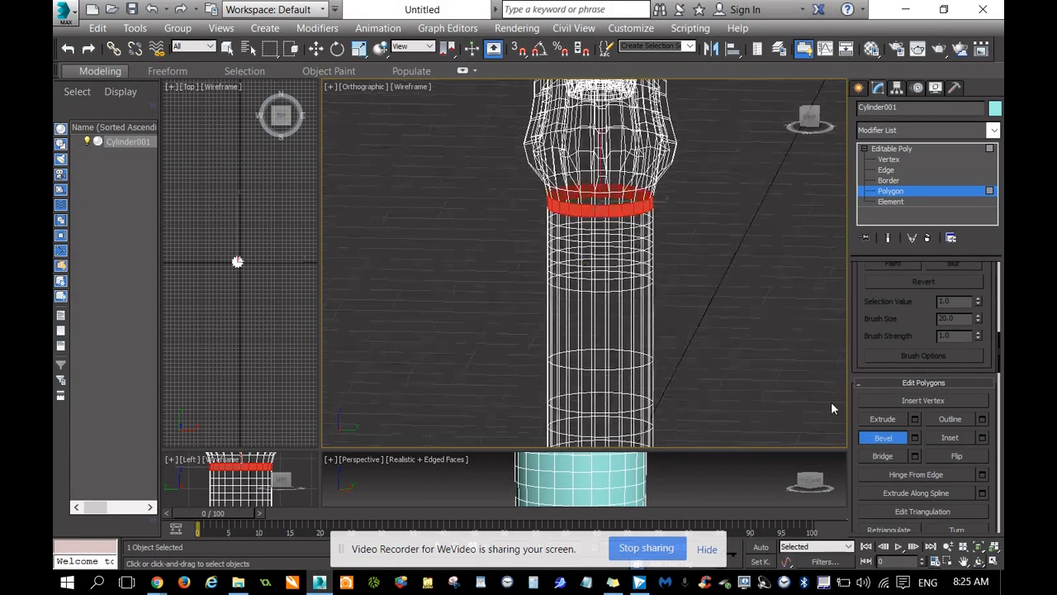
pyautogui.scroll(3, 667, 173)
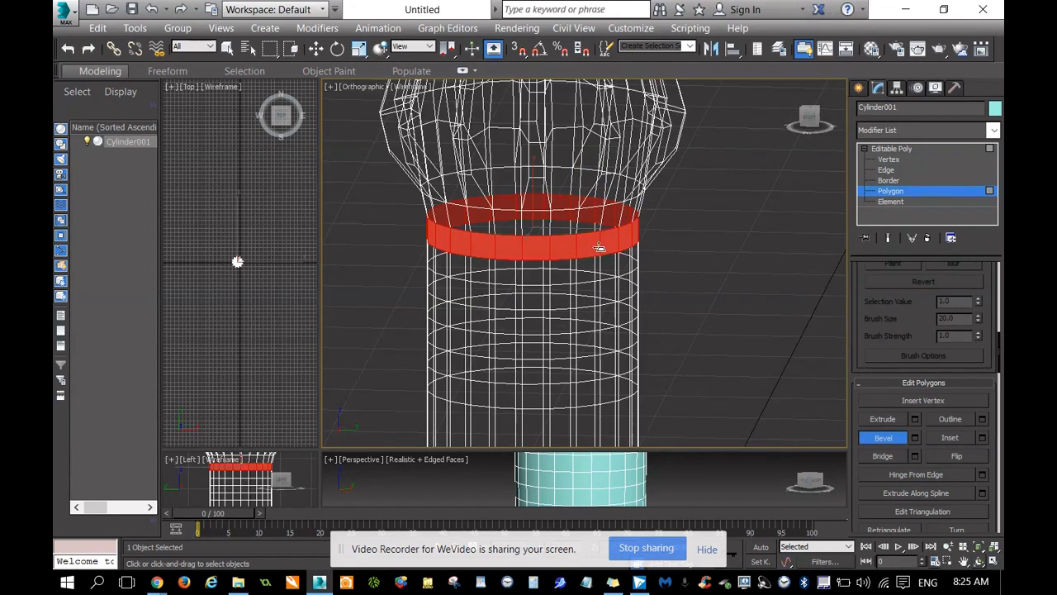
pyautogui.moveTo(631, 238); pyautogui.dragTo(647, 254)
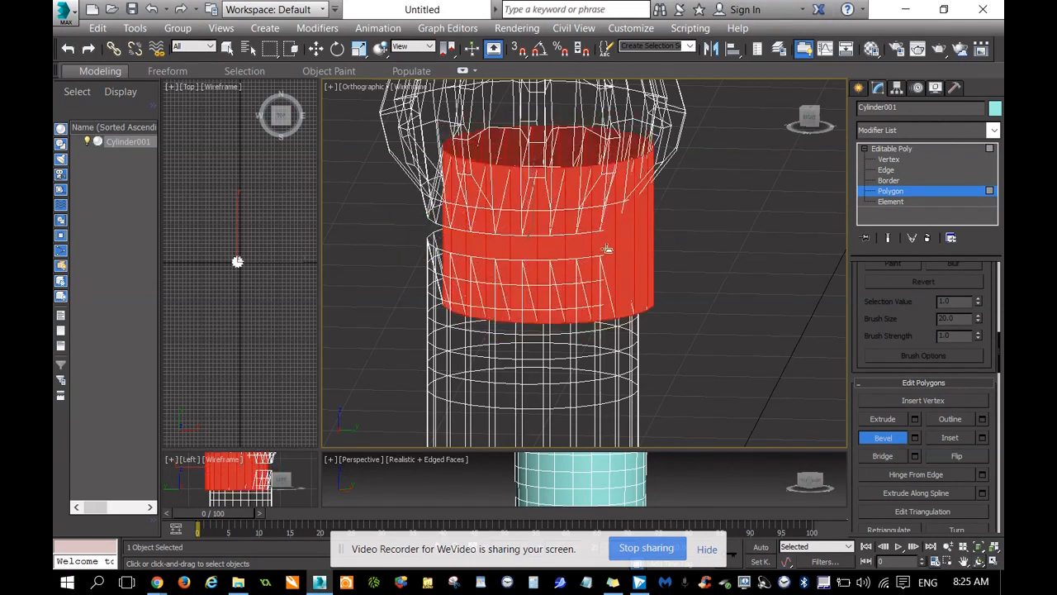
pyautogui.click(604, 251)
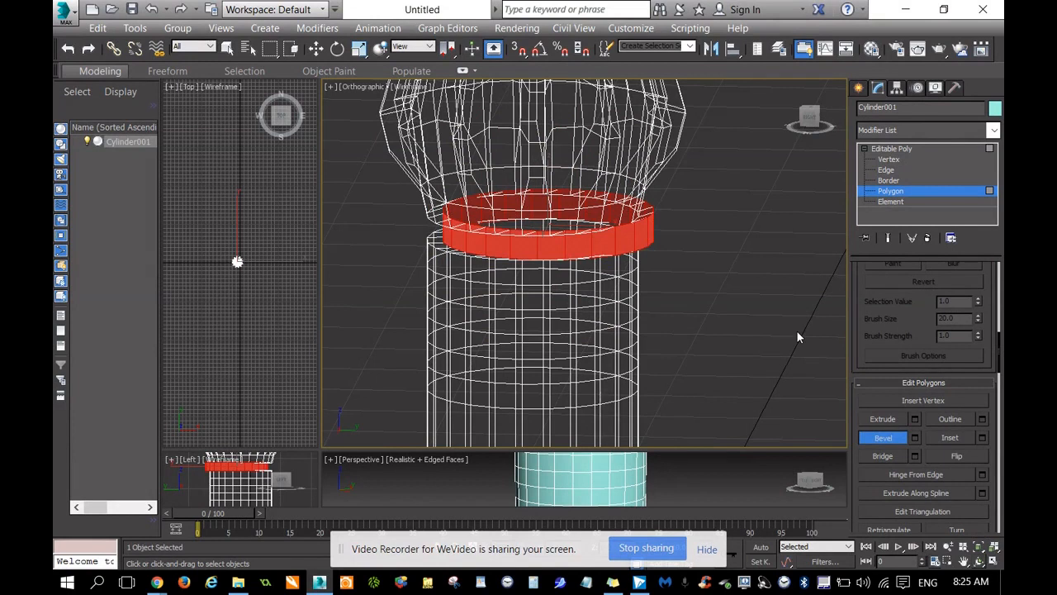
pyautogui.hotkey('ctrl', 'z')
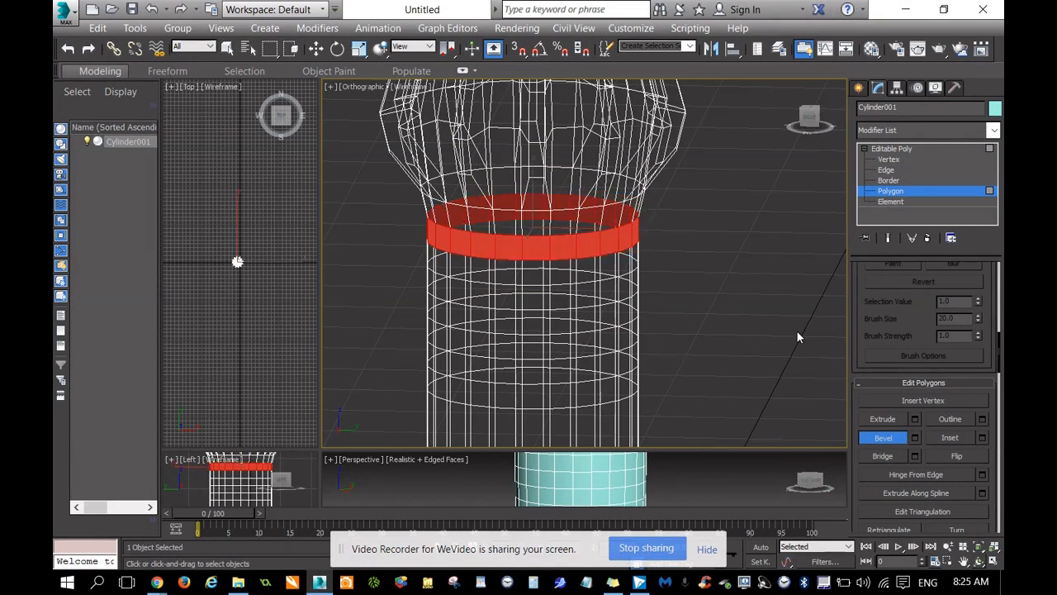
pyautogui.click(880, 436)
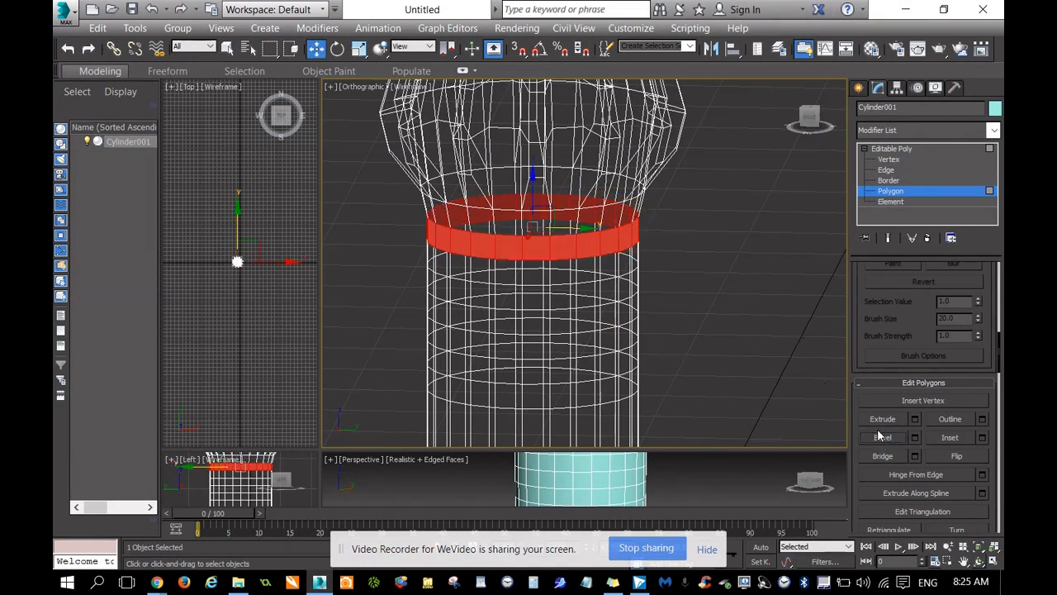
# At Vertex level, select the second and third vertex rows of the shaft below the head and scale them apart vertically.
pyautogui.click(805, 119)
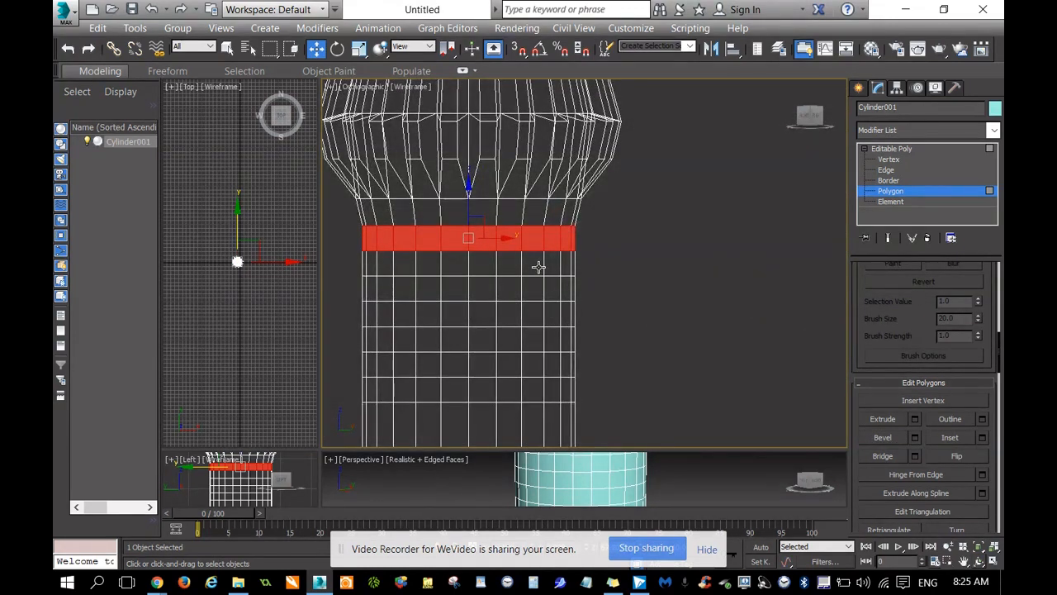
pyautogui.click(890, 159)
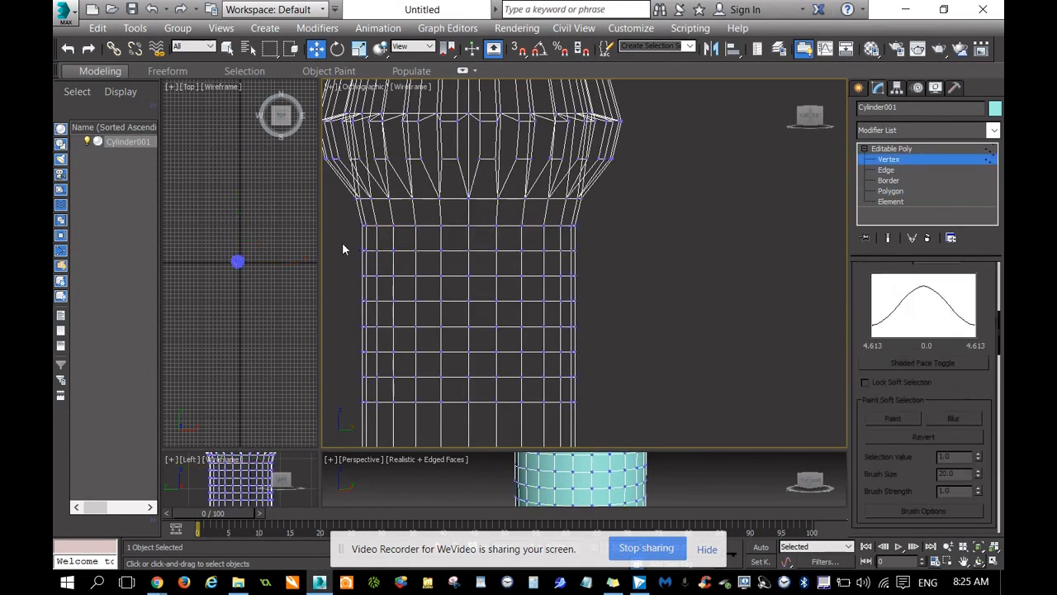
pyautogui.moveTo(438, 275); pyautogui.dragTo(607, 287)
pyautogui.rightClick(493, 246)
pyautogui.click(518, 291)
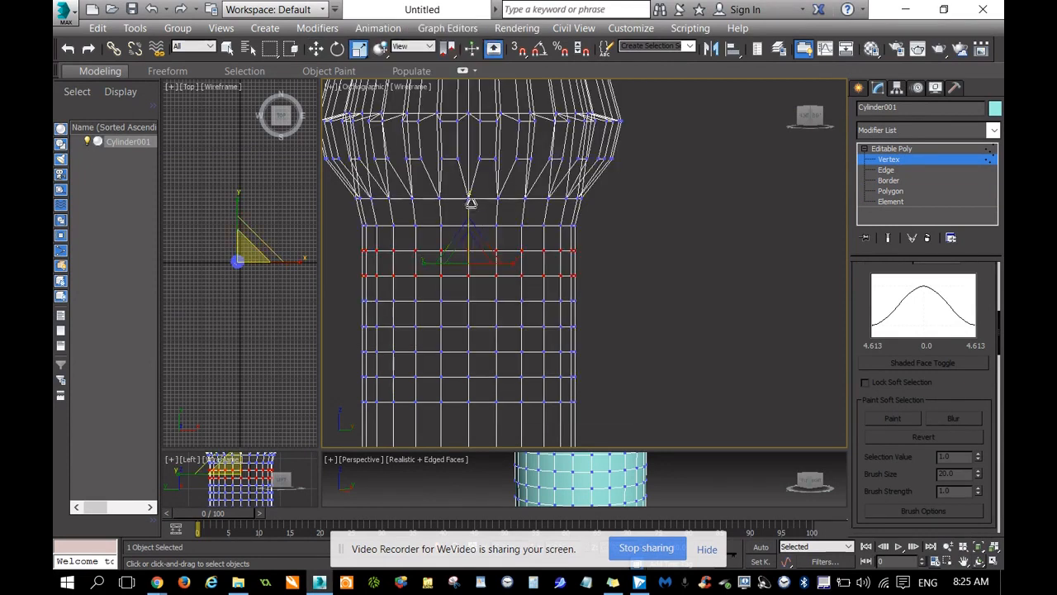
pyautogui.moveTo(467, 202); pyautogui.dragTo(483, 137)
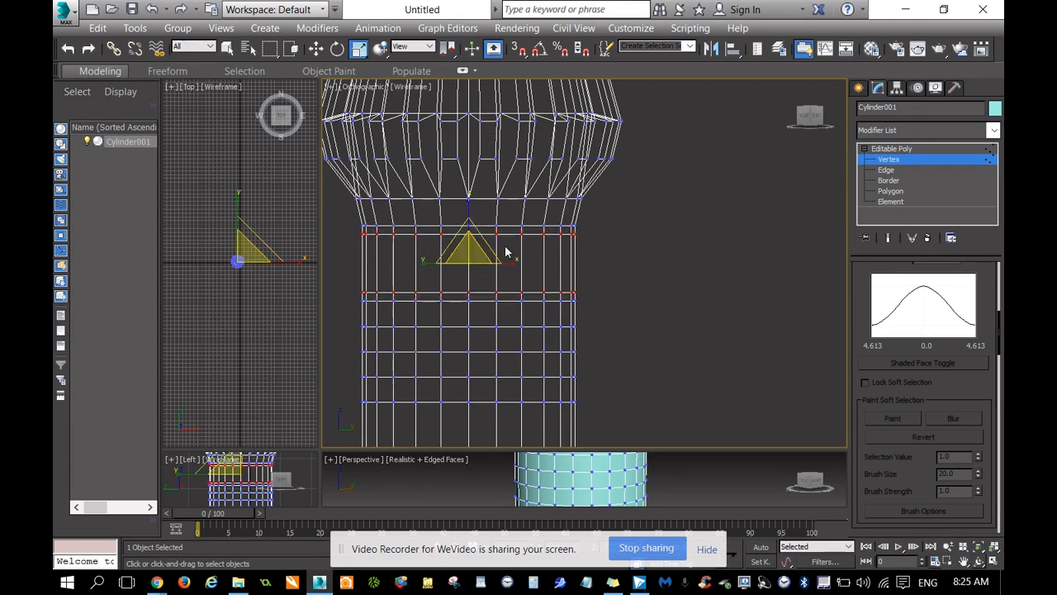
# Select the next two inner vertex rows further down the shaft, scale them apart vertically, and clear the selection.
pyautogui.moveTo(337, 317); pyautogui.dragTo(610, 363)
pyautogui.moveTo(470, 278); pyautogui.dragTo(506, 217)
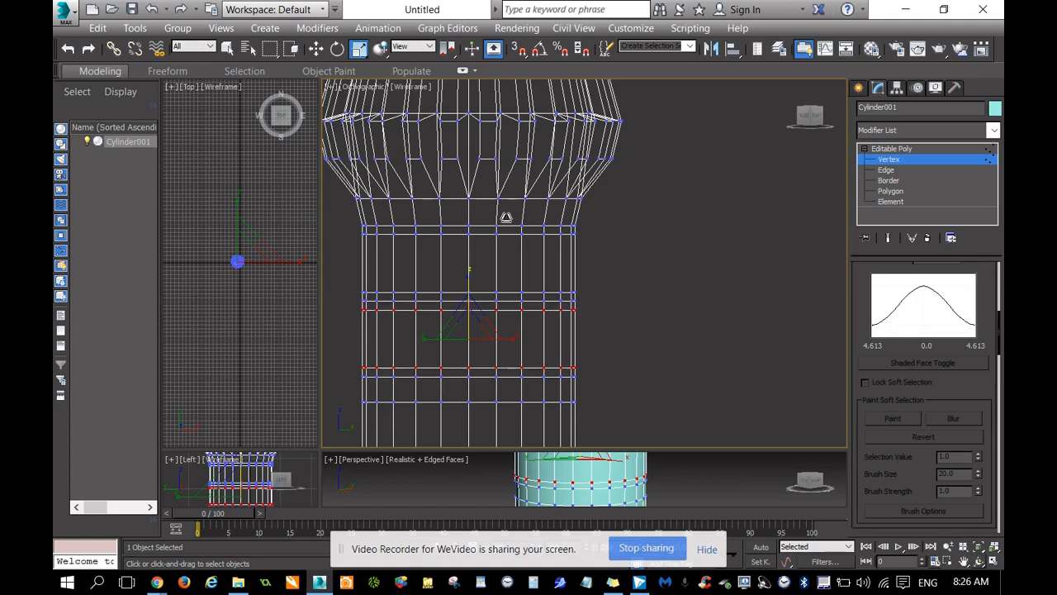
pyautogui.moveTo(507, 217); pyautogui.dragTo(512, 214)
pyautogui.click(696, 281)
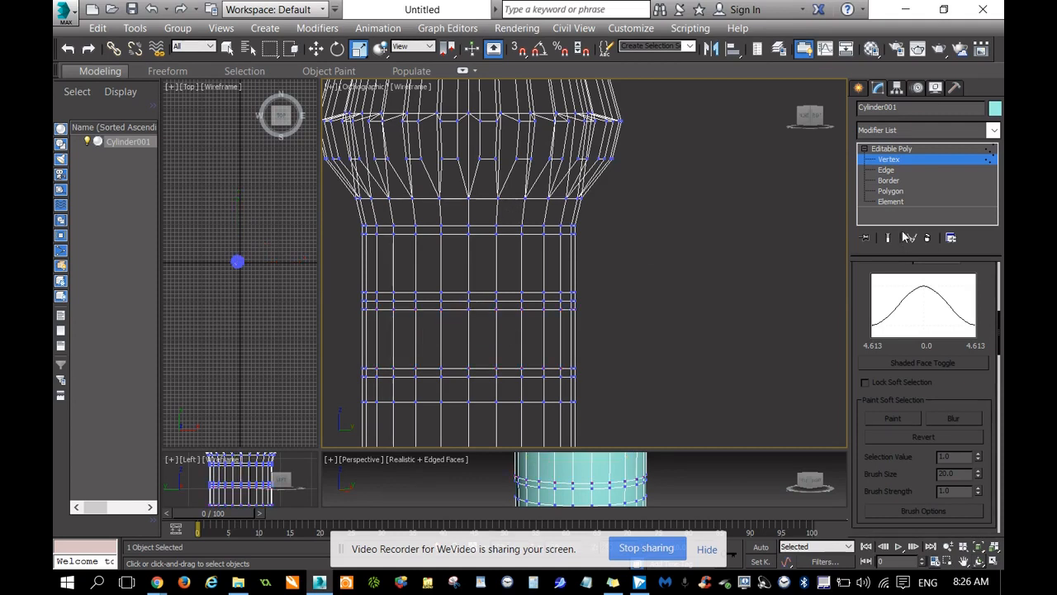
# At Polygon level, select the two tall polygon bands below the head and scale them outward in the horizontal plane into raised rings.
pyautogui.click(890, 194)
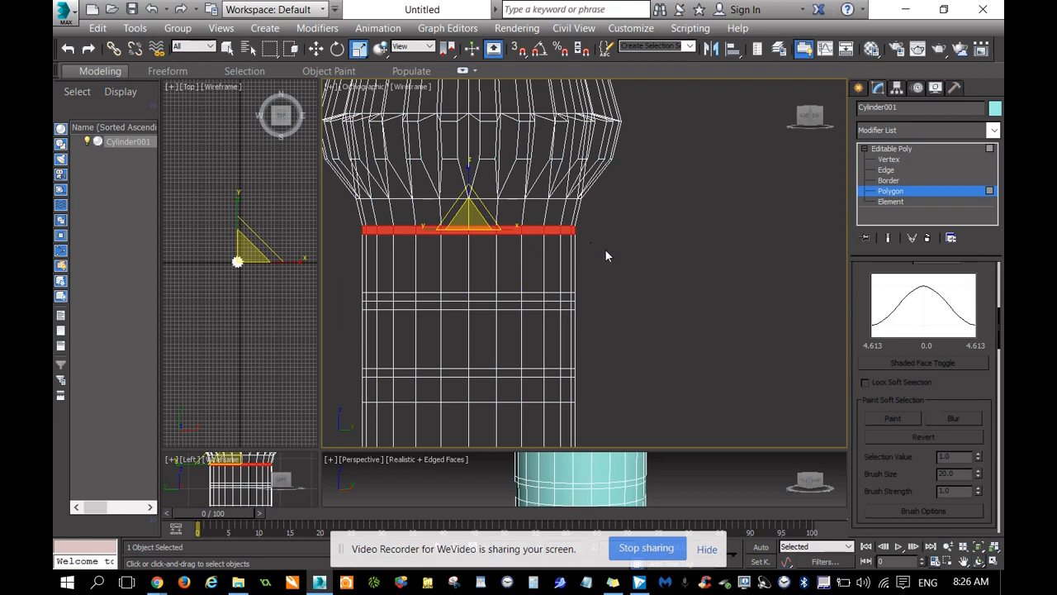
pyautogui.moveTo(410, 278); pyautogui.dragTo(347, 277)
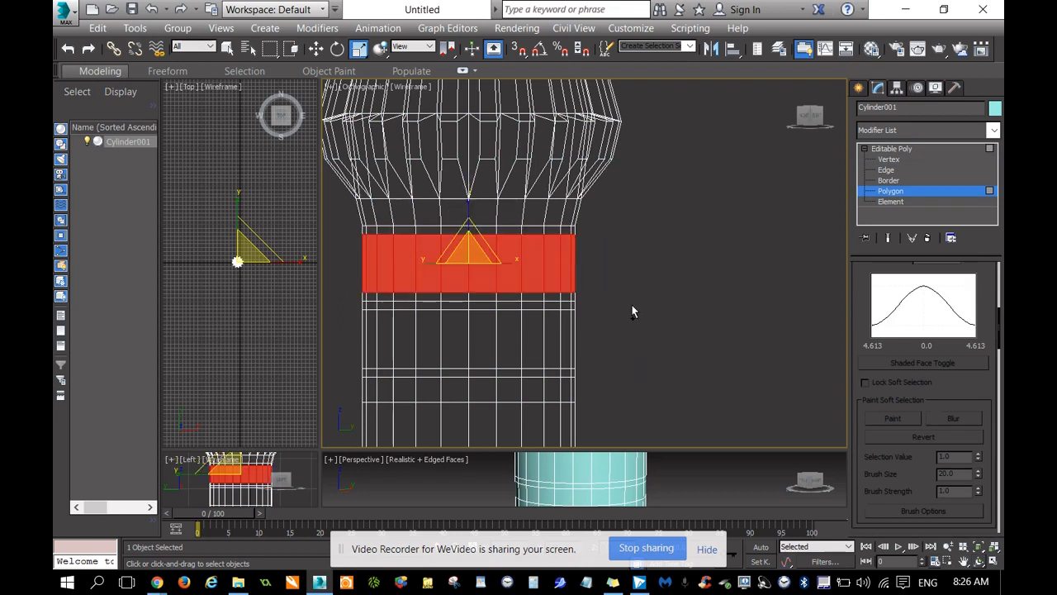
pyautogui.keyDown('ctrl'); pyautogui.moveTo(611, 325); pyautogui.dragTo(351, 359); pyautogui.keyUp('ctrl')
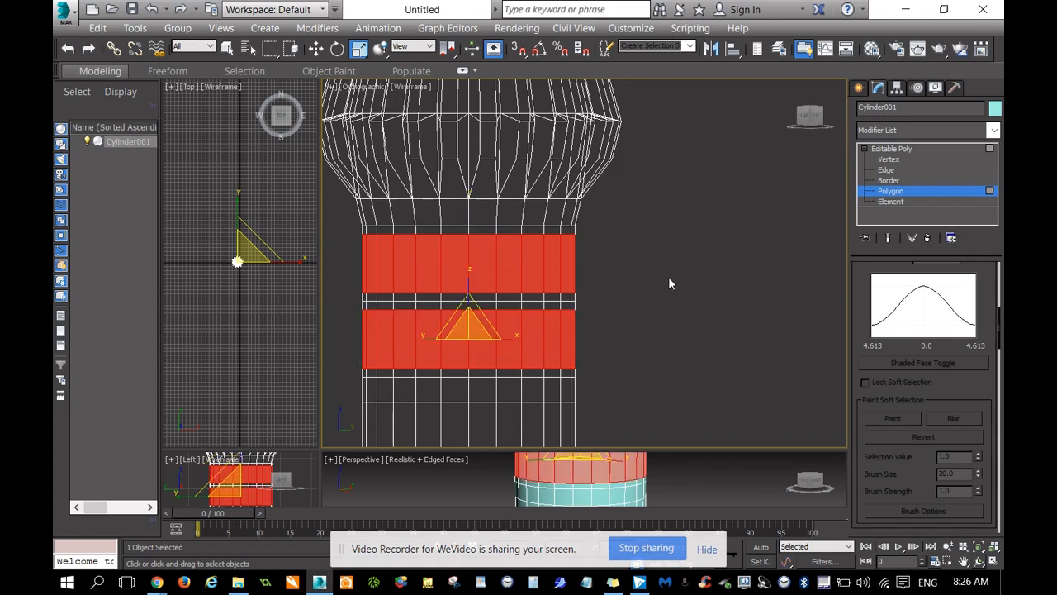
pyautogui.keyDown('alt'); pyautogui.moveTo(669, 283); pyautogui.dragTo(616, 282, button='middle'); pyautogui.keyUp('alt')
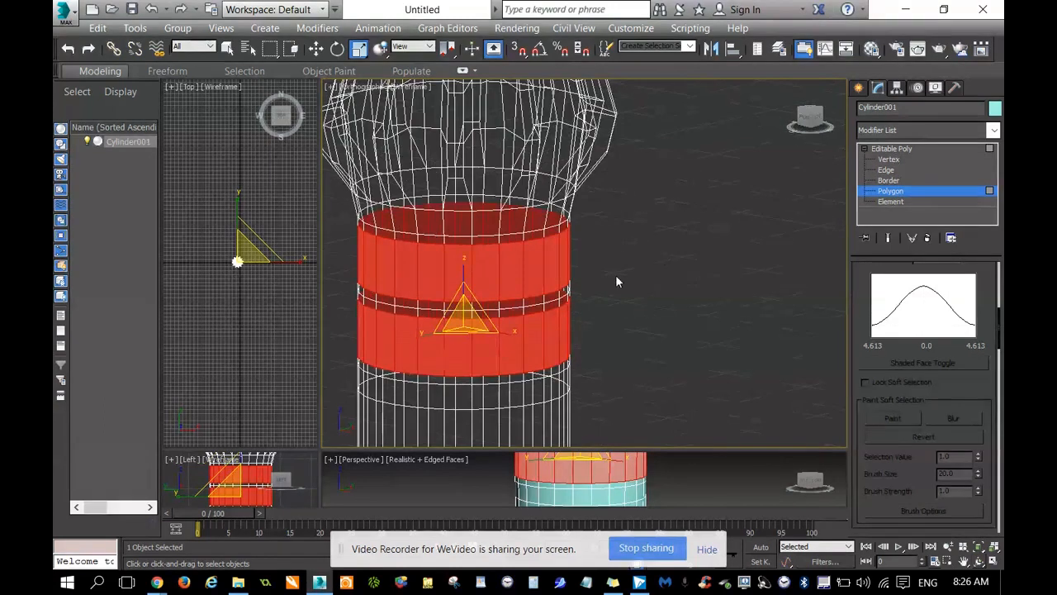
pyautogui.rightClick(532, 282)
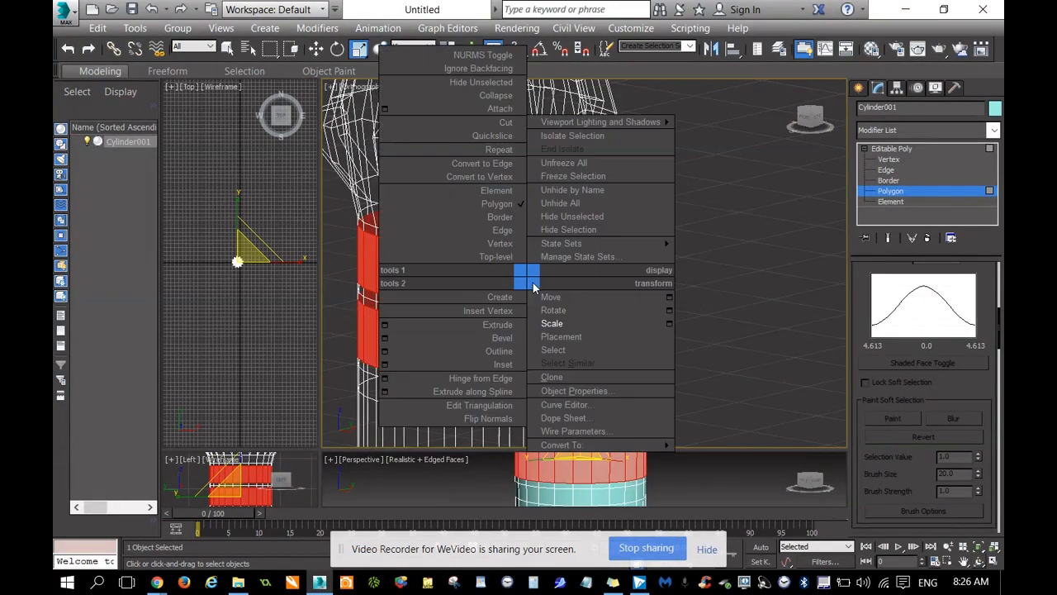
pyautogui.click(565, 324)
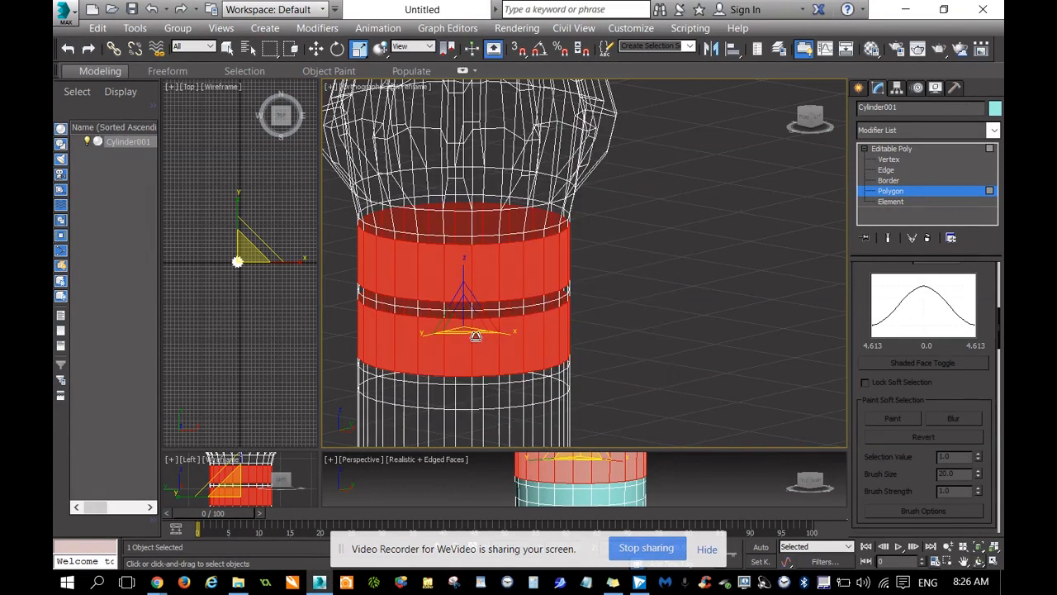
pyautogui.moveTo(476, 336); pyautogui.dragTo(499, 342)
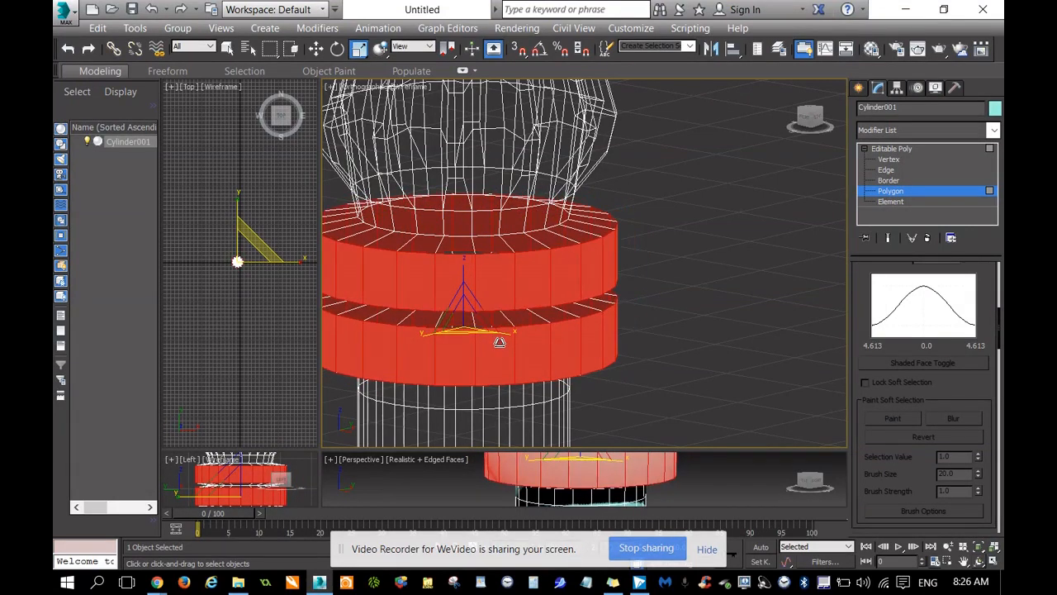
# Try to scale all vertices of the two raised rings vertically in the Right view, and undo the scaling while keeping the rings raised.
pyautogui.moveTo(809, 119)
pyautogui.mouseDown()
pyautogui.moveTo(814, 105)
pyautogui.moveTo(811, 124)
pyautogui.mouseUp()
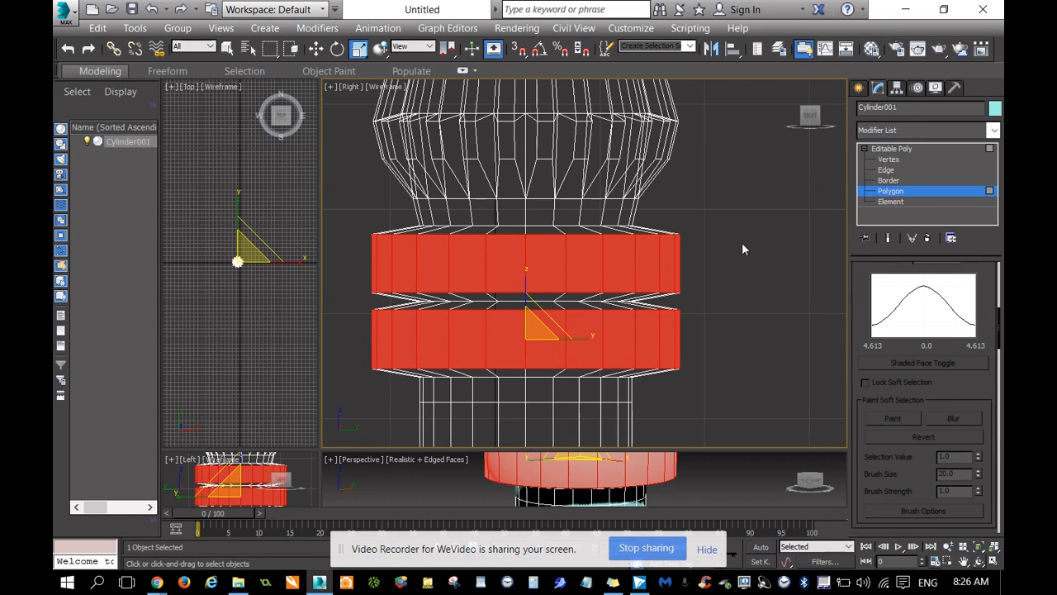
pyautogui.click(884, 160)
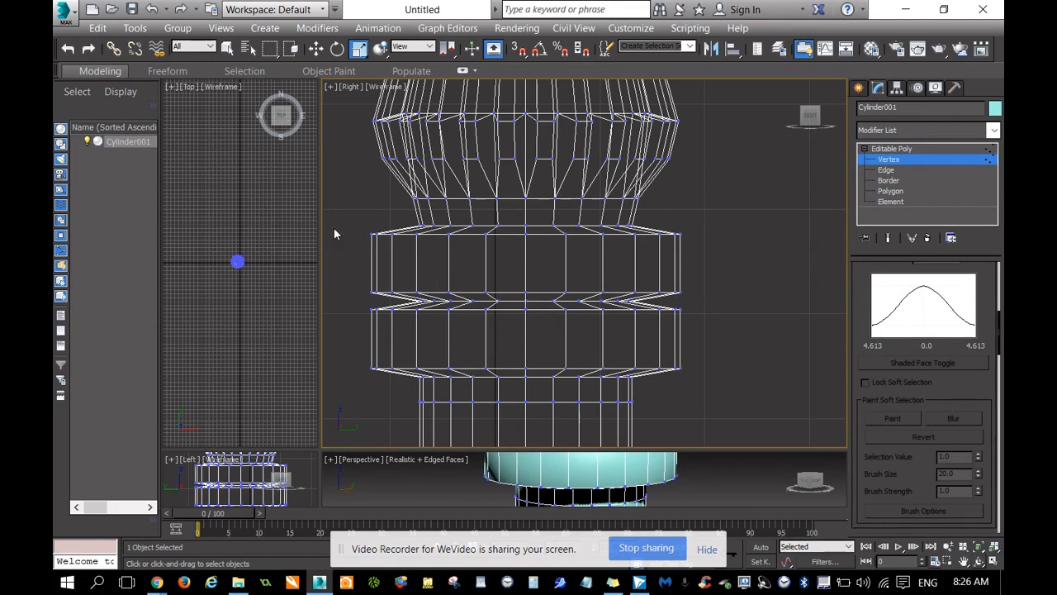
pyautogui.moveTo(340, 212); pyautogui.dragTo(714, 393)
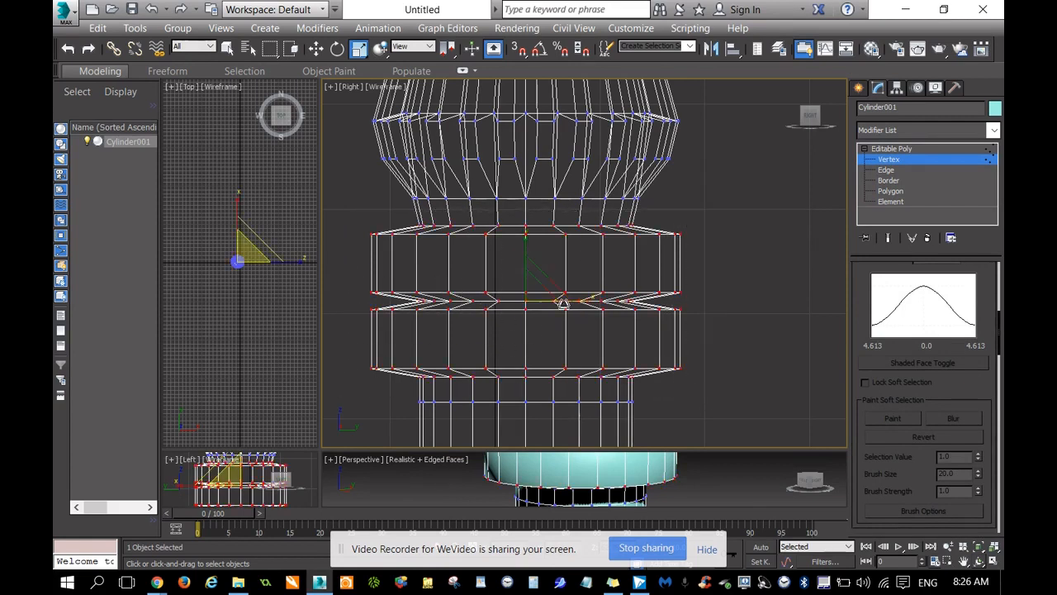
pyautogui.moveTo(523, 237)
pyautogui.mouseDown()
pyautogui.moveTo(545, 314)
pyautogui.moveTo(540, 226)
pyautogui.moveTo(540, 238)
pyautogui.mouseUp()
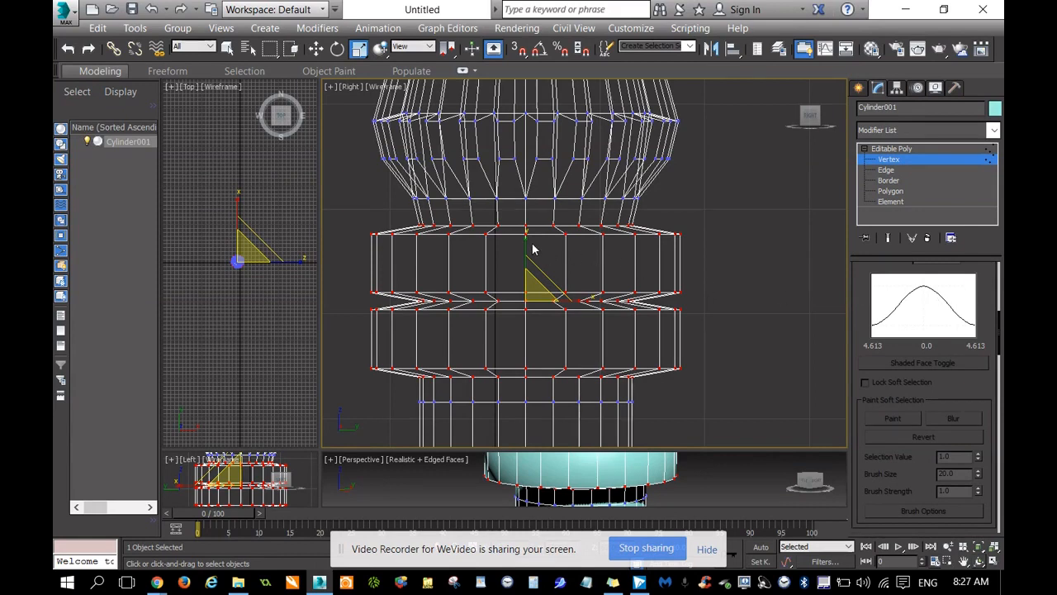
pyautogui.hotkey('ctrl', 'z')
pyautogui.hotkey('ctrl', 'z')
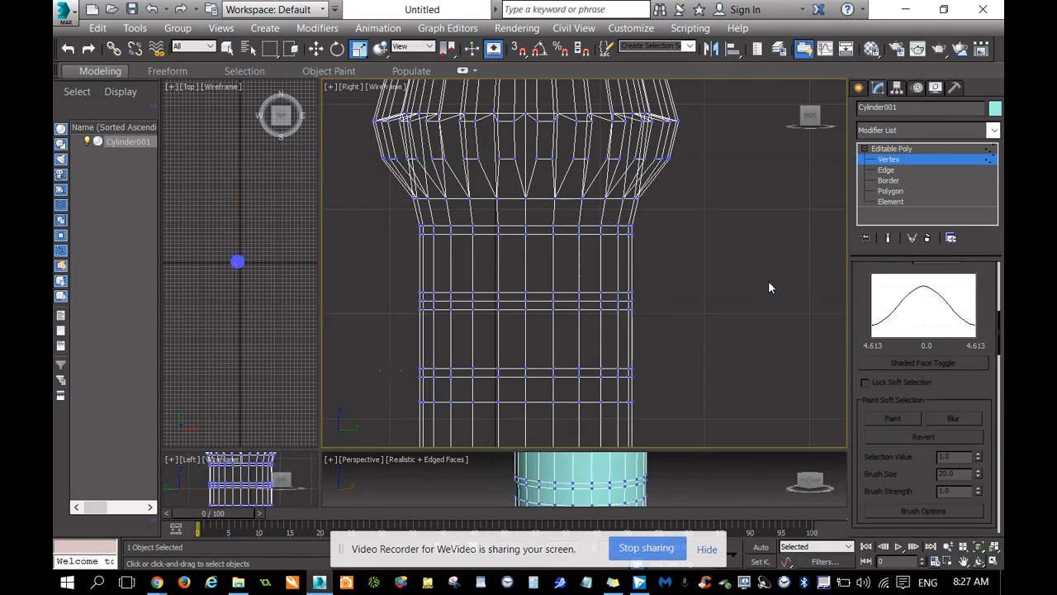
pyautogui.click(88, 48)
# Scale the two raised polygon bands thinner vertically, and at Vertex level compress all vertices of both rings vertically.
pyautogui.click(888, 191)
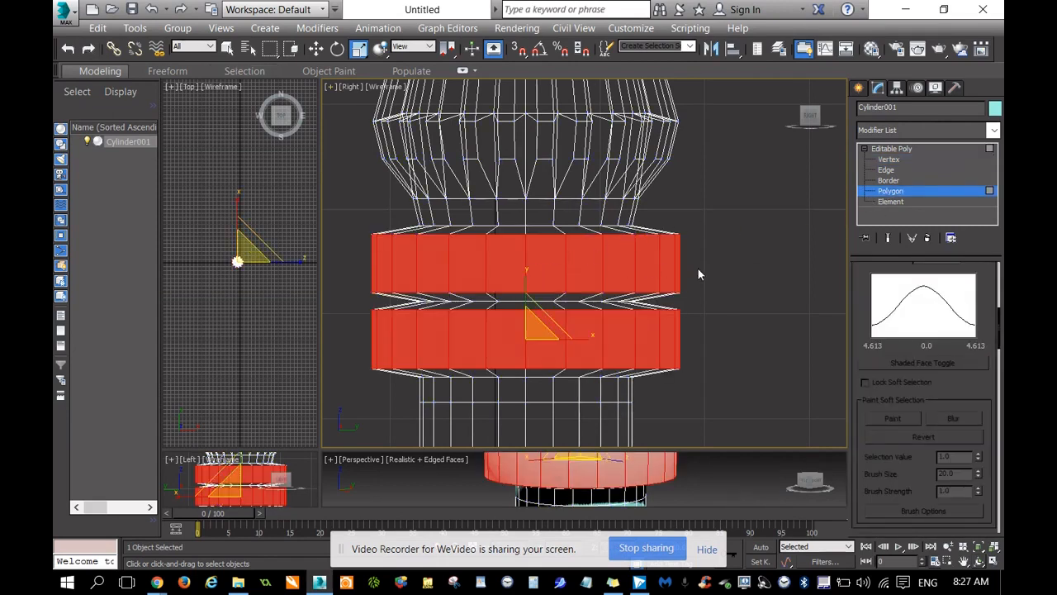
pyautogui.moveTo(535, 268); pyautogui.dragTo(519, 327)
pyautogui.click(888, 159)
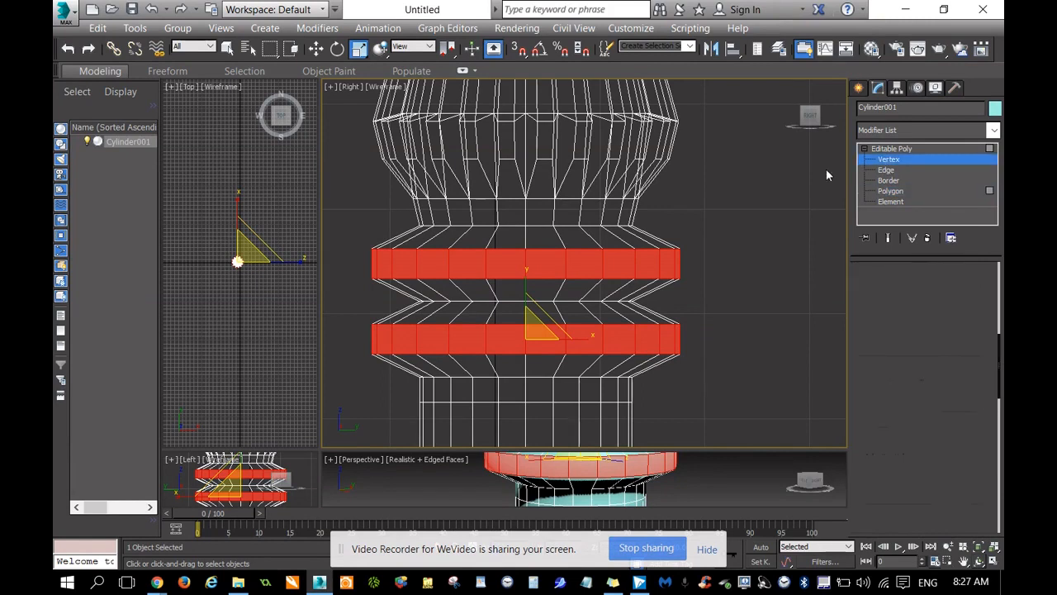
pyautogui.moveTo(685, 381); pyautogui.dragTo(724, 389)
pyautogui.moveTo(528, 239); pyautogui.dragTo(535, 298)
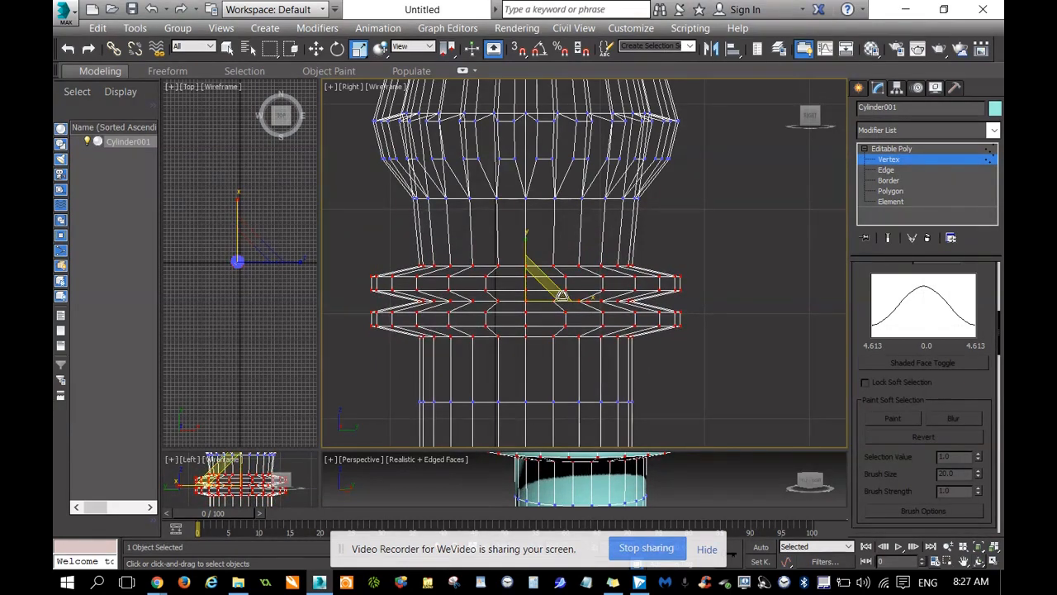
# Move the selected vertices of both rings straight up to sit just beneath the head.
pyautogui.rightClick(564, 291)
pyautogui.click(591, 304)
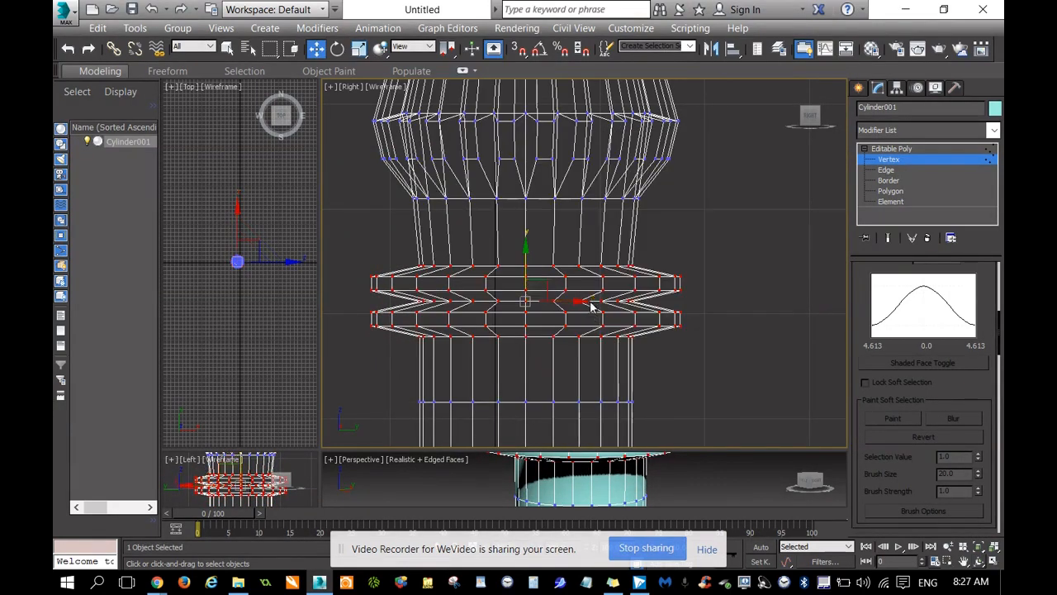
pyautogui.moveTo(526, 256); pyautogui.dragTo(537, 213)
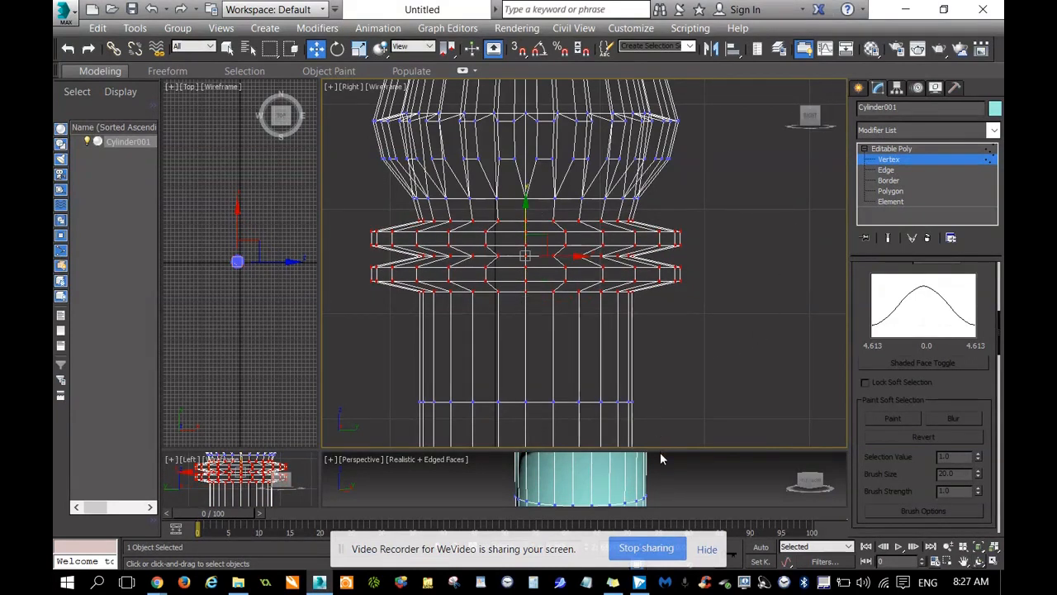
# Enlarge the Perspective viewport and, at Polygon level, select the second tall polygon band of the shaft below the rings.
pyautogui.moveTo(661, 295); pyautogui.dragTo(675, 180)
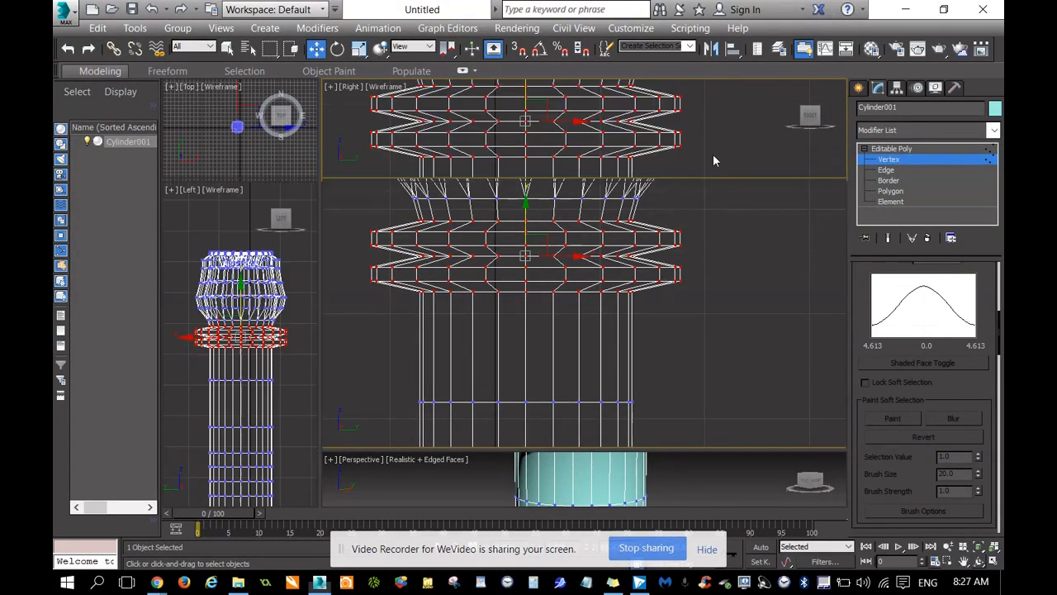
pyautogui.moveTo(817, 225); pyautogui.dragTo(793, 210)
pyautogui.keyDown('alt'); pyautogui.moveTo(584, 344); pyautogui.dragTo(584, 344, button='middle'); pyautogui.keyUp('alt')
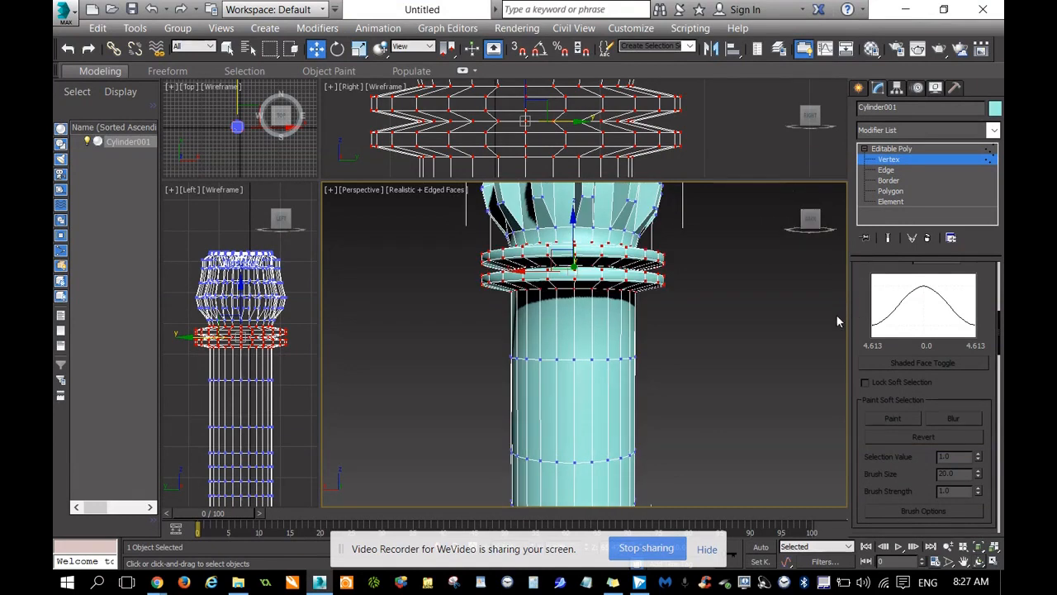
pyautogui.click(891, 191)
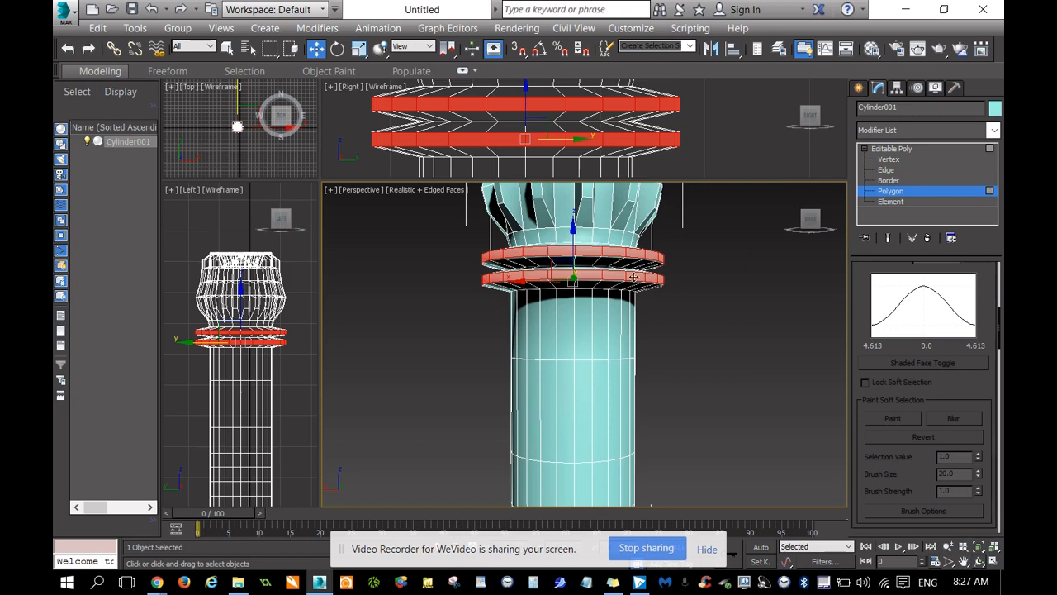
pyautogui.moveTo(573, 293)
pyautogui.keyDown('alt'); pyautogui.mouseDown(button='middle')
pyautogui.moveTo(580, 285)
pyautogui.moveTo(584, 348)
pyautogui.mouseUp(button='middle'); pyautogui.keyUp('alt')
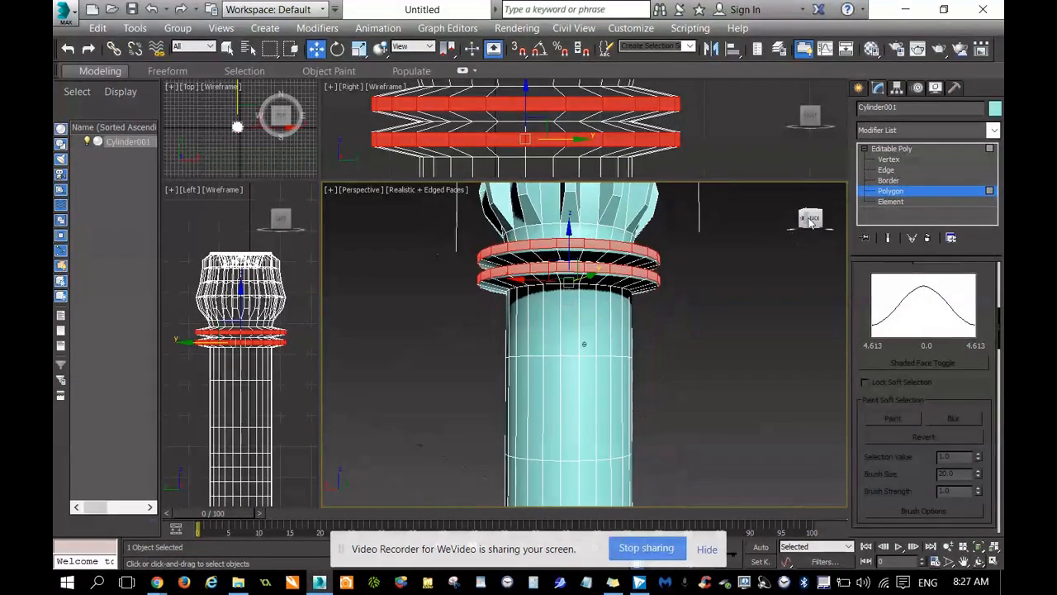
pyautogui.moveTo(479, 394); pyautogui.dragTo(687, 424)
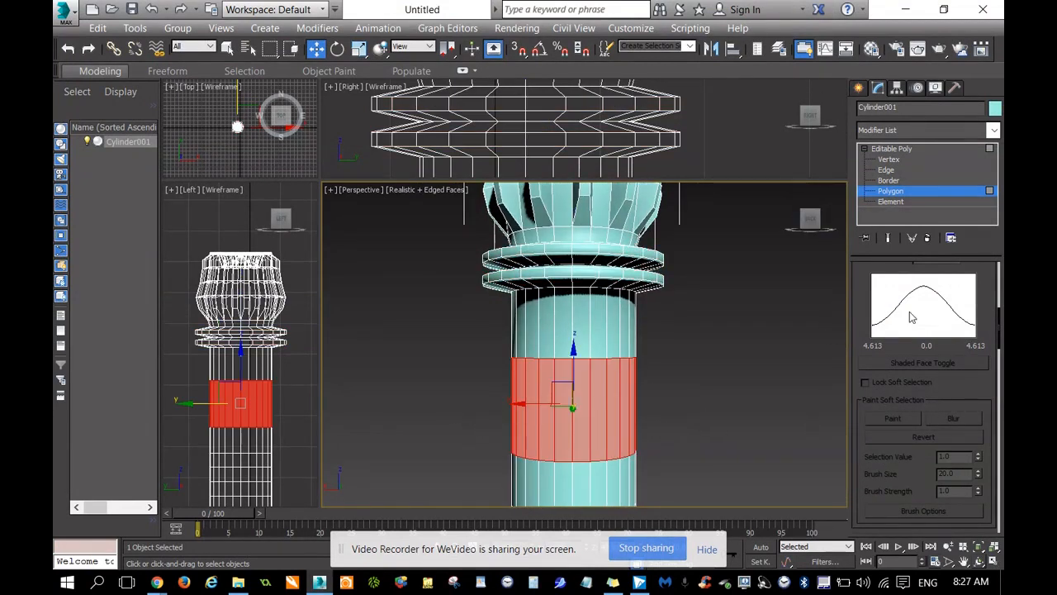
# Collapse the Soft Selection settings so the polygon editing options are within reach.
pyautogui.scroll(5, 867, 331)
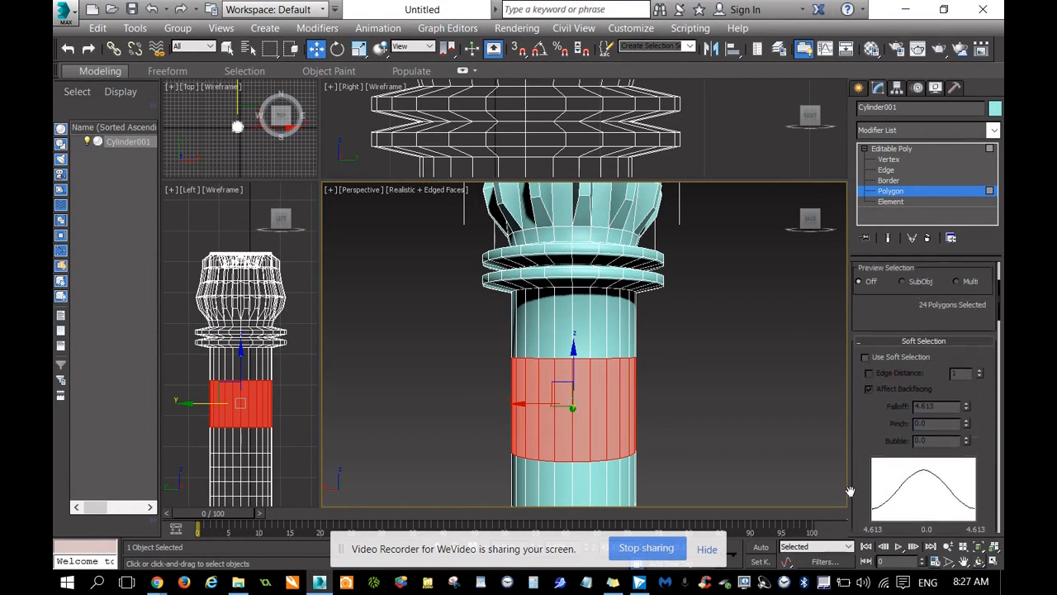
pyautogui.moveTo(871, 366); pyautogui.dragTo(866, 507)
pyautogui.scroll(-5, 901, 395)
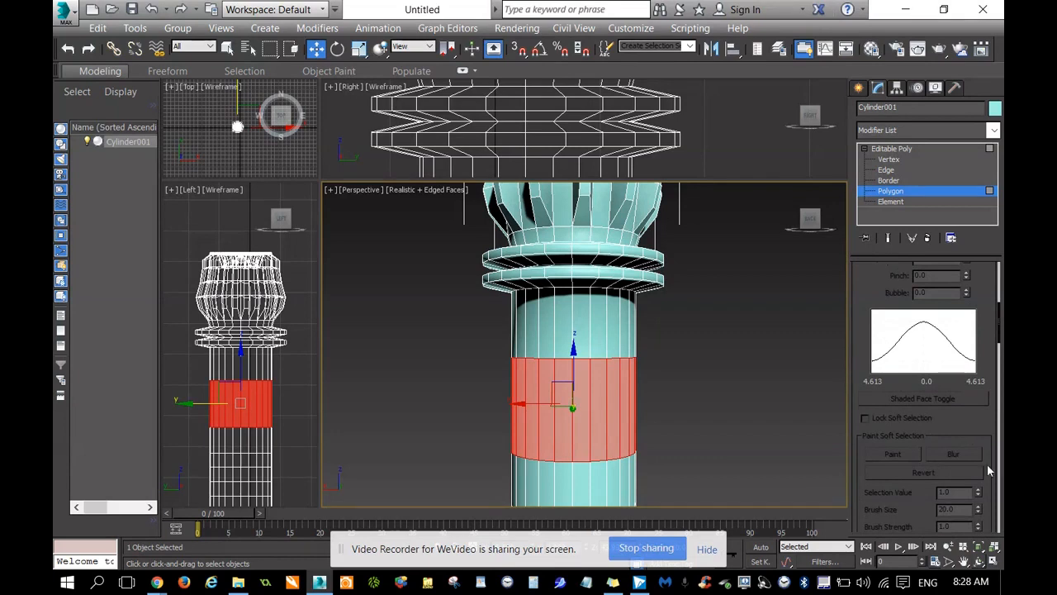
pyautogui.scroll(-3, 986, 464)
pyautogui.moveTo(988, 308); pyautogui.dragTo(994, 237)
pyautogui.moveTo(988, 293); pyautogui.dragTo(983, 432)
pyautogui.moveTo(858, 279); pyautogui.dragTo(852, 393)
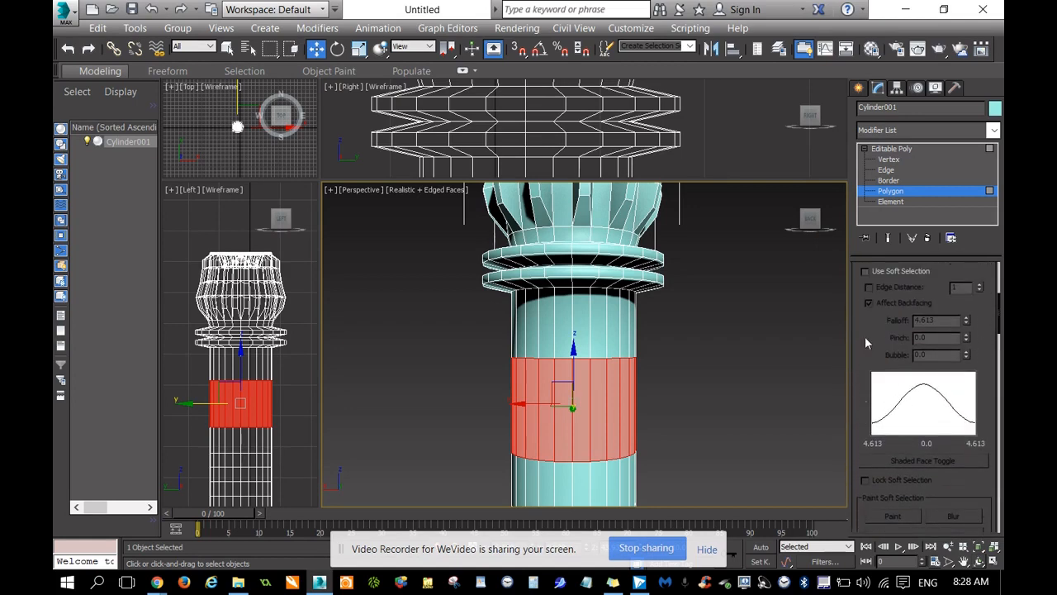
pyautogui.moveTo(861, 312); pyautogui.dragTo(859, 330)
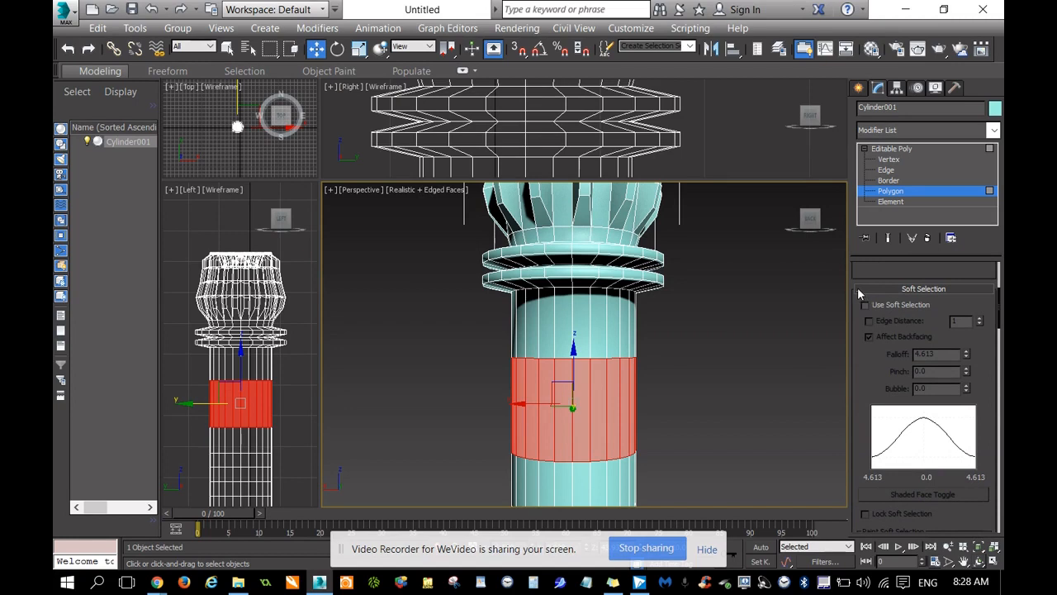
pyautogui.click(858, 289)
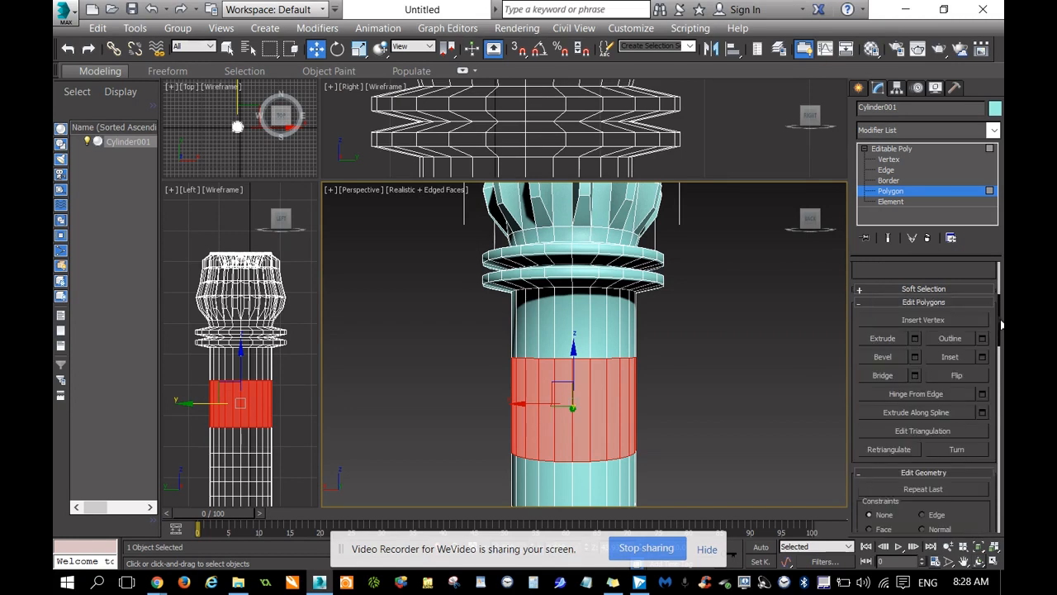
# Slice the selected shaft band horizontally around its mid-height with Slice Plane, exit slicing and clear the polygon selection.
pyautogui.moveTo(998, 324)
pyautogui.mouseDown()
pyautogui.moveTo(983, 535)
pyautogui.moveTo(979, 381)
pyautogui.moveTo(976, 402)
pyautogui.mouseUp()
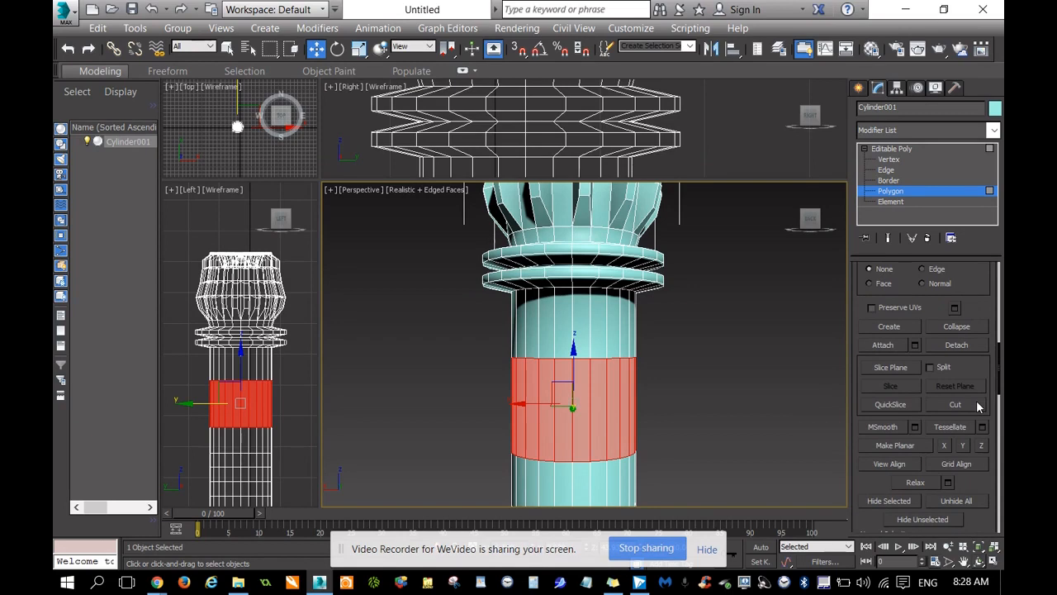
pyautogui.click(892, 368)
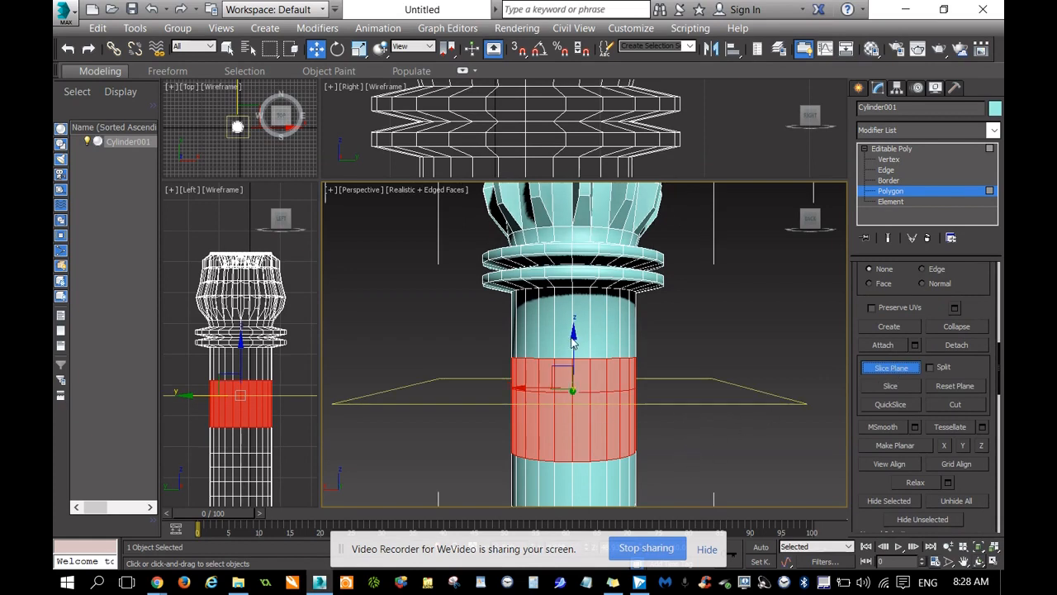
pyautogui.moveTo(576, 364)
pyautogui.mouseDown()
pyautogui.moveTo(581, 357)
pyautogui.moveTo(582, 378)
pyautogui.mouseUp()
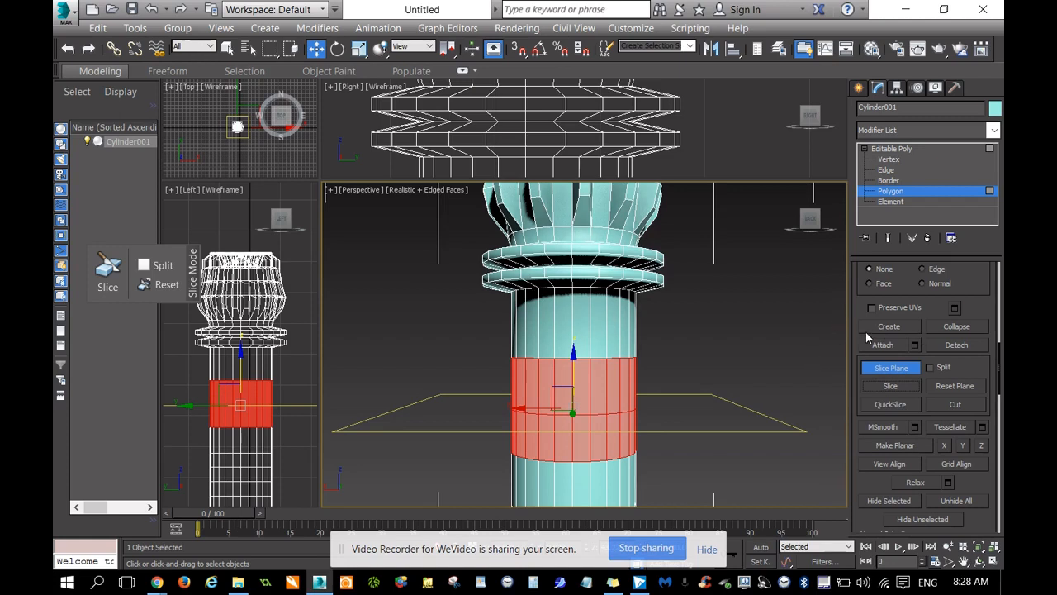
pyautogui.click(891, 369)
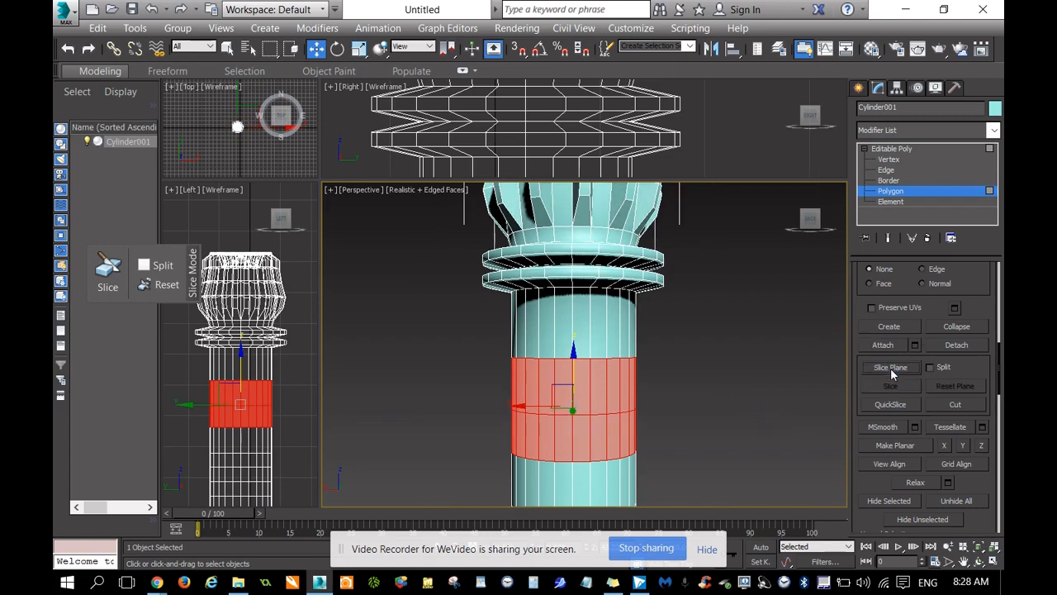
pyautogui.click(693, 409)
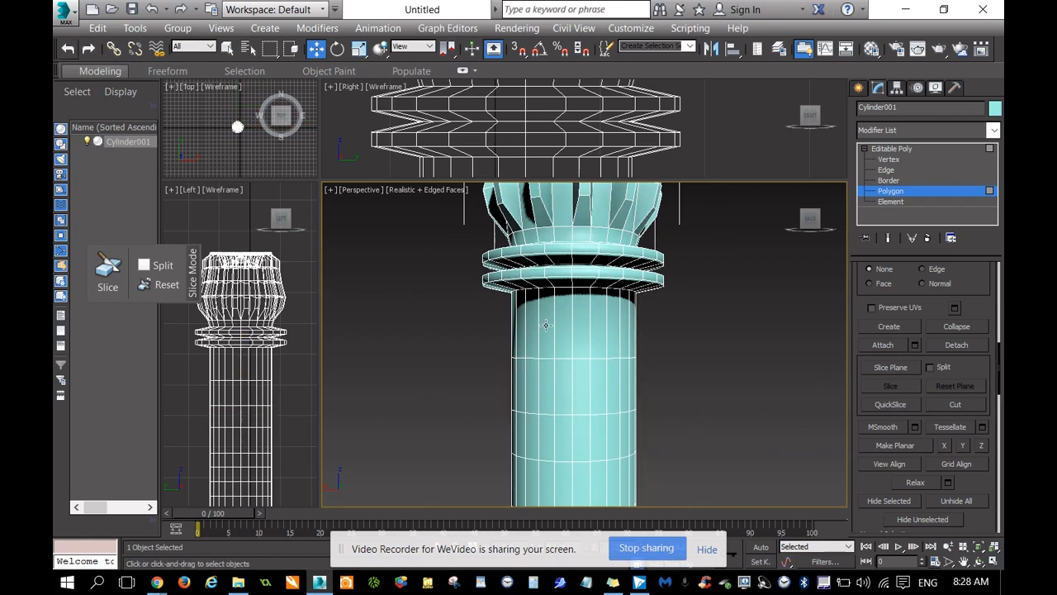
pyautogui.scroll(-2, 713, 367)
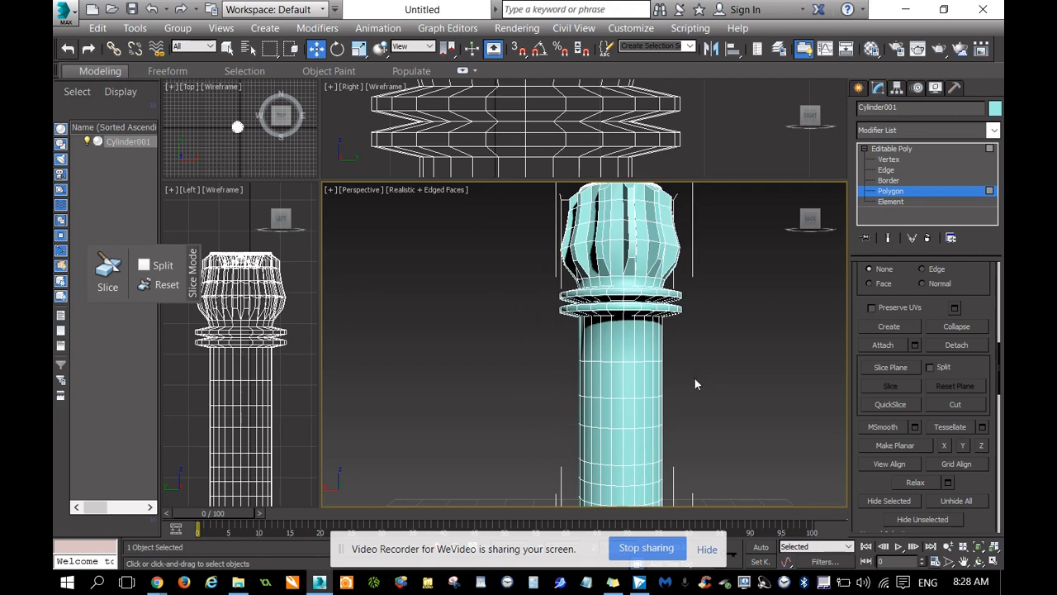
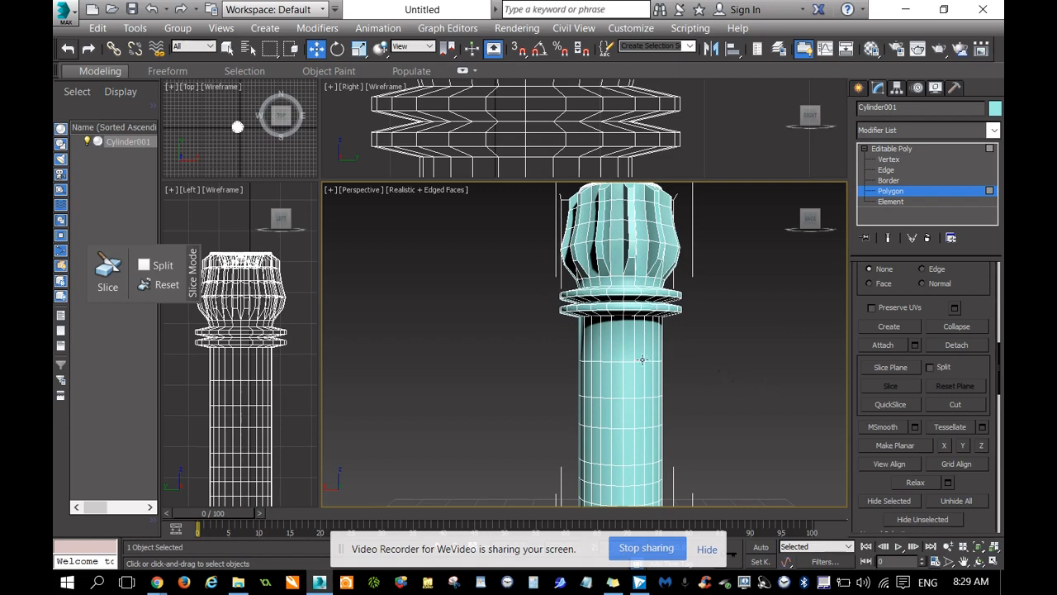
# Select a vertical column of seven polygons on the shaft, from the third band below the rings down to just above the lowest band.
pyautogui.scroll(-2, 722, 360)
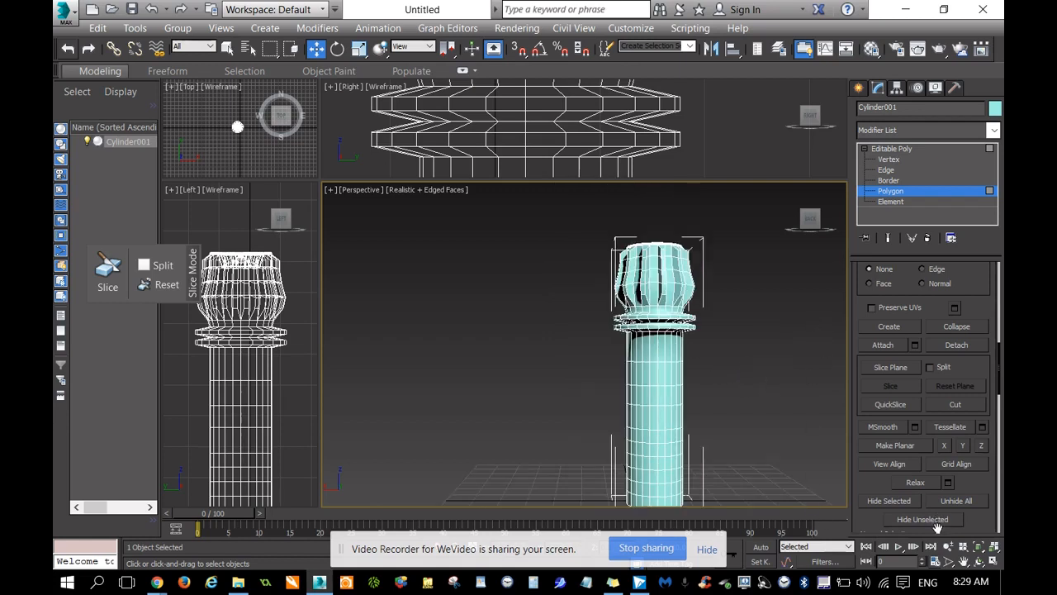
pyautogui.click(963, 561)
pyautogui.moveTo(762, 437); pyautogui.dragTo(693, 379)
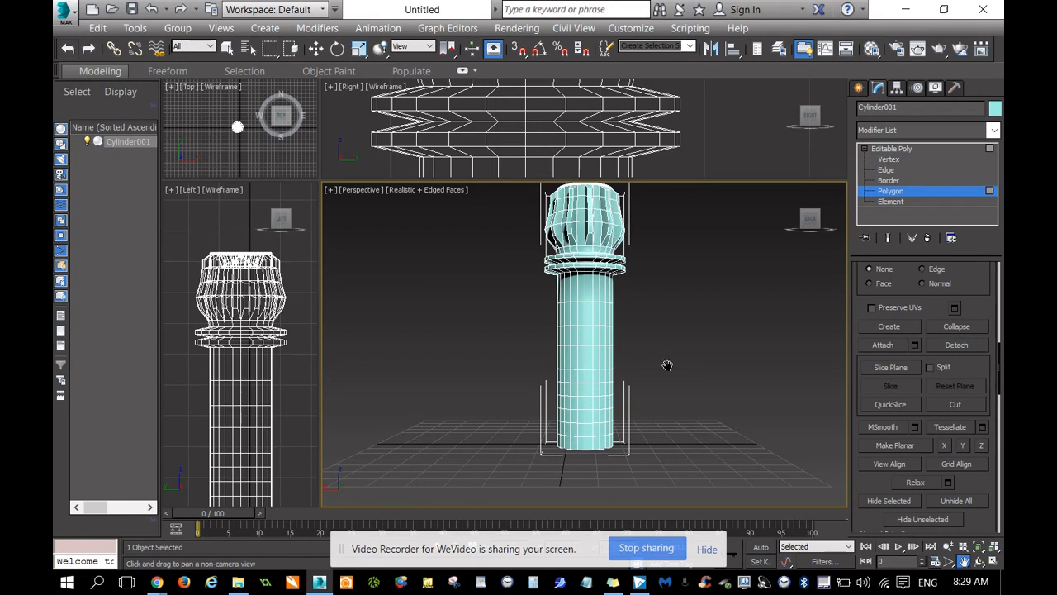
pyautogui.scroll(2, 667, 357)
pyautogui.scroll(2, 597, 314)
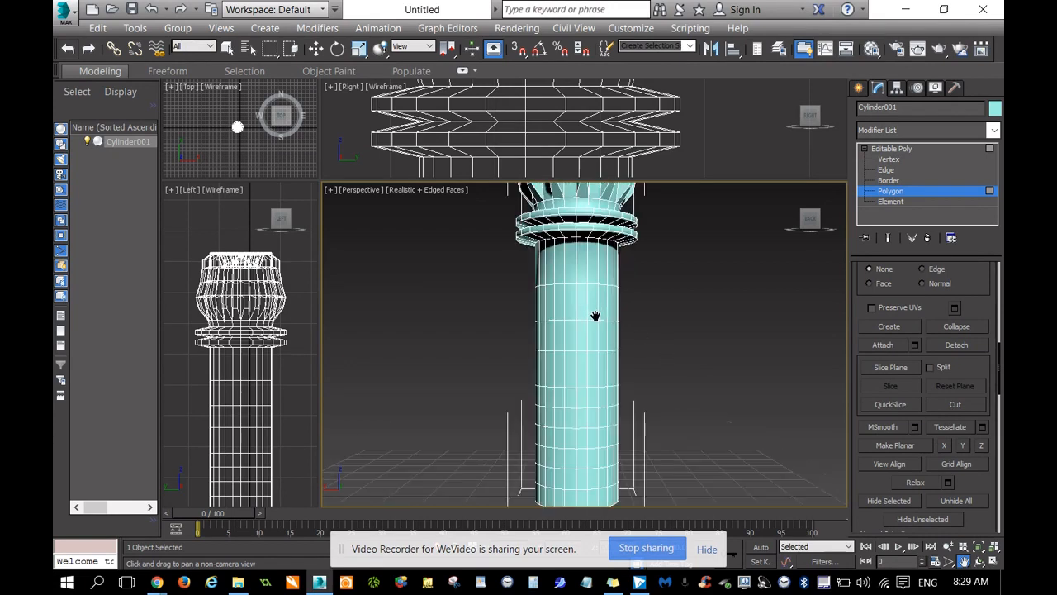
pyautogui.moveTo(588, 376); pyautogui.dragTo(573, 357)
pyautogui.rightClick(673, 356)
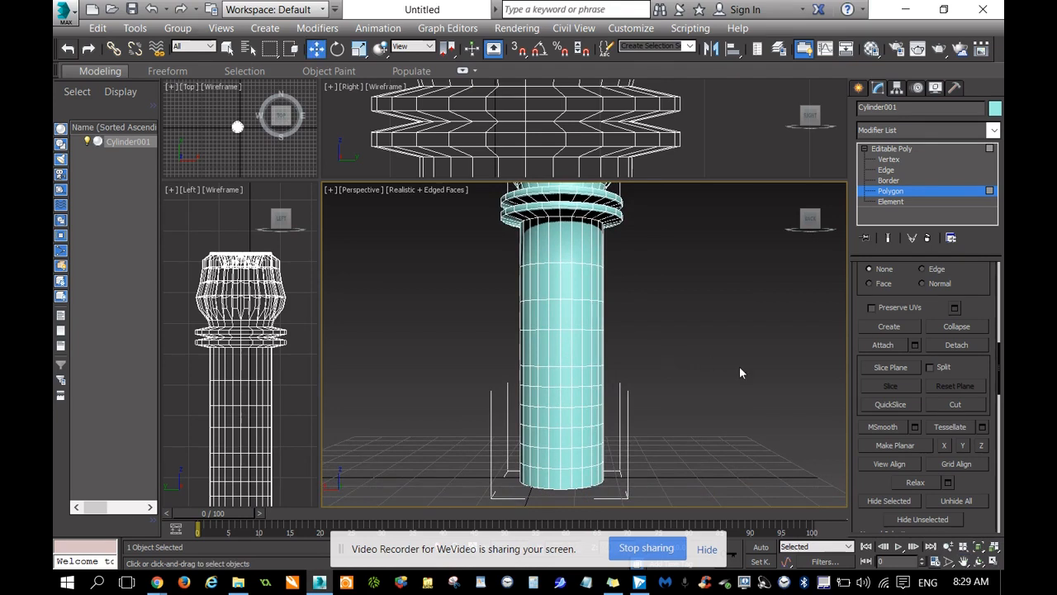
pyautogui.click(565, 317)
pyautogui.keyDown('ctrl'); pyautogui.click(564, 348); pyautogui.keyUp('ctrl')
pyautogui.keyDown('ctrl'); pyautogui.click(565, 383); pyautogui.keyUp('ctrl')
pyautogui.keyDown('ctrl'); pyautogui.click(563, 398); pyautogui.keyUp('ctrl')
pyautogui.keyDown('ctrl'); pyautogui.click(565, 417); pyautogui.keyUp('ctrl')
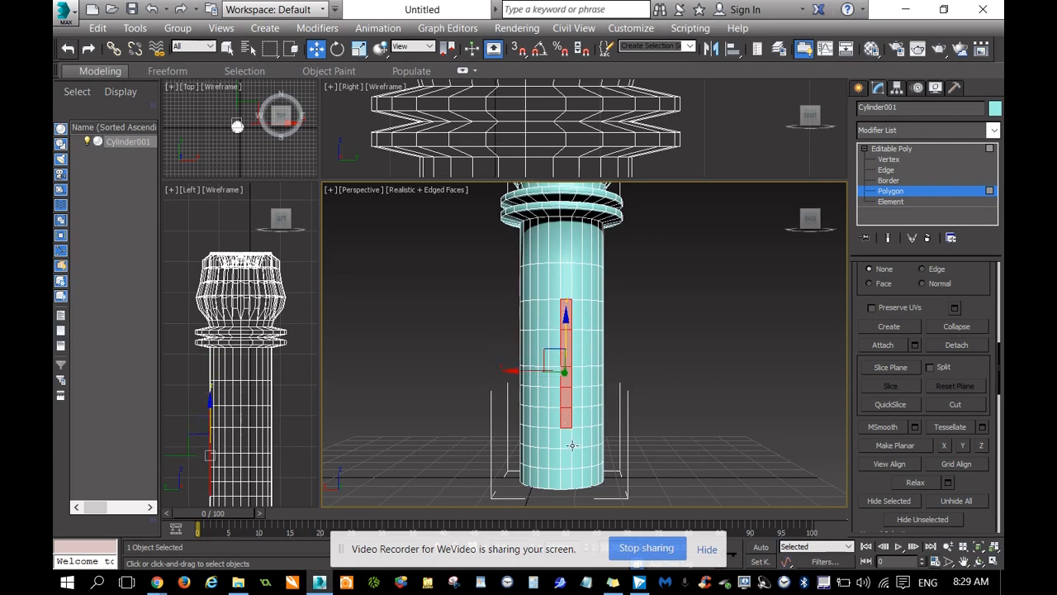
pyautogui.keyDown('ctrl'); pyautogui.click(564, 438); pyautogui.keyUp('ctrl')
pyautogui.keyDown('ctrl'); pyautogui.click(567, 459); pyautogui.keyUp('ctrl')
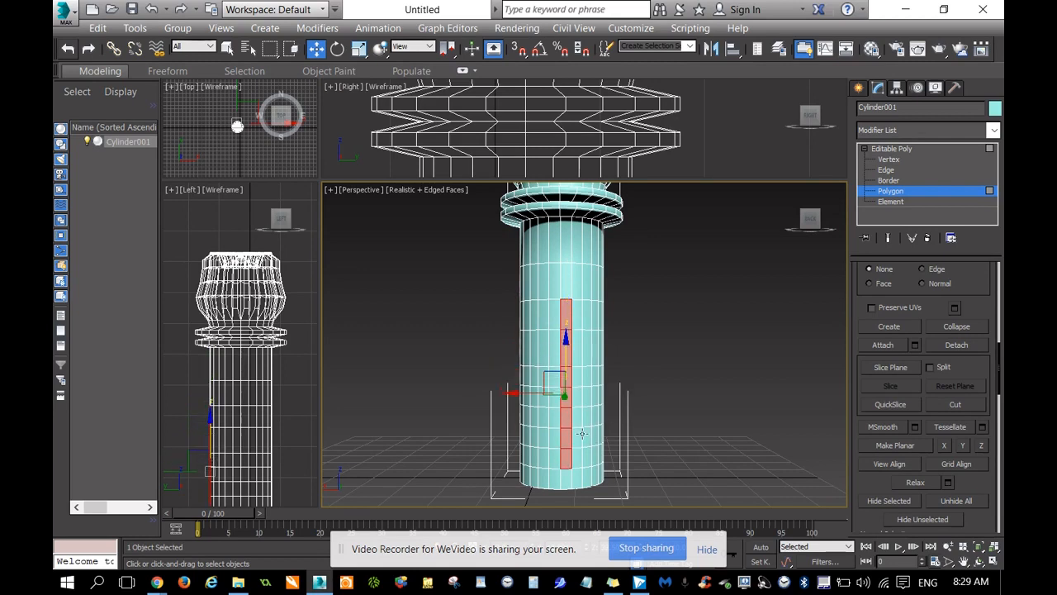
# Add a second seven-polygon column to the selection, skipping one column of faces beside the first.
pyautogui.keyDown('ctrl'); pyautogui.click(588, 320); pyautogui.keyUp('ctrl')
pyautogui.keyDown('ctrl'); pyautogui.click(587, 351); pyautogui.keyUp('ctrl')
pyautogui.keyDown('ctrl'); pyautogui.click(587, 382); pyautogui.keyUp('ctrl')
pyautogui.keyDown('ctrl'); pyautogui.click(585, 400); pyautogui.keyUp('ctrl')
pyautogui.keyDown('ctrl'); pyautogui.click(585, 415); pyautogui.keyUp('ctrl')
pyautogui.keyDown('ctrl'); pyautogui.click(586, 436); pyautogui.keyUp('ctrl')
pyautogui.keyDown('ctrl'); pyautogui.click(588, 458); pyautogui.keyUp('ctrl')
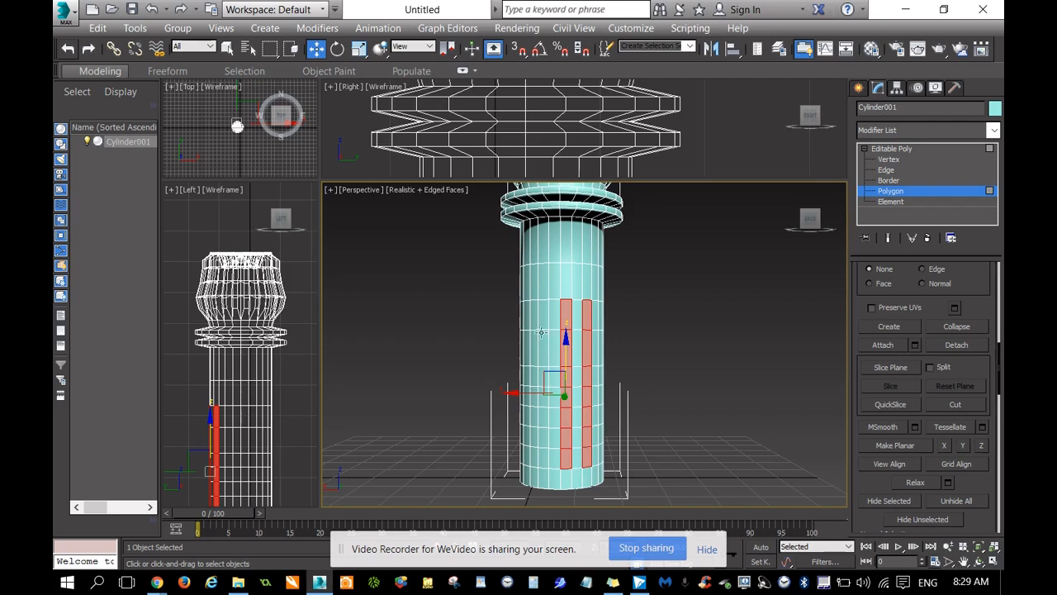
# Add a third seven-polygon column on the other side of the first, again leaving one column of faces between them.
pyautogui.keyDown('ctrl'); pyautogui.click(542, 312); pyautogui.keyUp('ctrl')
pyautogui.keyDown('ctrl'); pyautogui.click(542, 347); pyautogui.keyUp('ctrl')
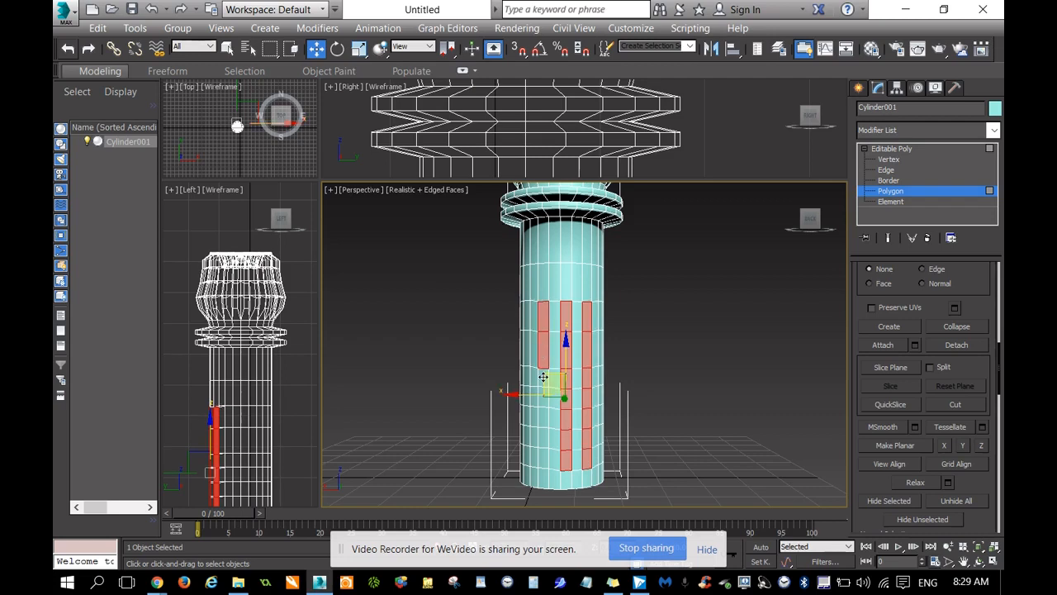
pyautogui.click(543, 350)
pyautogui.hotkey('ctrl', 'z')
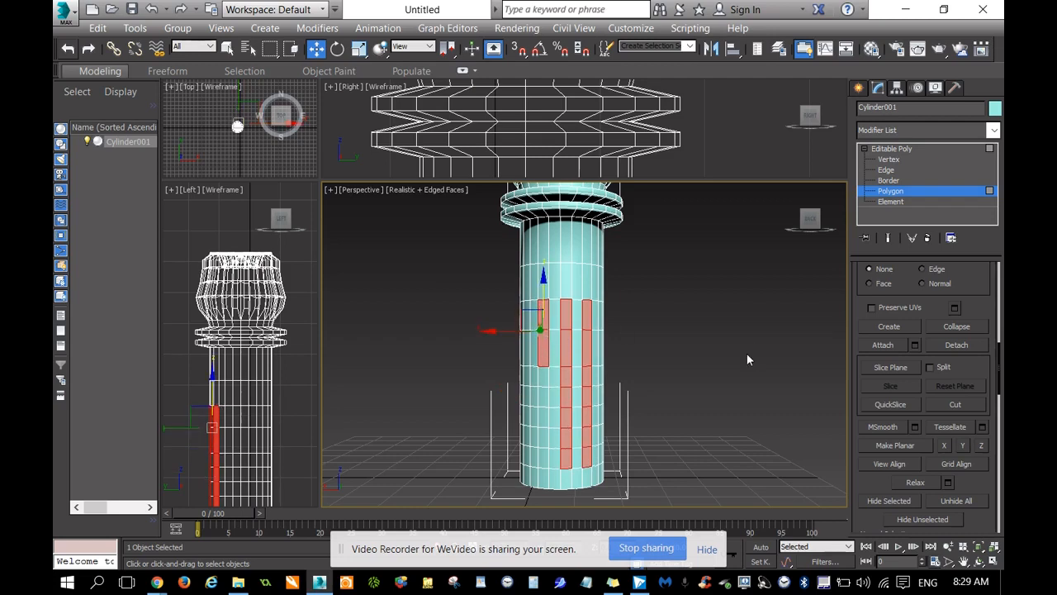
pyautogui.keyDown('ctrl'); pyautogui.click(542, 378); pyautogui.keyUp('ctrl')
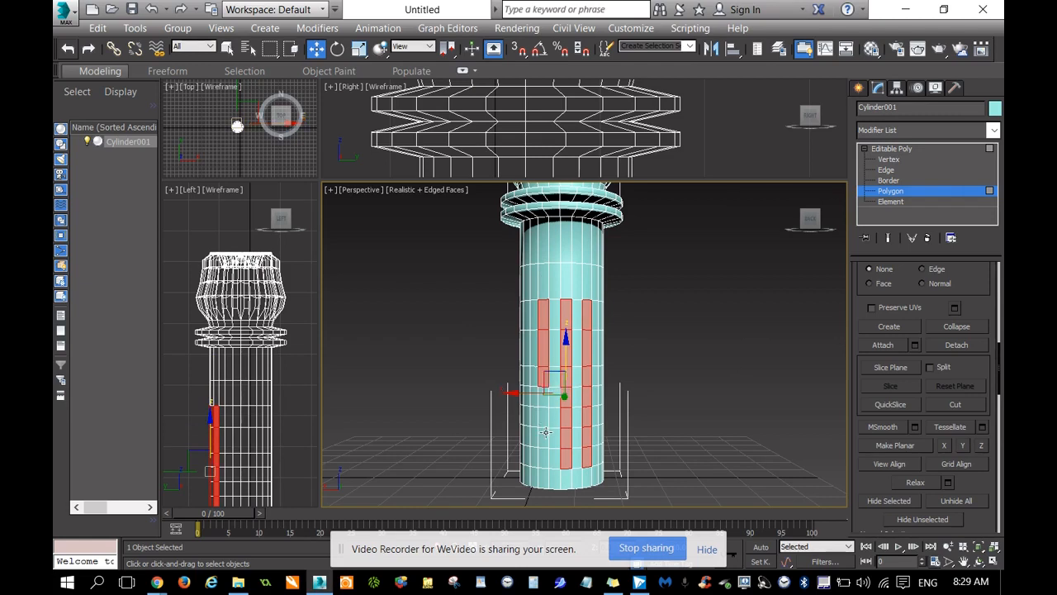
pyautogui.keyDown('ctrl'); pyautogui.click(545, 462); pyautogui.keyUp('ctrl')
pyautogui.keyDown('ctrl'); pyautogui.click(543, 436); pyautogui.keyUp('ctrl')
pyautogui.keyDown('ctrl'); pyautogui.click(544, 414); pyautogui.keyUp('ctrl')
# Continue around the shaft by adding the fourth alternating column of seven polygons to the selection.
pyautogui.scroll(3, 638, 404)
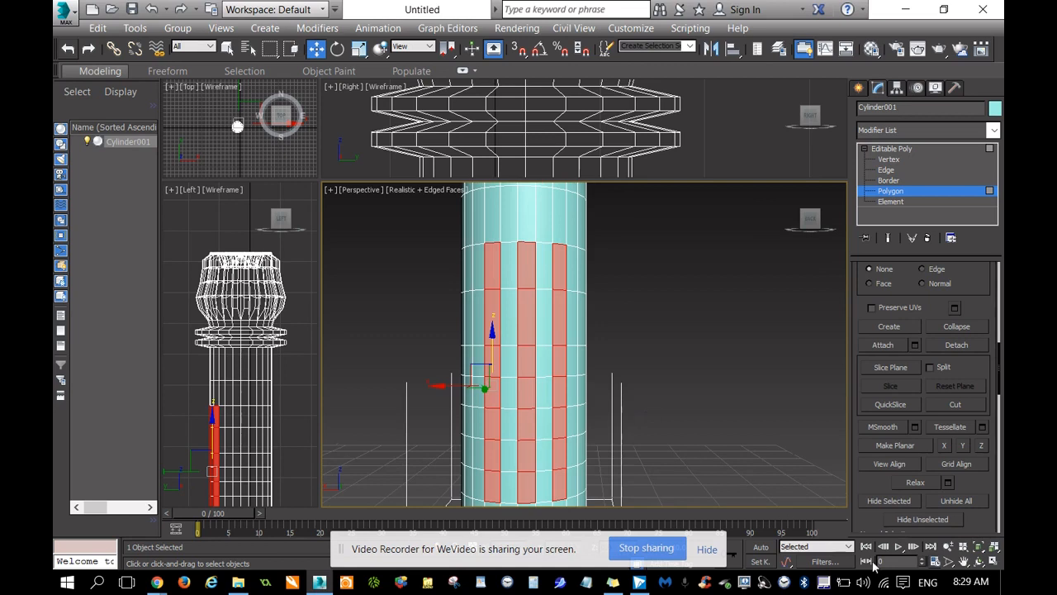
pyautogui.click(963, 561)
pyautogui.moveTo(743, 405); pyautogui.dragTo(752, 357)
pyautogui.moveTo(810, 220); pyautogui.dragTo(769, 239)
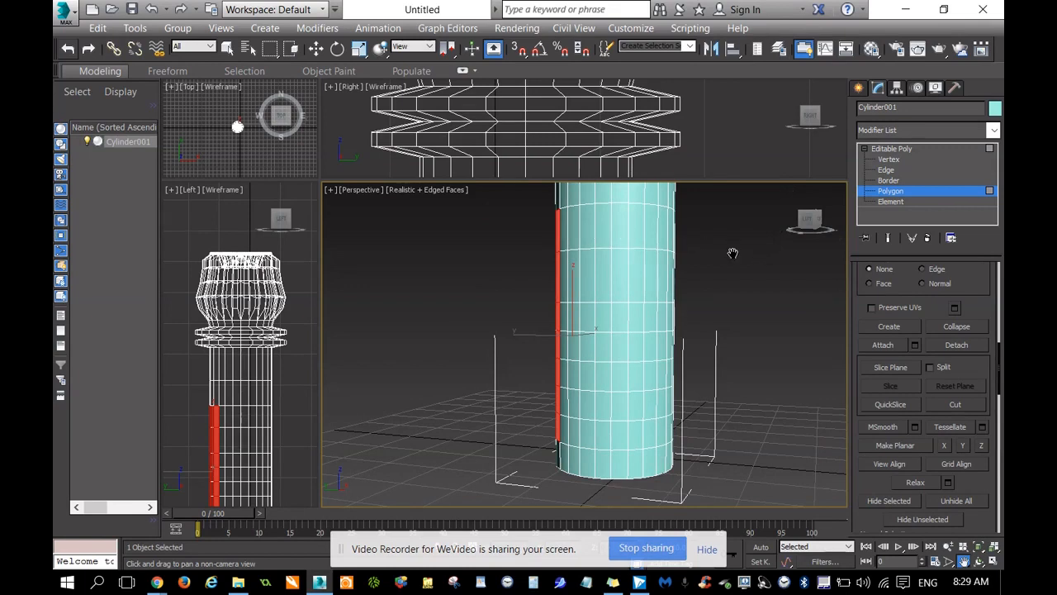
pyautogui.press('w')
pyautogui.click(573, 227)
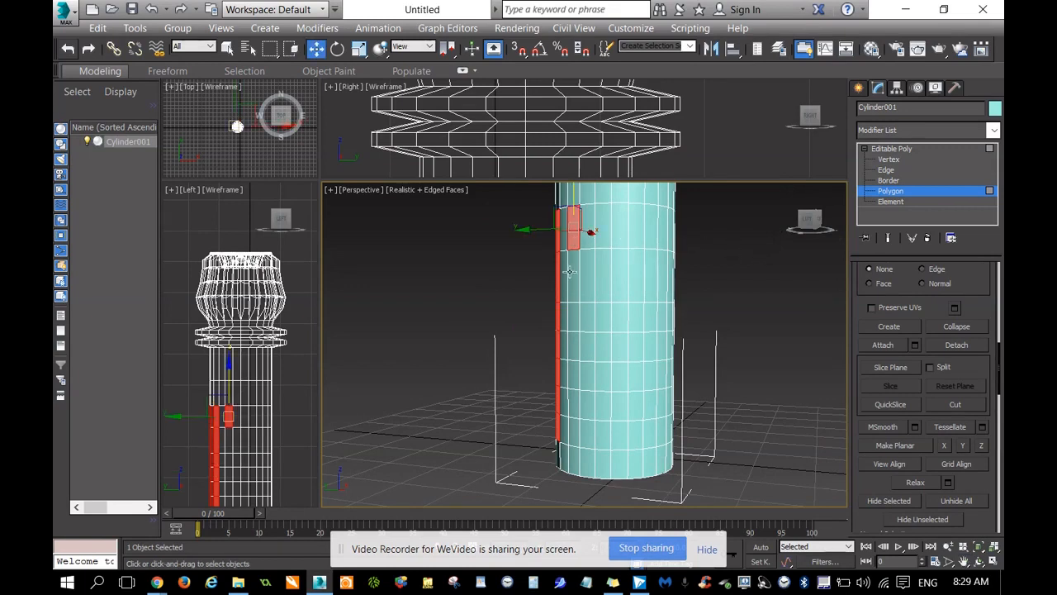
pyautogui.keyDown('ctrl'); pyautogui.click(571, 279); pyautogui.keyUp('ctrl')
pyautogui.keyDown('ctrl'); pyautogui.click(575, 320); pyautogui.keyUp('ctrl')
pyautogui.keyDown('ctrl'); pyautogui.click(574, 349); pyautogui.keyUp('ctrl')
pyautogui.keyDown('ctrl'); pyautogui.click(574, 376); pyautogui.keyUp('ctrl')
pyautogui.keyDown('ctrl'); pyautogui.click(574, 405); pyautogui.keyUp('ctrl')
pyautogui.keyDown('ctrl'); pyautogui.click(575, 433); pyautogui.keyUp('ctrl')
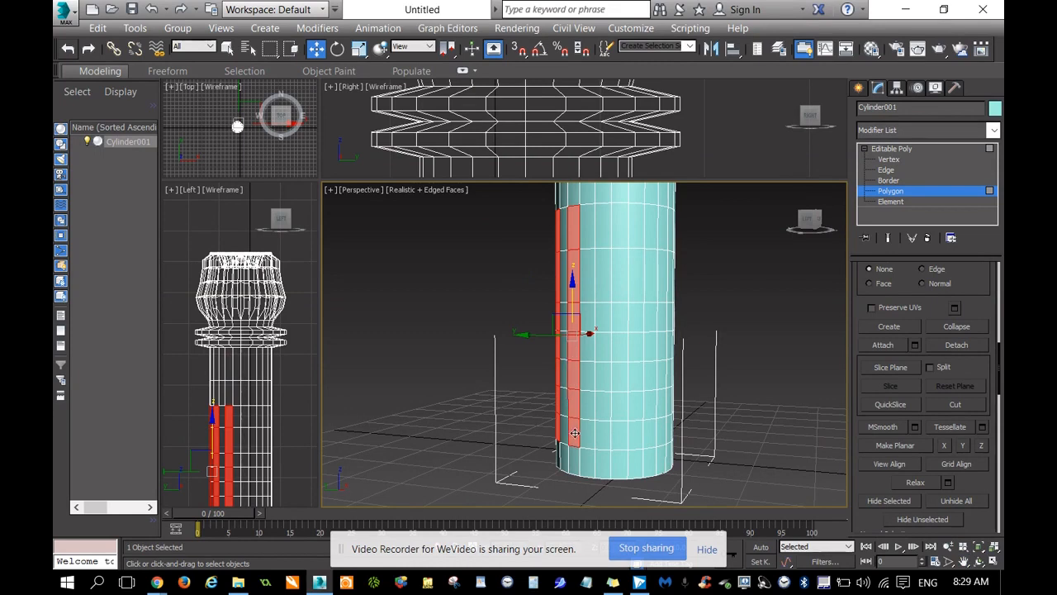
# Add the fifth alternating column across the same seven bands to the polygon selection.
pyautogui.keyDown('ctrl'); pyautogui.click(602, 434); pyautogui.keyUp('ctrl')
pyautogui.keyDown('ctrl'); pyautogui.click(603, 403); pyautogui.keyUp('ctrl')
pyautogui.keyDown('ctrl'); pyautogui.click(605, 373); pyautogui.keyUp('ctrl')
pyautogui.keyDown('ctrl'); pyautogui.click(603, 347); pyautogui.keyUp('ctrl')
pyautogui.keyDown('ctrl'); pyautogui.click(603, 319); pyautogui.keyUp('ctrl')
pyautogui.keyDown('ctrl'); pyautogui.click(604, 290); pyautogui.keyUp('ctrl')
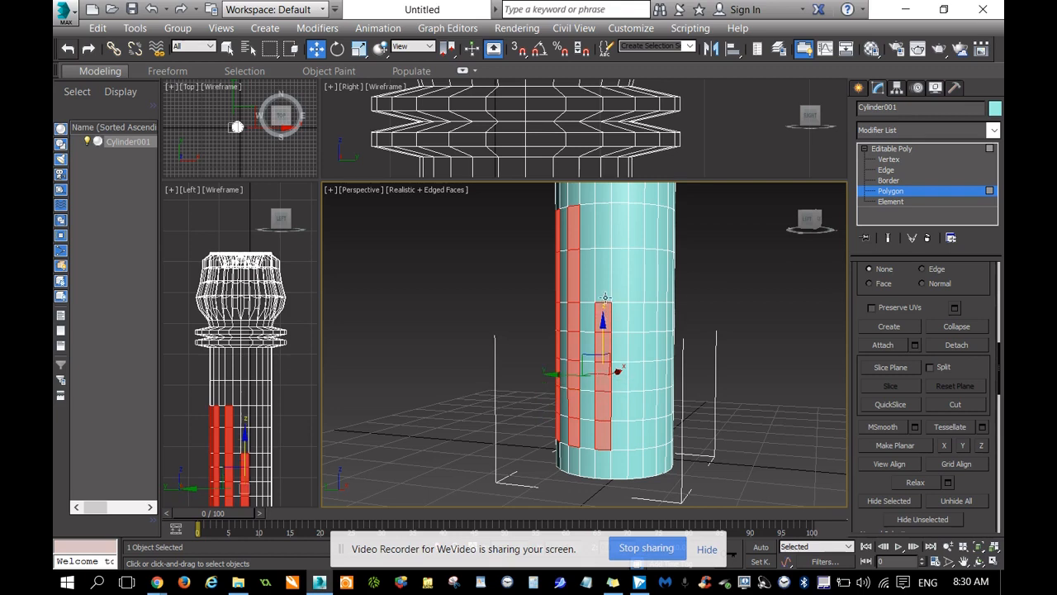
pyautogui.keyDown('ctrl'); pyautogui.click(603, 261); pyautogui.keyUp('ctrl')
pyautogui.keyDown('ctrl'); pyautogui.click(604, 227); pyautogui.keyUp('ctrl')
# Add the sixth alternating column of seven polygons, keeping one unselected column beside the fifth.
pyautogui.keyDown('ctrl'); pyautogui.click(637, 220); pyautogui.keyUp('ctrl')
pyautogui.keyDown('ctrl'); pyautogui.click(637, 247); pyautogui.keyUp('ctrl')
pyautogui.keyDown('ctrl'); pyautogui.click(635, 285); pyautogui.keyUp('ctrl')
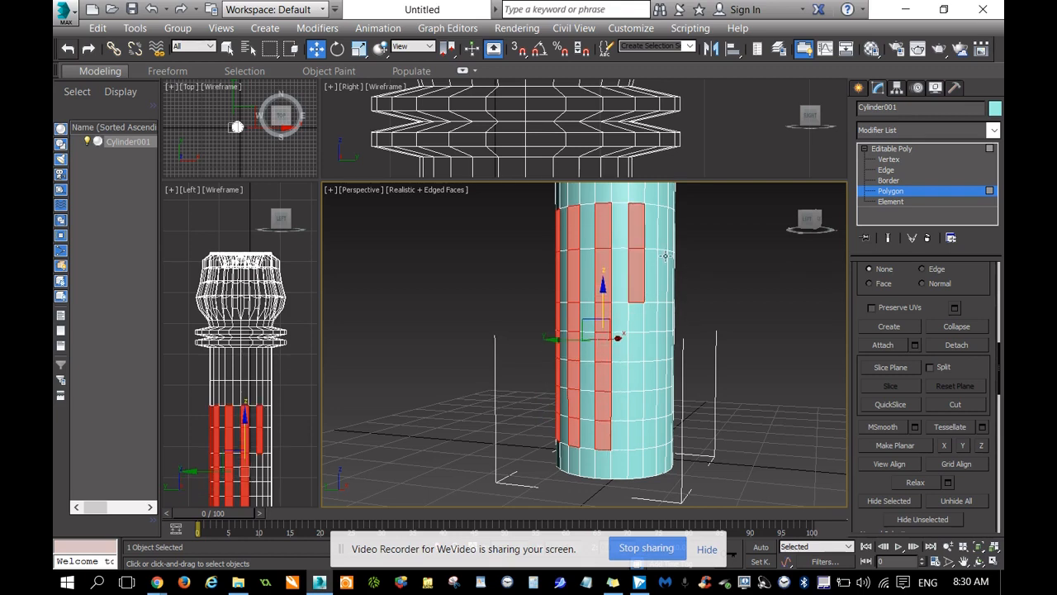
pyautogui.keyDown('ctrl'); pyautogui.click(637, 318); pyautogui.keyUp('ctrl')
pyautogui.keyDown('ctrl'); pyautogui.click(638, 345); pyautogui.keyUp('ctrl')
pyautogui.keyDown('ctrl'); pyautogui.click(639, 375); pyautogui.keyUp('ctrl')
pyautogui.keyDown('ctrl'); pyautogui.click(637, 403); pyautogui.keyUp('ctrl')
pyautogui.keyDown('ctrl'); pyautogui.click(634, 433); pyautogui.keyUp('ctrl')
# Add all seven polygons of the seventh alternating column to the selection, continuing around the shaft.
pyautogui.keyDown('ctrl'); pyautogui.click(662, 431); pyautogui.keyUp('ctrl')
pyautogui.keyDown('ctrl'); pyautogui.click(662, 405); pyautogui.keyUp('ctrl')
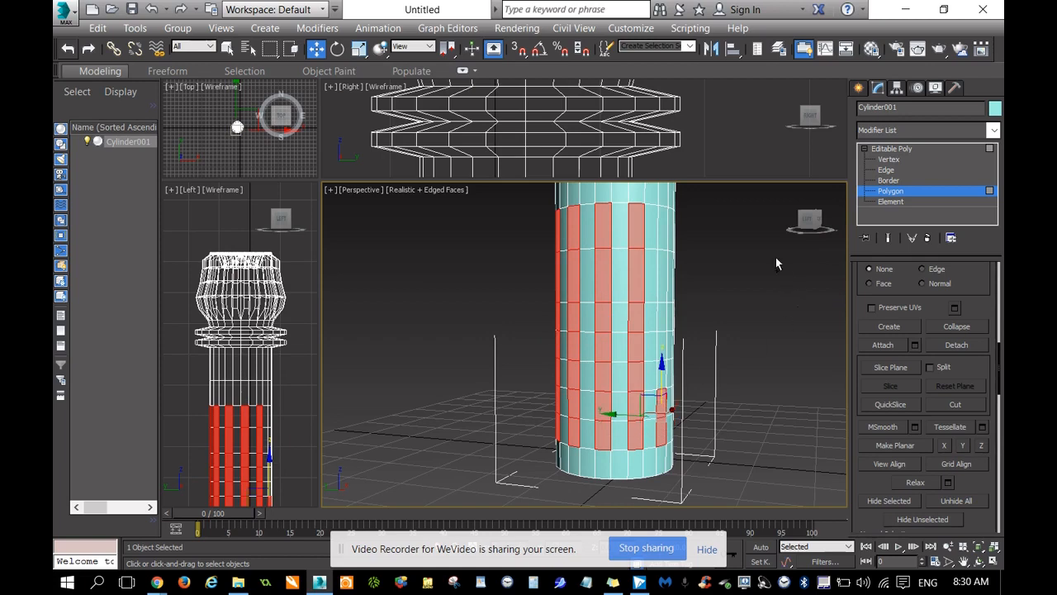
pyautogui.moveTo(810, 221); pyautogui.dragTo(777, 221)
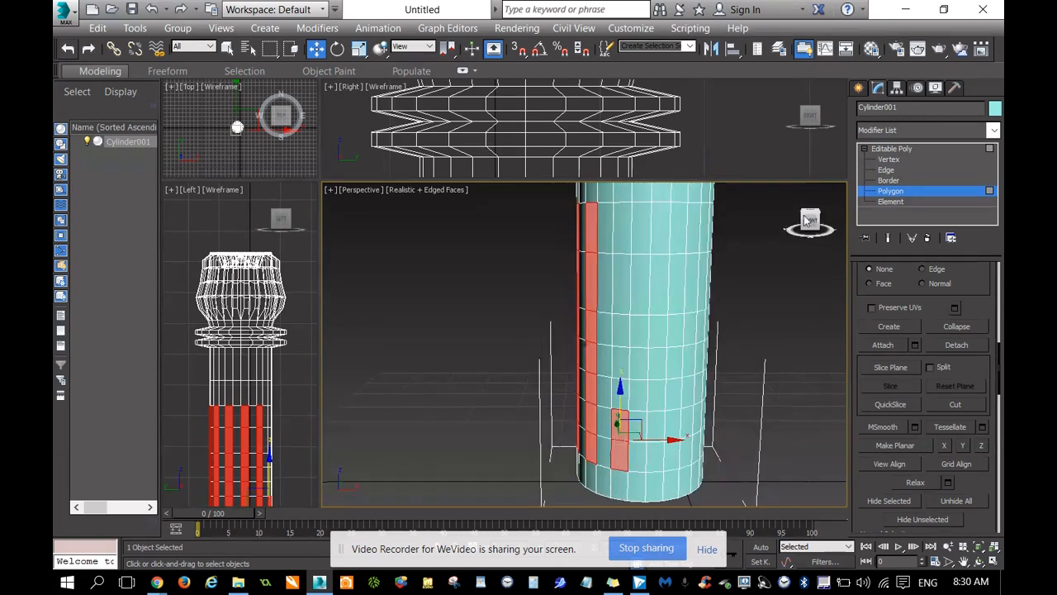
pyautogui.keyDown('ctrl'); pyautogui.click(623, 233); pyautogui.keyUp('ctrl')
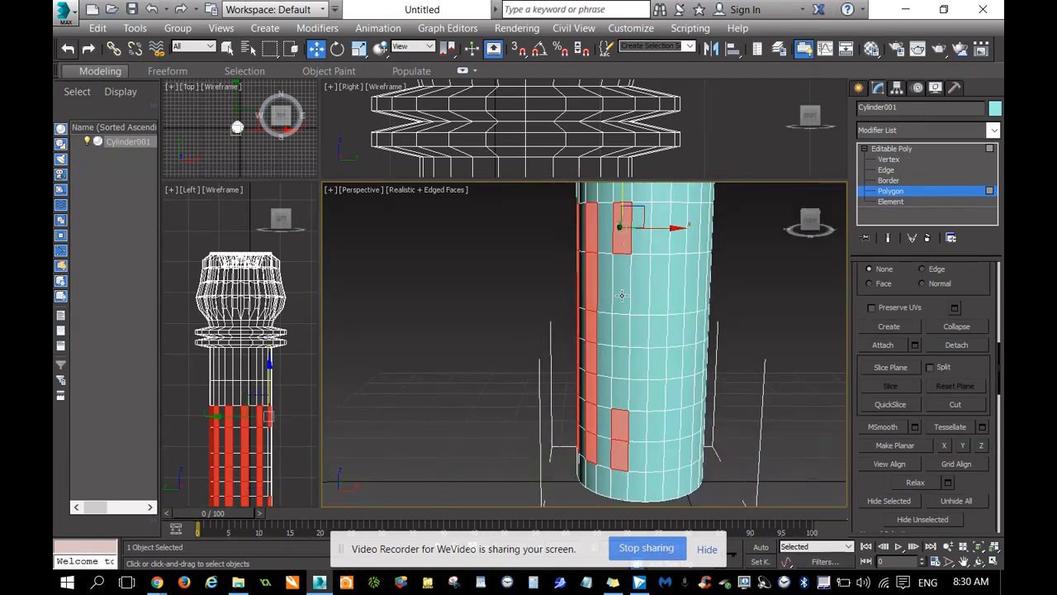
pyautogui.hotkey('ctrl', 'z')
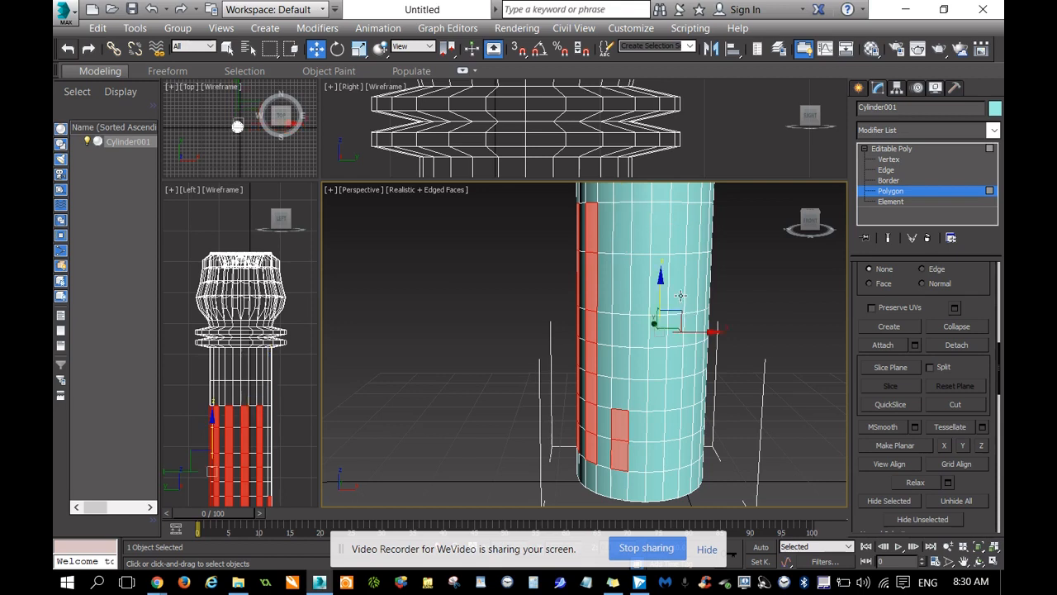
pyautogui.keyDown('ctrl'); pyautogui.click(623, 233); pyautogui.keyUp('ctrl')
pyautogui.keyDown('ctrl'); pyautogui.click(621, 284); pyautogui.keyUp('ctrl')
pyautogui.keyDown('ctrl'); pyautogui.click(626, 332); pyautogui.keyUp('ctrl')
pyautogui.keyDown('ctrl'); pyautogui.click(626, 363); pyautogui.keyUp('ctrl')
pyautogui.keyDown('ctrl'); pyautogui.click(627, 398); pyautogui.keyUp('ctrl')
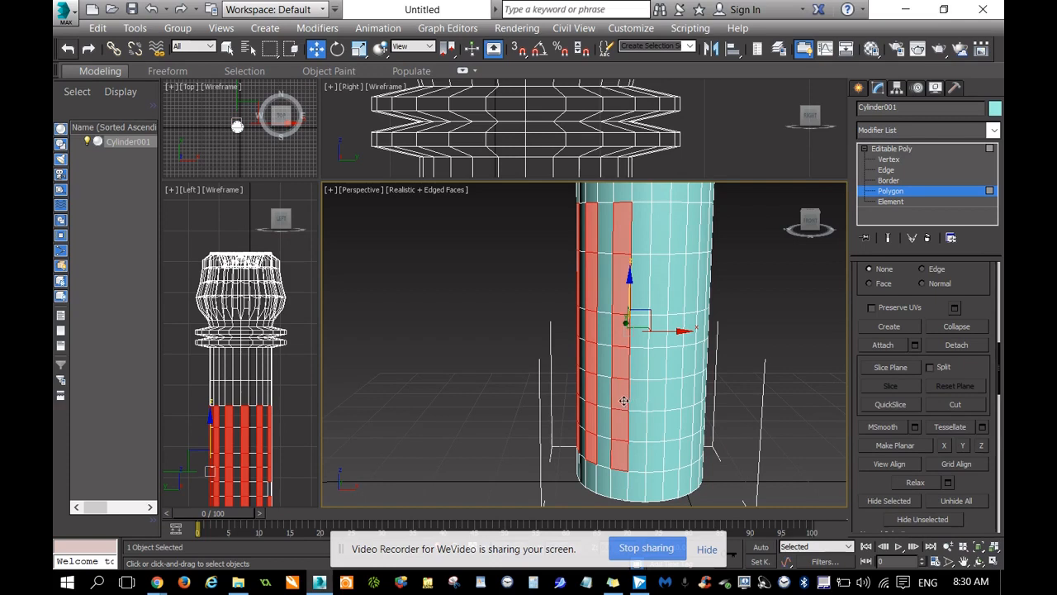
# Extend the selection with the eighth alternating column over the same seven shaft bands.
pyautogui.keyDown('ctrl'); pyautogui.click(660, 462); pyautogui.keyUp('ctrl')
pyautogui.keyDown('ctrl'); pyautogui.click(656, 425); pyautogui.keyUp('ctrl')
pyautogui.keyDown('ctrl'); pyautogui.click(656, 396); pyautogui.keyUp('ctrl')
pyautogui.keyDown('ctrl'); pyautogui.click(656, 363); pyautogui.keyUp('ctrl')
pyautogui.keyDown('ctrl'); pyautogui.click(658, 331); pyautogui.keyUp('ctrl')
pyautogui.keyDown('ctrl'); pyautogui.click(659, 298); pyautogui.keyUp('ctrl')
pyautogui.keyDown('ctrl'); pyautogui.click(660, 267); pyautogui.keyUp('ctrl')
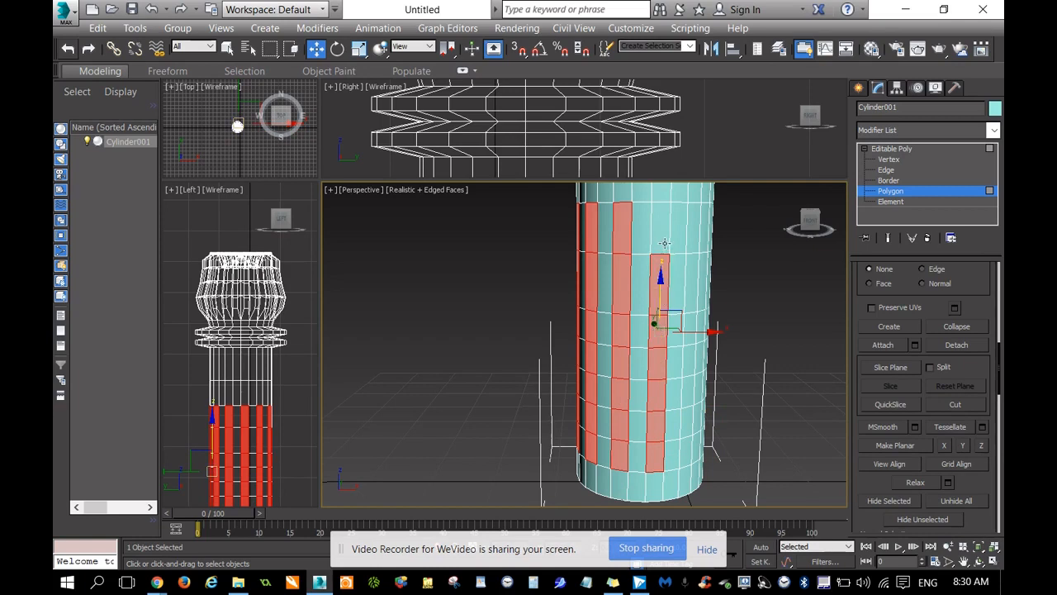
pyautogui.keyDown('ctrl'); pyautogui.click(664, 243); pyautogui.keyUp('ctrl')
# Add the ninth alternating column of seven polygons to the shaft selection.
pyautogui.keyDown('ctrl'); pyautogui.click(698, 234); pyautogui.keyUp('ctrl')
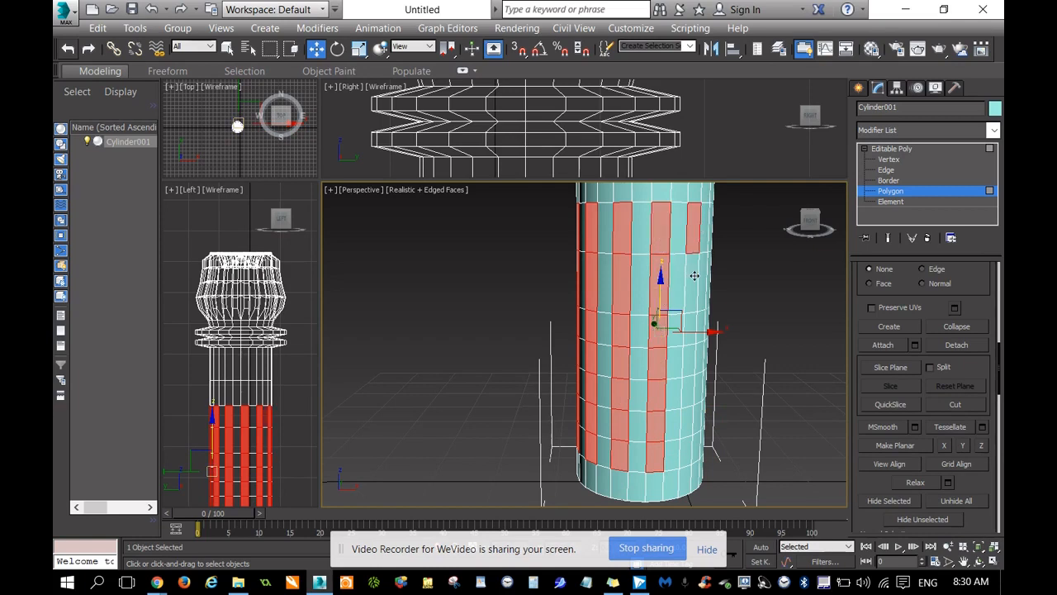
pyautogui.keyDown('ctrl'); pyautogui.click(693, 267); pyautogui.keyUp('ctrl')
pyautogui.keyDown('ctrl'); pyautogui.click(692, 296); pyautogui.keyUp('ctrl')
pyautogui.keyDown('ctrl'); pyautogui.click(690, 327); pyautogui.keyUp('ctrl')
pyautogui.keyDown('ctrl'); pyautogui.click(687, 361); pyautogui.keyUp('ctrl')
pyautogui.keyDown('ctrl'); pyautogui.click(687, 390); pyautogui.keyUp('ctrl')
pyautogui.keyDown('ctrl'); pyautogui.click(688, 426); pyautogui.keyUp('ctrl')
pyautogui.keyDown('ctrl'); pyautogui.click(689, 448); pyautogui.keyUp('ctrl')
# Turn to the still unselected side of the shaft and add the tenth alternating column to the selection.
pyautogui.moveTo(813, 225); pyautogui.dragTo(756, 226)
pyautogui.keyDown('ctrl'); pyautogui.click(531, 236); pyautogui.keyUp('ctrl')
pyautogui.keyDown('ctrl'); pyautogui.click(526, 208); pyautogui.keyUp('ctrl')
pyautogui.keyDown('ctrl'); pyautogui.click(528, 269); pyautogui.keyUp('ctrl')
pyautogui.keyDown('ctrl'); pyautogui.click(529, 299); pyautogui.keyUp('ctrl')
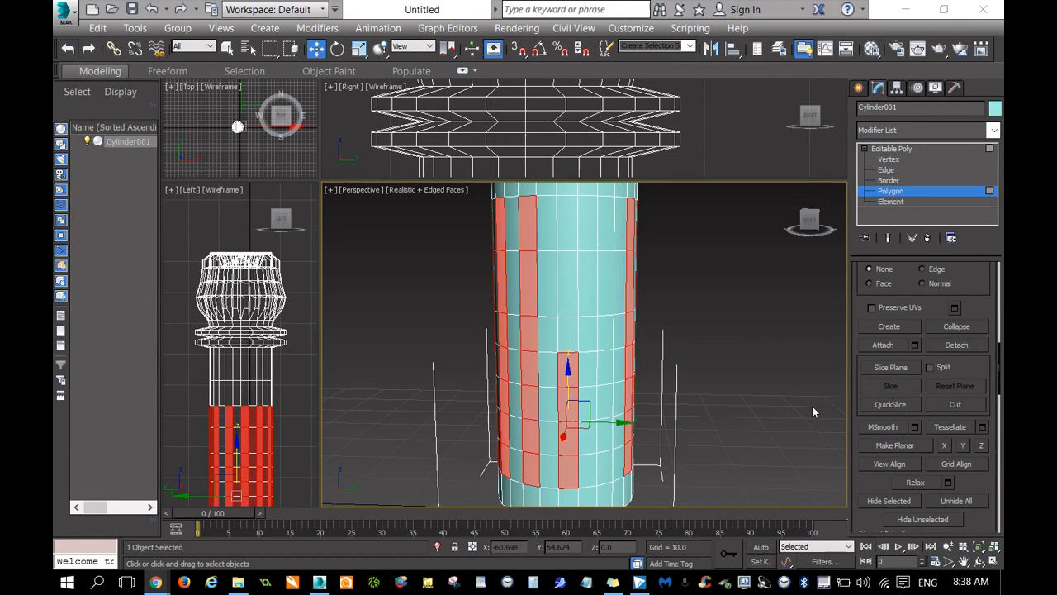
# Complete the eleventh alternating column by adding its remaining upper polygons to the selection.
pyautogui.rightClick(698, 286)
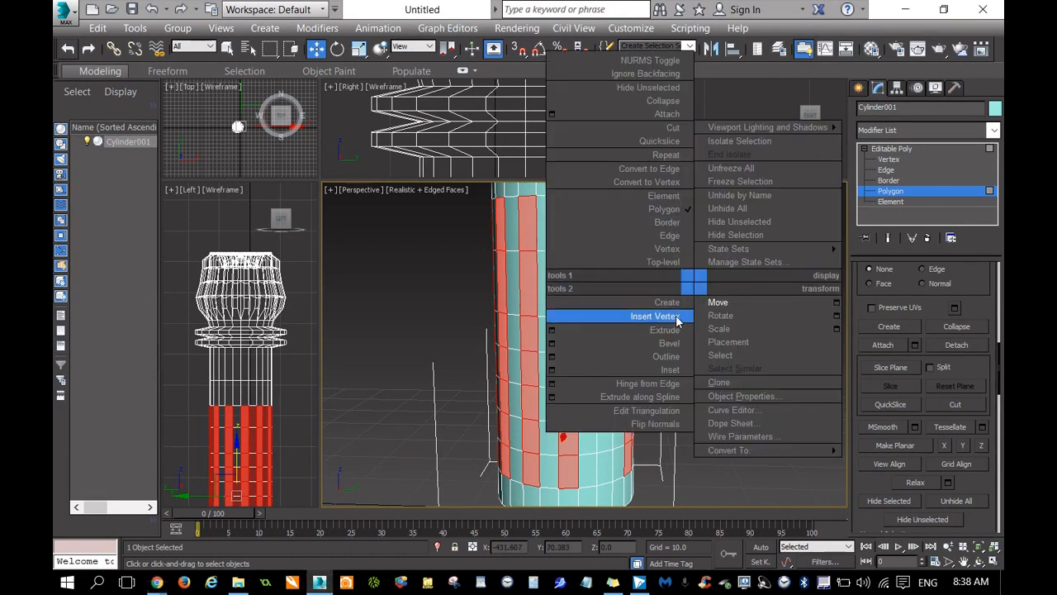
pyautogui.click(915, 196)
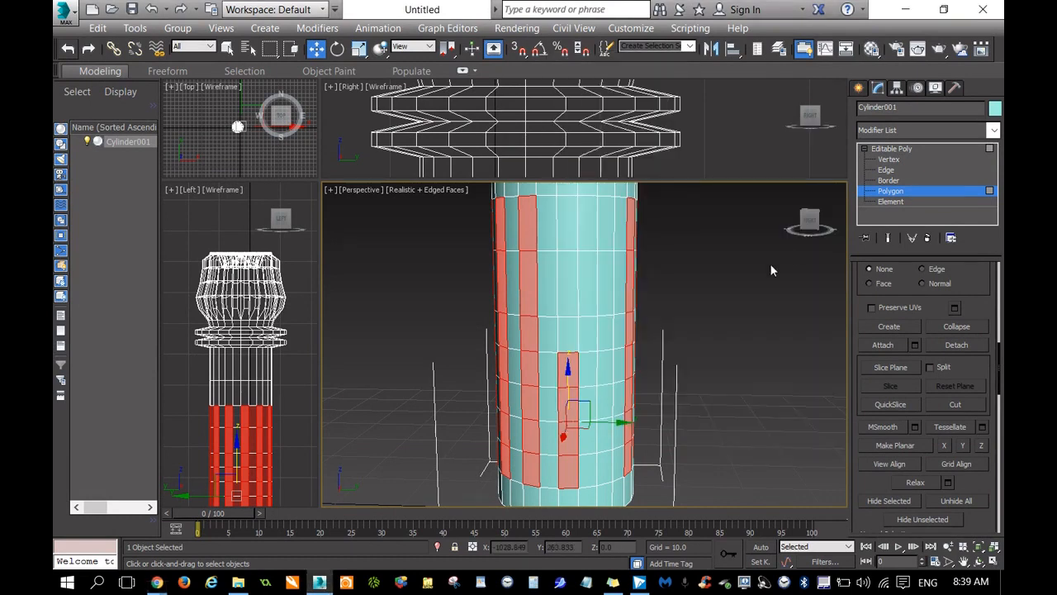
pyautogui.keyDown('ctrl'); pyautogui.click(567, 336); pyautogui.keyUp('ctrl')
pyautogui.keyDown('ctrl'); pyautogui.click(568, 272); pyautogui.keyUp('ctrl')
pyautogui.keyDown('ctrl'); pyautogui.click(567, 221); pyautogui.keyUp('ctrl')
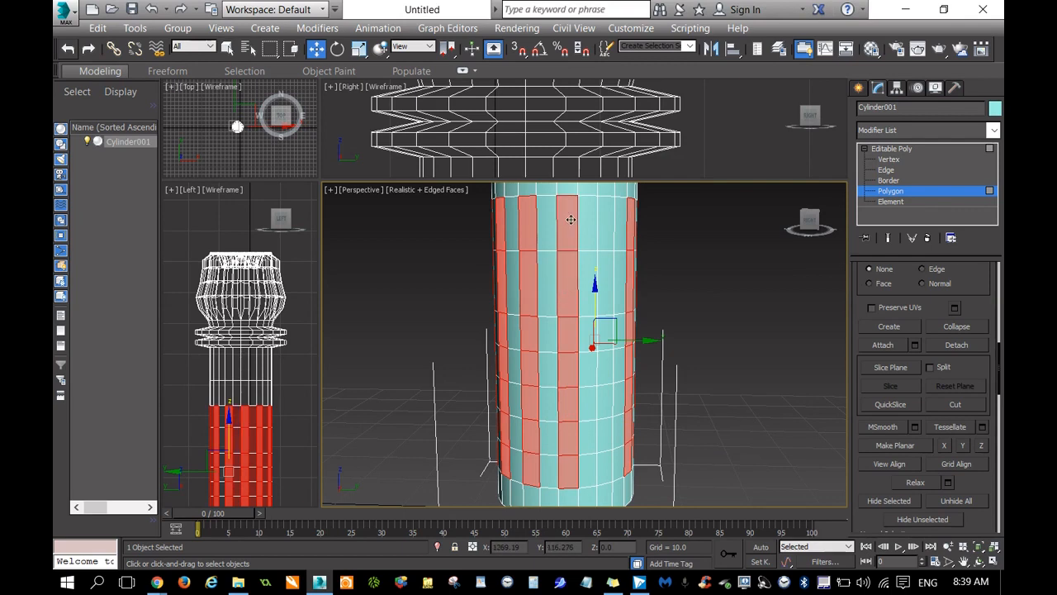
# Add the twelfth column of seven polygons to close the alternating striped selection around the shaft.
pyautogui.keyDown('ctrl'); pyautogui.click(606, 222); pyautogui.keyUp('ctrl')
pyautogui.keyDown('ctrl'); pyautogui.click(606, 273); pyautogui.keyUp('ctrl')
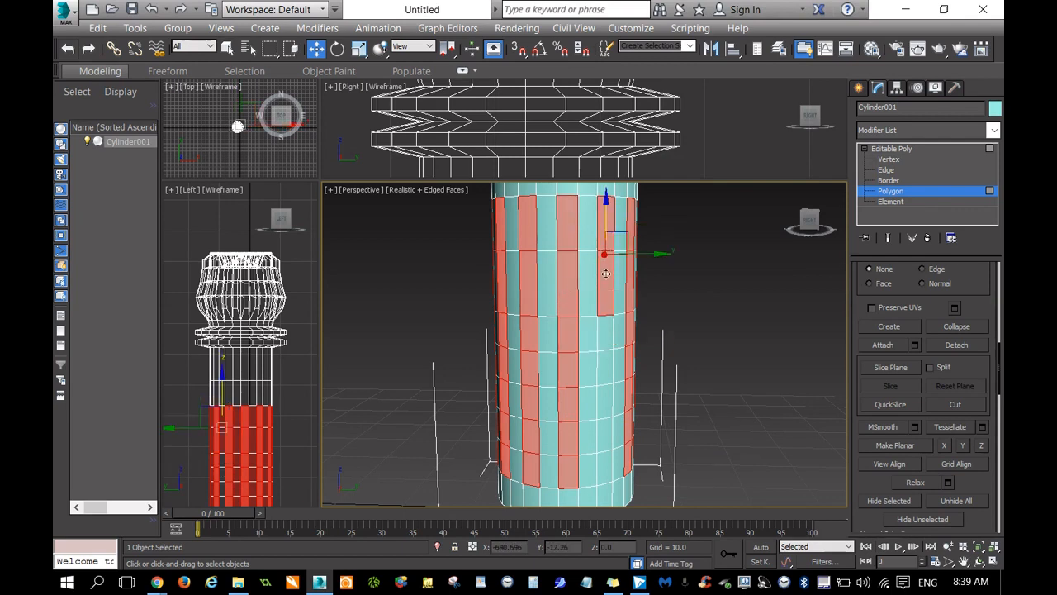
pyautogui.keyDown('ctrl'); pyautogui.click(605, 335); pyautogui.keyUp('ctrl')
pyautogui.keyDown('ctrl'); pyautogui.click(605, 369); pyautogui.keyUp('ctrl')
pyautogui.keyDown('ctrl'); pyautogui.click(605, 402); pyautogui.keyUp('ctrl')
pyautogui.keyDown('ctrl'); pyautogui.click(604, 433); pyautogui.keyUp('ctrl')
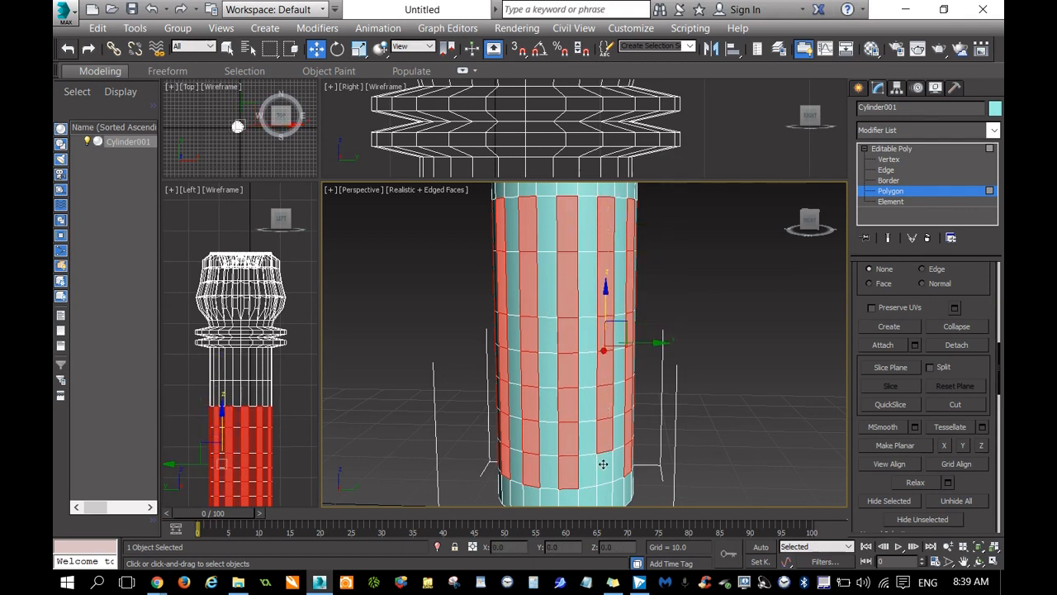
pyautogui.keyDown('ctrl'); pyautogui.click(603, 466); pyautogui.keyUp('ctrl')
pyautogui.hotkey('ctrl', 'z')
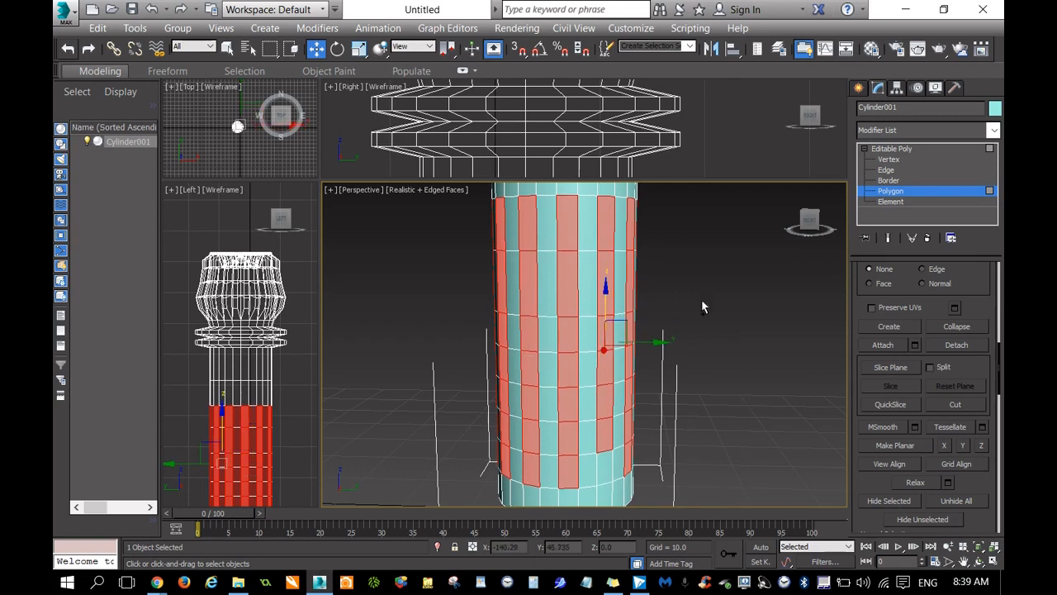
pyautogui.keyDown('ctrl'); pyautogui.click(607, 472); pyautogui.keyUp('ctrl')
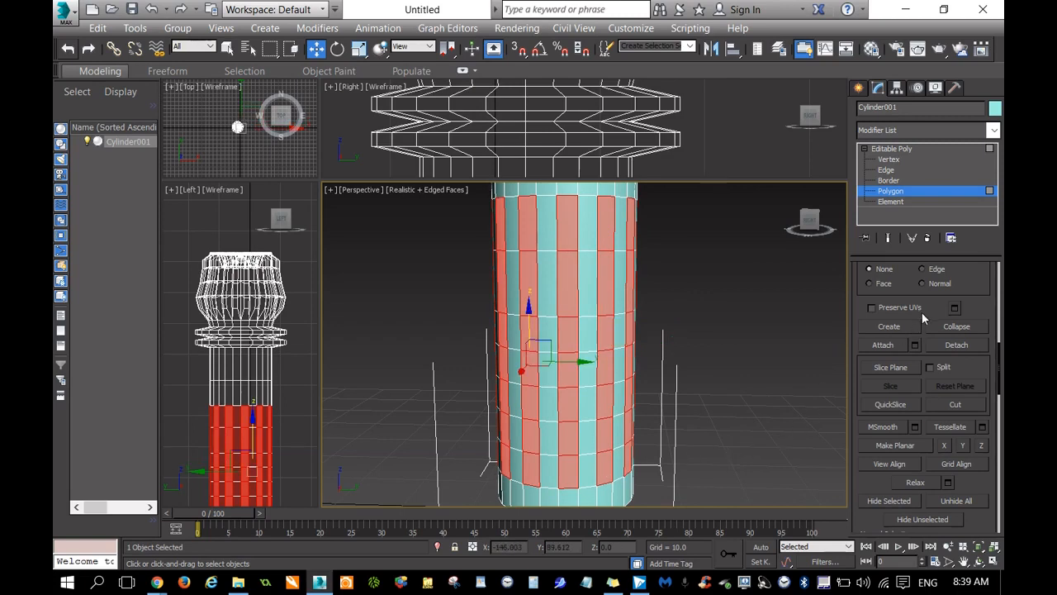
# Bevel the selected polygon columns inward and narrow them to form vertical grooves along the shaft.
pyautogui.moveTo(1000, 374); pyautogui.dragTo(997, 314)
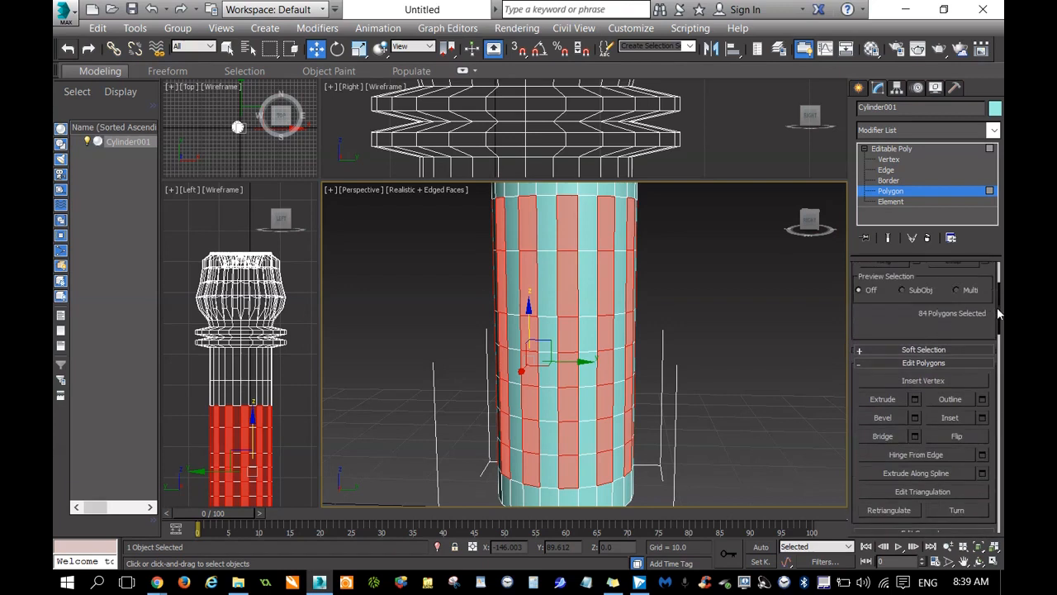
pyautogui.click(896, 417)
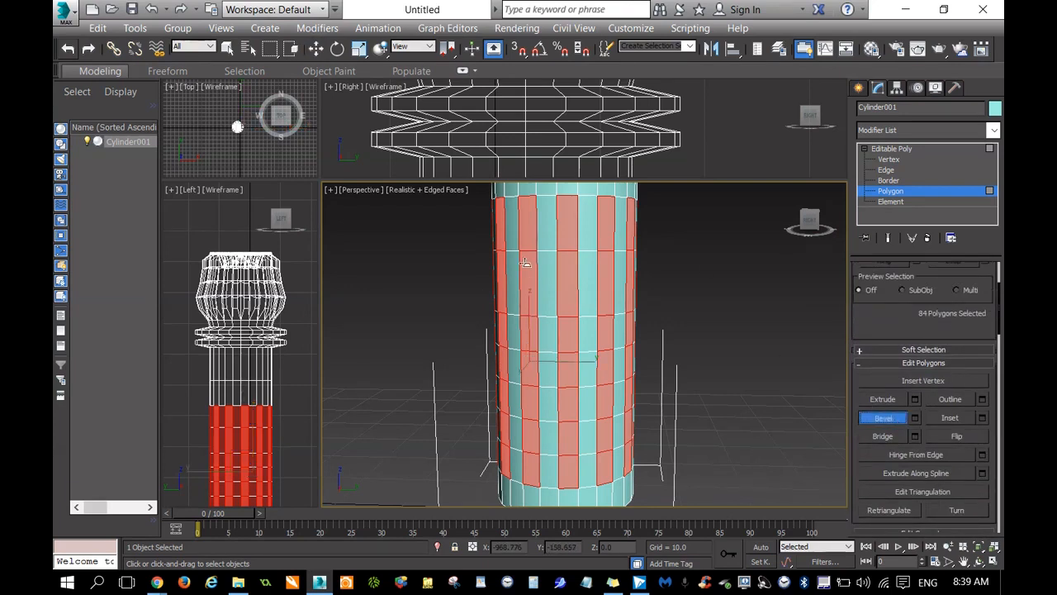
pyautogui.scroll(3, 554, 236)
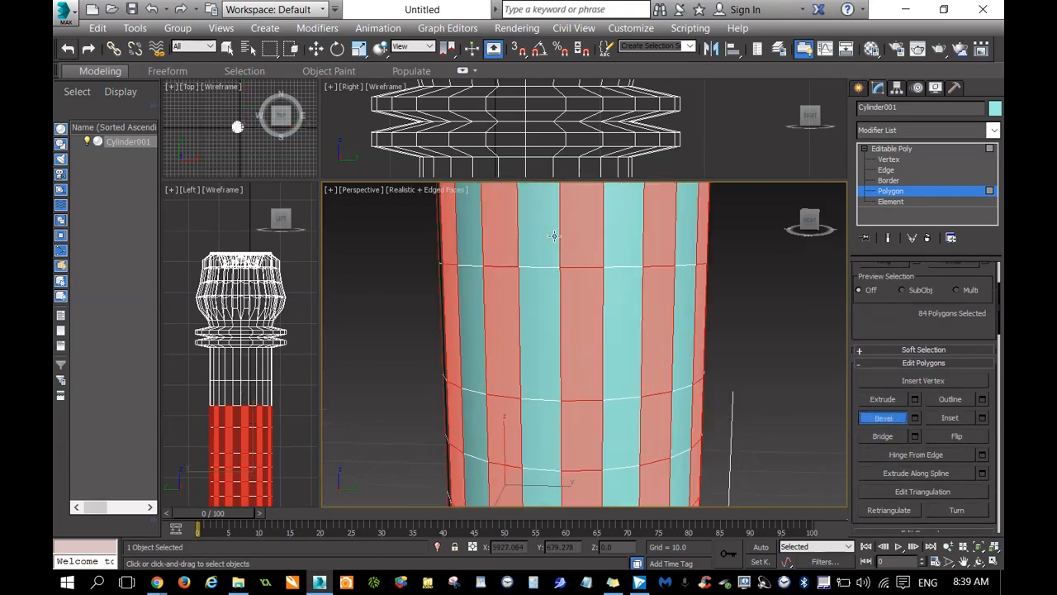
pyautogui.moveTo(579, 295); pyautogui.dragTo(584, 301)
pyautogui.click(585, 302)
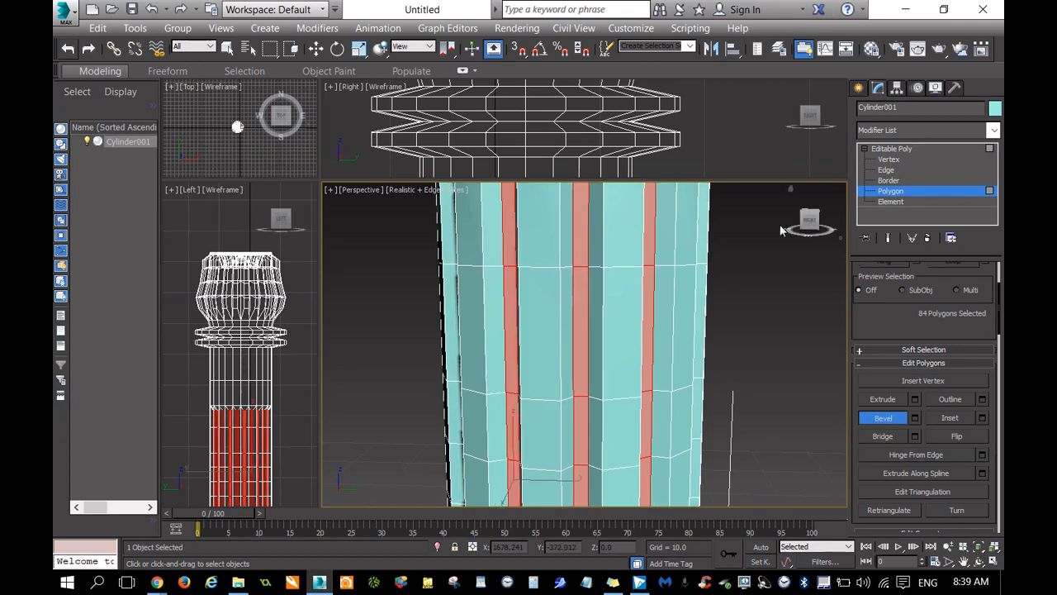
# Finish the Bevel operation on the vertical grooves and clear the polygon selection on the shaft.
pyautogui.scroll(-6, 750, 286)
pyautogui.moveTo(808, 220); pyautogui.dragTo(744, 229)
pyautogui.keyDown('alt'); pyautogui.moveTo(742, 368); pyautogui.dragTo(697, 336, button='middle'); pyautogui.keyUp('alt')
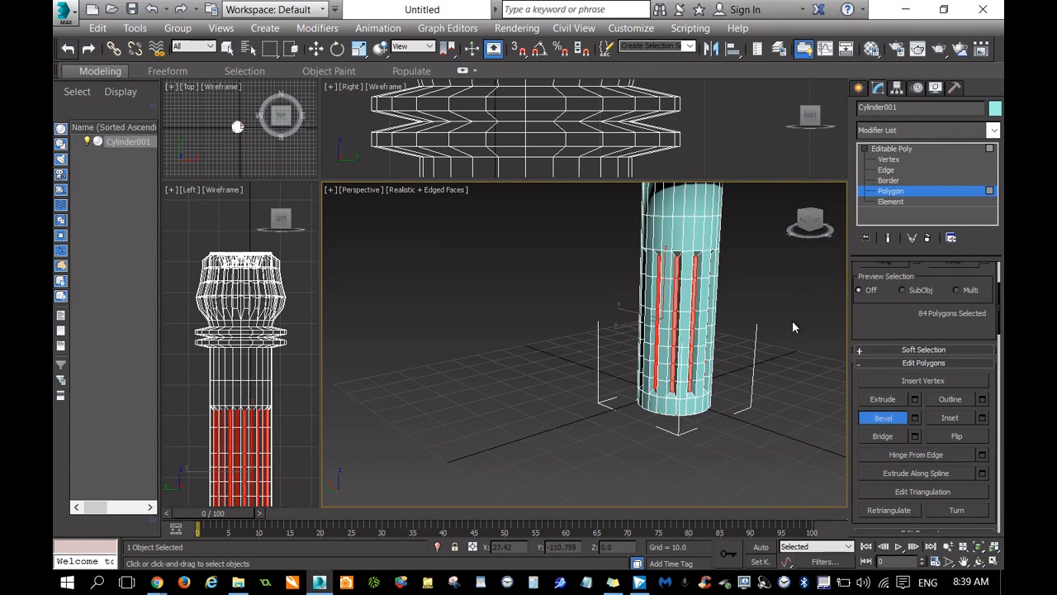
pyautogui.scroll(3, 789, 282)
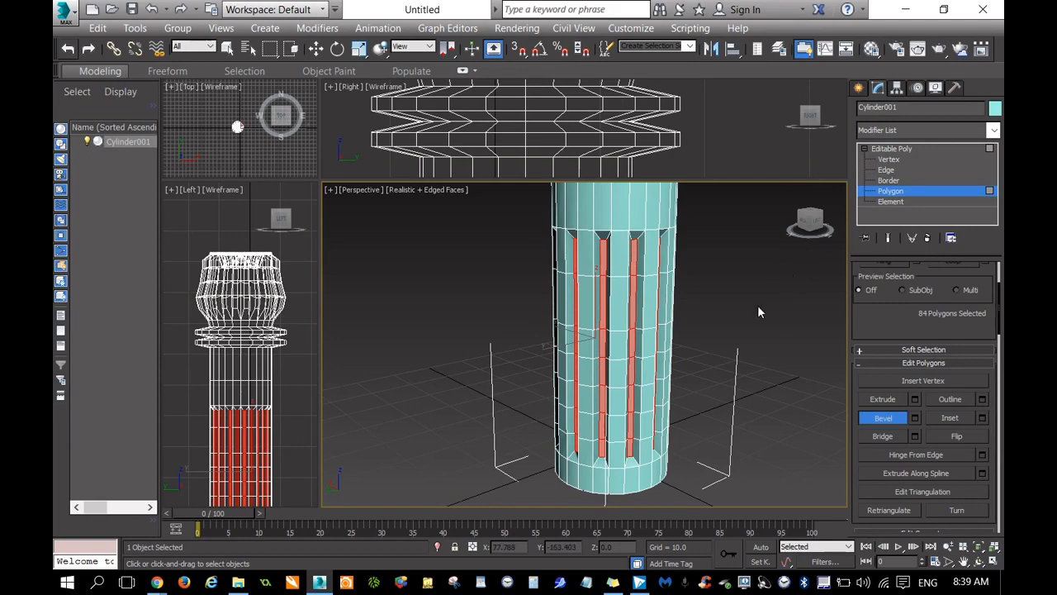
pyautogui.click(883, 418)
pyautogui.click(756, 286)
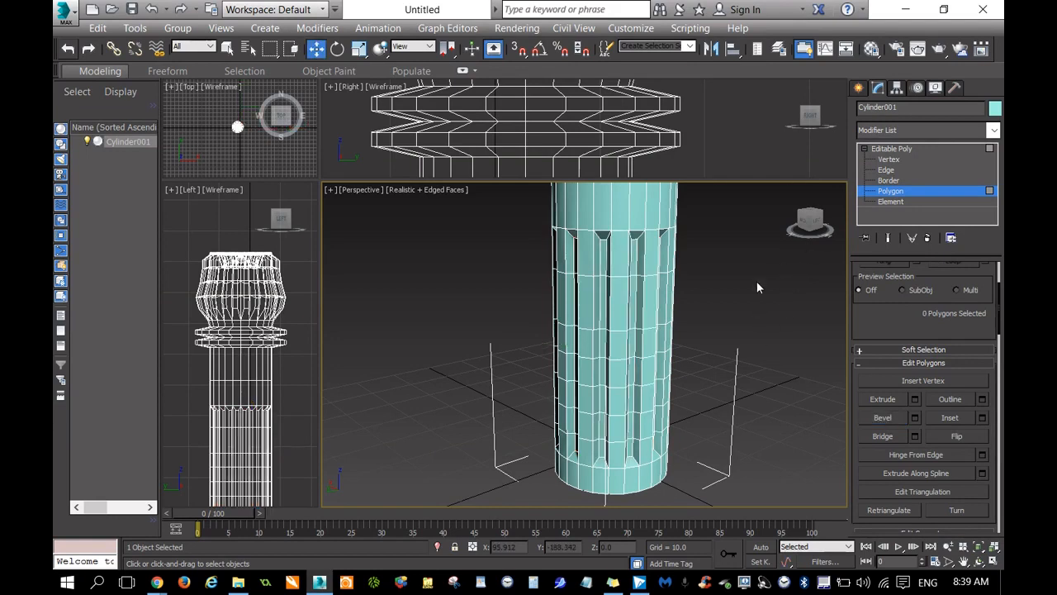
# Render the perspective view of the whole hilt from above to examine the emitter head and grooves, and close the render.
pyautogui.moveTo(816, 223)
pyautogui.mouseDown()
pyautogui.moveTo(797, 223)
pyautogui.moveTo(813, 232)
pyautogui.mouseUp()
pyautogui.scroll(-4, 756, 291)
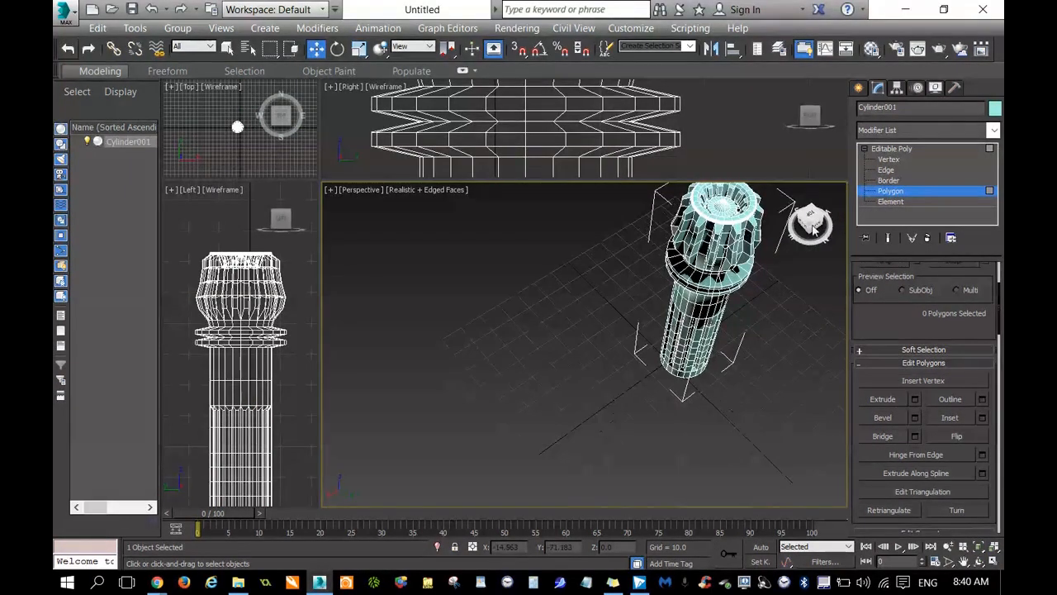
pyautogui.hotkey('shift', 'q')
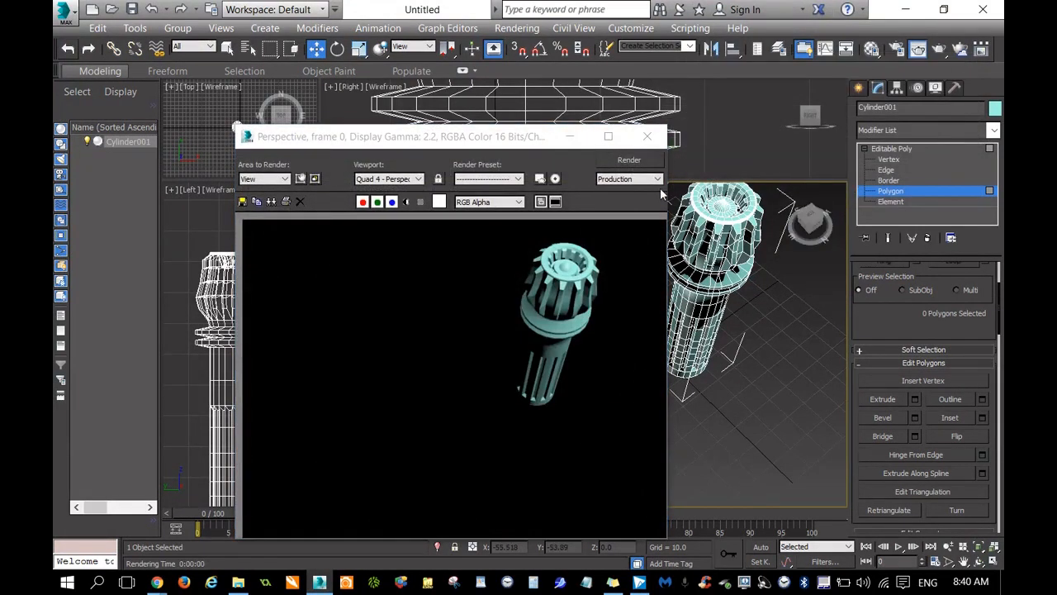
pyautogui.click(660, 142)
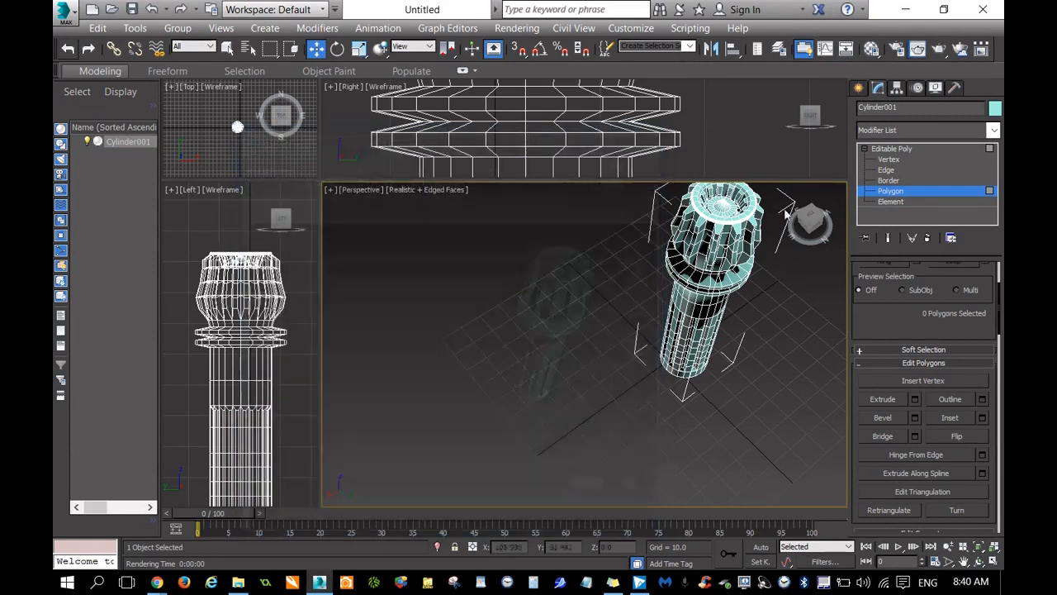
# Render the hilt from below to examine the grooved shaft and flat base, and close the render.
pyautogui.moveTo(809, 225)
pyautogui.mouseDown()
pyautogui.moveTo(836, 224)
pyautogui.moveTo(813, 228)
pyautogui.mouseUp()
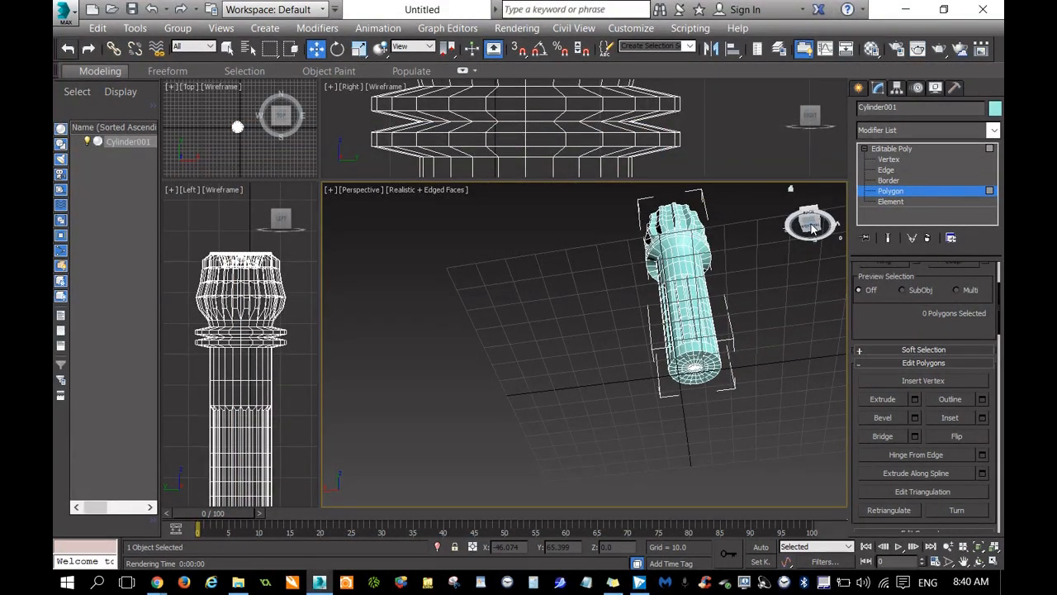
pyautogui.click(963, 561)
pyautogui.moveTo(788, 321); pyautogui.dragTo(727, 363)
pyautogui.scroll(2, 728, 362)
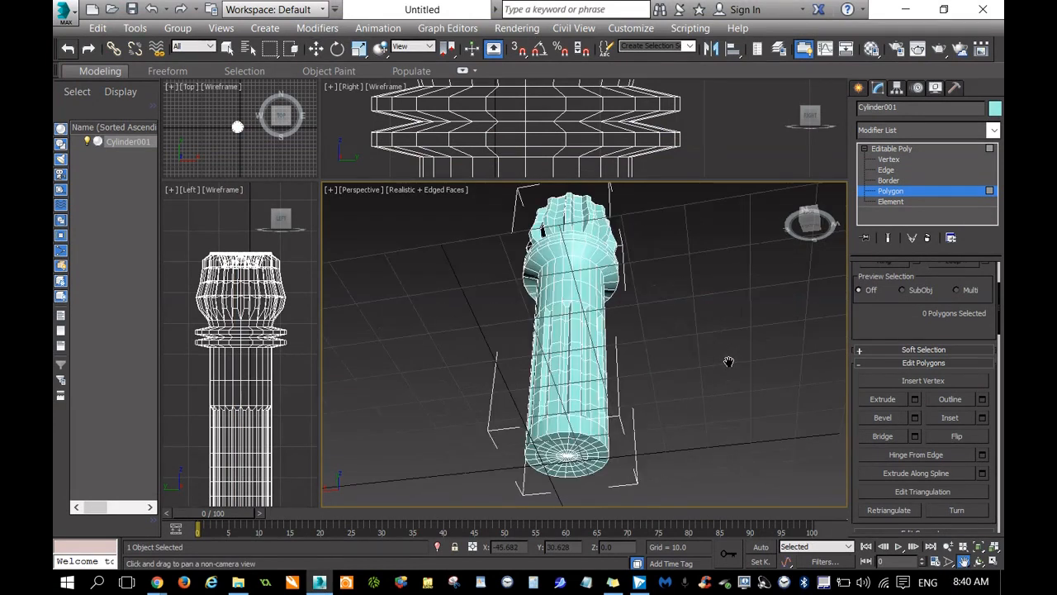
pyautogui.hotkey('shift', 'q')
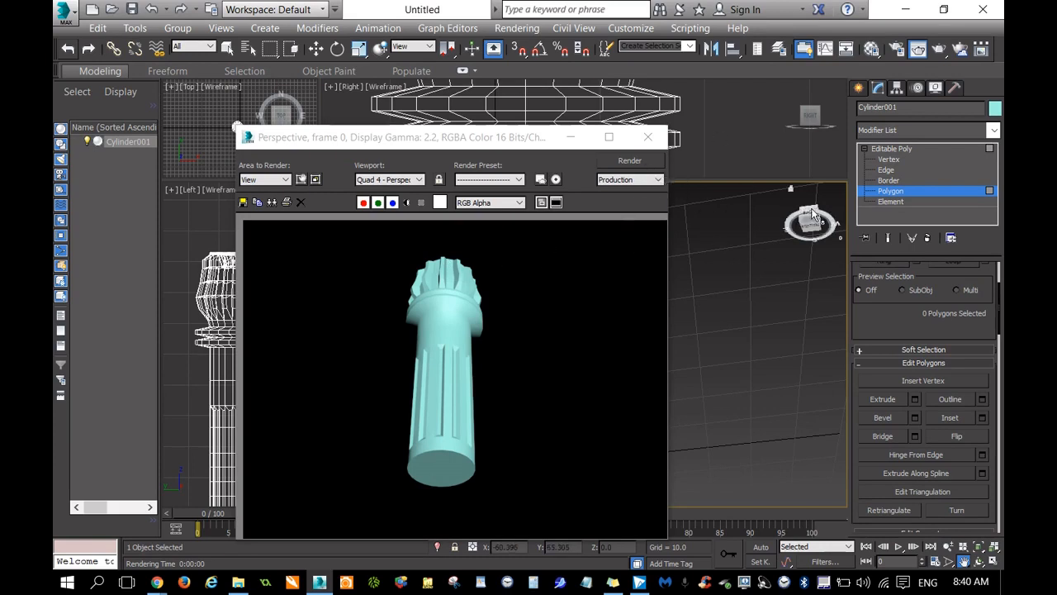
pyautogui.click(648, 136)
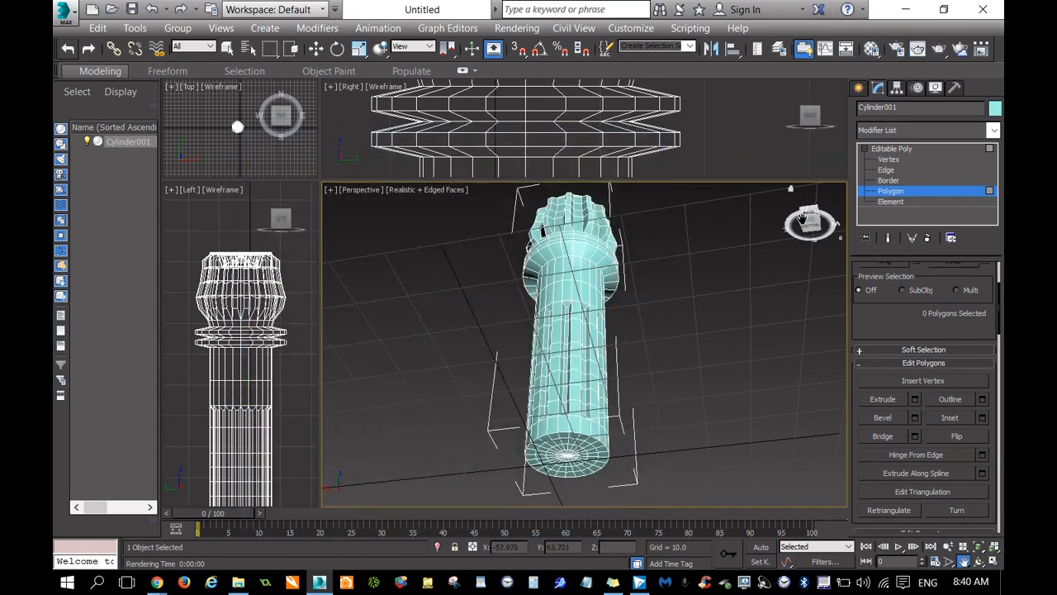
# Select the complete edge loop around the outer rim of the hilt's bottom end face.
pyautogui.click(804, 218)
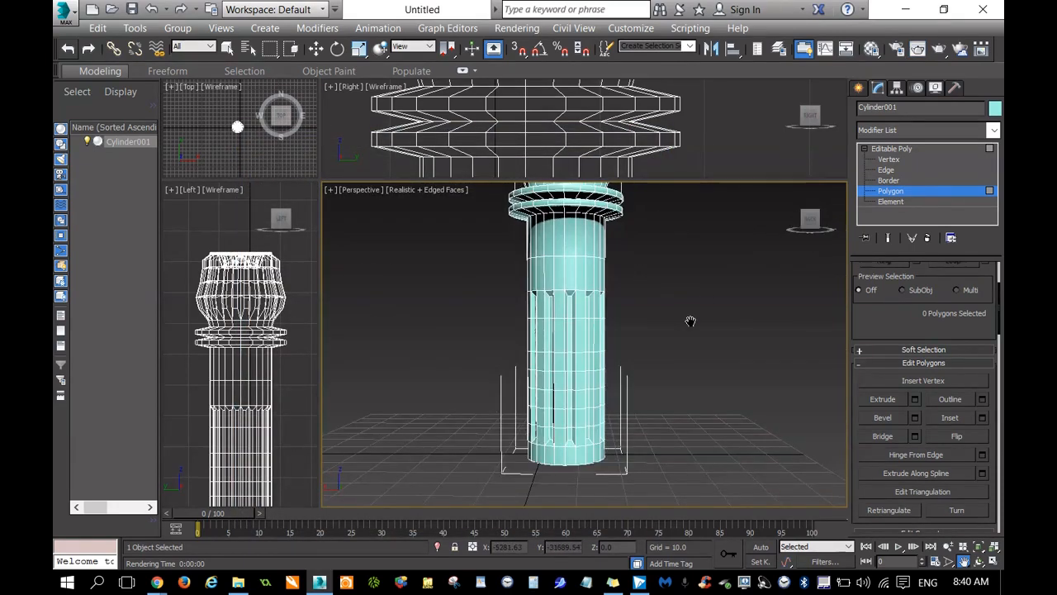
pyautogui.moveTo(690, 321); pyautogui.dragTo(703, 269, button='middle')
pyautogui.scroll(3, 515, 297)
pyautogui.scroll(3, 728, 424)
pyautogui.moveTo(753, 428); pyautogui.dragTo(756, 323, button='middle')
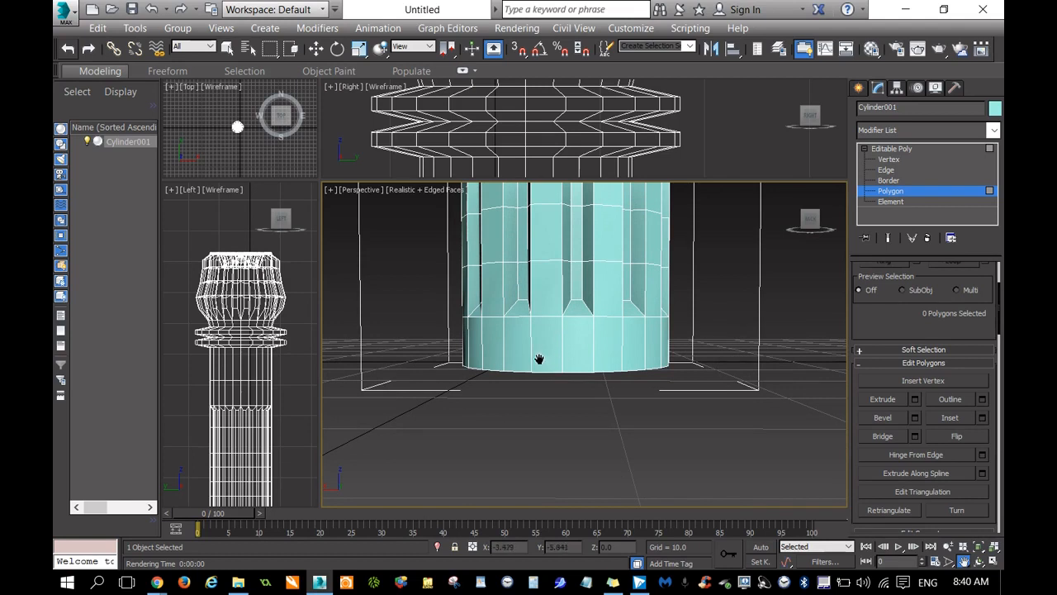
pyautogui.moveTo(810, 220); pyautogui.dragTo(810, 174)
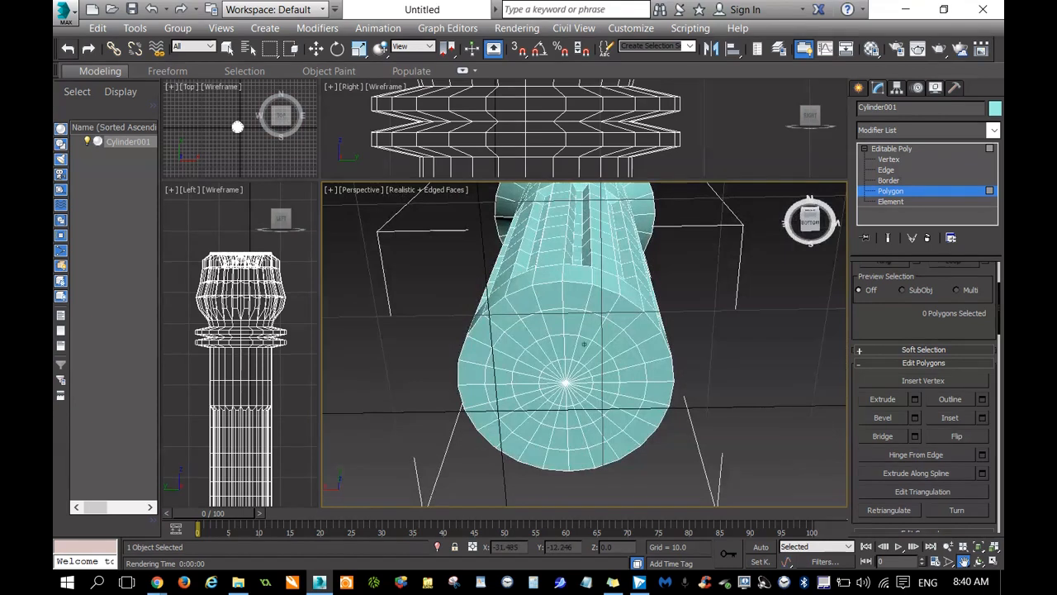
pyautogui.scroll(5, 877, 313)
pyautogui.click(892, 286)
pyautogui.press('w')
pyautogui.click(579, 281)
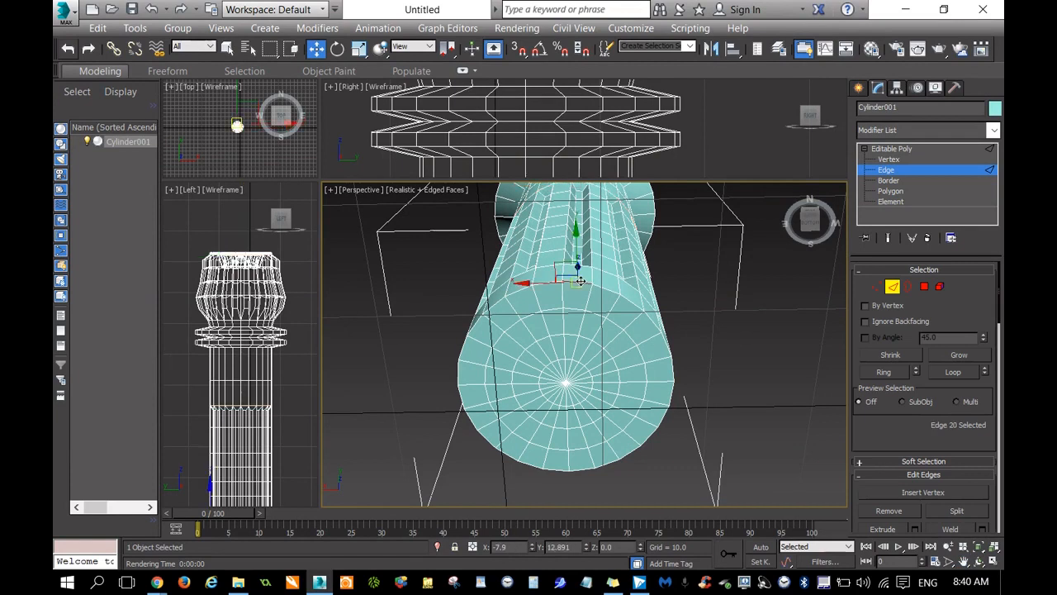
pyautogui.click(953, 372)
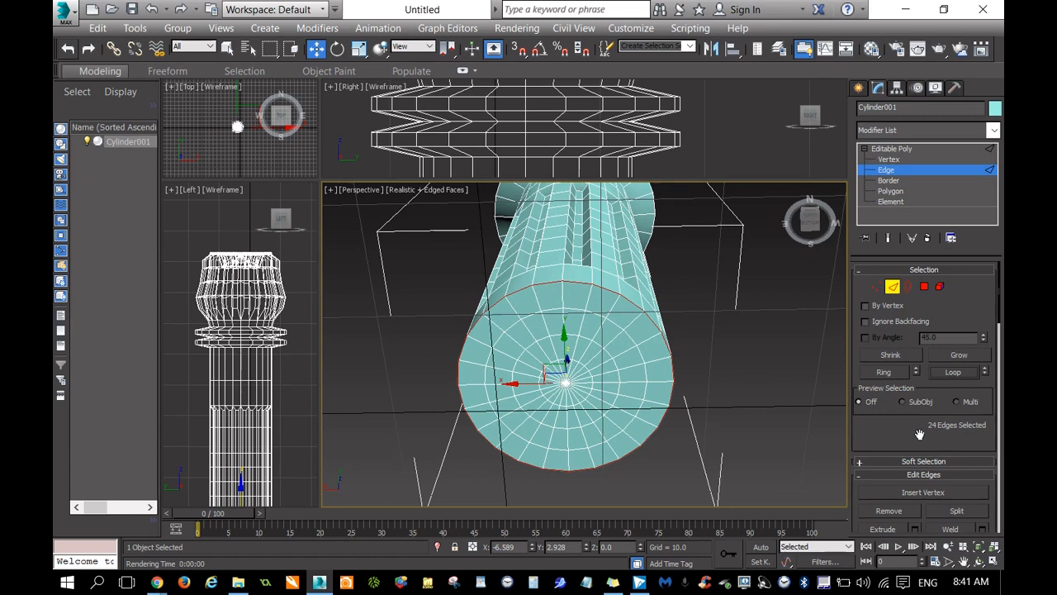
# Chamfer the selected bottom rim edges with an amount of 1.384 and 9 connect edge segments.
pyautogui.scroll(-3, 862, 433)
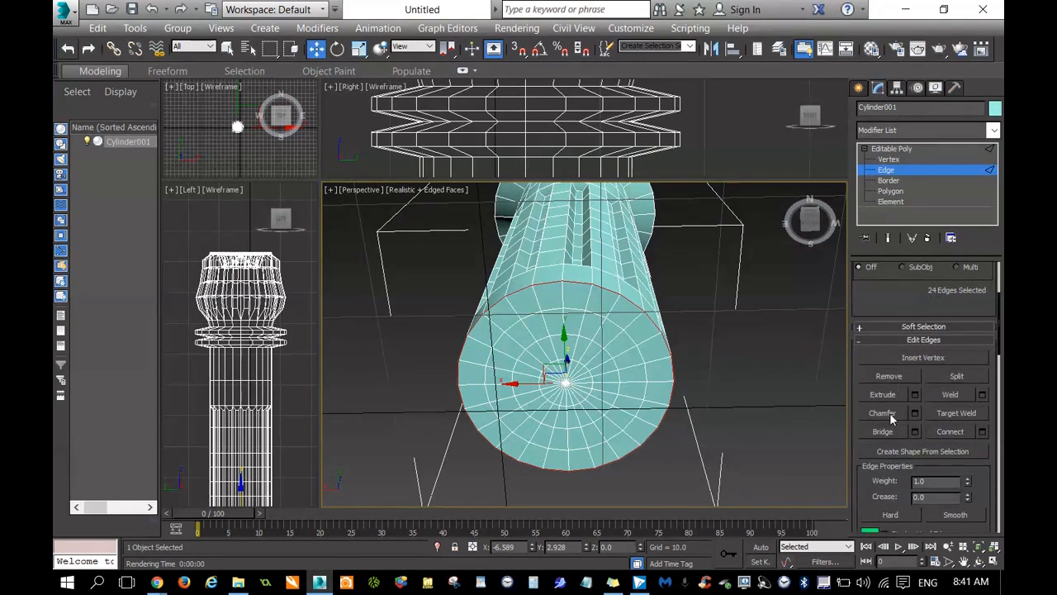
pyautogui.click(883, 412)
pyautogui.click(914, 413)
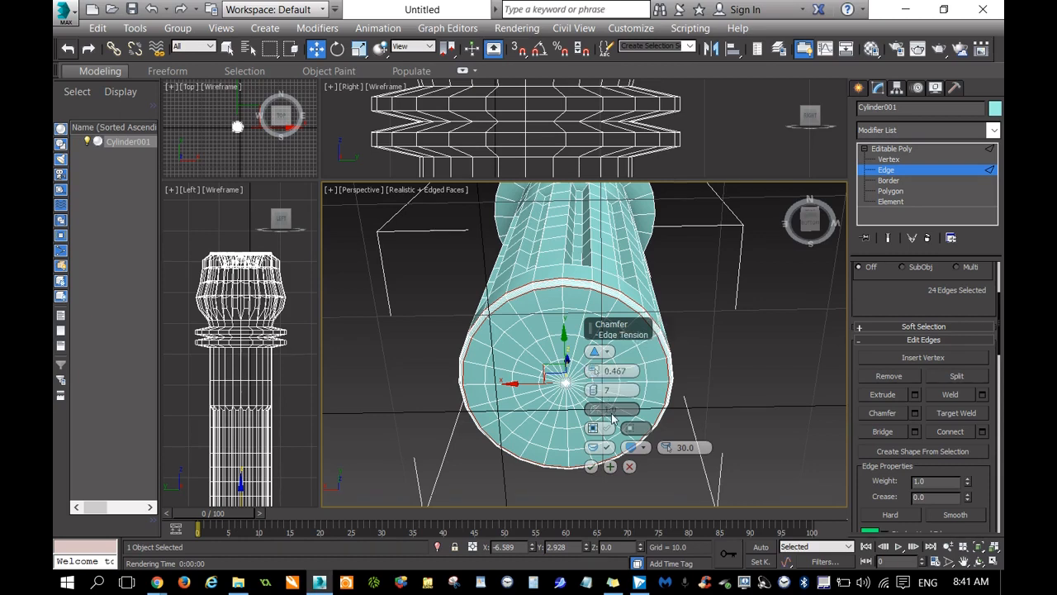
pyautogui.moveTo(595, 373); pyautogui.dragTo(594, 370)
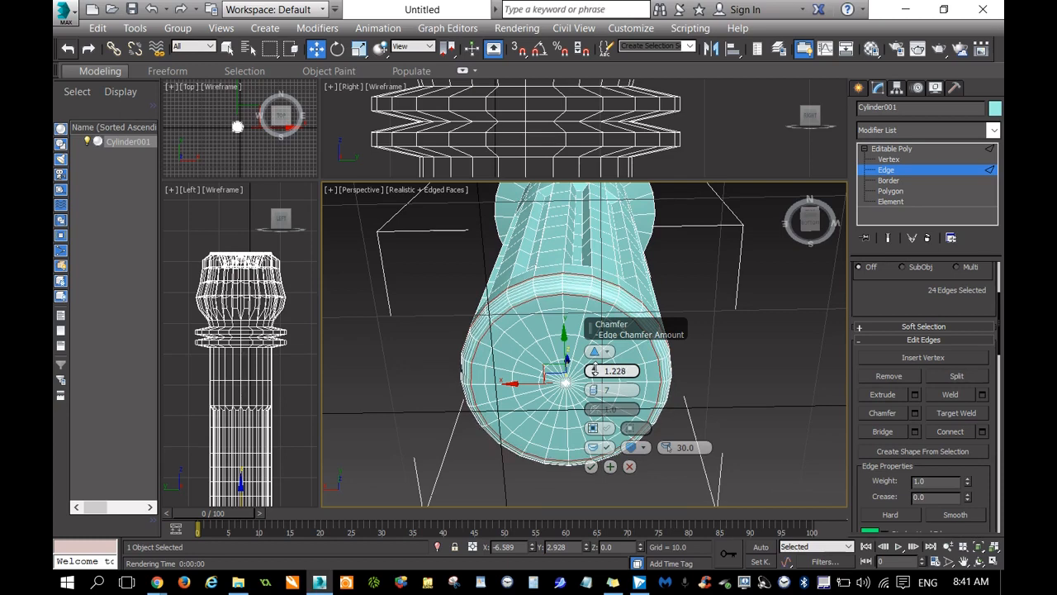
pyautogui.moveTo(598, 389); pyautogui.dragTo(598, 383)
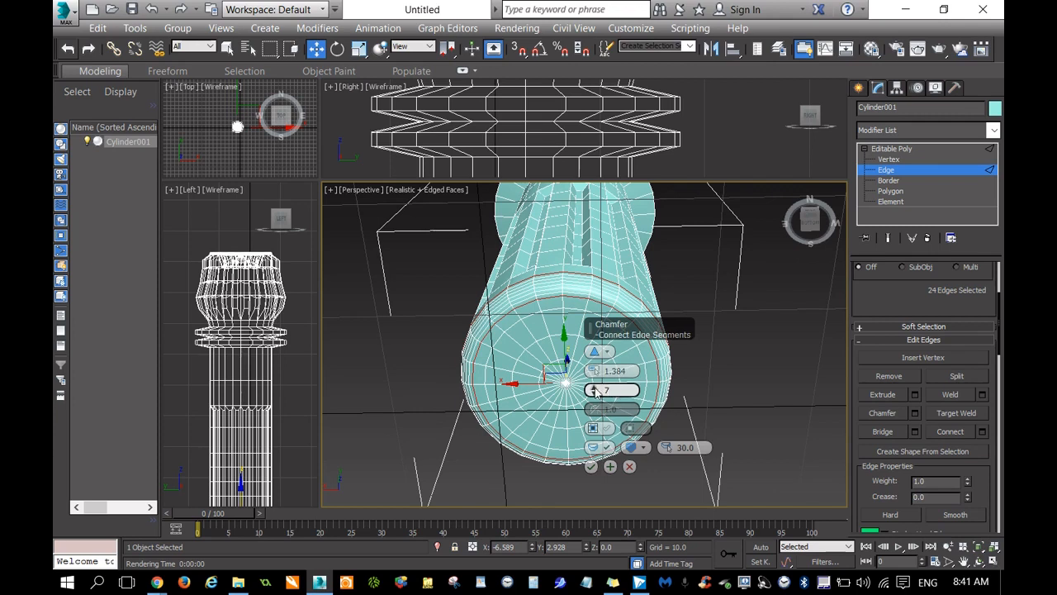
pyautogui.moveTo(594, 389); pyautogui.dragTo(594, 382)
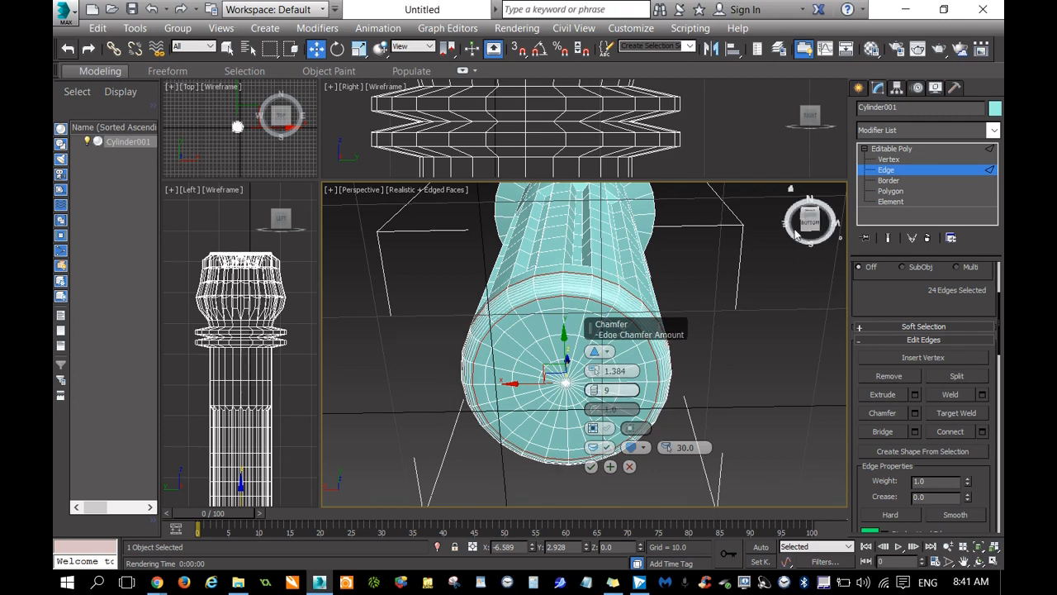
pyautogui.moveTo(809, 227); pyautogui.dragTo(793, 249)
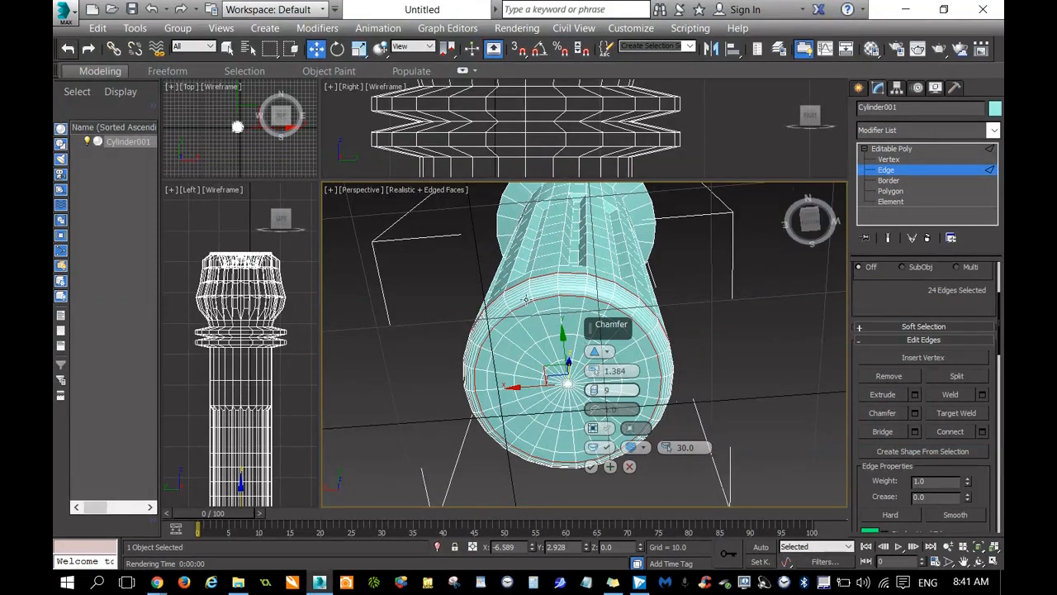
pyautogui.click(591, 466)
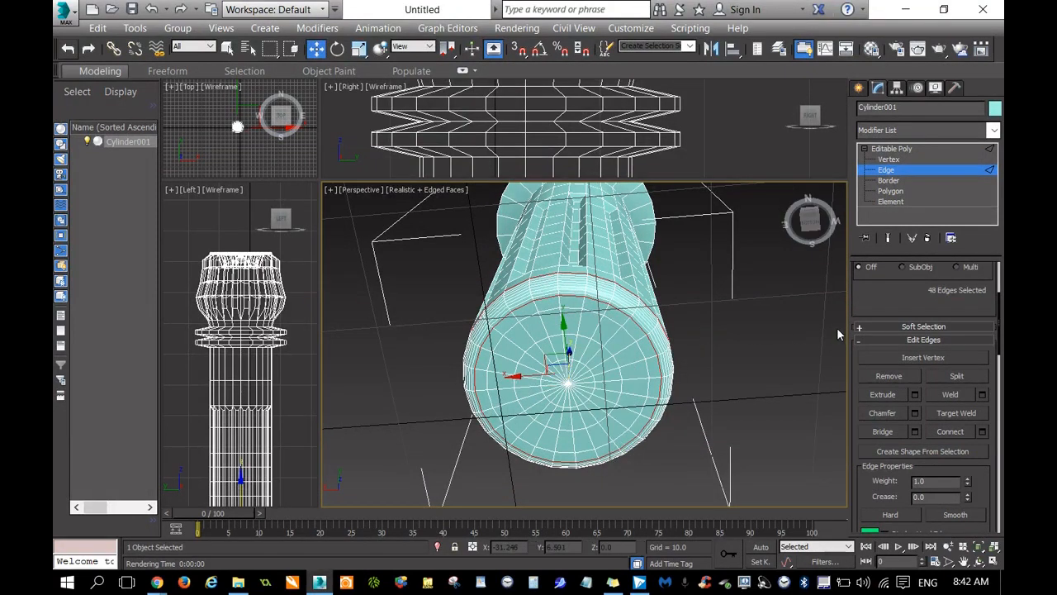
# Select the central polygons of the bottom end face and expand the selection outward by one ring.
pyautogui.moveTo(808, 221); pyautogui.dragTo(804, 245)
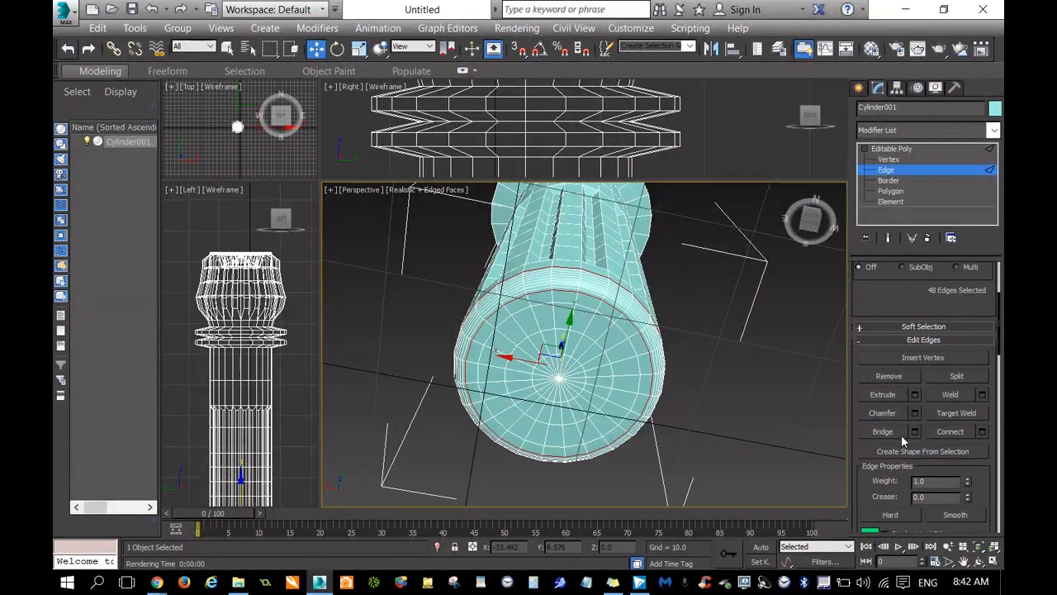
pyautogui.click(907, 193)
pyautogui.click(555, 377)
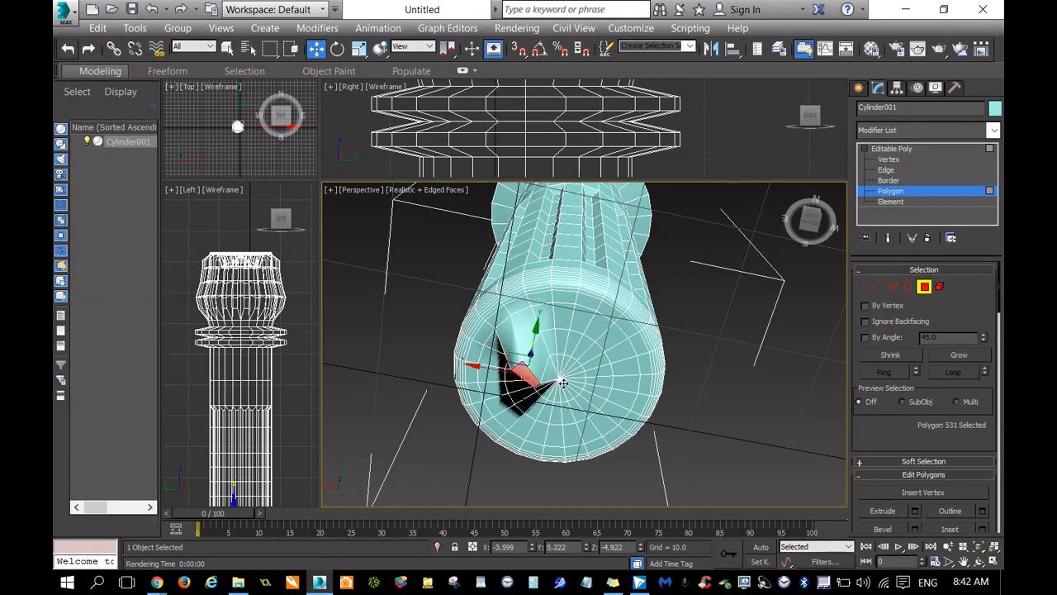
pyautogui.hotkey('ctrl', 'z')
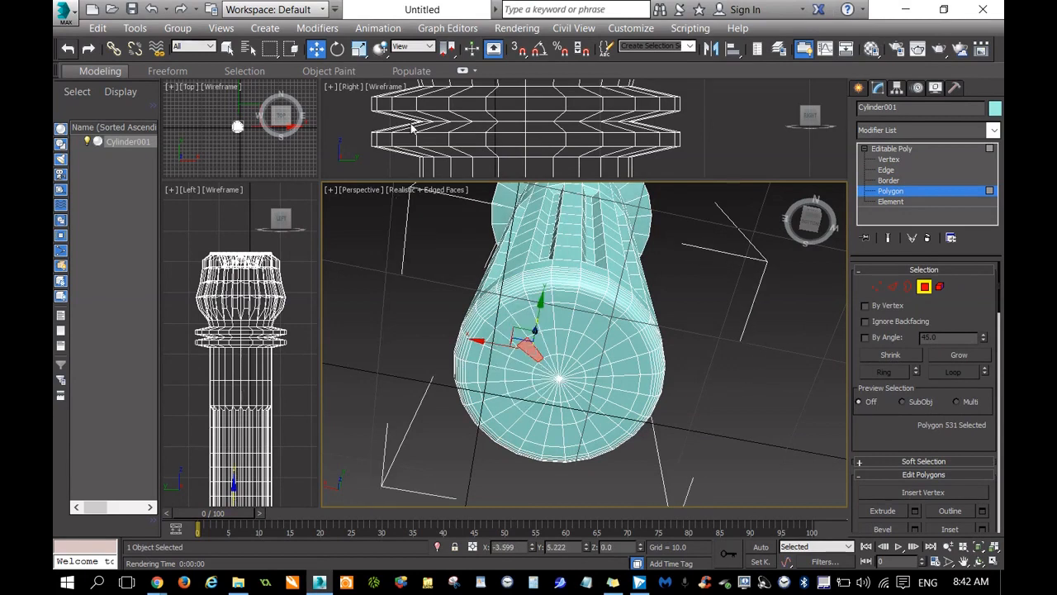
pyautogui.click(227, 48)
pyautogui.moveTo(550, 367); pyautogui.dragTo(570, 398)
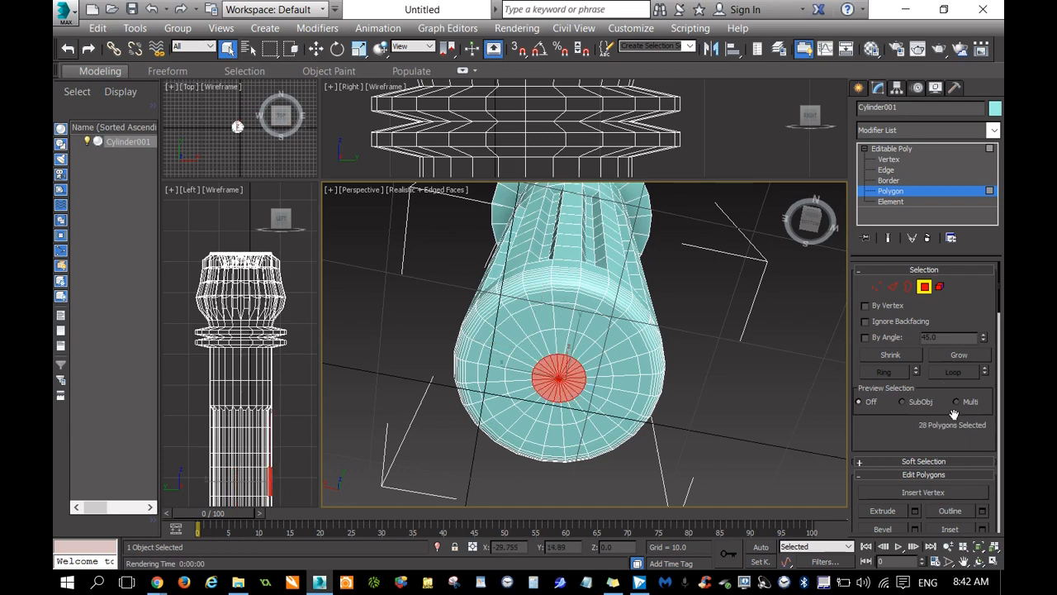
pyautogui.click(960, 355)
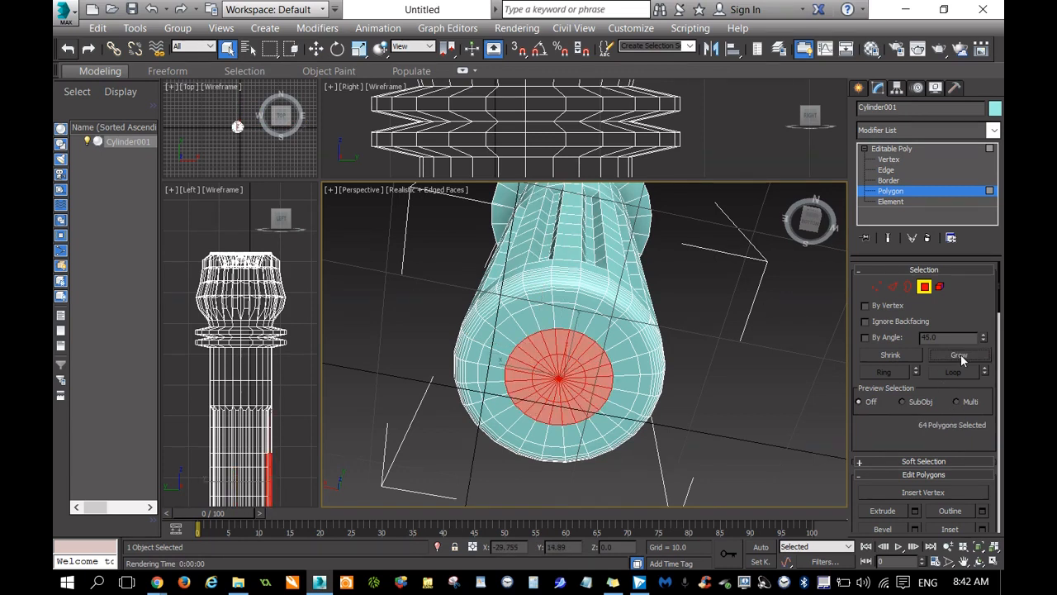
pyautogui.click(960, 354)
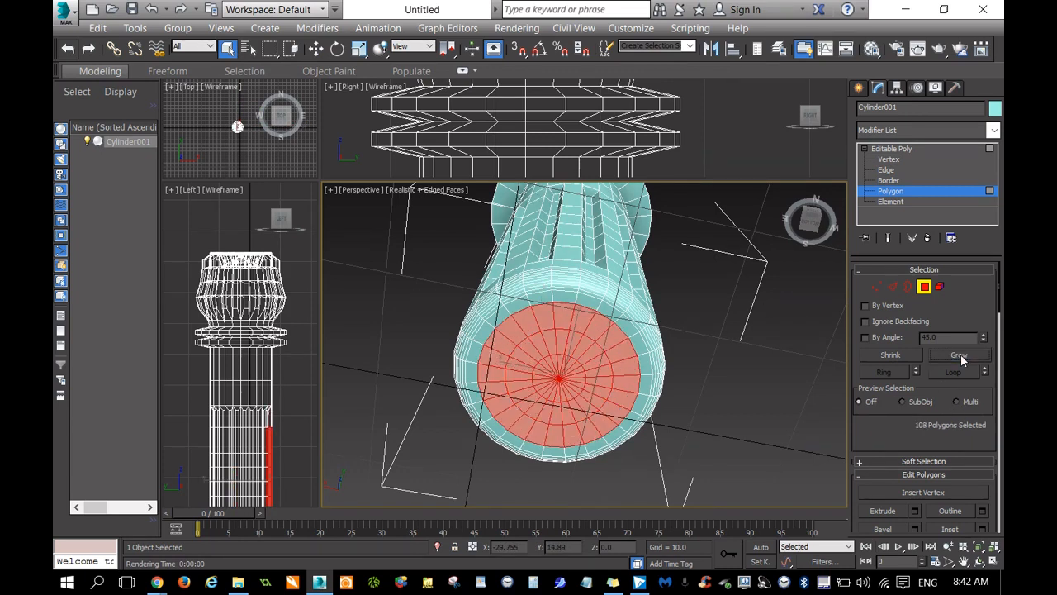
pyautogui.click(894, 354)
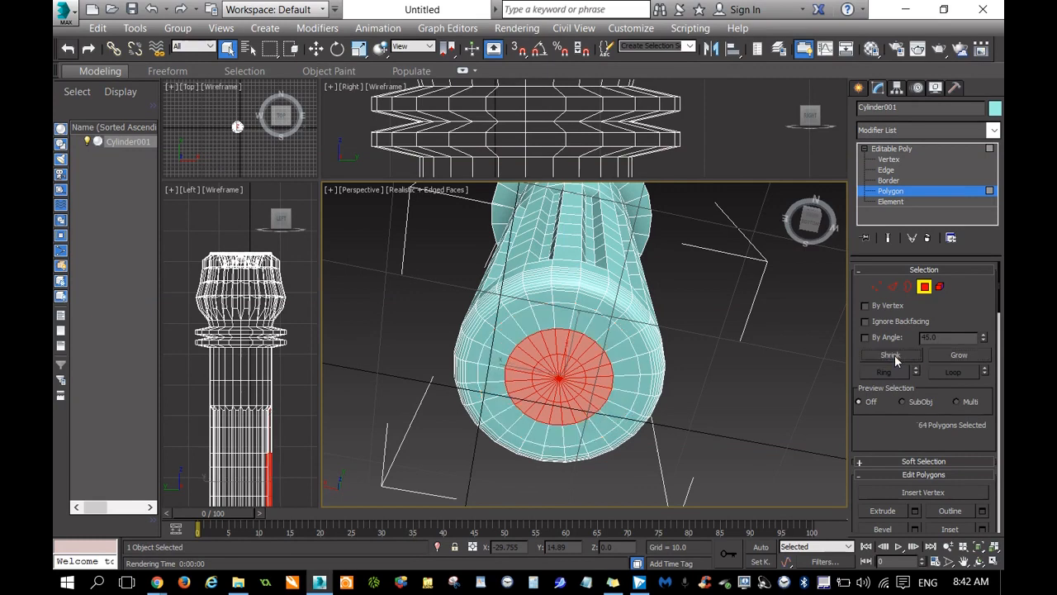
# Move the selected central polygons slightly downward out of the base to give the end cap a tapered shape.
pyautogui.rightClick(583, 388)
pyautogui.click(614, 402)
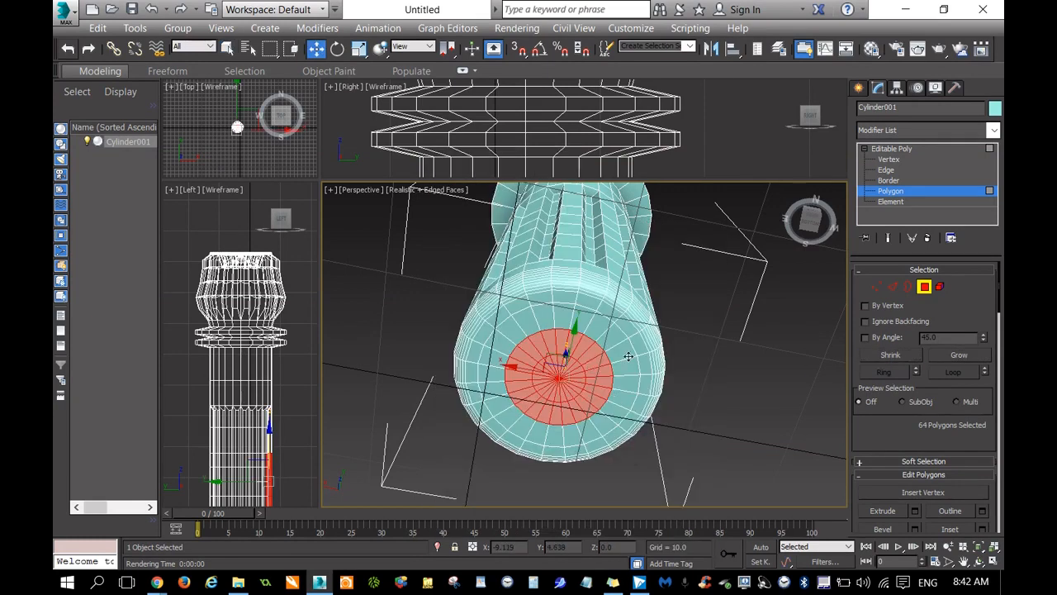
pyautogui.moveTo(806, 226); pyautogui.dragTo(808, 227)
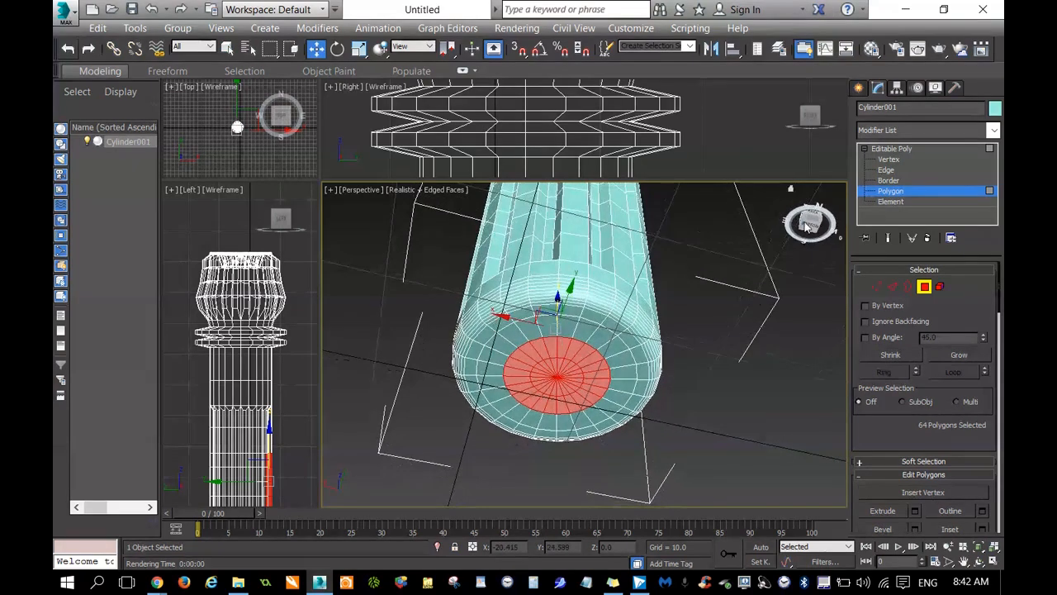
pyautogui.moveTo(556, 305); pyautogui.dragTo(558, 316)
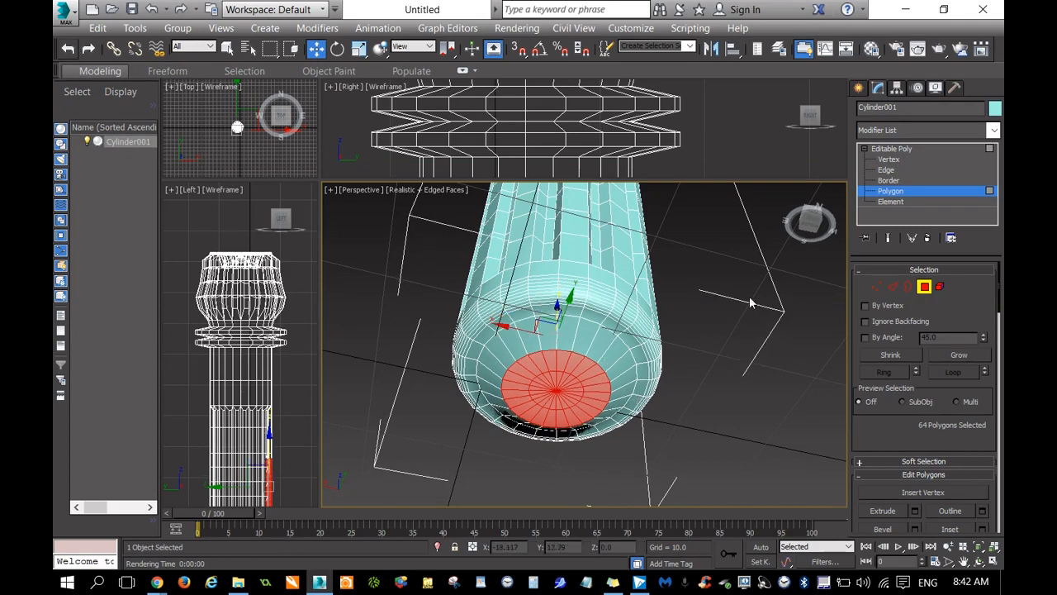
# Extrude the central disc of the end cap slightly outward from the base.
pyautogui.moveTo(808, 223)
pyautogui.mouseDown()
pyautogui.moveTo(797, 216)
pyautogui.moveTo(805, 220)
pyautogui.mouseUp()
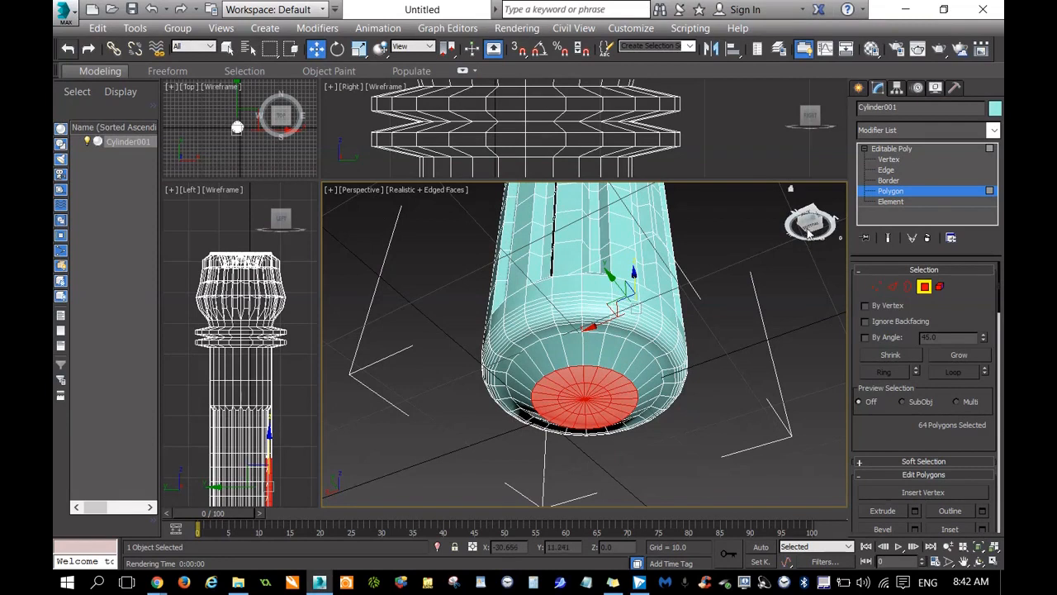
pyautogui.click(883, 510)
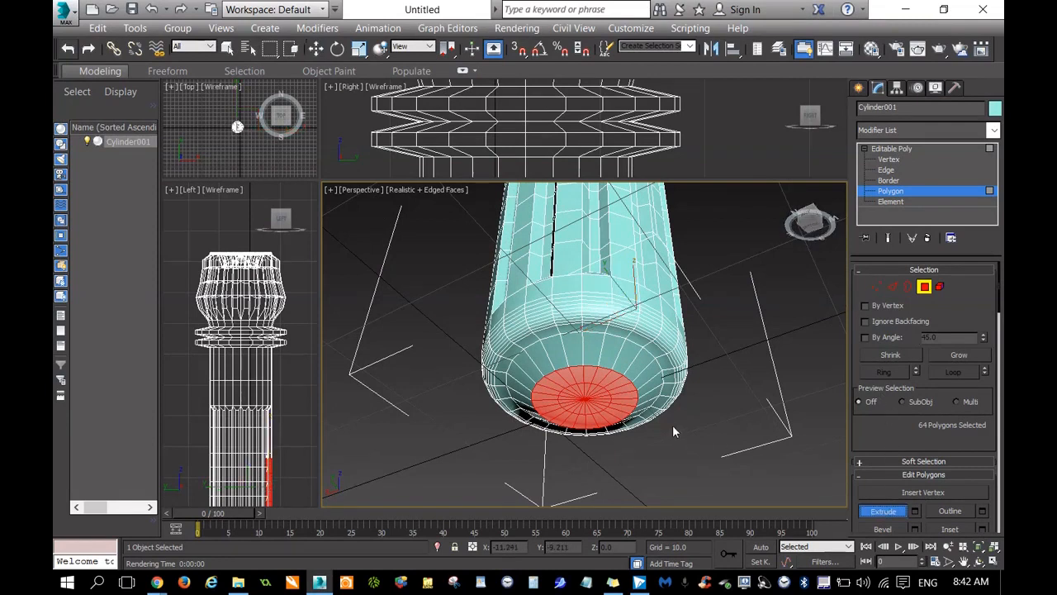
pyautogui.moveTo(629, 386); pyautogui.dragTo(633, 385)
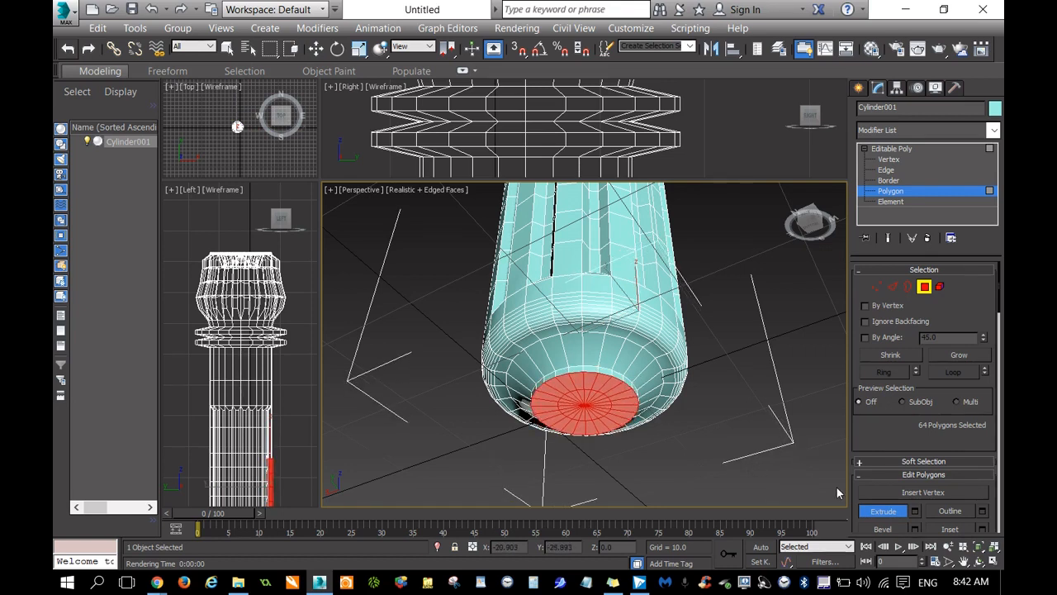
# Bevel the end cap's central disc outward to a narrower face and bevel it again to form a recess inside the rim.
pyautogui.click(883, 528)
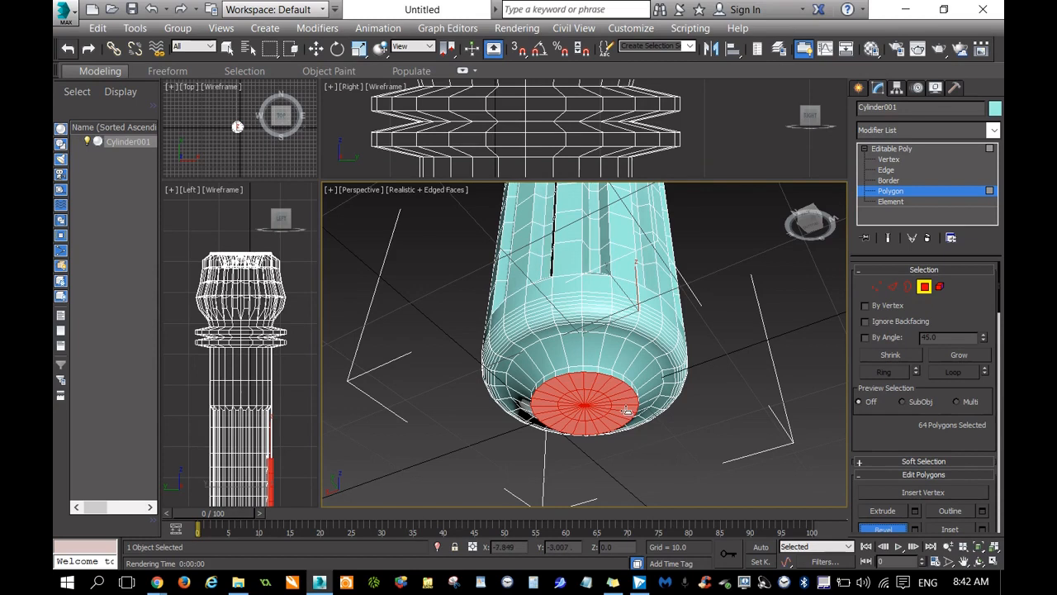
pyautogui.moveTo(627, 411)
pyautogui.mouseDown()
pyautogui.moveTo(627, 401)
pyautogui.moveTo(629, 411)
pyautogui.mouseUp()
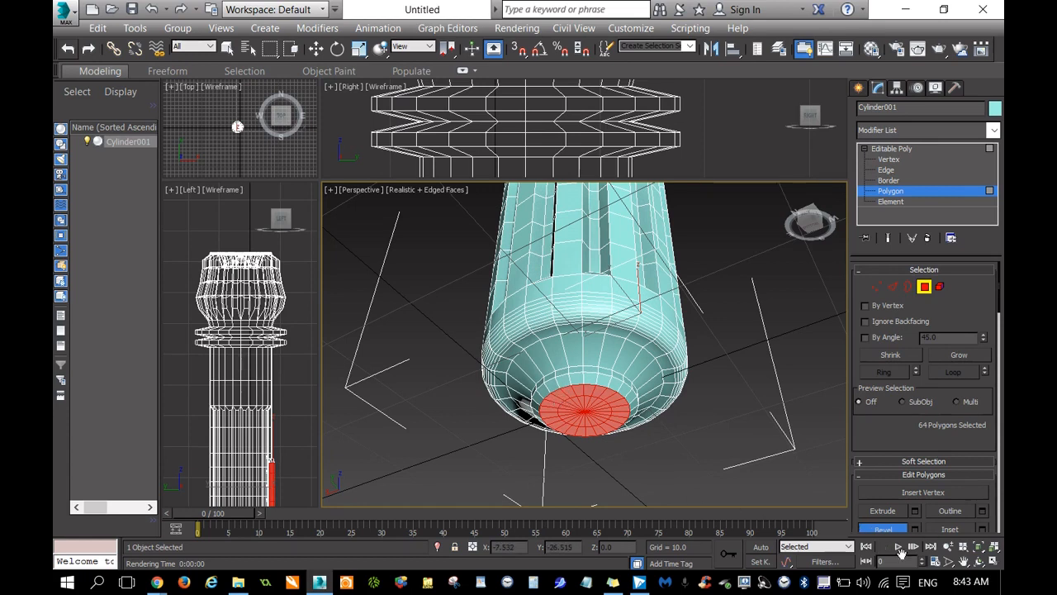
pyautogui.click(963, 561)
pyautogui.moveTo(696, 437); pyautogui.dragTo(668, 390)
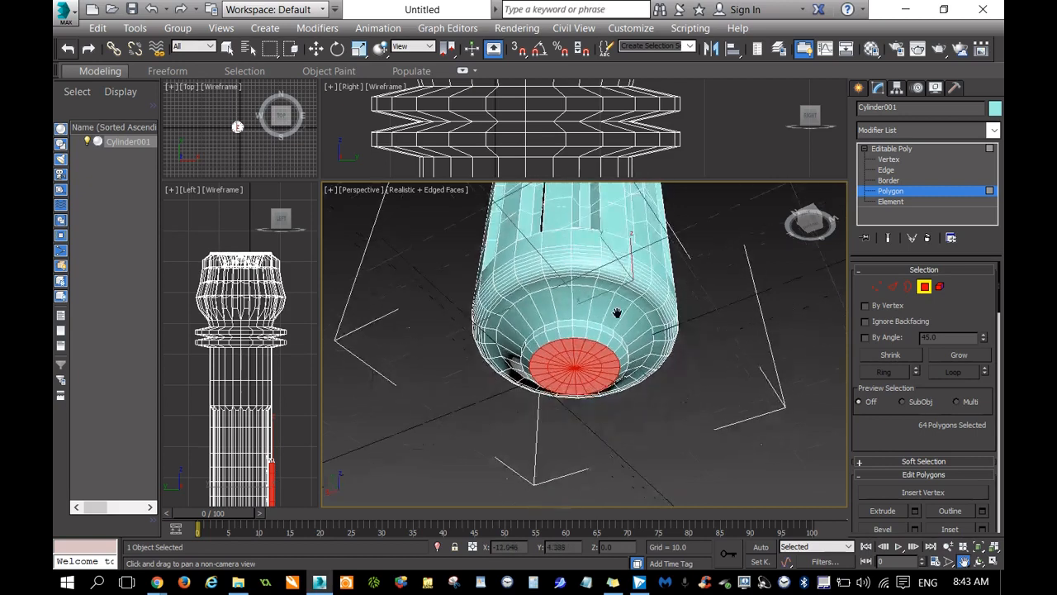
pyautogui.scroll(5, 602, 371)
pyautogui.moveTo(584, 360); pyautogui.dragTo(691, 343)
pyautogui.click(883, 528)
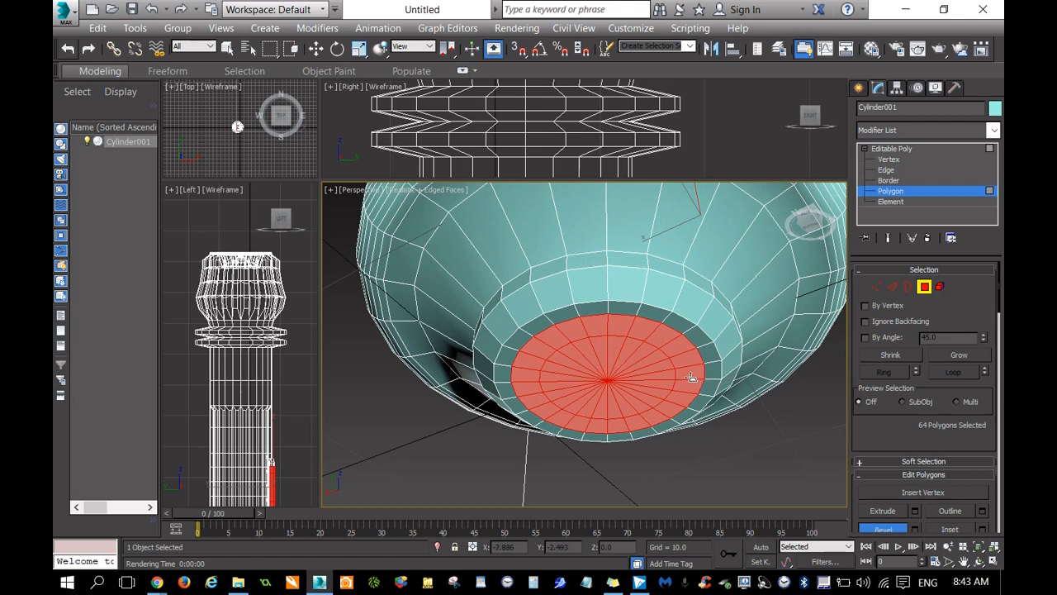
pyautogui.moveTo(692, 376); pyautogui.dragTo(700, 379)
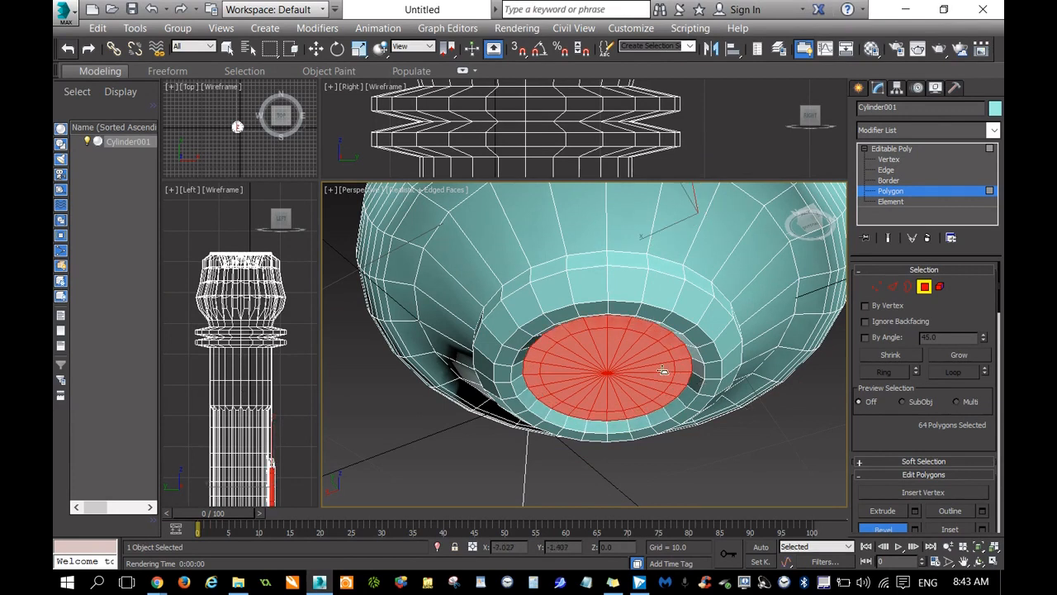
# Shrink the end disc selection by one ring and bevel the remaining polygons into a stepped, narrowing centre.
pyautogui.click(891, 354)
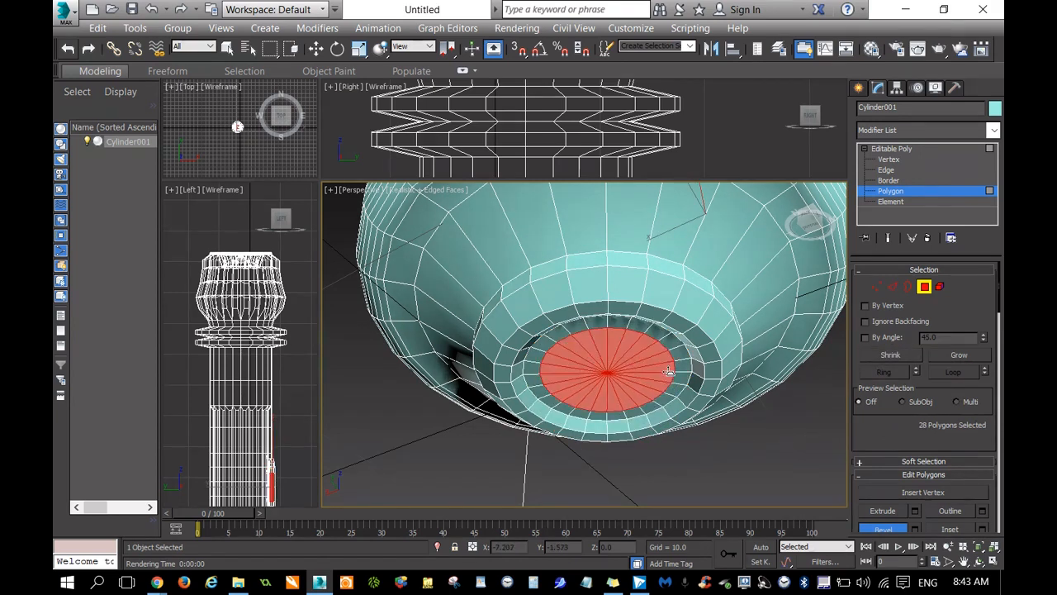
pyautogui.moveTo(672, 371); pyautogui.dragTo(671, 370)
pyautogui.click(672, 372)
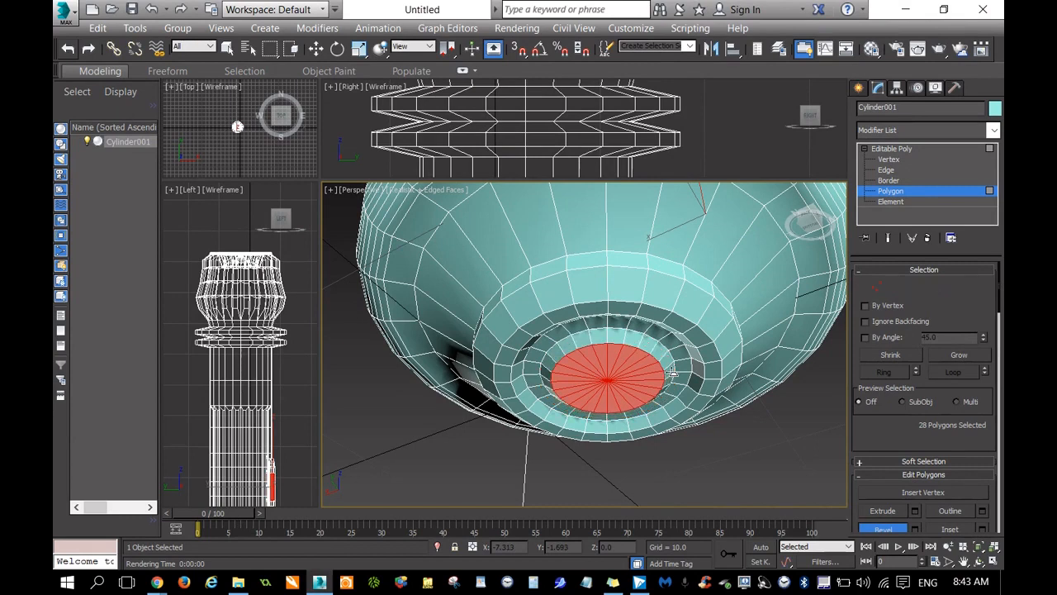
pyautogui.click(672, 374)
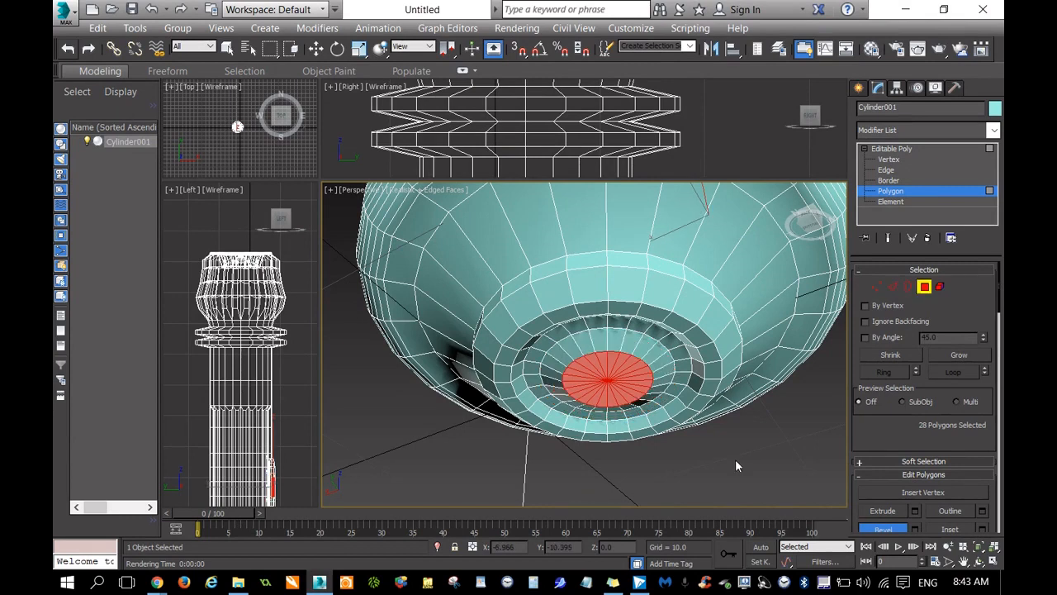
# Render the Right view and the Perspective view of the hilt to check the beveled end cap.
pyautogui.click(795, 130)
pyautogui.hotkey('shift', 'q')
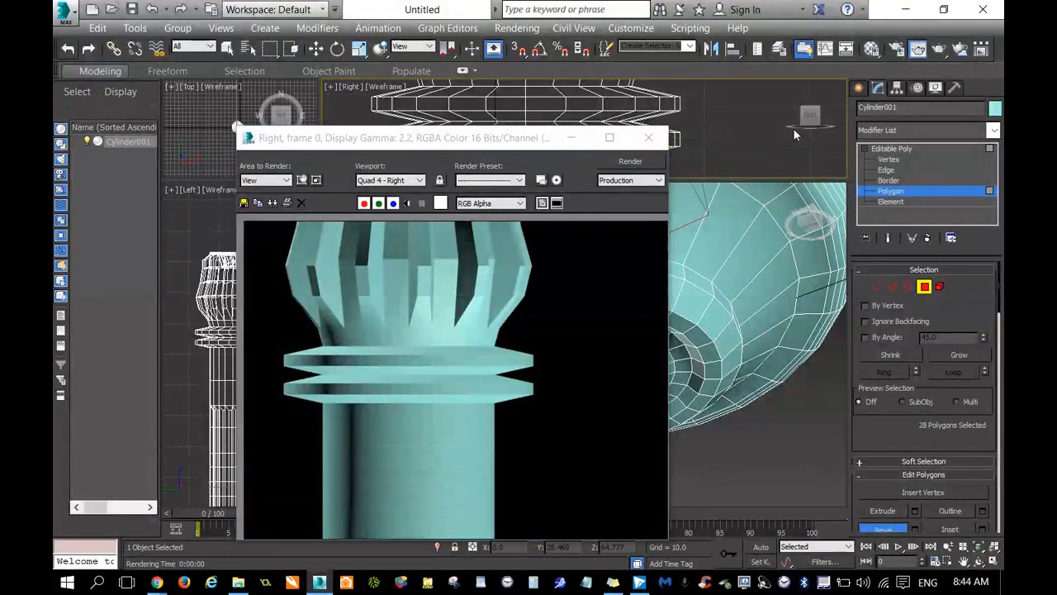
pyautogui.click(649, 137)
pyautogui.rightClick(818, 473)
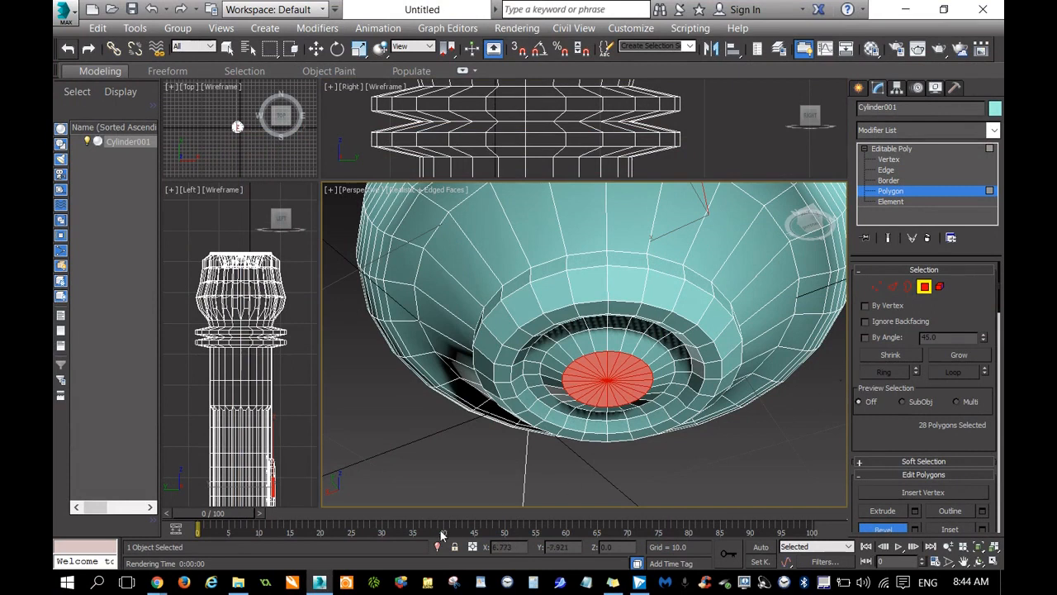
pyautogui.hotkey('shift', 'q')
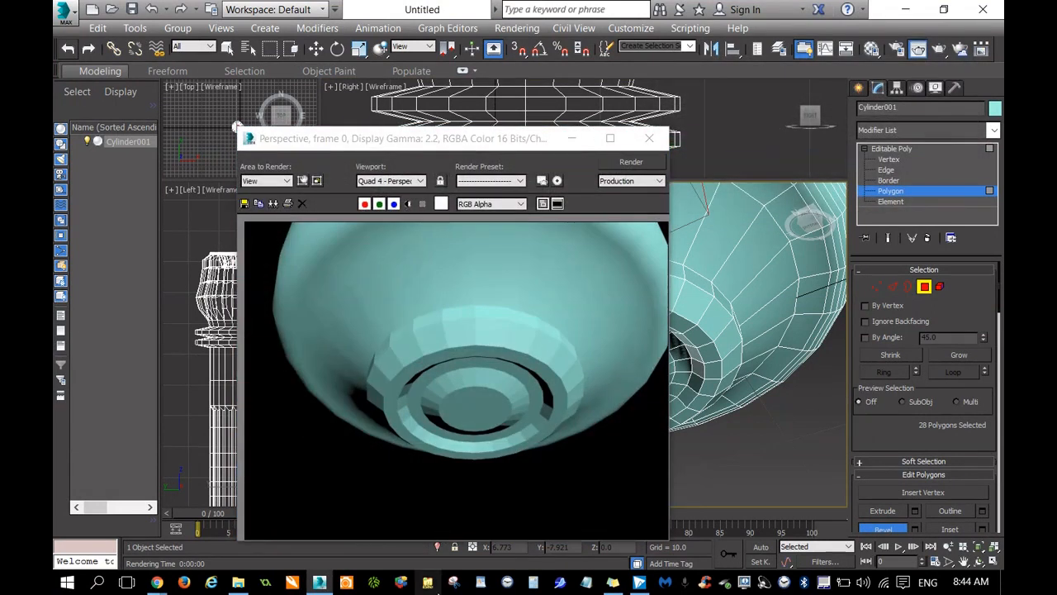
pyautogui.click(650, 138)
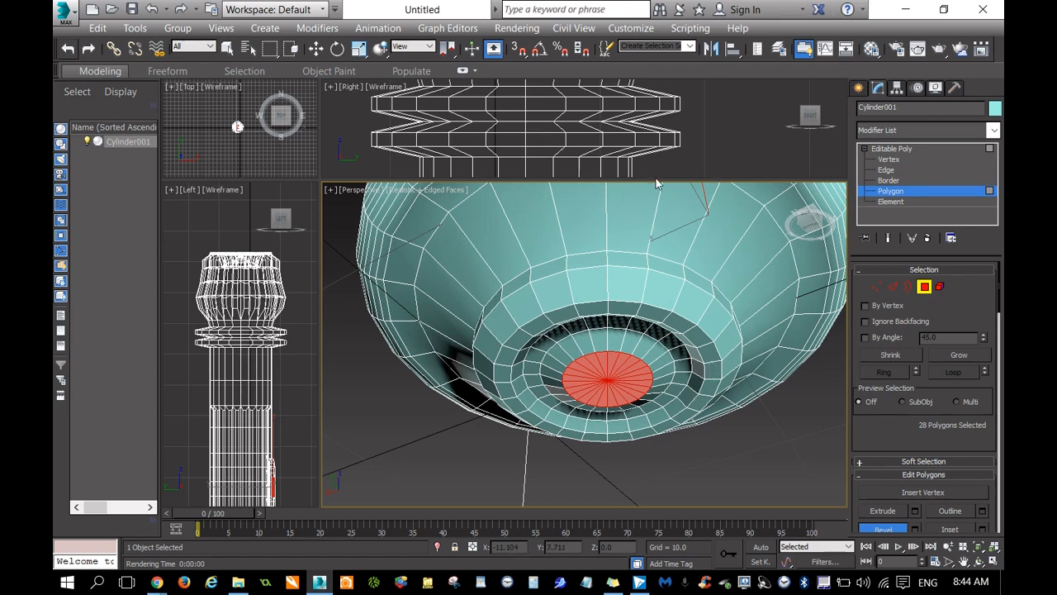
# Examine the end cap's beveled profile up close in an enlarged Right view.
pyautogui.moveTo(656, 179); pyautogui.dragTo(655, 388)
pyautogui.scroll(-5, 652, 269)
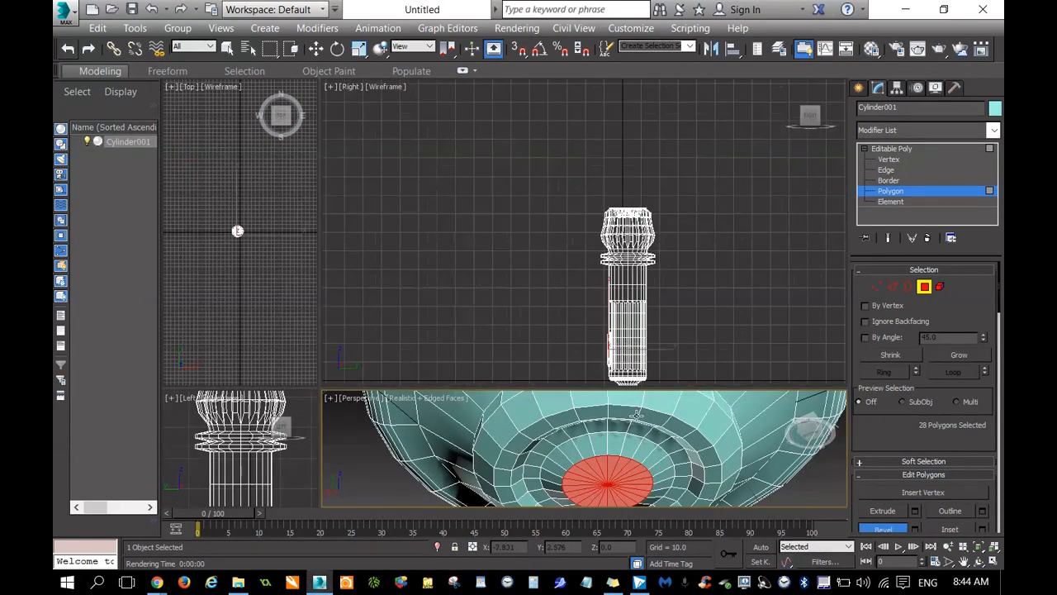
pyautogui.scroll(3, 641, 386)
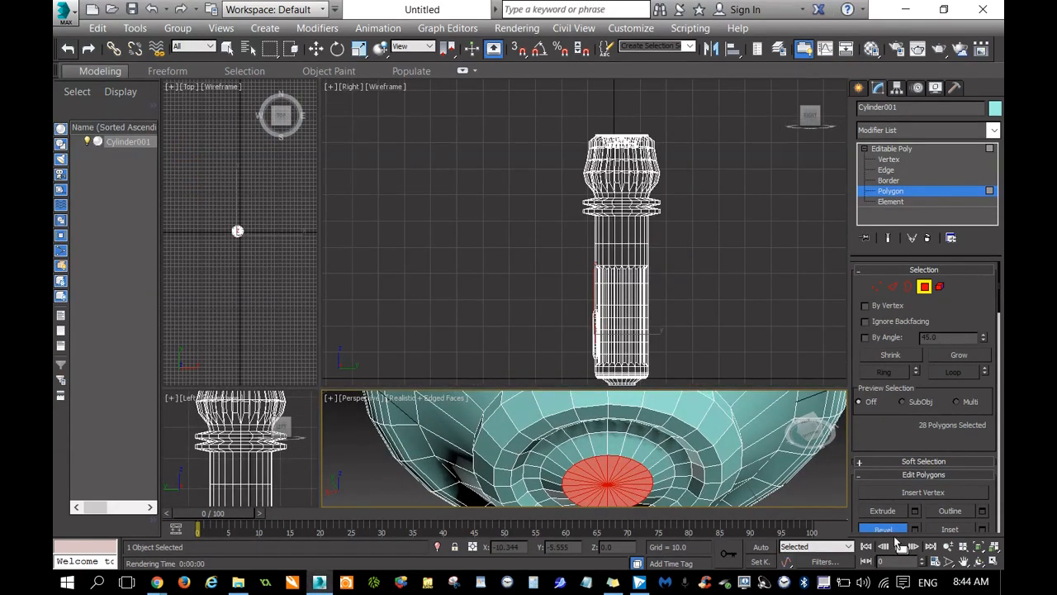
pyautogui.click(963, 560)
pyautogui.moveTo(708, 352); pyautogui.dragTo(605, 229)
pyautogui.scroll(3, 551, 266)
pyautogui.scroll(6, 507, 260)
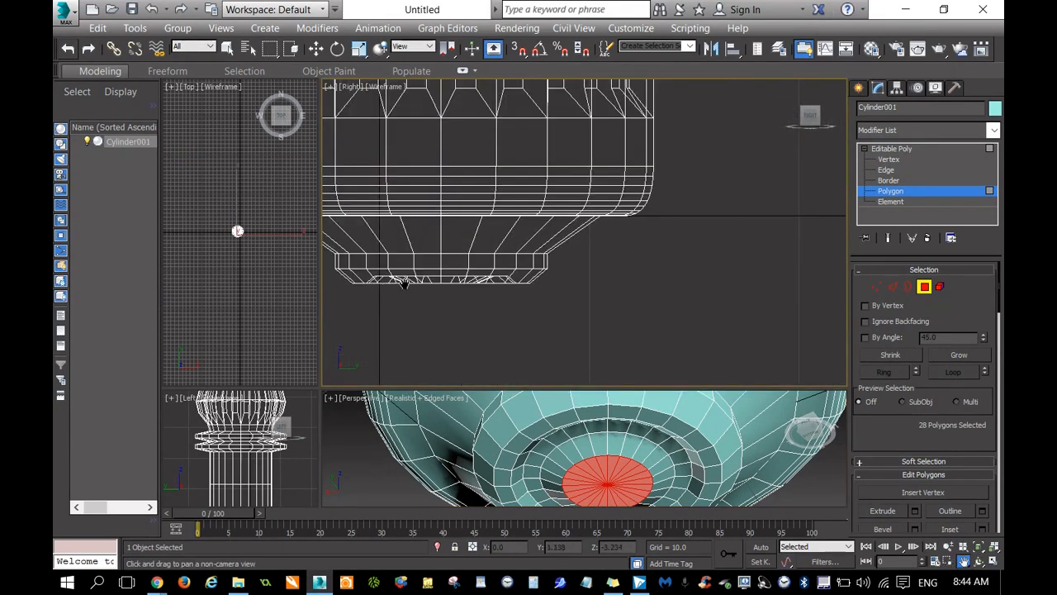
pyautogui.scroll(4, 496, 268)
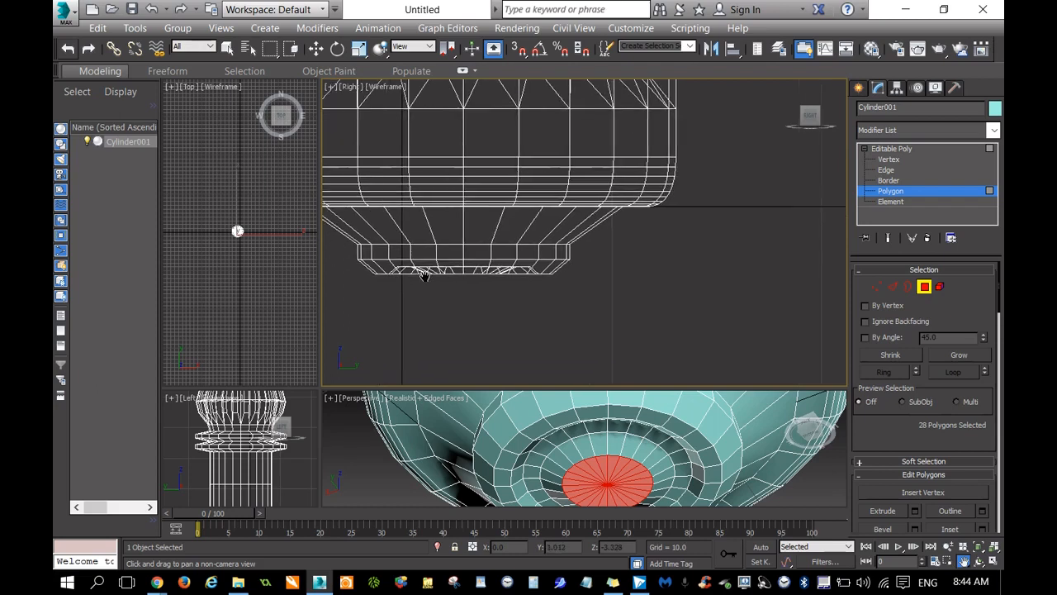
pyautogui.scroll(2, 495, 269)
pyautogui.scroll(3, 521, 283)
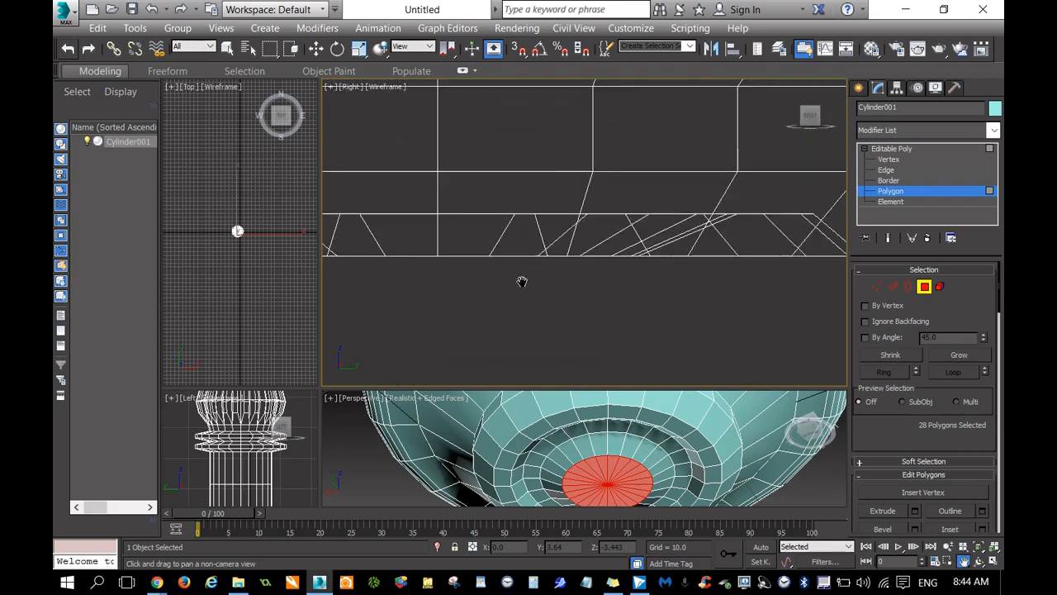
pyautogui.scroll(2, 684, 238)
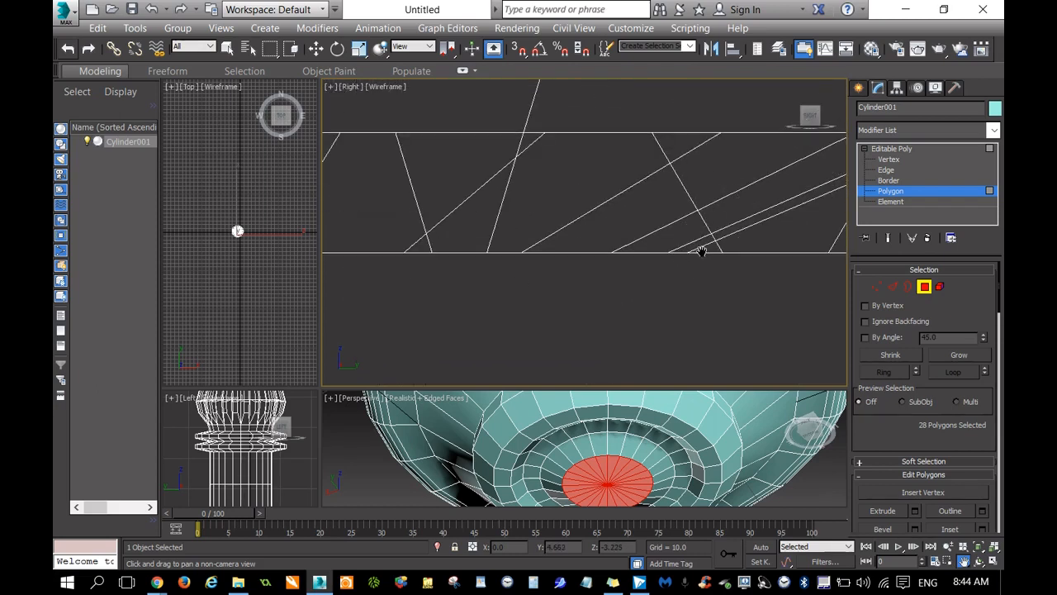
pyautogui.scroll(-5, 569, 252)
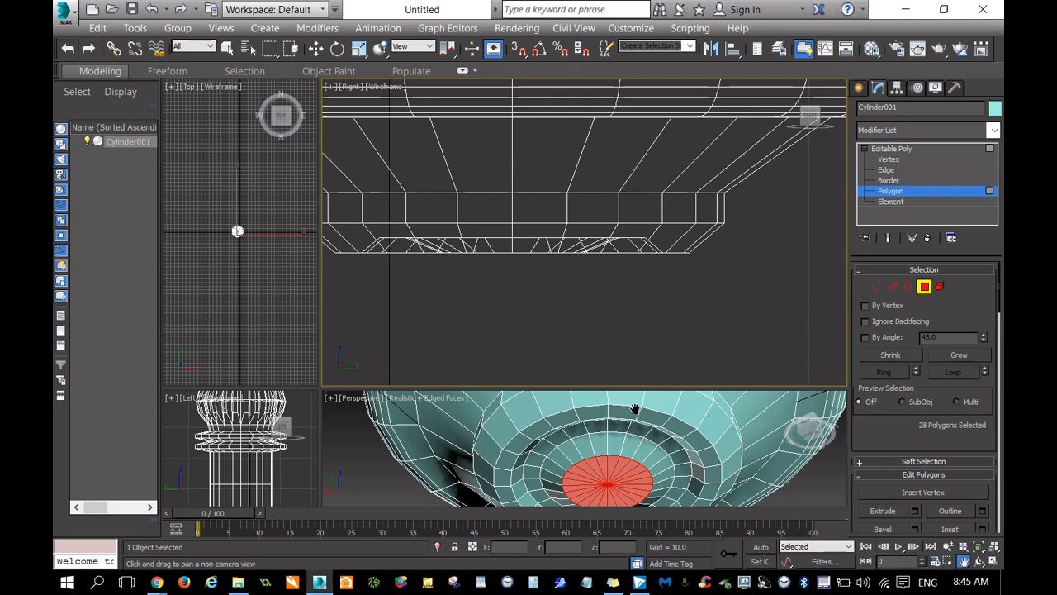
# Examine the raised rings and the shading on the upper shaft in an enlarged Perspective view.
pyautogui.scroll(-5, 716, 455)
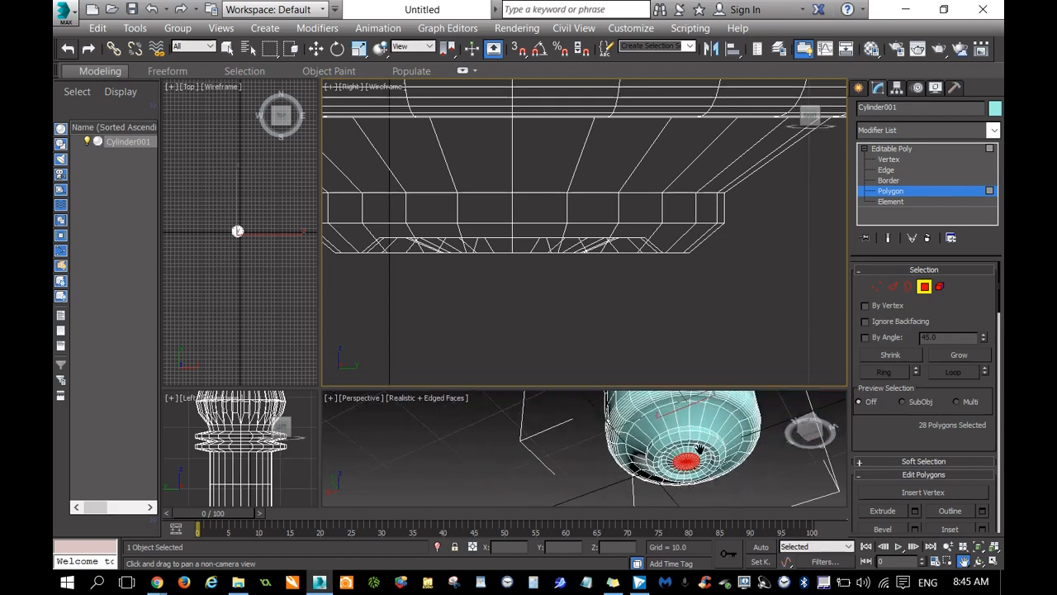
pyautogui.moveTo(635, 455); pyautogui.dragTo(589, 471)
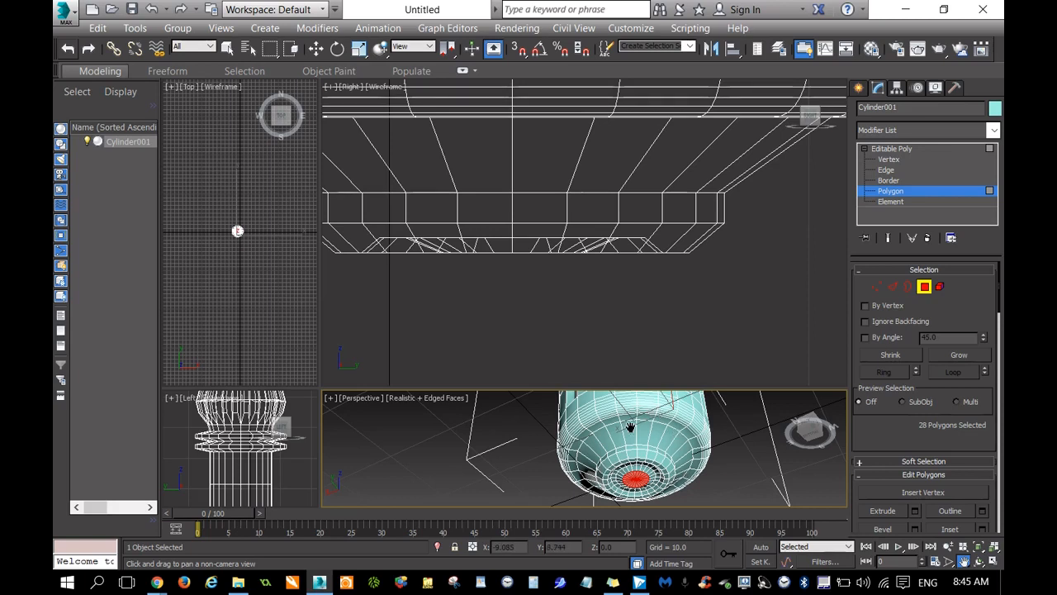
pyautogui.scroll(-5, 630, 427)
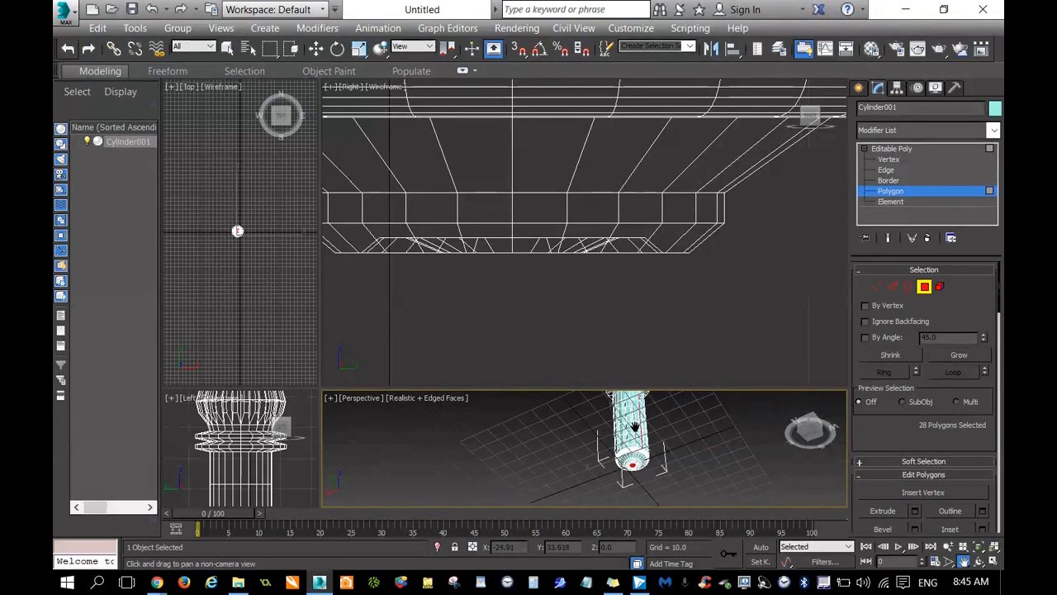
pyautogui.click(797, 425)
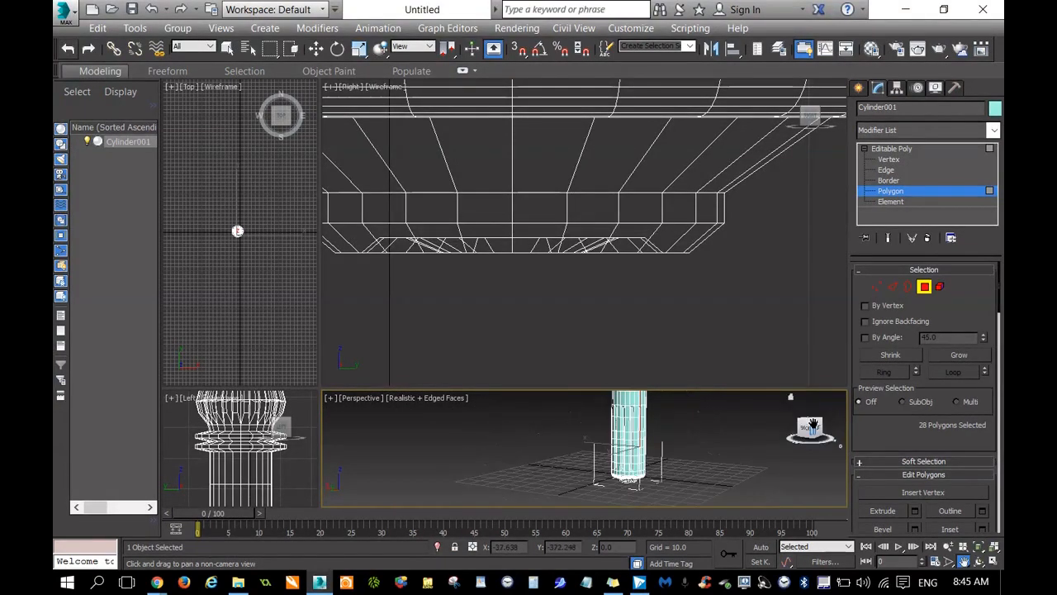
pyautogui.moveTo(321, 388); pyautogui.dragTo(316, 135)
pyautogui.scroll(8, 652, 273)
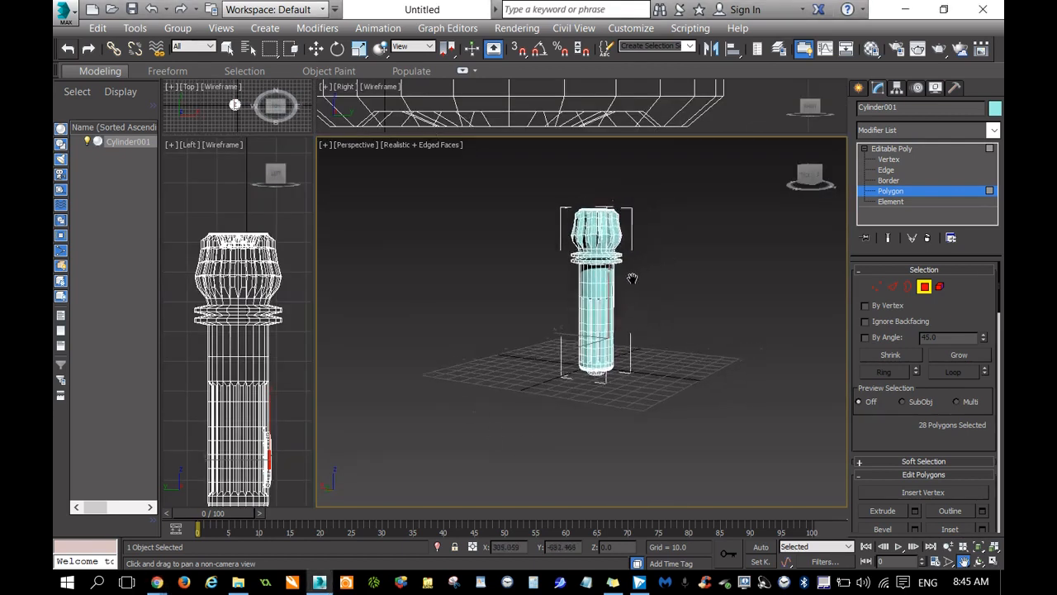
pyautogui.scroll(3, 608, 230)
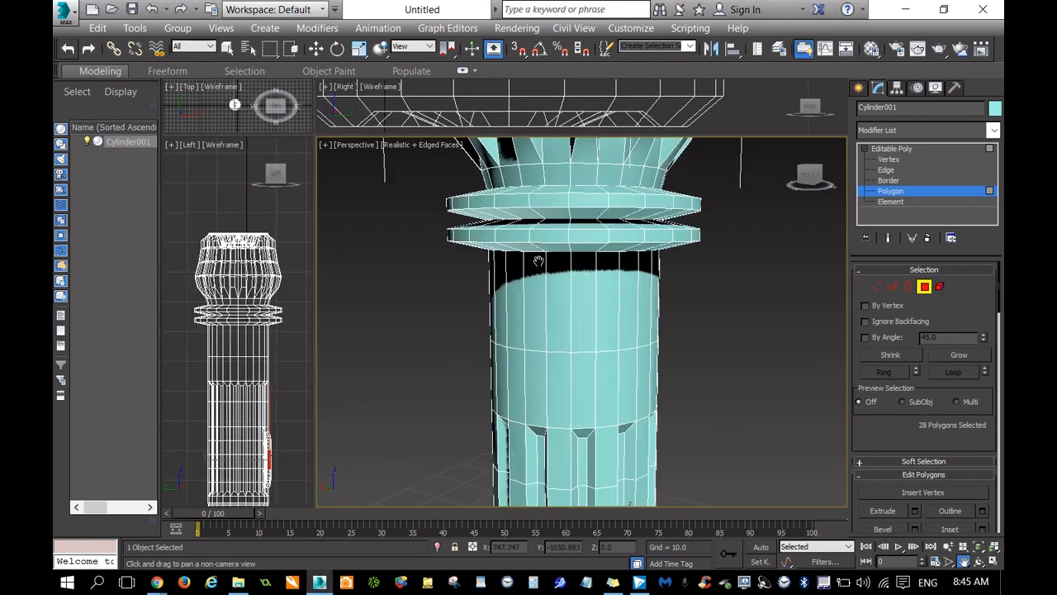
pyautogui.scroll(3, 517, 268)
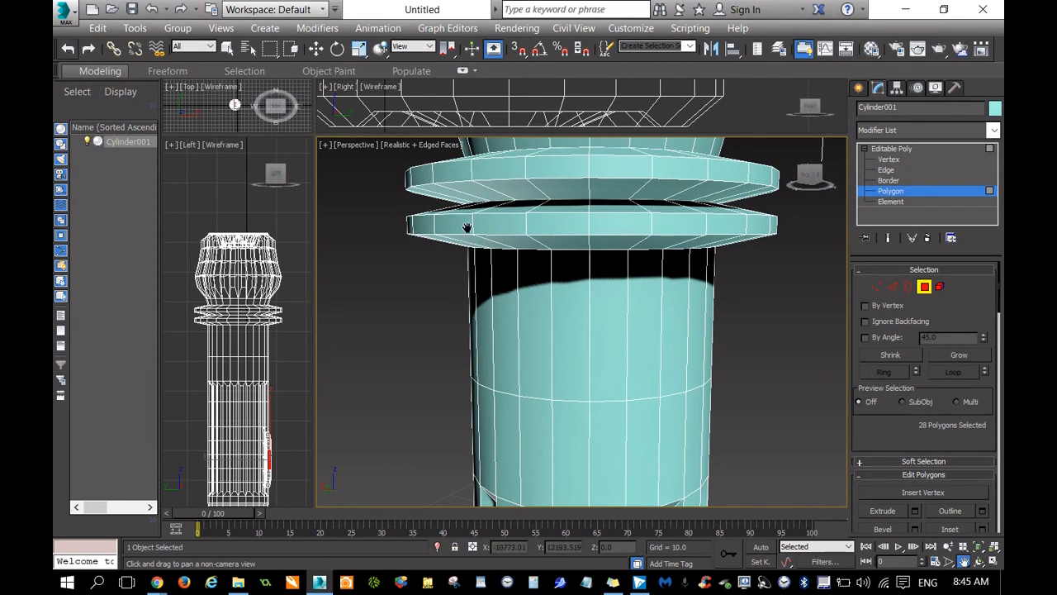
pyautogui.scroll(-5, 569, 341)
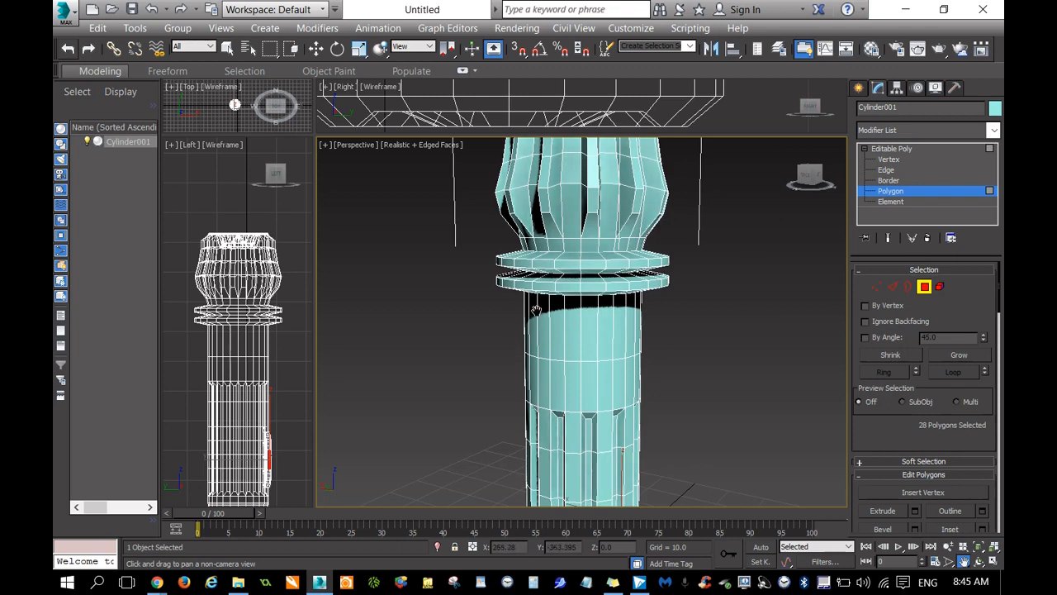
pyautogui.scroll(5, 535, 305)
pyautogui.scroll(-5, 537, 298)
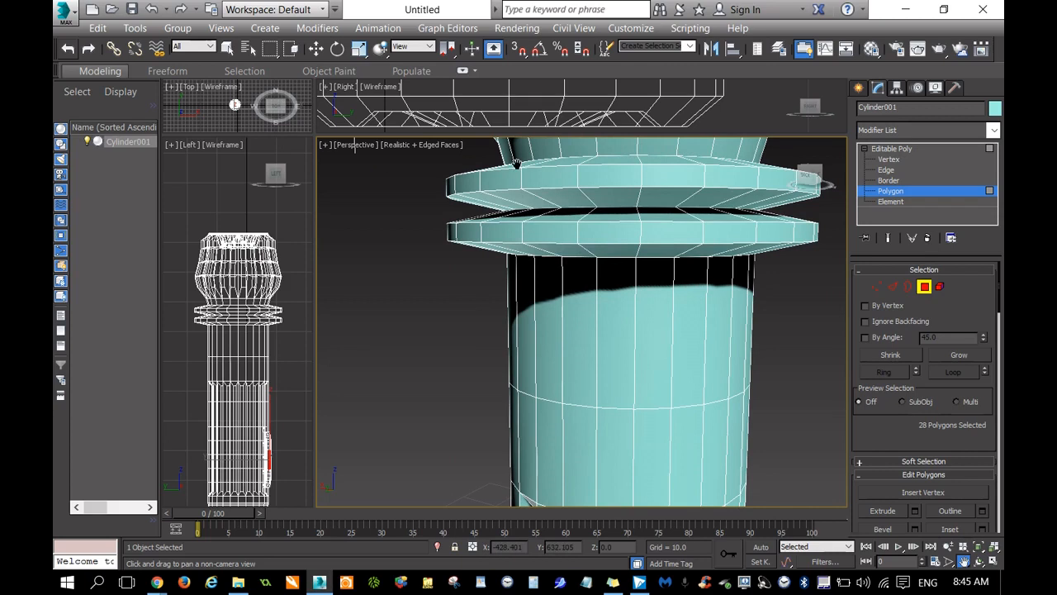
# Move the row of vertices where the lower raised ring meets the shaft down to about Z 59.9.
pyautogui.moveTo(316, 134); pyautogui.dragTo(309, 420)
pyautogui.moveTo(543, 303); pyautogui.dragTo(626, 385)
pyautogui.scroll(-9, 625, 385)
pyautogui.moveTo(641, 131); pyautogui.dragTo(574, 531)
pyautogui.scroll(2, 497, 355)
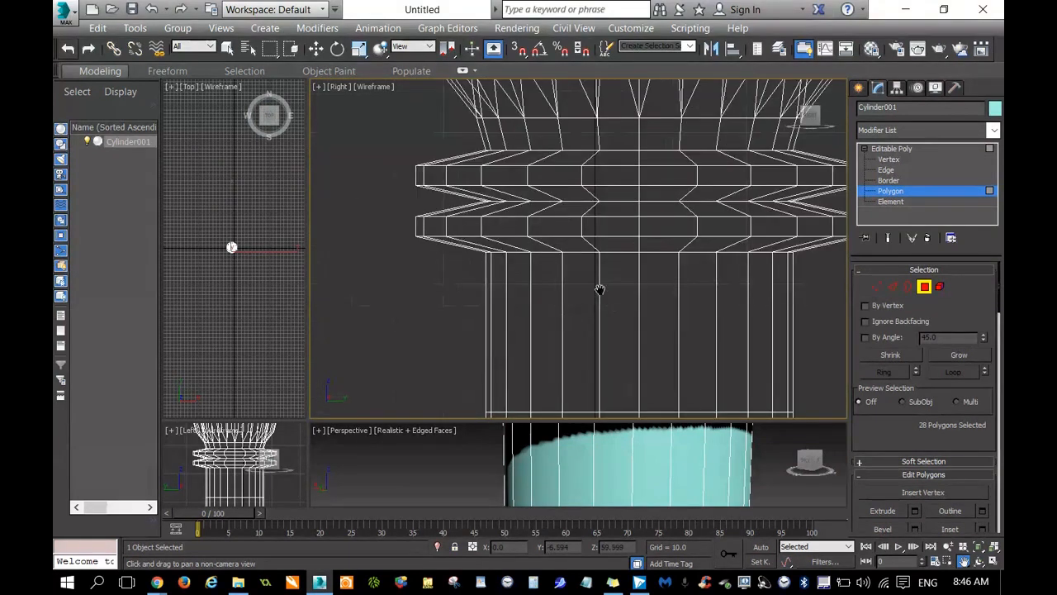
pyautogui.moveTo(653, 289); pyautogui.dragTo(602, 282)
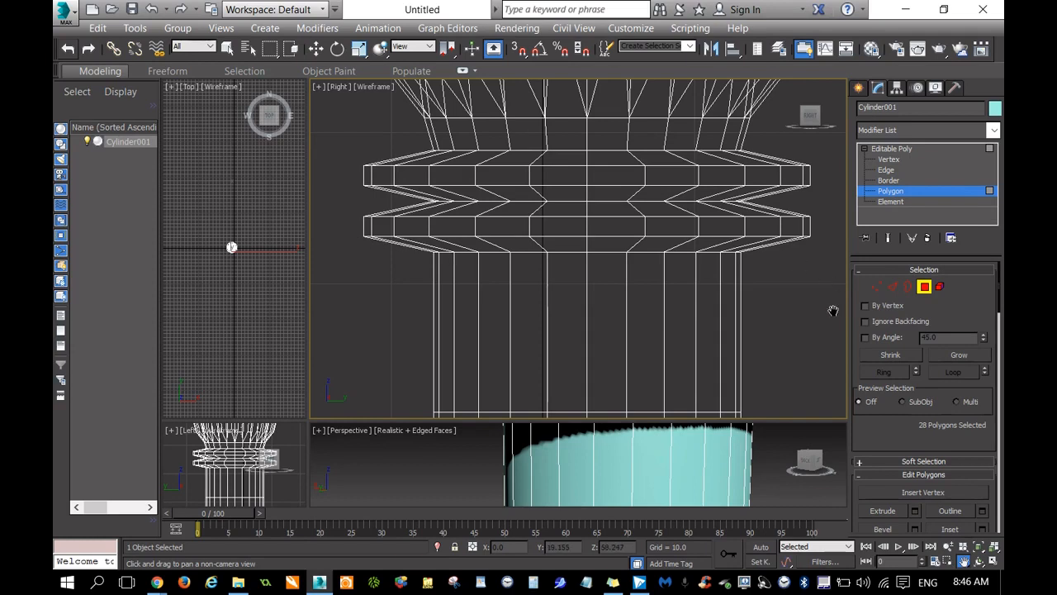
pyautogui.click(873, 286)
pyautogui.moveTo(788, 324); pyautogui.dragTo(401, 253)
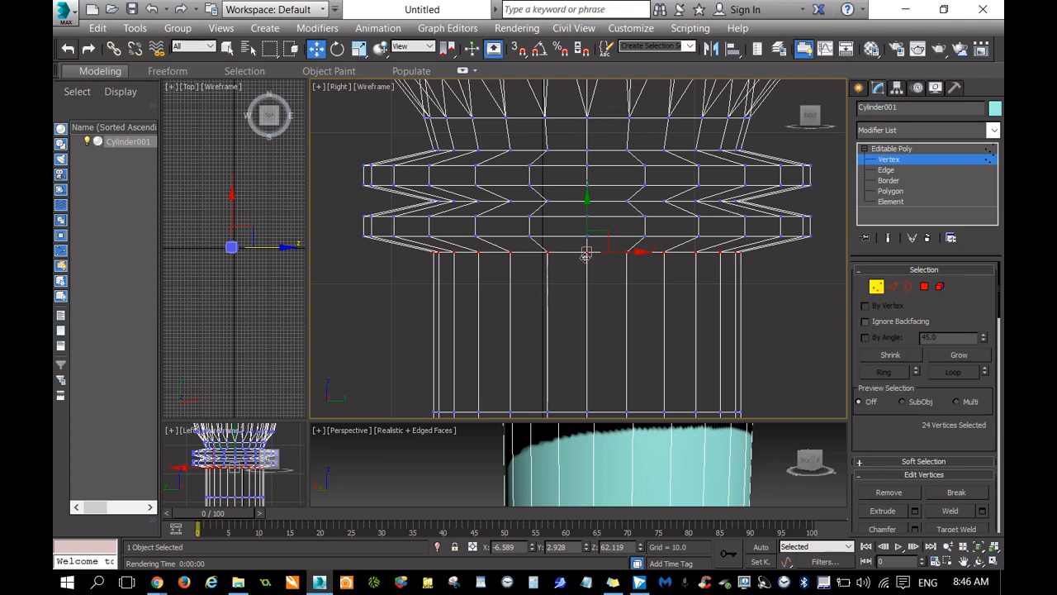
pyautogui.moveTo(586, 203); pyautogui.dragTo(592, 237)
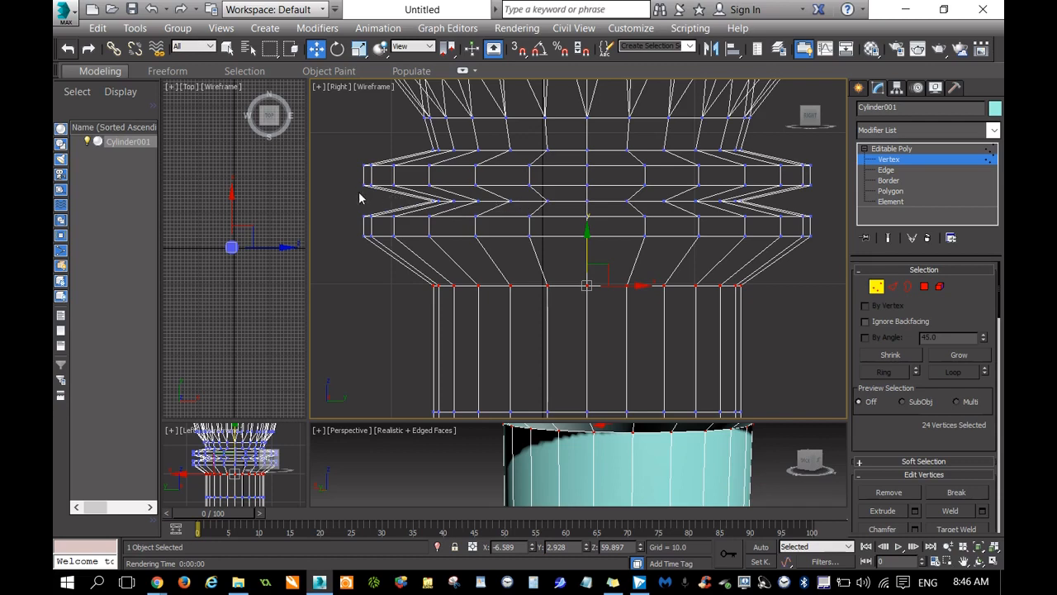
# Scale the row of vertices in the groove between the two raised rings outward to make the groove shallower.
pyautogui.moveTo(751, 219); pyautogui.dragTo(789, 215)
pyautogui.rightClick(790, 215)
pyautogui.rightClick(634, 233)
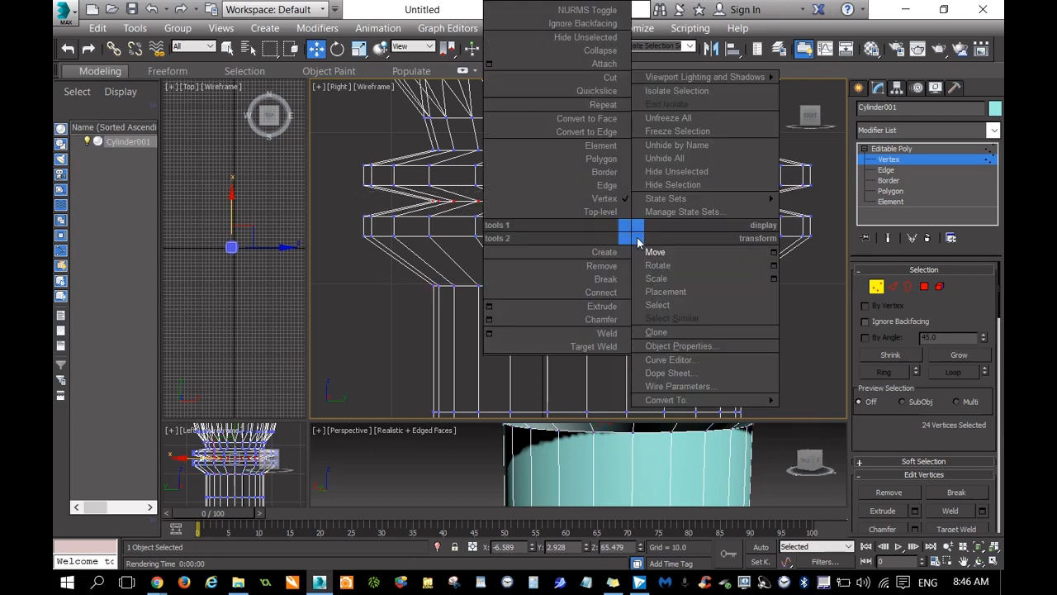
pyautogui.click(656, 278)
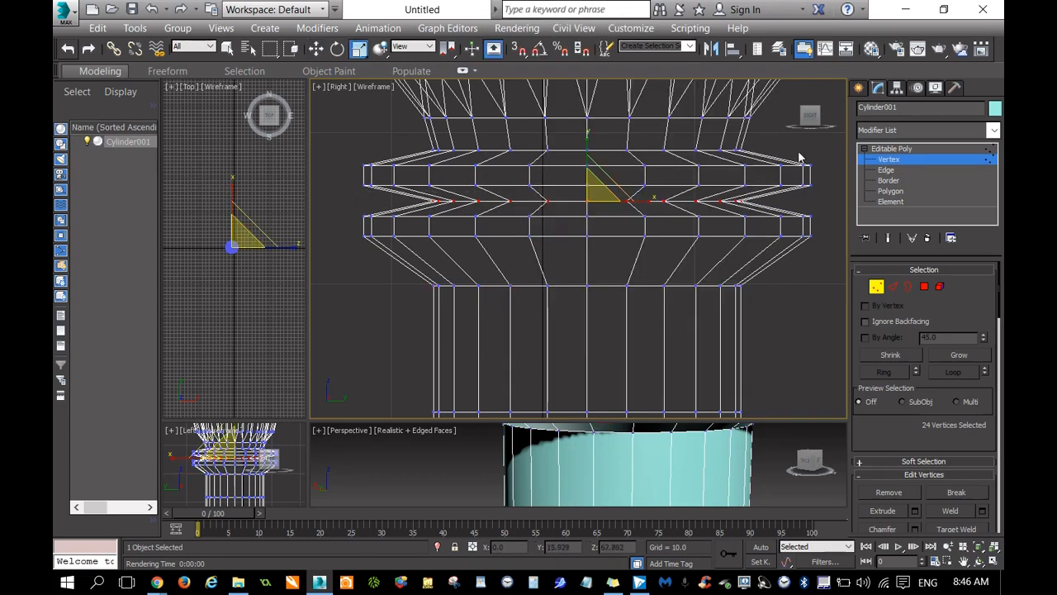
pyautogui.moveTo(813, 121); pyautogui.dragTo(812, 146)
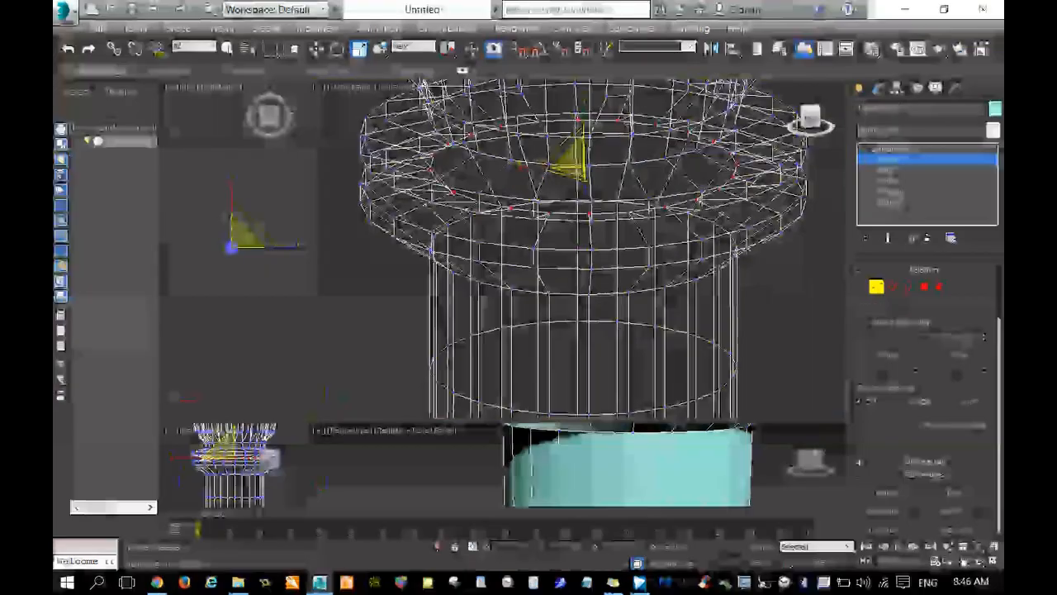
pyautogui.moveTo(562, 174)
pyautogui.mouseDown()
pyautogui.moveTo(549, 186)
pyautogui.moveTo(557, 191)
pyautogui.mouseUp()
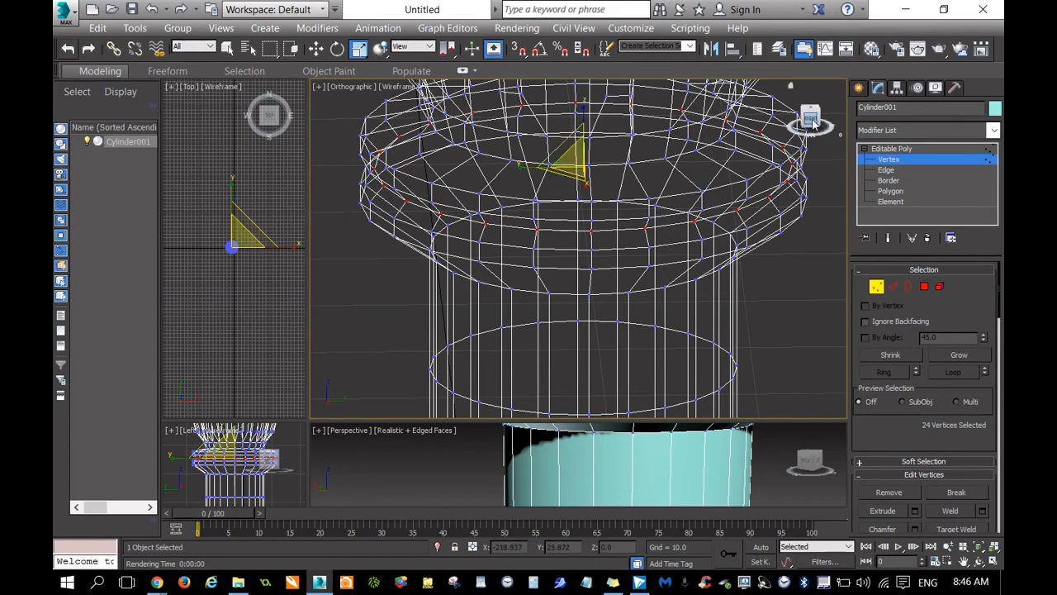
pyautogui.click(813, 123)
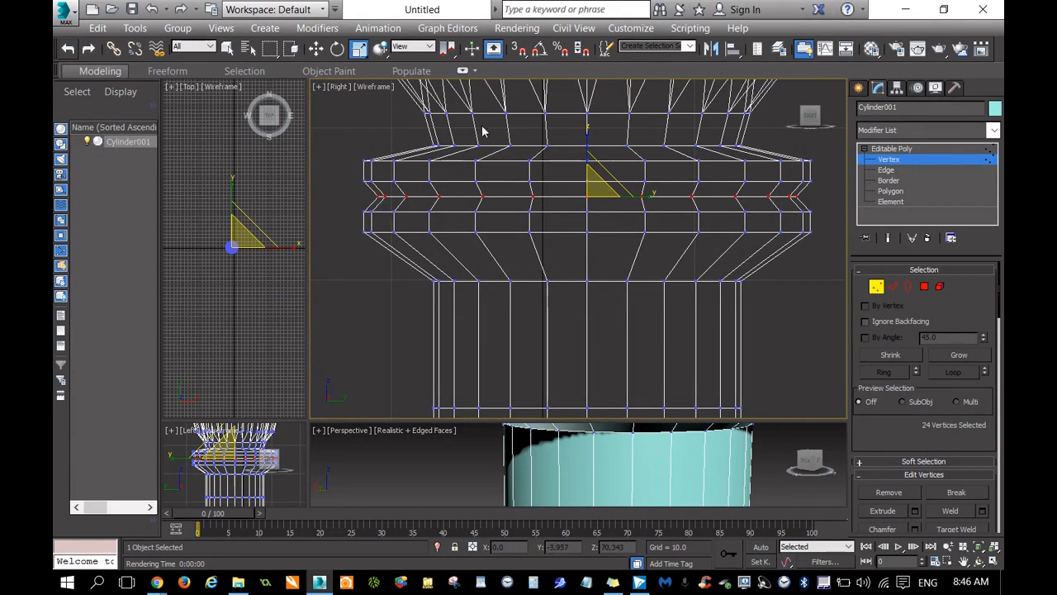
# Render the emitter head from an angle above in the orthographic view to check its opening and ribs.
pyautogui.click(963, 560)
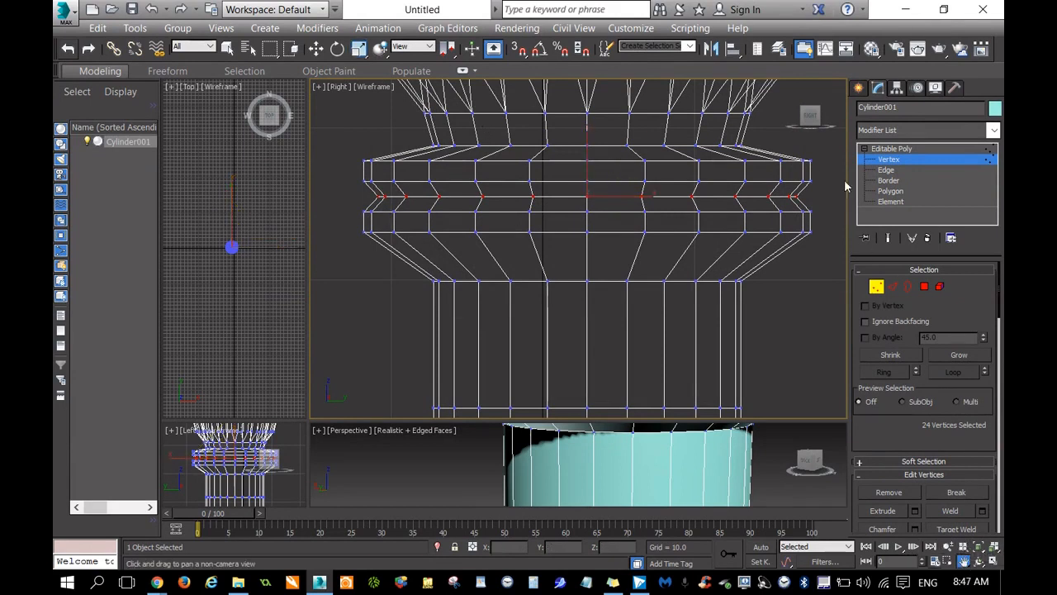
pyautogui.moveTo(802, 169); pyautogui.dragTo(768, 353)
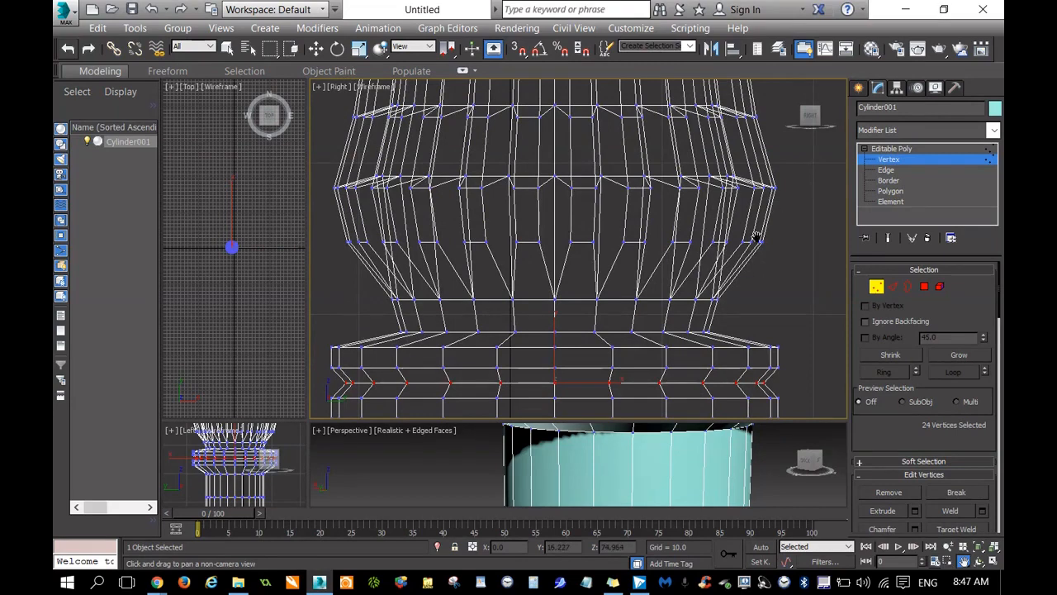
pyautogui.moveTo(810, 113); pyautogui.dragTo(806, 157)
pyautogui.moveTo(706, 164); pyautogui.dragTo(726, 128)
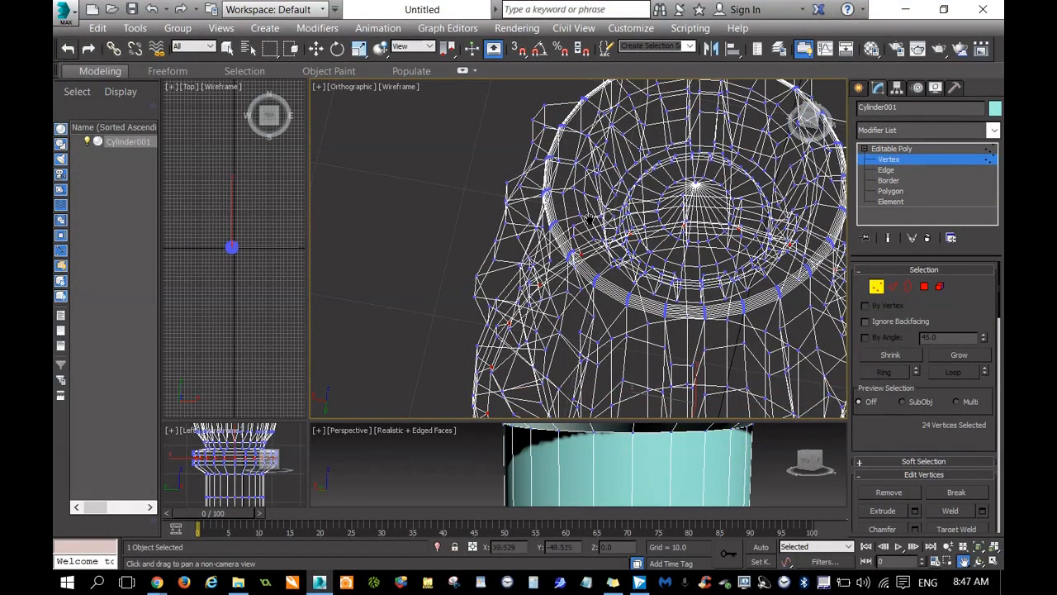
pyautogui.hotkey('shift', 'q')
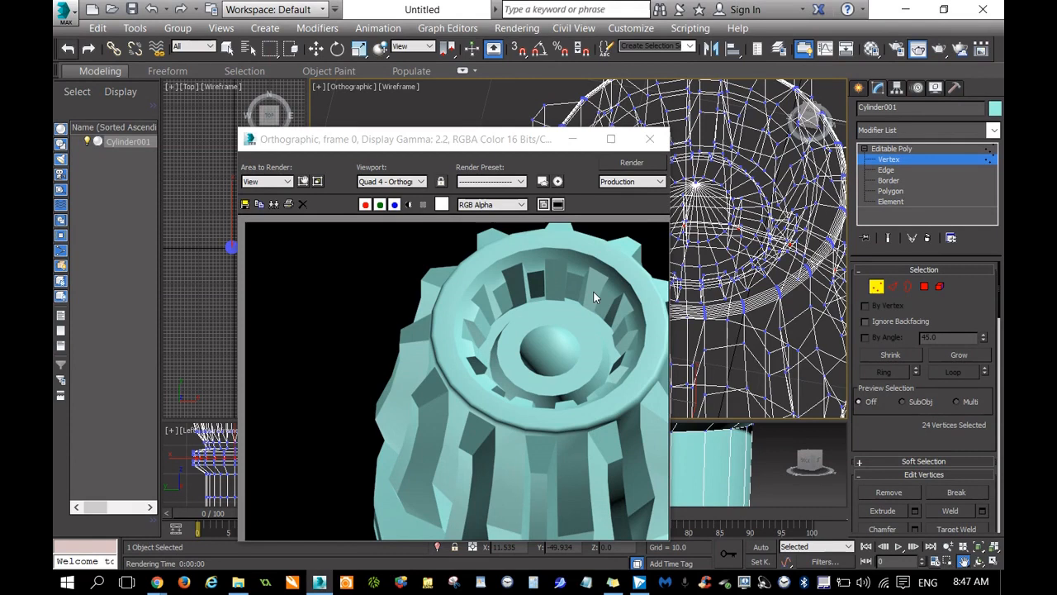
pyautogui.click(650, 139)
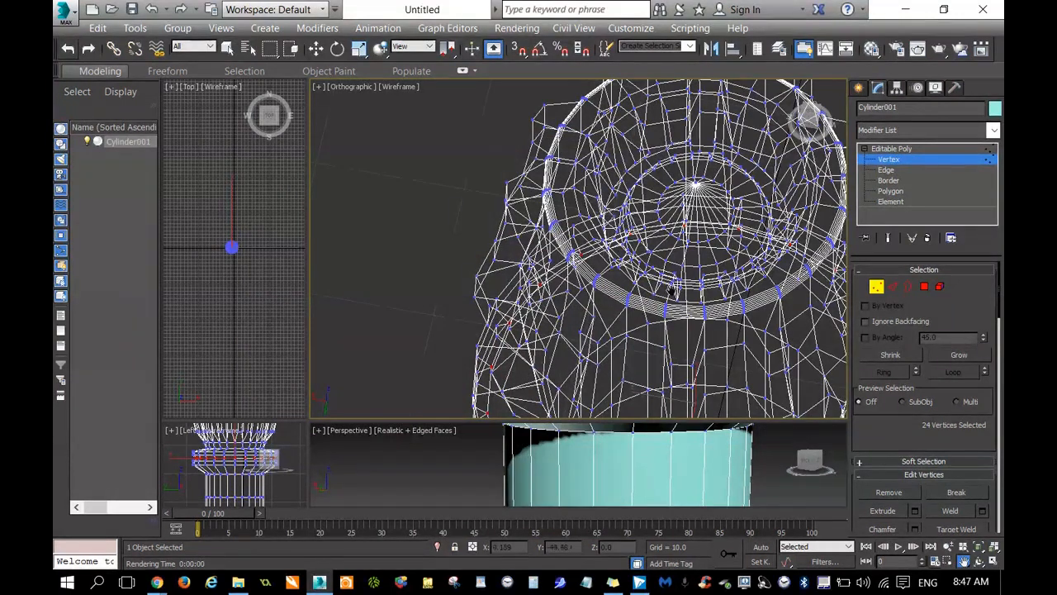
# Examine the raised block on the lower shaft from the back and side, and the rings under the emitter head.
pyautogui.scroll(-6, 427, 189)
pyautogui.click(810, 124)
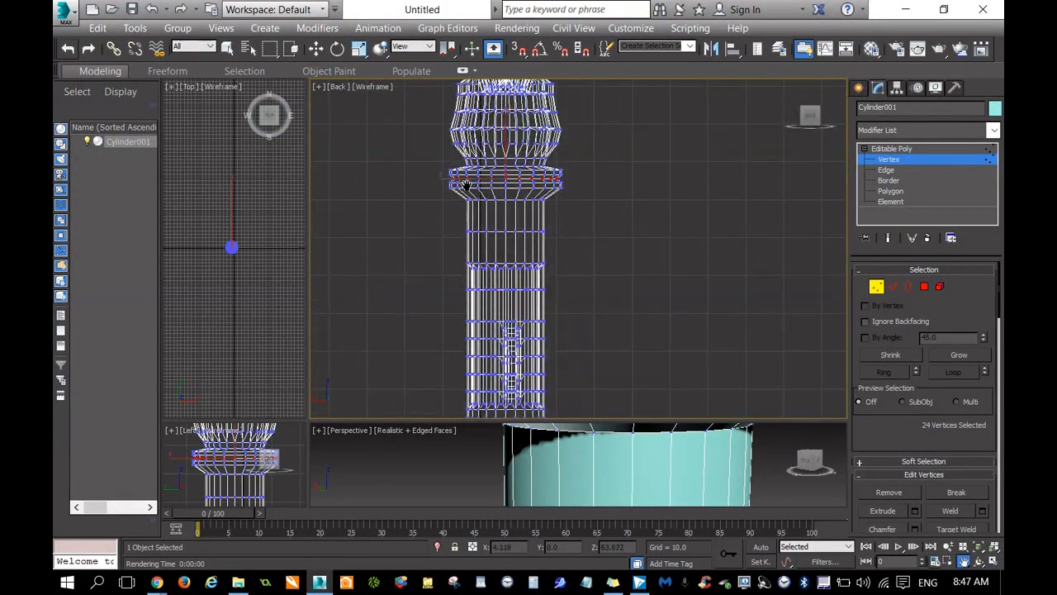
pyautogui.moveTo(630, 292); pyautogui.dragTo(633, 204, button='middle')
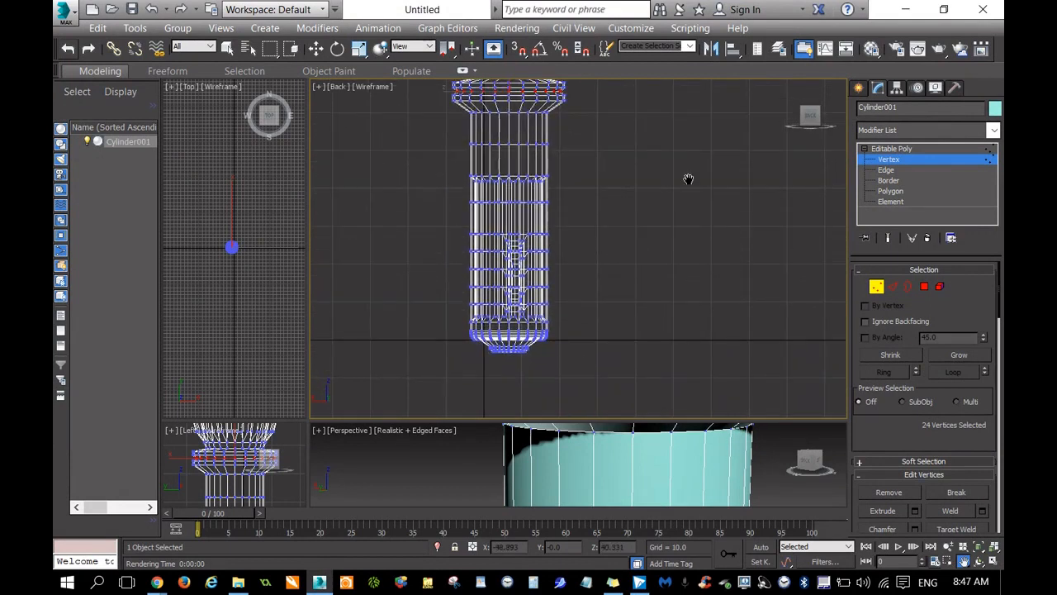
pyautogui.scroll(4, 648, 252)
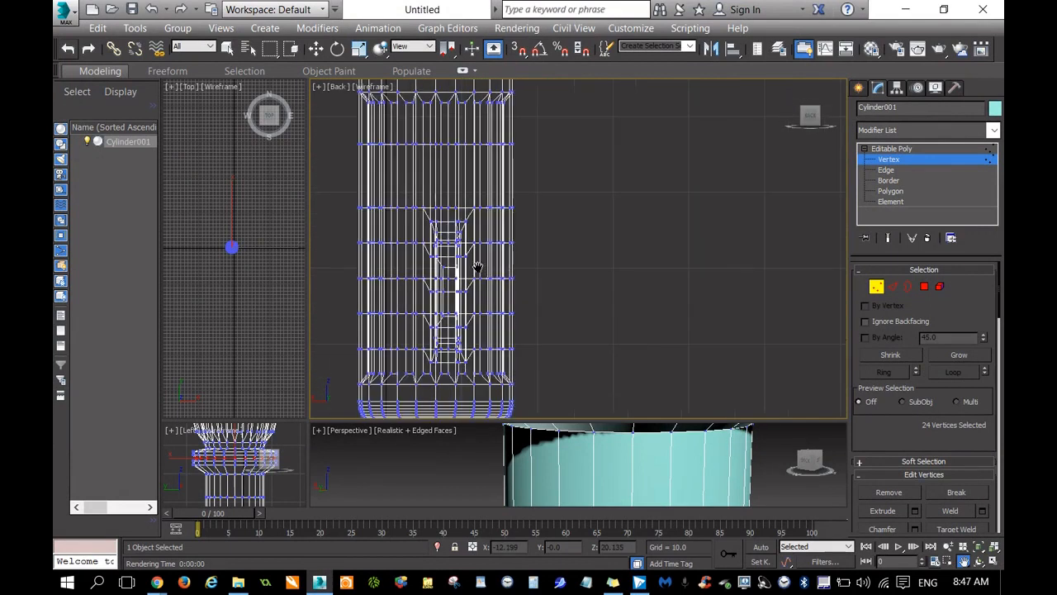
pyautogui.scroll(2, 478, 266)
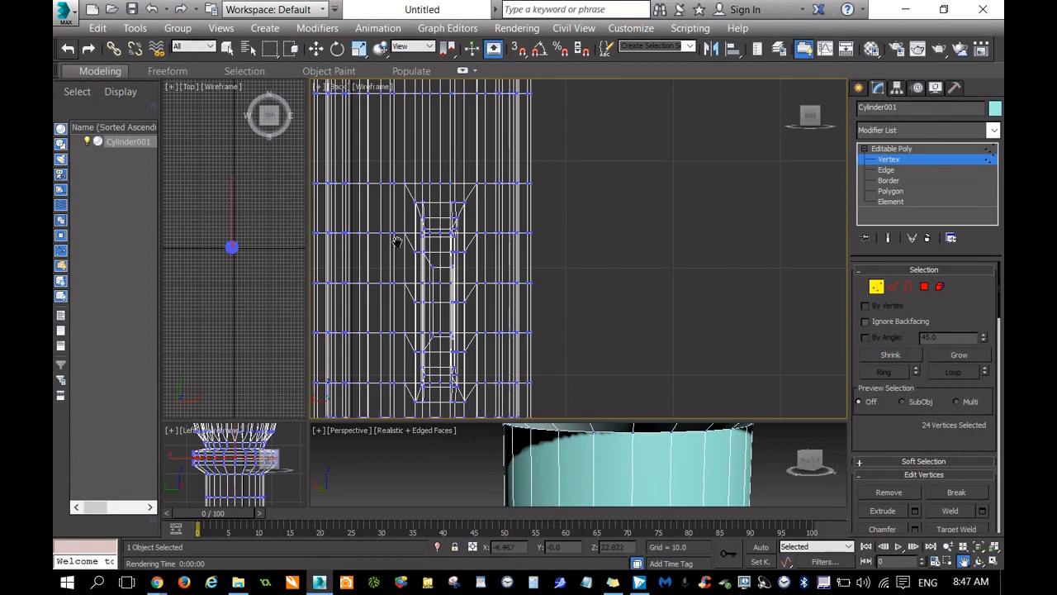
pyautogui.moveTo(810, 117); pyautogui.dragTo(760, 124)
pyautogui.click(812, 117)
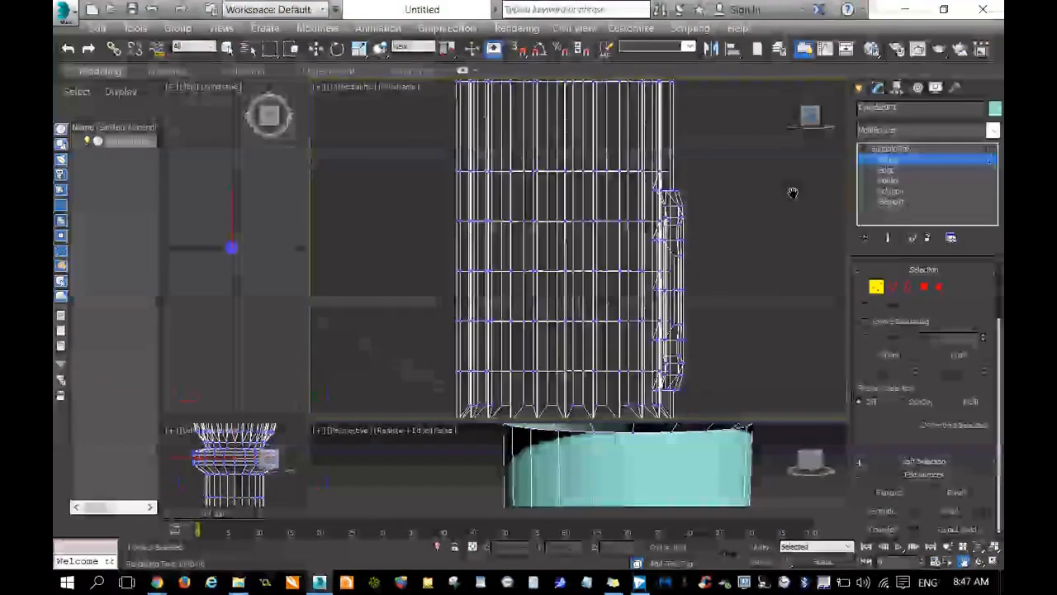
pyautogui.moveTo(760, 302); pyautogui.dragTo(594, 300, button='middle')
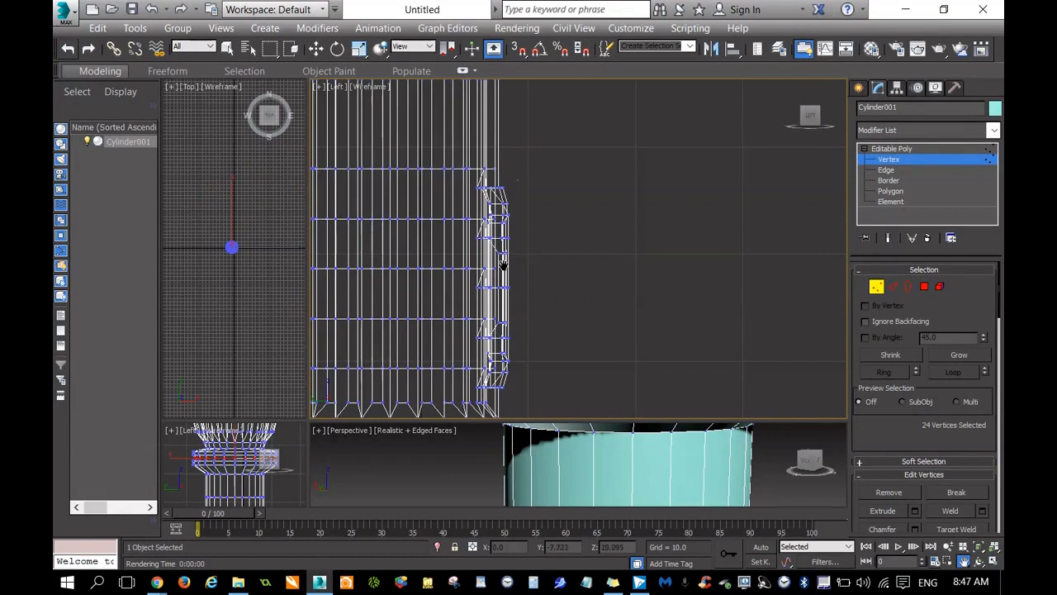
pyautogui.click(813, 117)
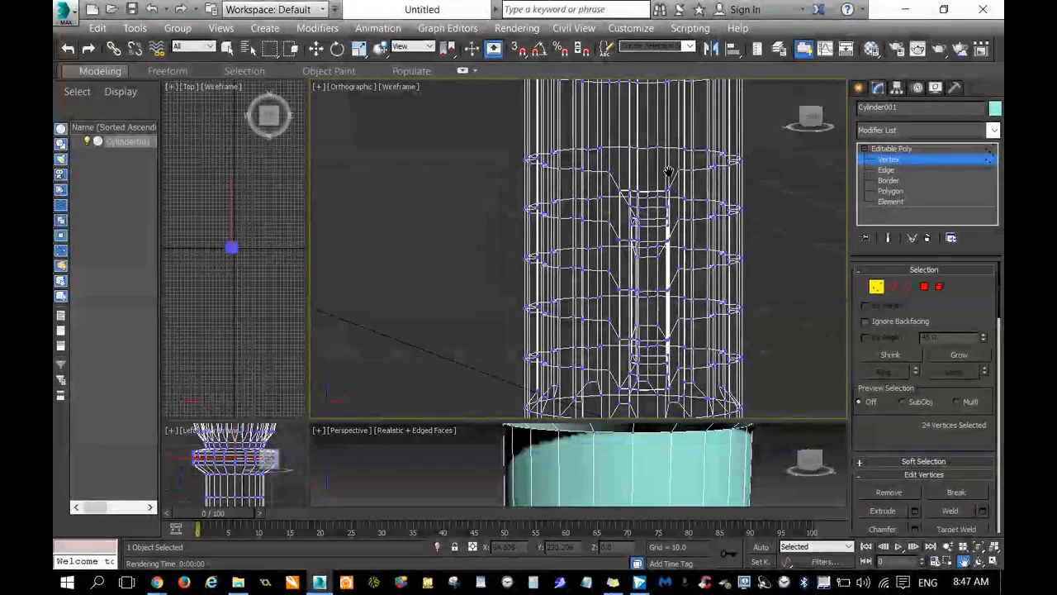
pyautogui.moveTo(667, 170); pyautogui.dragTo(636, 272, button='middle')
pyautogui.scroll(2, 621, 99)
pyautogui.moveTo(621, 99); pyautogui.dragTo(621, 117, button='middle')
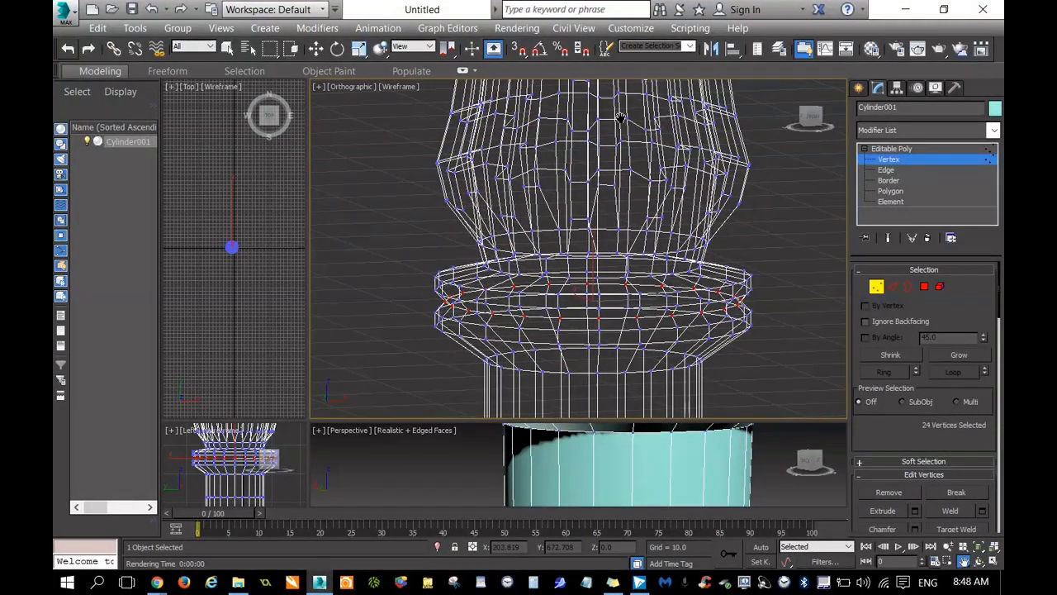
# Clear the vertex selection and render the orthographic view of the lower shaft to check its raised block.
pyautogui.press('w')
pyautogui.click(777, 342)
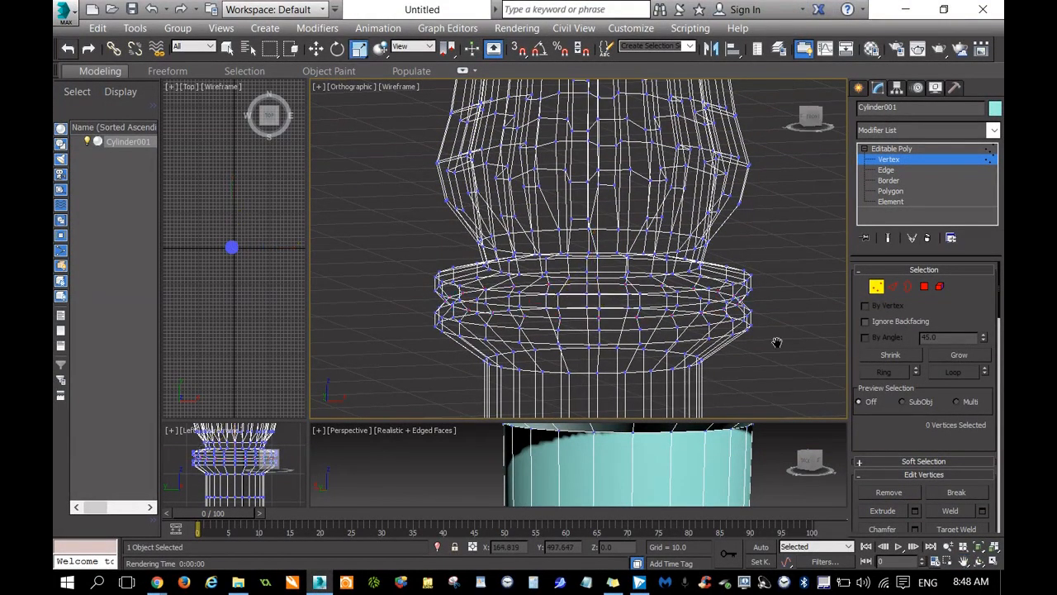
pyautogui.click(964, 561)
pyautogui.moveTo(798, 346); pyautogui.dragTo(742, 335)
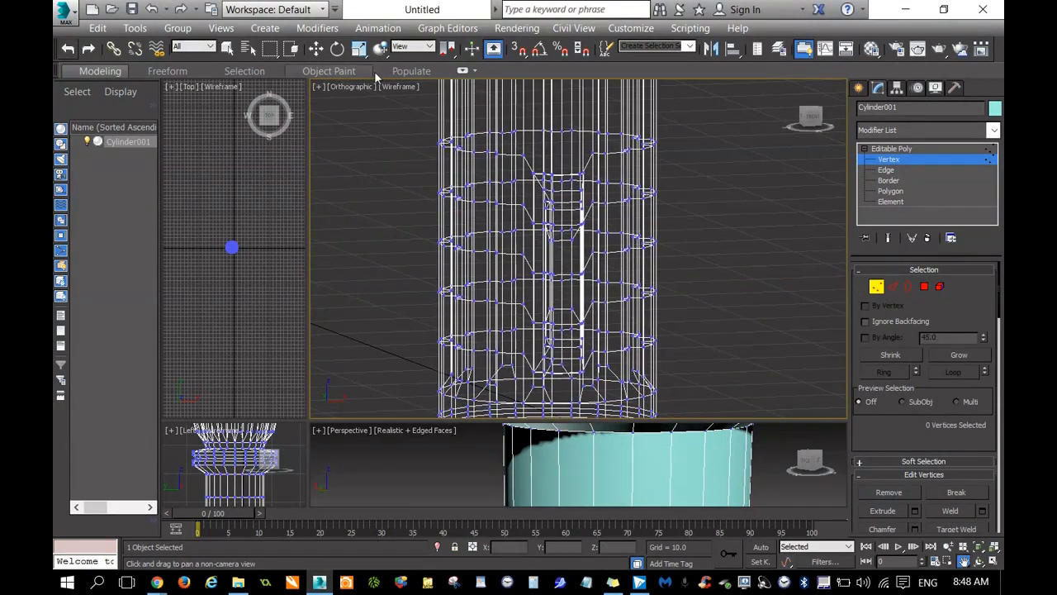
pyautogui.hotkey('shift', 'q')
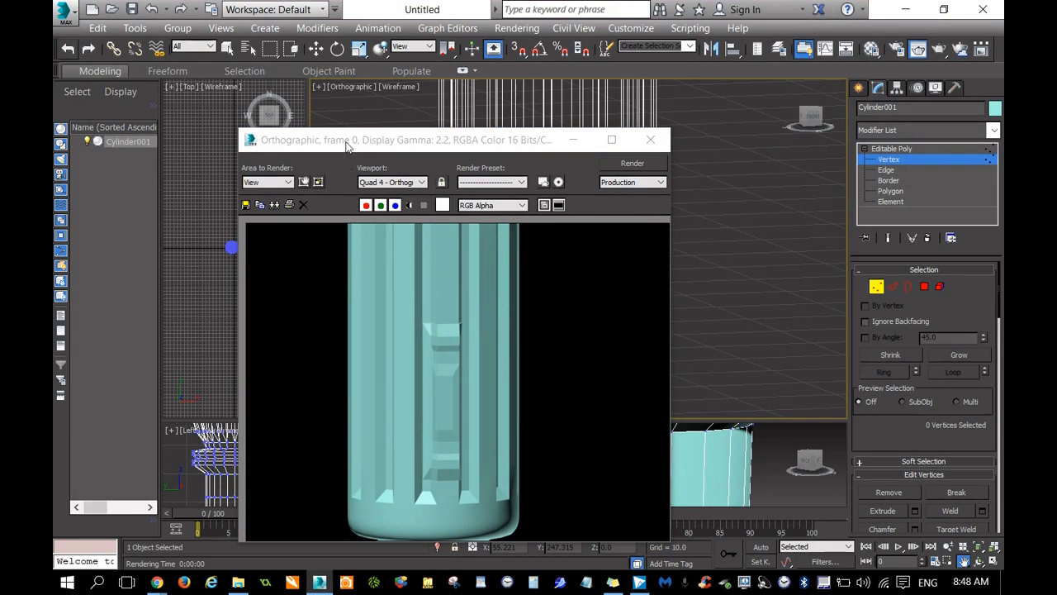
pyautogui.click(650, 139)
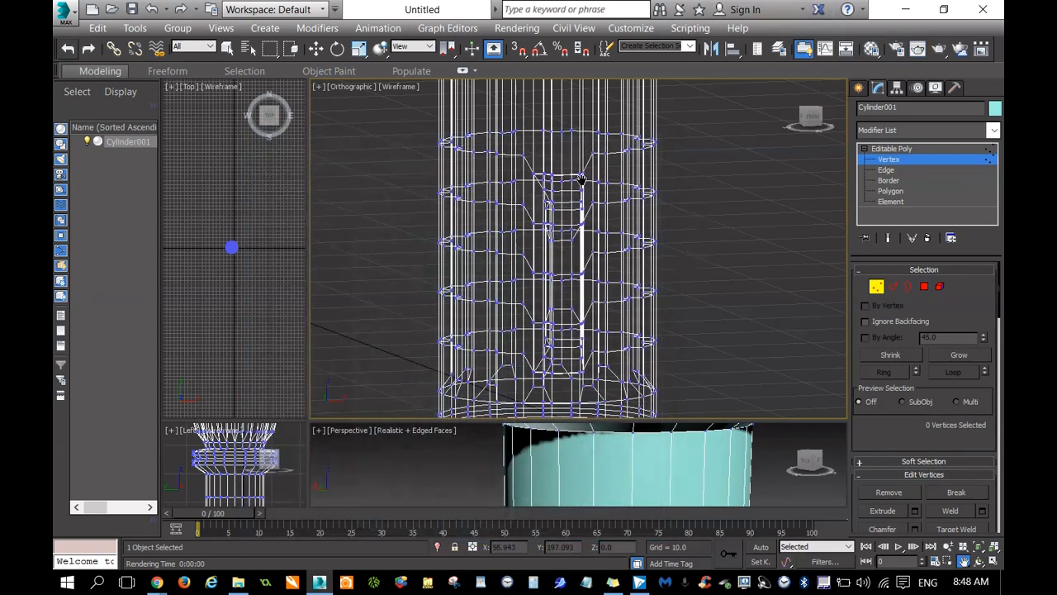
# Undo the recent edits back to the state before the shaft's raised block and the stepped end cap were modelled.
pyautogui.click(67, 53)
pyautogui.click(66, 54)
pyautogui.click(67, 53)
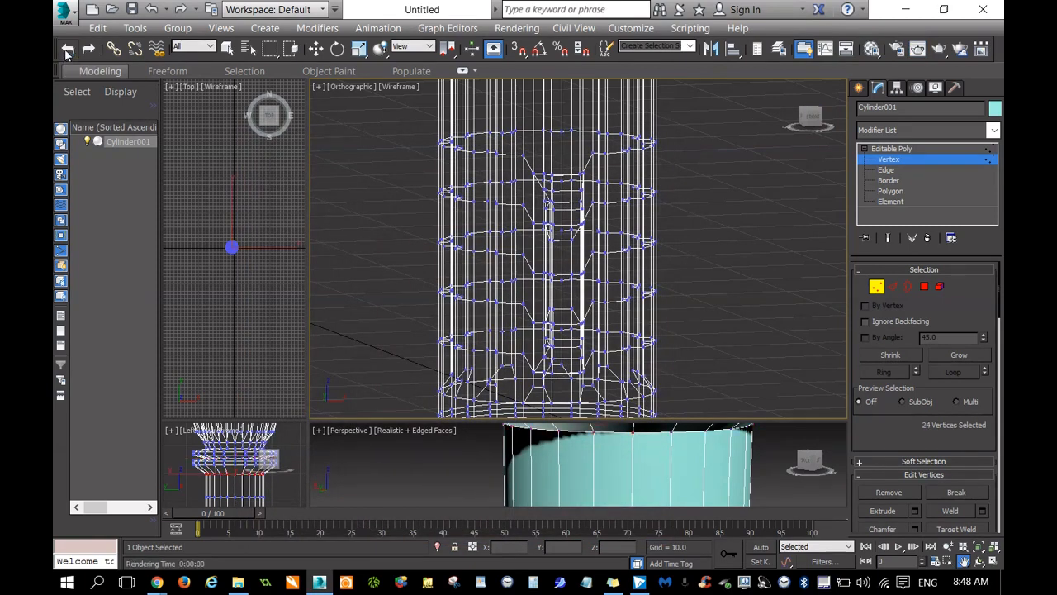
pyautogui.click(67, 54)
pyautogui.click(67, 54)
pyautogui.click(67, 53)
pyautogui.click(66, 53)
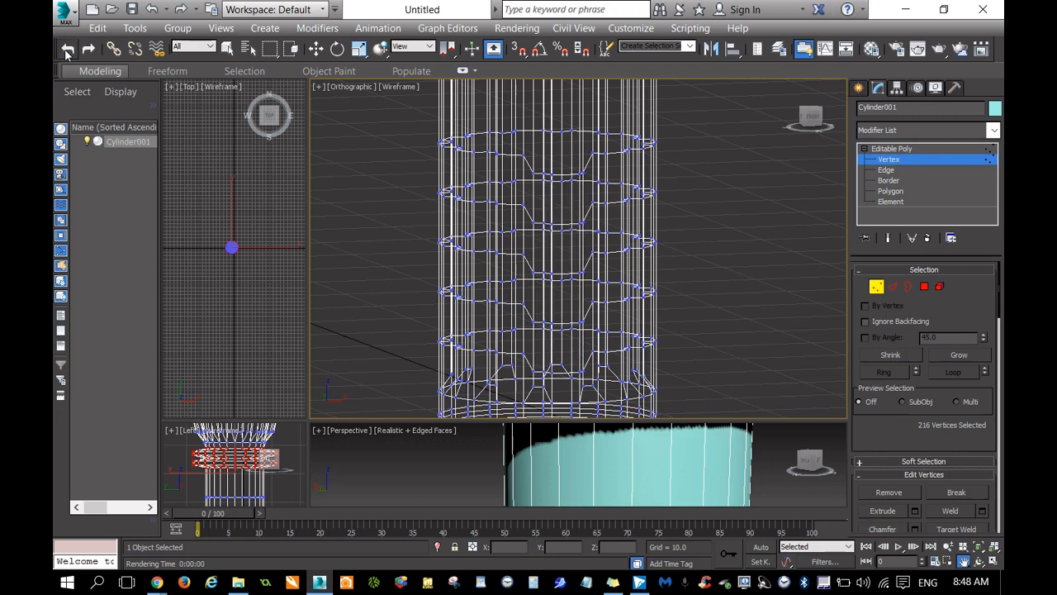
pyautogui.click(67, 53)
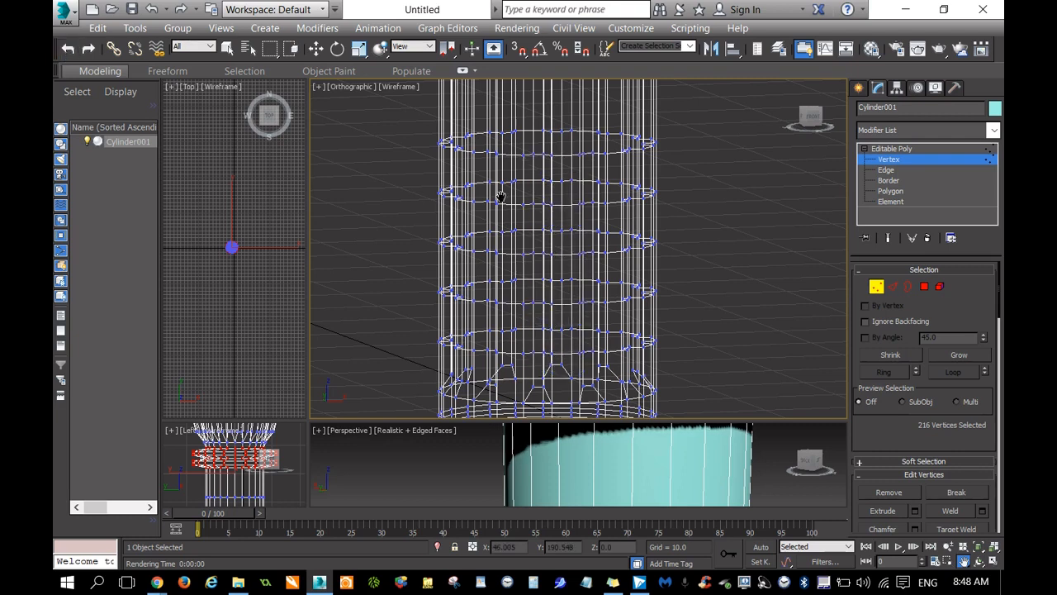
# Enlarge the Perspective viewport to show the flat end cap of the shaft in shaded display.
pyautogui.moveTo(811, 117); pyautogui.dragTo(813, 41)
pyautogui.moveTo(707, 168); pyautogui.dragTo(734, 286)
pyautogui.scroll(4, 682, 246)
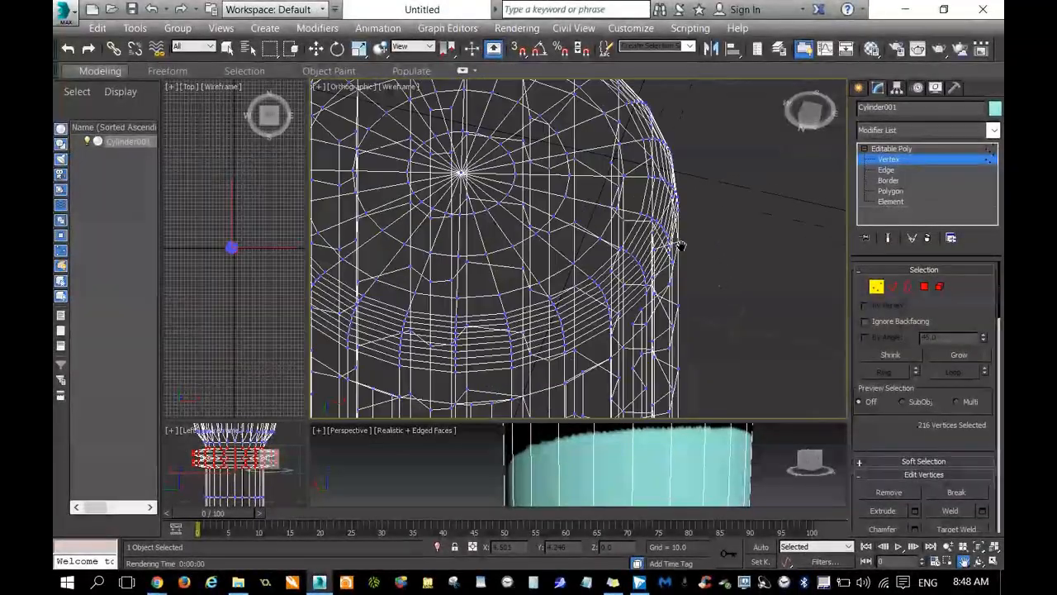
pyautogui.scroll(-4, 682, 246)
pyautogui.moveTo(809, 109)
pyautogui.mouseDown()
pyautogui.moveTo(811, 119)
pyautogui.moveTo(814, 103)
pyautogui.mouseUp()
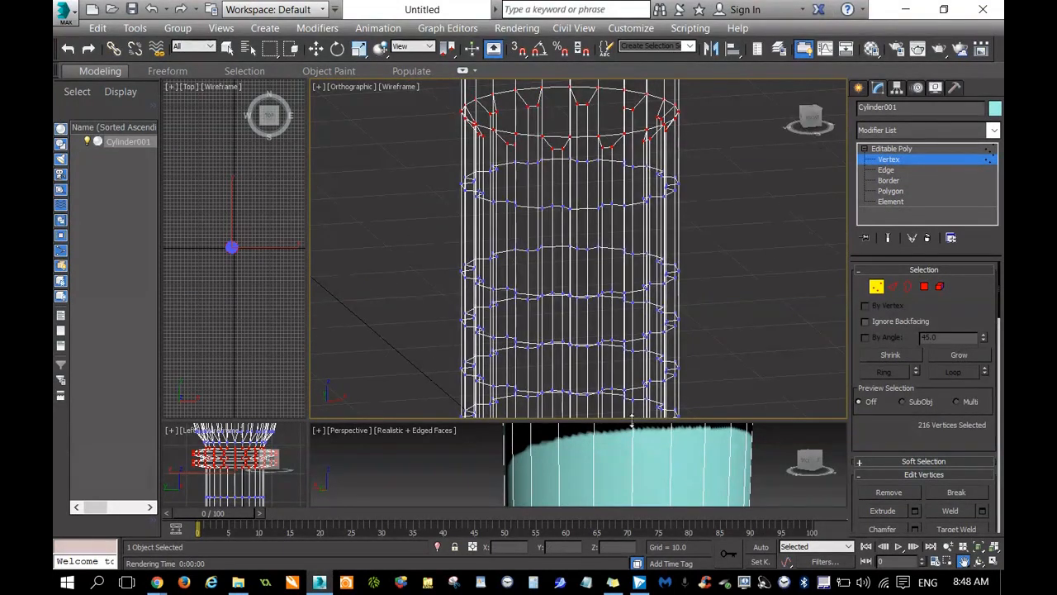
pyautogui.moveTo(637, 422); pyautogui.dragTo(665, 122)
pyautogui.moveTo(808, 162); pyautogui.dragTo(816, 130)
pyautogui.scroll(-5, 659, 310)
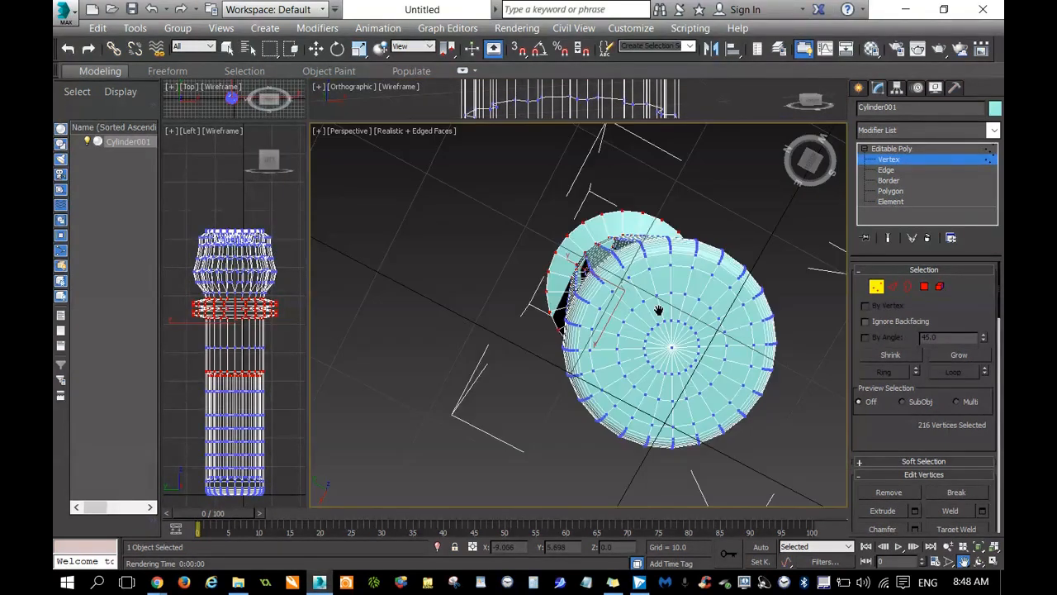
# Turn on Ignore Backfacing for sub-object selection on the end cap.
pyautogui.scroll(-3, 658, 311)
pyautogui.scroll(3, 712, 323)
pyautogui.moveTo(812, 157); pyautogui.dragTo(802, 129)
pyautogui.keyDown('alt'); pyautogui.moveTo(671, 274); pyautogui.dragTo(781, 394, button='middle'); pyautogui.keyUp('alt')
pyautogui.click(866, 321)
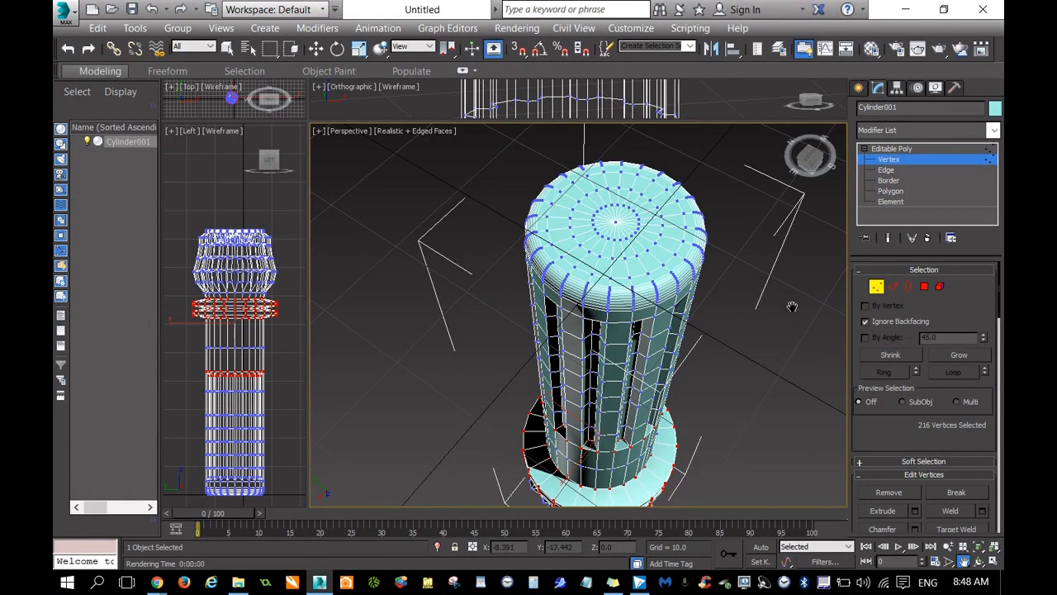
pyautogui.moveTo(792, 306); pyautogui.dragTo(746, 328, button='middle')
pyautogui.scroll(5, 746, 327)
pyautogui.moveTo(630, 309); pyautogui.dragTo(800, 241, button='middle')
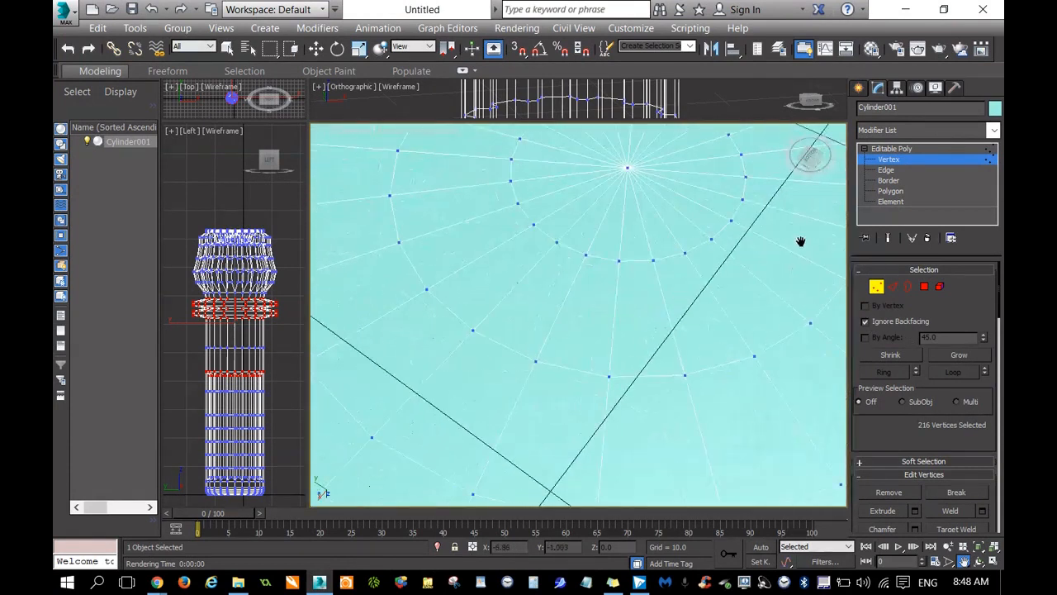
# At polygon level, scale up the selected circle of polygons at the end cap's centre, leaving a narrower rim.
pyautogui.click(889, 191)
pyautogui.scroll(-5, 734, 288)
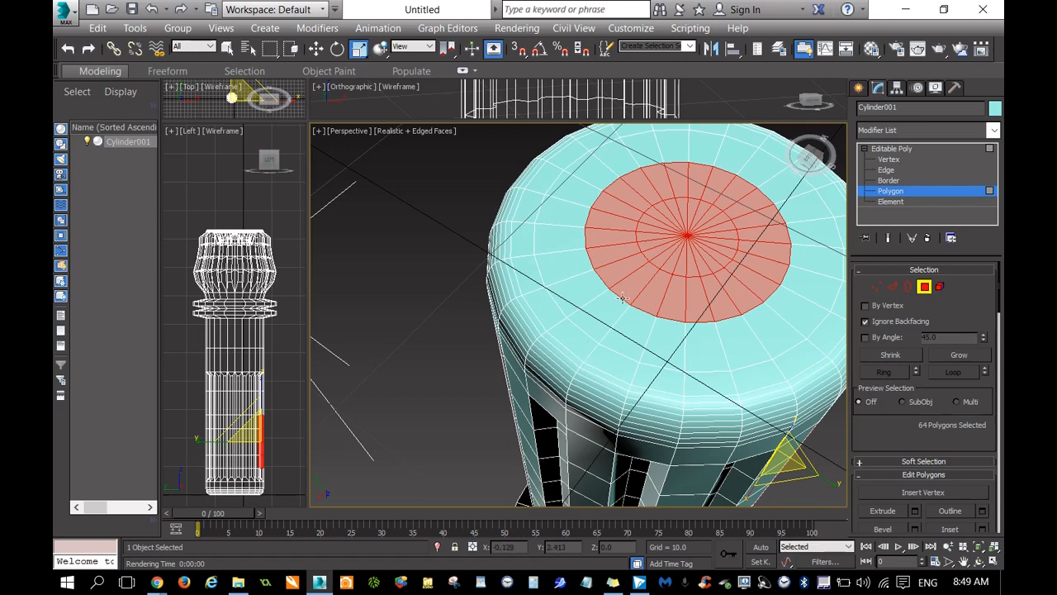
pyautogui.click(692, 234)
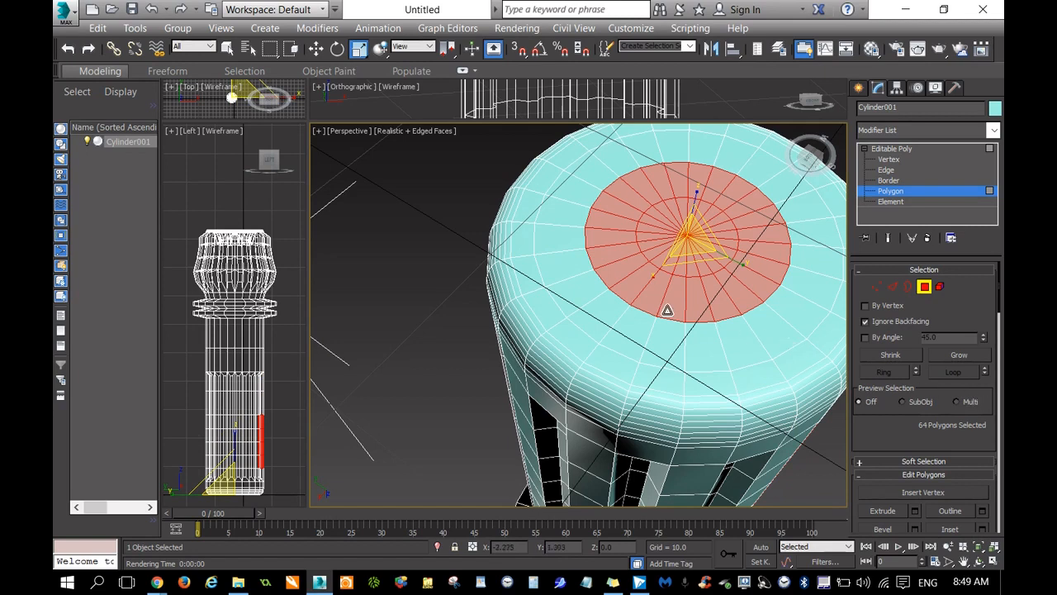
pyautogui.moveTo(700, 257); pyautogui.dragTo(715, 283)
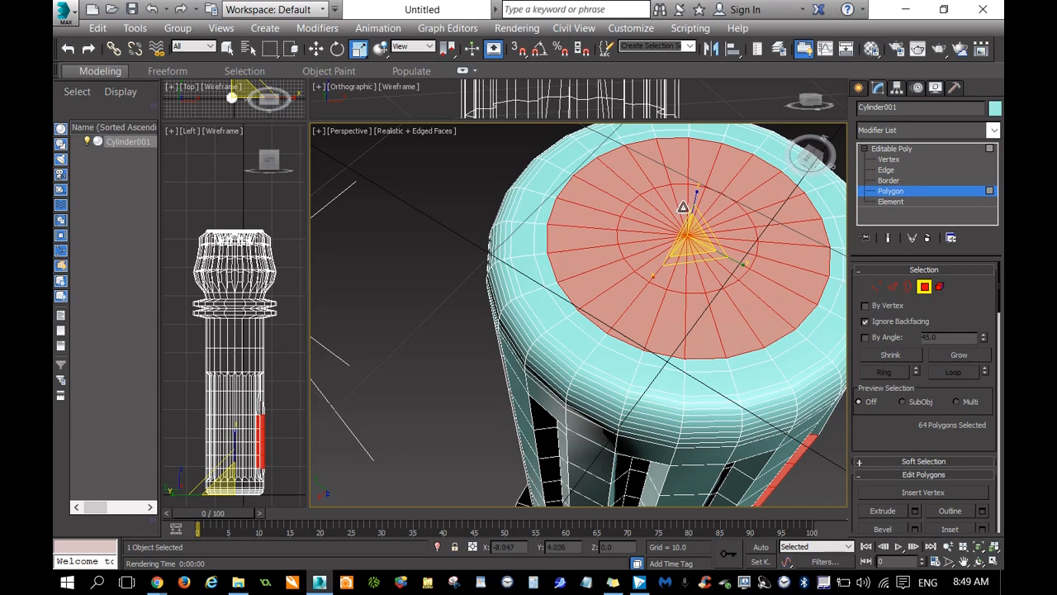
# Move the selected end cap polygons slightly inward along Z to recess the centre of the cap.
pyautogui.rightClick(686, 216)
pyautogui.click(702, 253)
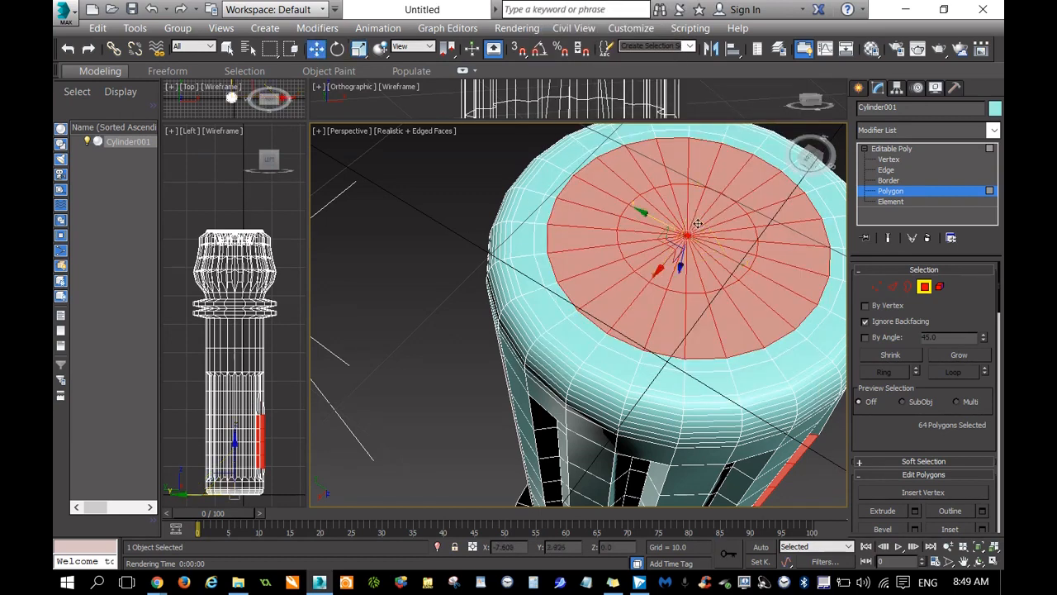
pyautogui.moveTo(684, 267); pyautogui.dragTo(684, 276)
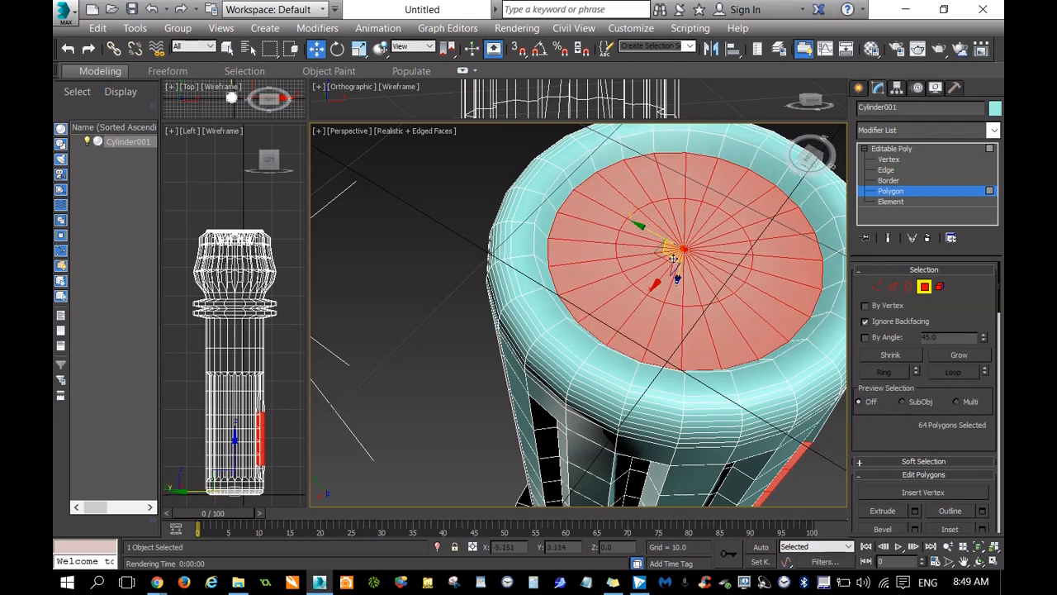
# Try to push the selected end cap polygons outward along Z and scale them down to a smaller circle.
pyautogui.moveTo(677, 279); pyautogui.dragTo(687, 263)
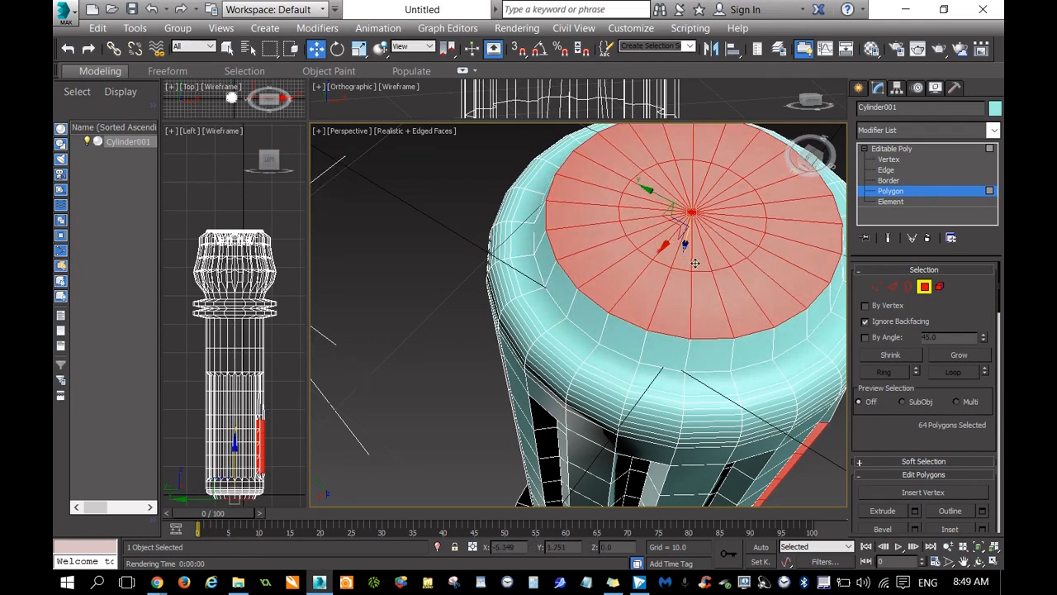
pyautogui.rightClick(696, 262)
pyautogui.click(712, 291)
pyautogui.moveTo(698, 247); pyautogui.dragTo(706, 232)
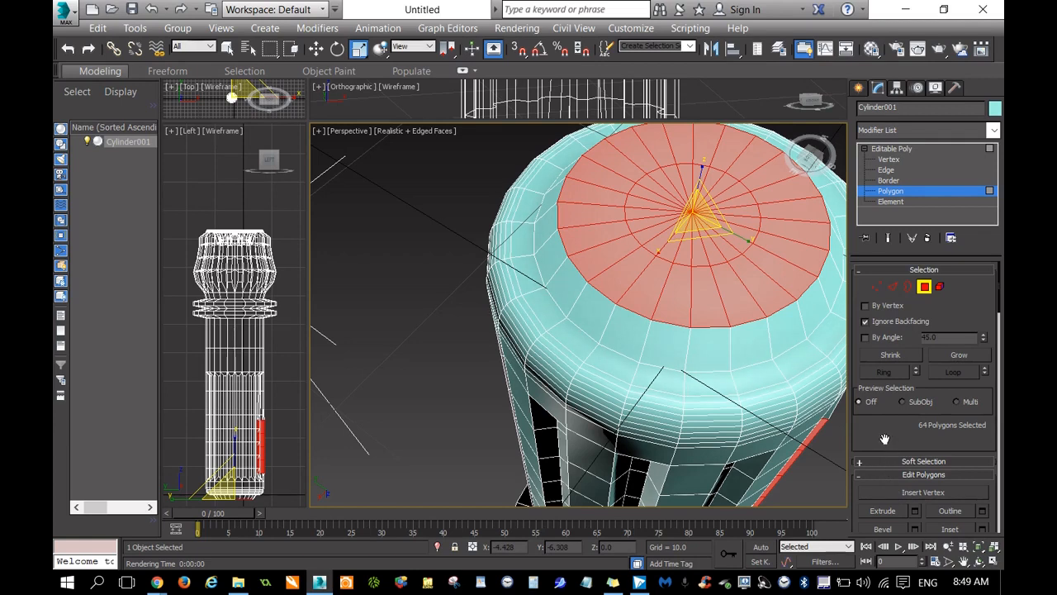
pyautogui.click(758, 461)
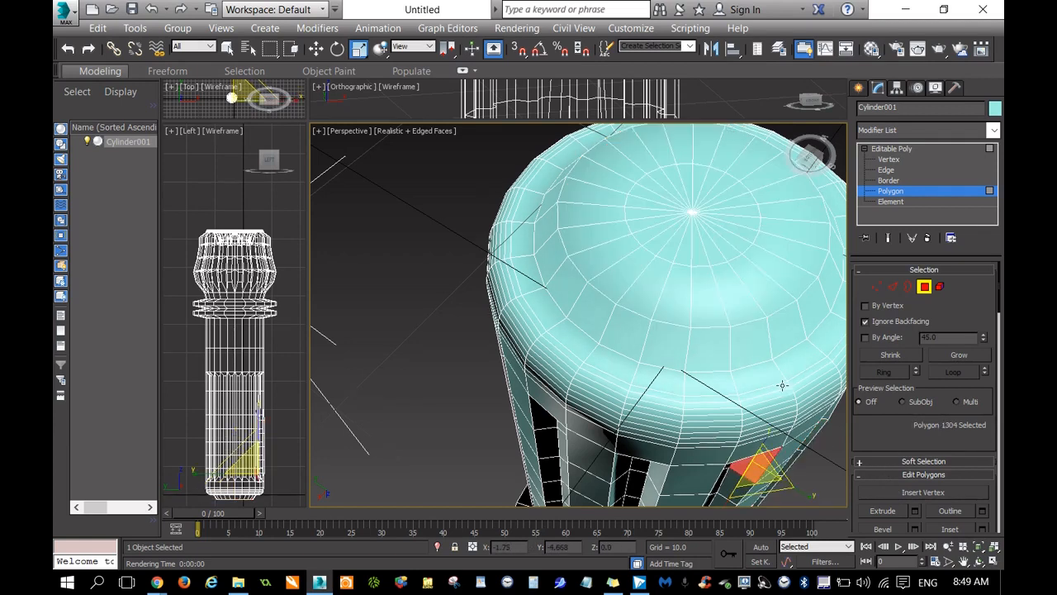
# Undo the scaling and movement of the end cap polygons back to the original flat cap.
pyautogui.hotkey('ctrl', 'z')
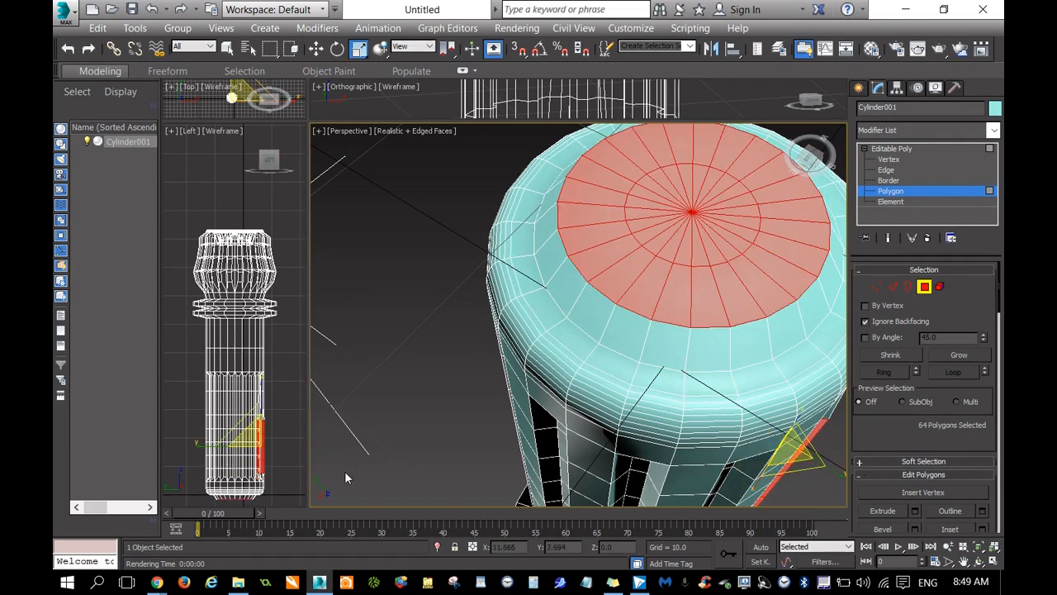
pyautogui.hotkey('ctrl', 'z')
pyautogui.hotkey('ctrl', 'z')
pyautogui.hotkey('ctrl', 'z')
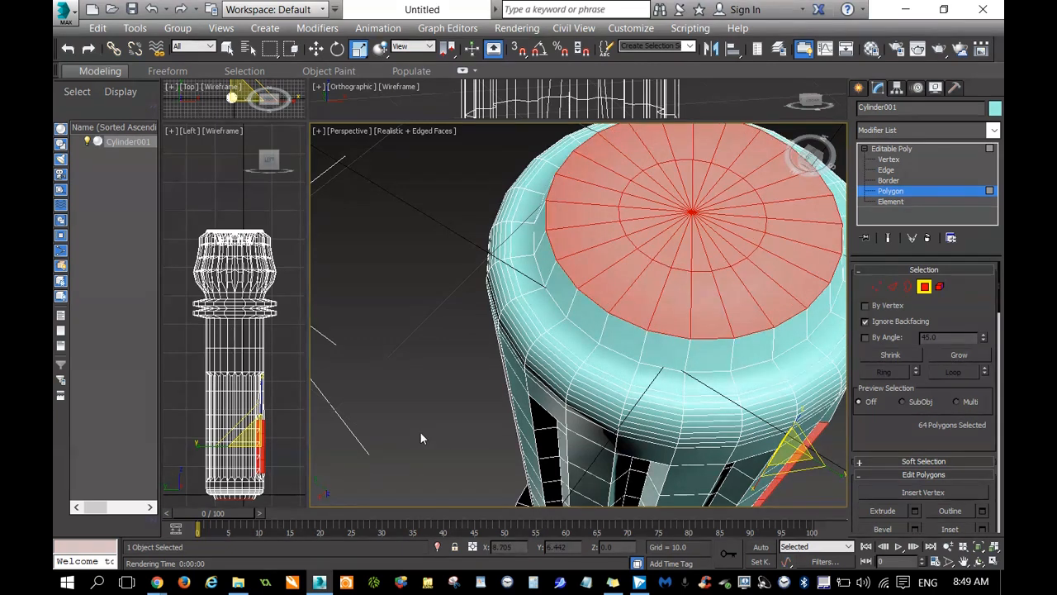
pyautogui.hotkey('ctrl', 'z')
pyautogui.hotkey('ctrl', 'y')
pyautogui.hotkey('ctrl', 'z')
pyautogui.hotkey('ctrl', 'z')
pyautogui.hotkey('ctrl', 'z')
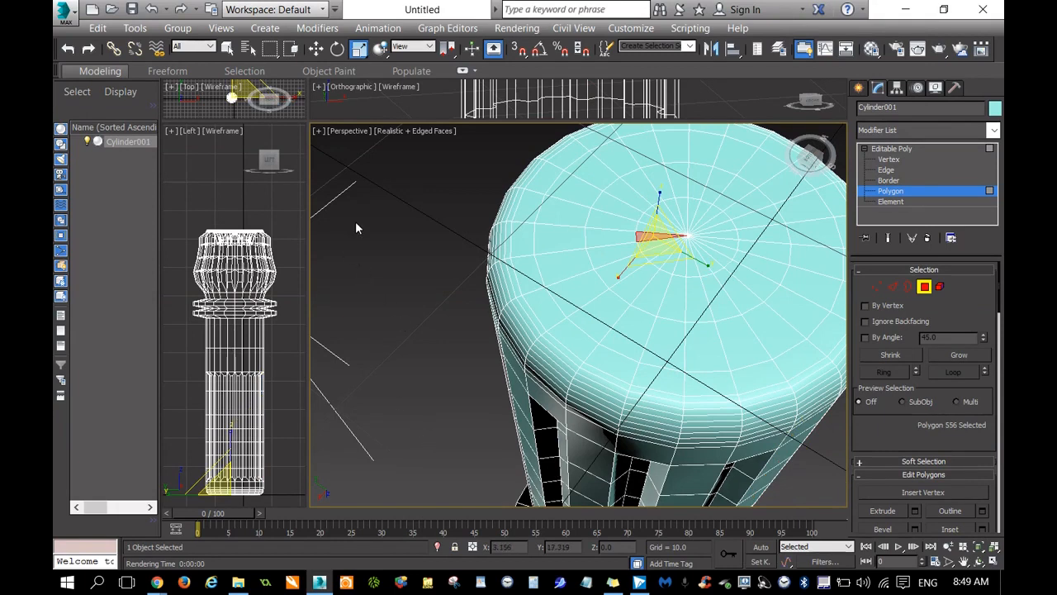
pyautogui.hotkey('ctrl', 'z')
# Try to select only the innermost circle of polygons on the end cap, without picking up other polygons.
pyautogui.click(644, 230)
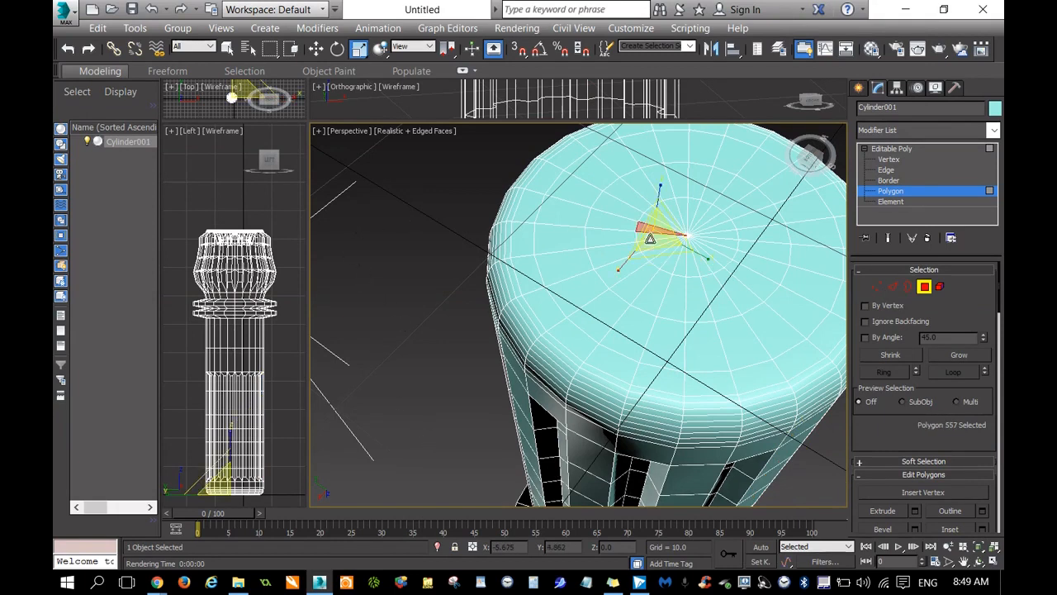
pyautogui.press('q')
pyautogui.moveTo(707, 226); pyautogui.dragTo(674, 259)
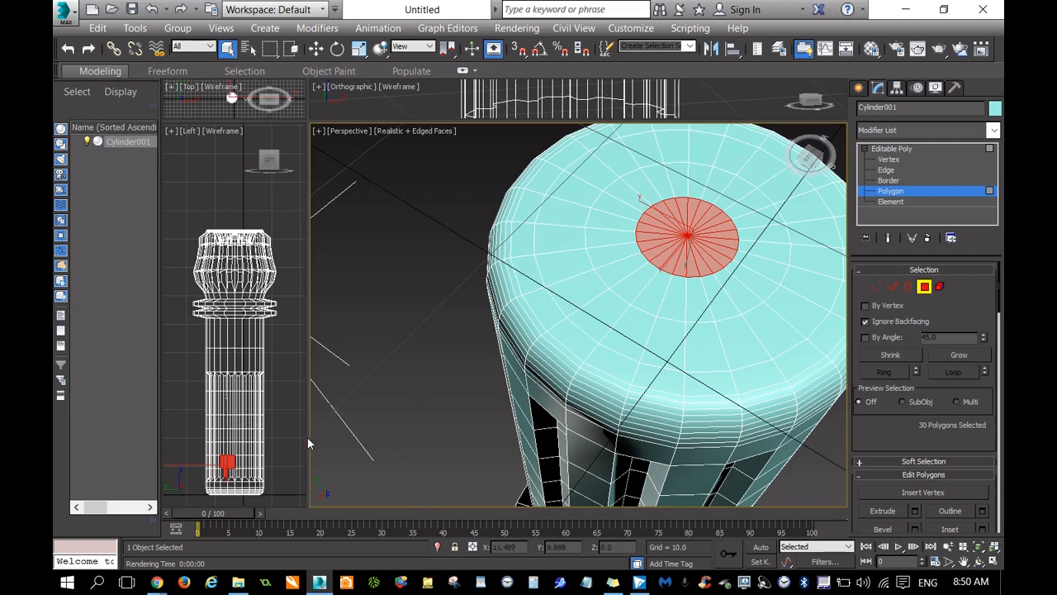
pyautogui.click(908, 287)
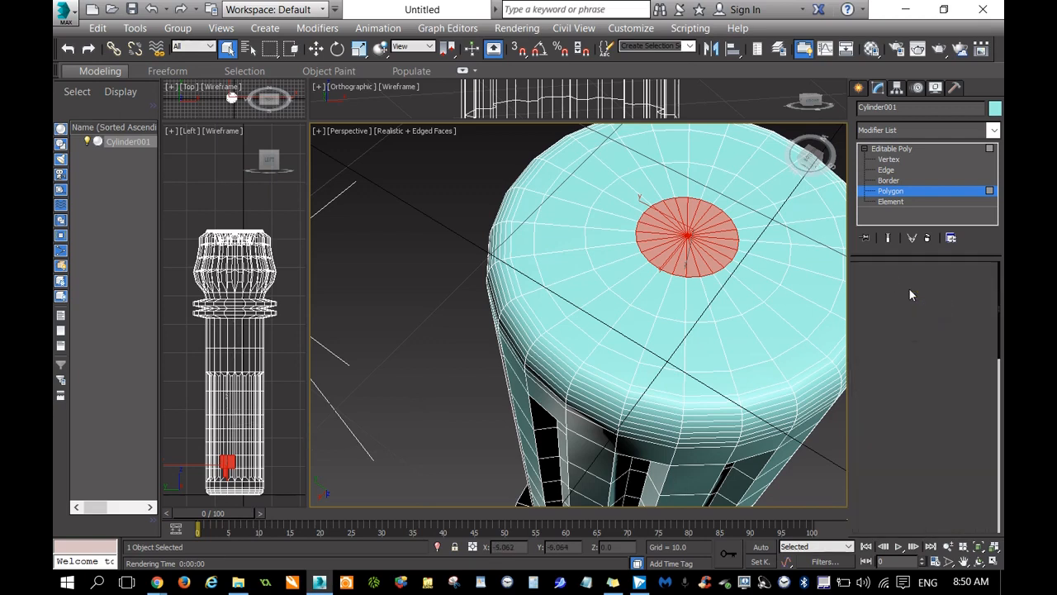
pyautogui.click(892, 287)
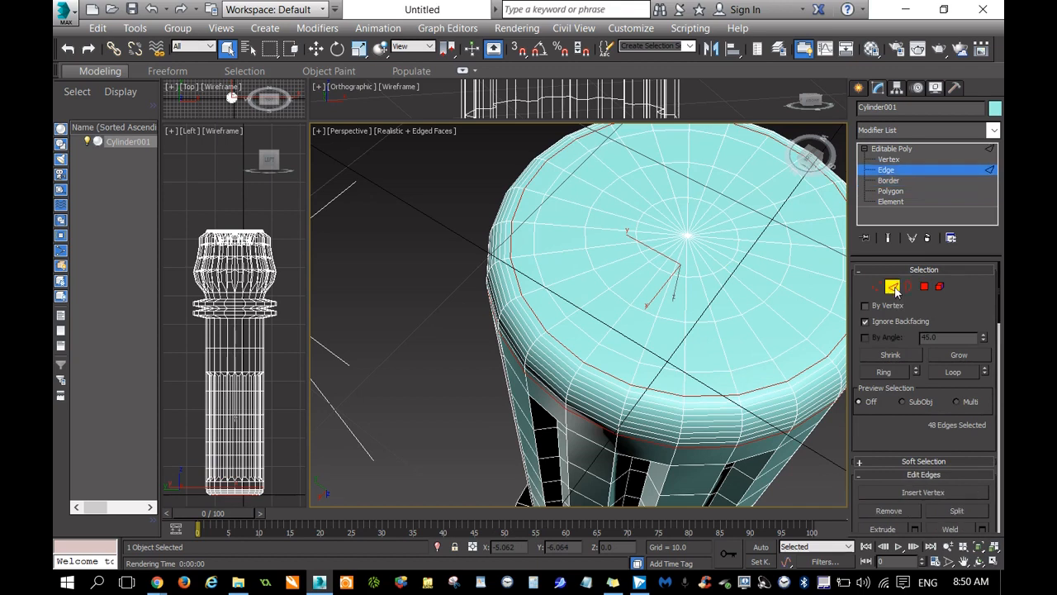
pyautogui.click(924, 286)
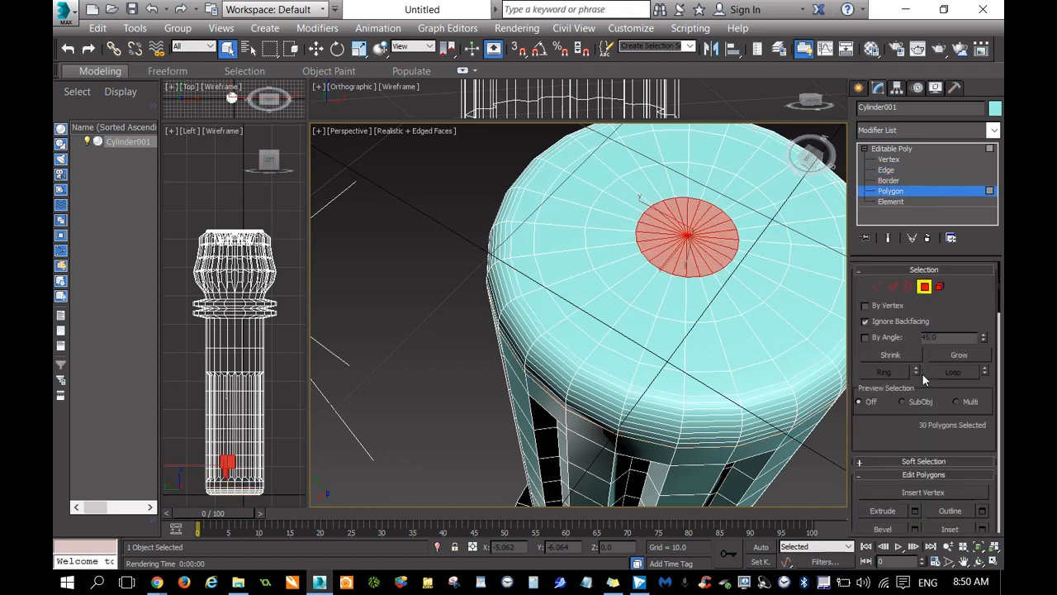
# Reselect only the 24 innermost end cap polygons and grow the selection by one ring to 48 polygons.
pyautogui.click(486, 309)
pyautogui.click(616, 247)
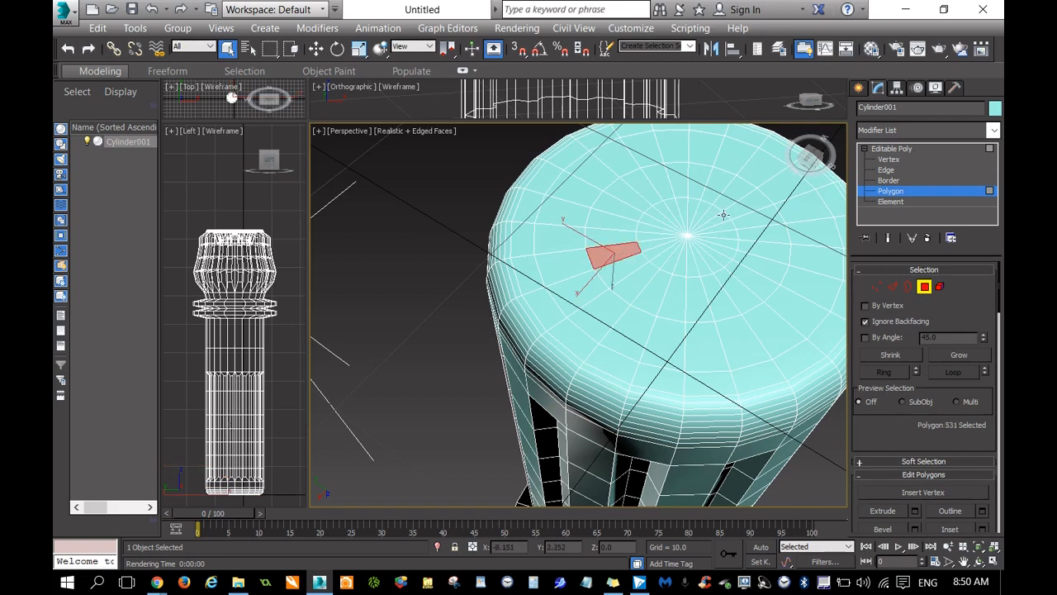
pyautogui.click(665, 218)
pyautogui.keyDown('shift'); pyautogui.click(705, 250); pyautogui.keyUp('shift')
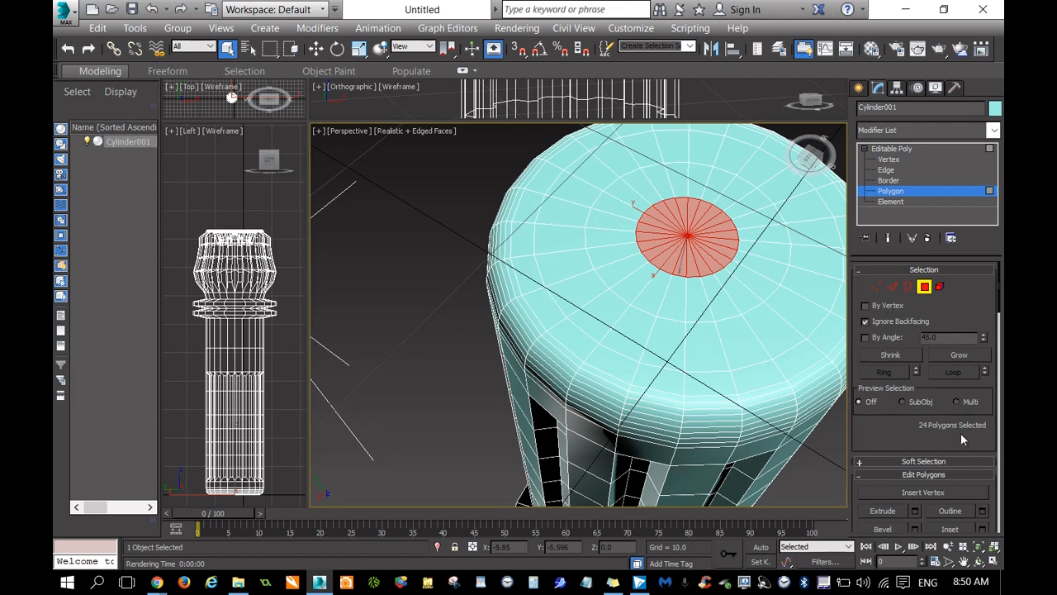
pyautogui.click(957, 355)
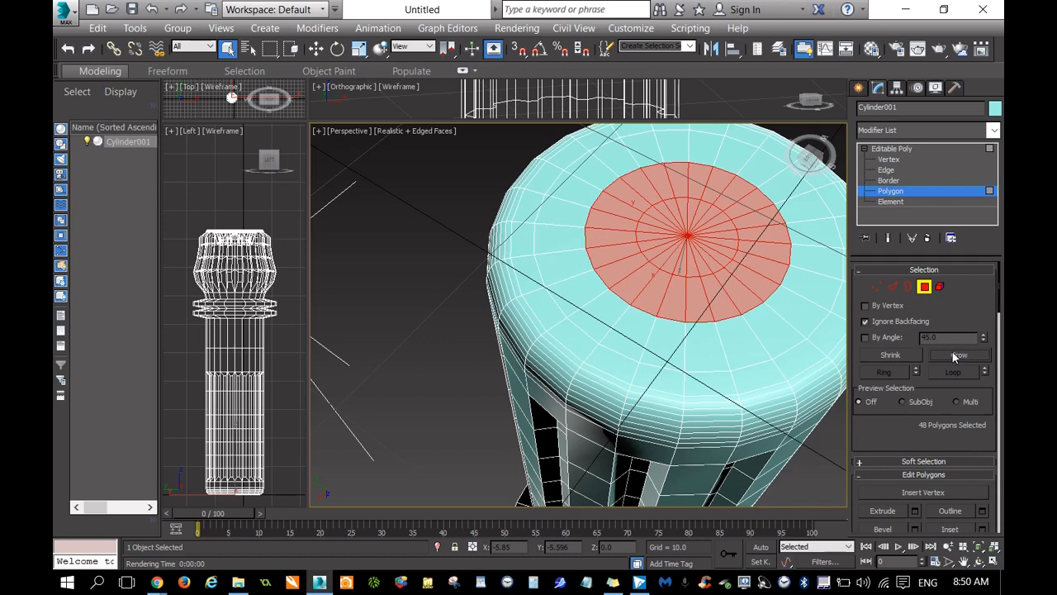
# Scale up the 48 selected cap polygons to leave a narrower rim and move them outward along Z to -1.025.
pyautogui.rightClick(723, 278)
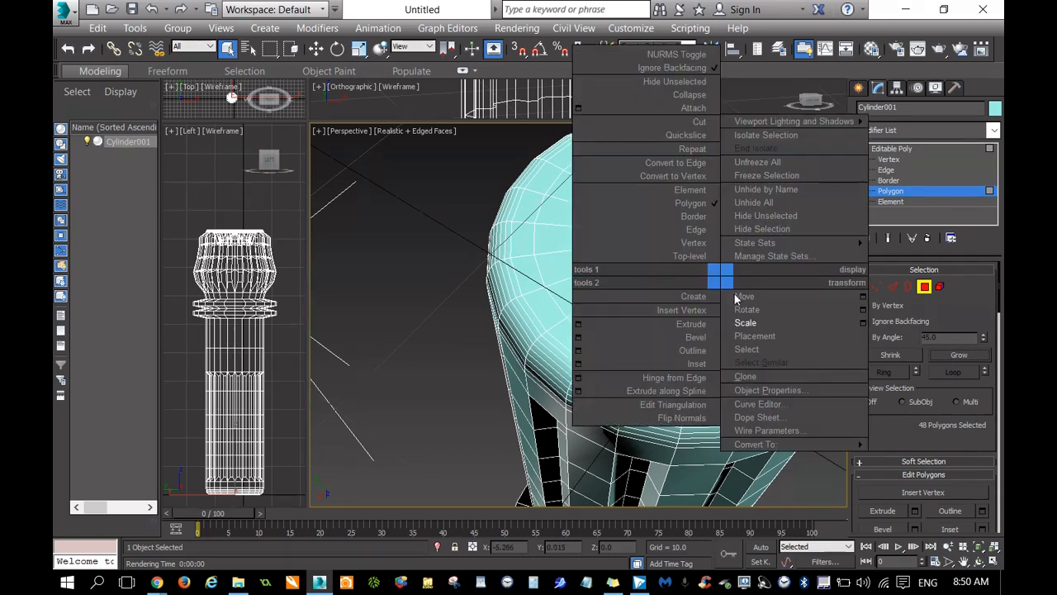
pyautogui.click(745, 323)
pyautogui.moveTo(705, 261); pyautogui.dragTo(709, 275)
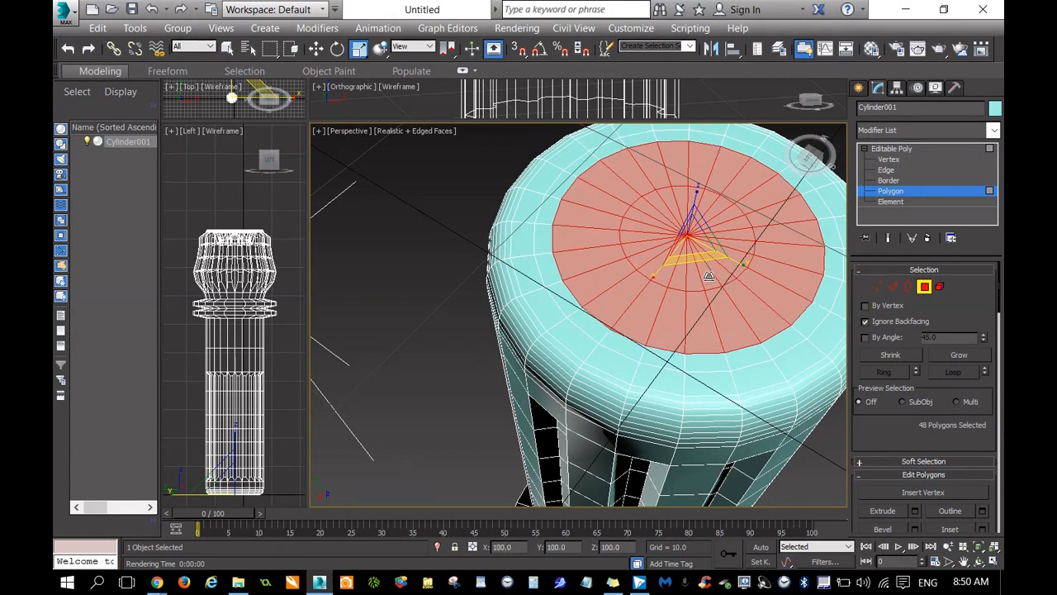
pyautogui.rightClick(708, 276)
pyautogui.click(724, 292)
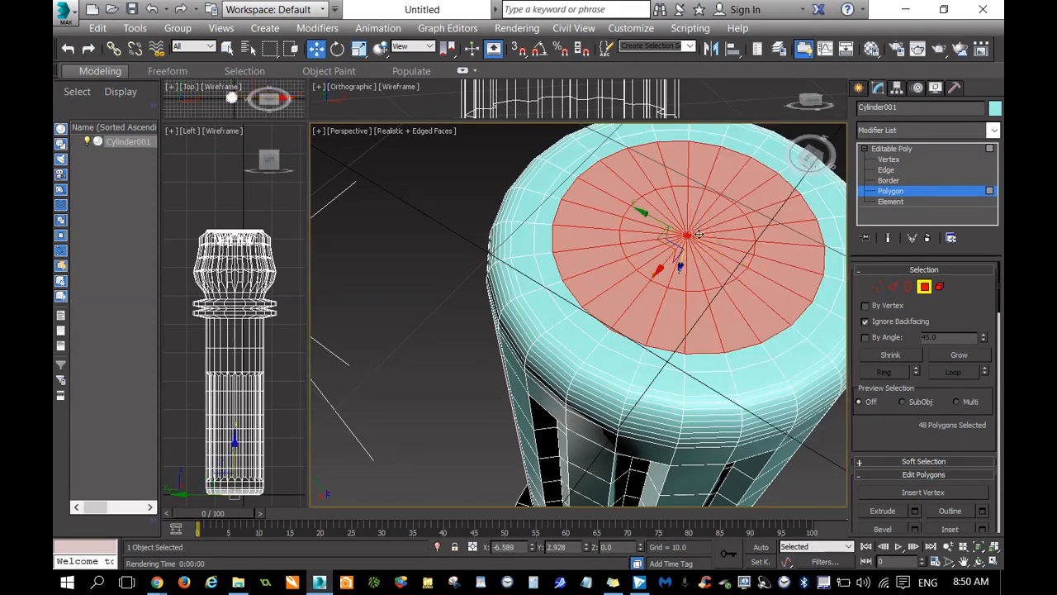
pyautogui.moveTo(681, 265); pyautogui.dragTo(665, 285)
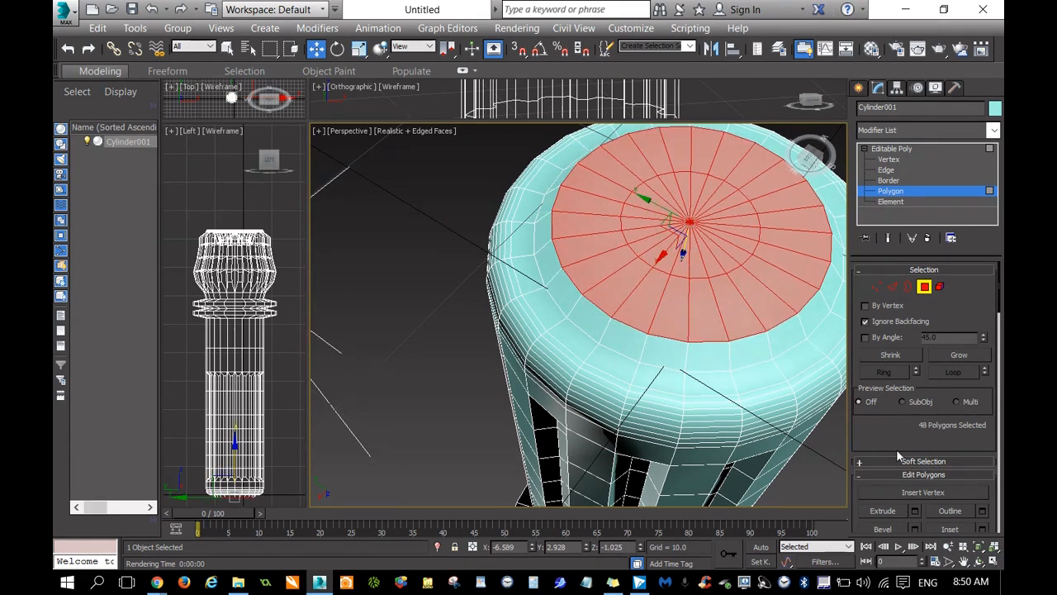
# Bevel the raised cap polygons into a flat rim and then a central recess, and shrink the selection to the 24 innermost polygons.
pyautogui.scroll(-5, 876, 391)
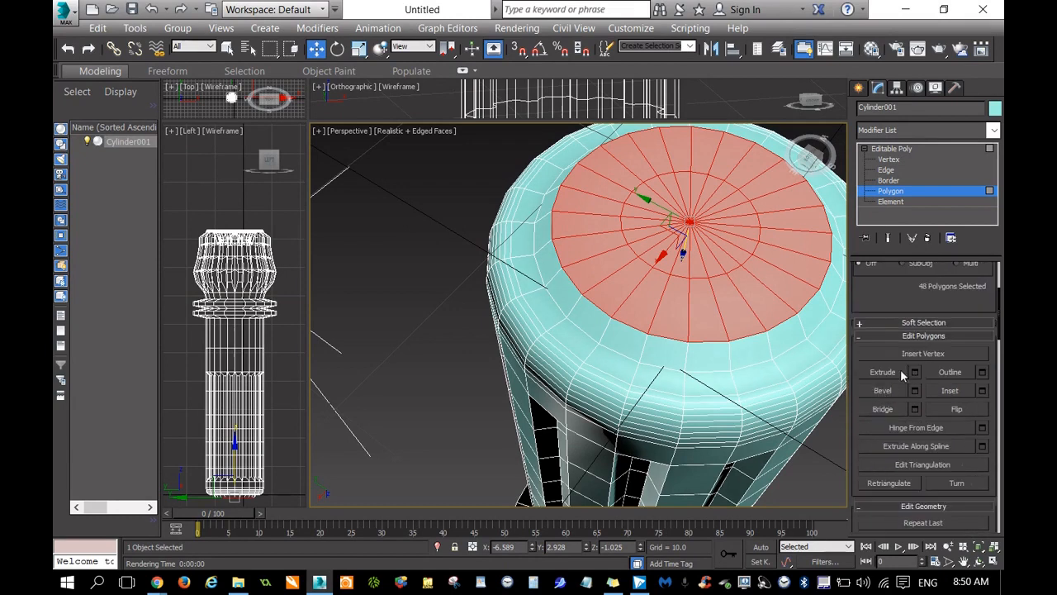
pyautogui.click(892, 391)
pyautogui.moveTo(720, 314); pyautogui.dragTo(730, 295)
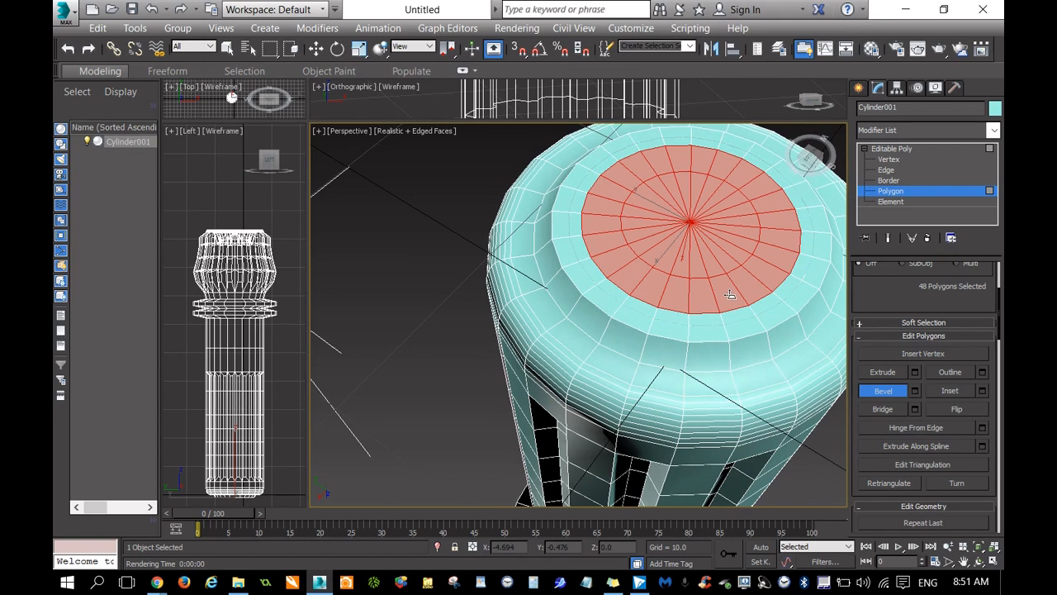
pyautogui.moveTo(745, 272)
pyautogui.mouseDown()
pyautogui.moveTo(743, 290)
pyautogui.moveTo(744, 262)
pyautogui.mouseUp()
pyautogui.rightClick(739, 259)
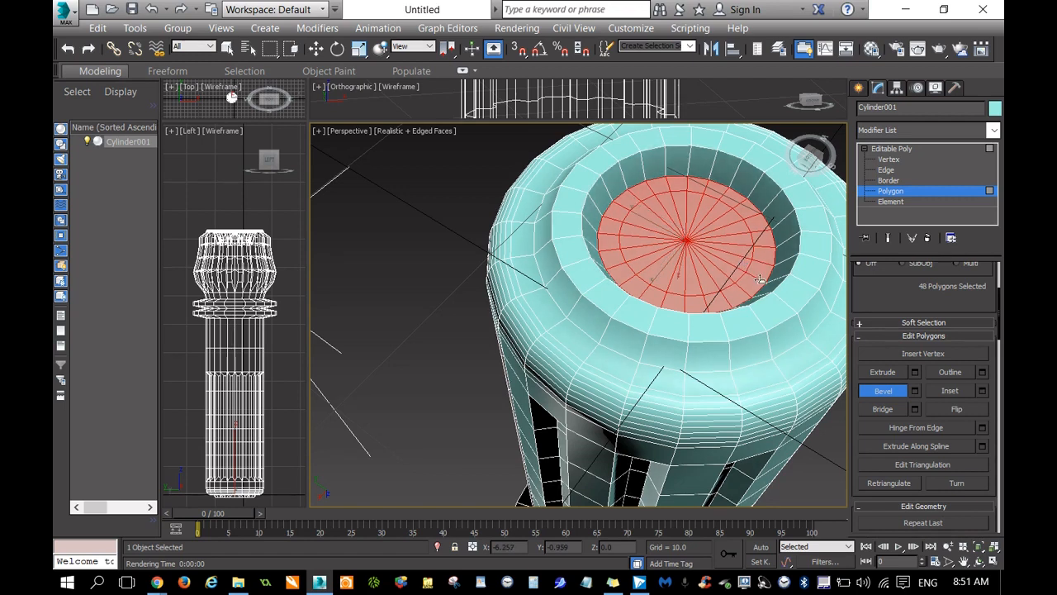
pyautogui.moveTo(896, 299); pyautogui.dragTo(901, 372)
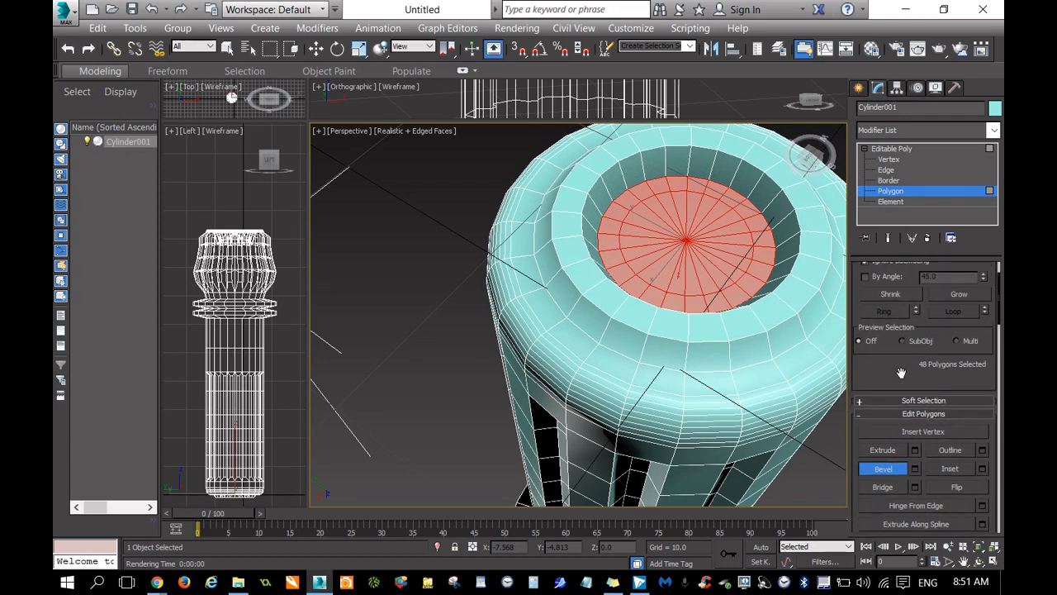
pyautogui.click(887, 296)
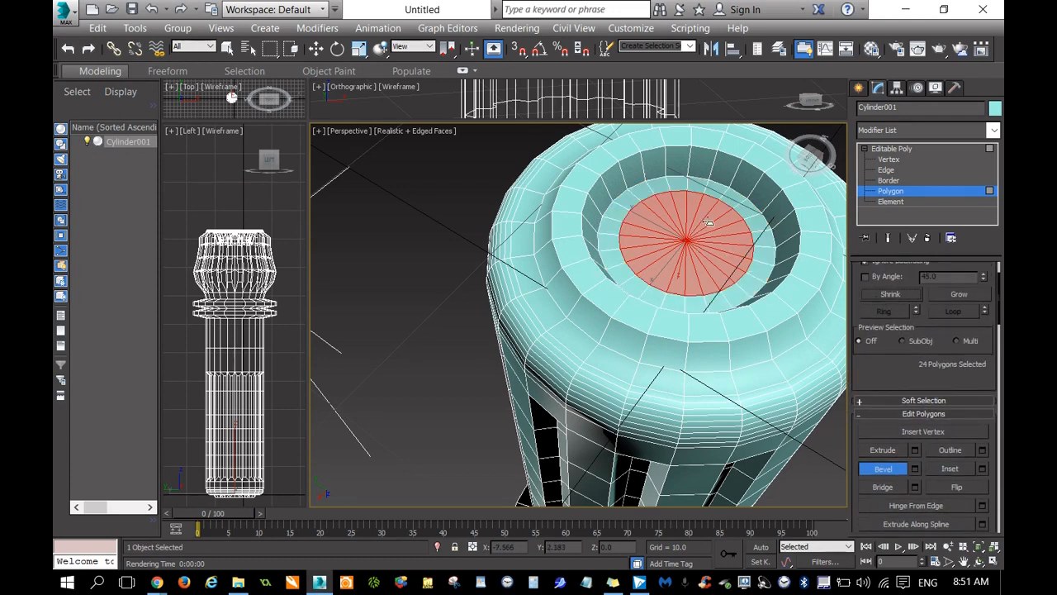
# Try to bevel the innermost polygons of the recess outward into a raised centre, and undo the attempt.
pyautogui.moveTo(715, 243); pyautogui.dragTo(723, 241)
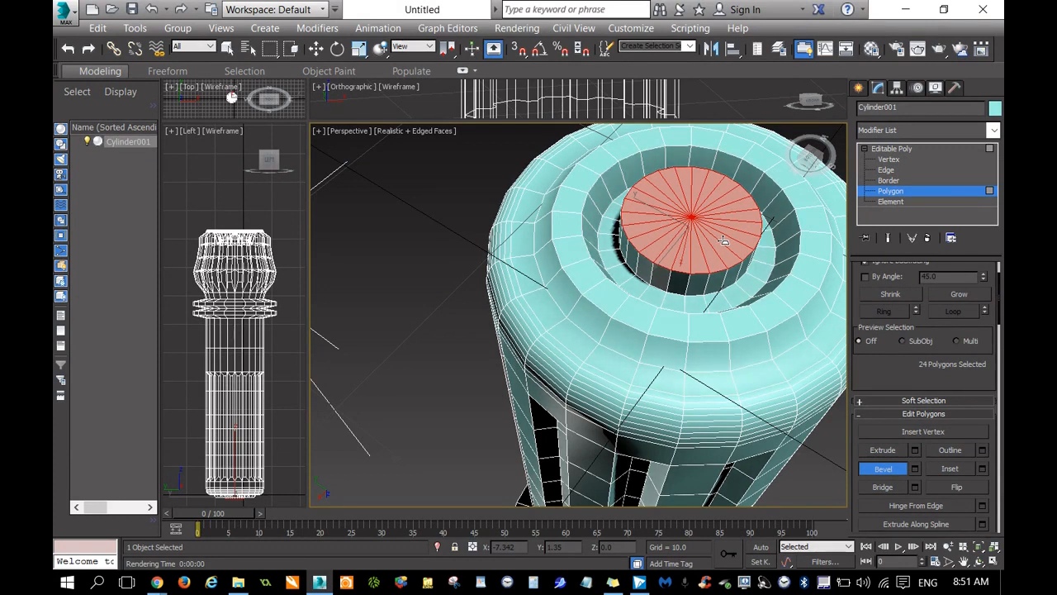
pyautogui.moveTo(723, 239); pyautogui.dragTo(726, 236)
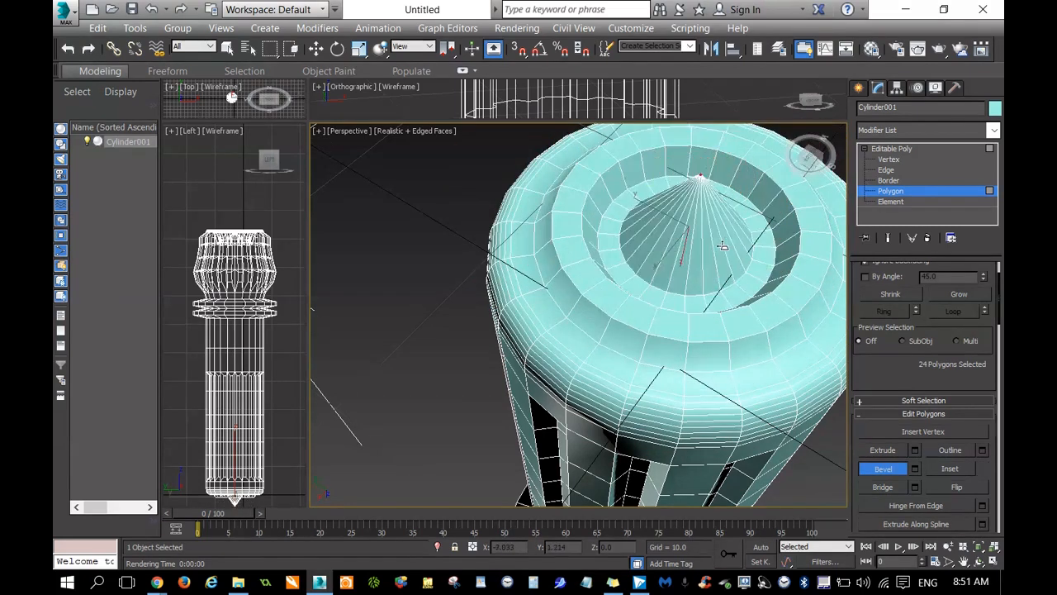
pyautogui.click(725, 236)
pyautogui.hotkey('ctrl', 'z')
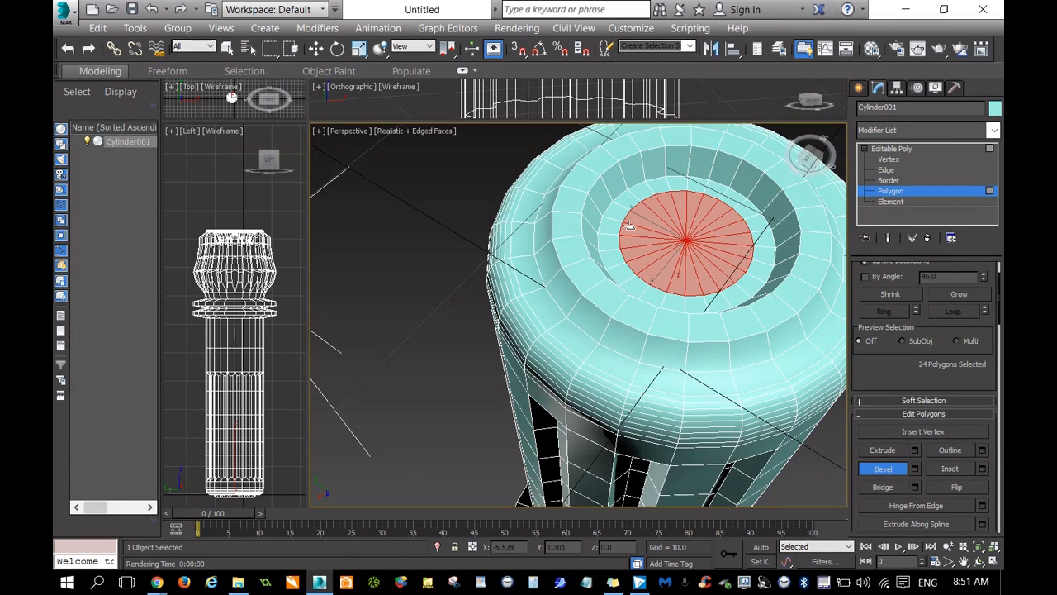
# Bevel the innermost polygons outward from the recess into a tapered plug level with the cap's rim.
pyautogui.moveTo(309, 133); pyautogui.dragTo(327, 248)
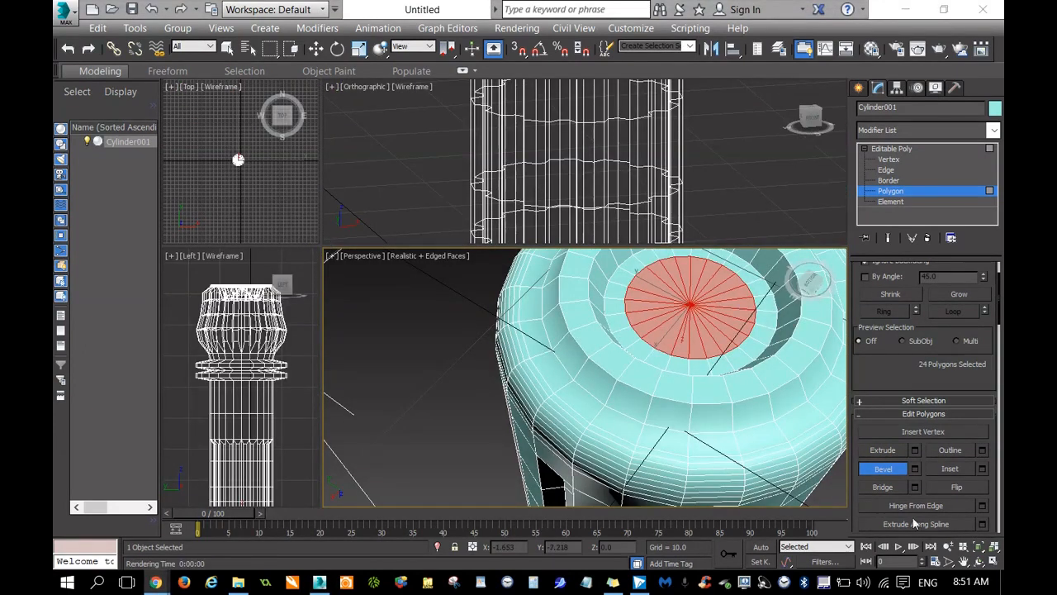
pyautogui.click(963, 560)
pyautogui.moveTo(696, 212); pyautogui.dragTo(655, 434)
pyautogui.click(810, 115)
pyautogui.scroll(5, 512, 190)
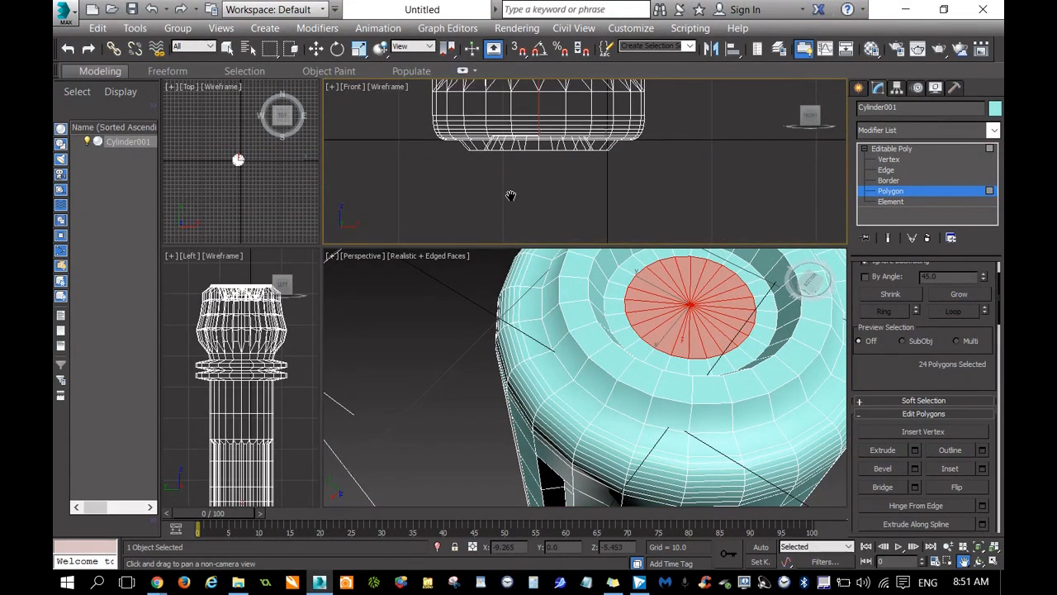
pyautogui.moveTo(526, 161); pyautogui.dragTo(569, 193)
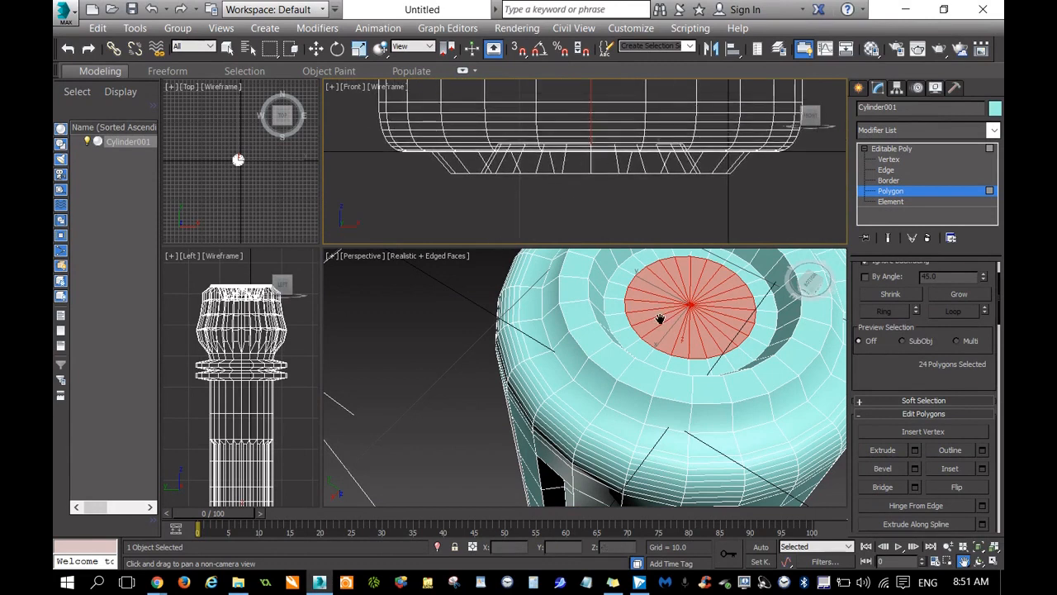
pyautogui.rightClick(427, 374)
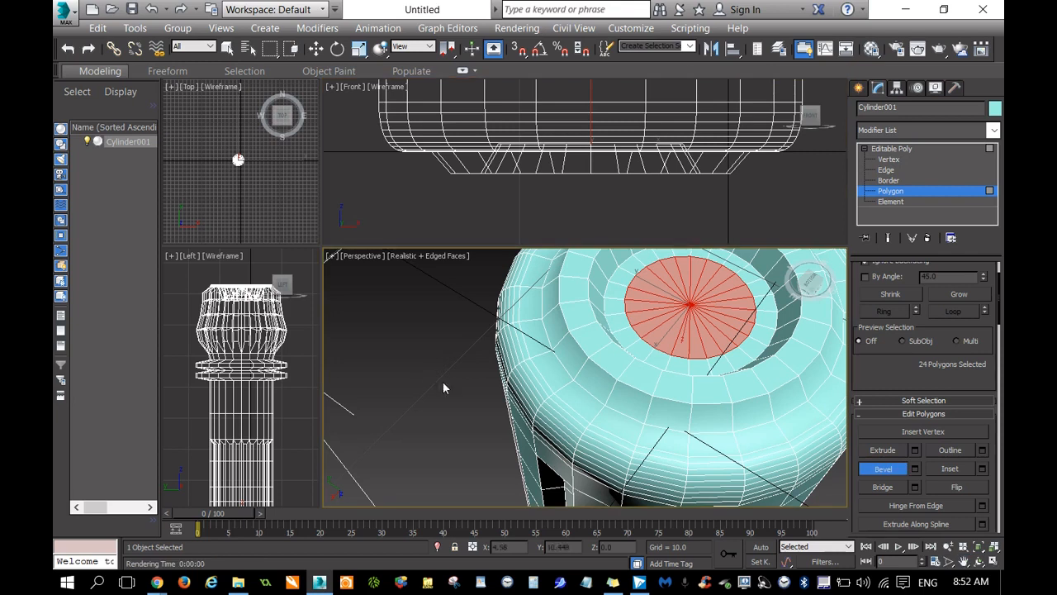
pyautogui.moveTo(688, 330); pyautogui.dragTo(691, 329)
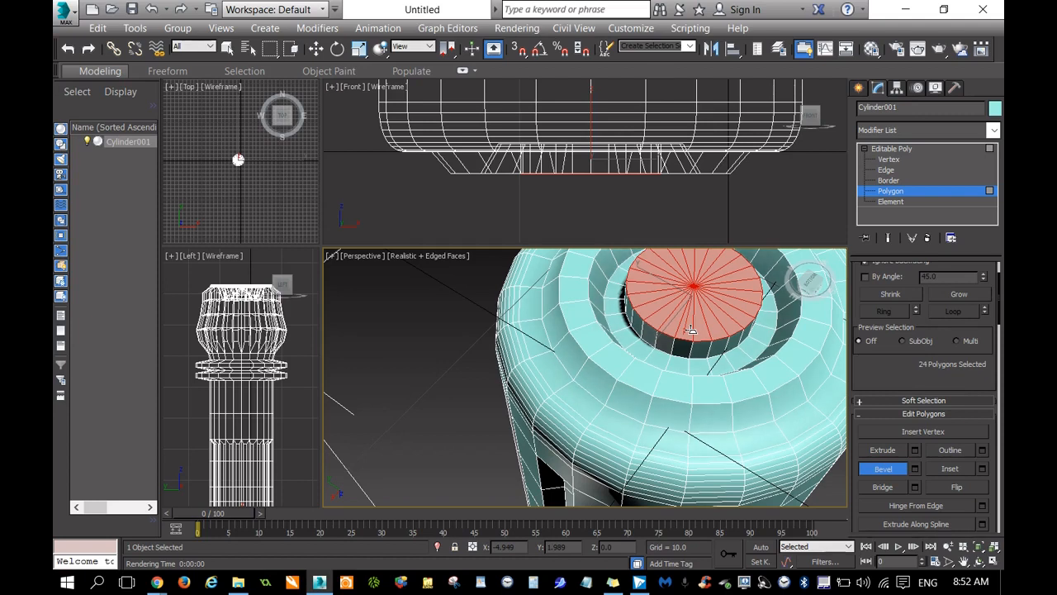
pyautogui.click(693, 332)
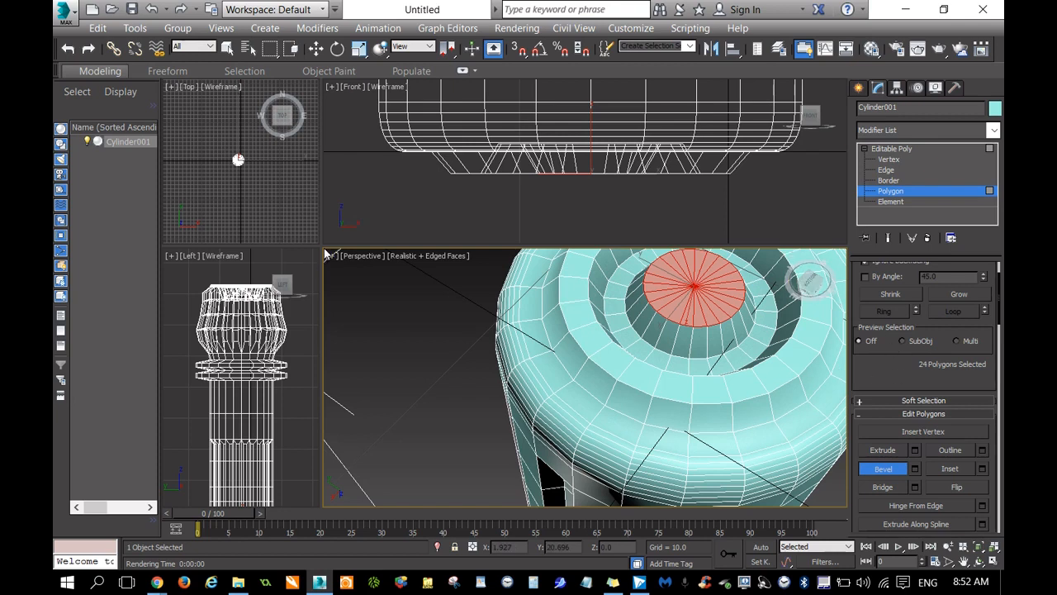
# Inspect the hilt's shaft, rings and emitter head from the side in the enlarged shaded Perspective viewport.
pyautogui.moveTo(322, 246); pyautogui.dragTo(293, 193)
pyautogui.moveTo(812, 228)
pyautogui.mouseDown()
pyautogui.moveTo(812, 251)
pyautogui.moveTo(795, 247)
pyautogui.moveTo(811, 237)
pyautogui.mouseUp()
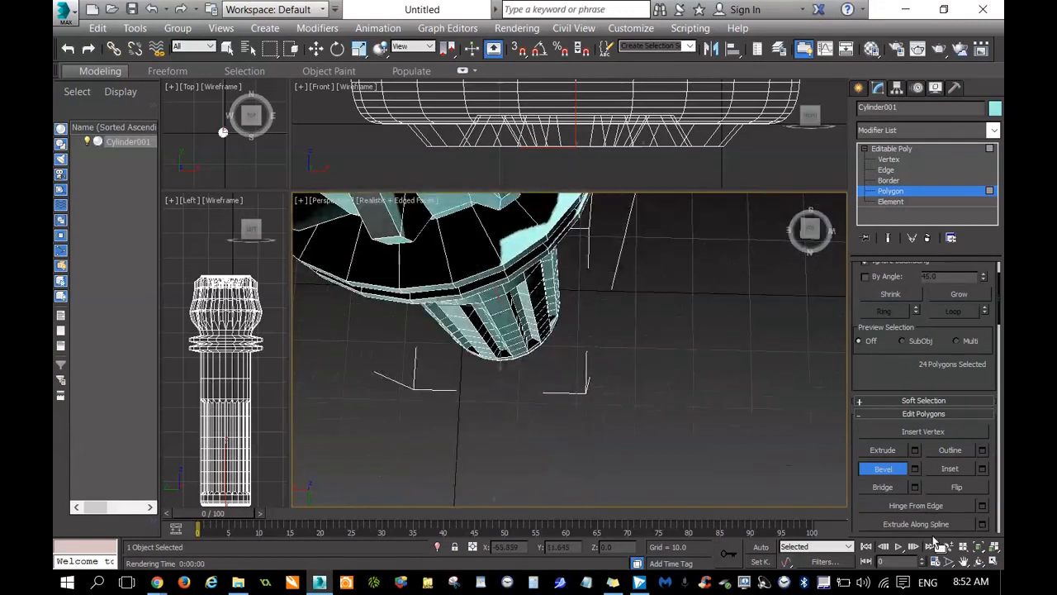
pyautogui.click(965, 562)
pyautogui.moveTo(665, 310); pyautogui.dragTo(837, 554)
pyautogui.scroll(-5, 772, 420)
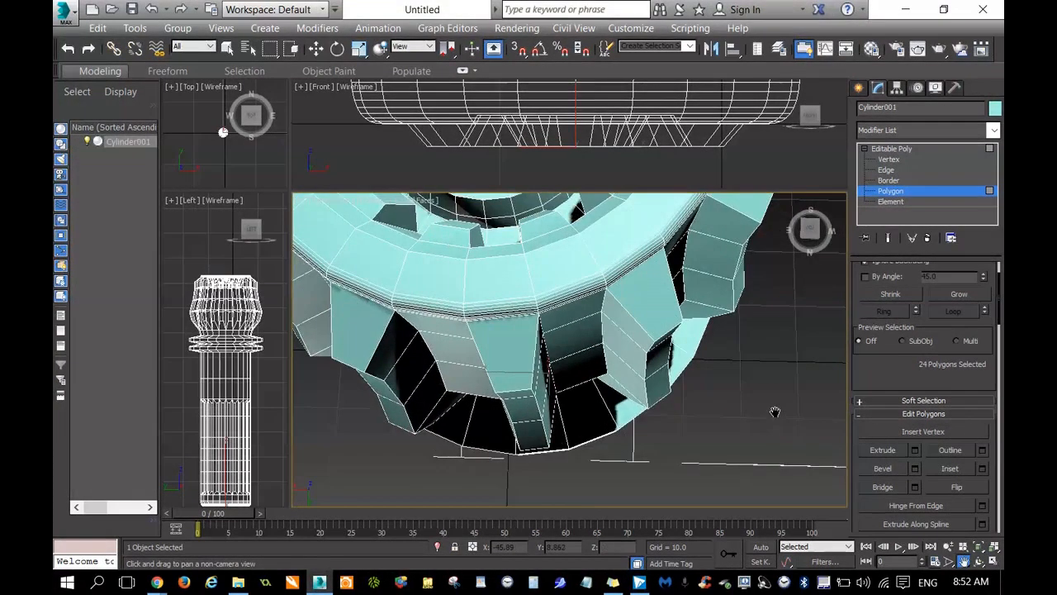
pyautogui.click(809, 228)
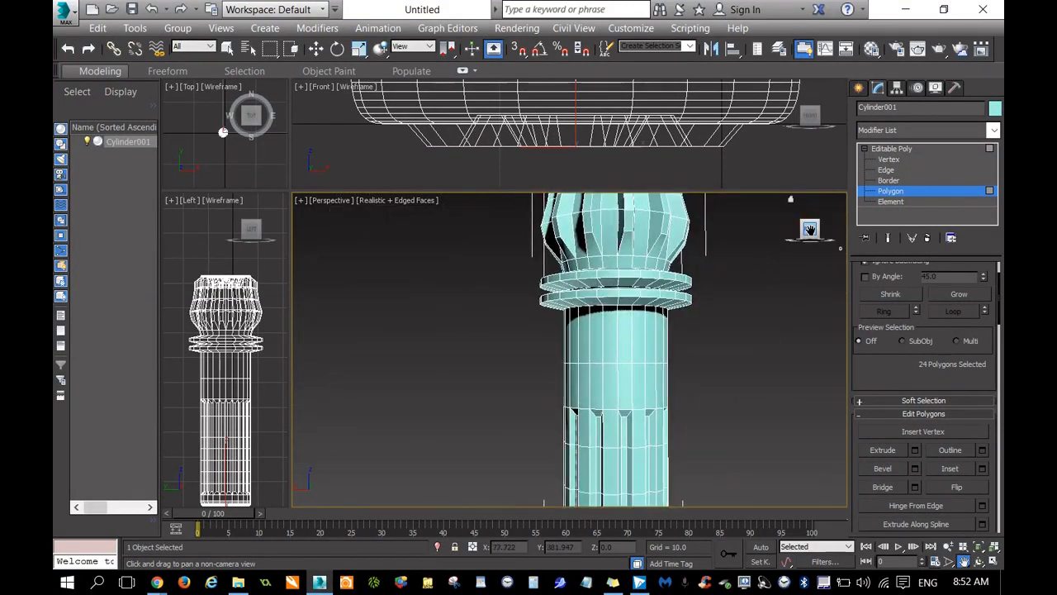
# Select all 24 polygons of the shaft band directly below the raised rings, with Ignore Backfacing off.
pyautogui.moveTo(266, 474); pyautogui.dragTo(264, 413)
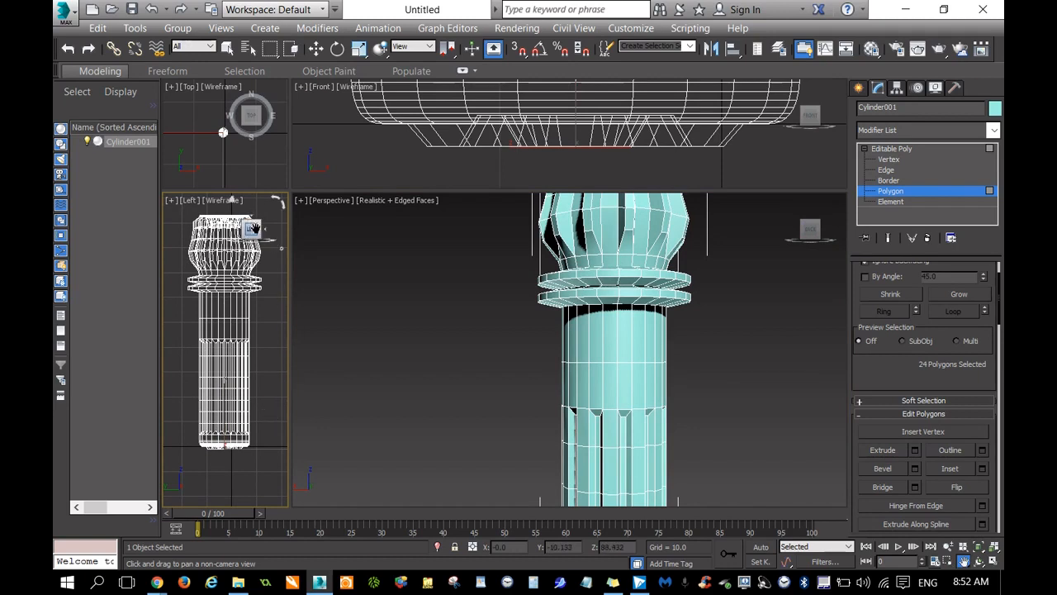
pyautogui.moveTo(252, 228)
pyautogui.mouseDown()
pyautogui.moveTo(235, 236)
pyautogui.moveTo(246, 243)
pyautogui.mouseUp()
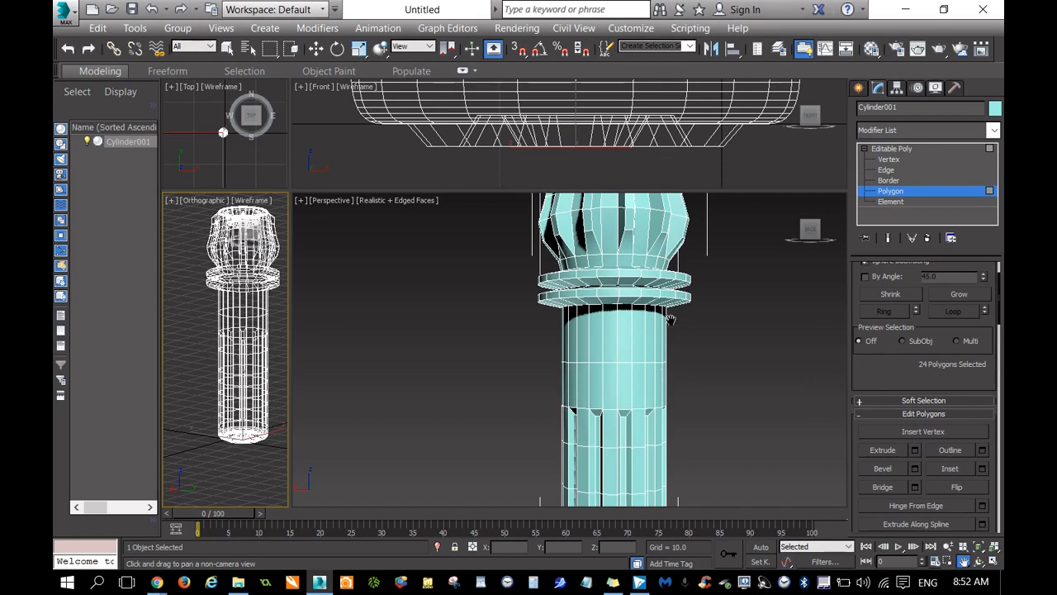
pyautogui.moveTo(708, 358); pyautogui.dragTo(652, 339)
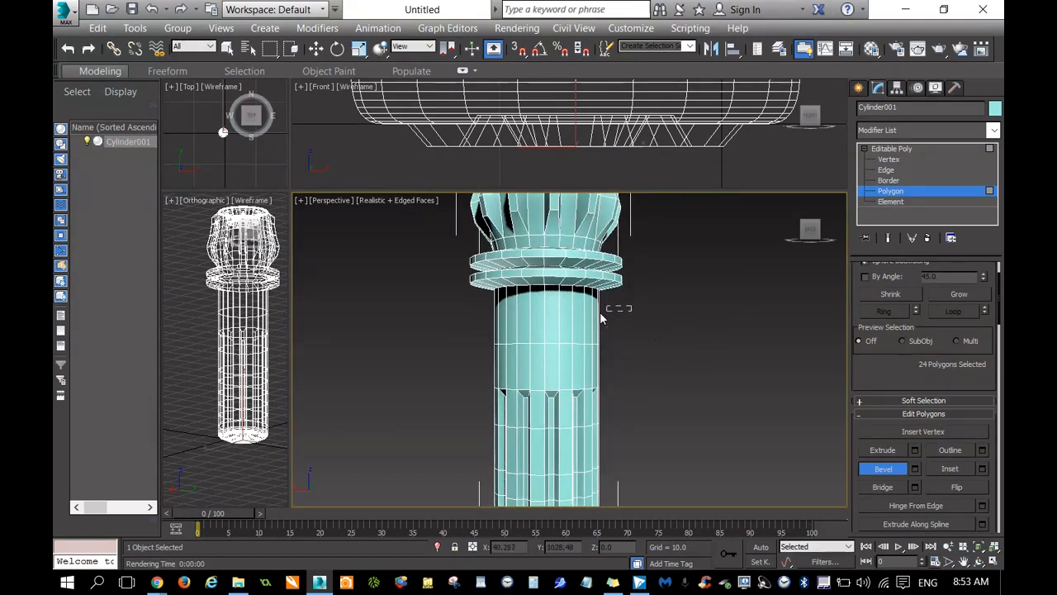
pyautogui.moveTo(601, 300); pyautogui.dragTo(460, 334)
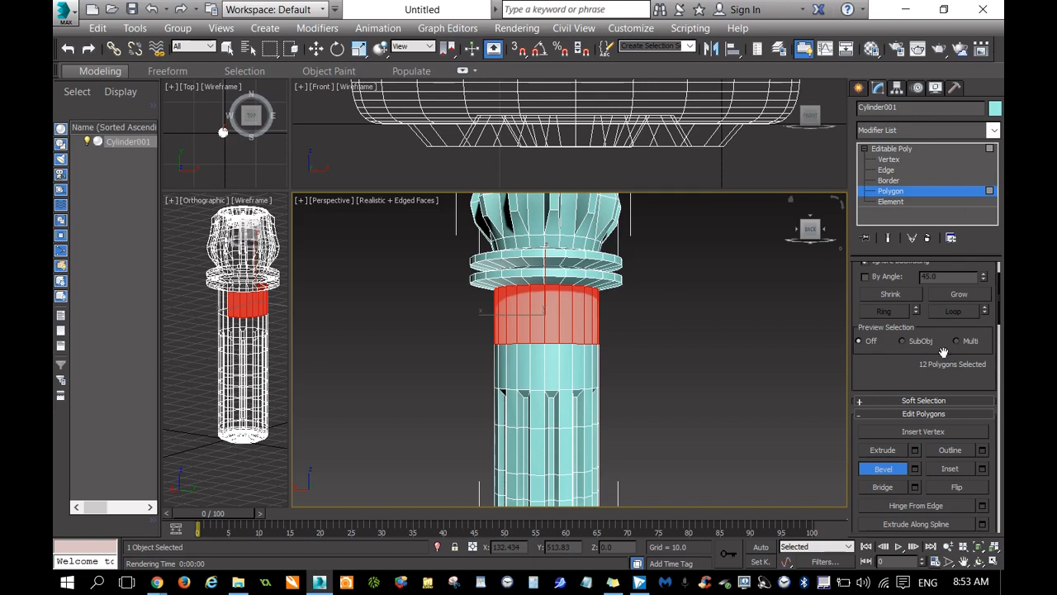
pyautogui.scroll(2, 871, 367)
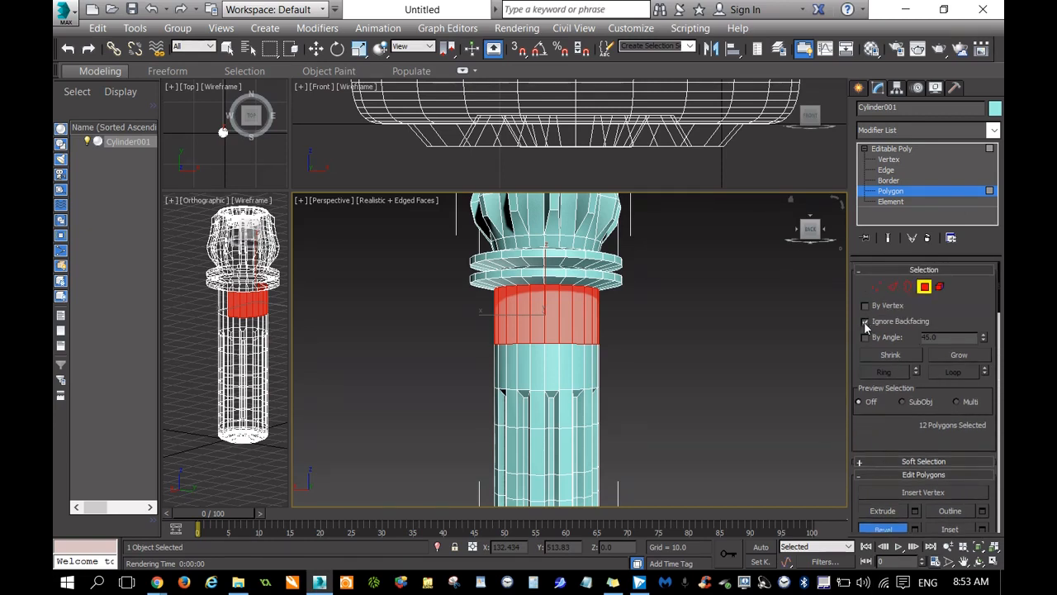
pyautogui.click(864, 321)
pyautogui.moveTo(577, 325); pyautogui.dragTo(403, 330)
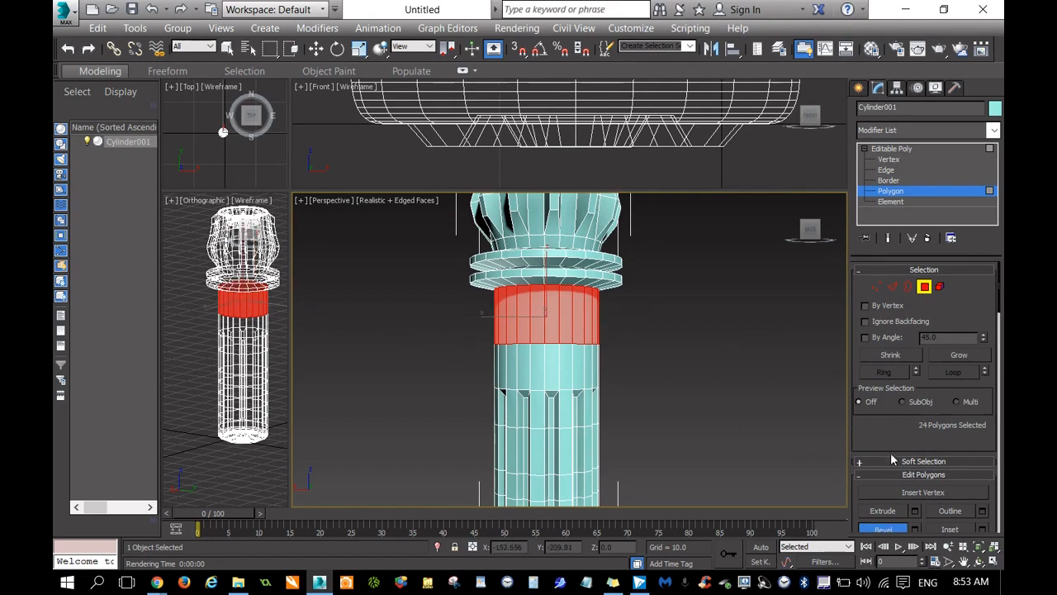
# Cut the selected band with the Slice Plane at three heights, about Z 58.9, 56.3 and 54.4.
pyautogui.moveTo(892, 441); pyautogui.dragTo(894, 291)
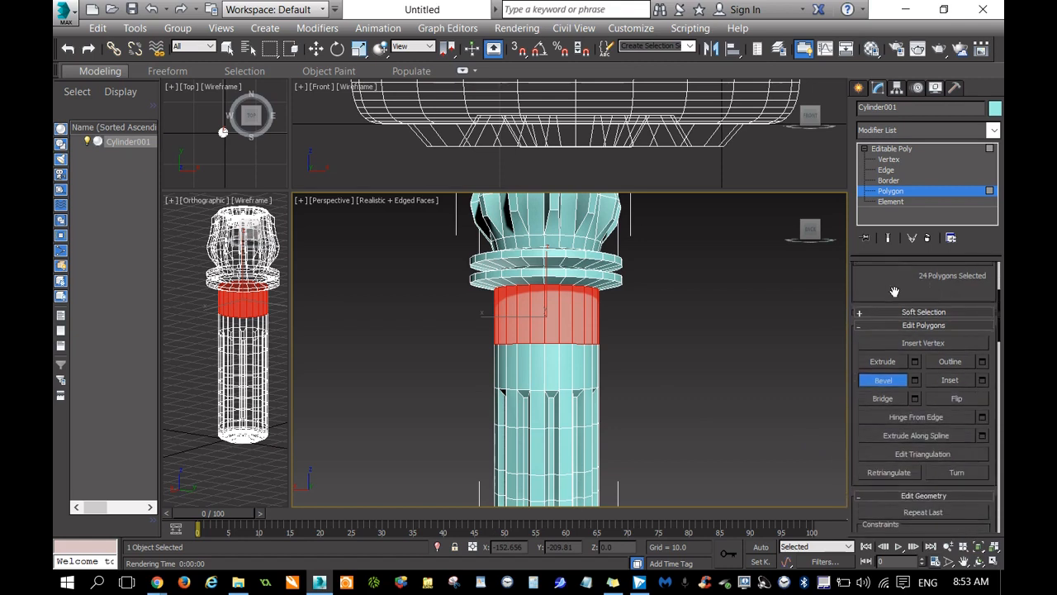
pyautogui.scroll(-5, 895, 292)
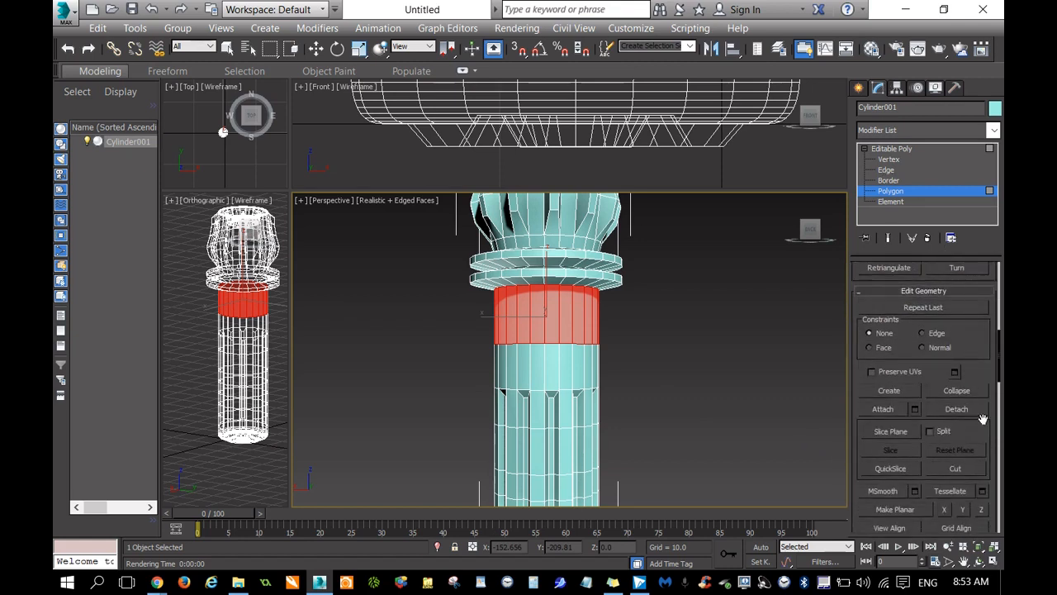
pyautogui.click(890, 432)
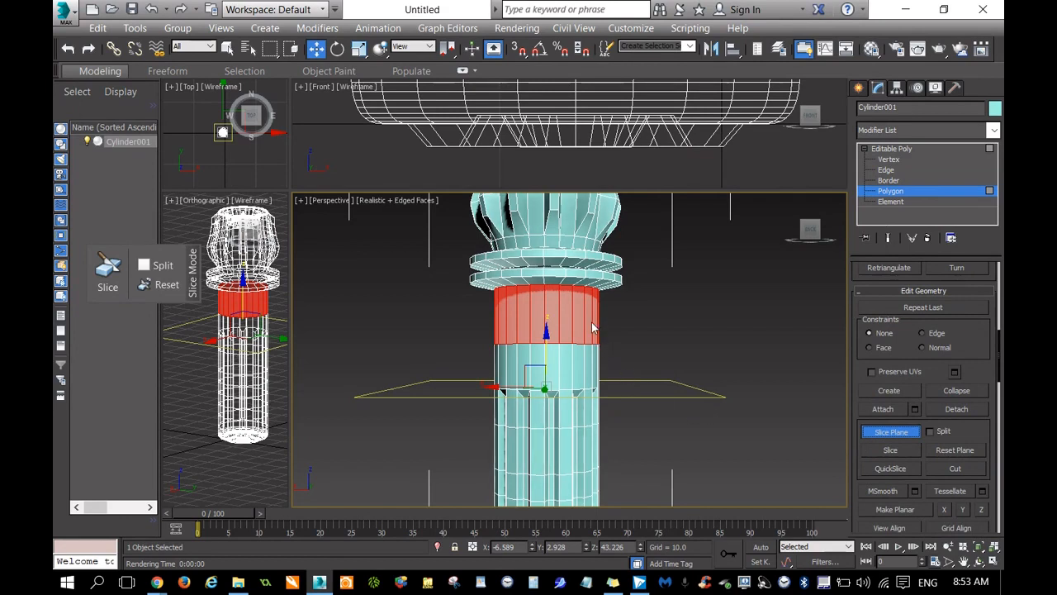
pyautogui.moveTo(546, 346); pyautogui.dragTo(568, 267)
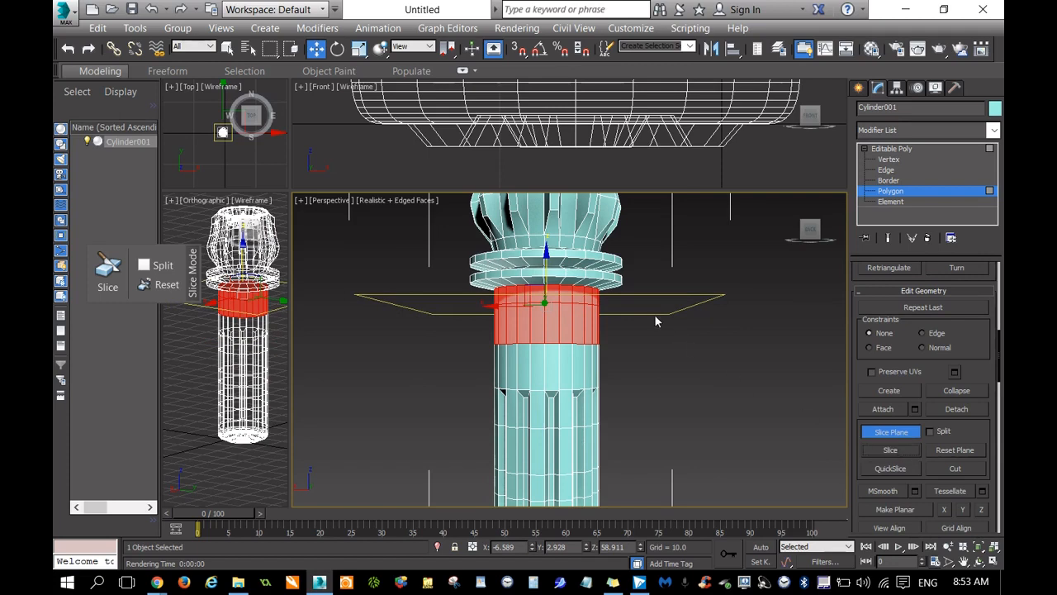
pyautogui.moveTo(547, 268); pyautogui.dragTo(550, 281)
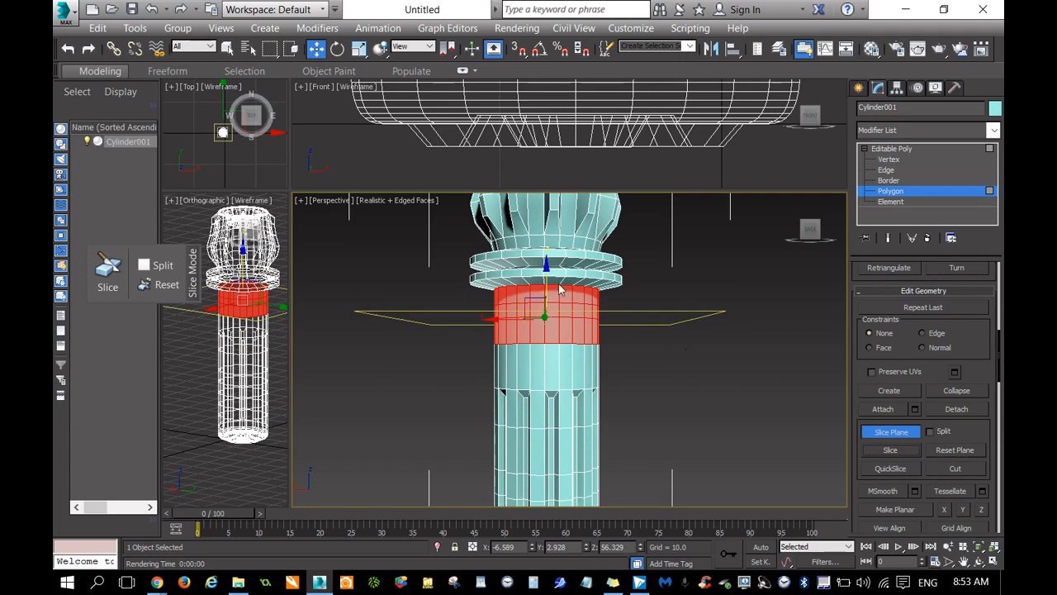
pyautogui.moveTo(546, 280); pyautogui.dragTo(547, 292)
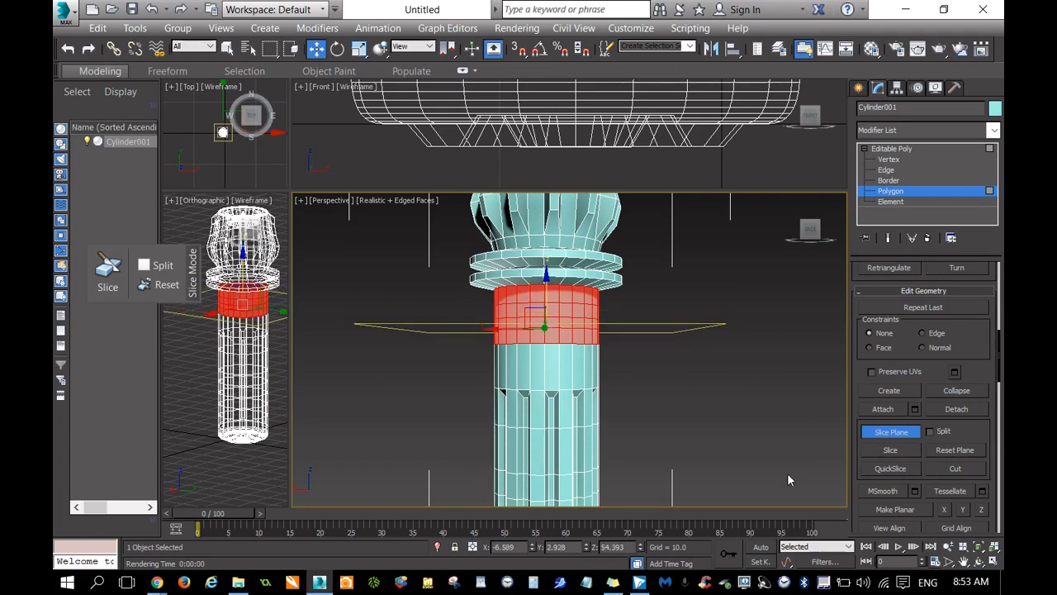
pyautogui.click(876, 436)
# In the enlarged Front view, move the vertex ring at the sliced band's lower edge down to just above the grooves, at about Z 45.
pyautogui.moveTo(810, 229)
pyautogui.mouseDown()
pyautogui.moveTo(786, 233)
pyautogui.moveTo(824, 232)
pyautogui.moveTo(797, 230)
pyautogui.mouseUp()
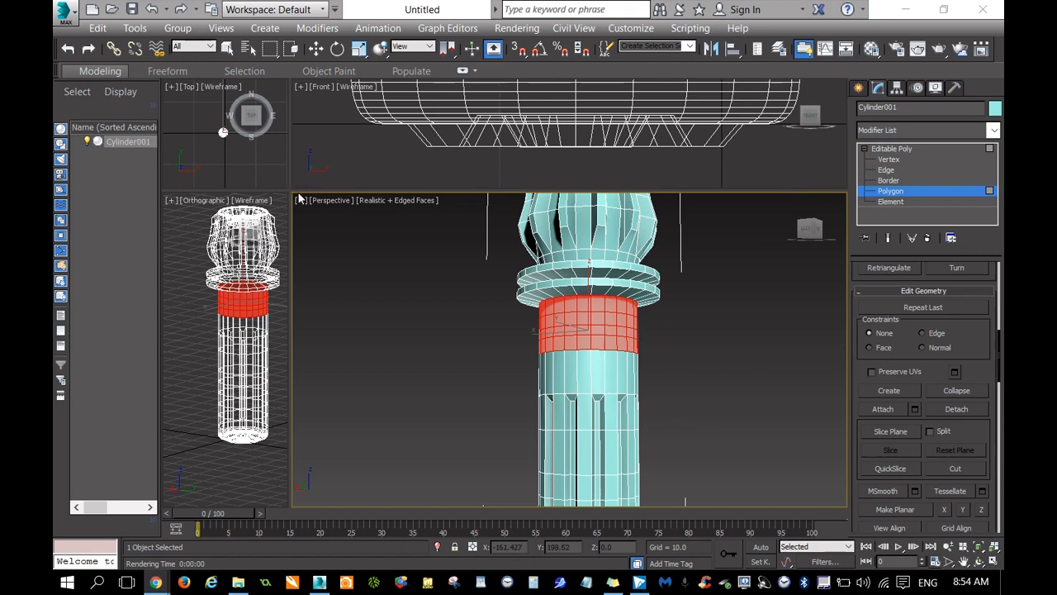
pyautogui.moveTo(290, 191); pyautogui.dragTo(298, 395)
pyautogui.scroll(-5, 588, 303)
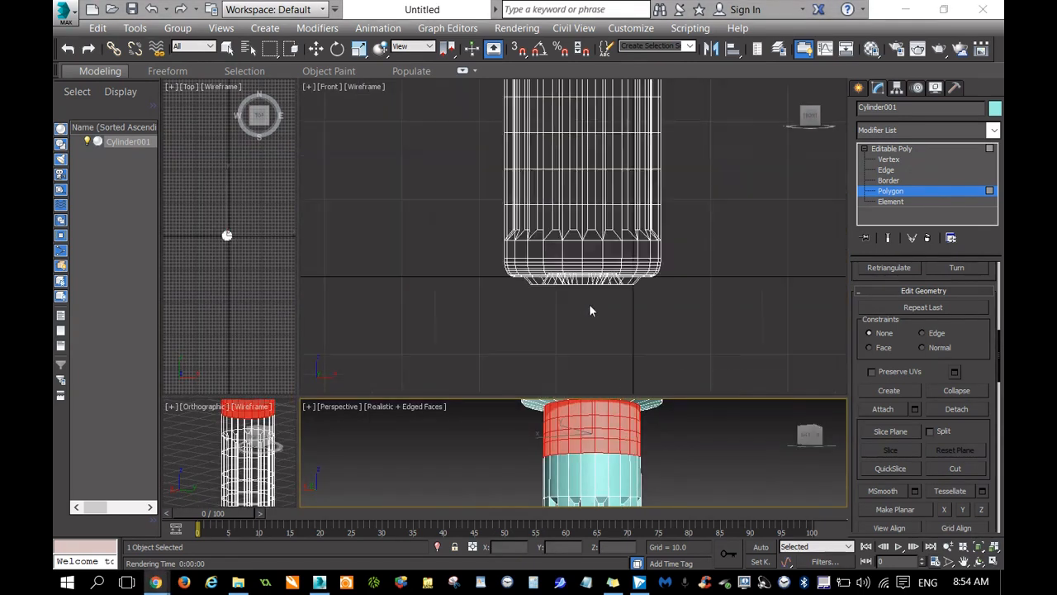
pyautogui.click(963, 563)
pyautogui.moveTo(650, 222); pyautogui.dragTo(717, 201)
pyautogui.scroll(4, 600, 266)
pyautogui.scroll(4, 601, 265)
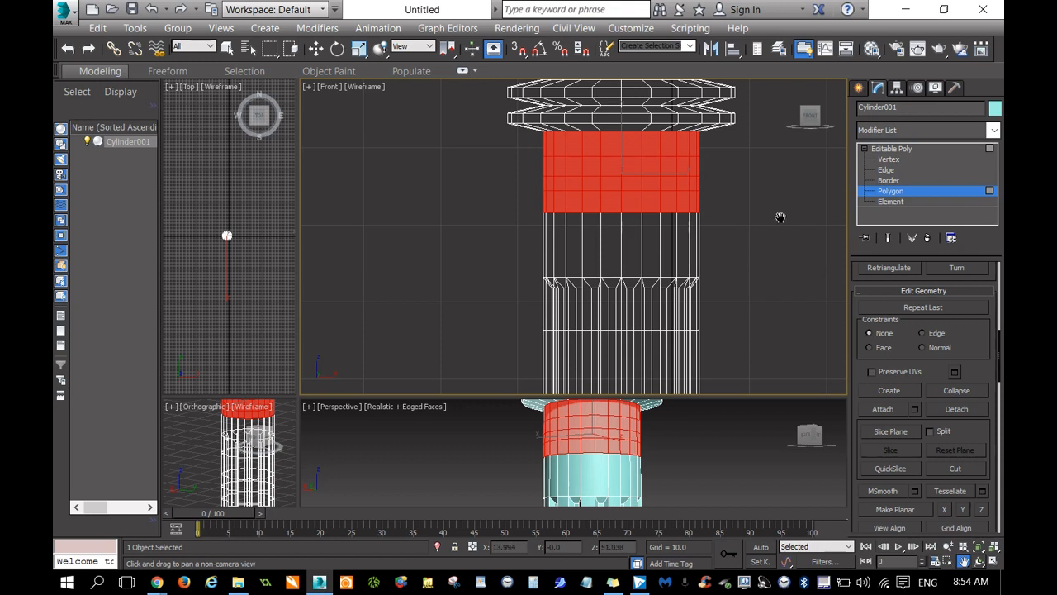
pyautogui.click(889, 159)
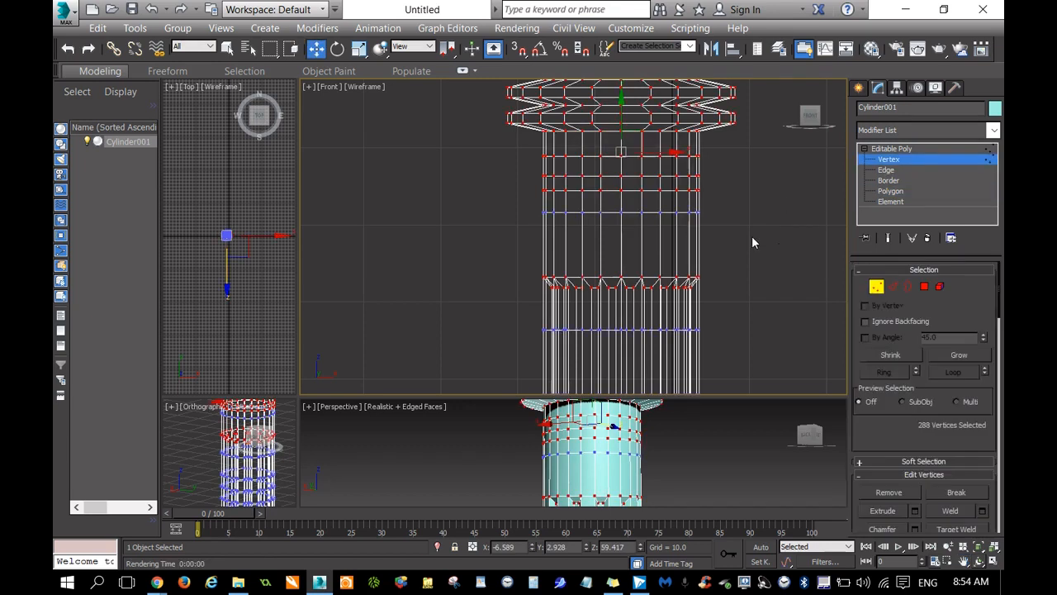
pyautogui.moveTo(731, 206); pyautogui.dragTo(508, 248)
pyautogui.moveTo(621, 166); pyautogui.dragTo(629, 223)
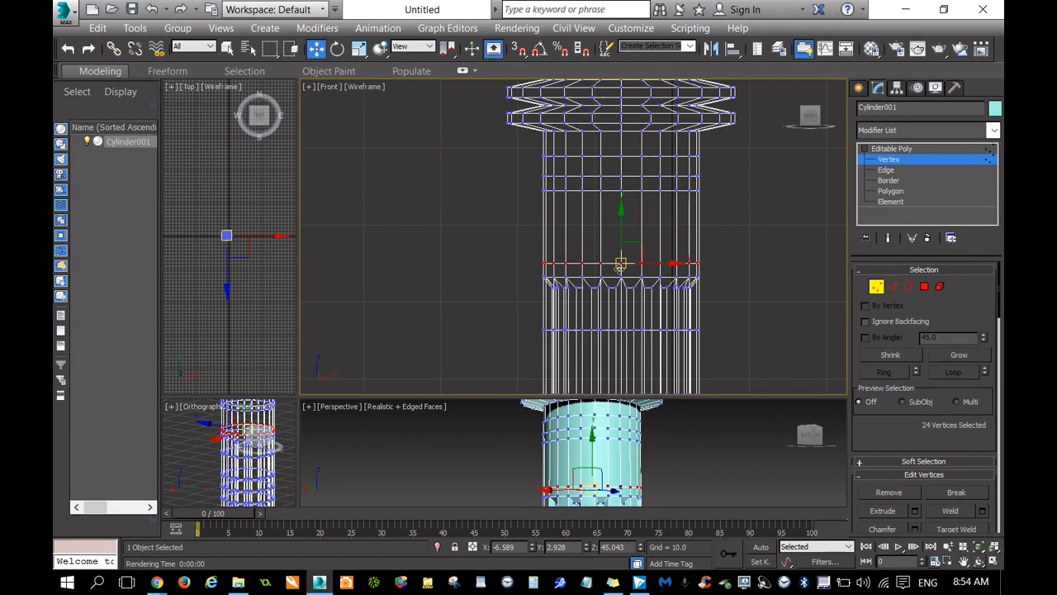
# Move the topmost cut's vertex ring up towards the raised rings and shift the two cuts below it down together.
pyautogui.moveTo(716, 147); pyautogui.dragTo(522, 171)
pyautogui.moveTo(622, 137); pyautogui.dragTo(621, 130)
pyautogui.moveTo(727, 166); pyautogui.dragTo(523, 208)
pyautogui.moveTo(621, 109); pyautogui.dragTo(621, 130)
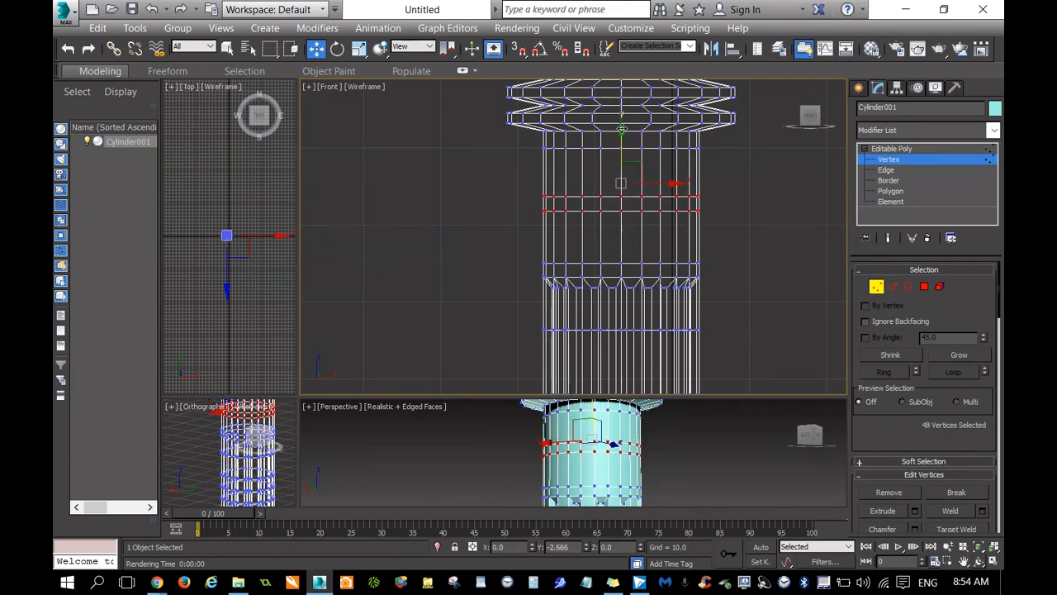
# Scale the two middle vertex rings apart vertically to leave a tall central band, and clear the selection.
pyautogui.rightClick(624, 213)
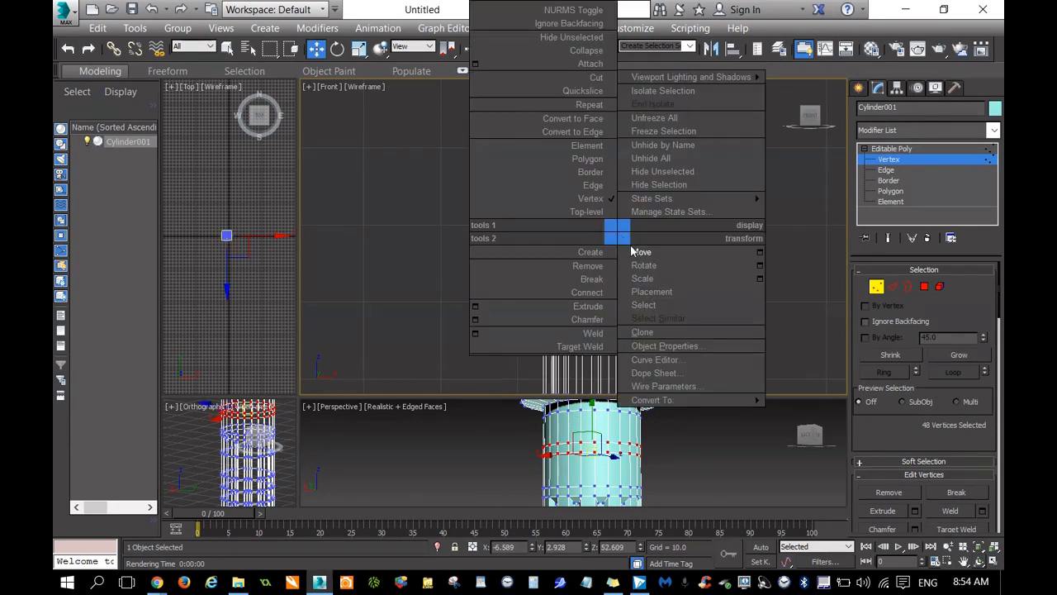
pyautogui.click(642, 279)
pyautogui.moveTo(620, 147); pyautogui.dragTo(642, 526)
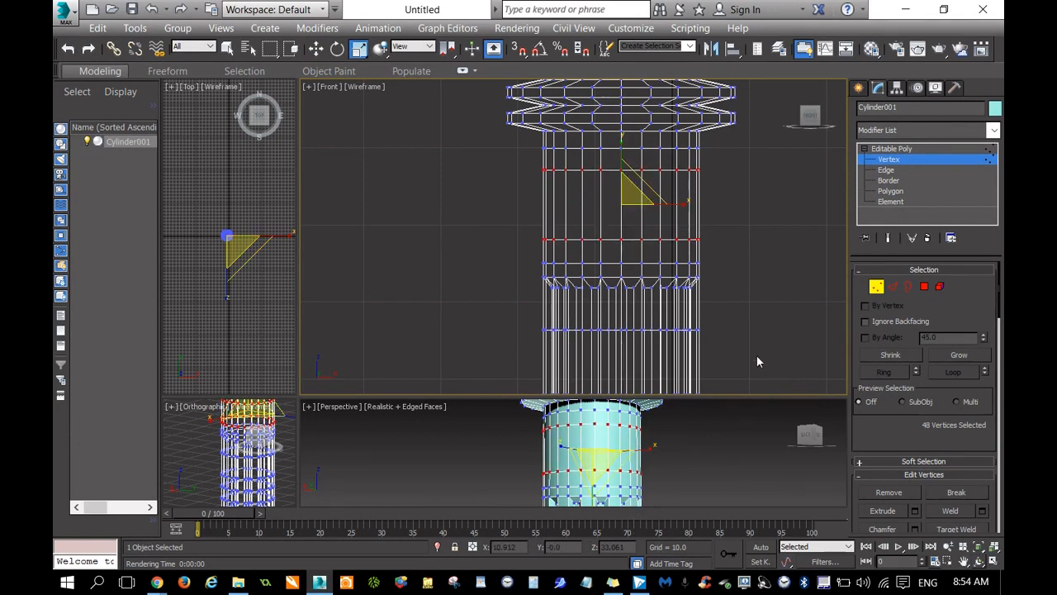
pyautogui.scroll(-2, 761, 289)
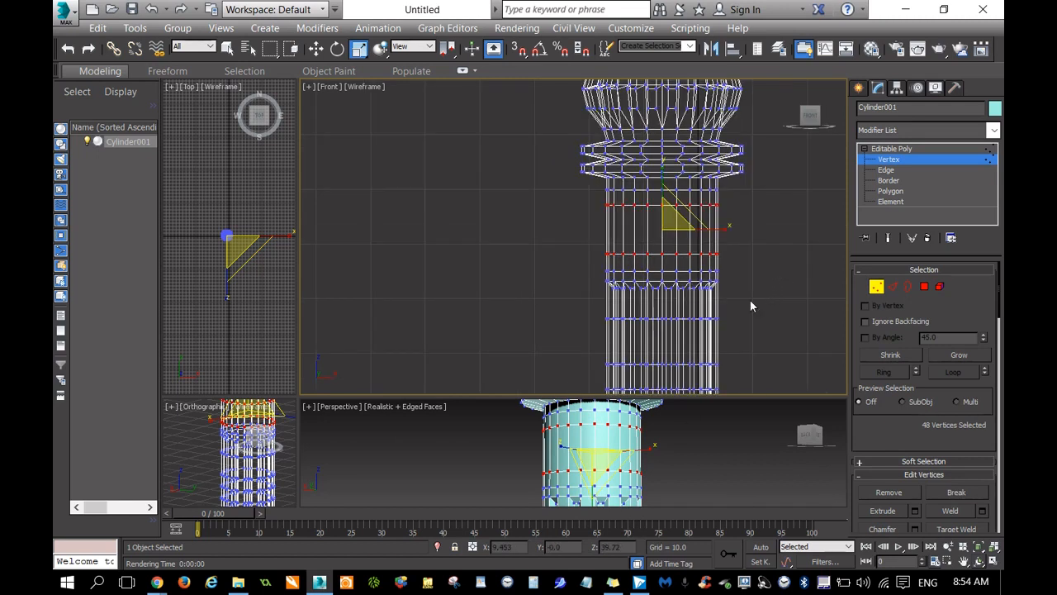
pyautogui.moveTo(660, 169); pyautogui.dragTo(664, 162)
pyautogui.click(667, 251)
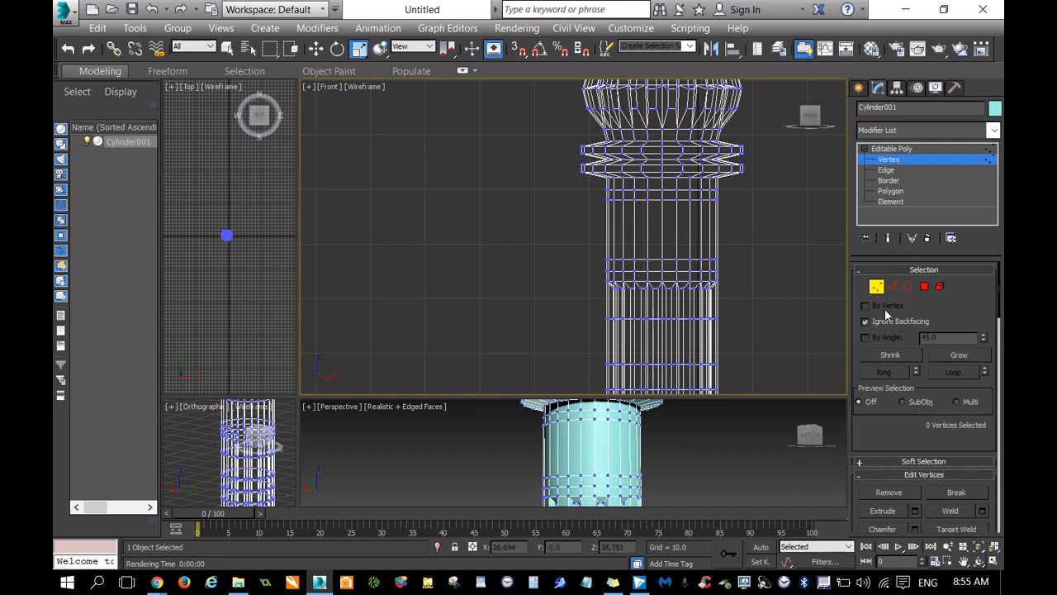
# Select three adjacent polygons on the front of the tall central band, with Ignore Backfacing on.
pyautogui.click(924, 286)
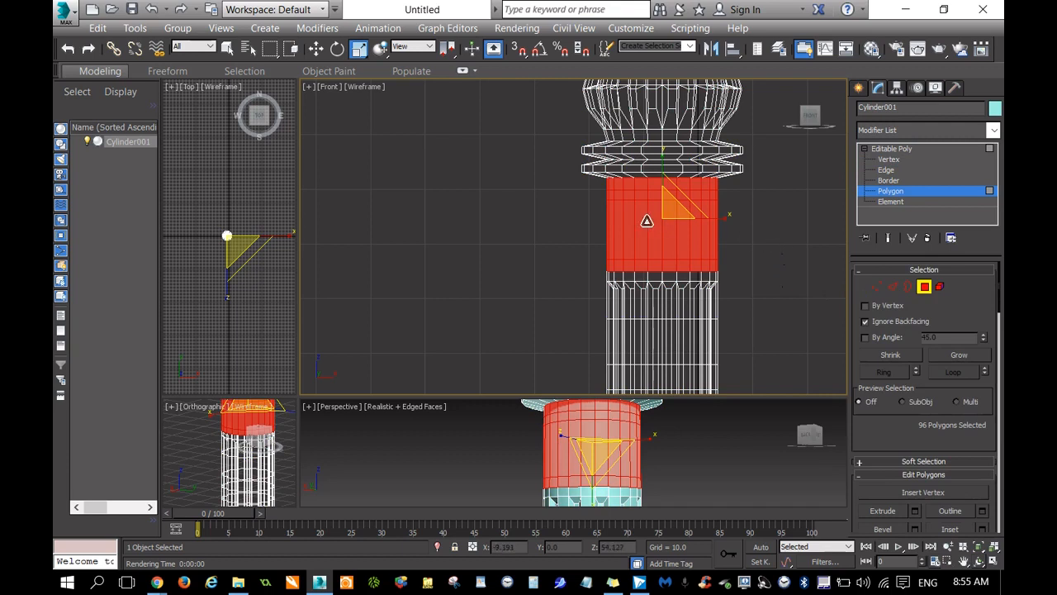
pyautogui.click(692, 132)
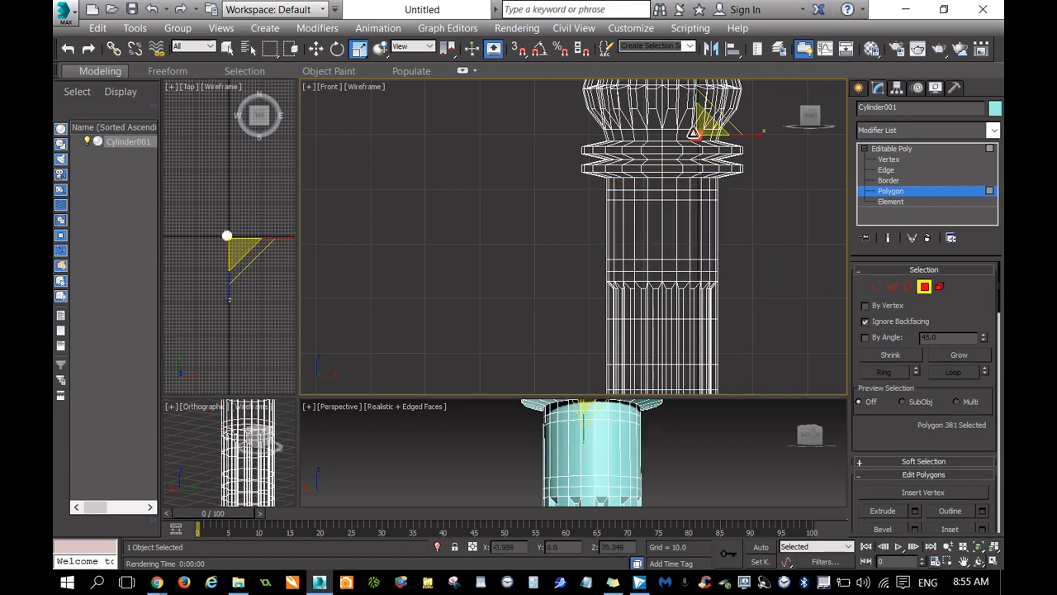
pyautogui.click(654, 220)
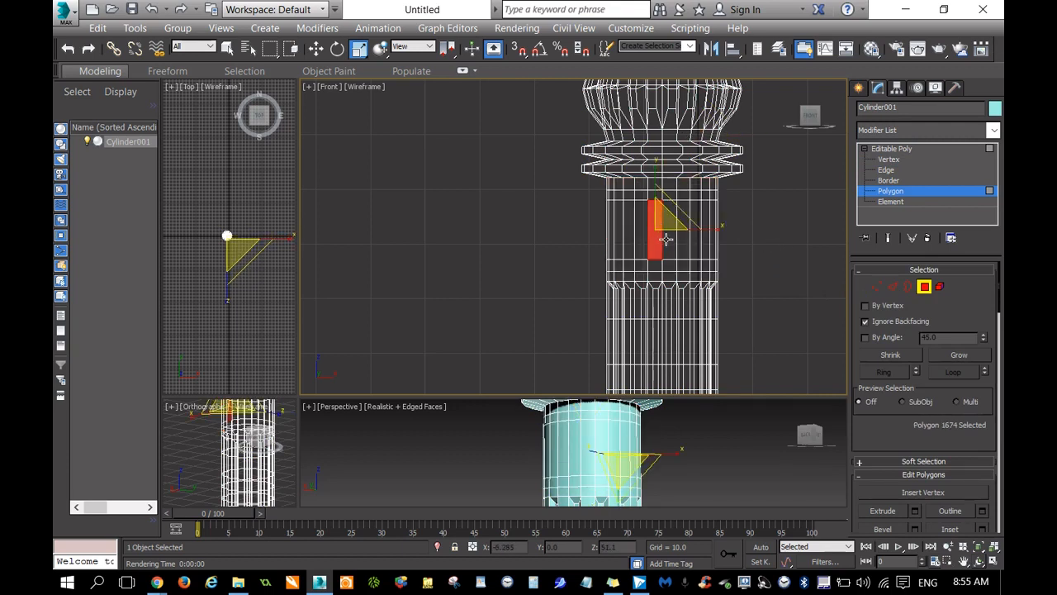
pyautogui.keyDown('ctrl'); pyautogui.click(670, 244); pyautogui.keyUp('ctrl')
pyautogui.keyDown('ctrl'); pyautogui.click(683, 243); pyautogui.keyUp('ctrl')
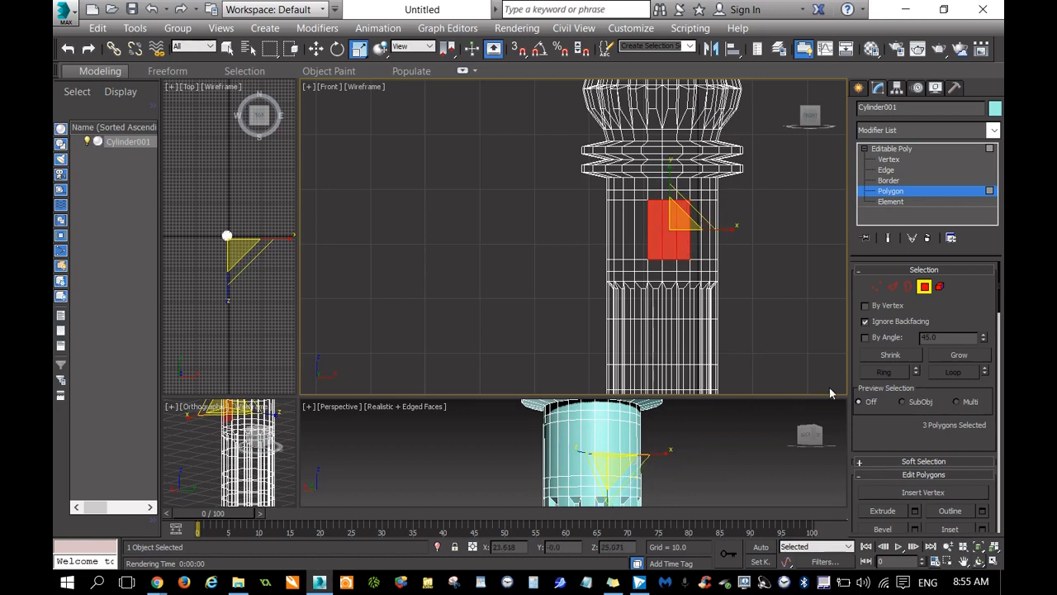
# Bevel the three selected polygons outward into a tapered block protruding from the shaft.
pyautogui.moveTo(480, 397); pyautogui.dragTo(491, 172)
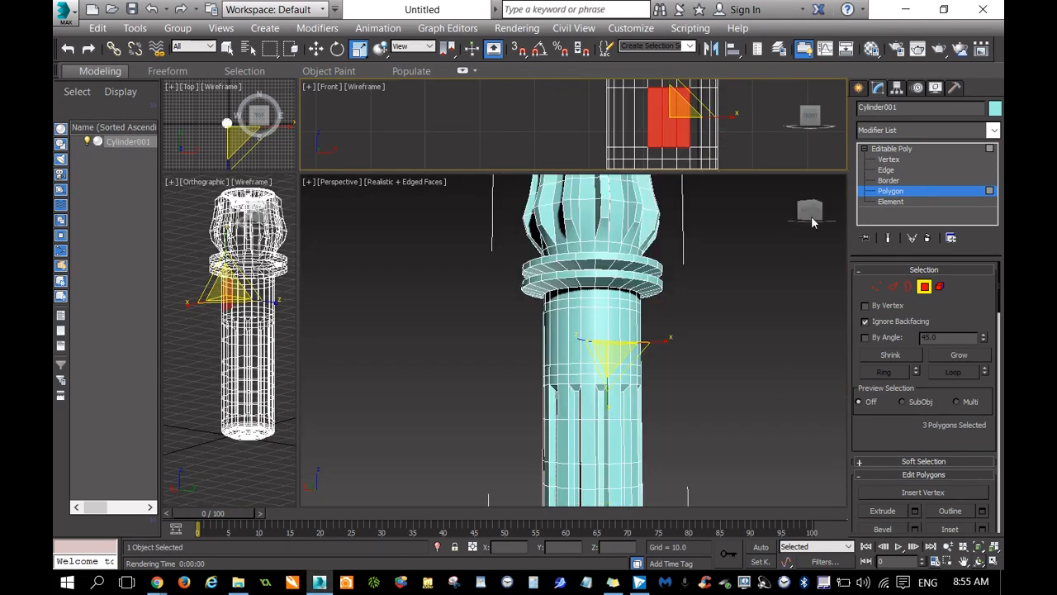
pyautogui.moveTo(809, 210); pyautogui.dragTo(736, 216)
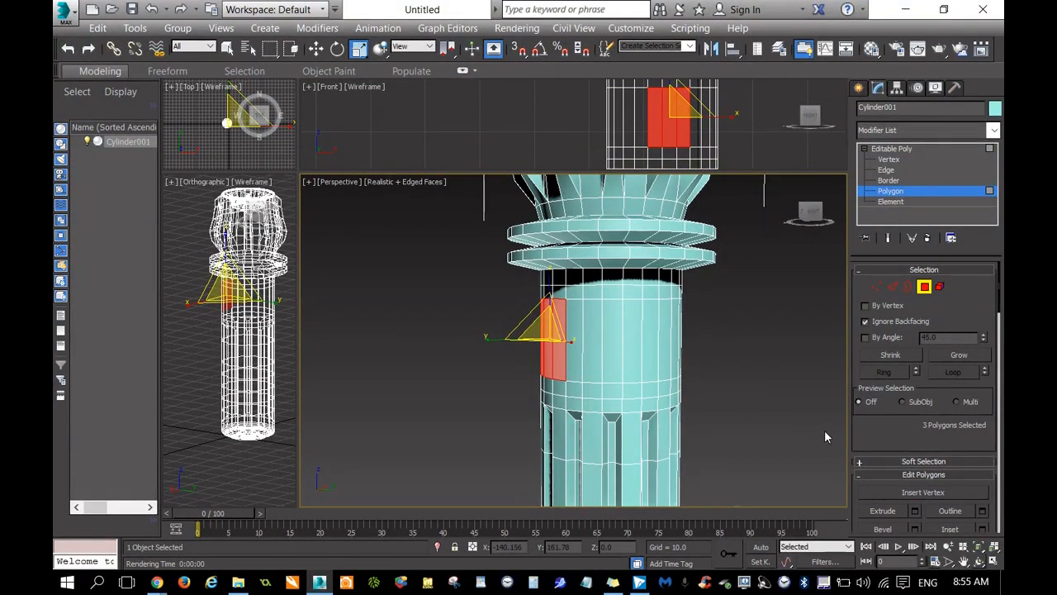
pyautogui.click(962, 562)
pyautogui.moveTo(742, 426); pyautogui.dragTo(816, 426)
pyautogui.scroll(1, 816, 426)
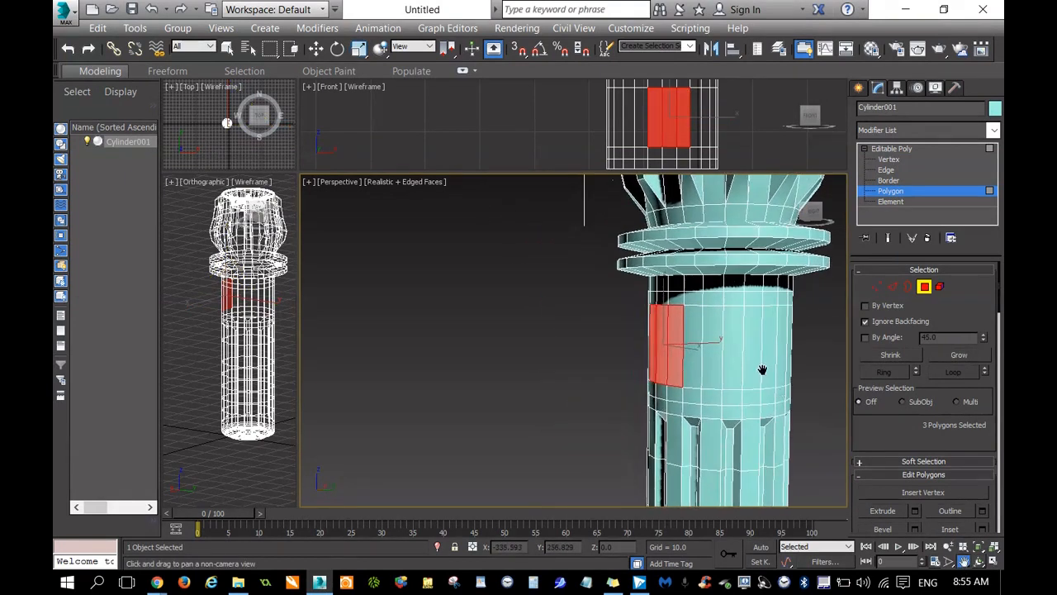
pyautogui.scroll(2, 762, 368)
pyautogui.scroll(2, 727, 351)
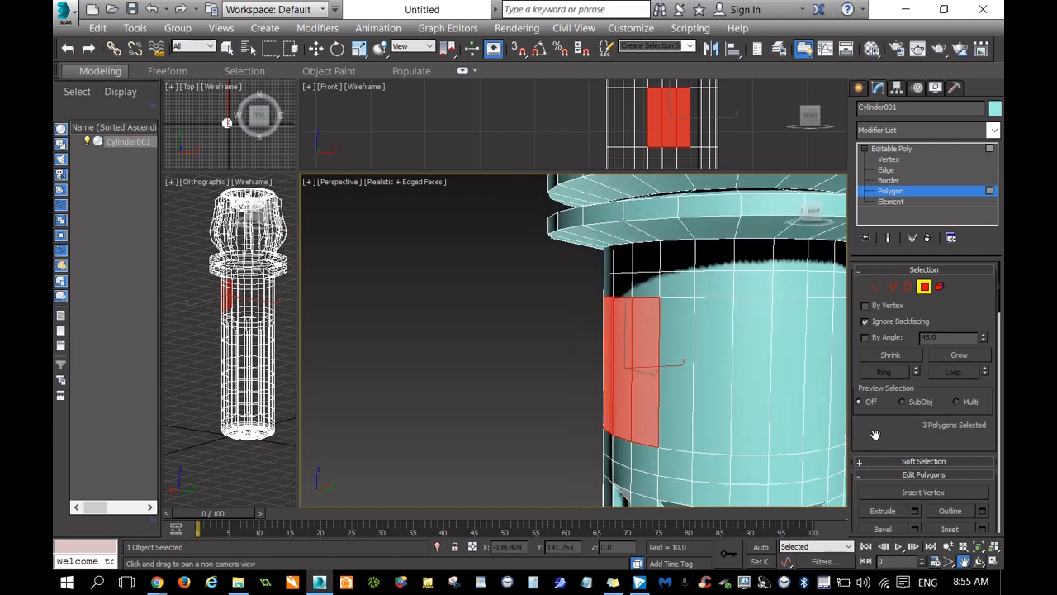
pyautogui.scroll(-2, 870, 410)
pyautogui.moveTo(869, 413); pyautogui.dragTo(889, 337)
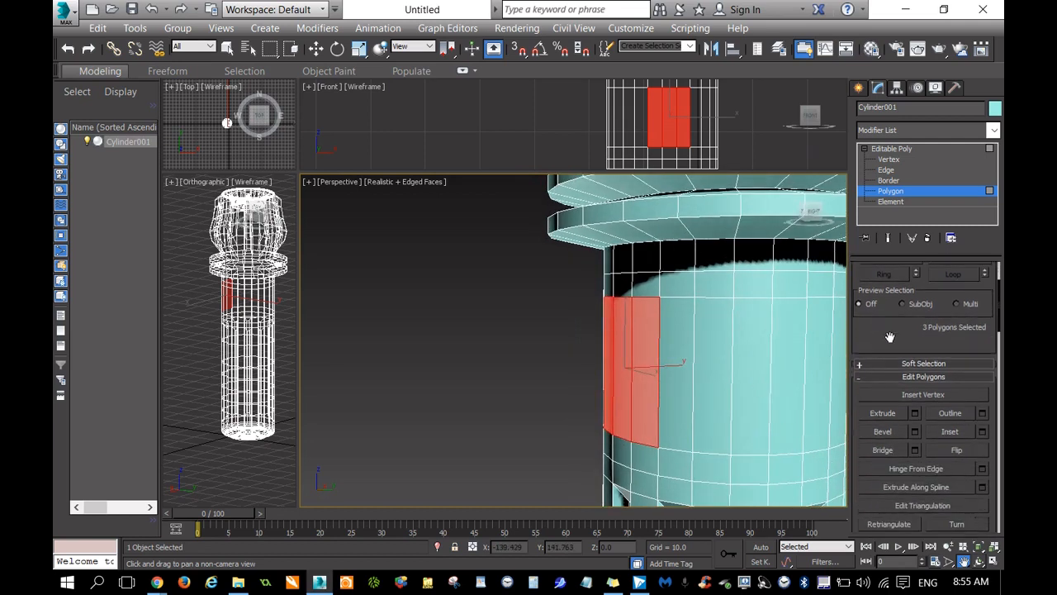
pyautogui.click(893, 432)
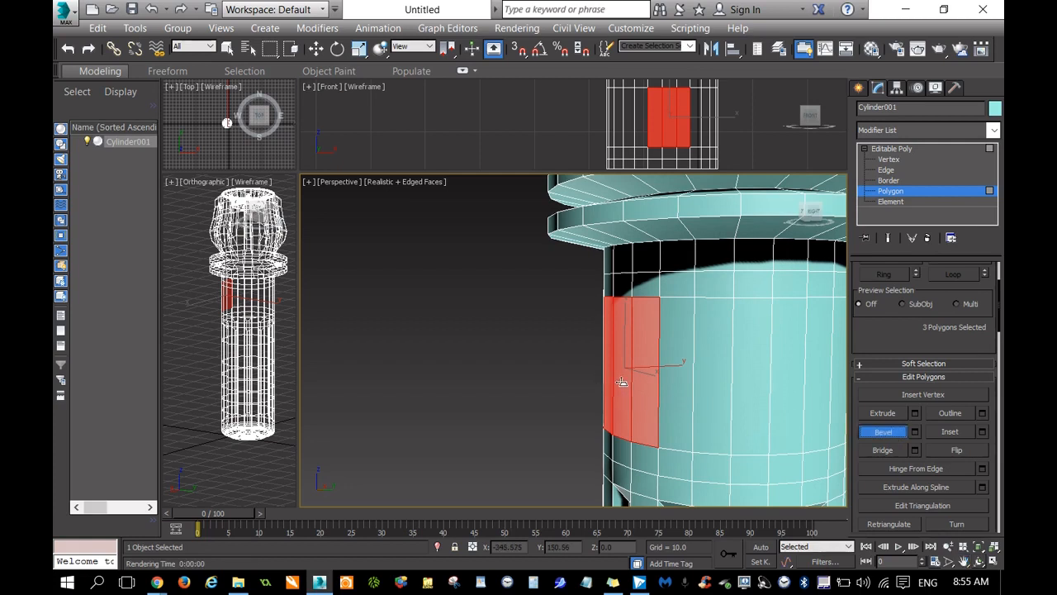
pyautogui.moveTo(623, 380)
pyautogui.mouseDown()
pyautogui.moveTo(626, 365)
pyautogui.moveTo(634, 373)
pyautogui.mouseUp()
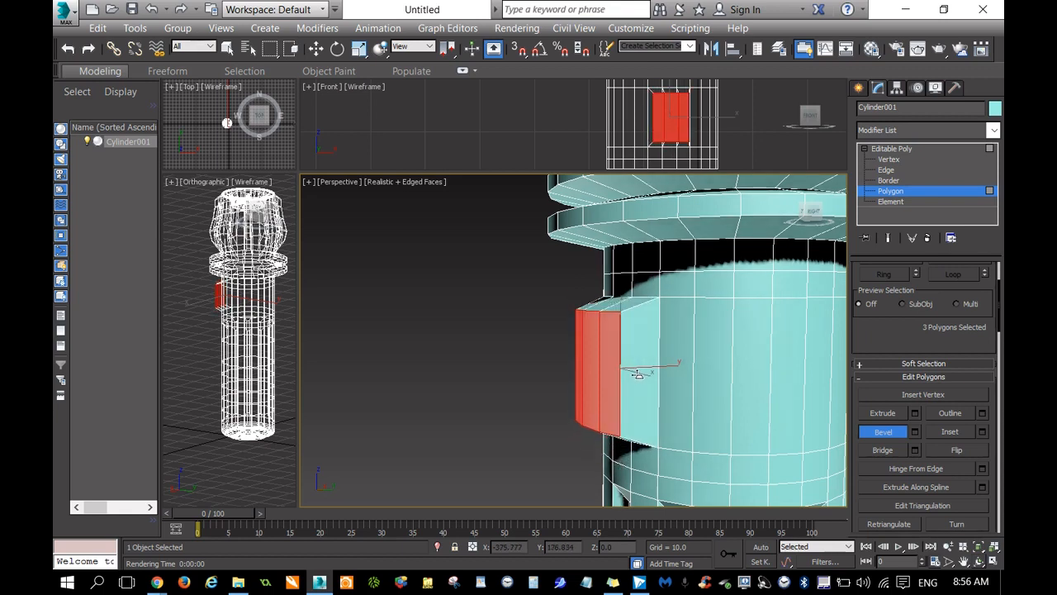
pyautogui.click(637, 374)
# Select all eight corner and edge vertices of the side block's outer face, with Ignore Backfacing off.
pyautogui.moveTo(815, 211)
pyautogui.mouseDown()
pyautogui.moveTo(815, 224)
pyautogui.moveTo(834, 218)
pyautogui.moveTo(814, 206)
pyautogui.moveTo(811, 219)
pyautogui.mouseUp()
pyautogui.moveTo(738, 458)
pyautogui.keyDown('alt'); pyautogui.mouseDown(button='middle')
pyautogui.moveTo(790, 463)
pyautogui.moveTo(731, 459)
pyautogui.moveTo(737, 465)
pyautogui.mouseUp(button='middle'); pyautogui.keyUp('alt')
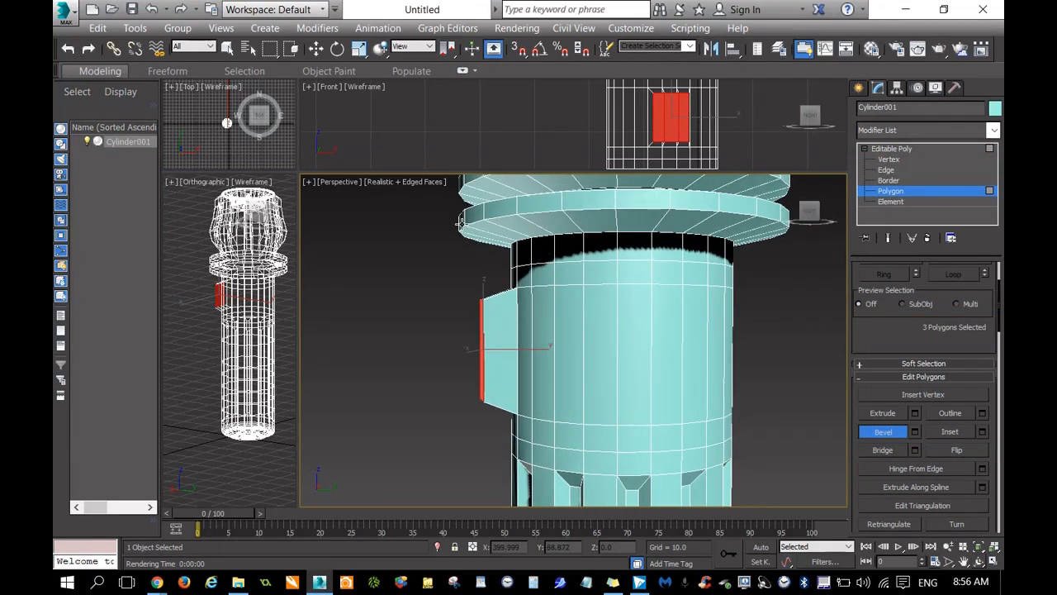
pyautogui.click(889, 160)
pyautogui.moveTo(482, 360); pyautogui.dragTo(499, 460)
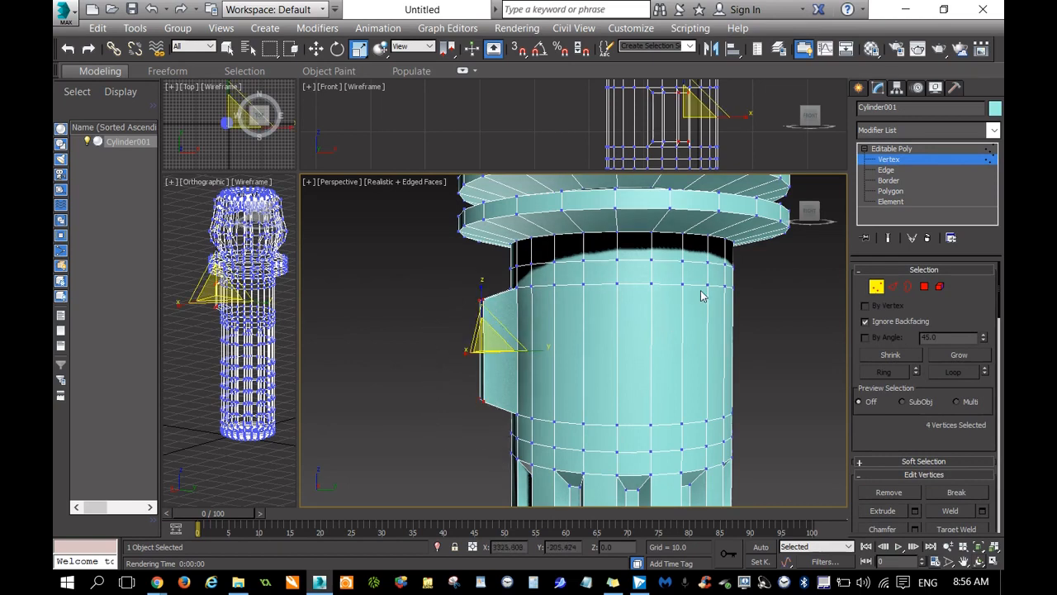
pyautogui.moveTo(813, 211); pyautogui.dragTo(836, 219)
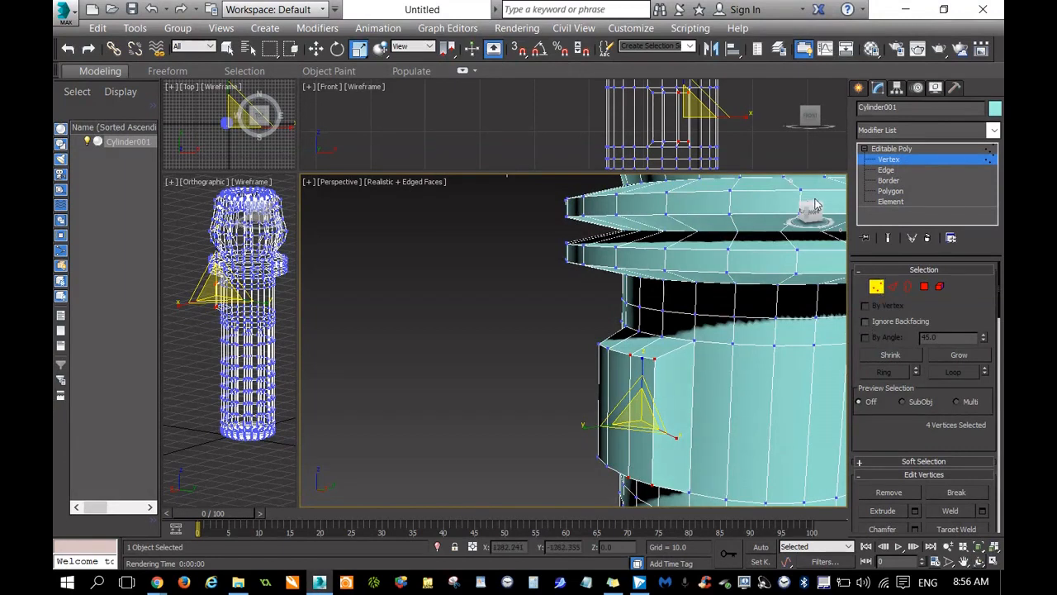
pyautogui.moveTo(812, 217); pyautogui.dragTo(791, 220)
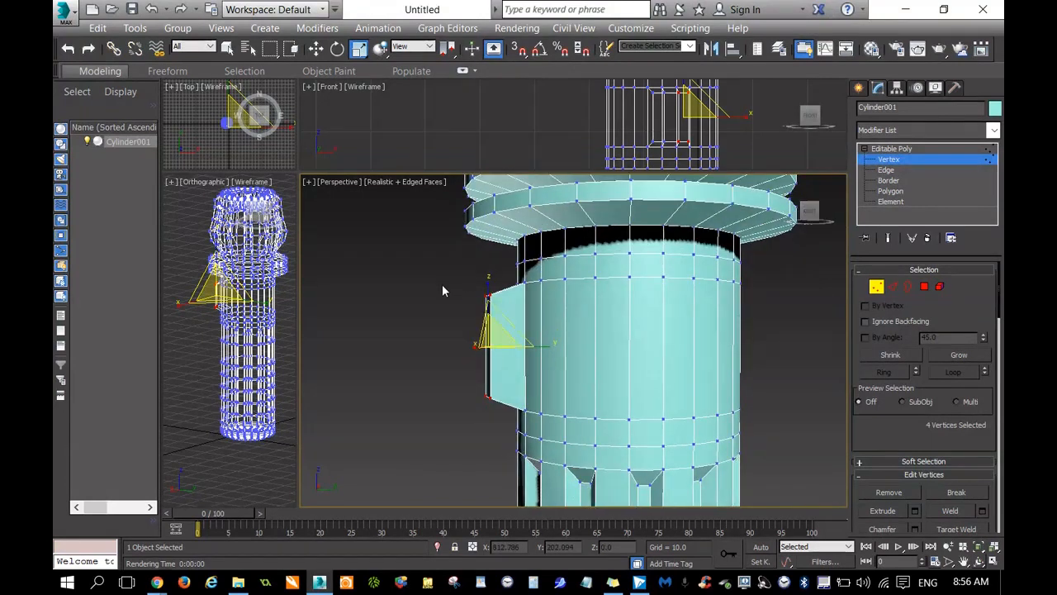
pyautogui.moveTo(501, 442); pyautogui.dragTo(504, 443)
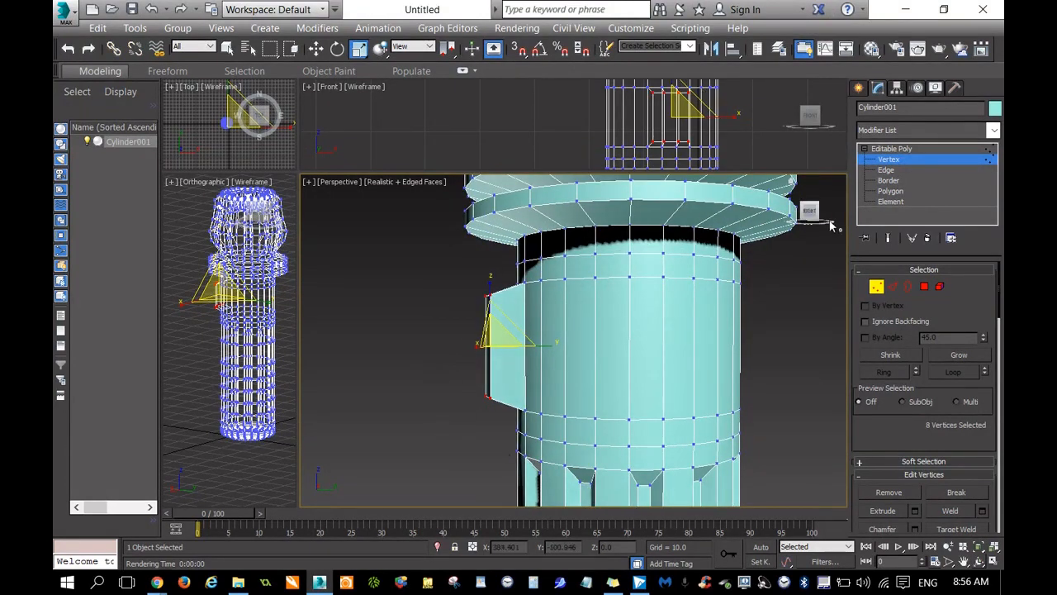
# Flatten the side block's curved outer face by making its eight selected vertices planar.
pyautogui.moveTo(810, 215)
pyautogui.mouseDown()
pyautogui.moveTo(830, 218)
pyautogui.moveTo(819, 211)
pyautogui.moveTo(828, 220)
pyautogui.moveTo(807, 217)
pyautogui.moveTo(804, 230)
pyautogui.mouseUp()
pyautogui.scroll(-5, 547, 308)
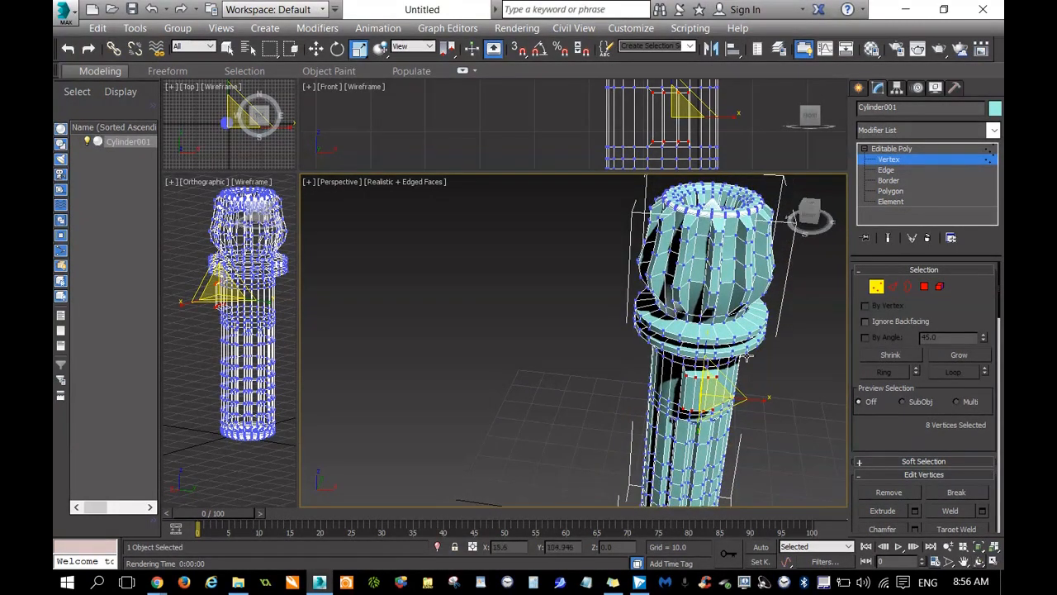
pyautogui.moveTo(706, 402); pyautogui.dragTo(716, 384)
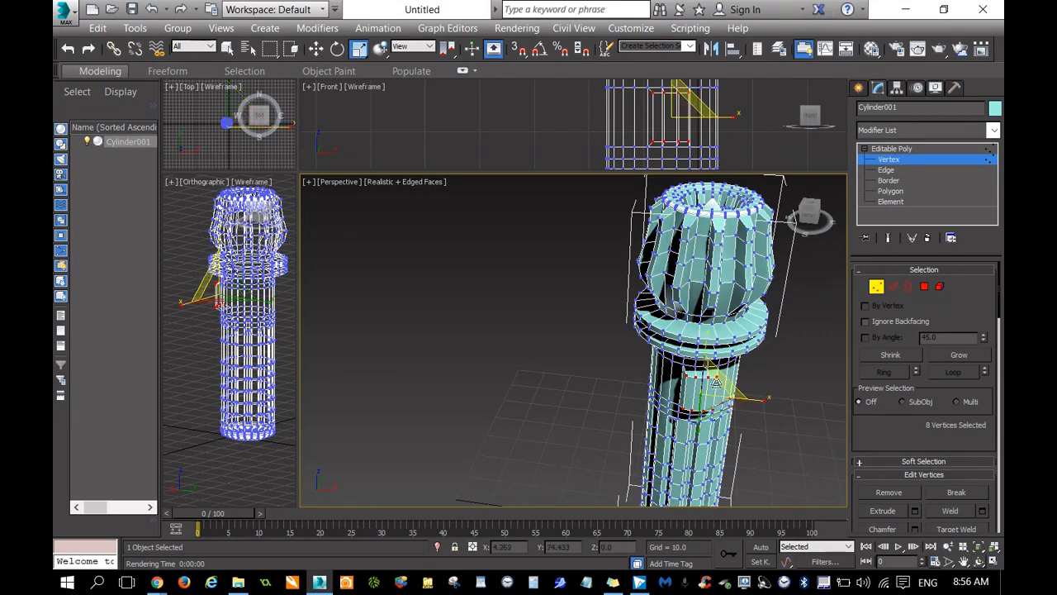
pyautogui.moveTo(865, 438); pyautogui.dragTo(850, 278)
pyautogui.scroll(-3, 871, 389)
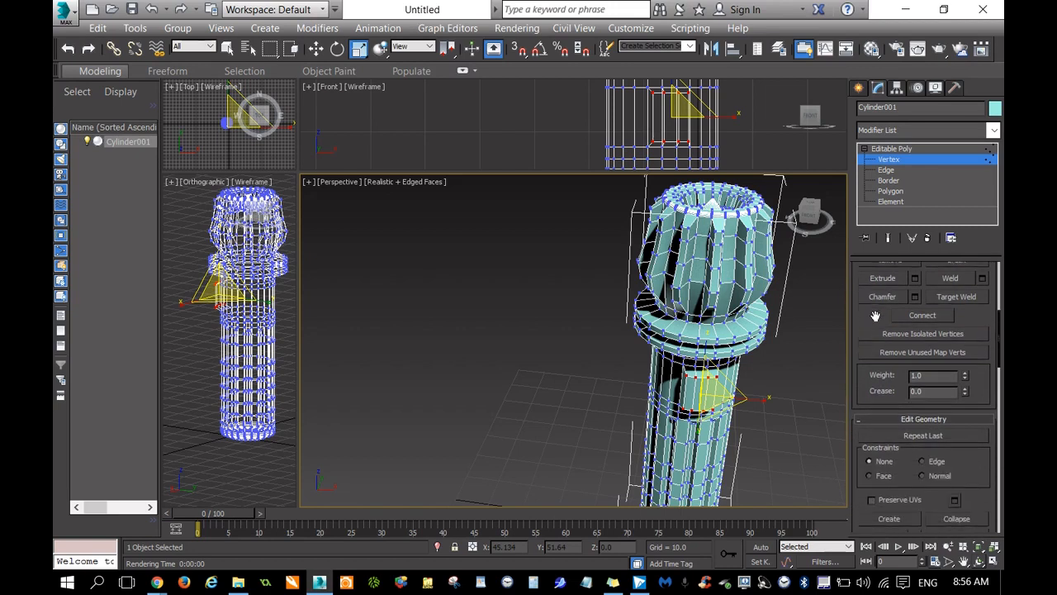
pyautogui.scroll(-5, 988, 463)
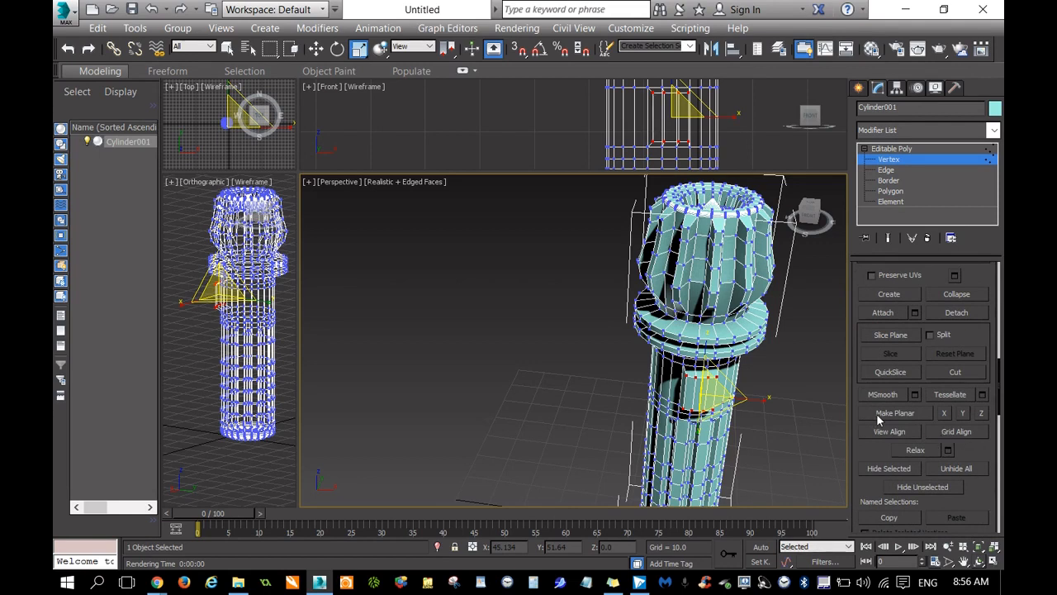
pyautogui.scroll(6, 706, 387)
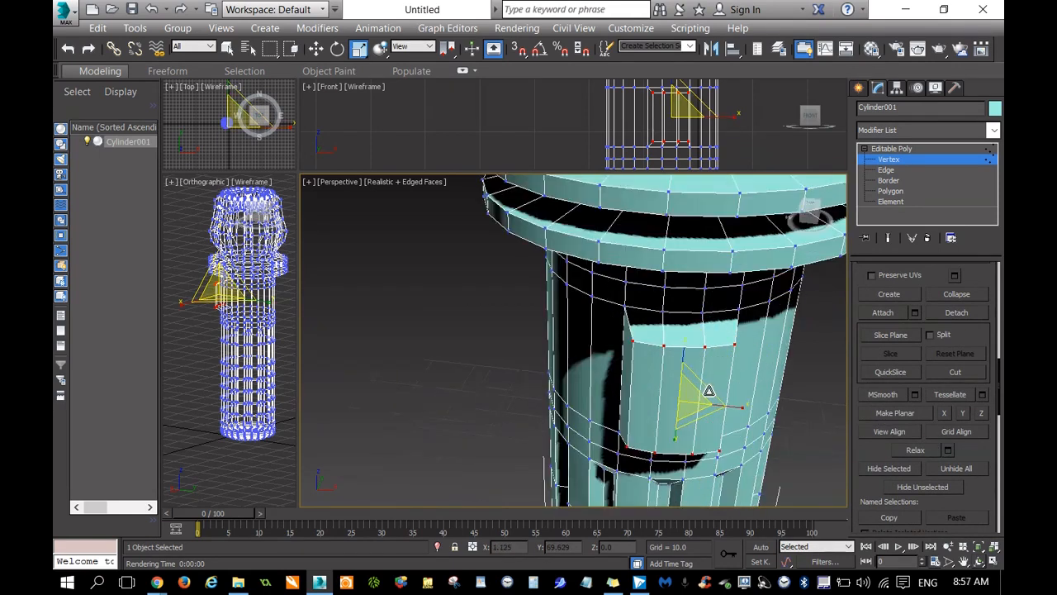
pyautogui.click(890, 415)
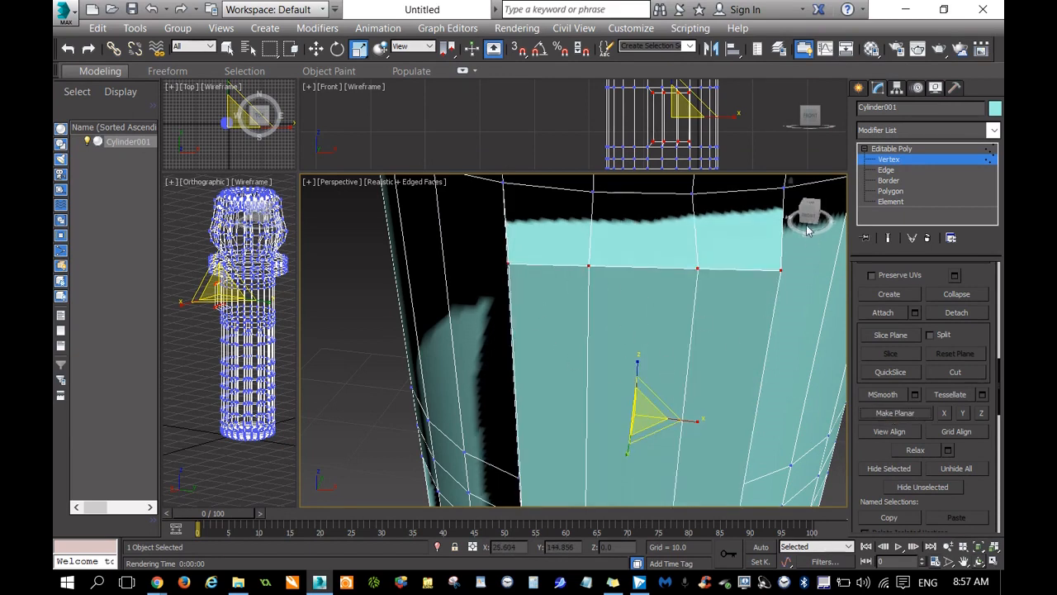
pyautogui.moveTo(805, 216); pyautogui.dragTo(817, 230)
pyautogui.click(888, 293)
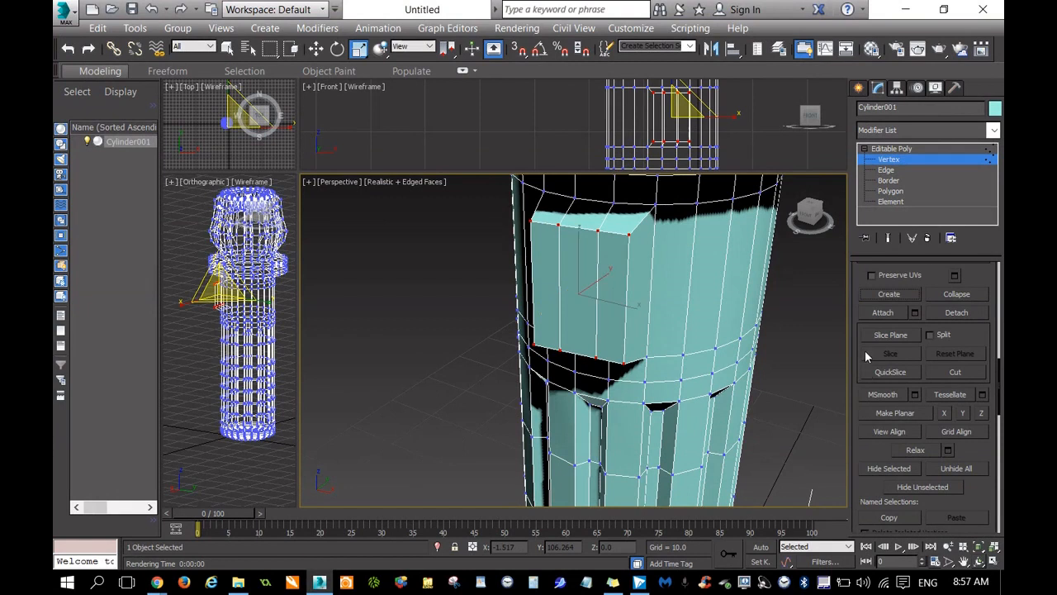
# Bevel the three polygons of the block's flat outer face inward to form a framed rectangular recess.
pyautogui.moveTo(856, 314); pyautogui.dragTo(841, 589)
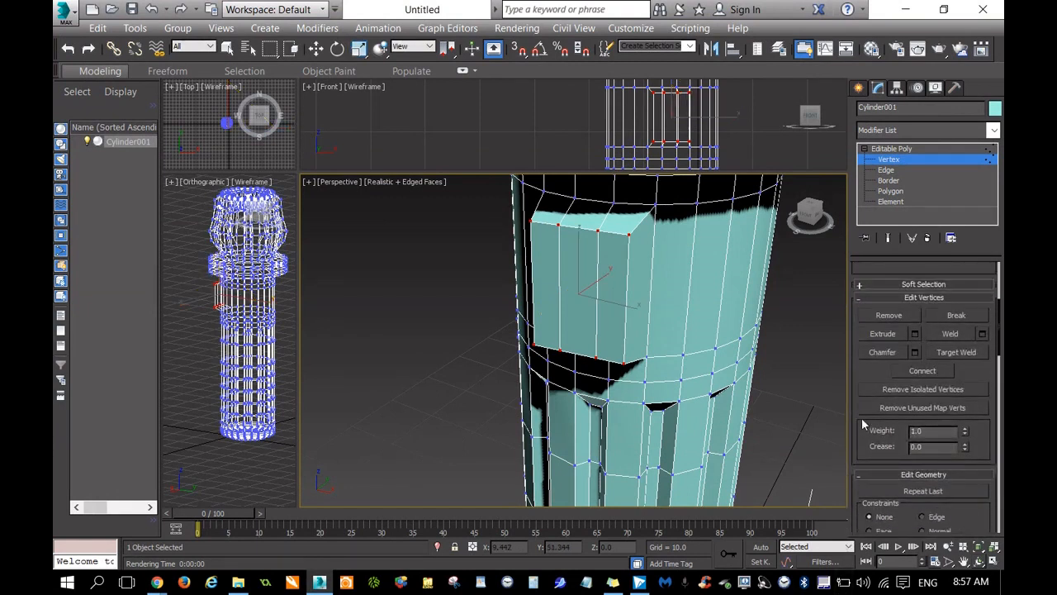
pyautogui.moveTo(856, 376); pyautogui.dragTo(857, 459)
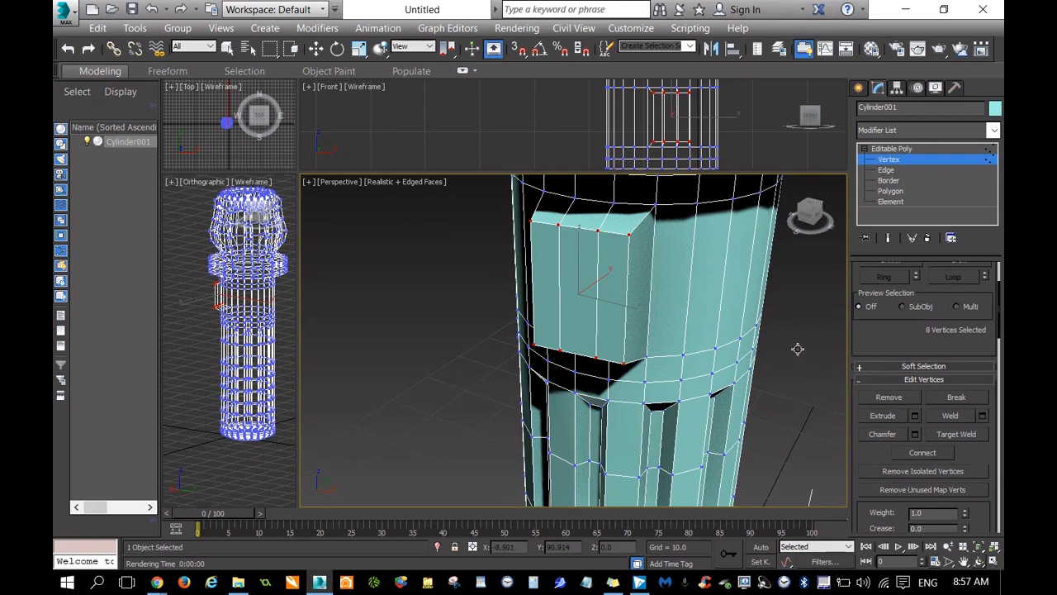
pyautogui.click(891, 191)
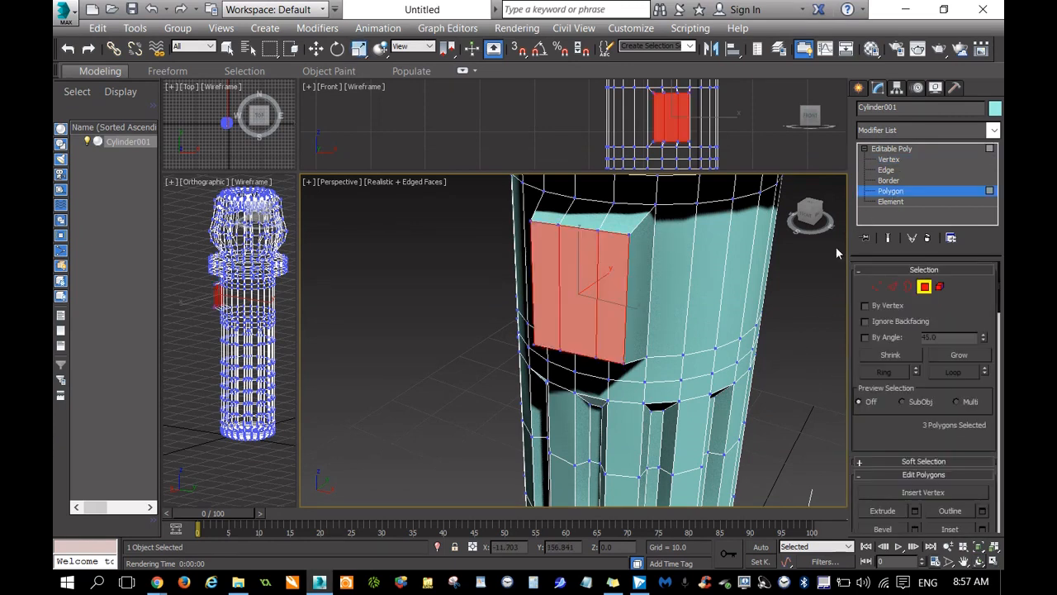
pyautogui.click(879, 529)
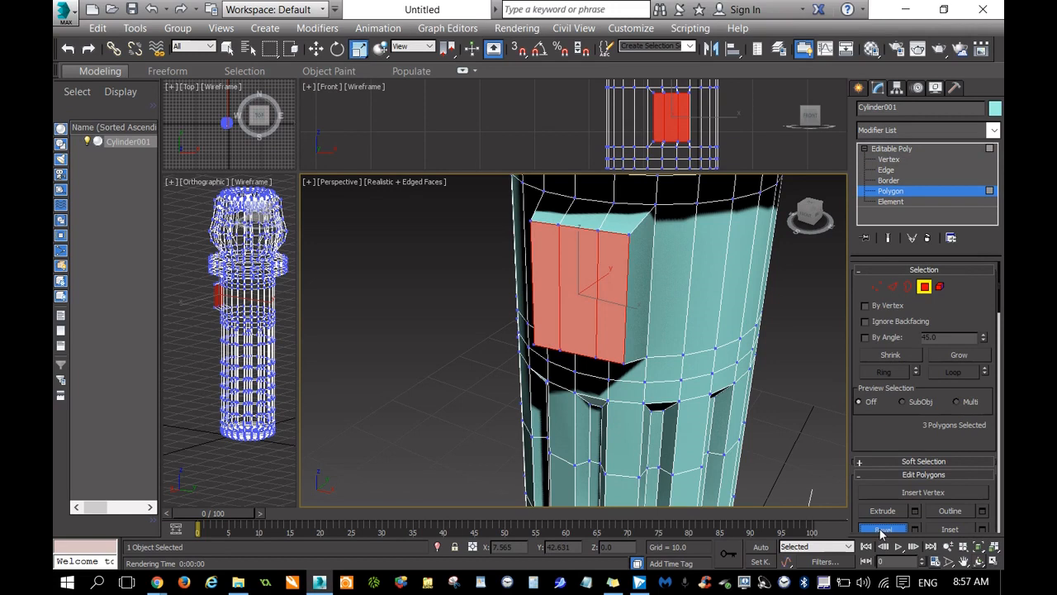
pyautogui.moveTo(619, 298); pyautogui.dragTo(620, 297)
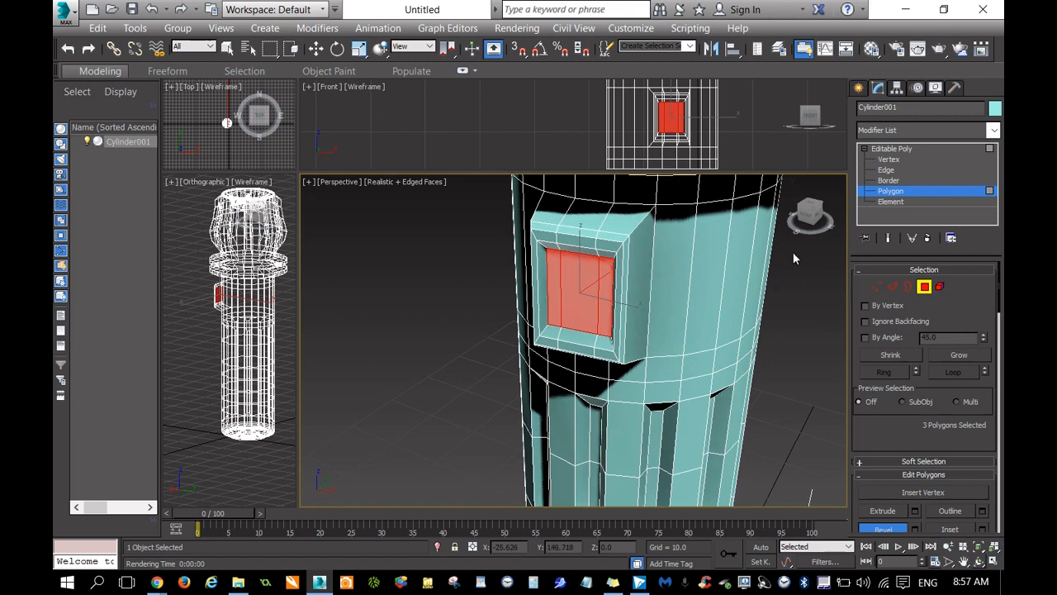
# Render the perspective view of the upper hilt to check the recessed side block, and close the render.
pyautogui.scroll(-10, 792, 252)
pyautogui.click(963, 560)
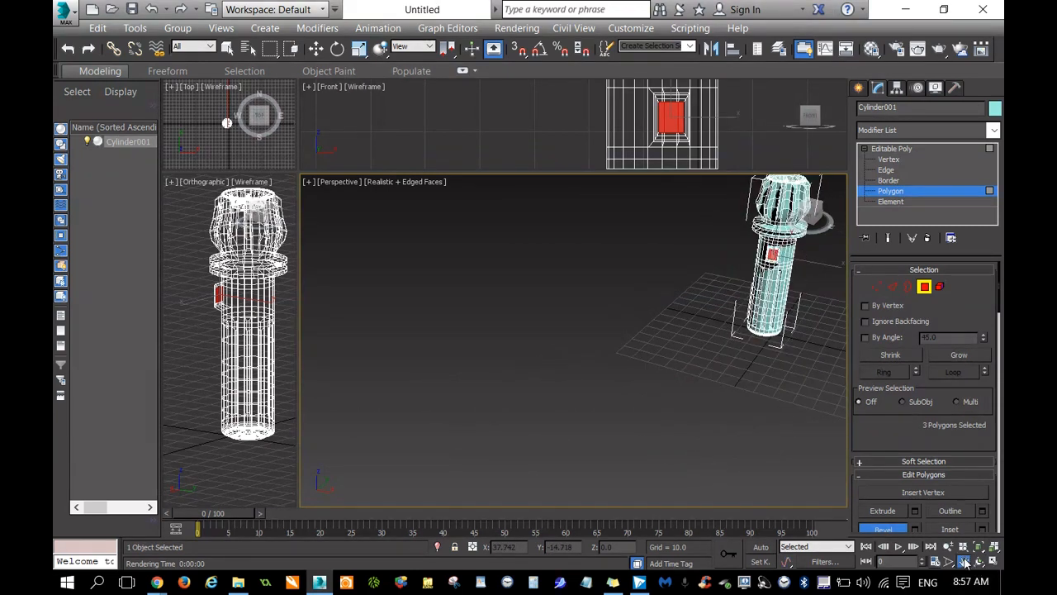
pyautogui.moveTo(776, 252); pyautogui.dragTo(602, 355)
pyautogui.moveTo(814, 215); pyautogui.dragTo(783, 205)
pyautogui.scroll(5, 685, 276)
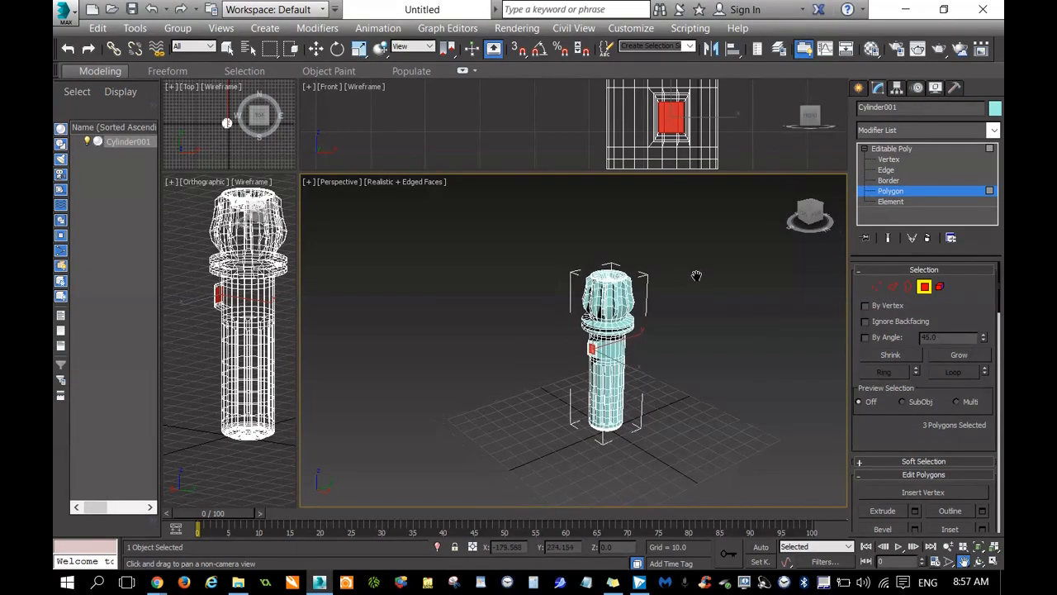
pyautogui.moveTo(696, 272); pyautogui.dragTo(772, 223)
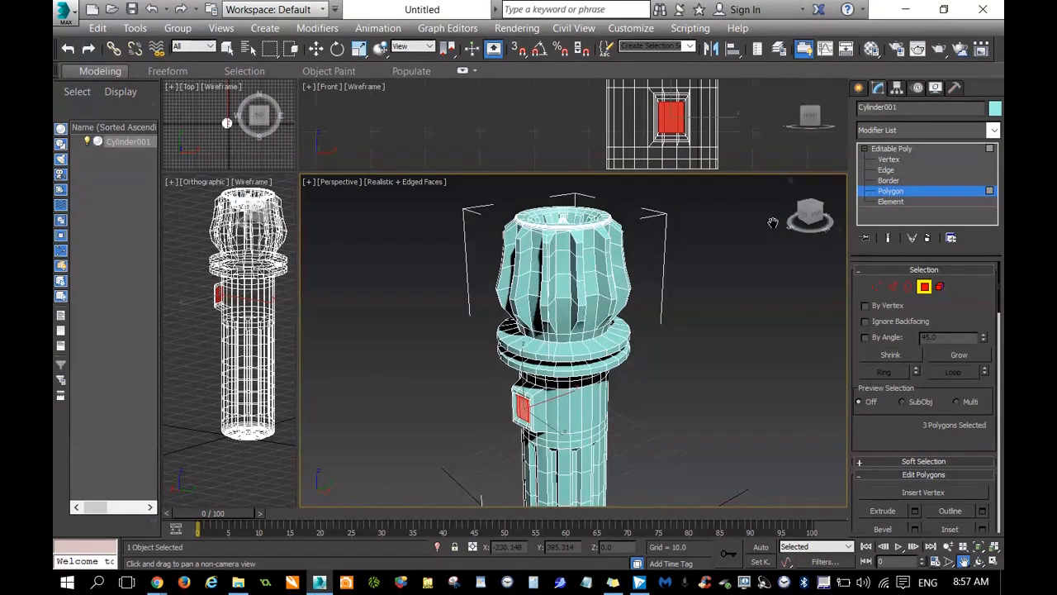
pyautogui.hotkey('shift', 'q')
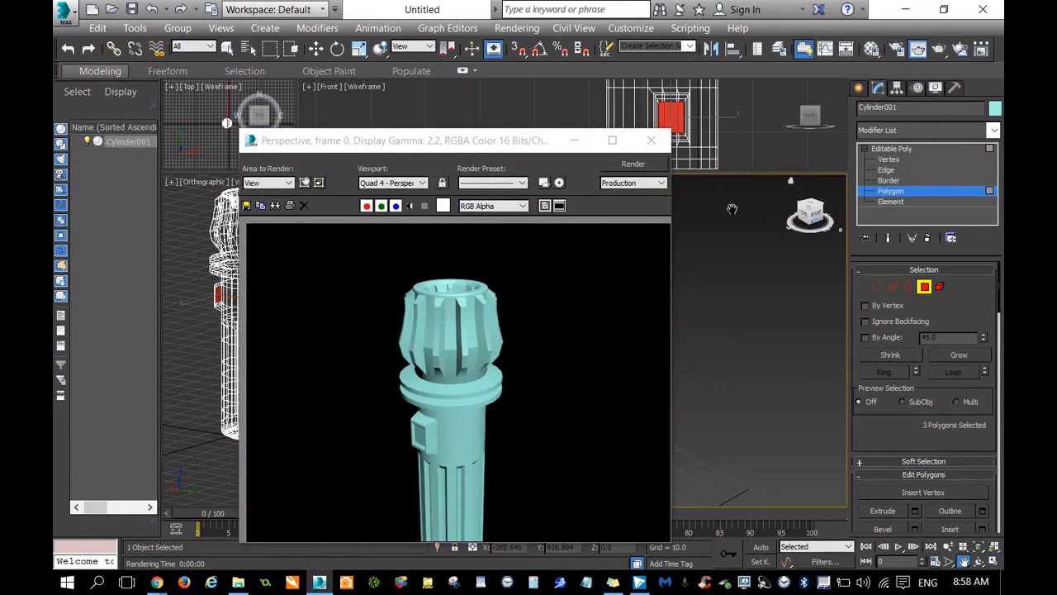
pyautogui.click(651, 140)
# Select the full ring of vertical edges in the band directly below the side block.
pyautogui.click(809, 216)
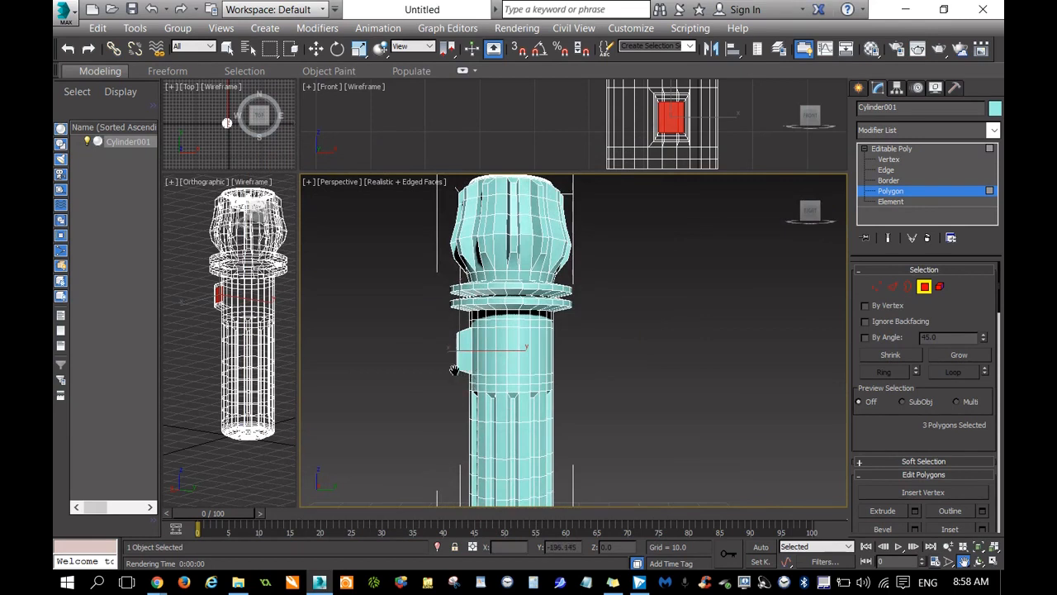
pyautogui.moveTo(573, 391); pyautogui.dragTo(703, 345, button='middle')
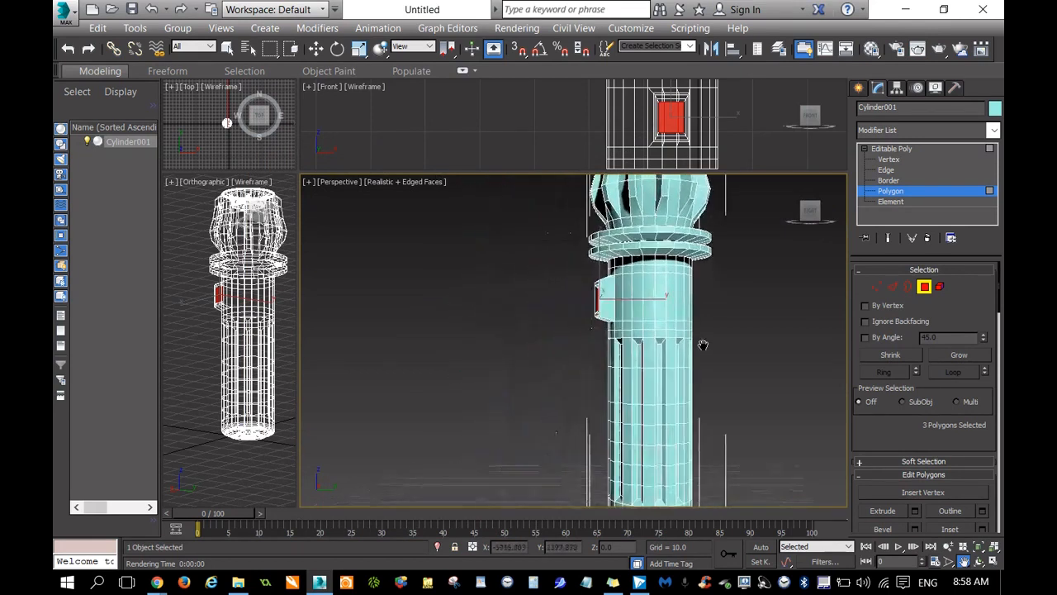
pyautogui.scroll(6, 627, 330)
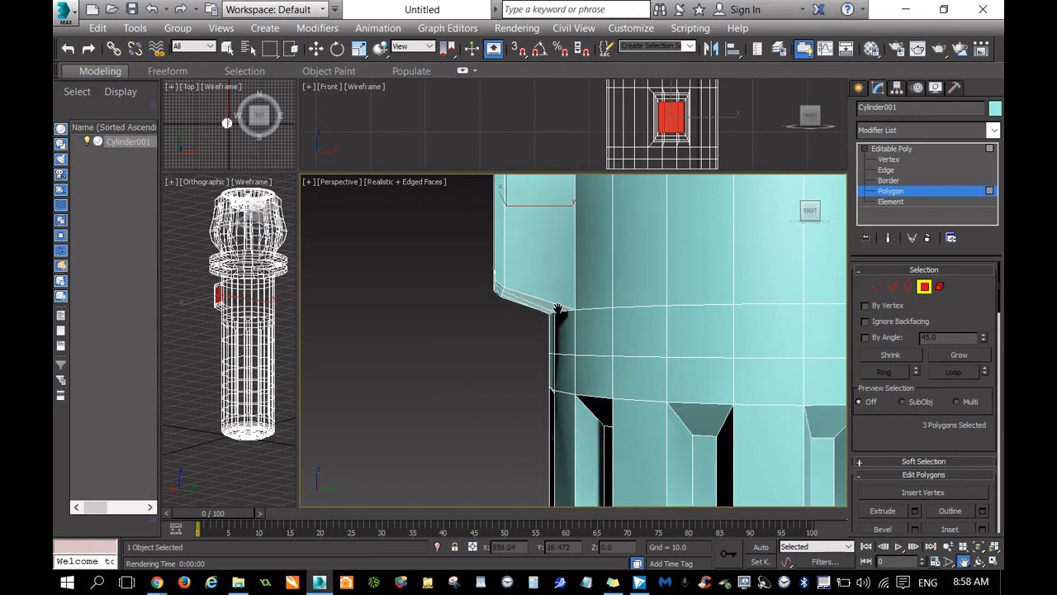
pyautogui.moveTo(634, 327); pyautogui.dragTo(610, 325, button='middle')
pyautogui.scroll(-4, 529, 348)
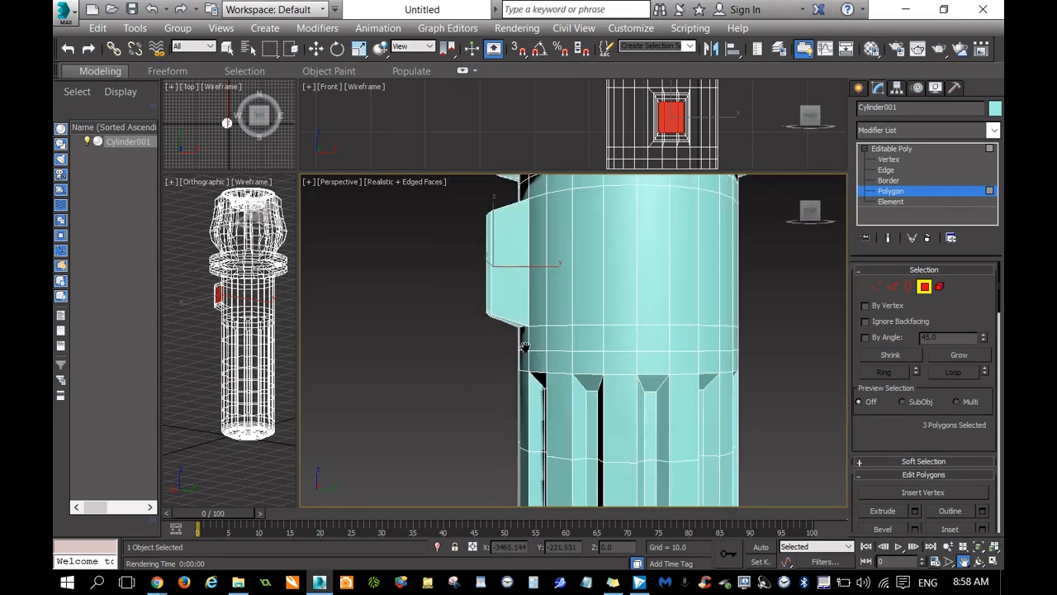
pyautogui.moveTo(542, 348); pyautogui.dragTo(458, 322, button='middle')
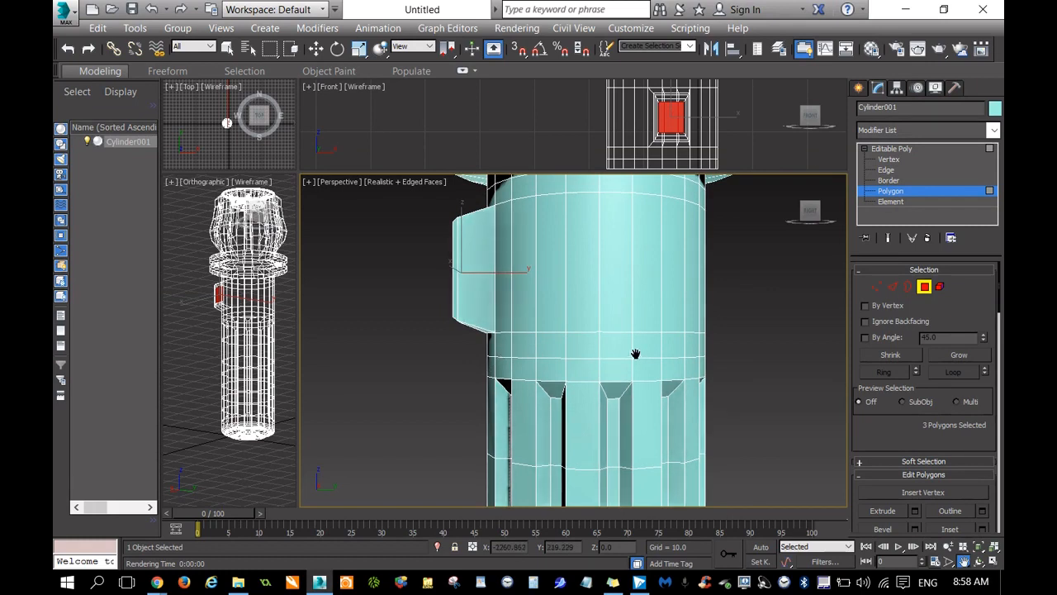
pyautogui.moveTo(633, 358); pyautogui.dragTo(609, 349, button='middle')
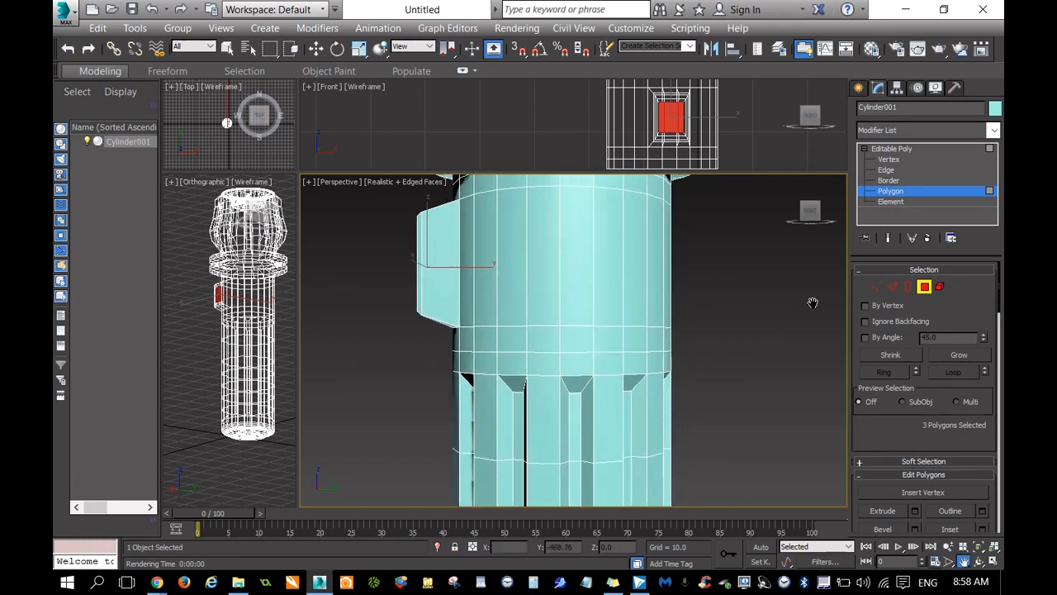
pyautogui.click(886, 169)
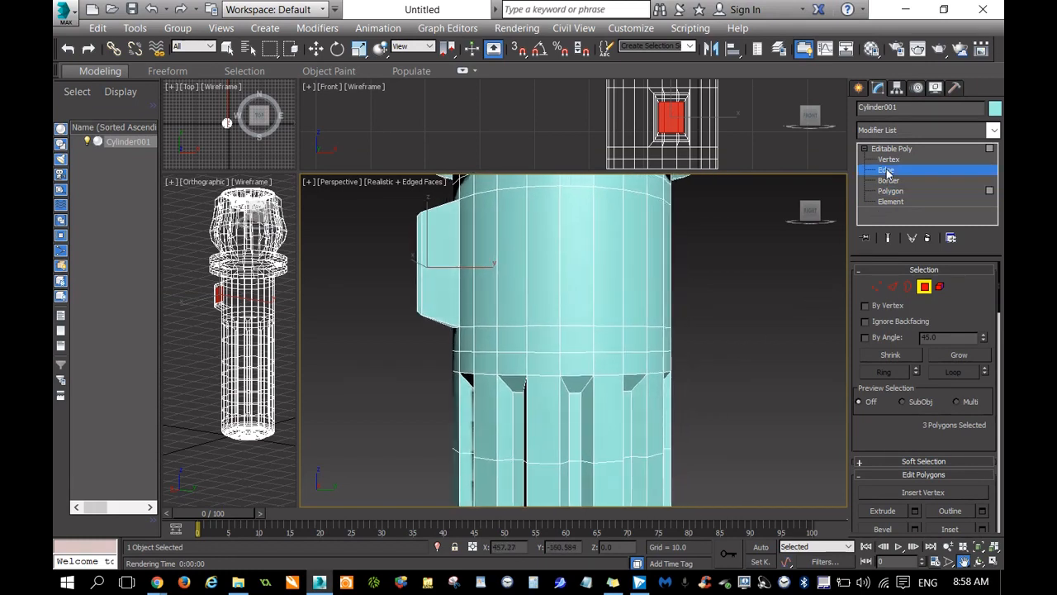
pyautogui.click(498, 340)
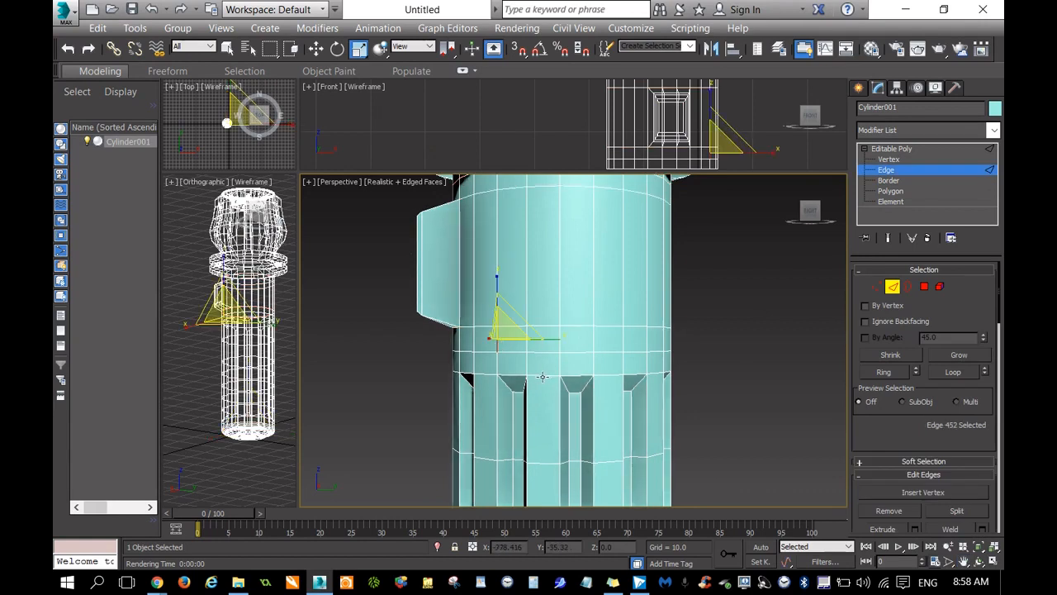
pyautogui.click(883, 372)
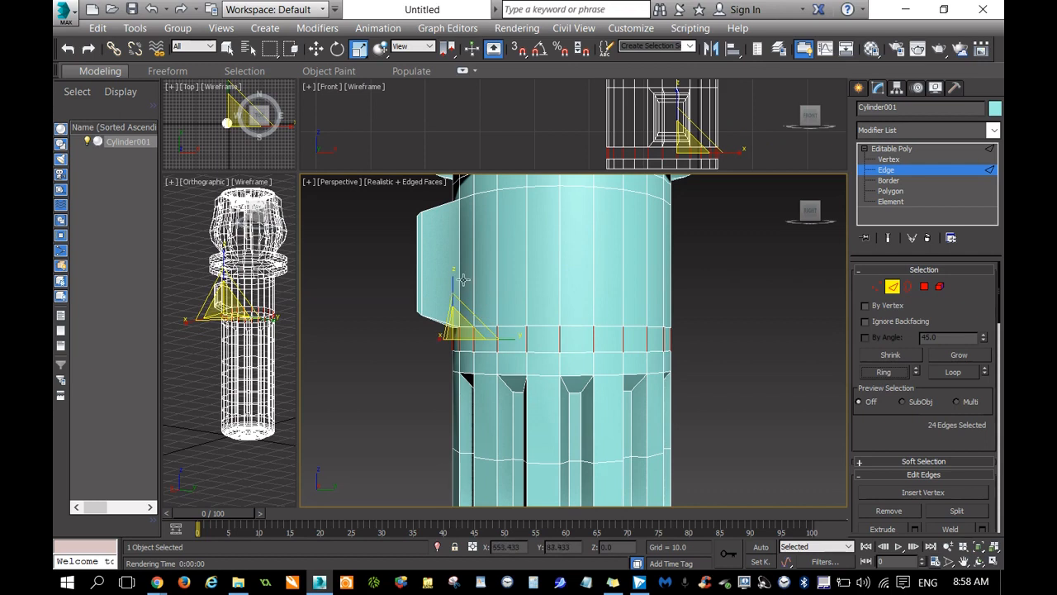
# Scale the selected edge ring vertically into a narrow band and move it down close to the shaft grooves.
pyautogui.moveTo(463, 280); pyautogui.dragTo(463, 328)
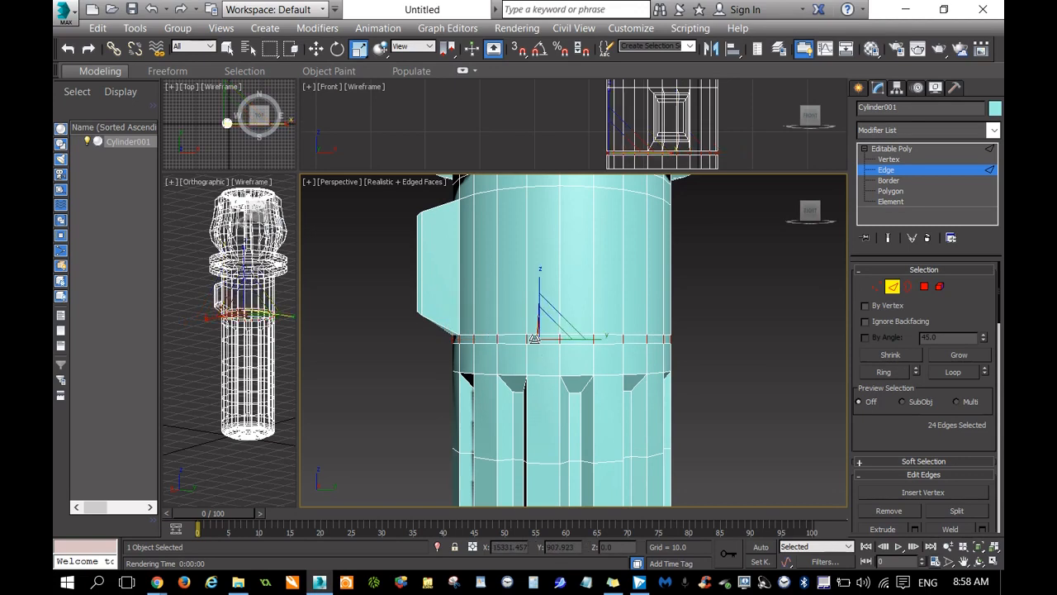
pyautogui.rightClick(535, 338)
pyautogui.click(568, 349)
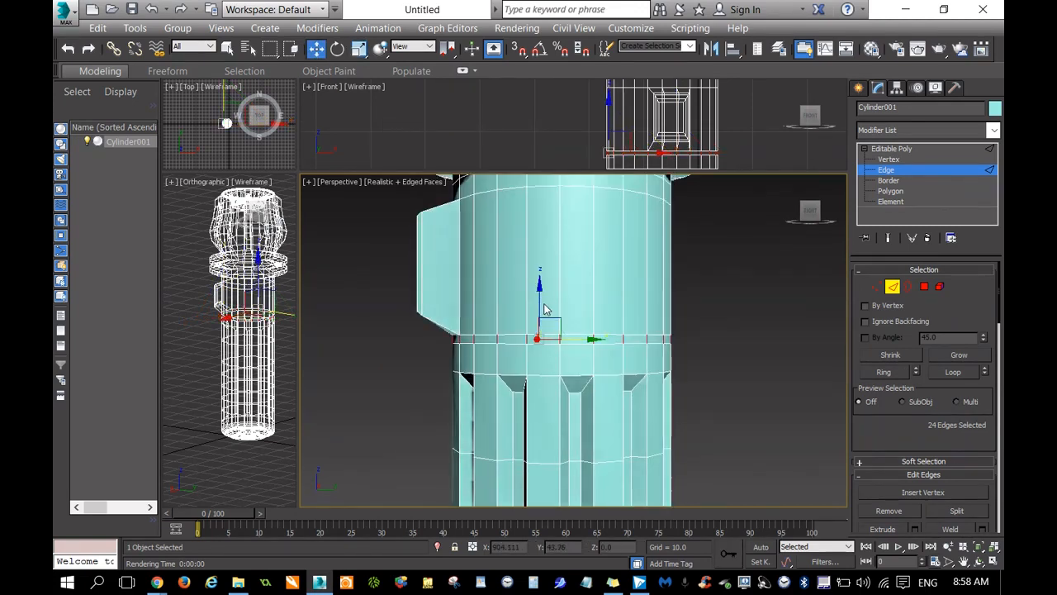
pyautogui.moveTo(539, 294); pyautogui.dragTo(542, 318)
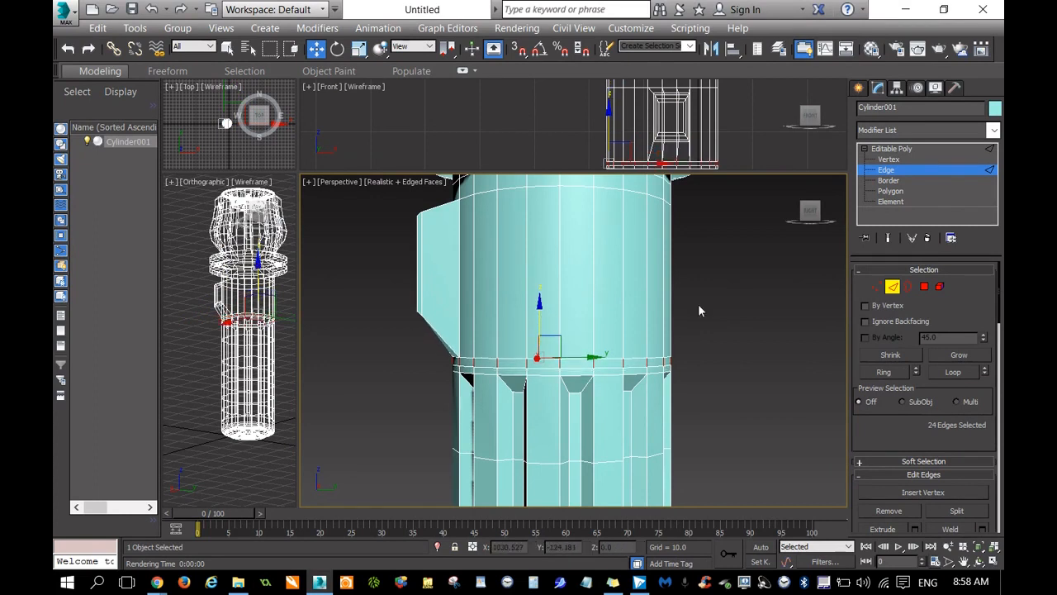
# Enlarge the Front viewport and frame the two raised rings above the side block.
pyautogui.moveTo(810, 213); pyautogui.dragTo(817, 212)
pyautogui.keyDown('alt'); pyautogui.moveTo(676, 398); pyautogui.dragTo(780, 416, button='middle'); pyautogui.keyUp('alt')
pyautogui.moveTo(832, 215); pyautogui.dragTo(810, 214)
pyautogui.click(963, 561)
pyautogui.moveTo(744, 312); pyautogui.dragTo(781, 382)
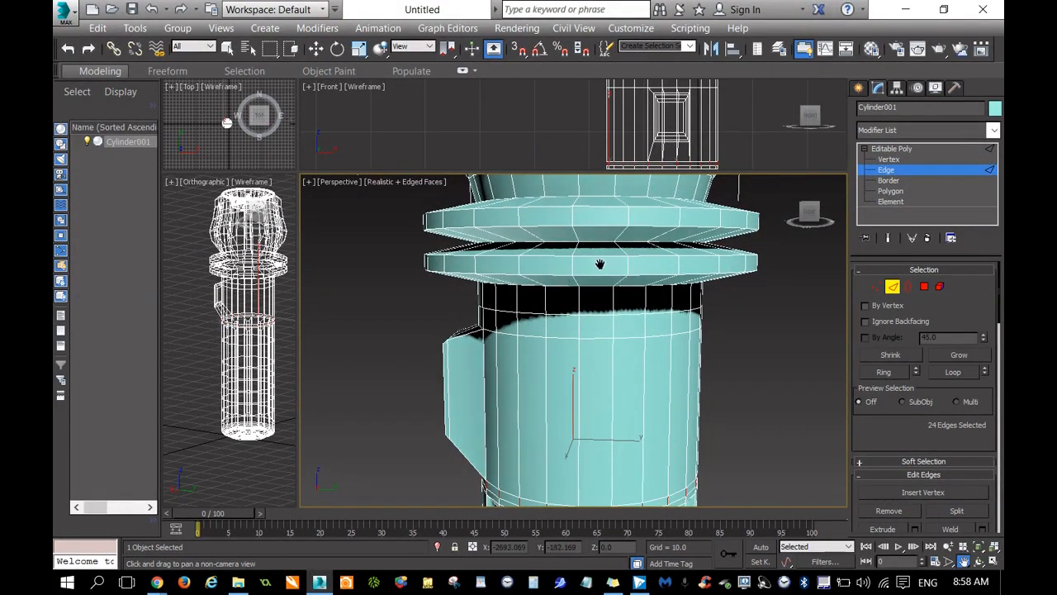
pyautogui.moveTo(561, 328); pyautogui.dragTo(562, 311)
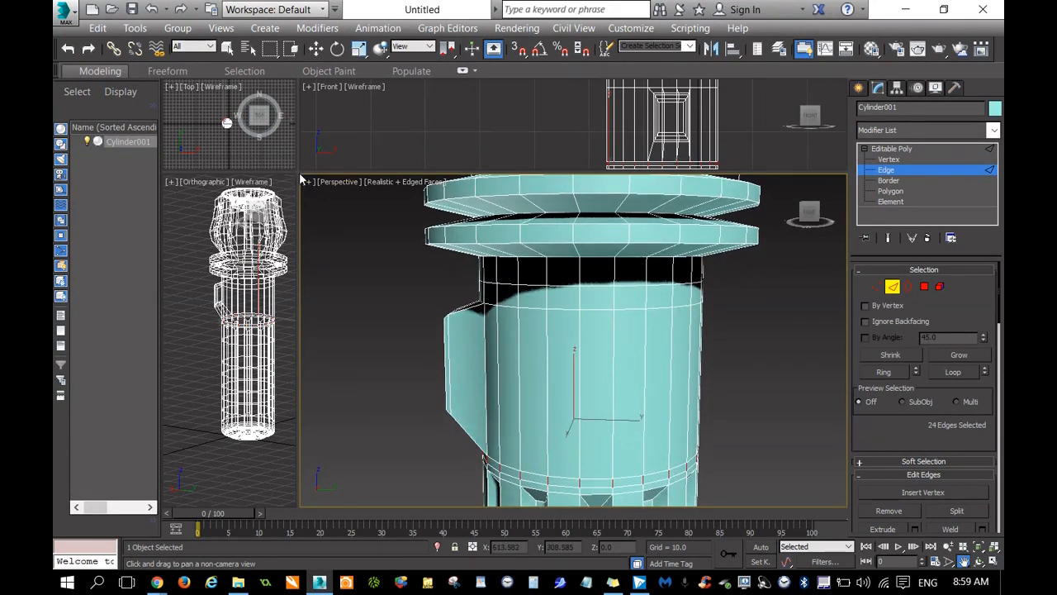
pyautogui.moveTo(304, 175); pyautogui.dragTo(281, 452)
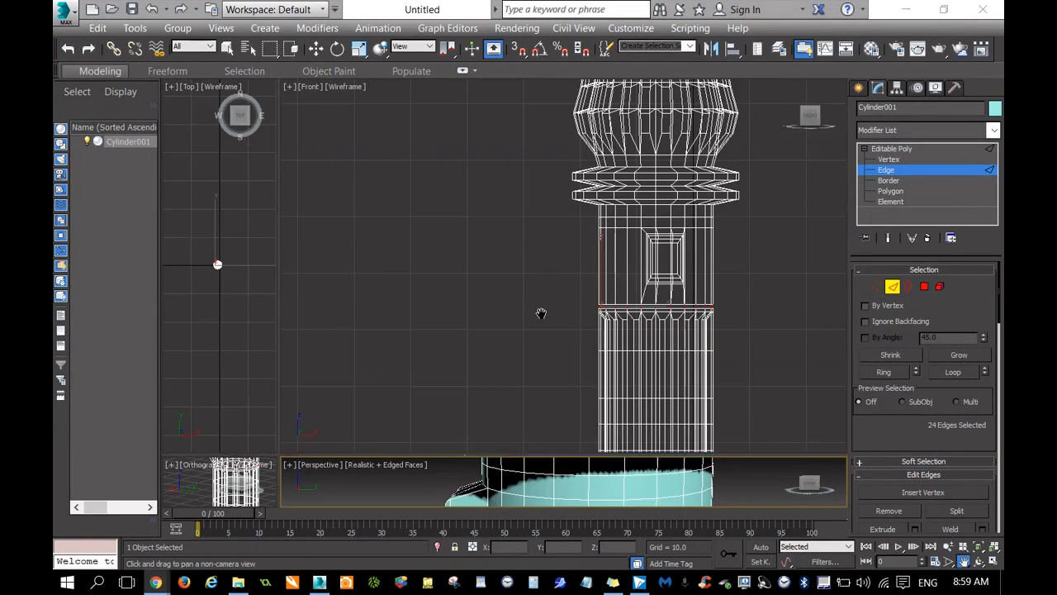
pyautogui.moveTo(566, 227); pyautogui.dragTo(481, 249)
pyautogui.scroll(8, 481, 248)
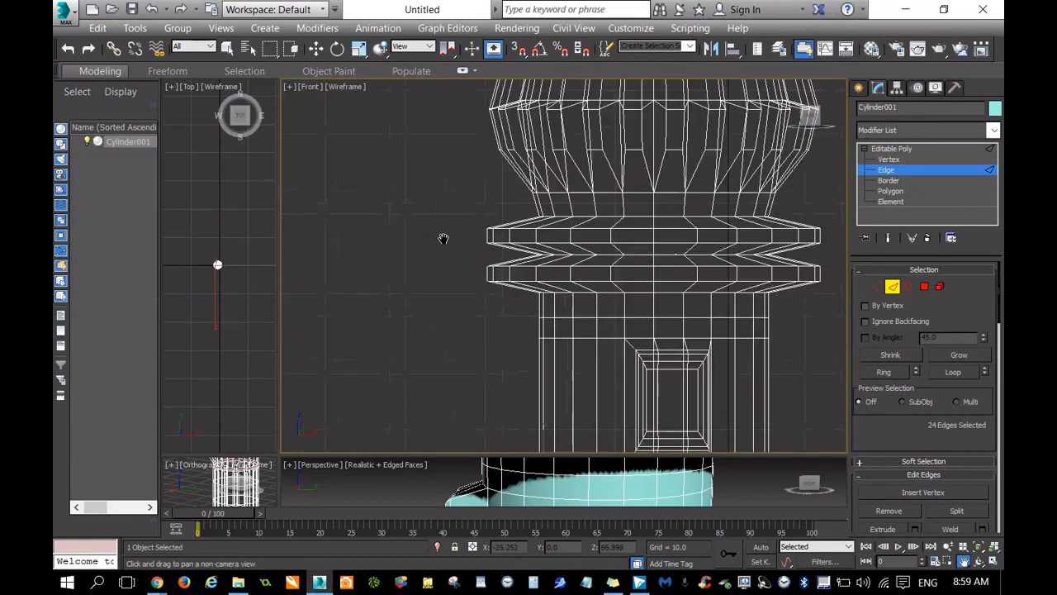
pyautogui.moveTo(356, 232); pyautogui.dragTo(350, 232)
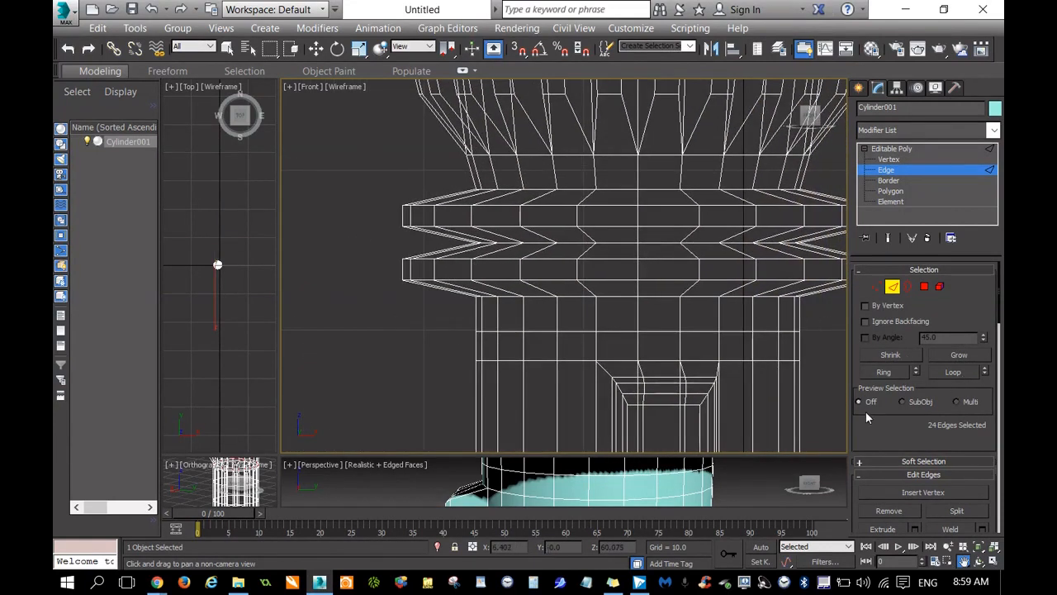
# Select the full edge loop beneath the lower raised ring and move it about 1.9 units down toward the side block.
pyautogui.press('w')
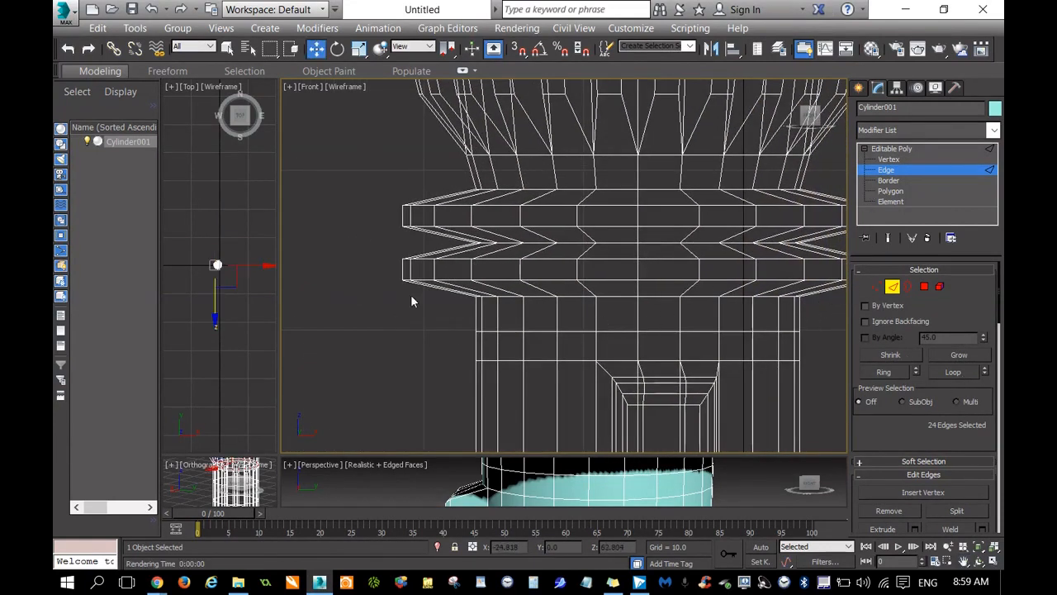
pyautogui.click(571, 296)
pyautogui.click(954, 373)
pyautogui.moveTo(637, 247); pyautogui.dragTo(638, 279)
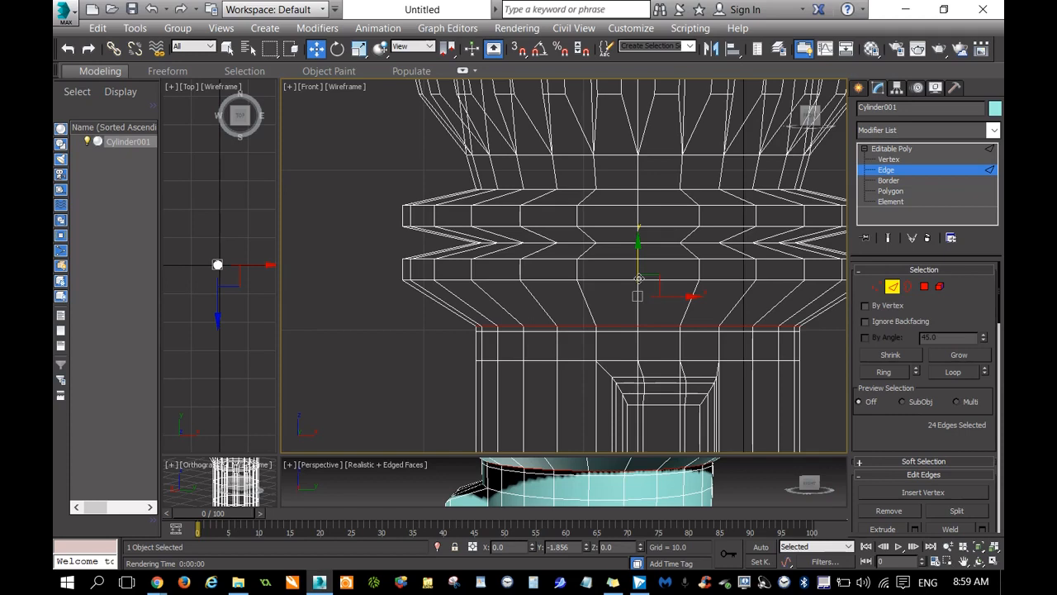
# Select the full inner edge loop of the groove between the two raised rings and activate Scale.
pyautogui.click(613, 243)
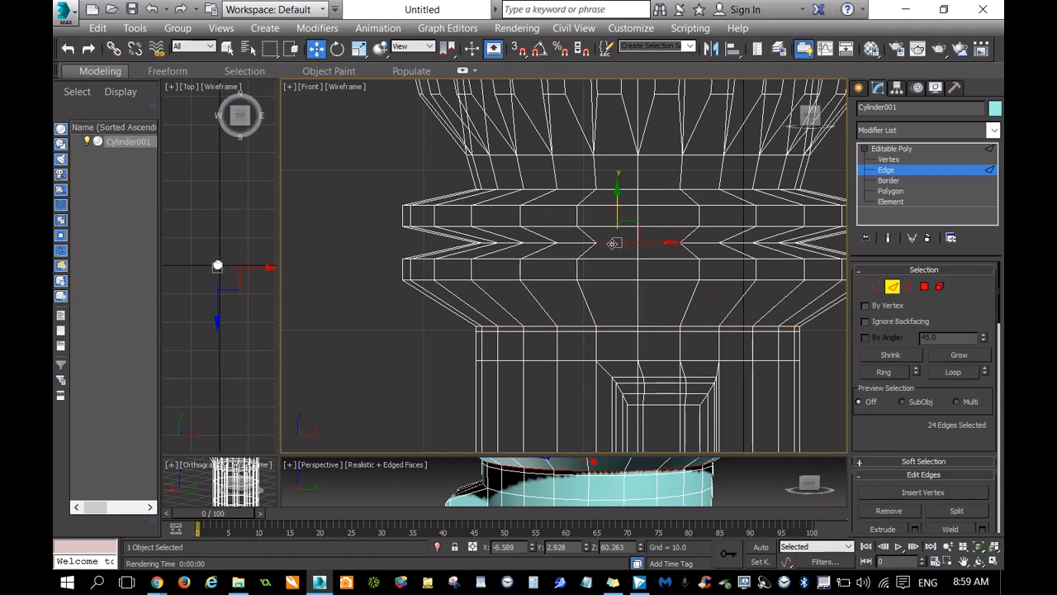
pyautogui.click(953, 373)
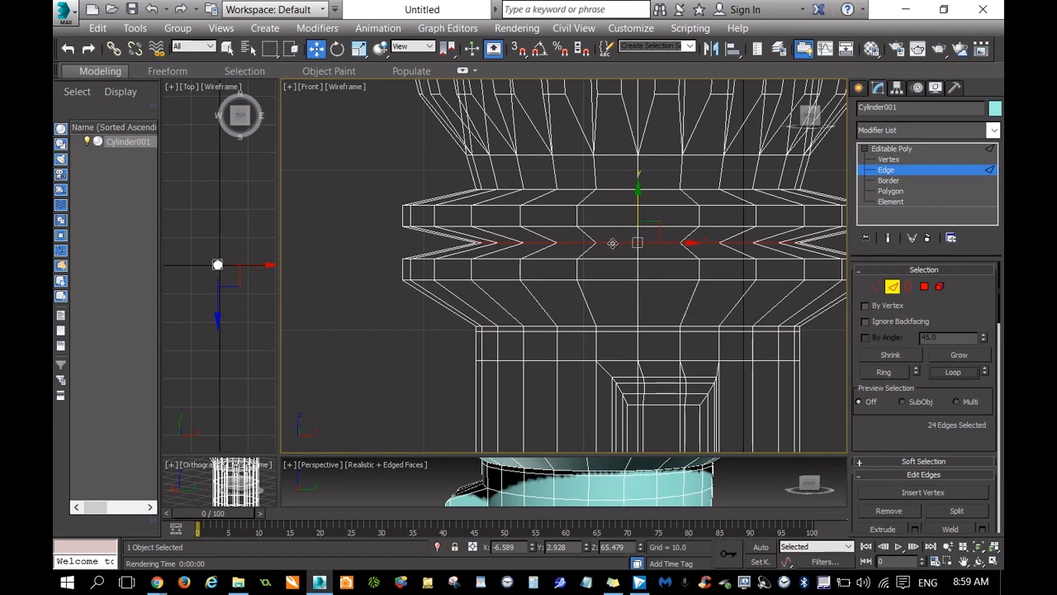
pyautogui.scroll(-5, 613, 244)
pyautogui.scroll(5, 616, 241)
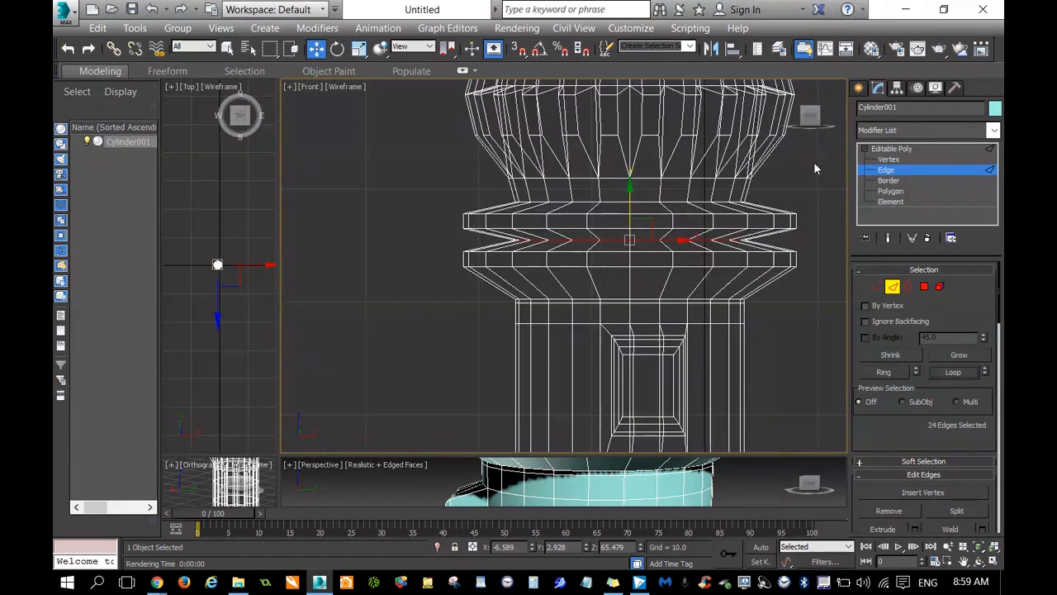
pyautogui.moveTo(811, 117); pyautogui.dragTo(811, 138)
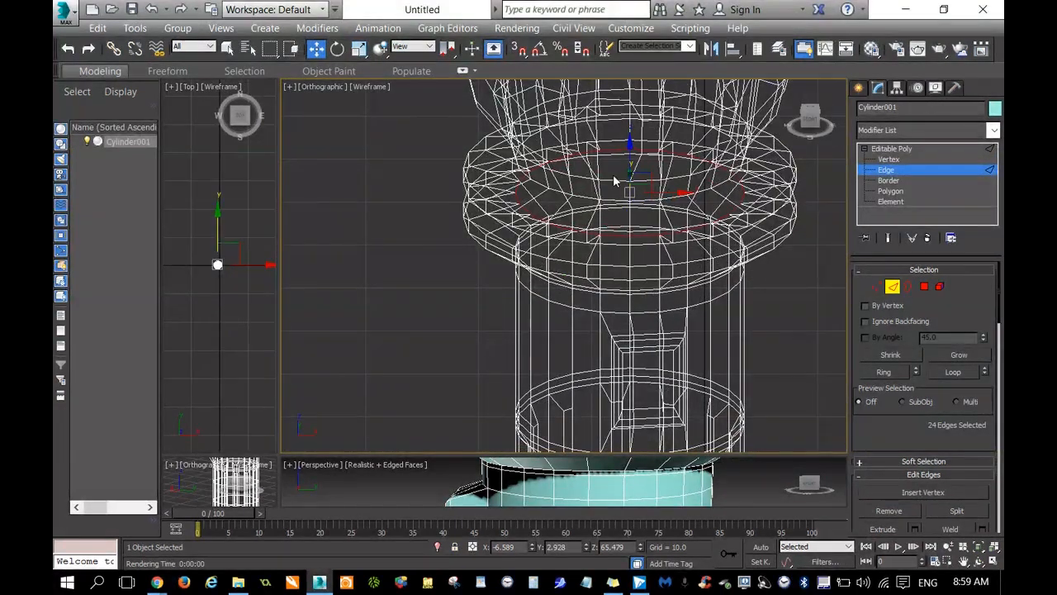
pyautogui.rightClick(613, 218)
pyautogui.click(632, 261)
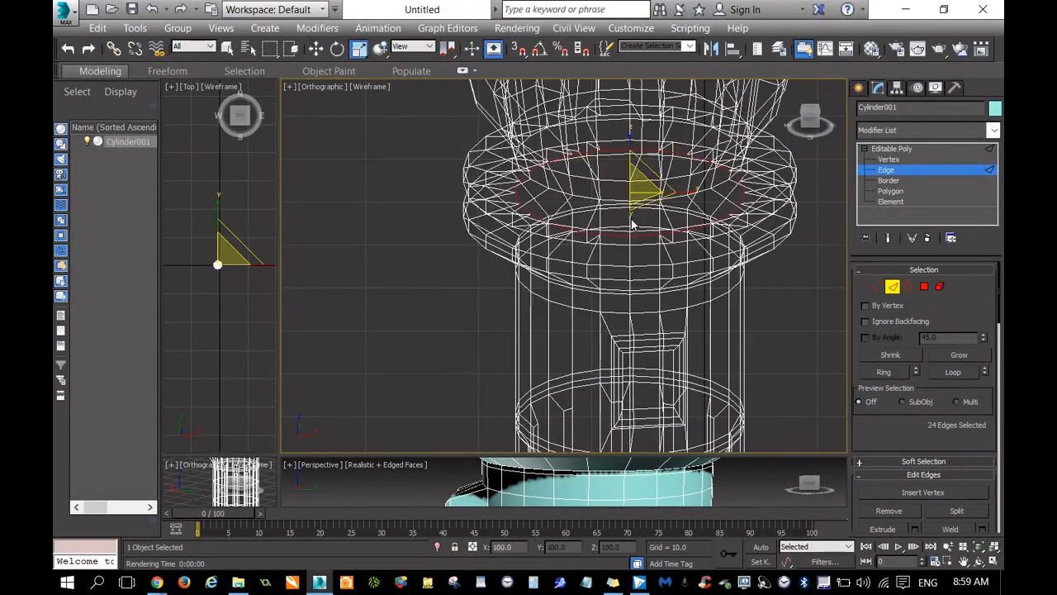
pyautogui.moveTo(662, 180); pyautogui.dragTo(703, 96)
pyautogui.hotkey('ctrl', 'z')
pyautogui.moveTo(642, 157); pyautogui.dragTo(661, 147)
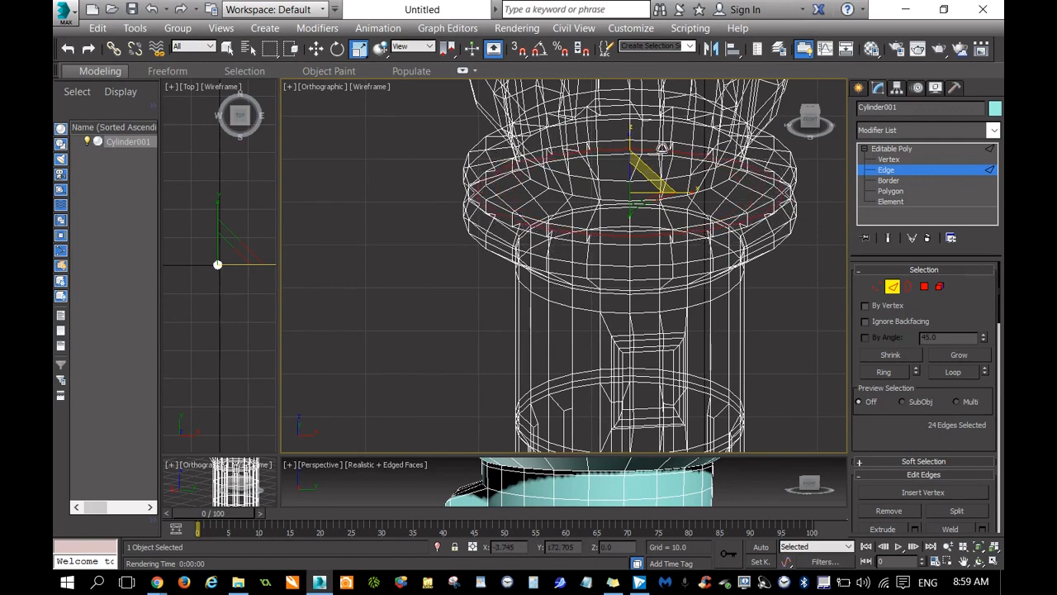
pyautogui.hotkey('ctrl', 'z')
# Scale the groove's inner edge loop outward to make the gap between the raised rings shallower, and return to the Right view.
pyautogui.moveTo(808, 122)
pyautogui.mouseDown()
pyautogui.moveTo(809, 148)
pyautogui.moveTo(810, 135)
pyautogui.mouseUp()
pyautogui.moveTo(644, 261); pyautogui.dragTo(623, 271)
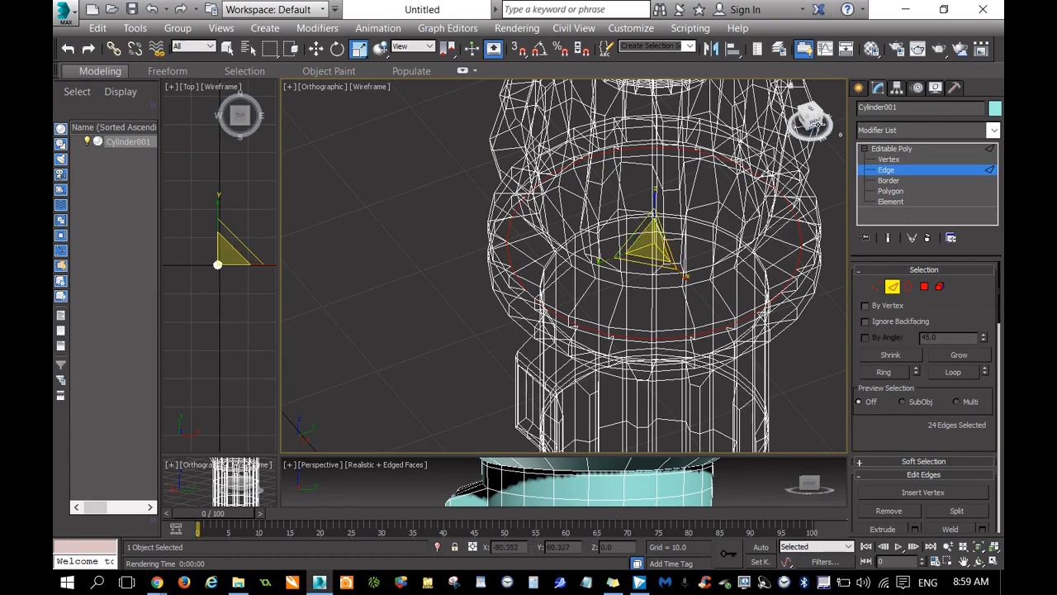
pyautogui.click(815, 122)
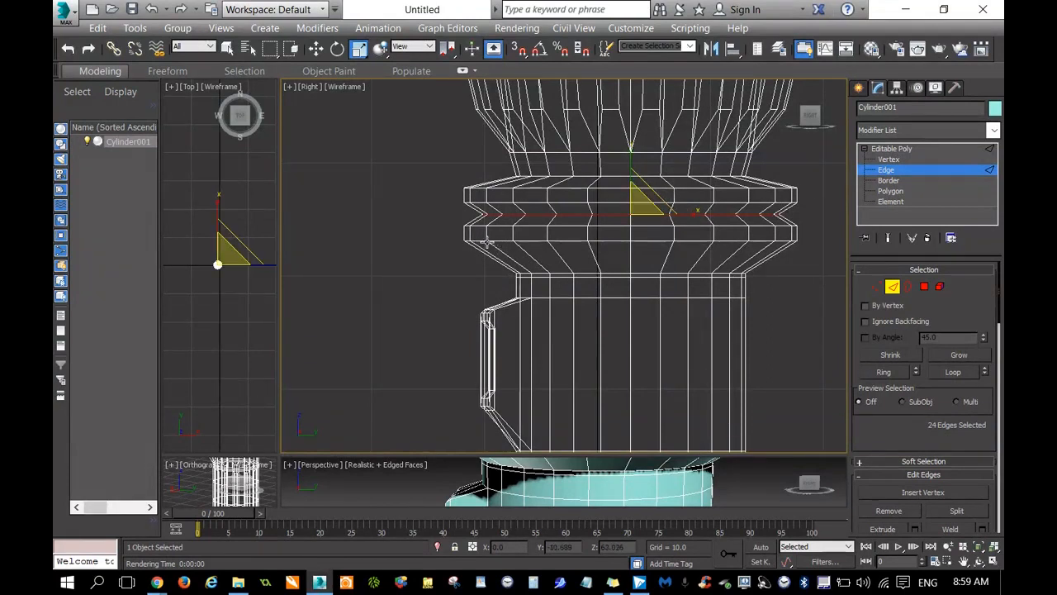
# Examine the side block, grooved shaft and end cap in wireframe, and the proportions of the whole hilt.
pyautogui.click(964, 561)
pyautogui.moveTo(719, 159); pyautogui.dragTo(633, 120)
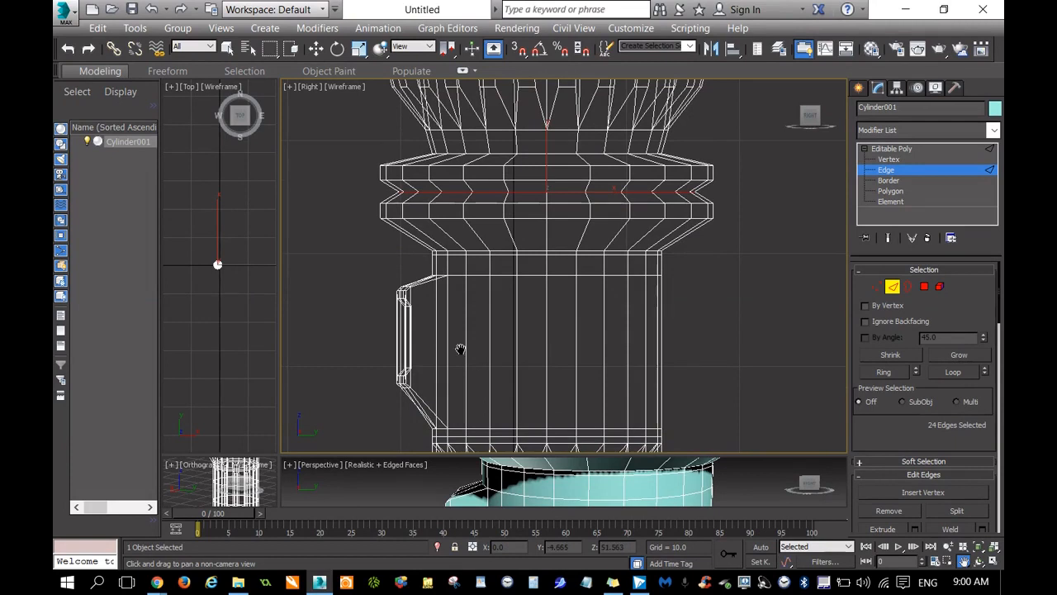
pyautogui.moveTo(455, 372); pyautogui.dragTo(469, 279)
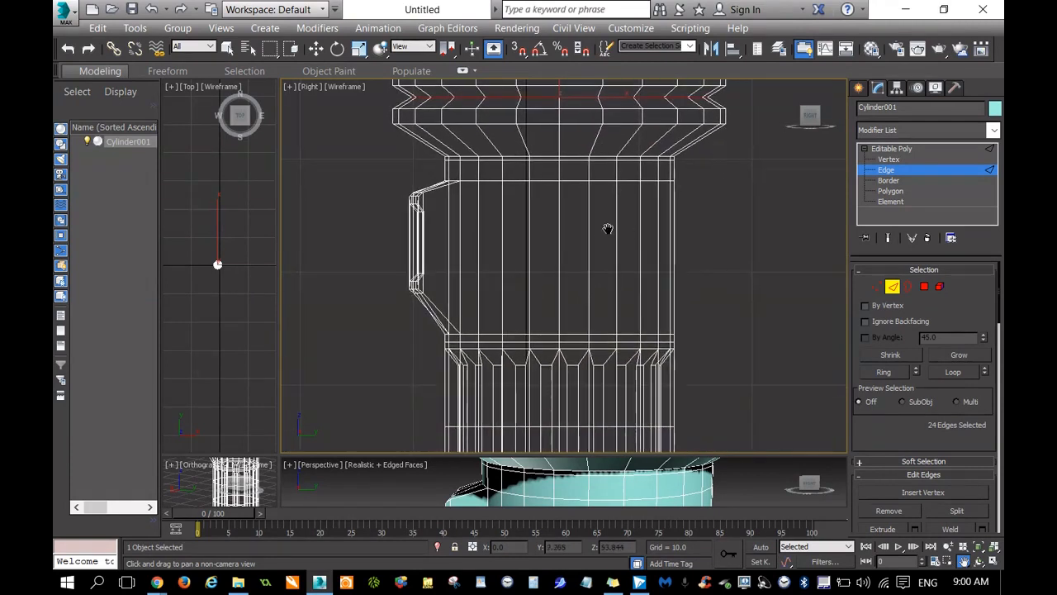
pyautogui.moveTo(525, 408); pyautogui.dragTo(511, 63)
pyautogui.moveTo(682, 369); pyautogui.dragTo(755, 460)
pyautogui.scroll(-5, 744, 380)
pyautogui.moveTo(750, 308); pyautogui.dragTo(611, 283)
pyautogui.moveTo(811, 118); pyautogui.dragTo(872, 122)
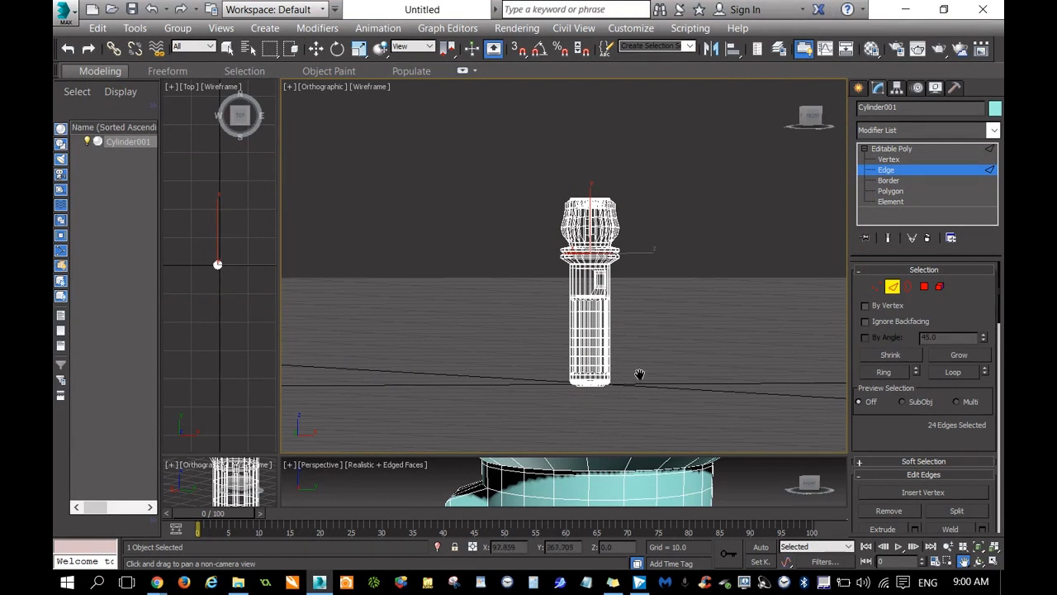
pyautogui.scroll(4, 639, 375)
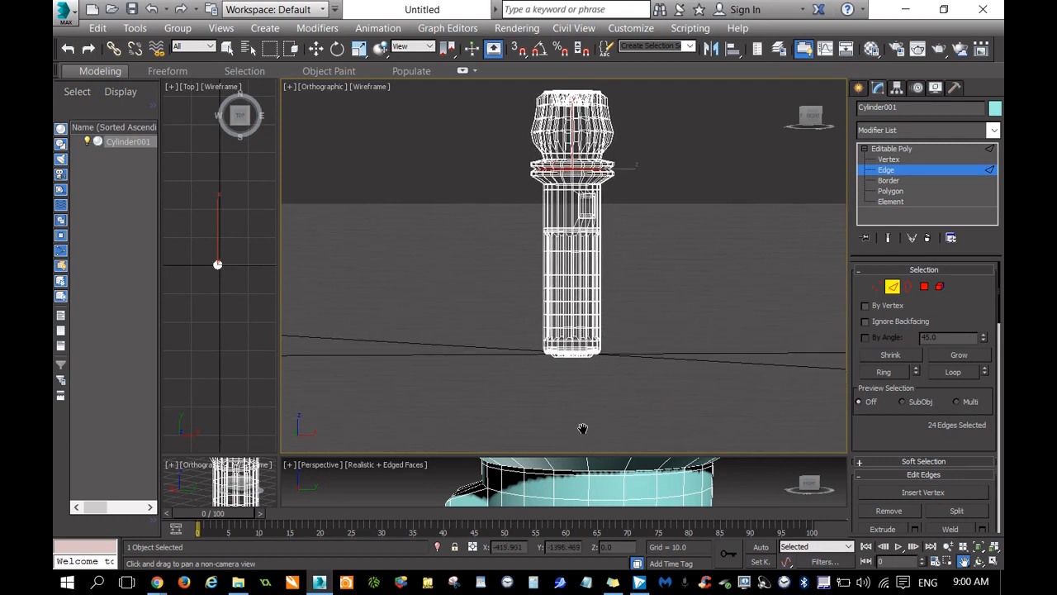
# Select all edges of the lower shaft and end cap, and enable soft selection.
pyautogui.press('r')
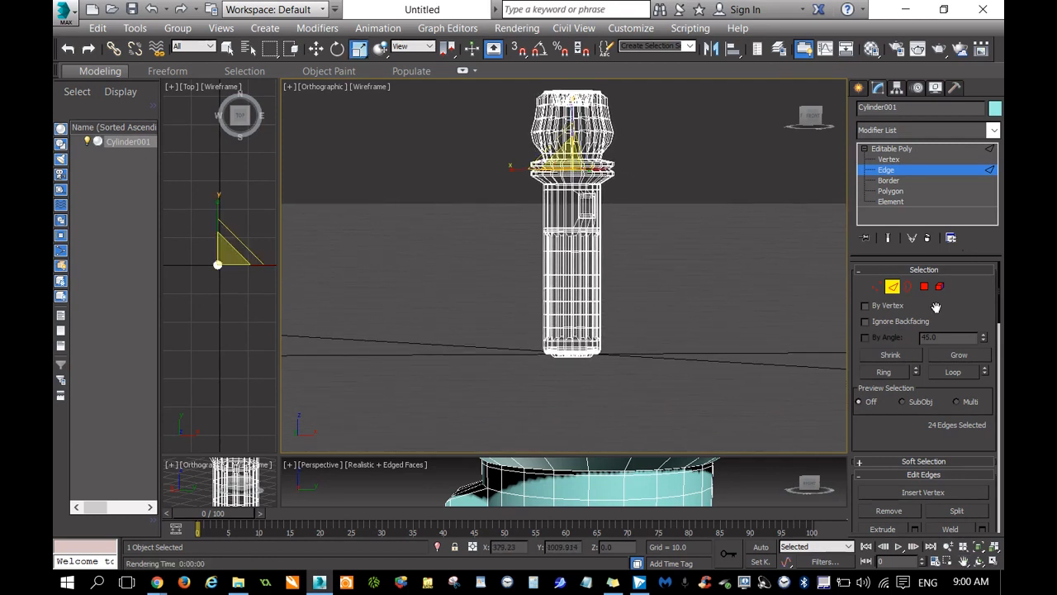
pyautogui.click(861, 463)
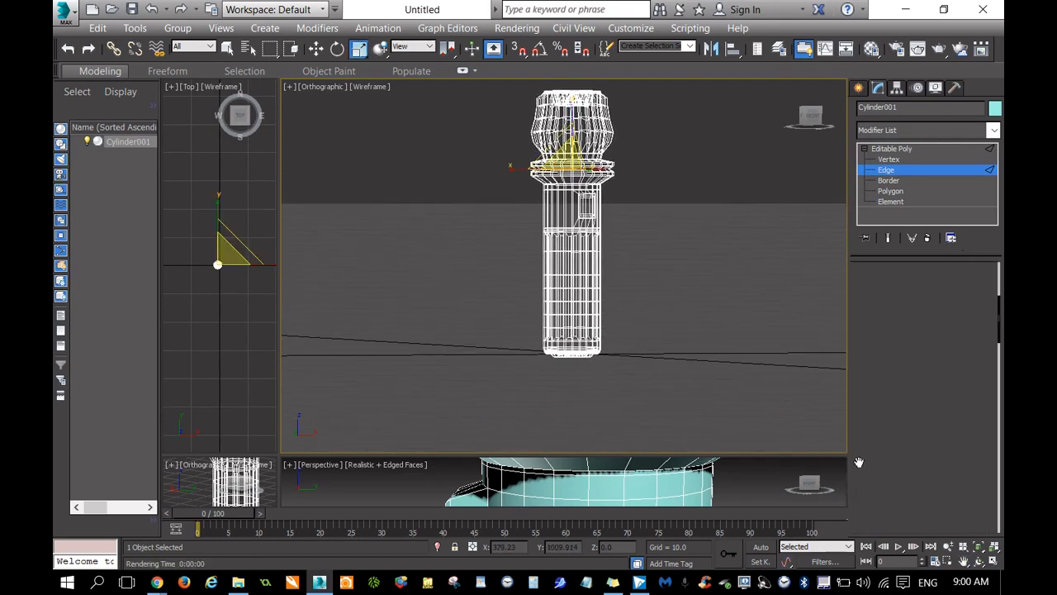
pyautogui.moveTo(500, 395); pyautogui.dragTo(674, 303)
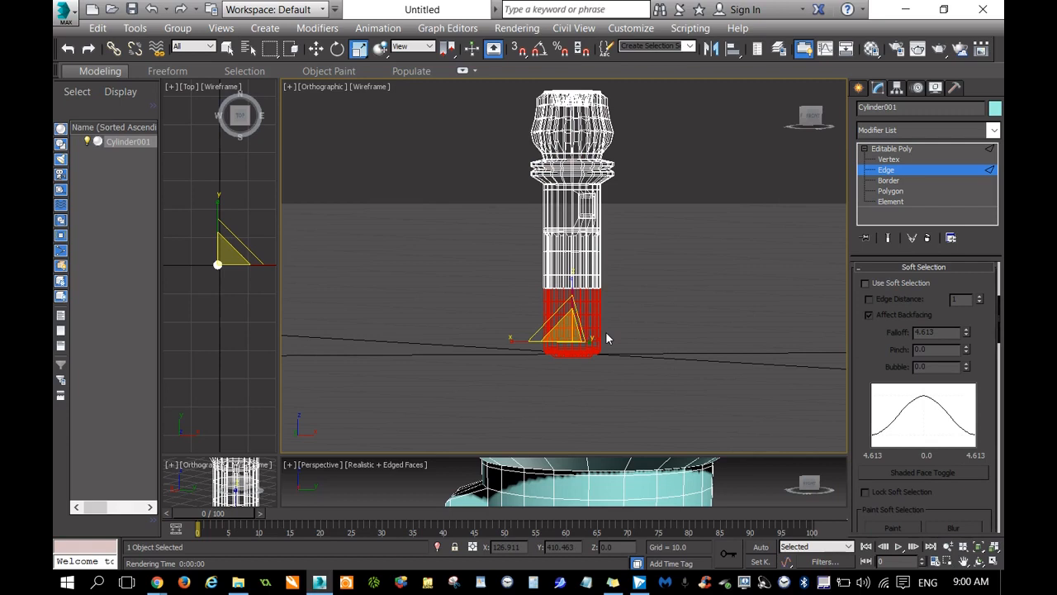
pyautogui.click(865, 283)
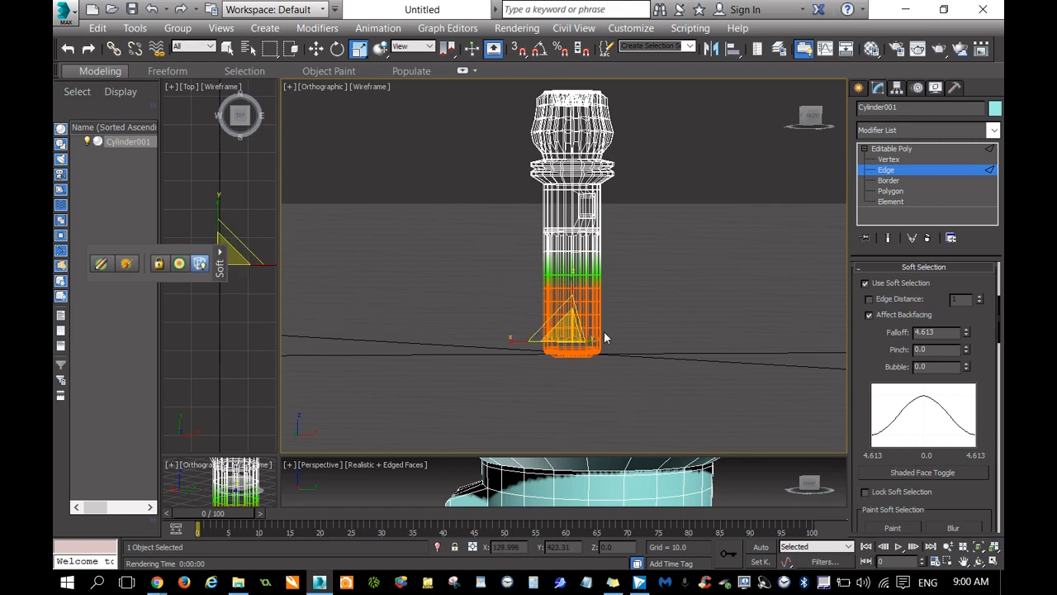
# Move the soft-selected lower shaft and end cap about 10 units down to lengthen the hilt.
pyautogui.rightClick(583, 302)
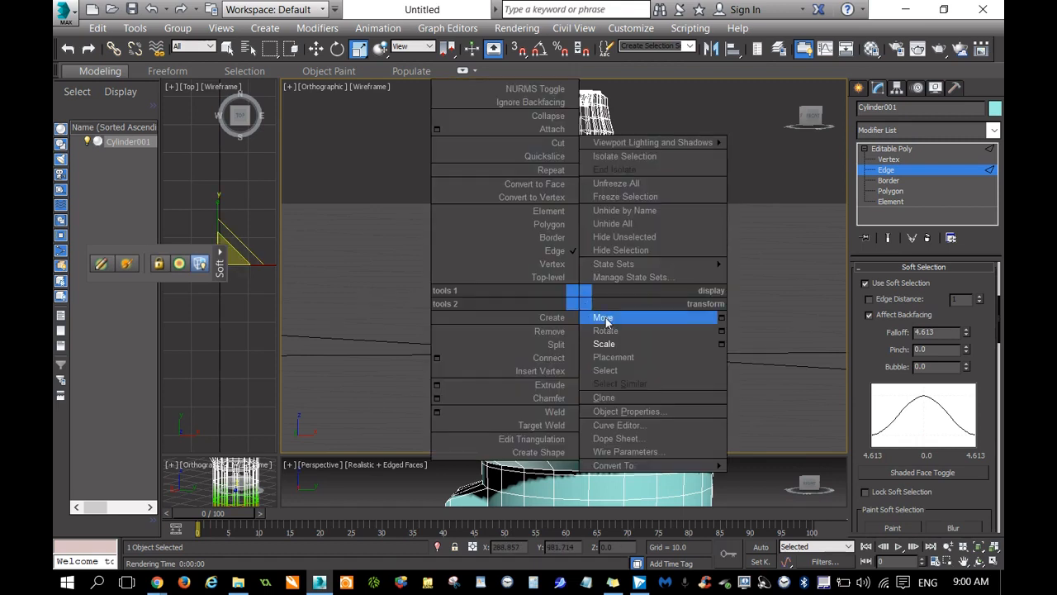
pyautogui.click(604, 318)
pyautogui.moveTo(571, 306)
pyautogui.mouseDown()
pyautogui.moveTo(572, 339)
pyautogui.moveTo(582, 302)
pyautogui.mouseUp()
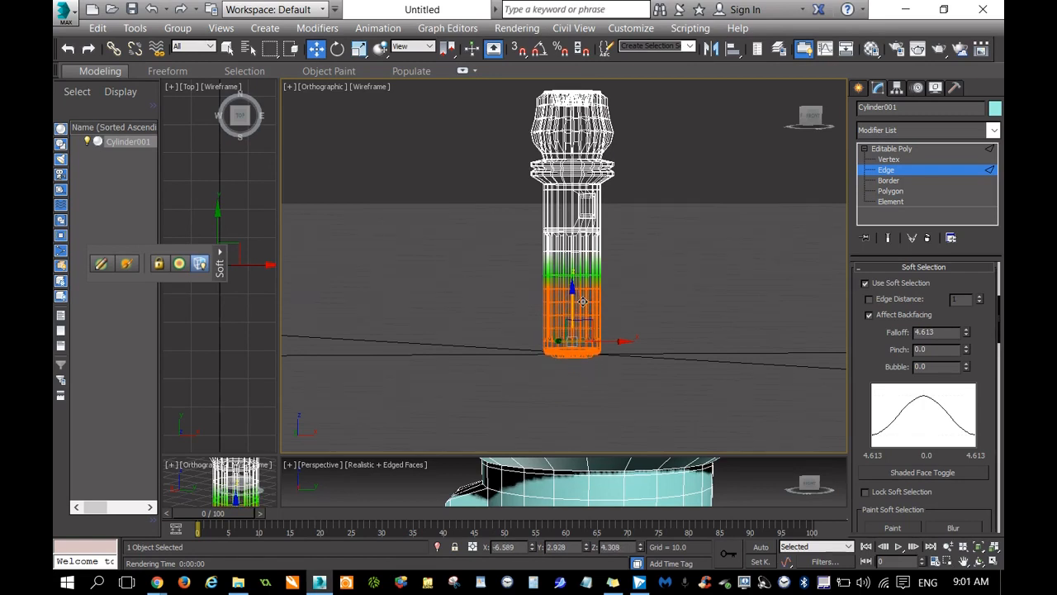
pyautogui.scroll(6, 582, 301)
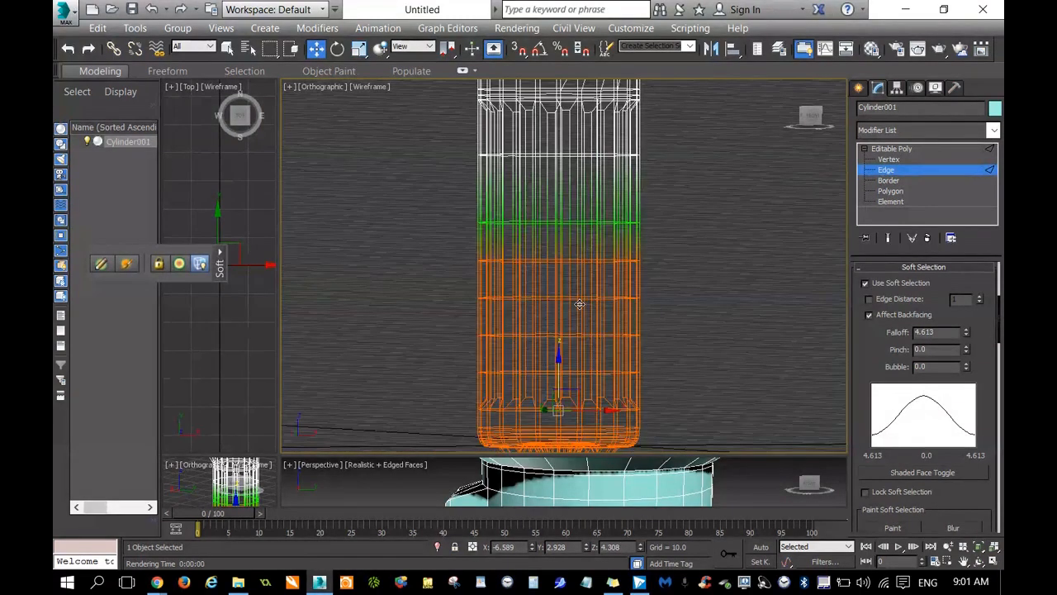
pyautogui.scroll(-2, 580, 305)
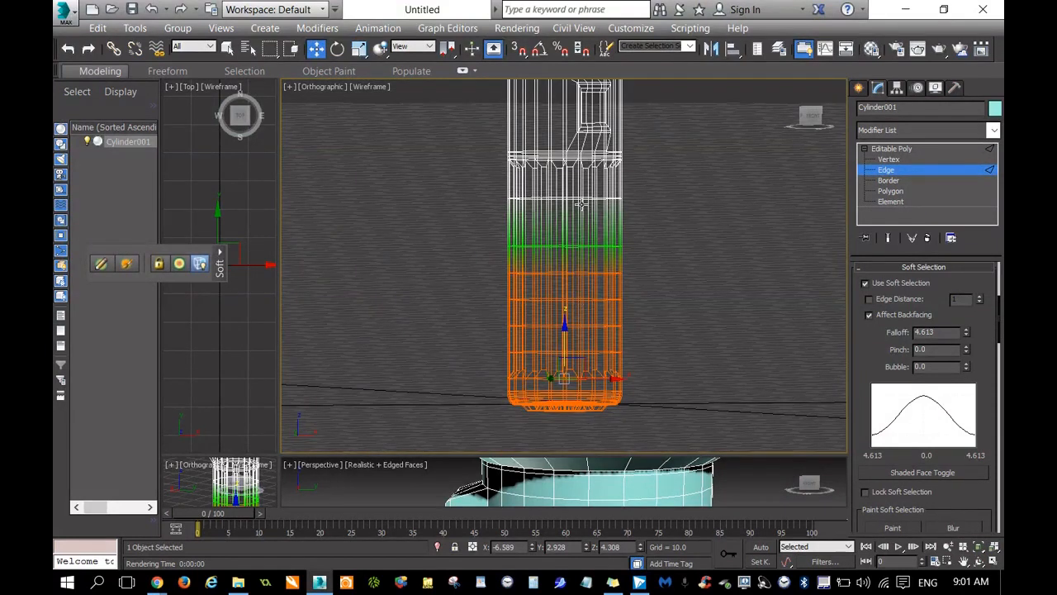
pyautogui.moveTo(564, 333); pyautogui.dragTo(565, 391)
pyautogui.scroll(-4, 552, 350)
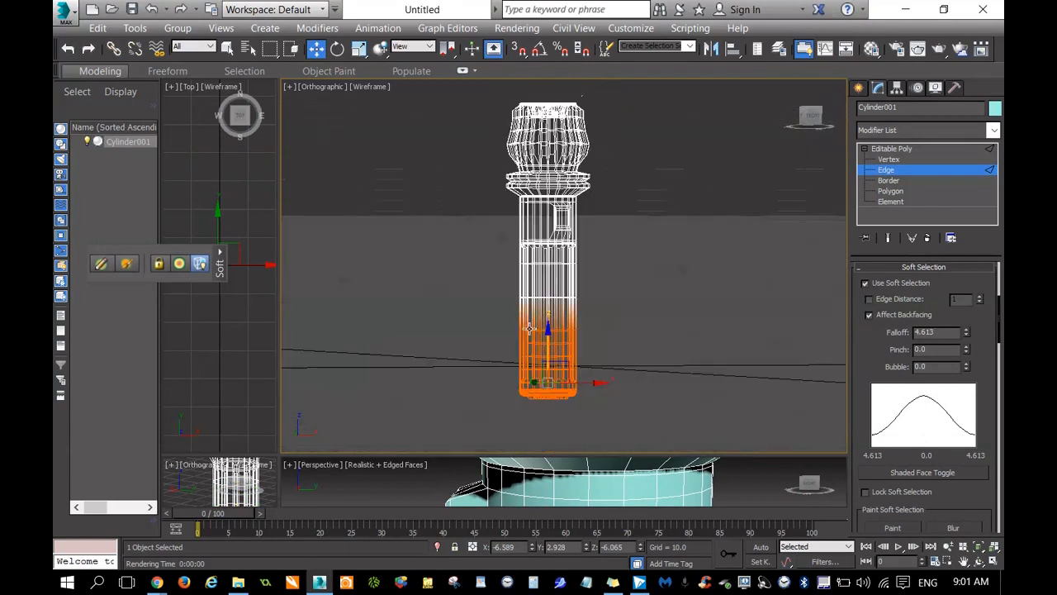
pyautogui.click(548, 333)
pyautogui.click(547, 342)
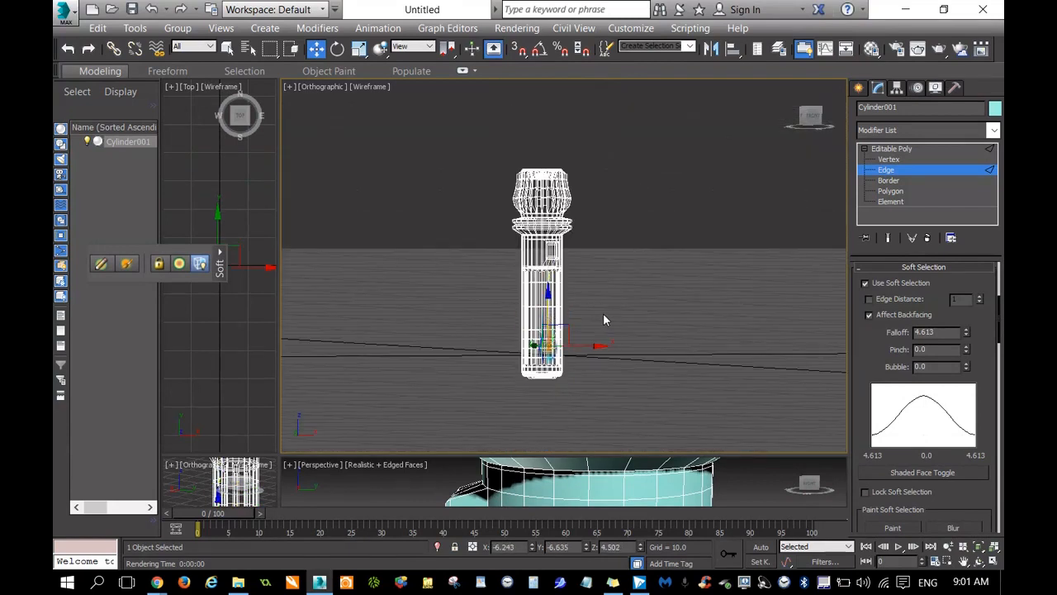
pyautogui.hotkey('ctrl', 'z')
pyautogui.hotkey('ctrl', 'z')
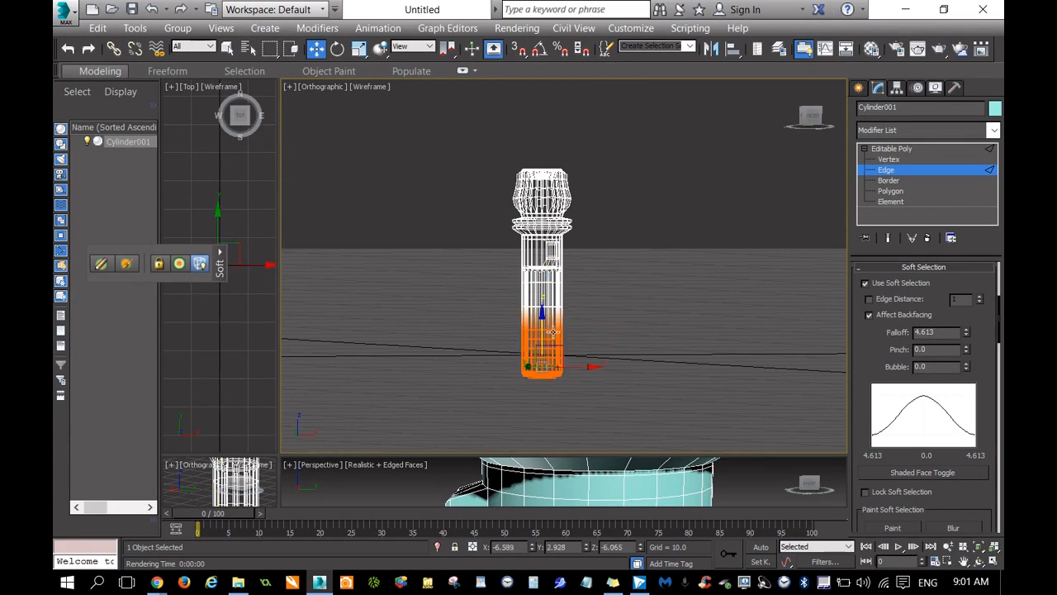
# Lower the soft-selected end of the hilt about another 10 units and clear the edge selection.
pyautogui.moveTo(541, 330); pyautogui.dragTo(547, 350)
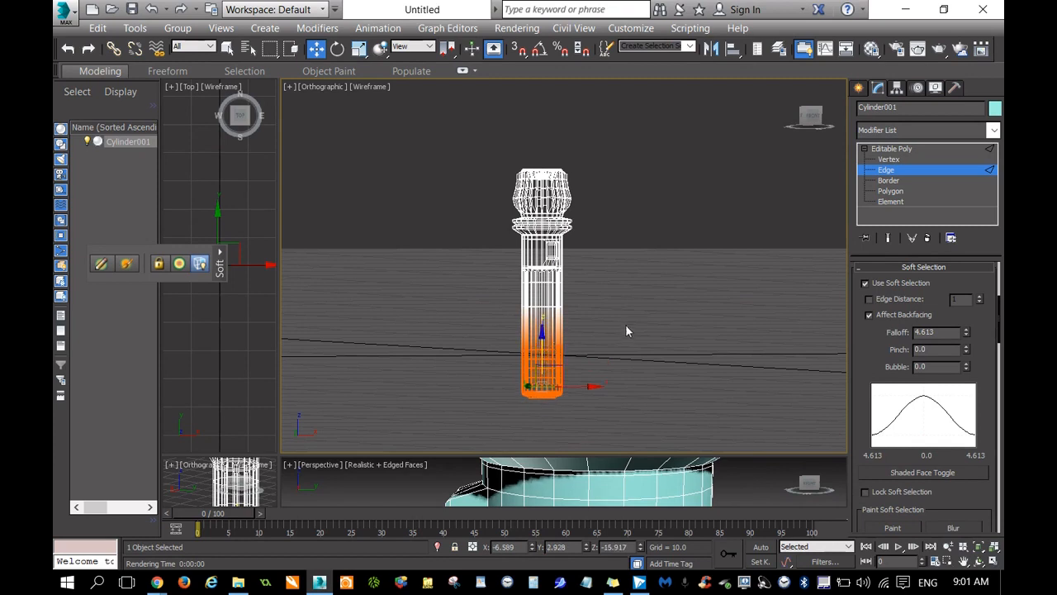
pyautogui.click(631, 329)
# Select the ring of polygons around the middle of the lower grooved shaft with soft selection on.
pyautogui.click(810, 115)
pyautogui.moveTo(810, 116); pyautogui.dragTo(781, 117)
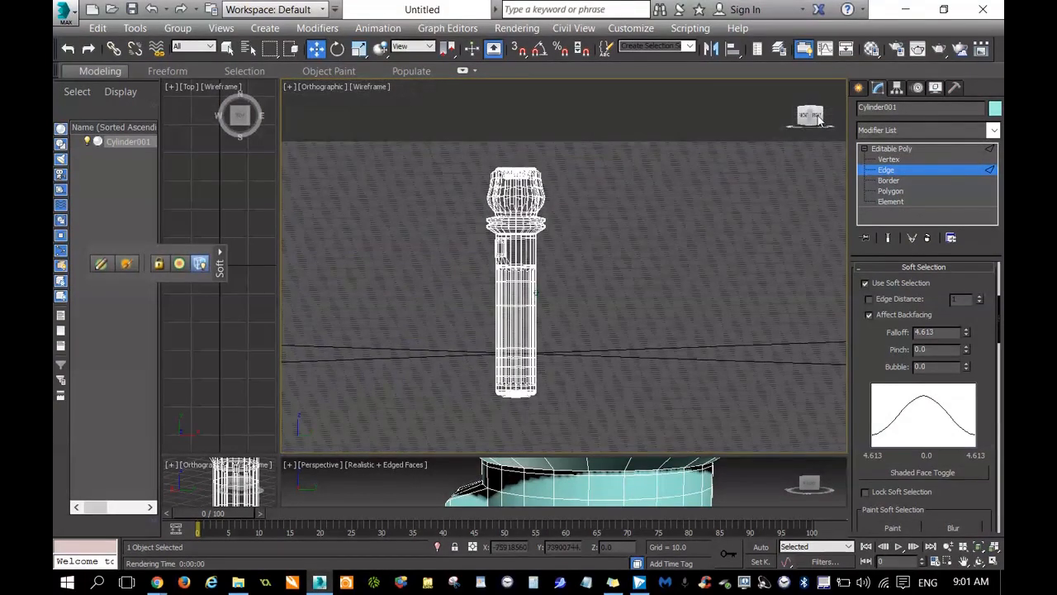
pyautogui.click(963, 561)
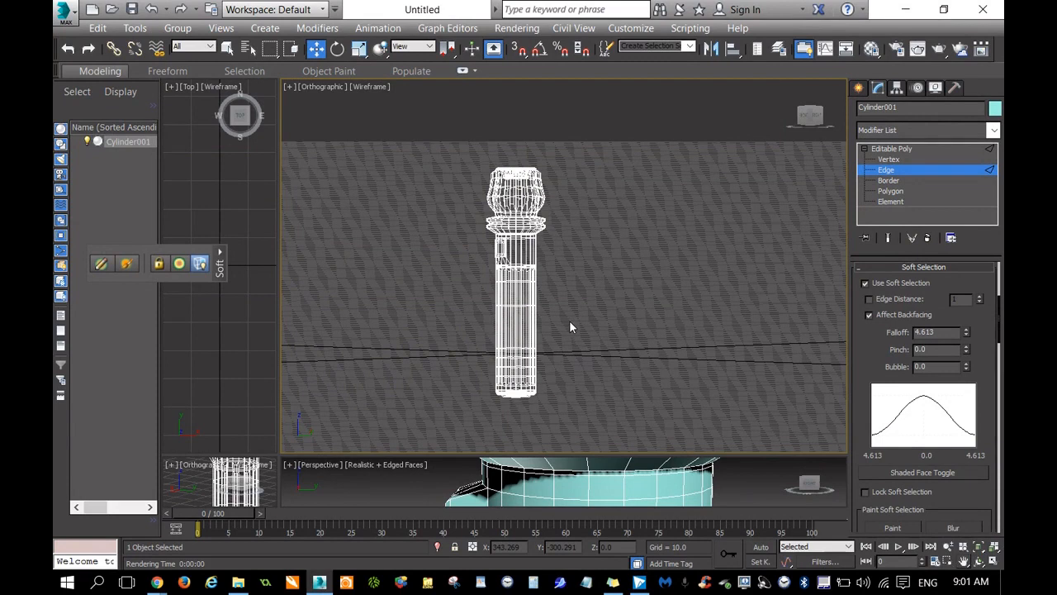
pyautogui.moveTo(553, 318); pyautogui.dragTo(470, 338)
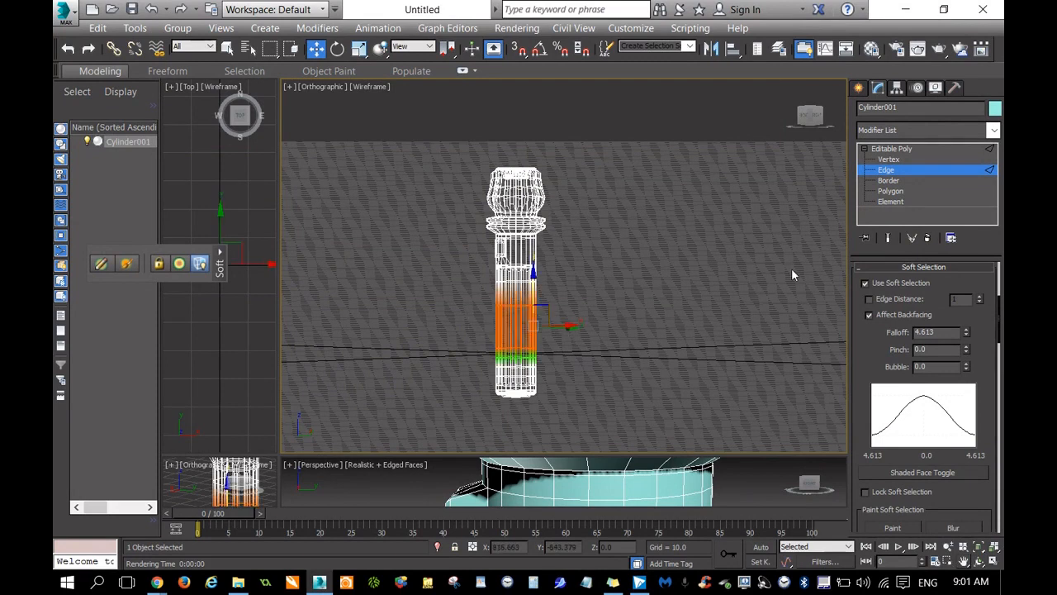
pyautogui.click(893, 191)
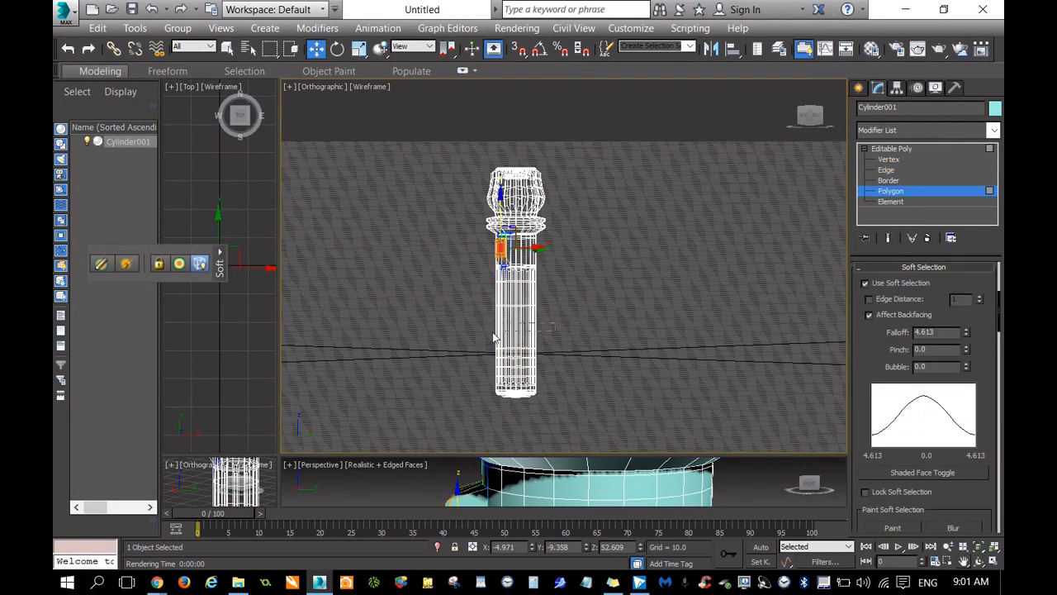
pyautogui.moveTo(493, 333); pyautogui.dragTo(438, 335)
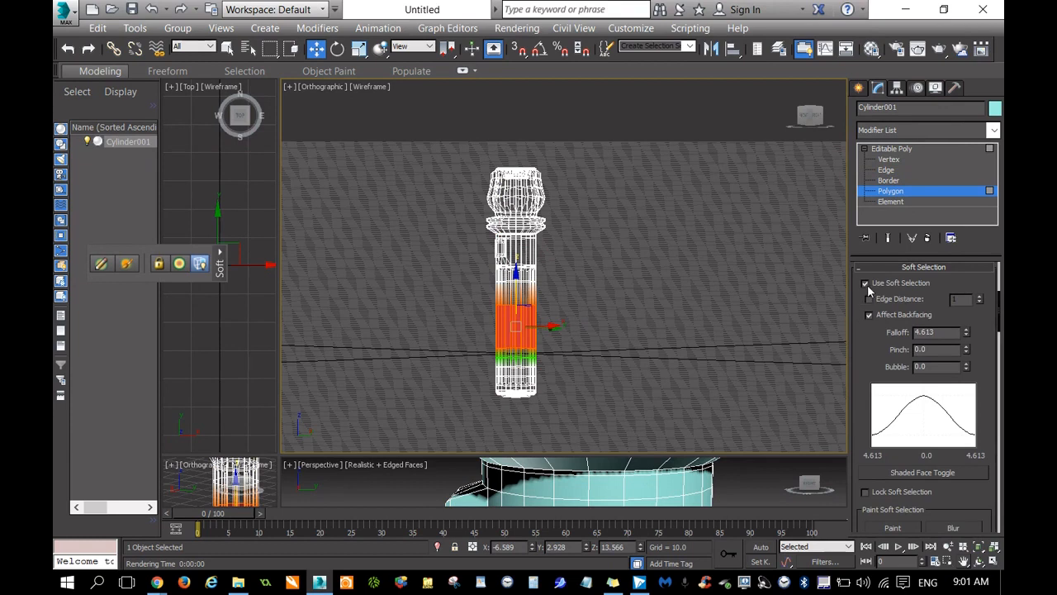
# Scale the soft-selected shaft polygons inward slightly to form a narrowed grip, and render the view to check the shape.
pyautogui.scroll(2, 531, 333)
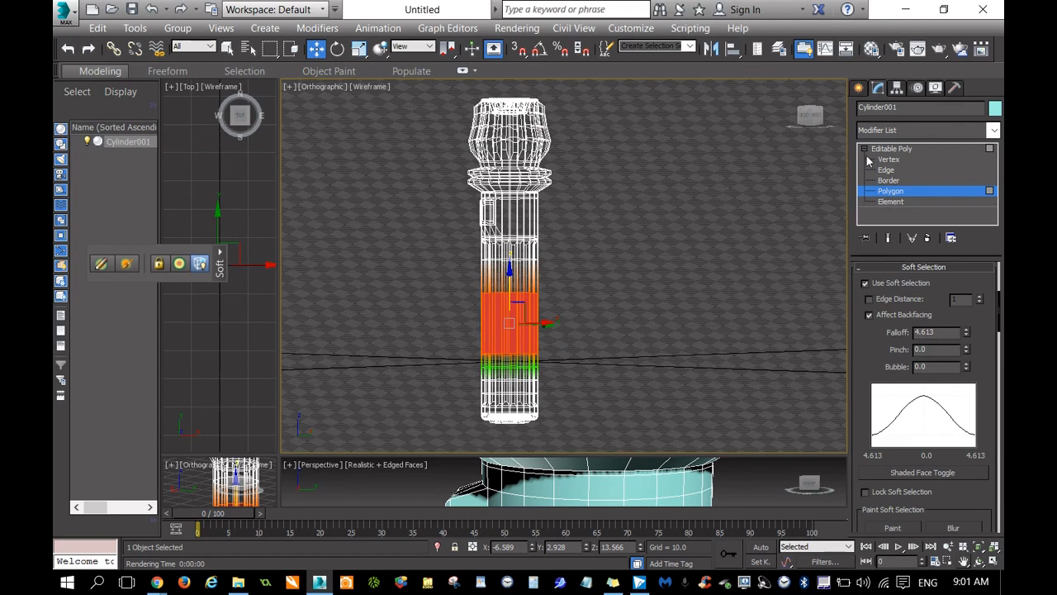
pyautogui.moveTo(811, 118); pyautogui.dragTo(826, 131)
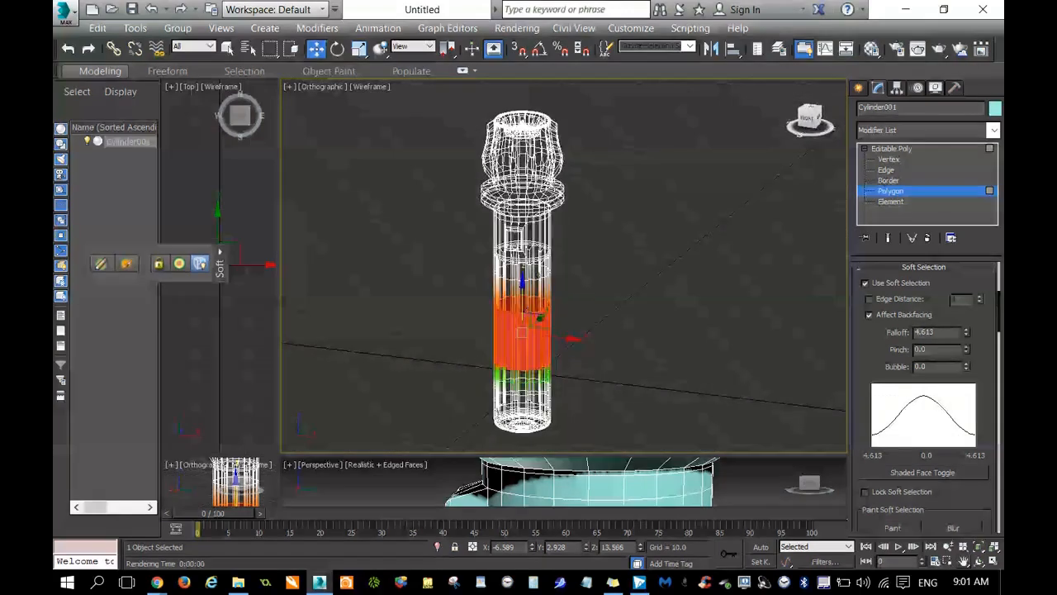
pyautogui.rightClick(519, 355)
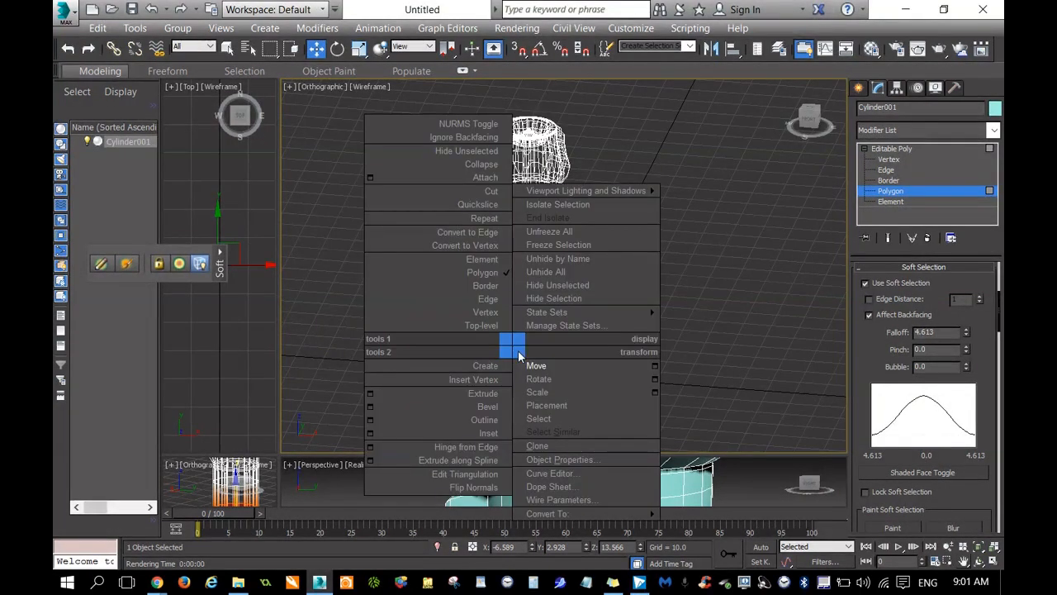
pyautogui.click(541, 391)
pyautogui.moveTo(551, 345); pyautogui.dragTo(552, 341)
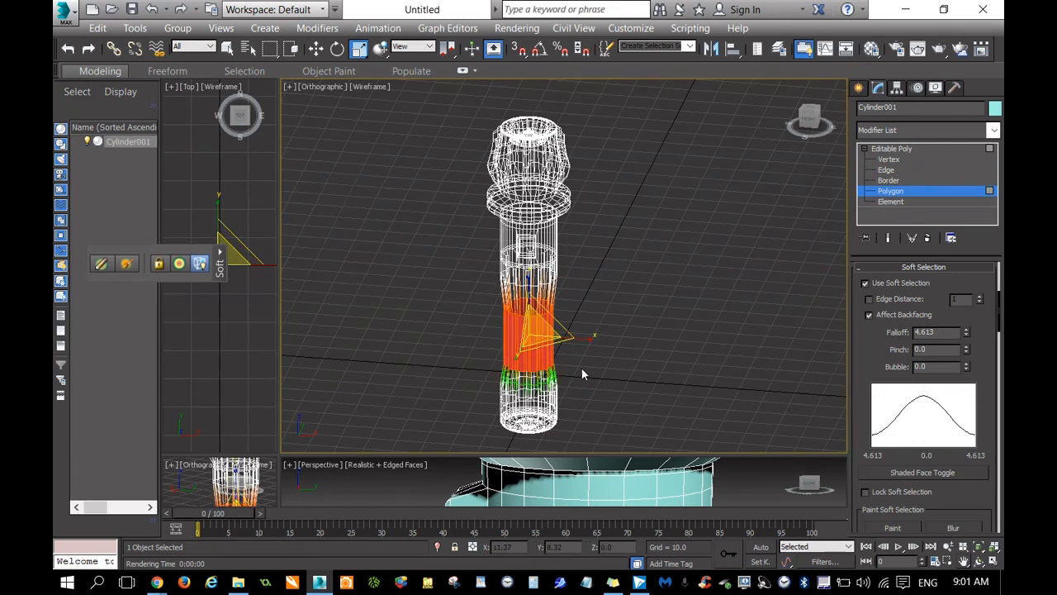
pyautogui.hotkey('shift', 'q')
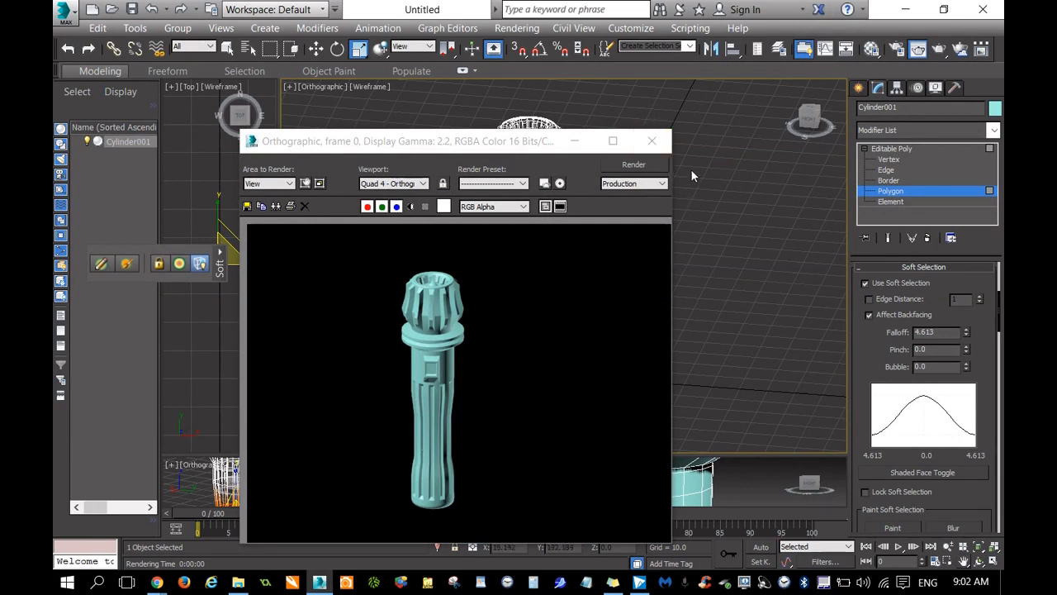
pyautogui.click(652, 140)
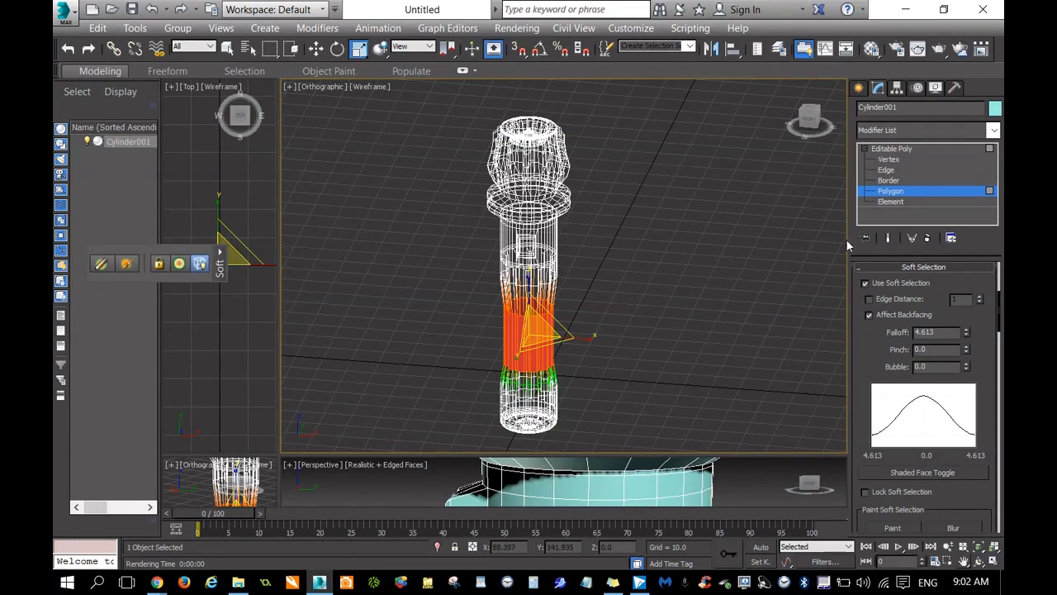
# Leave polygon editing, deselect the hilt, and enlarge the perspective viewport to inspect the whole hilt from above.
pyautogui.click(860, 87)
pyautogui.click(621, 320)
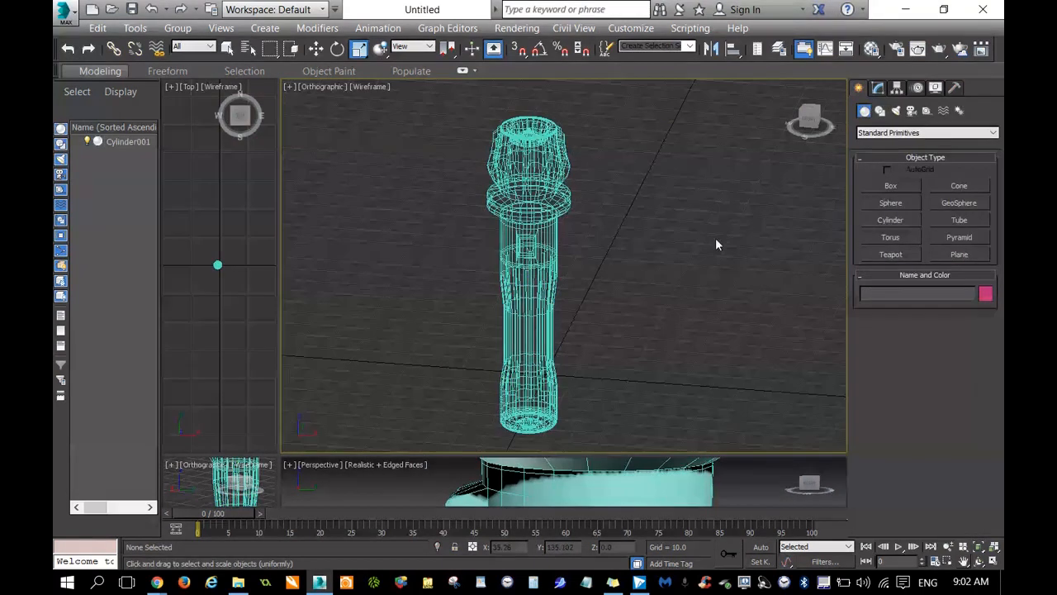
pyautogui.moveTo(279, 463); pyautogui.dragTo(282, 157)
pyautogui.scroll(-5, 661, 372)
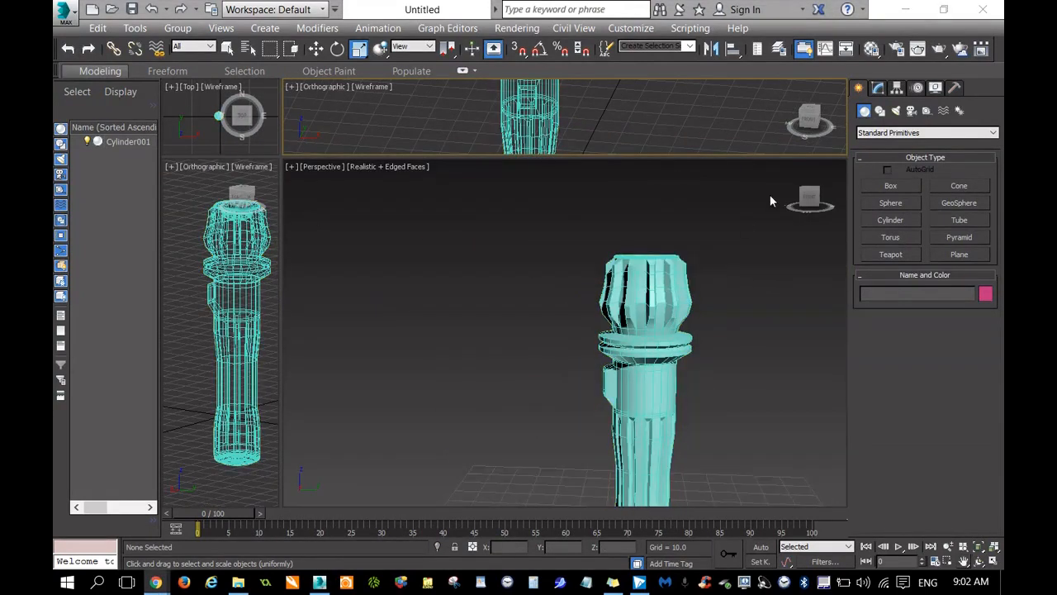
pyautogui.moveTo(811, 205); pyautogui.dragTo(821, 236)
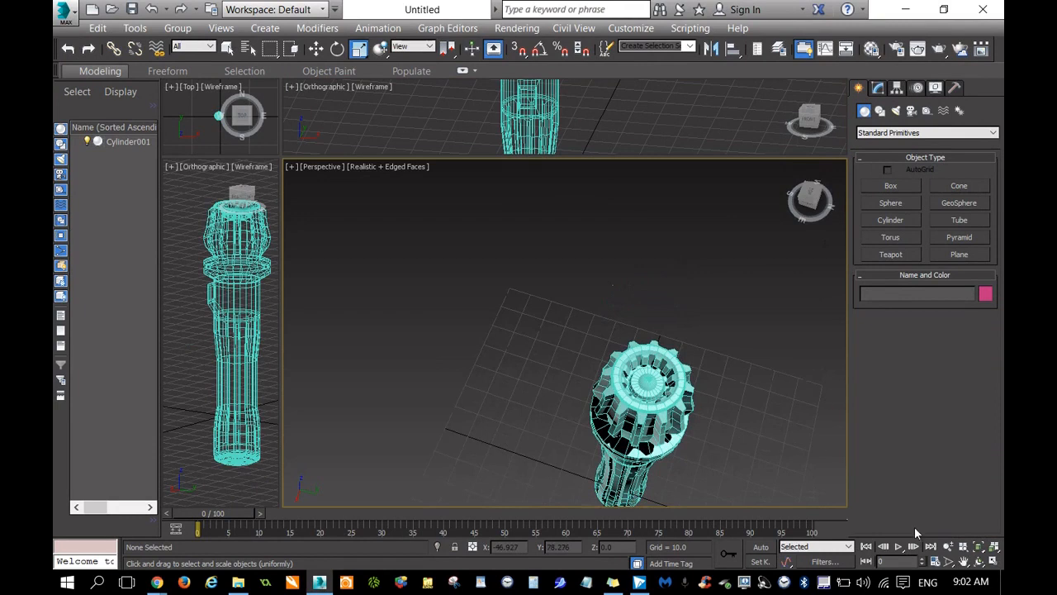
pyautogui.click(963, 561)
pyautogui.moveTo(793, 418); pyautogui.dragTo(388, 198)
# Save the scene under the name "light saber 01" in the scenes folder.
pyautogui.click(60, 12)
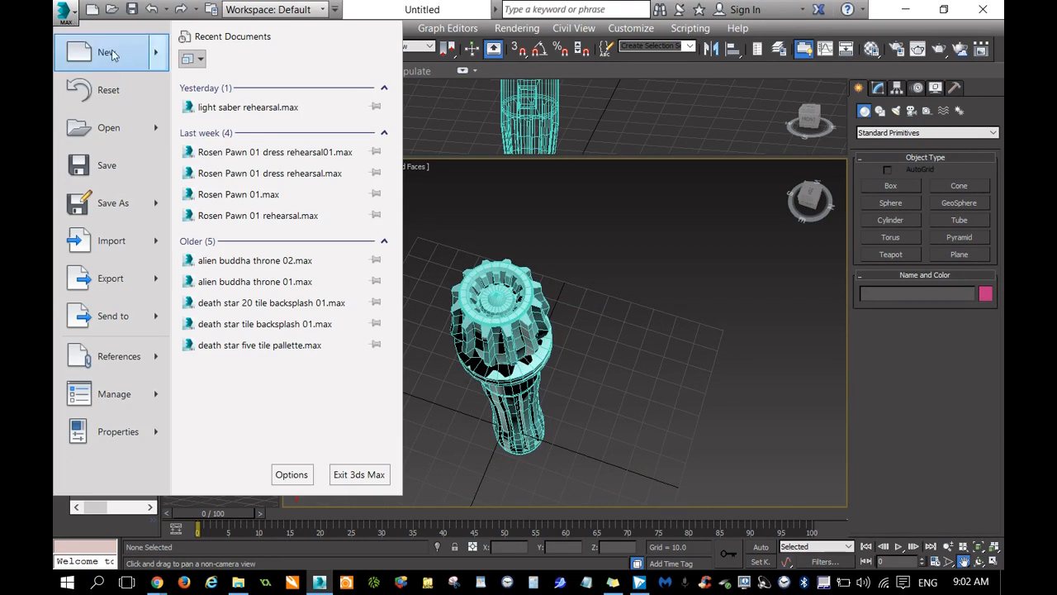
pyautogui.click(116, 206)
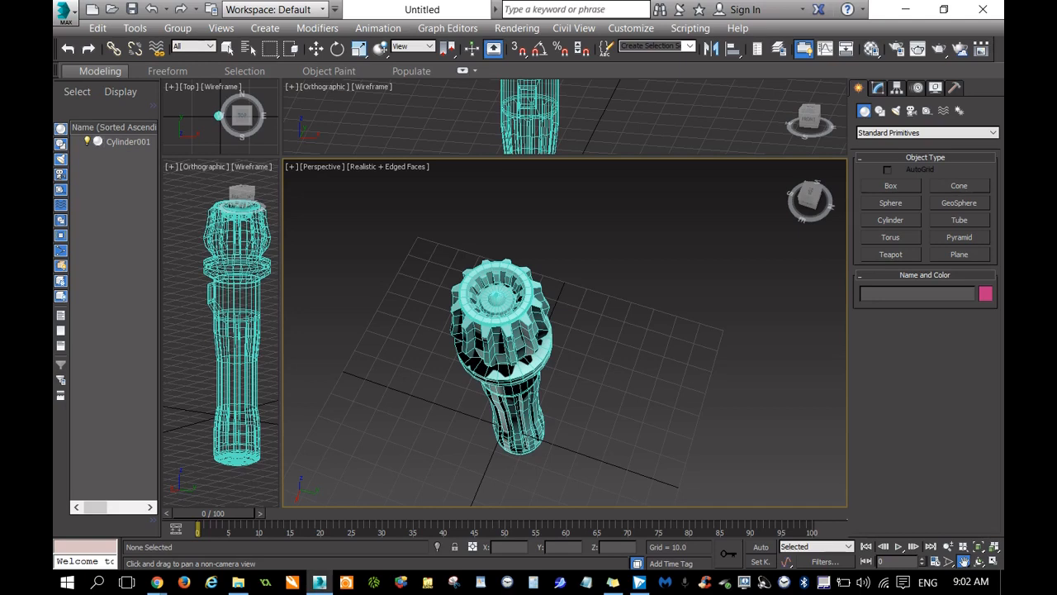
pyautogui.moveTo(1004, 161); pyautogui.dragTo(638, 111)
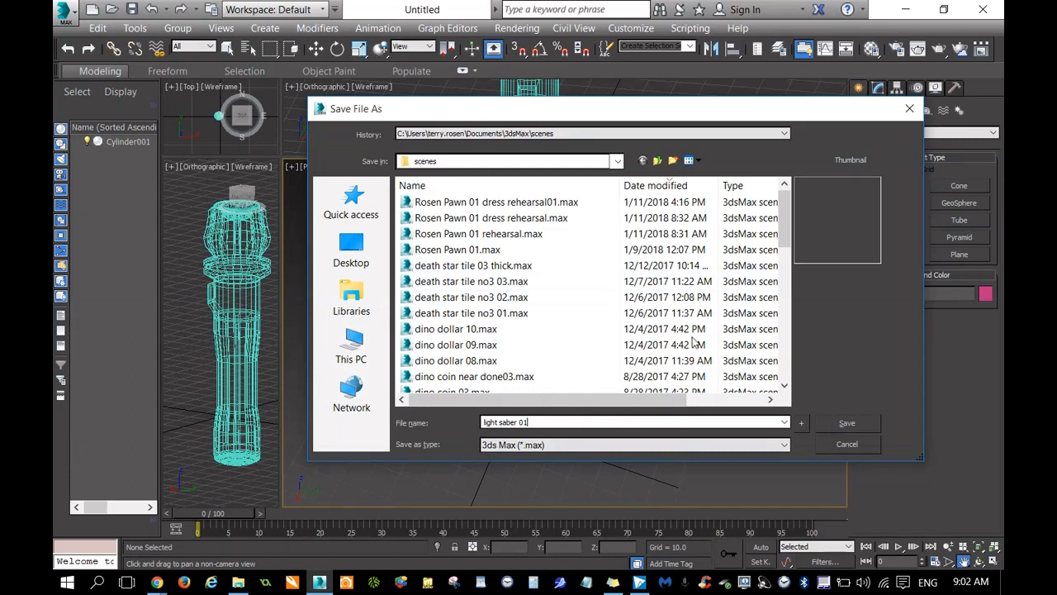
pyautogui.click(837, 422)
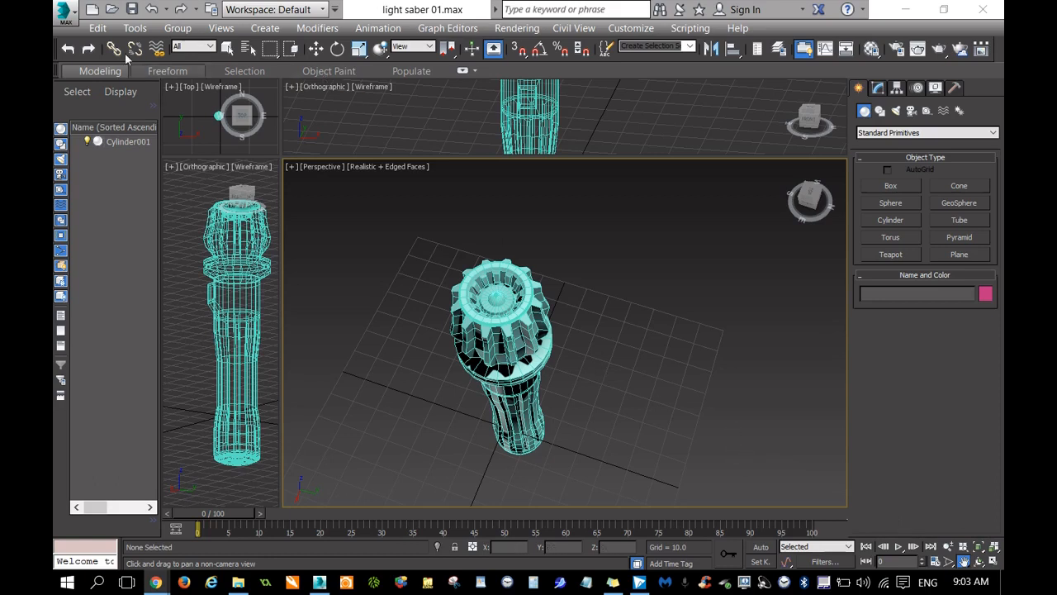
# Start exporting the scene to the export folder and name the file "light saber STL".
pyautogui.click(66, 24)
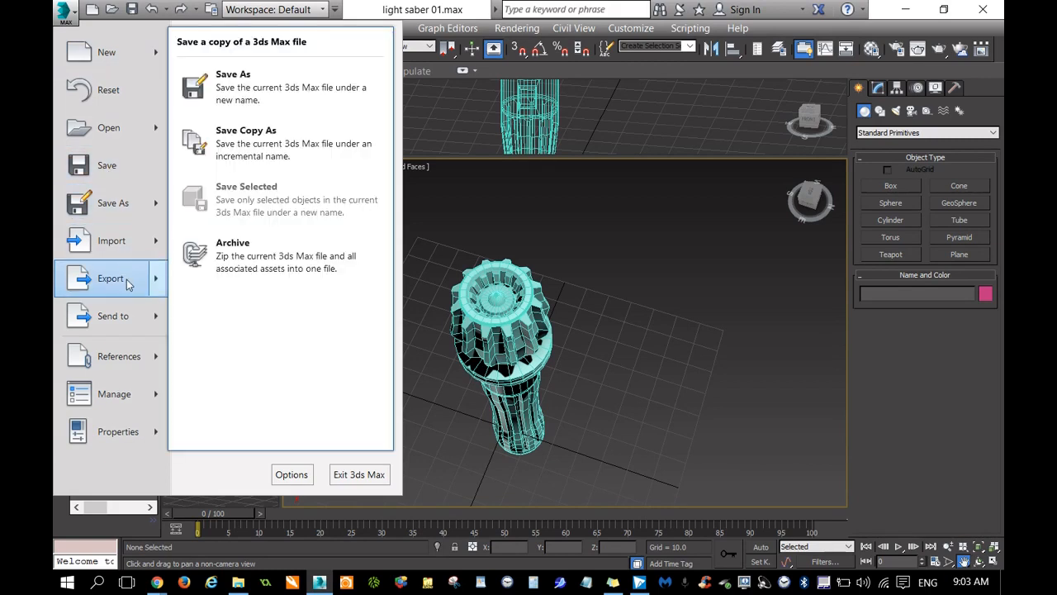
pyautogui.moveTo(208, 282)
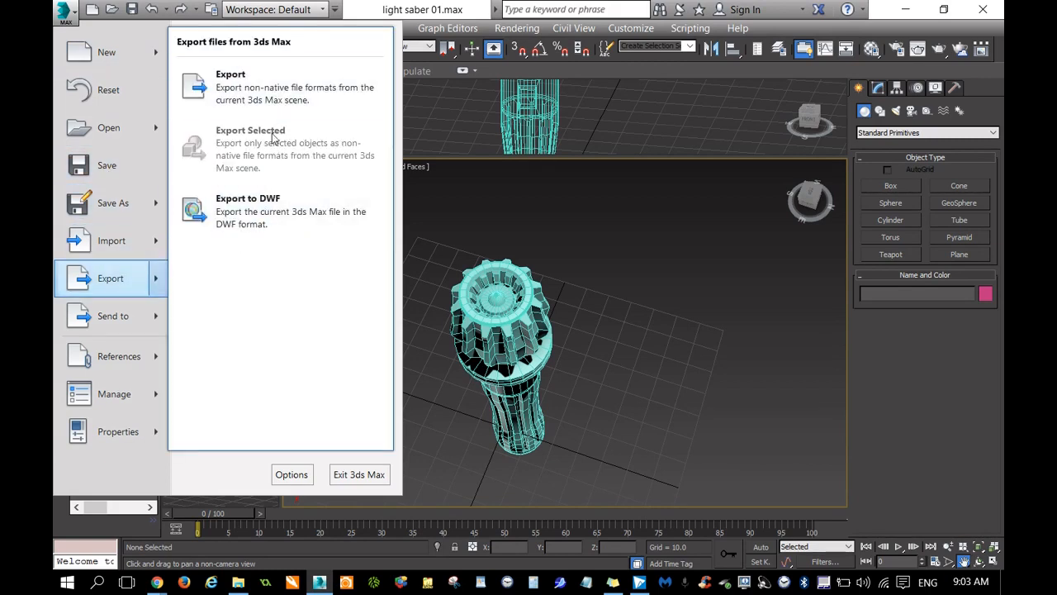
pyautogui.click(314, 93)
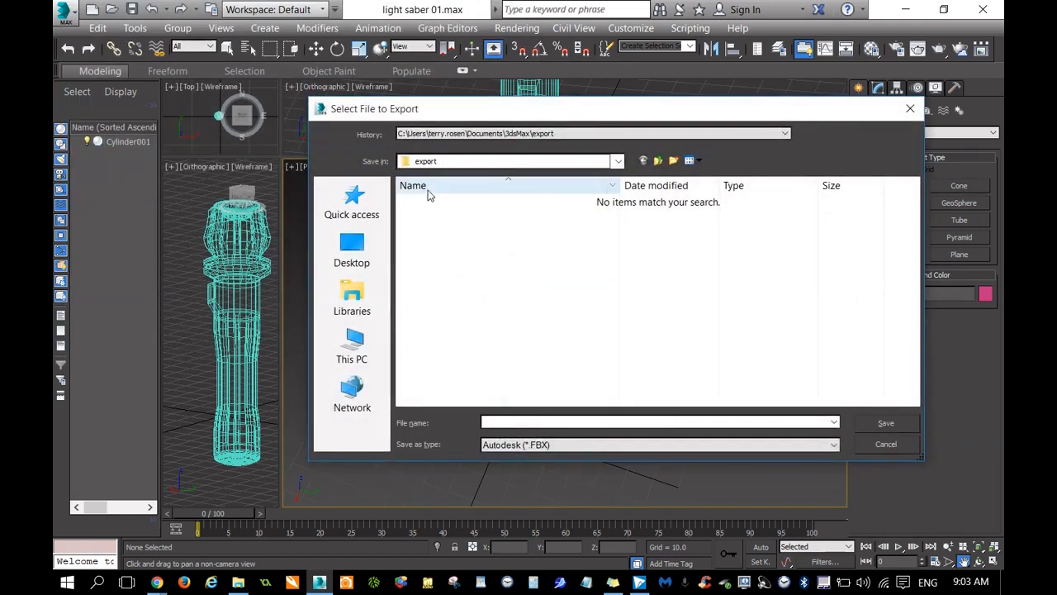
pyautogui.click(583, 421)
pyautogui.write('light saber STL')
# Set the export format to StereoLitho (*.STL) and export the whole scene as binary with Selected only turned off.
pyautogui.click(598, 444)
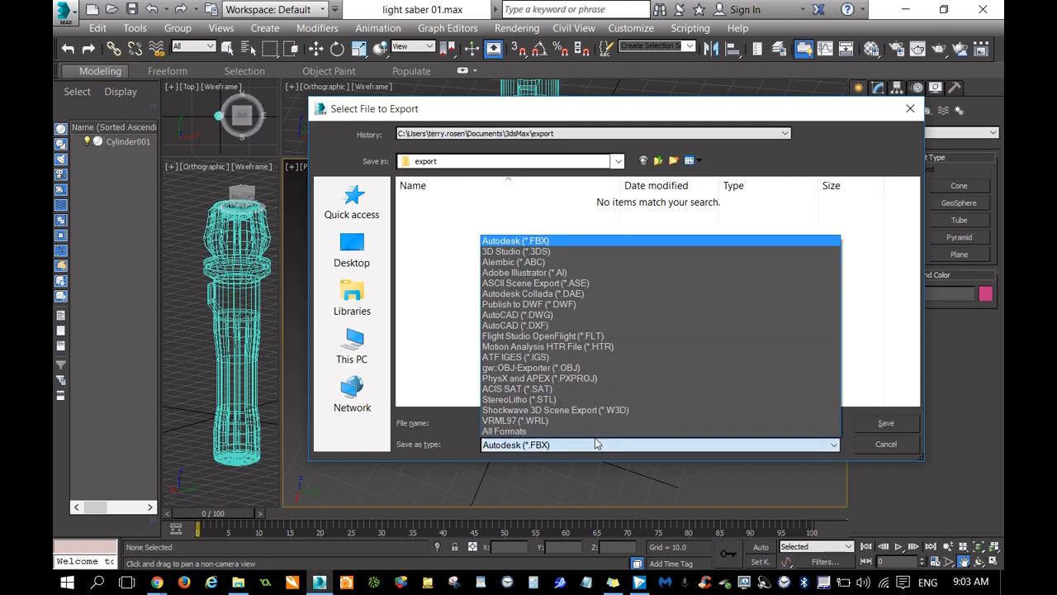
pyautogui.click(562, 400)
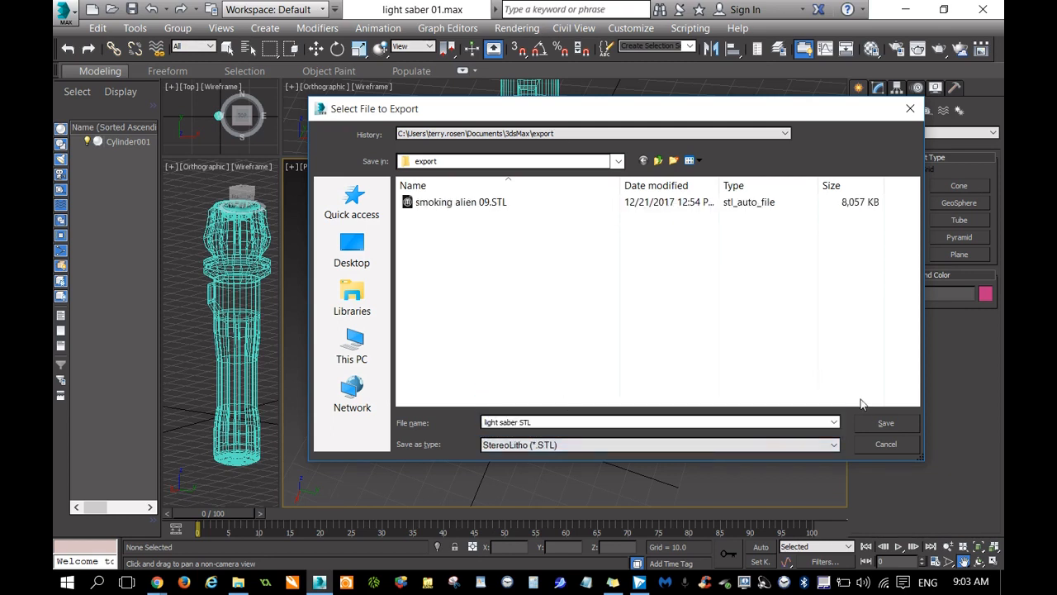
pyautogui.click(867, 422)
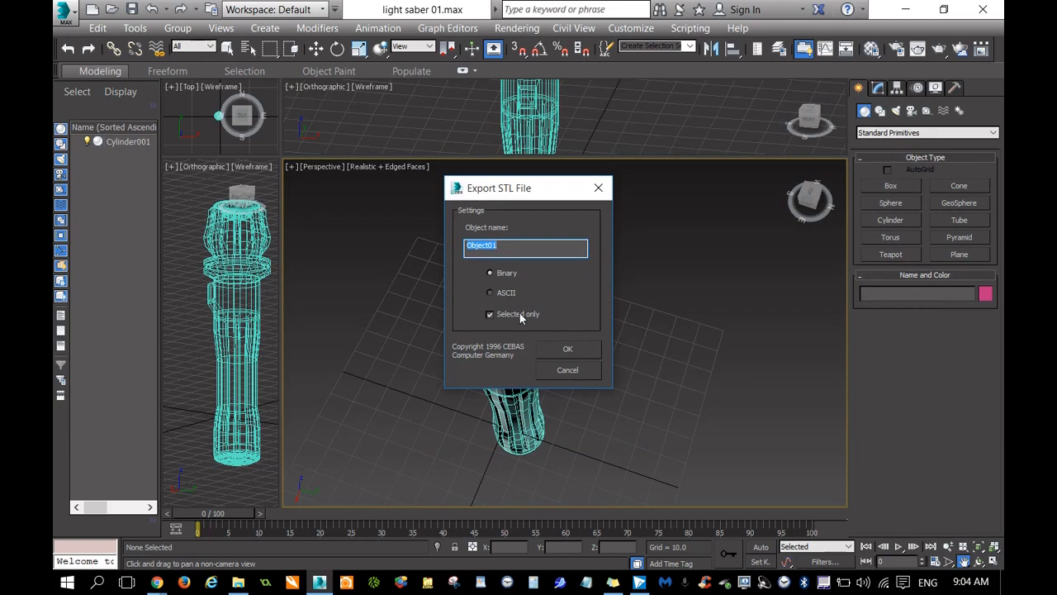
pyautogui.click(489, 315)
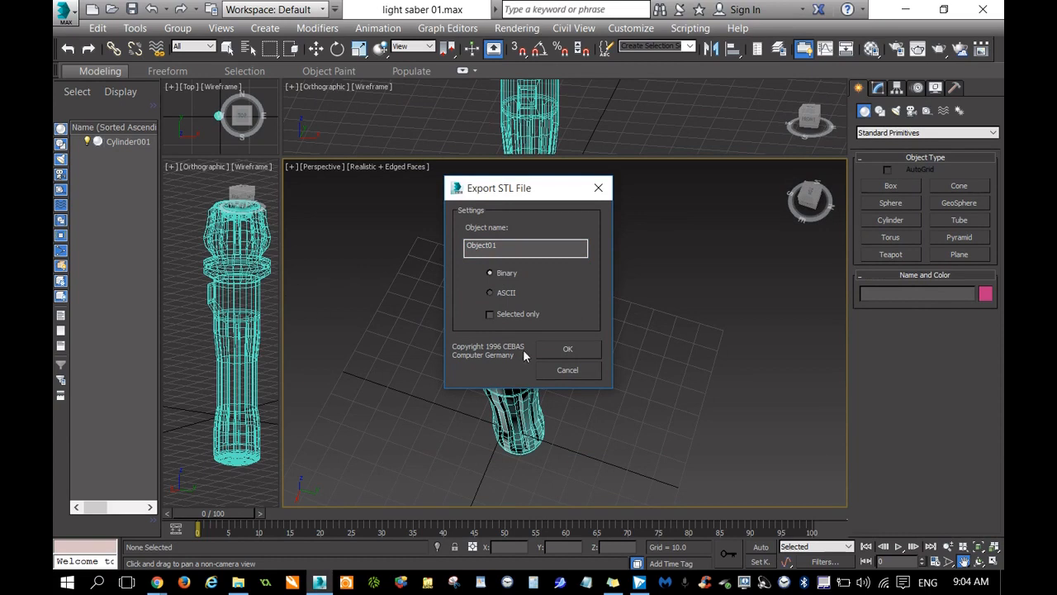
pyautogui.click(568, 351)
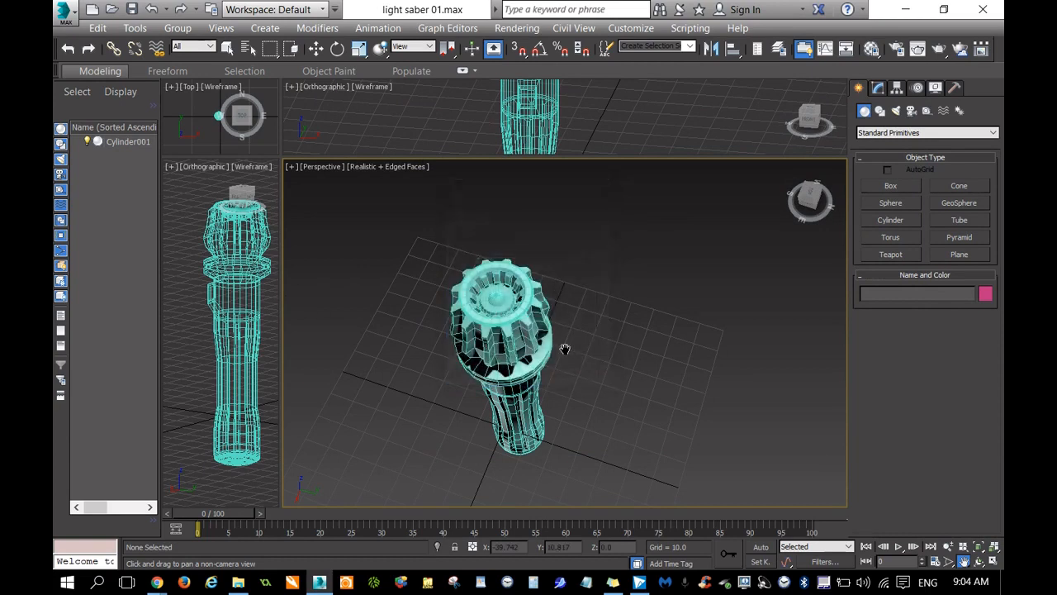